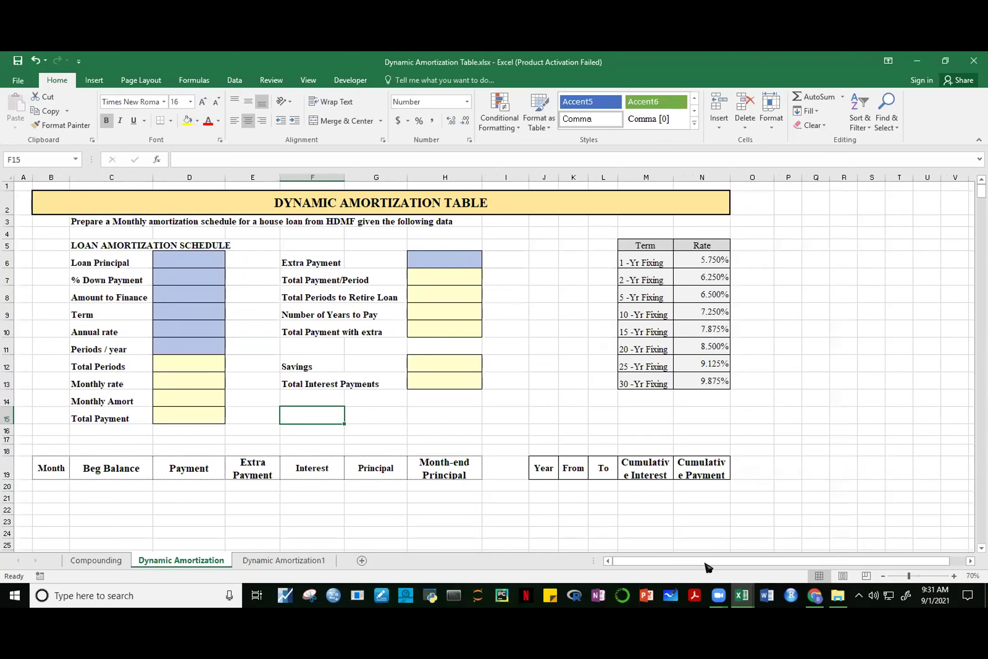
Open the Dynamic Amortization1 sheet and look over the completed loan inputs and the amortization schedule below
{"action": "left_click", "coordinate": [302, 562]}
{"action": "left_click", "coordinate": [658, 373]}
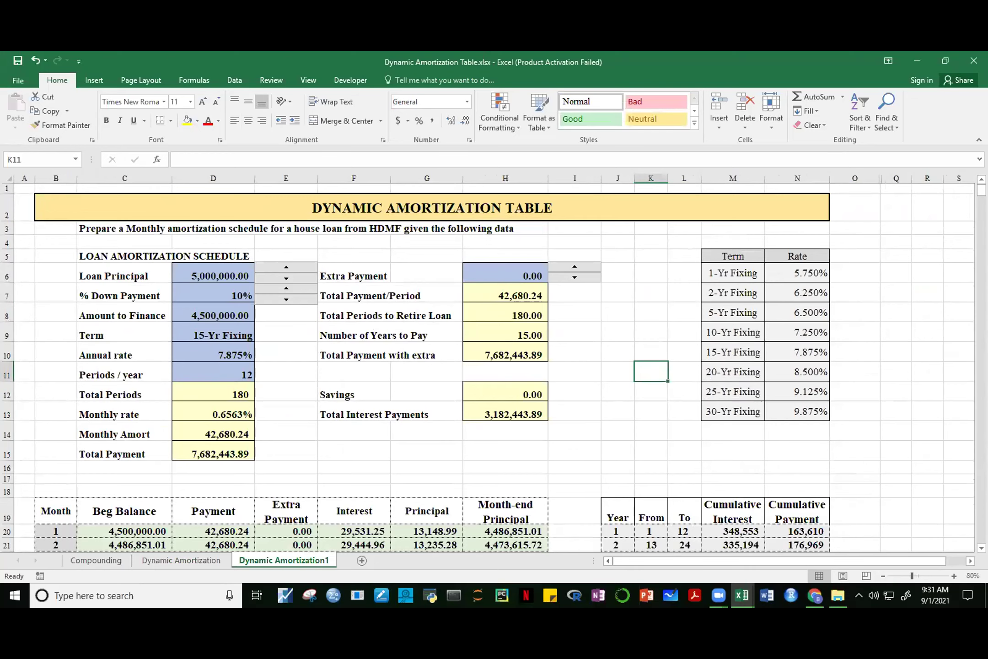
{"action": "scroll", "coordinate": [493, 367], "scroll_direction": "down", "scroll_amount": 2}
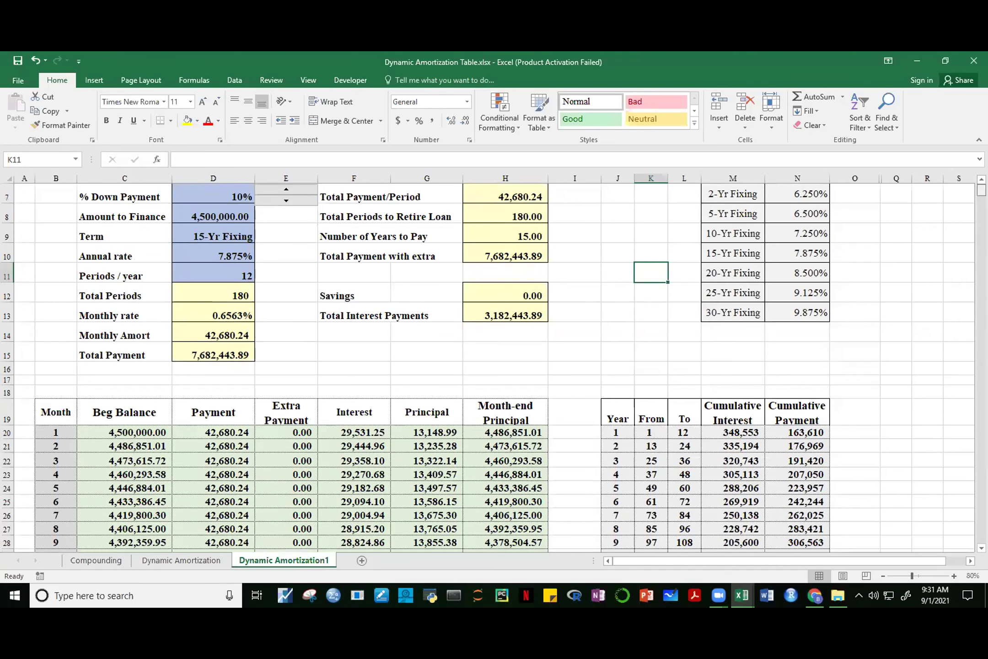
{"action": "scroll", "coordinate": [493, 367], "scroll_direction": "up", "scroll_amount": 2}
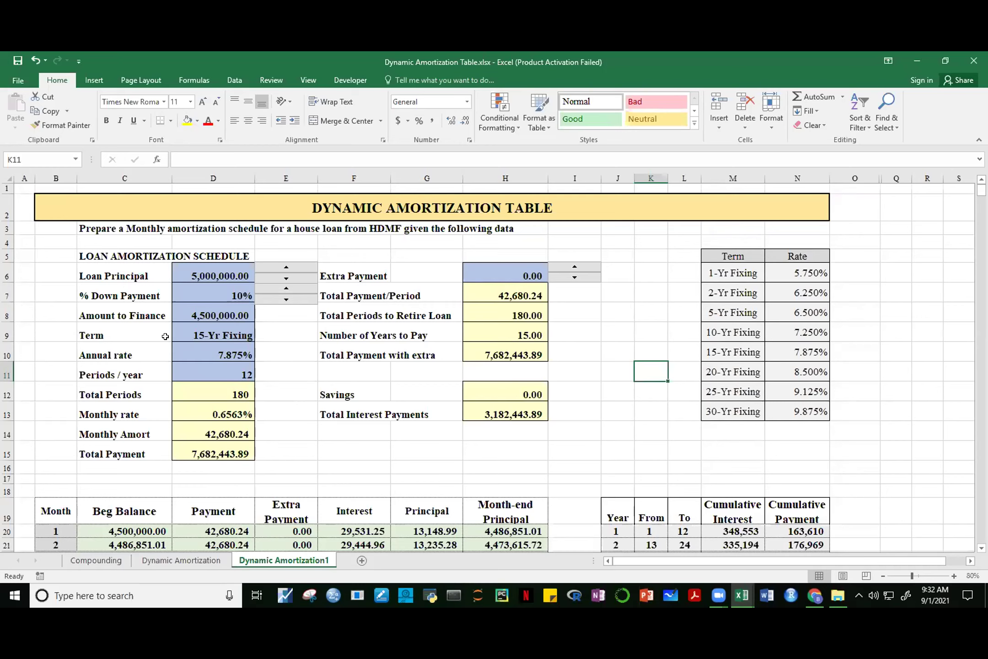
Set the loan Term to 30-Yr Fixing
{"action": "left_click", "coordinate": [214, 334]}
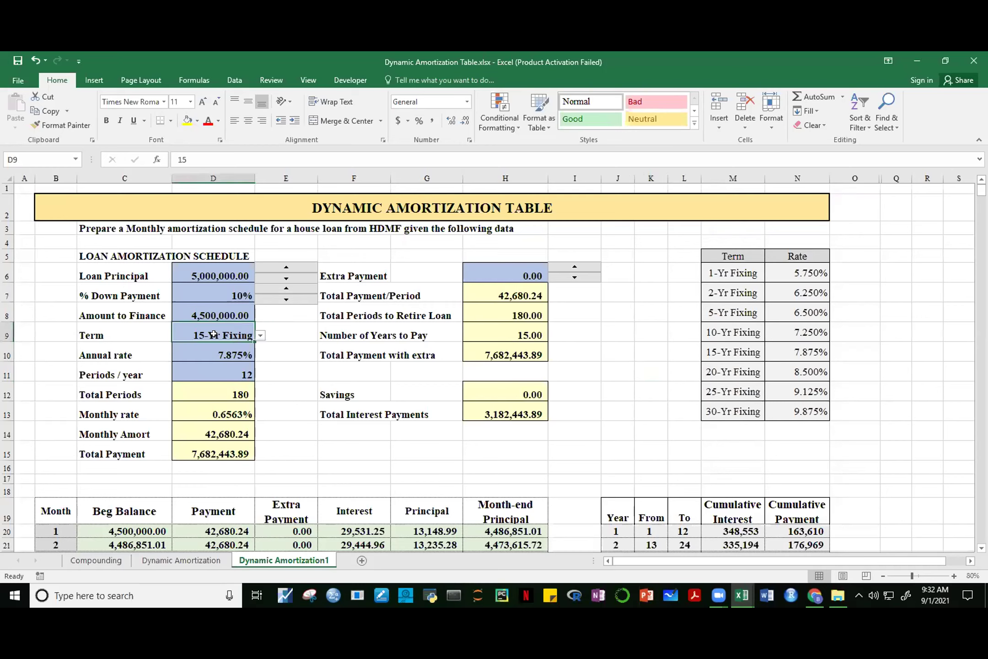
{"action": "left_click", "coordinate": [261, 335]}
{"action": "key", "text": "Escape"}
{"action": "left_click", "coordinate": [200, 393]}
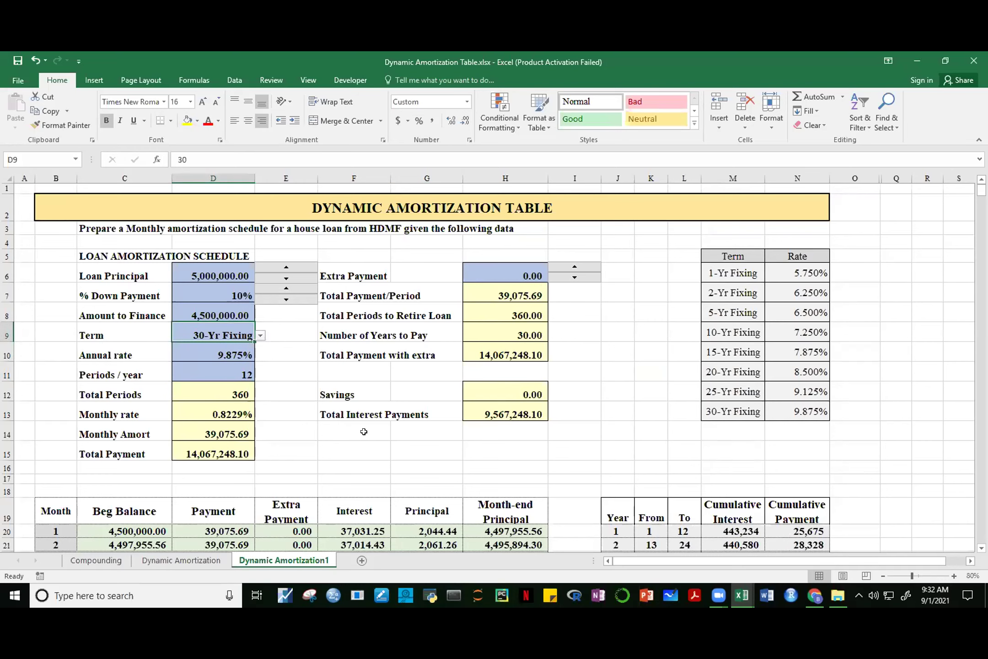
Switch the loan Term to 1-Yr Fixing and view the resulting monthly schedule down to its last row
{"action": "left_click", "coordinate": [260, 336]}
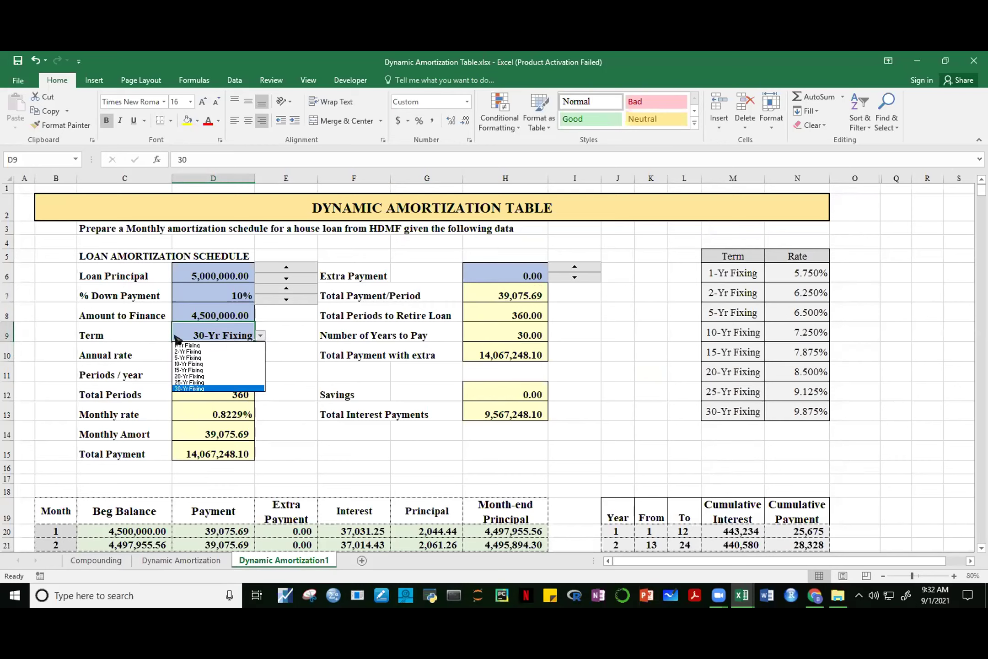
{"action": "left_click", "coordinate": [196, 345]}
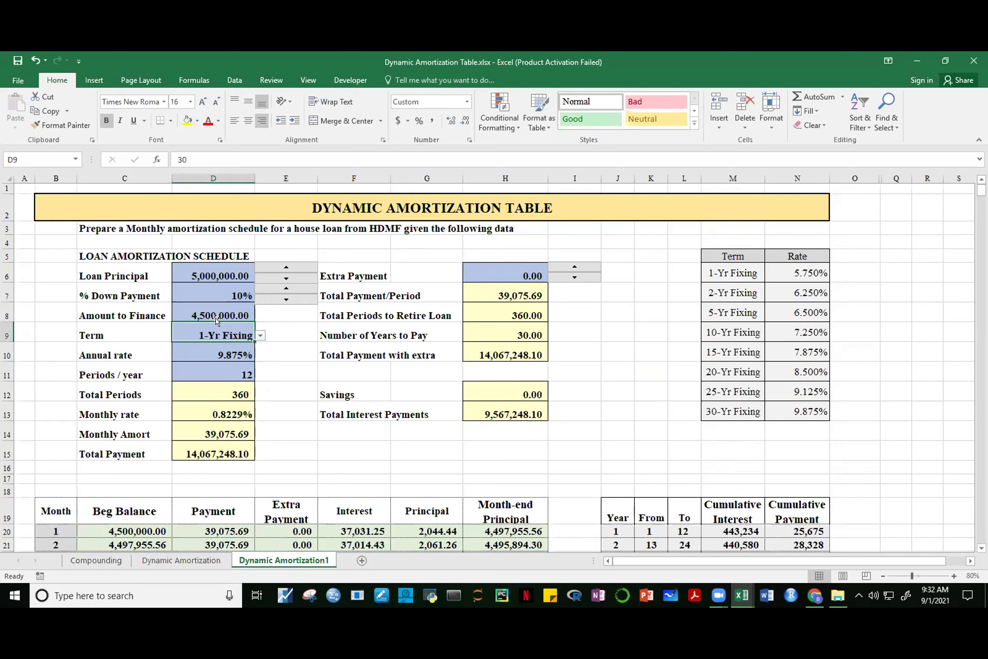
{"action": "left_click_drag", "start_coordinate": [982, 190], "coordinate": [982, 190]}
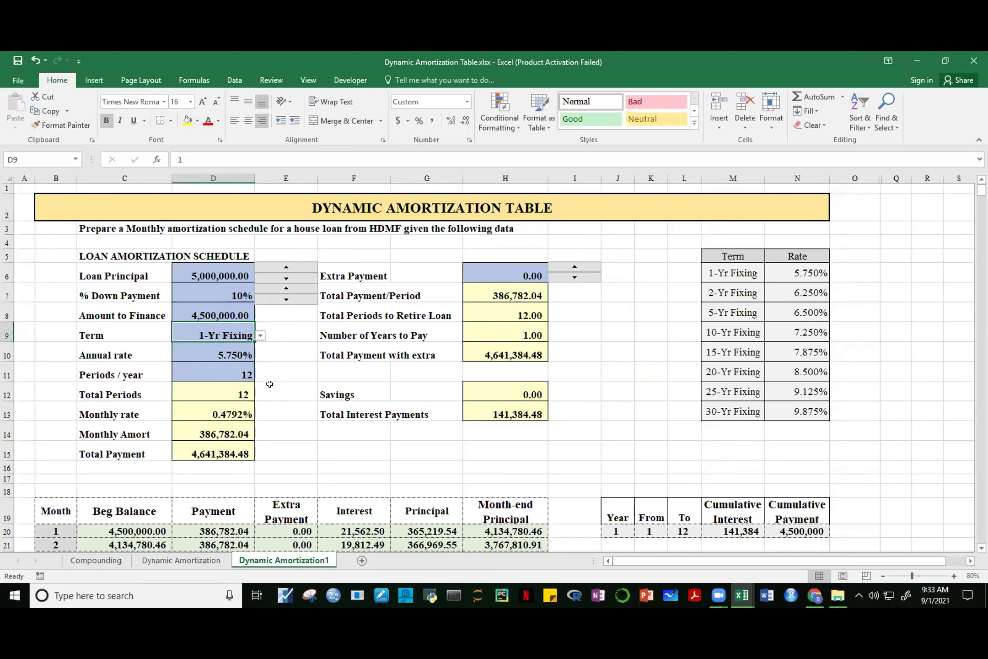
{"action": "left_click_drag", "start_coordinate": [982, 190], "coordinate": [982, 196]}
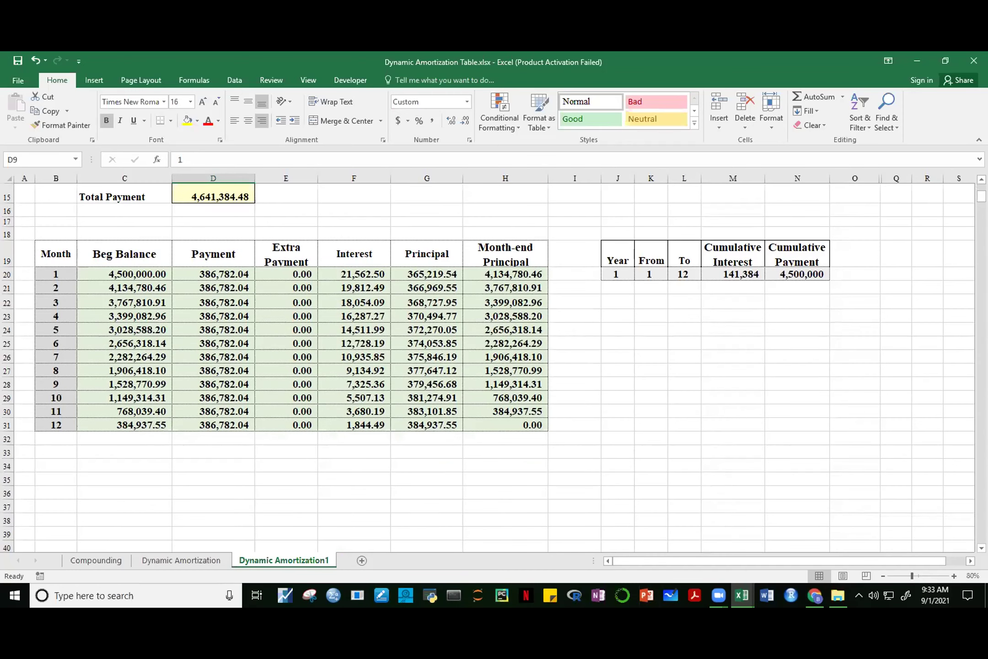
{"action": "scroll", "coordinate": [982, 178], "scroll_direction": "up", "scroll_amount": 3}
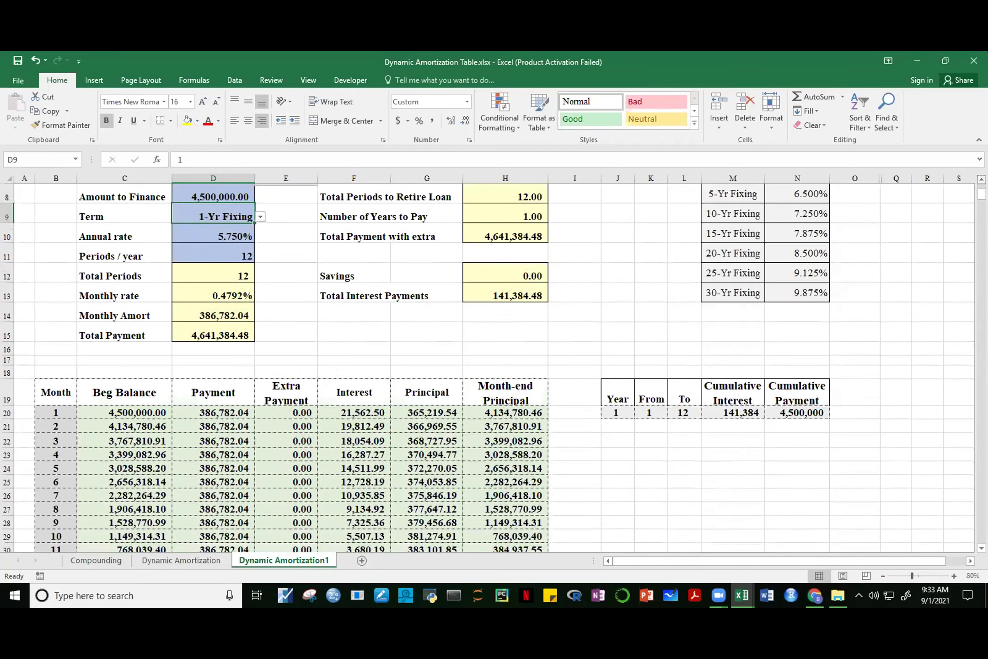
Change the loan Term from the one-year option to 30-Yr Fixing
{"action": "left_click", "coordinate": [261, 236]}
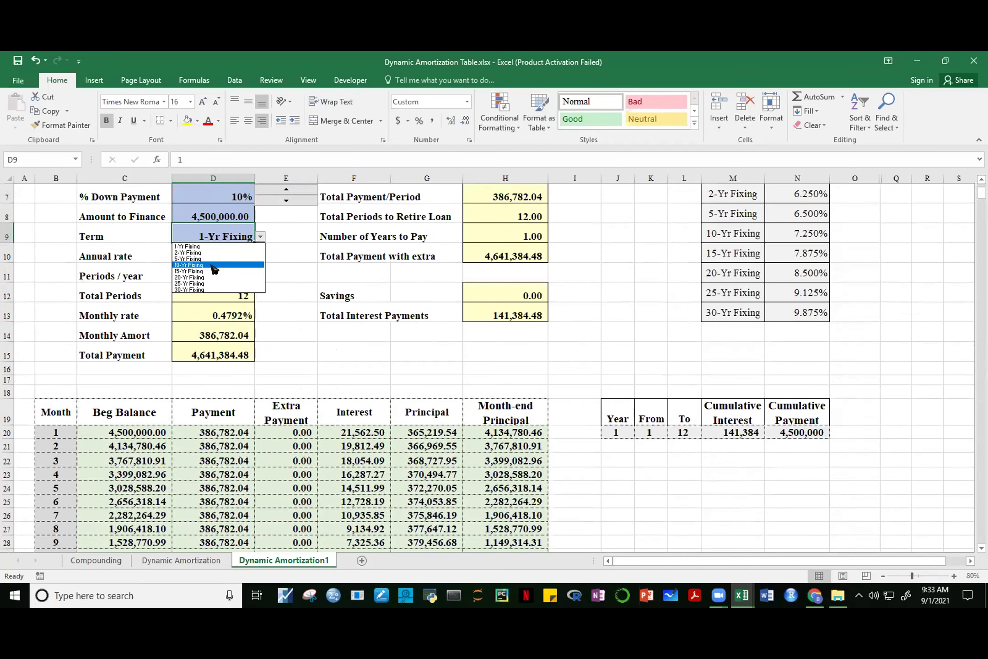
{"action": "left_click", "coordinate": [190, 291]}
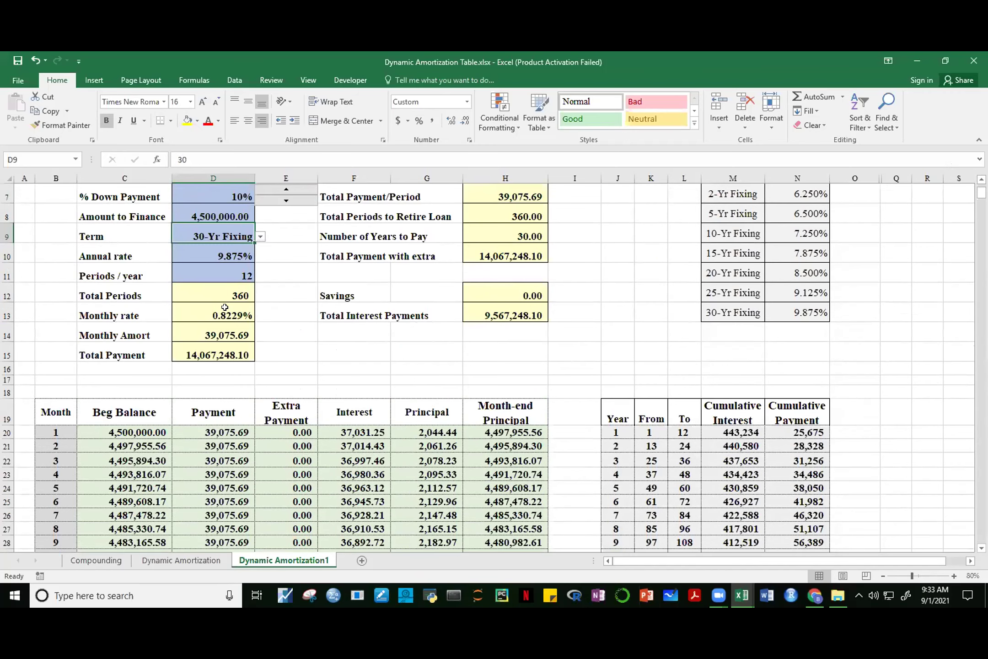
{"action": "mouse_move", "coordinate": [981, 193]}
{"action": "left_mouse_down"}
{"action": "mouse_move", "coordinate": [982, 361]}
{"action": "mouse_move", "coordinate": [981, 185]}
{"action": "left_mouse_up"}
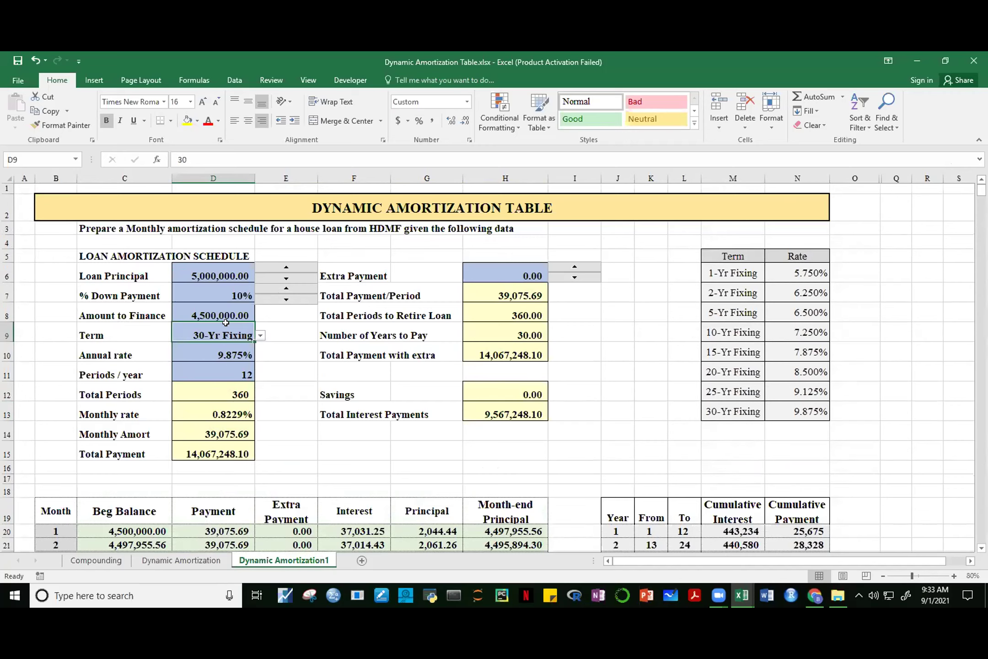
Raise the Loan Principal to 6,000,000 and bring it back down to 5,000,000
{"action": "left_click", "coordinate": [287, 267]}
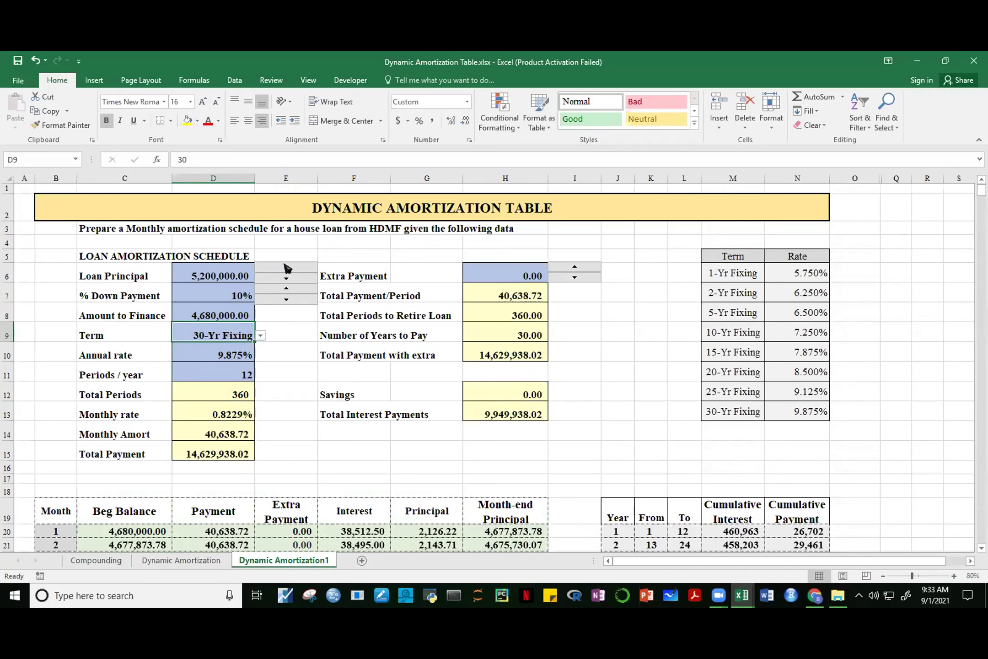
{"action": "left_click", "coordinate": [286, 268]}
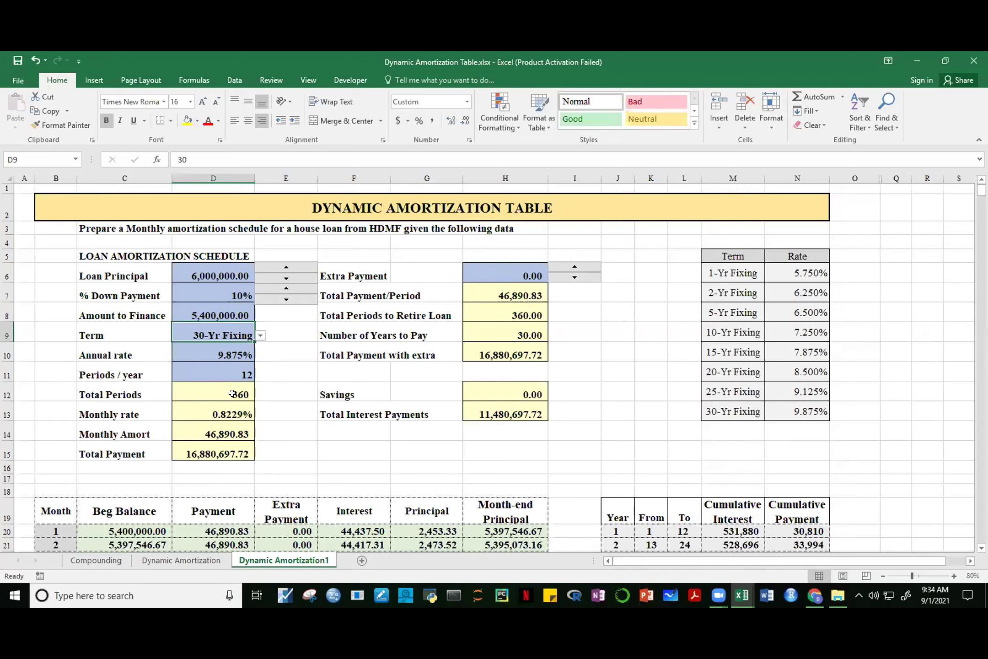
{"action": "left_click", "coordinate": [286, 280]}
{"action": "left_click", "coordinate": [286, 280]}
{"action": "left_click", "coordinate": [286, 280]}
{"action": "left_click", "coordinate": [286, 280]}
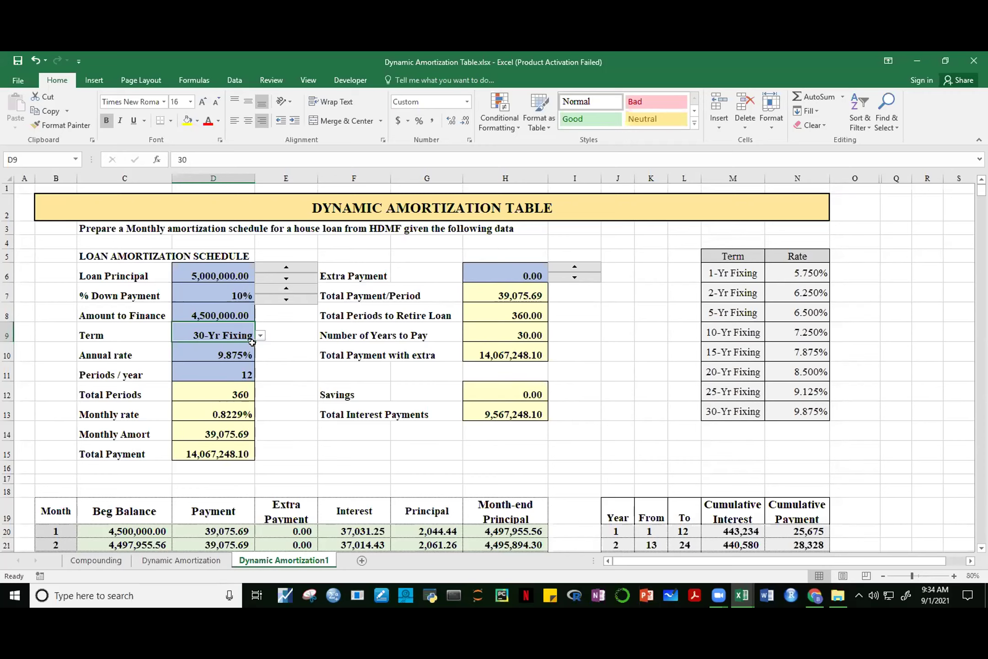
Examine the formulas behind Total Payment, Amount to Finance, Monthly Amort, Total Periods and Total Interest Payments
{"action": "left_click", "coordinate": [232, 453]}
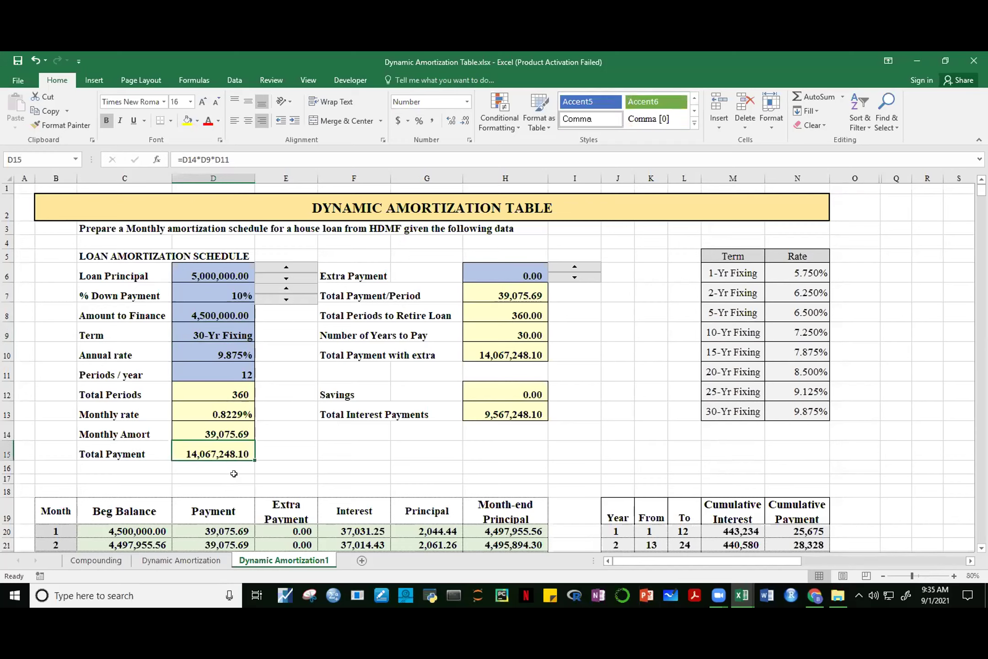
{"action": "left_click", "coordinate": [206, 312]}
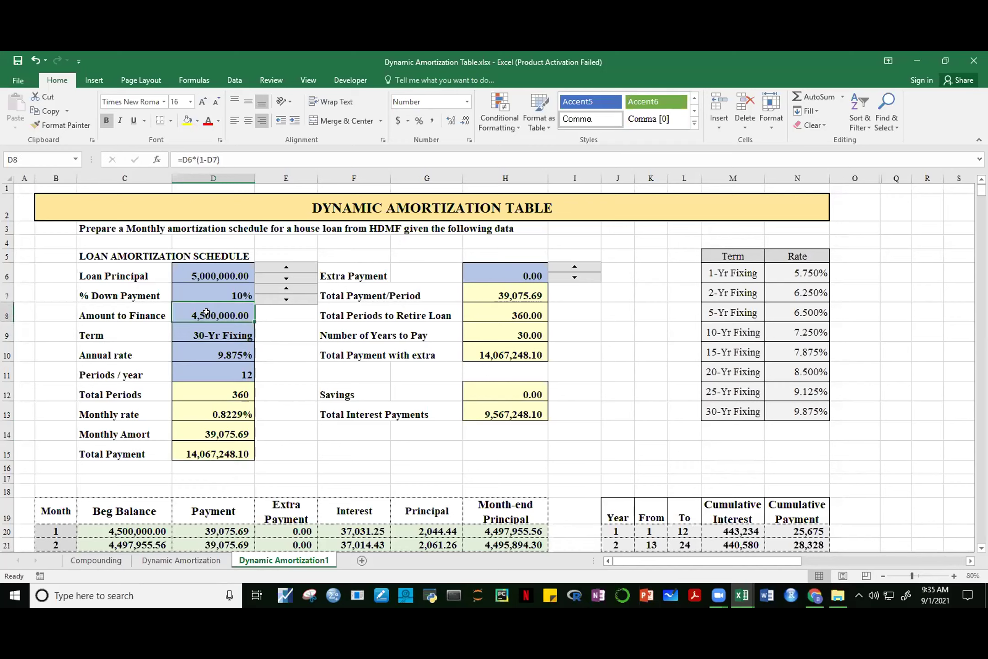
{"action": "left_click", "coordinate": [220, 452]}
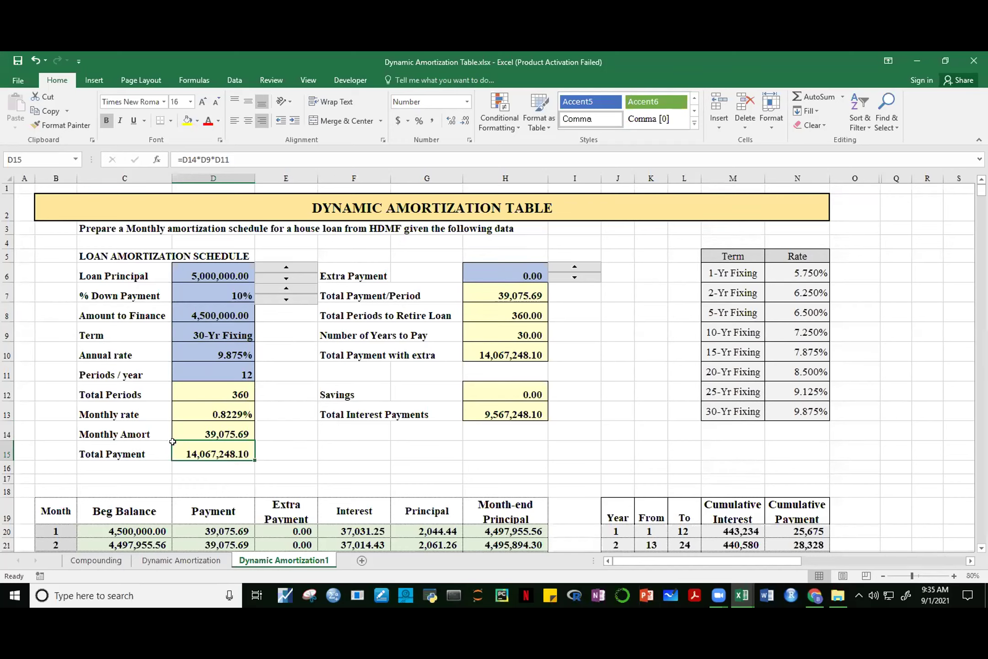
{"action": "left_click", "coordinate": [241, 431]}
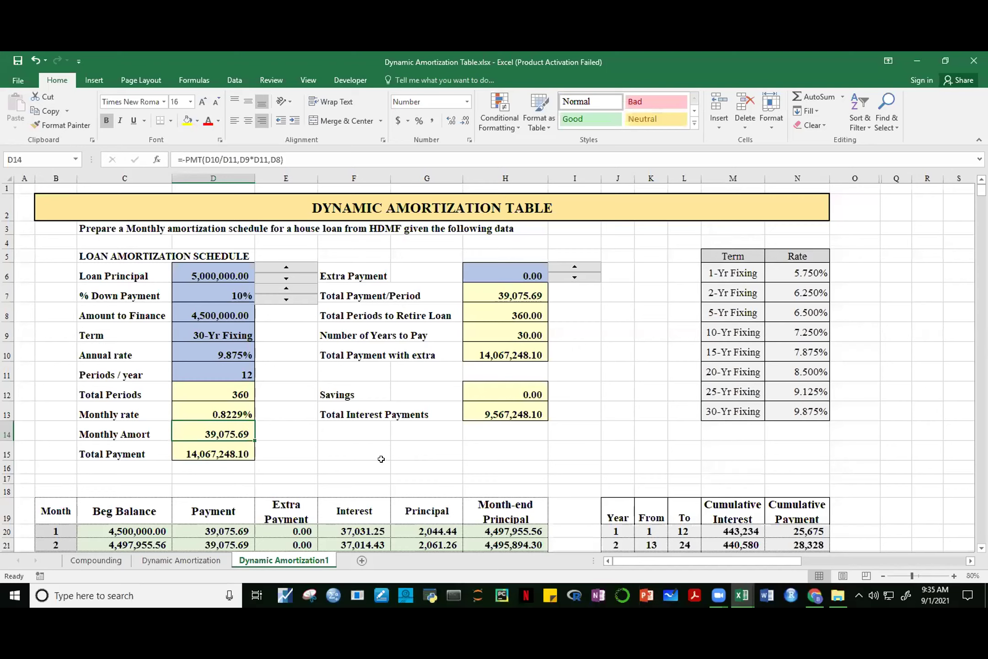
{"action": "left_click", "coordinate": [233, 390]}
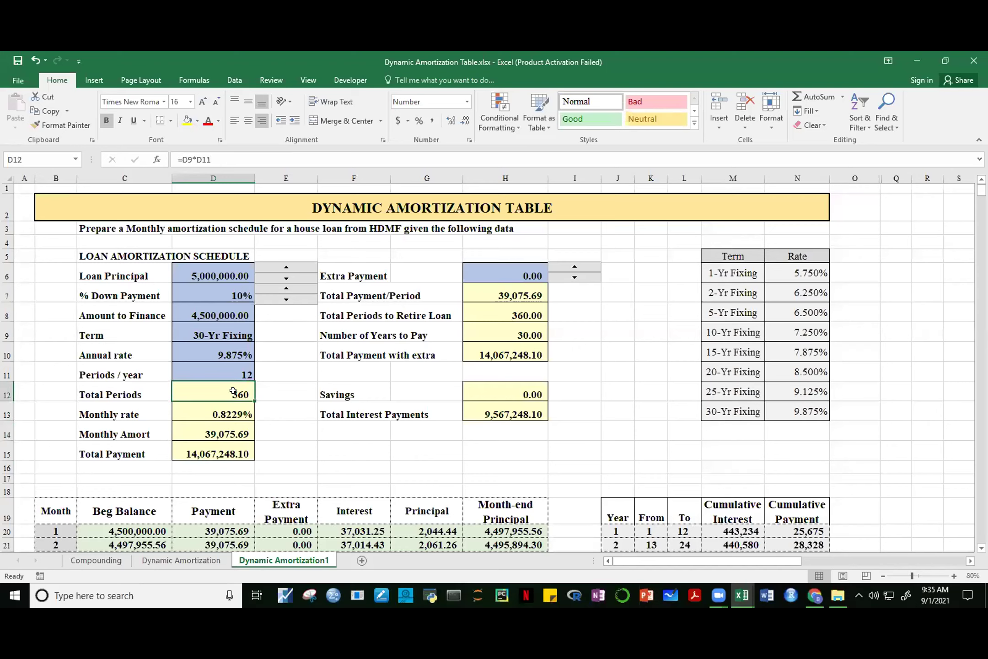
{"action": "left_click", "coordinate": [231, 452]}
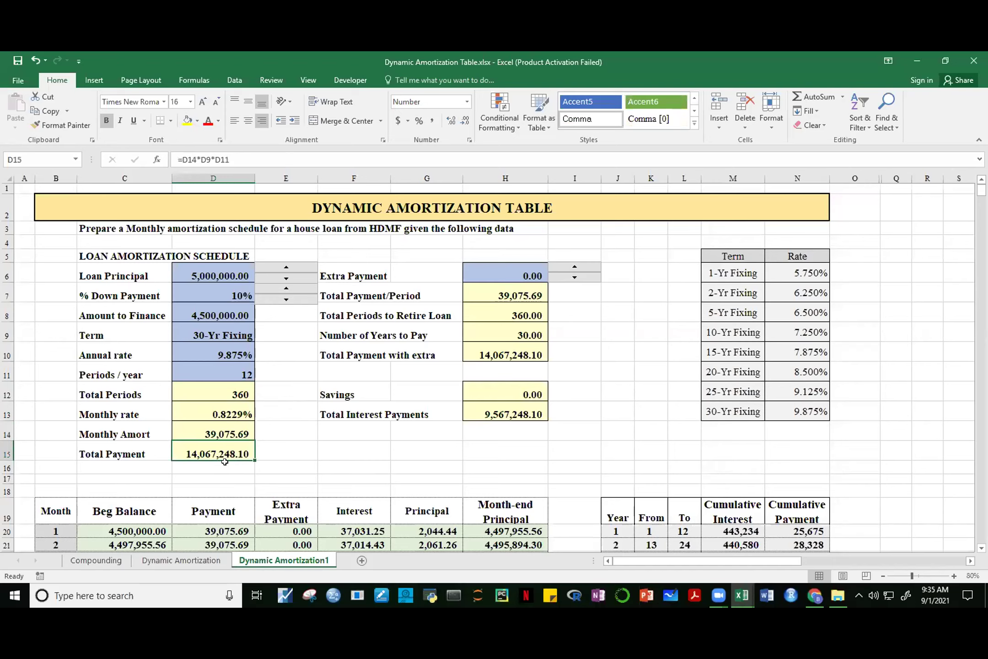
{"action": "left_click", "coordinate": [223, 315]}
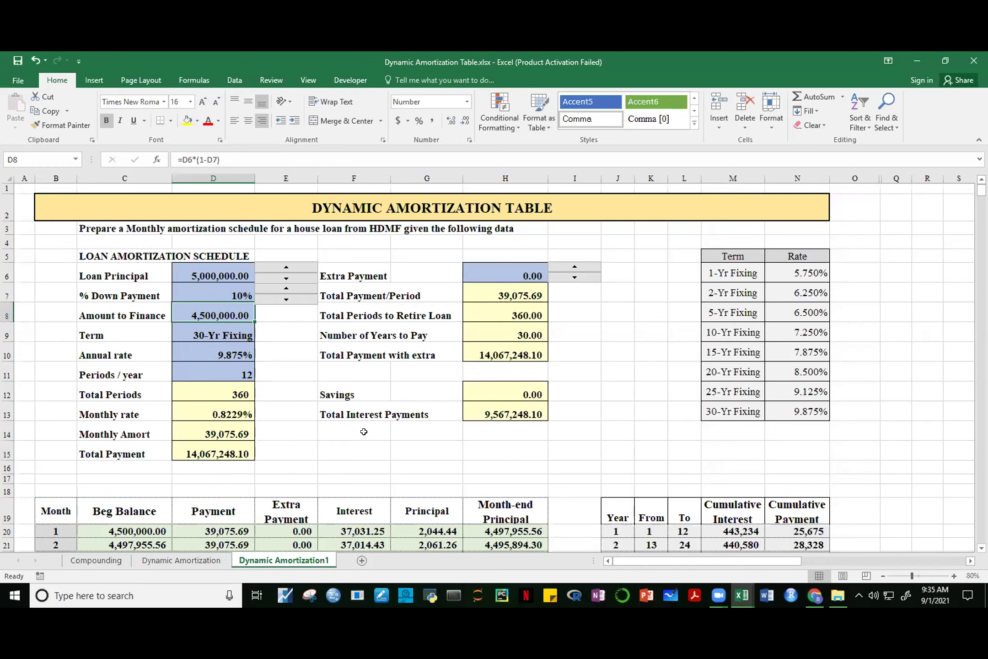
{"action": "left_click", "coordinate": [509, 416]}
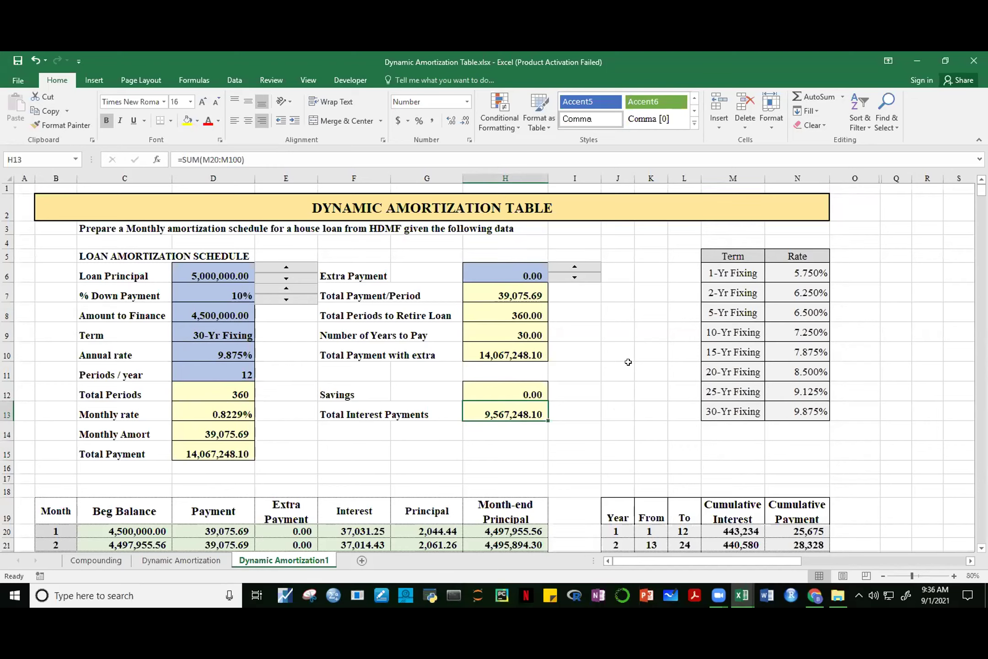
Set the Extra Payment to 1,000 and compare Total Periods, Total Periods to Retire Loan and the end of the monthly schedule
{"action": "left_click", "coordinate": [575, 267]}
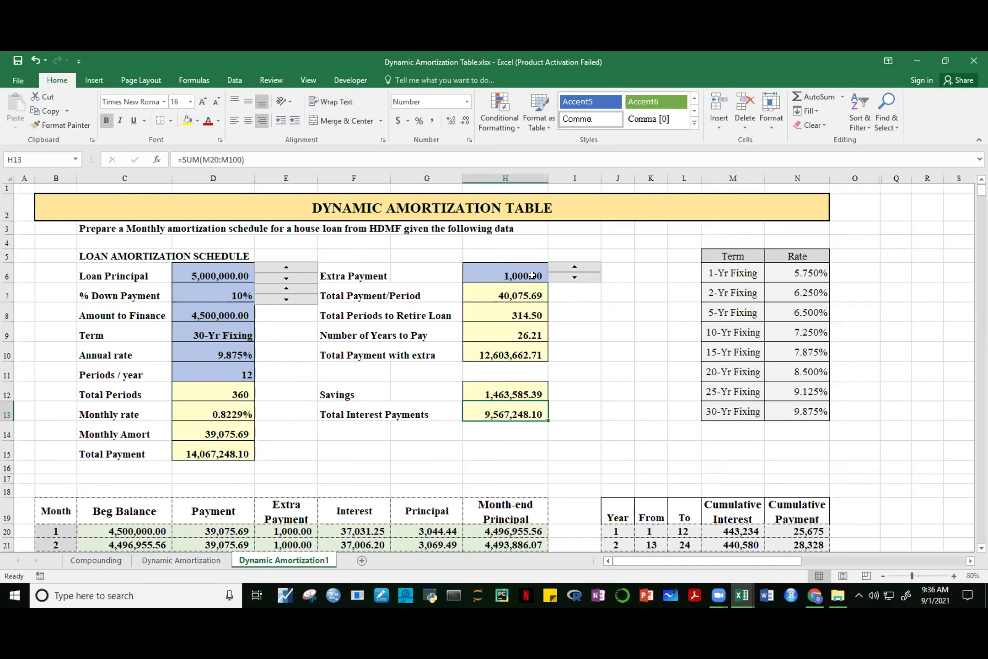
{"action": "left_click", "coordinate": [231, 390]}
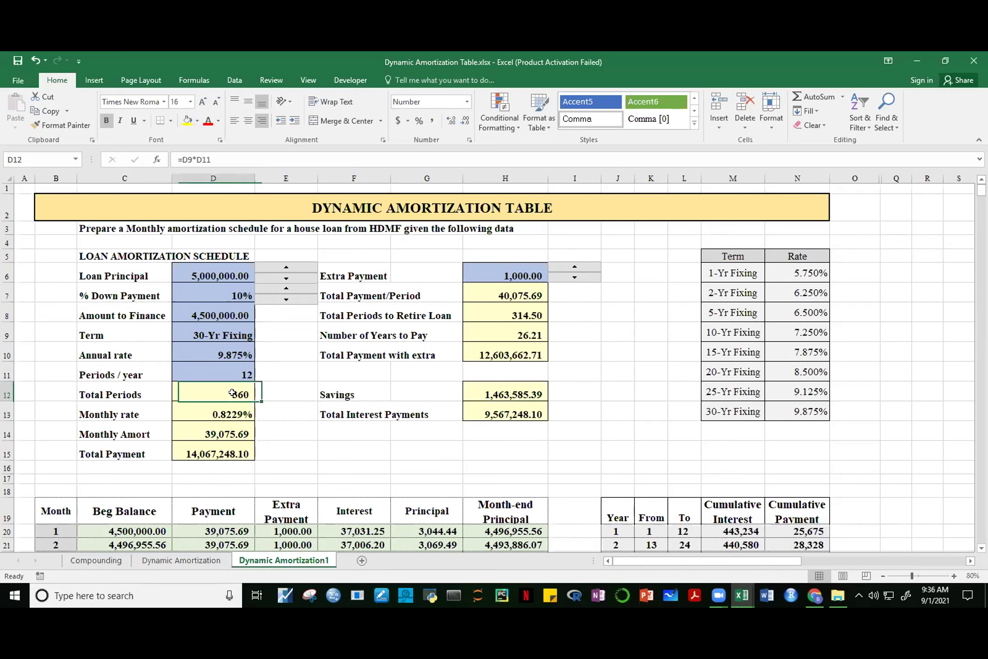
{"action": "left_click", "coordinate": [516, 314]}
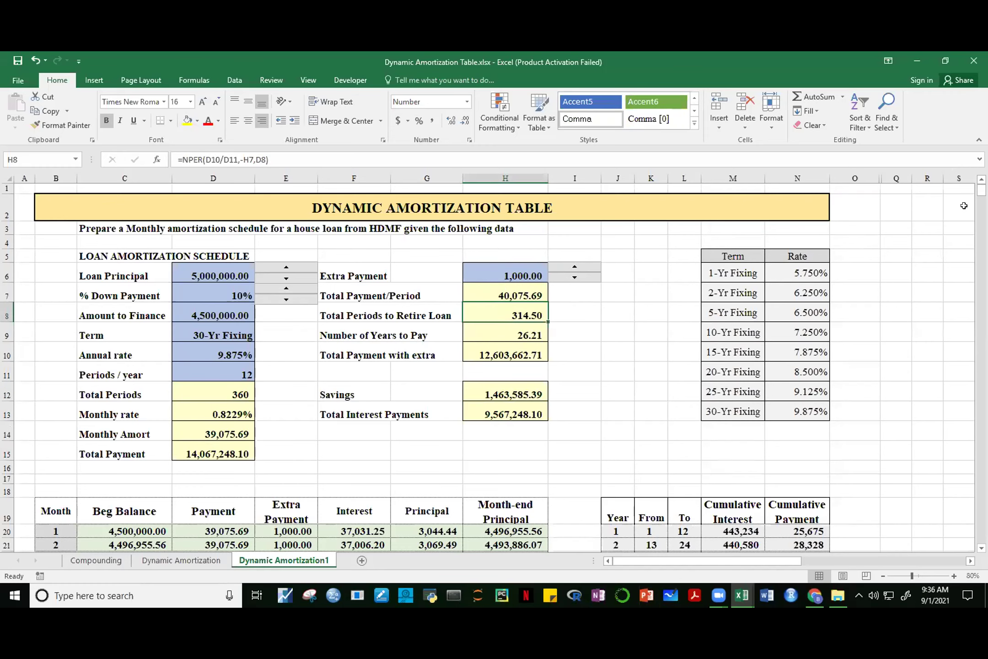
{"action": "left_click_drag", "start_coordinate": [981, 189], "coordinate": [982, 328]}
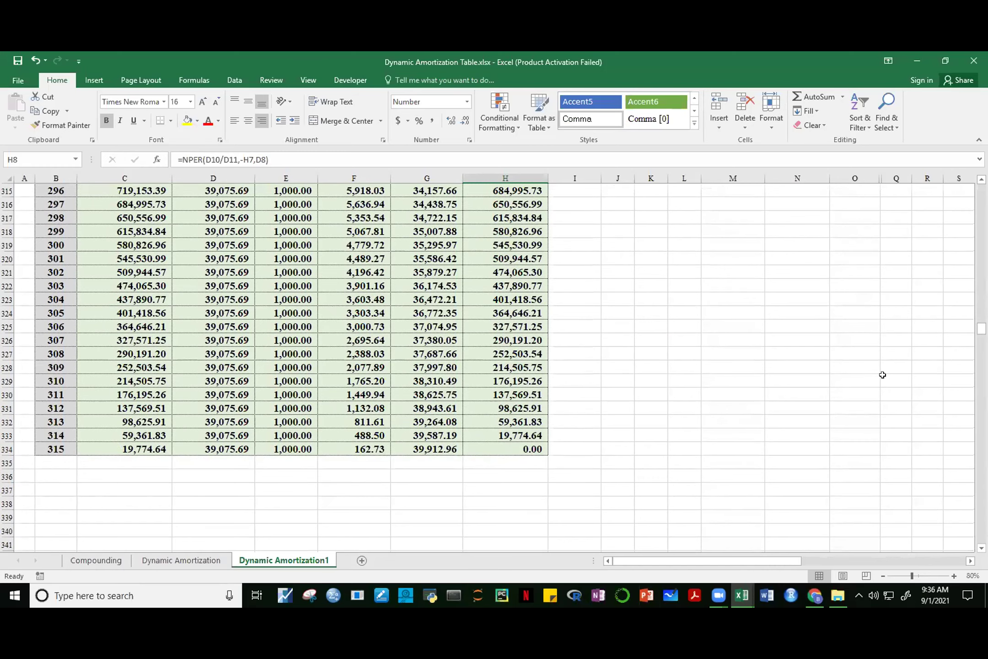
{"action": "left_click_drag", "start_coordinate": [981, 328], "coordinate": [981, 189]}
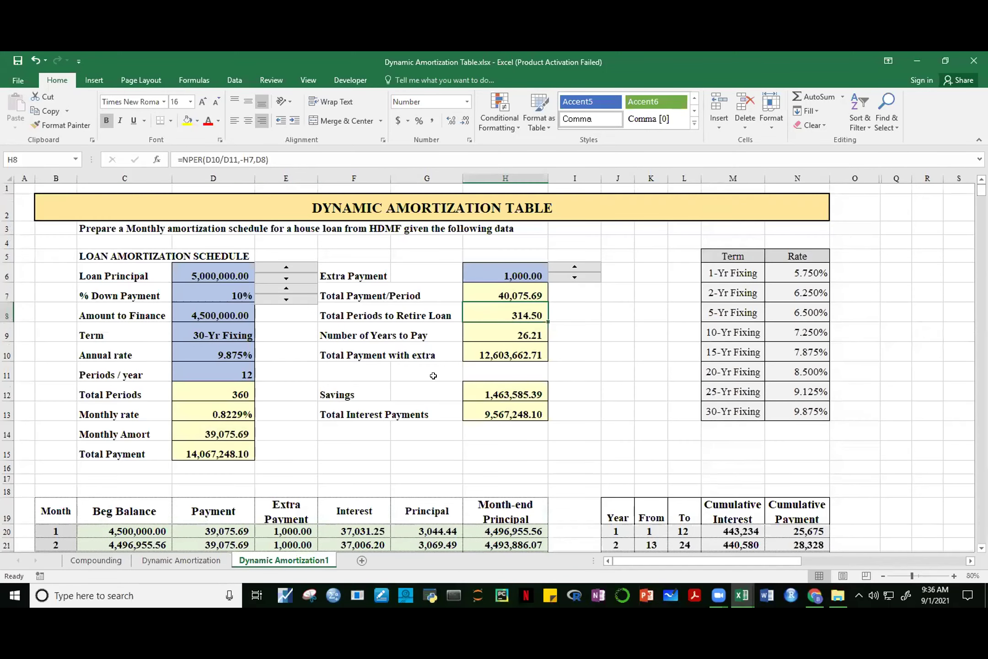
{"action": "left_click", "coordinate": [637, 335]}
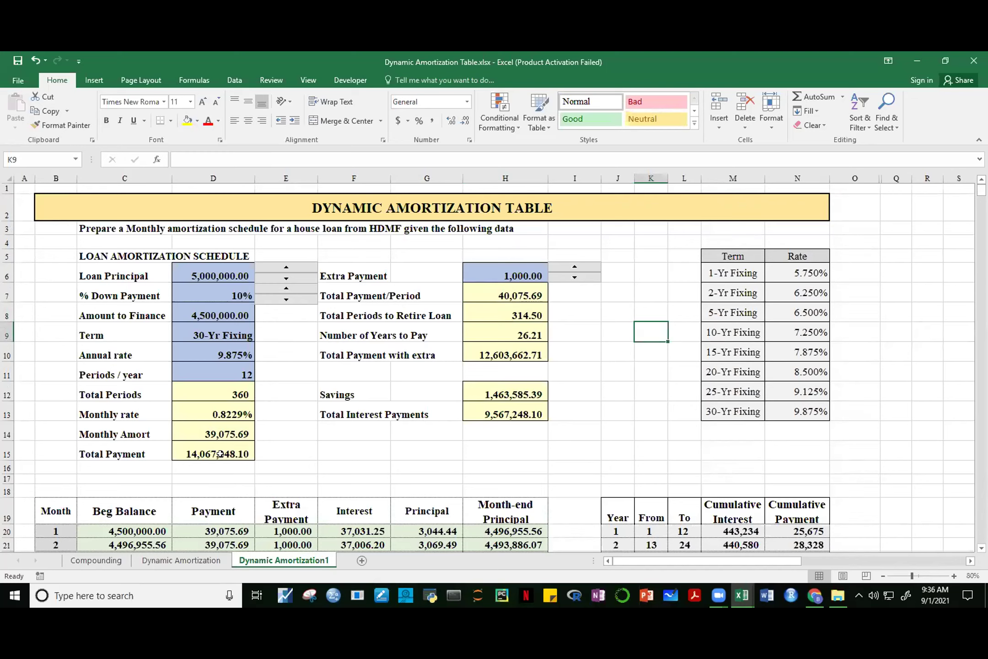
Reset the Extra Payment to 0 and return it to 1,000
{"action": "left_click", "coordinate": [575, 278]}
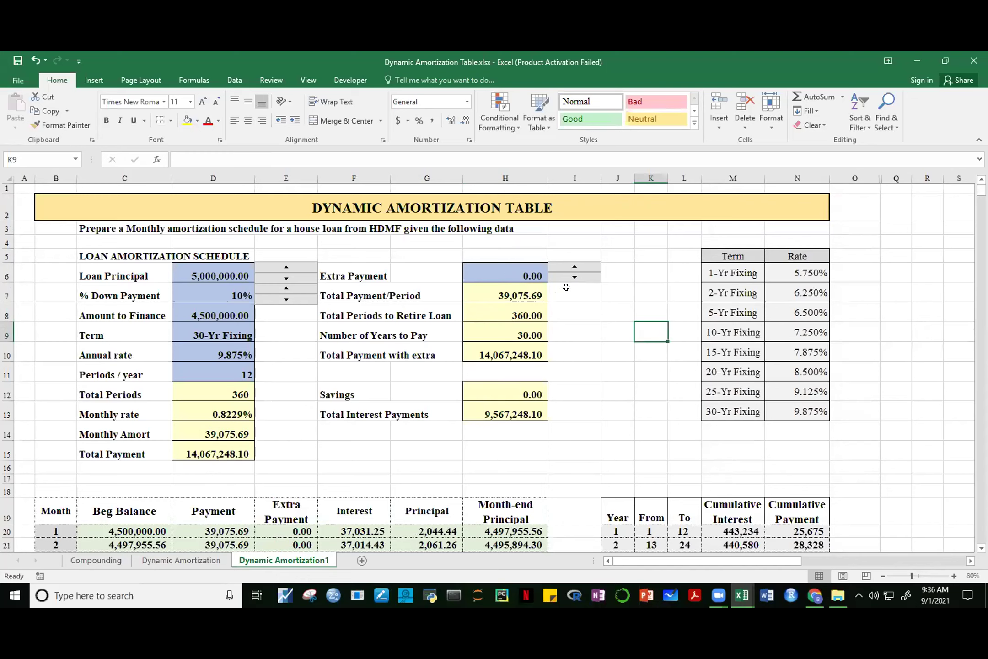
{"action": "left_click", "coordinate": [574, 267]}
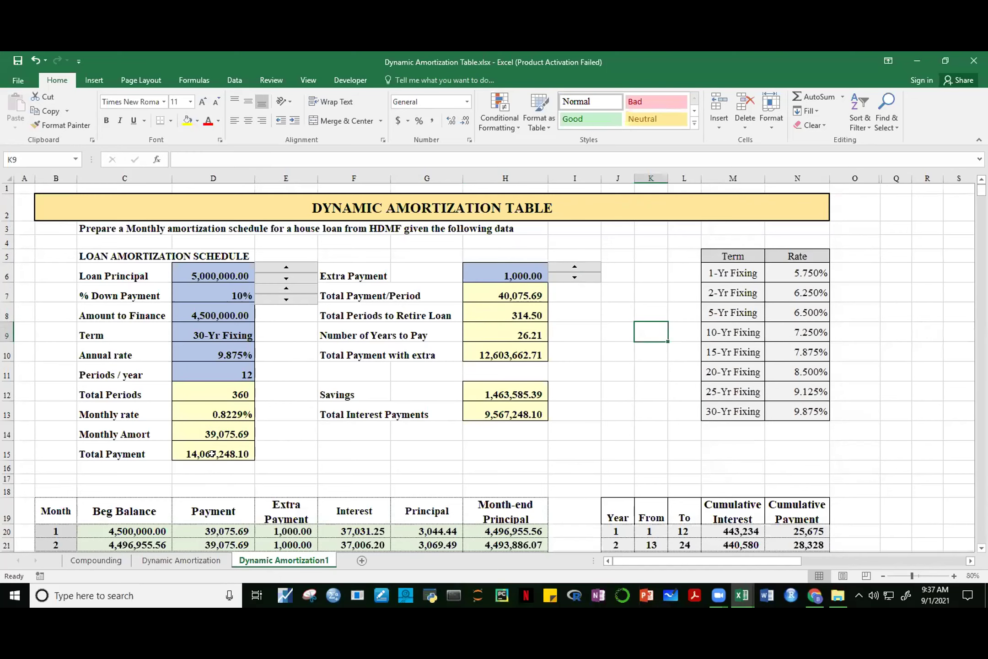
Compare Total Payment with extra, Savings and the original Total Payment, checking each cell's formula
{"action": "left_click", "coordinate": [510, 354]}
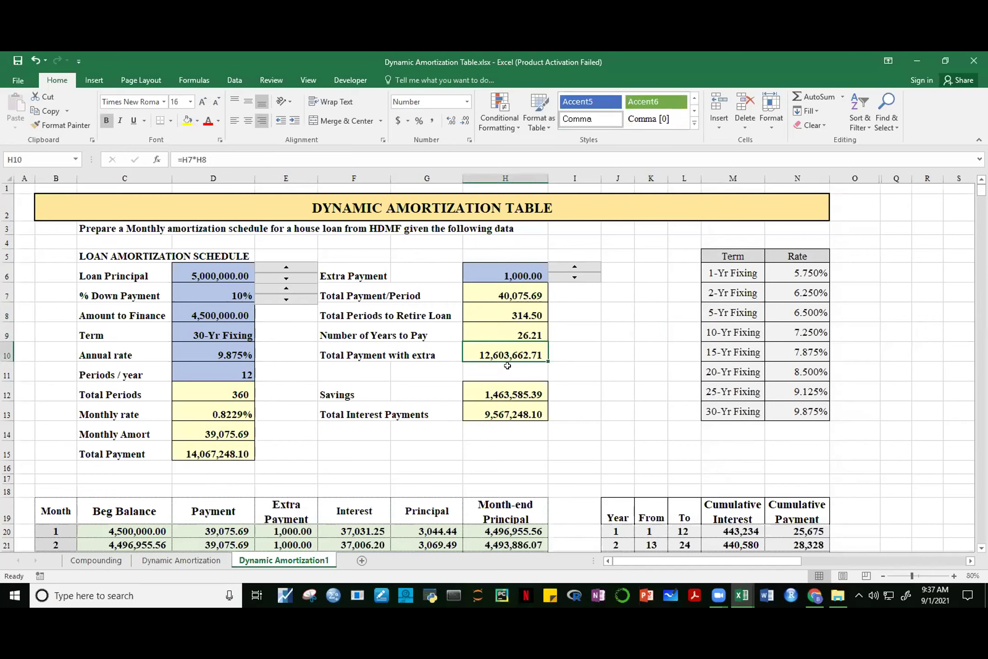
{"action": "left_click", "coordinate": [521, 392]}
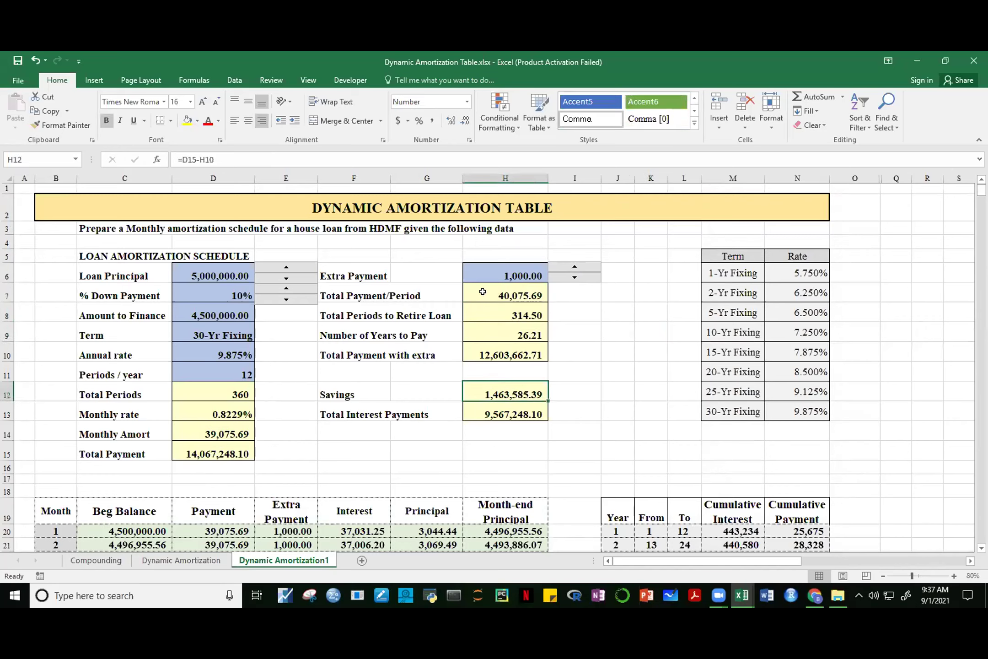
{"action": "left_click", "coordinate": [210, 452]}
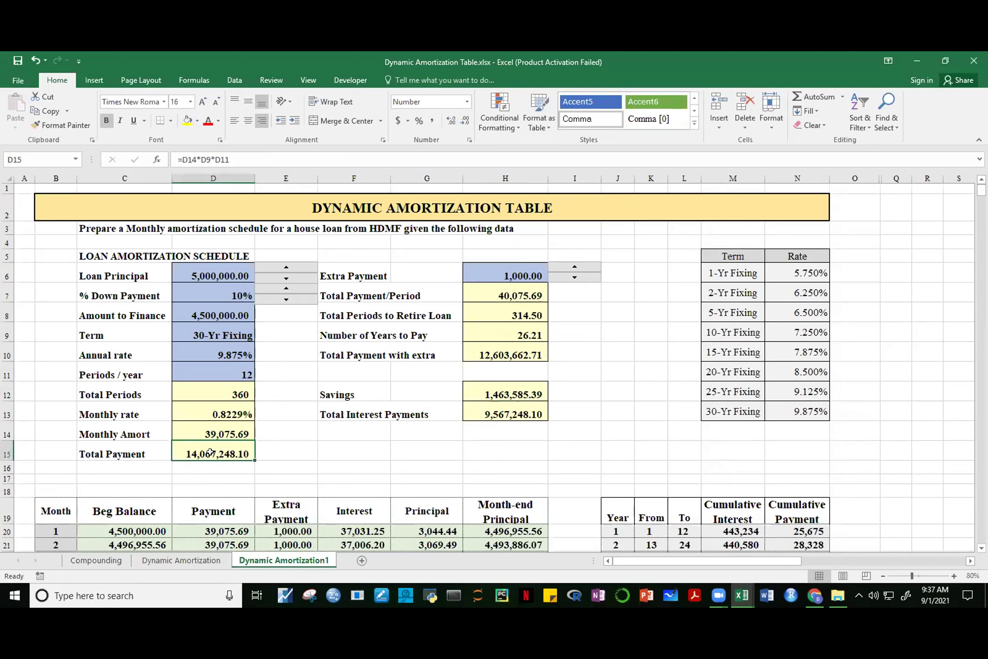
Set the Extra Payment to 2,000 and compare Total Periods to Retire Loan, Total Periods and the end of the monthly schedule
{"action": "left_click", "coordinate": [503, 354]}
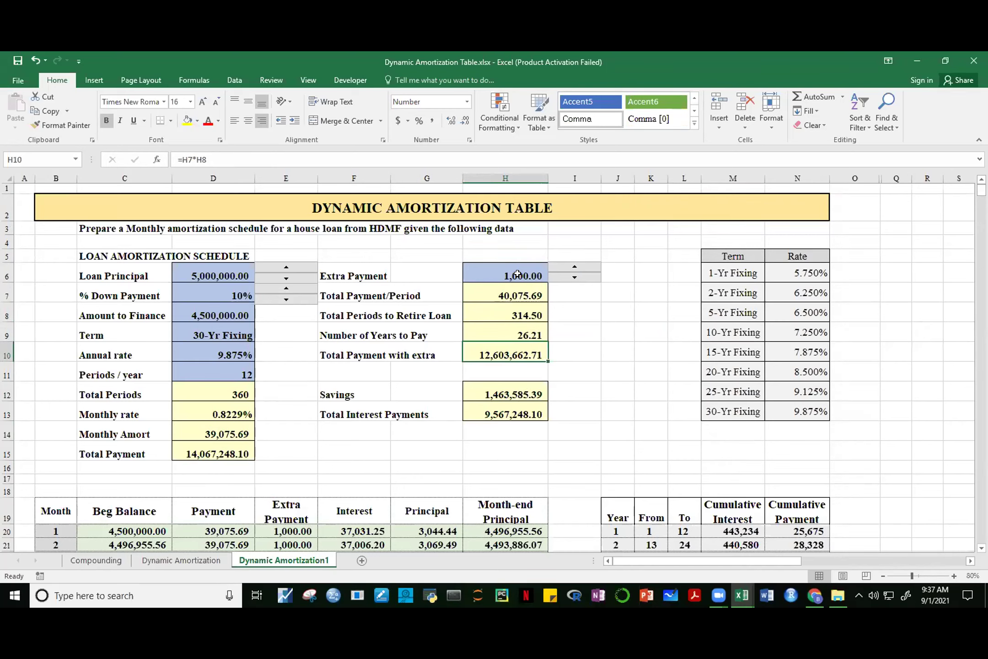
{"action": "left_click", "coordinate": [576, 268]}
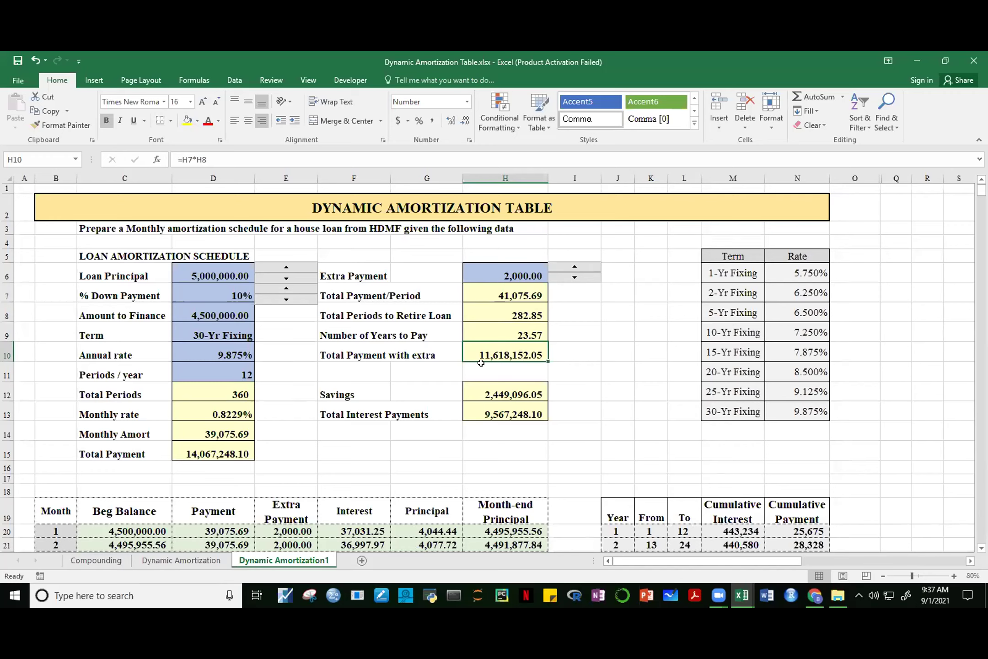
{"action": "left_click", "coordinate": [528, 313]}
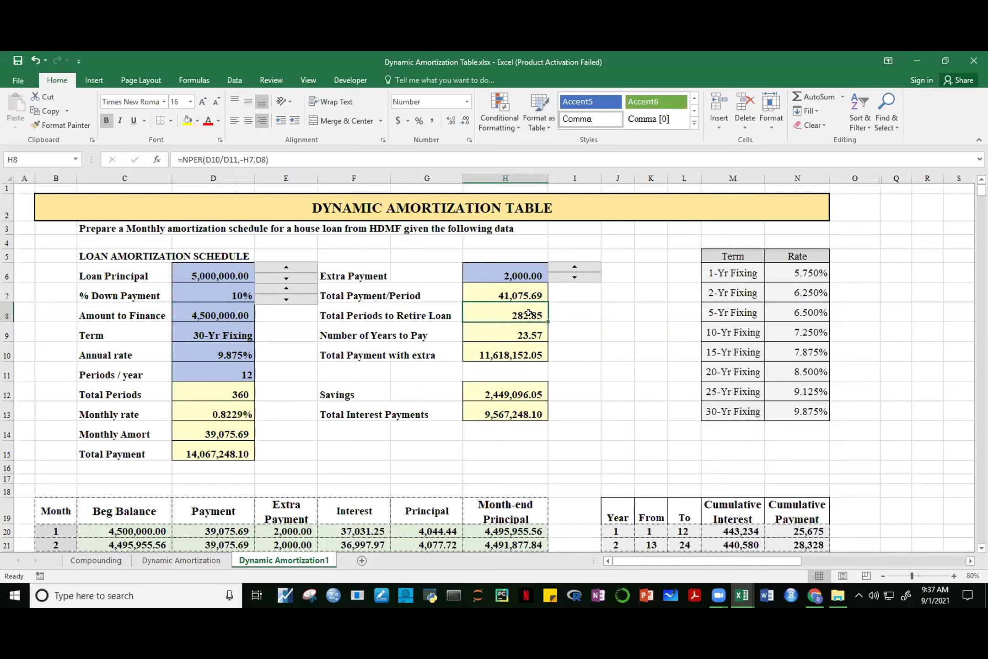
{"action": "left_click", "coordinate": [244, 394]}
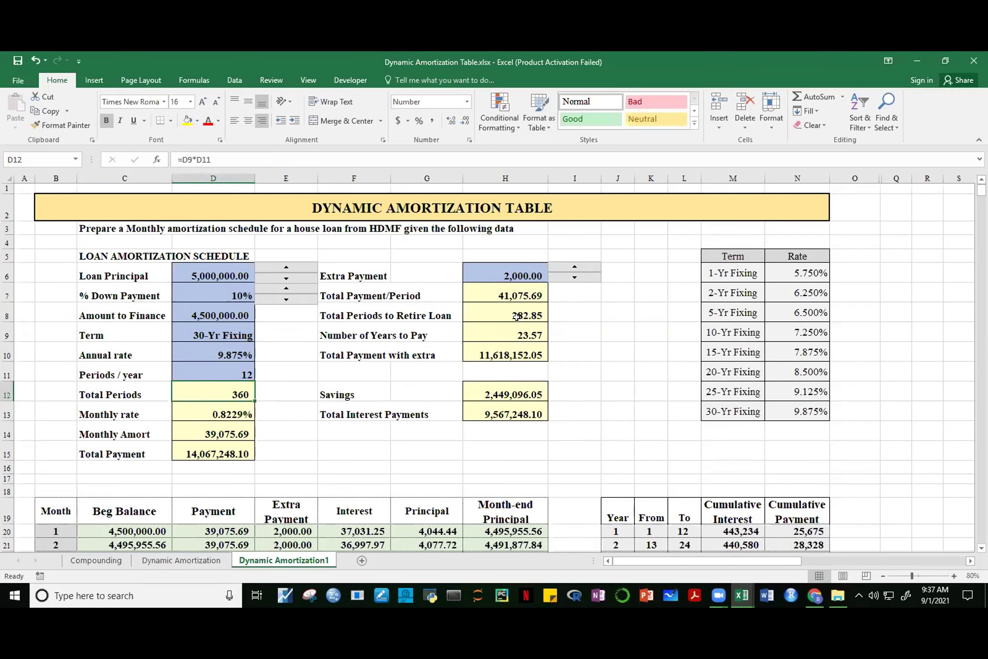
{"action": "left_click_drag", "start_coordinate": [982, 190], "coordinate": [981, 314]}
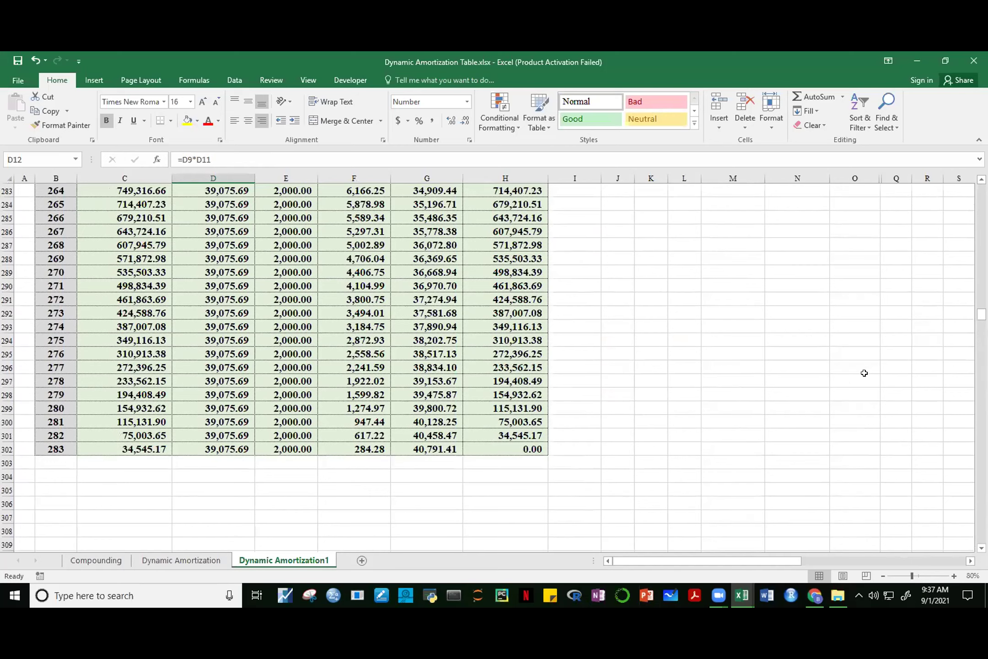
Examine the yearly table's Cumulative Interest and Cumulative Payment formulas for year 1, and the Cumulative Payment formula for year 30
{"action": "left_click_drag", "start_coordinate": [982, 314], "coordinate": [981, 200]}
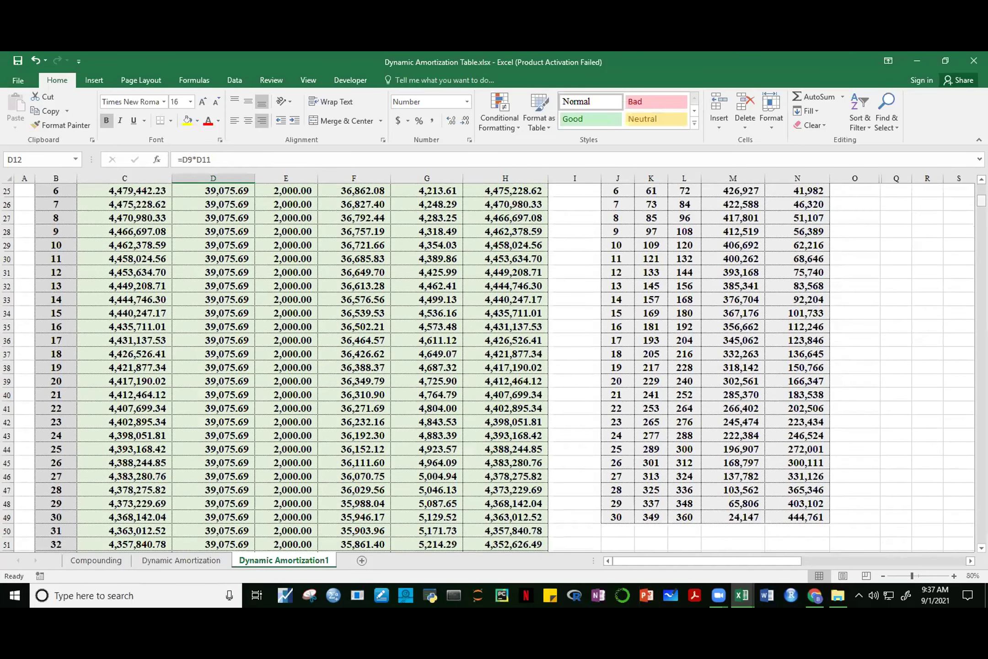
{"action": "scroll", "coordinate": [605, 254], "scroll_direction": "up", "scroll_amount": 3}
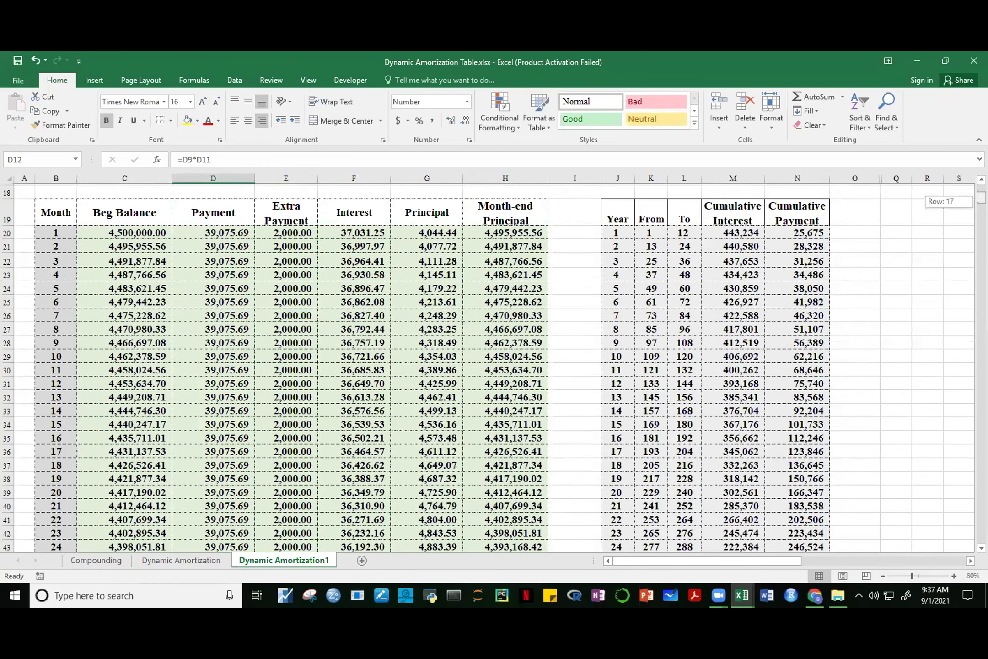
{"action": "left_click", "coordinate": [614, 228]}
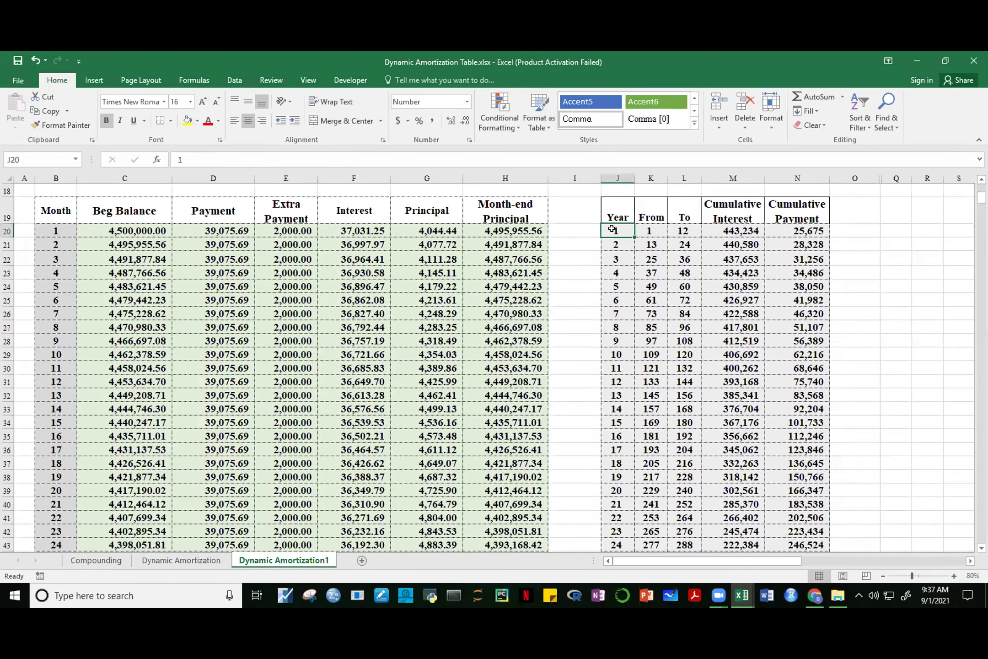
{"action": "left_click", "coordinate": [739, 229]}
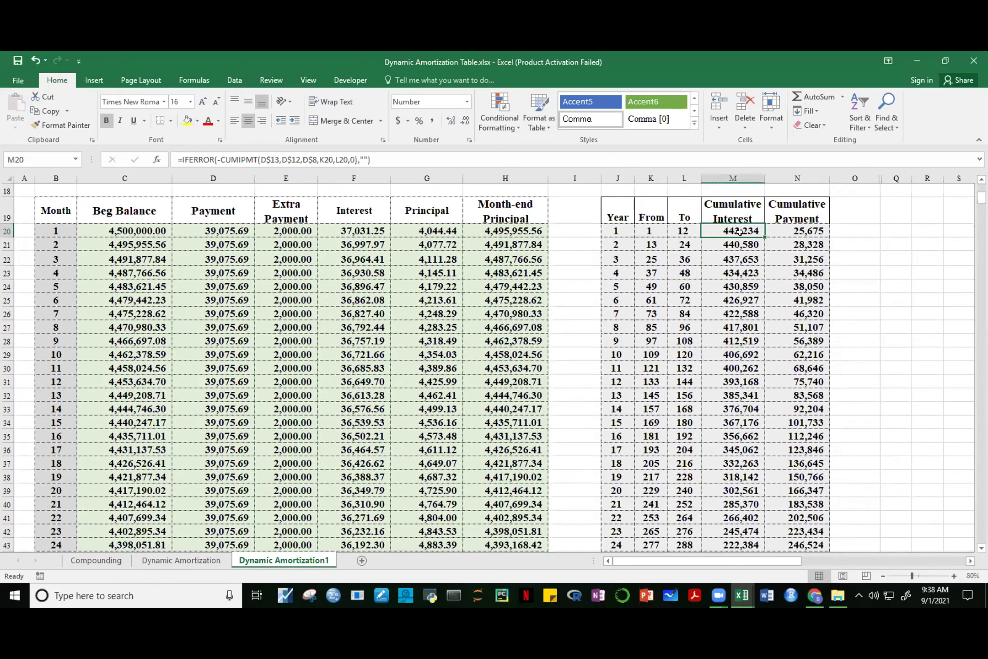
{"action": "left_click", "coordinate": [813, 229]}
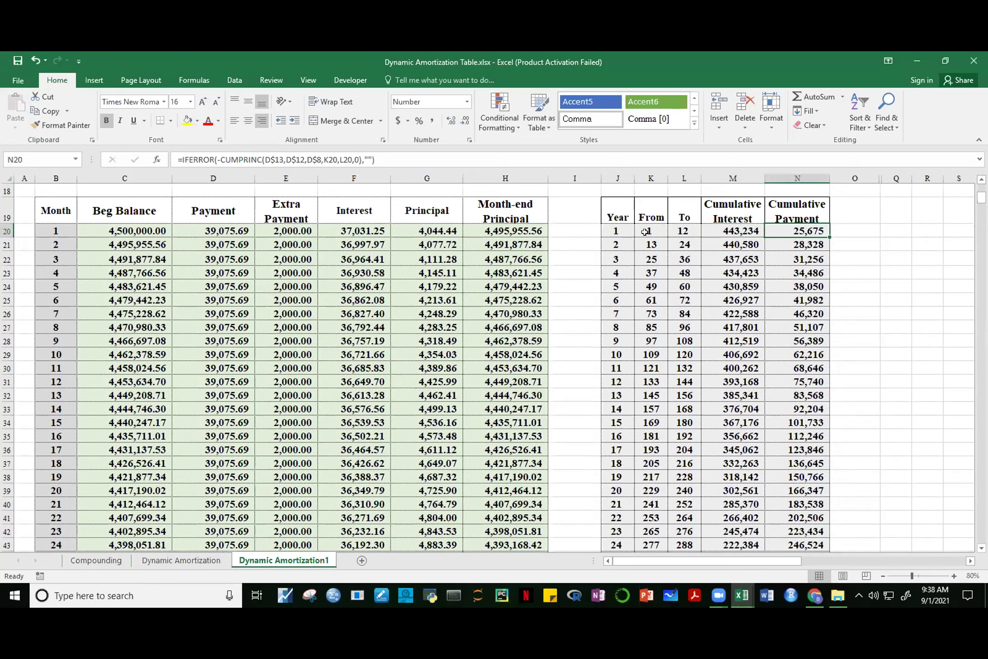
{"action": "left_click", "coordinate": [734, 229]}
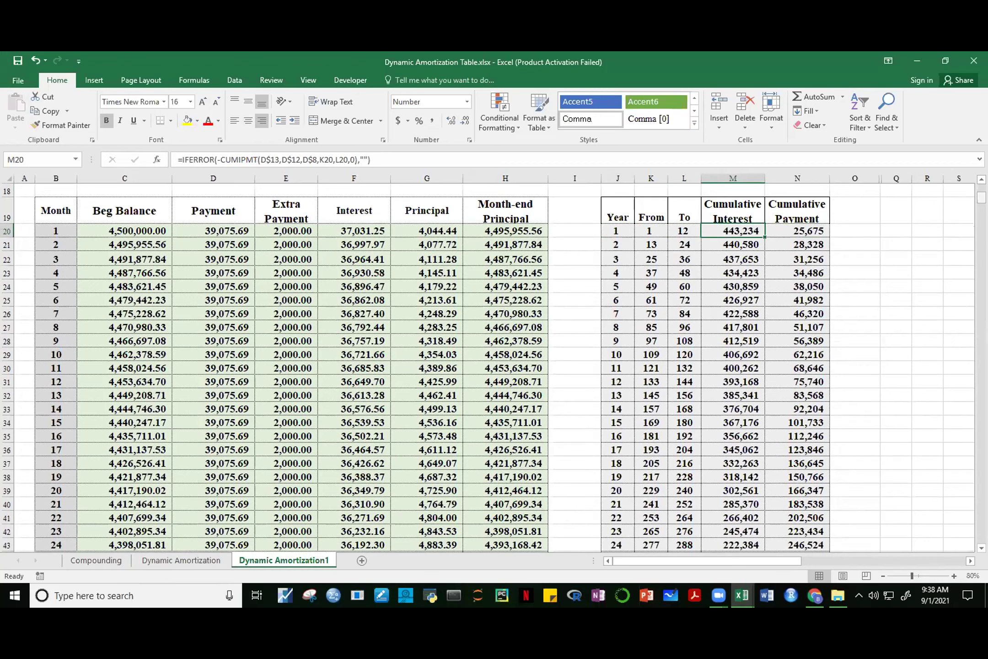
{"action": "scroll", "coordinate": [758, 354], "scroll_direction": "down", "scroll_amount": 6}
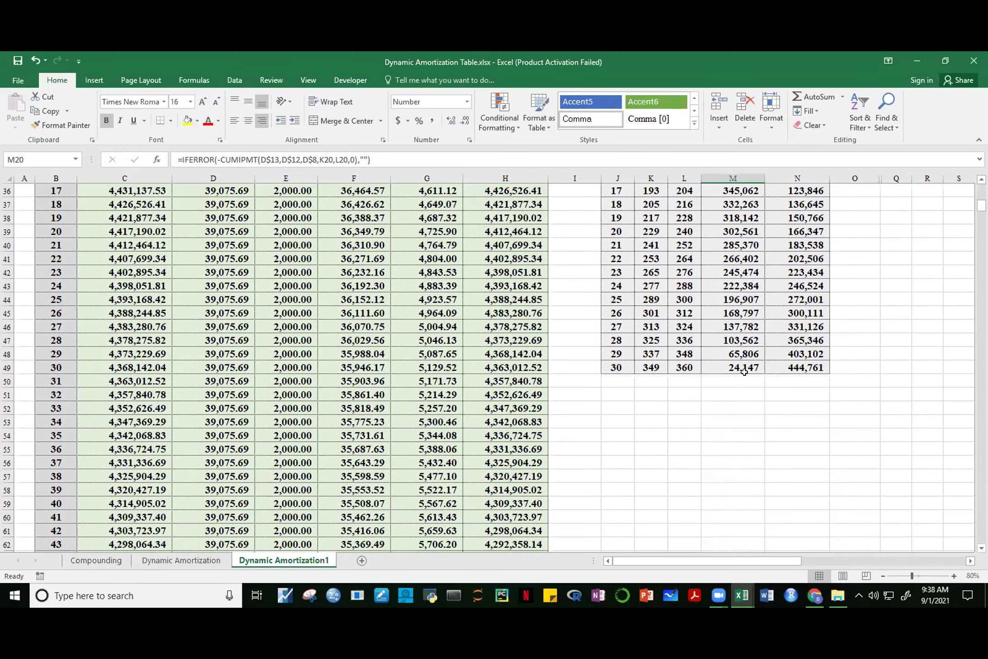
{"action": "left_click", "coordinate": [796, 364]}
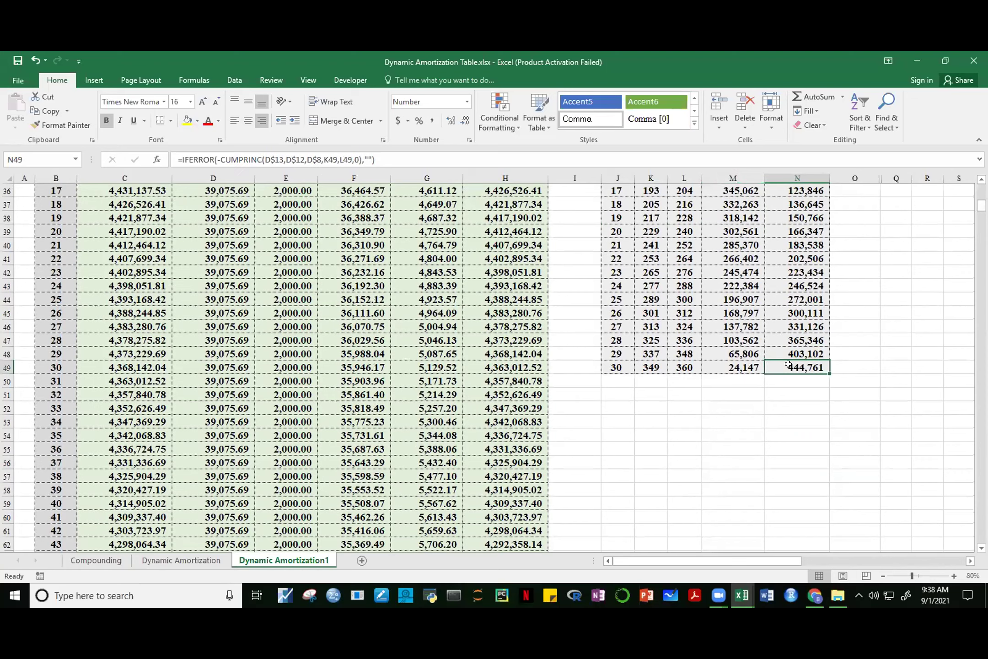
{"action": "left_click_drag", "start_coordinate": [981, 205], "coordinate": [981, 190]}
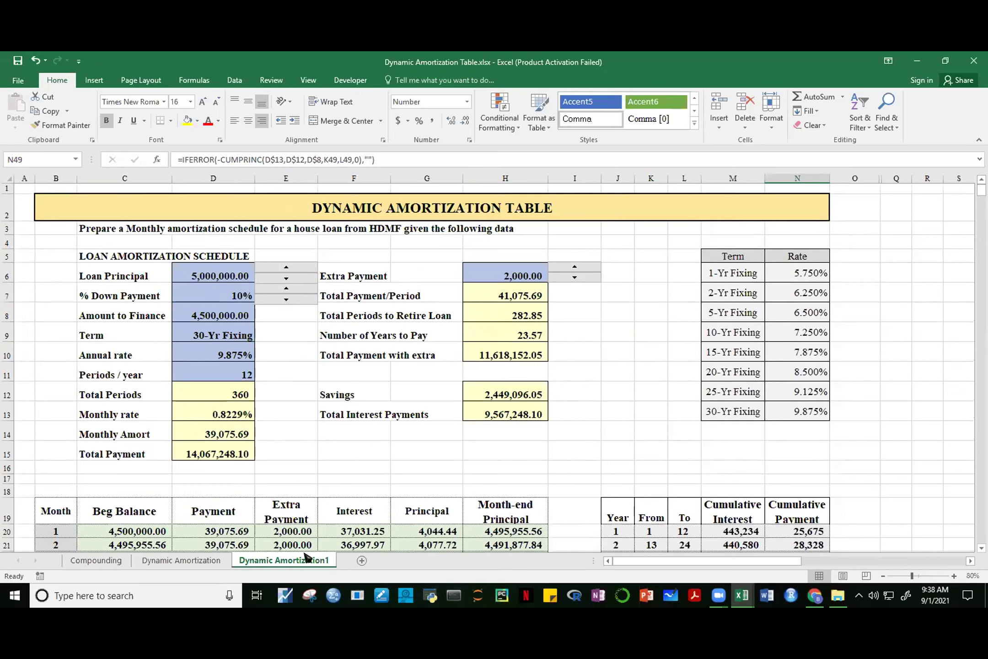
On the blank Dynamic Amortization sheet, enlarge the view to 100% and enter a Loan Principal of 5,000,000
{"action": "left_click", "coordinate": [188, 561]}
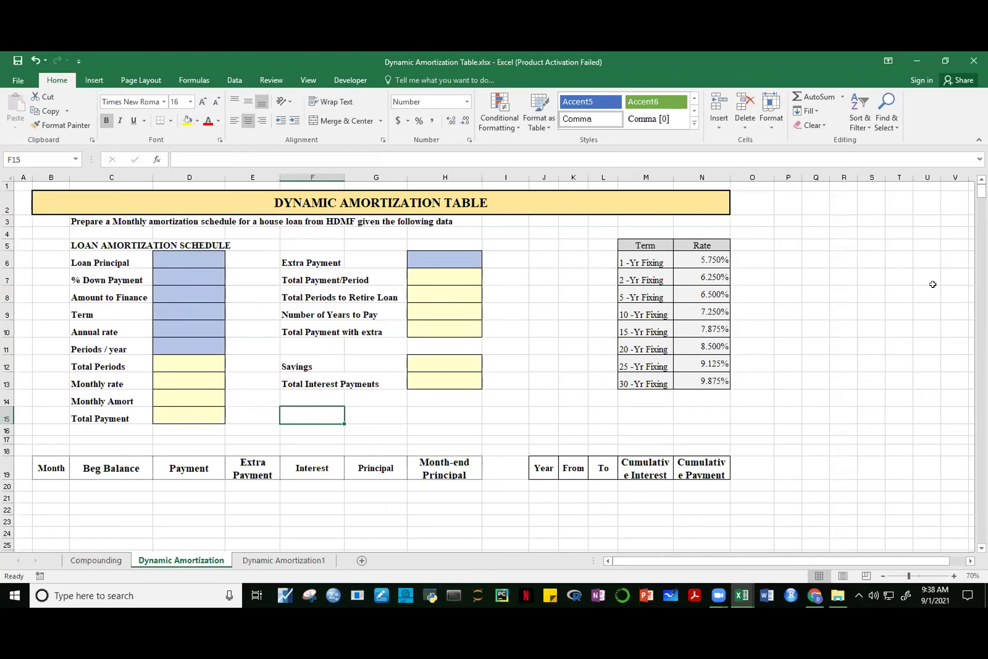
{"action": "left_click_drag", "start_coordinate": [982, 191], "coordinate": [982, 191]}
{"action": "left_click", "coordinate": [954, 576]}
{"action": "left_click", "coordinate": [954, 575]}
{"action": "left_click", "coordinate": [954, 576]}
{"action": "left_click", "coordinate": [954, 575]}
{"action": "scroll", "coordinate": [716, 212], "scroll_direction": "up", "scroll_amount": 1}
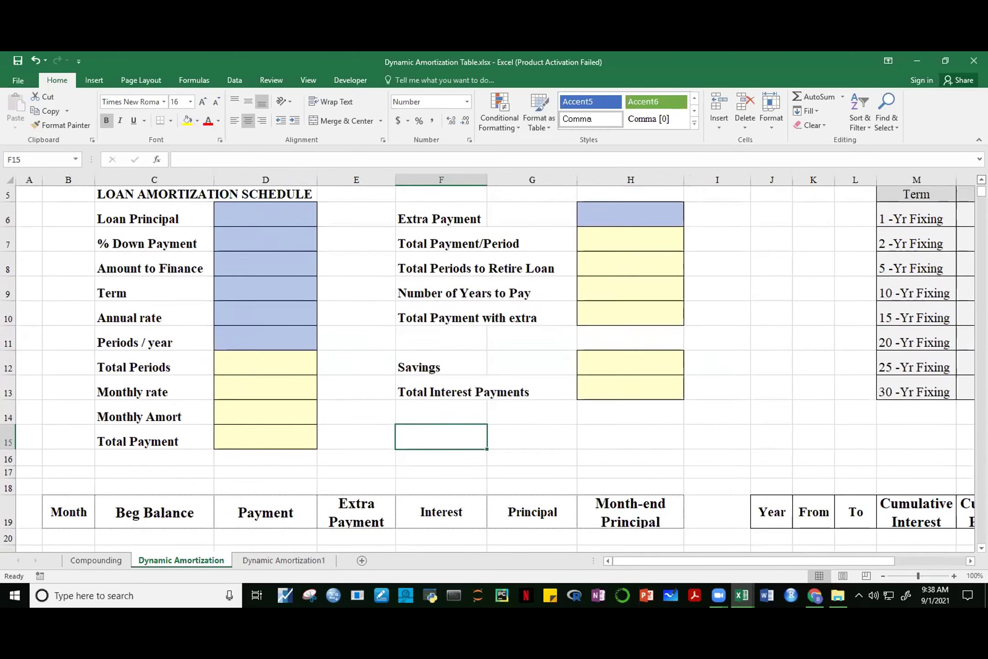
{"action": "left_click", "coordinate": [236, 251]}
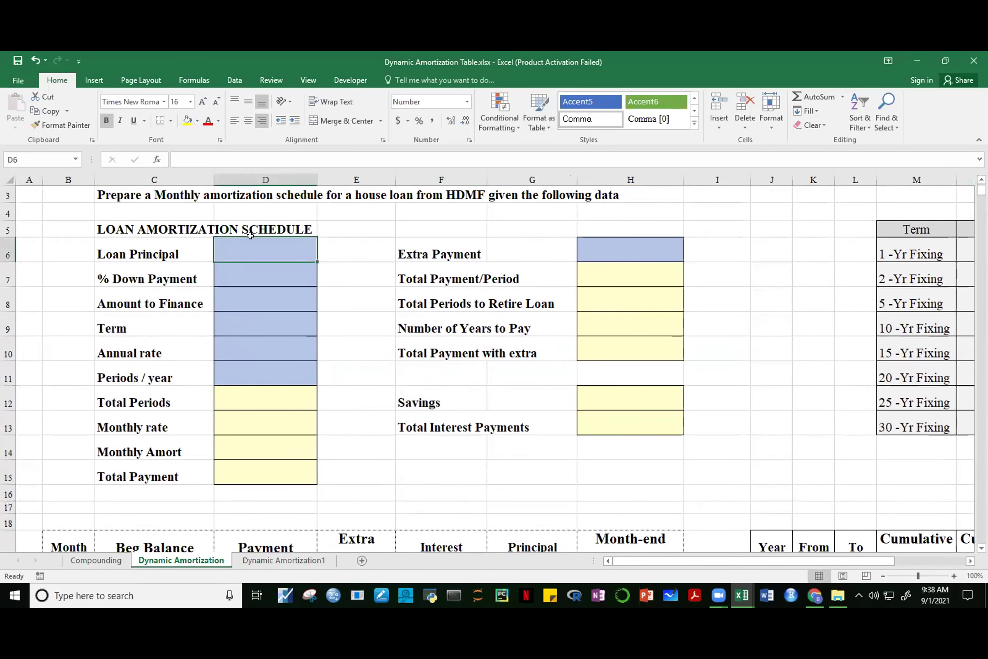
{"action": "type", "text": "5000000"}
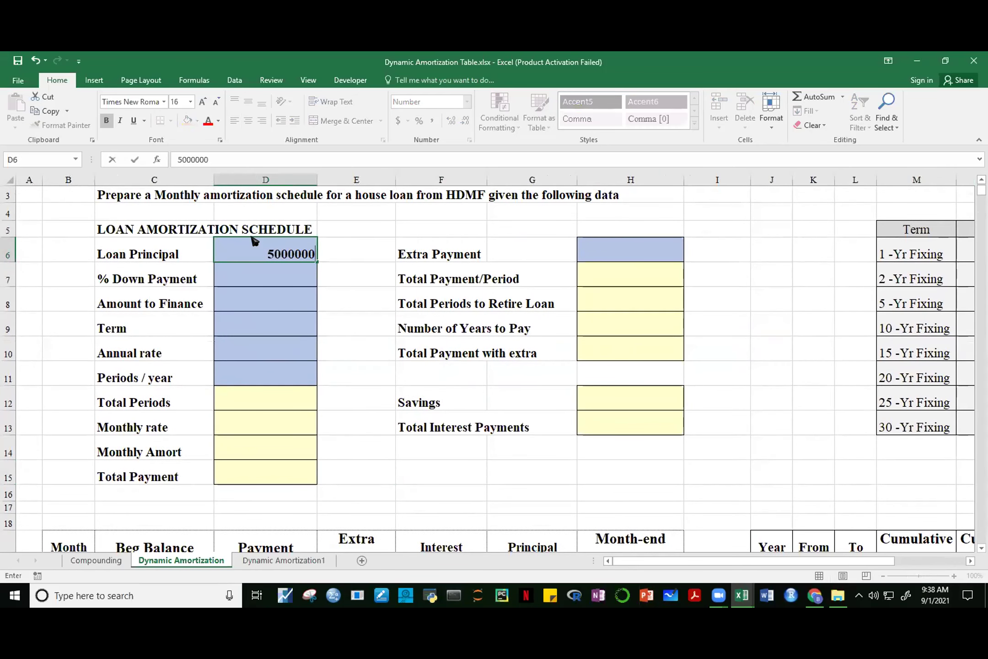
{"action": "left_click", "coordinate": [341, 245]}
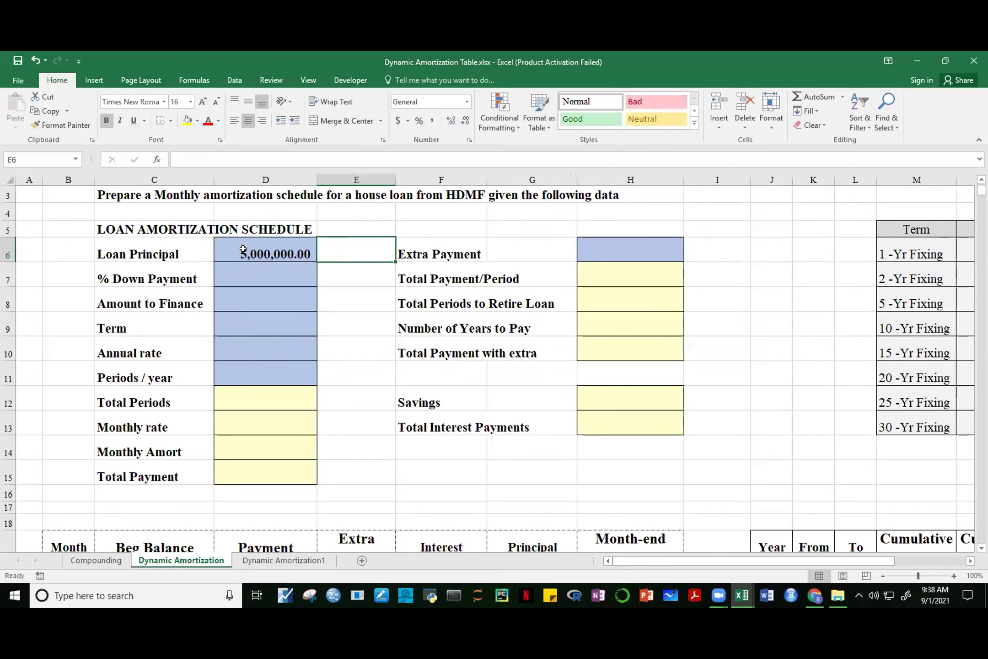
Check the inputs on the finished Dynamic Amortization1 sheet and set % Down Payment to 10% on the Dynamic Amortization sheet
{"action": "left_click", "coordinate": [274, 560]}
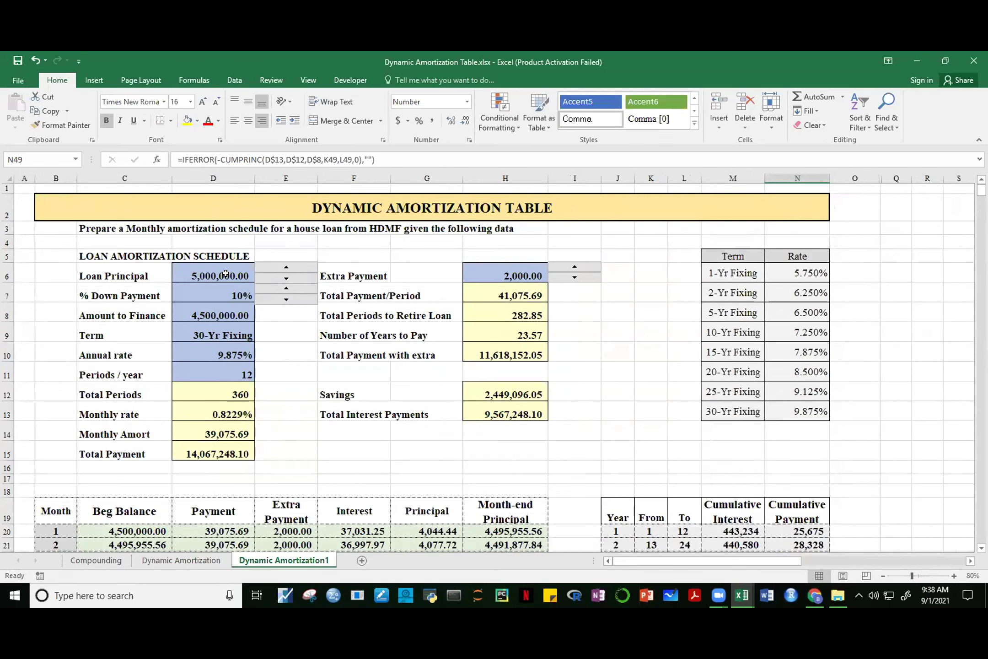
{"action": "left_click", "coordinate": [214, 561]}
{"action": "double_click", "coordinate": [300, 283]}
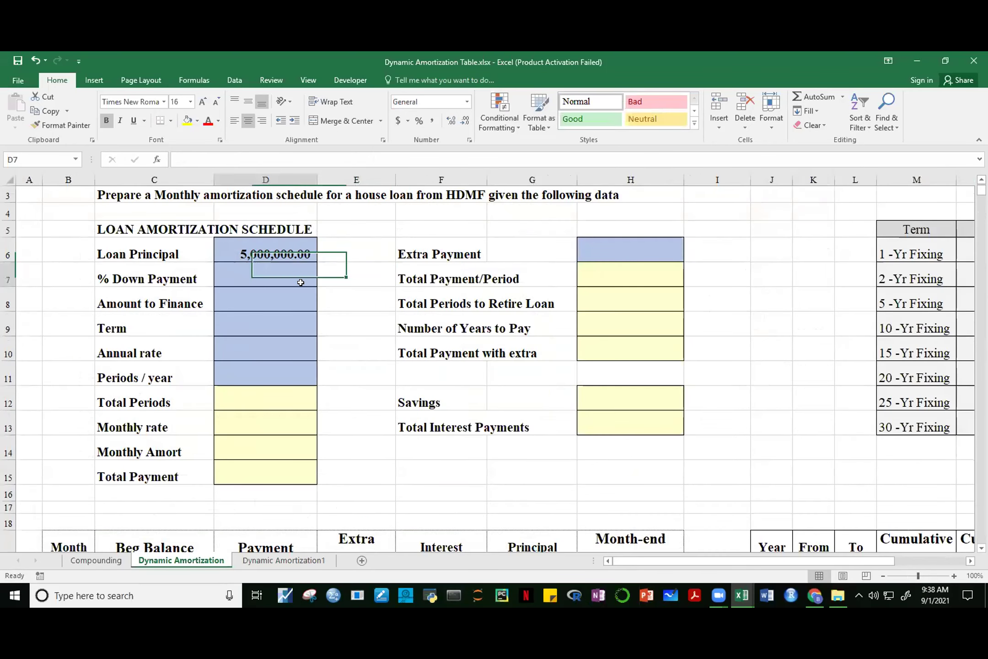
{"action": "type", "text": "10%"}
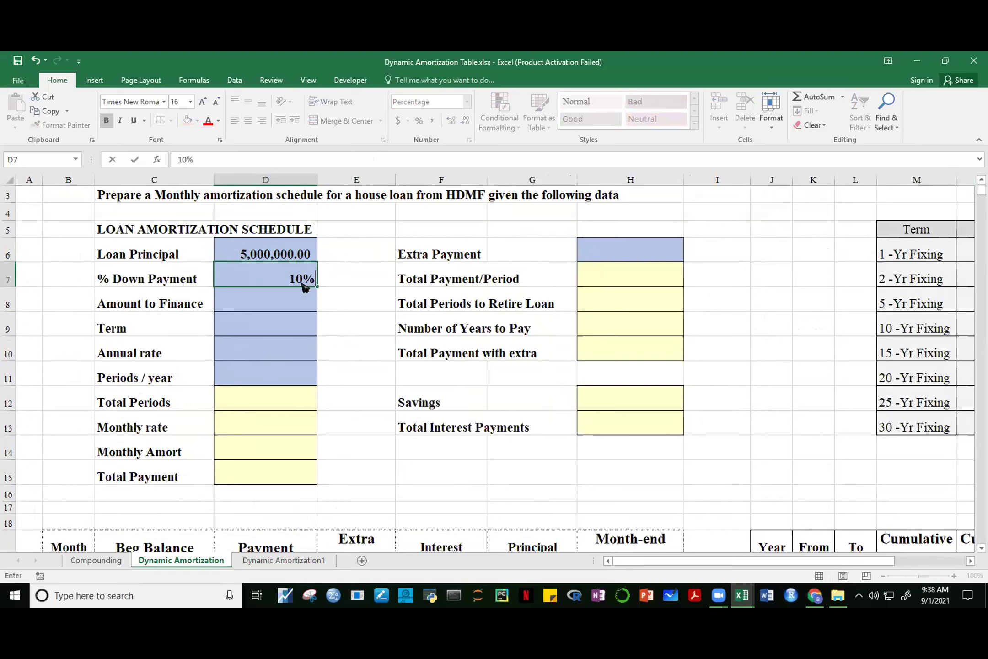
{"action": "key", "text": "Return"}
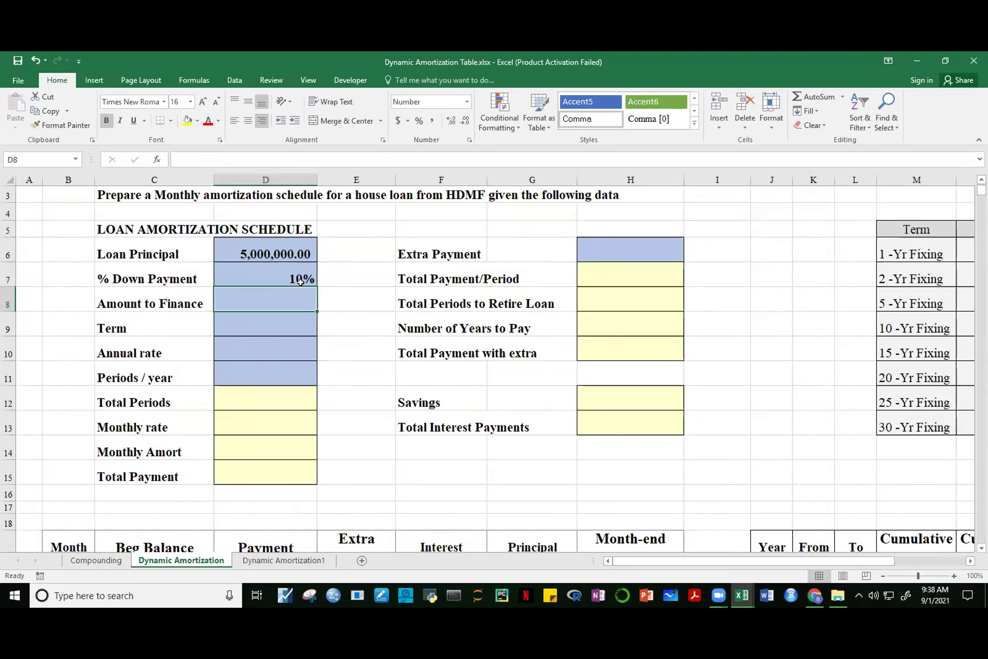
Calculate Amount to Finance in D8 with the formula =D6*(1-D7)
{"action": "type", "text": "="}
{"action": "left_click", "coordinate": [259, 247]}
{"action": "type", "text": "*(1-"}
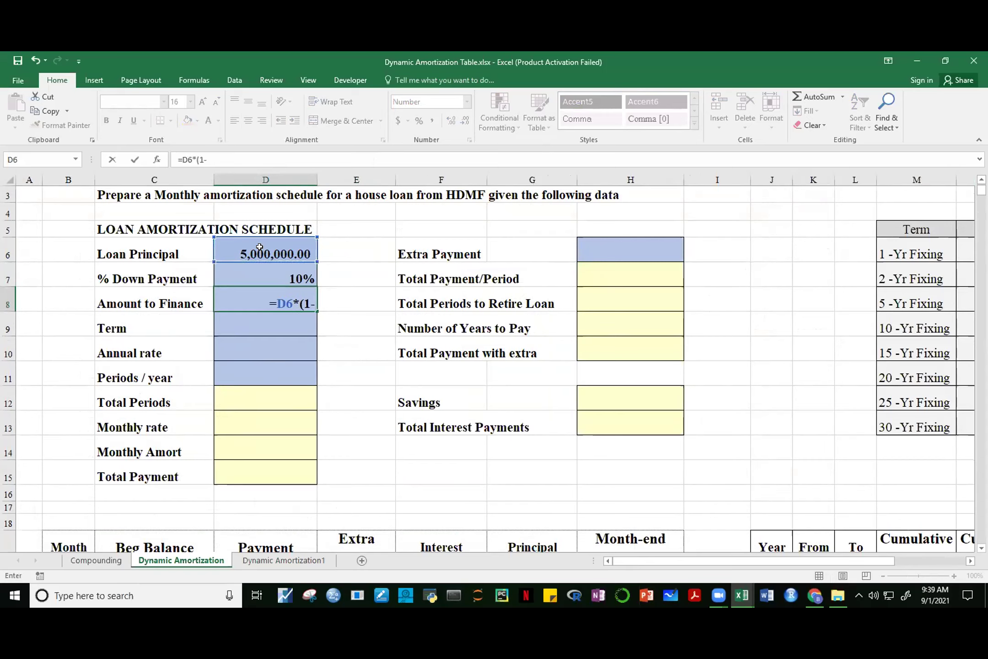
{"action": "left_click", "coordinate": [265, 273]}
{"action": "type", "text": ")"}
{"action": "key", "text": "ctrl+Return"}
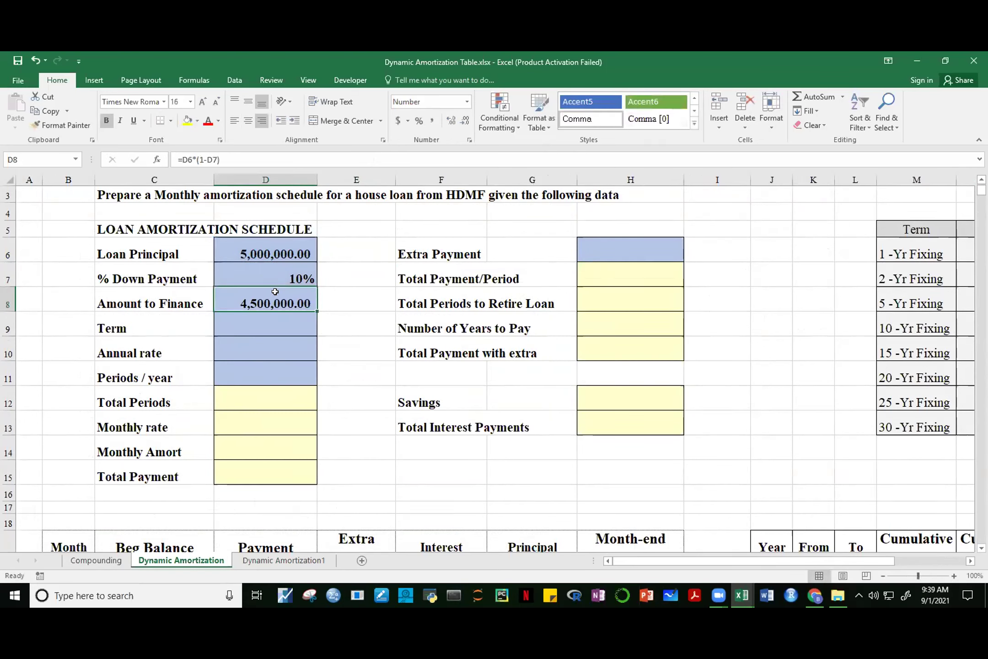
Review the fixing-term choices offered in the Term cell D9 and compare them with the Term and Rate table
{"action": "left_click", "coordinate": [294, 328]}
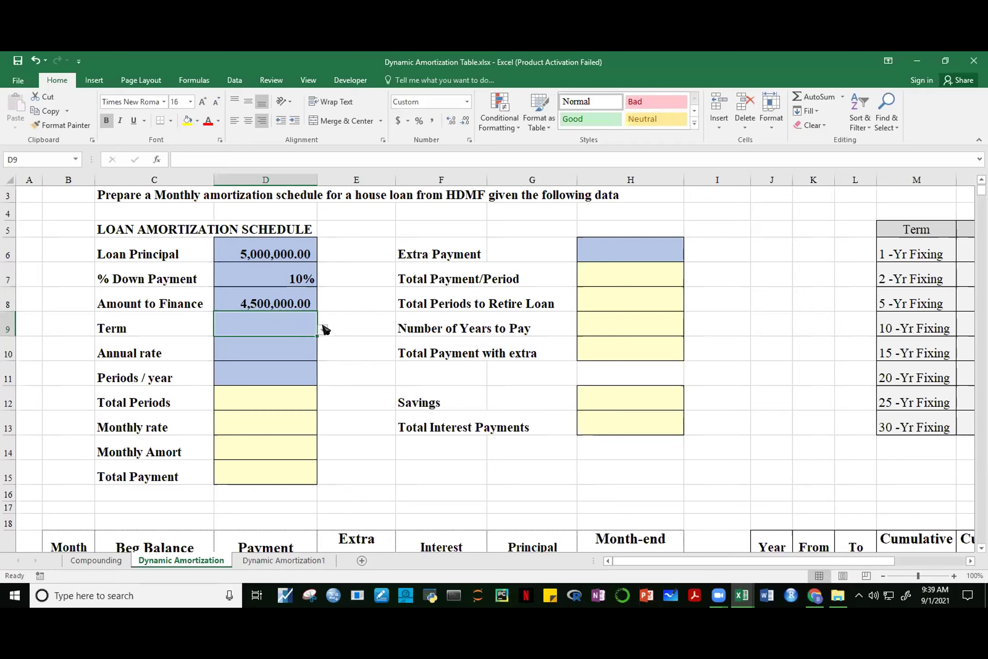
{"action": "left_click", "coordinate": [322, 329]}
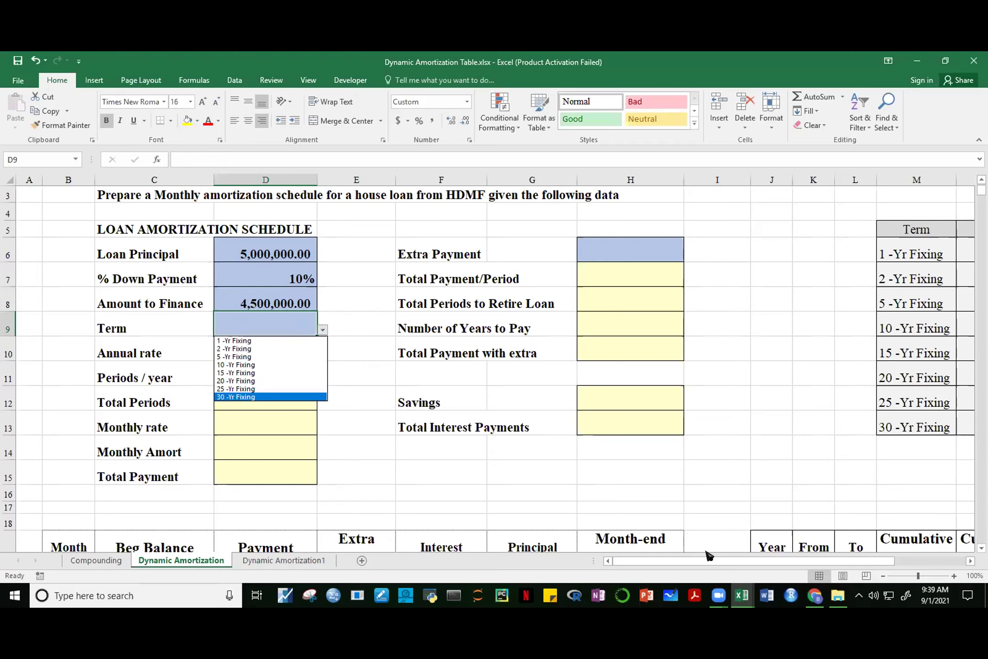
{"action": "left_click", "coordinate": [718, 561]}
{"action": "left_click_drag", "start_coordinate": [839, 564], "coordinate": [924, 565]}
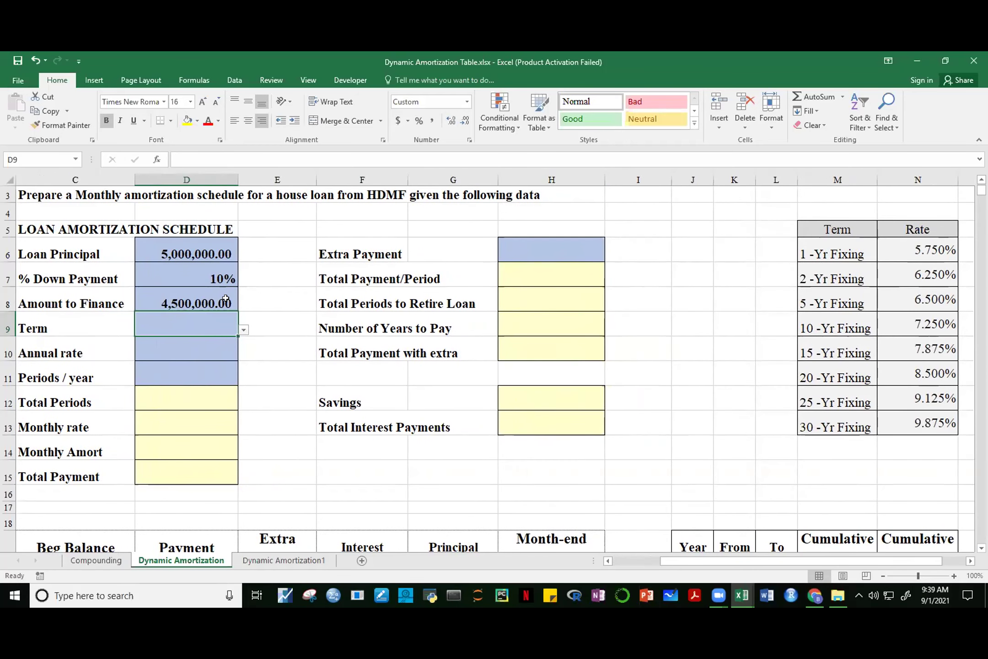
{"action": "left_click", "coordinate": [282, 294]}
{"action": "left_click", "coordinate": [213, 317]}
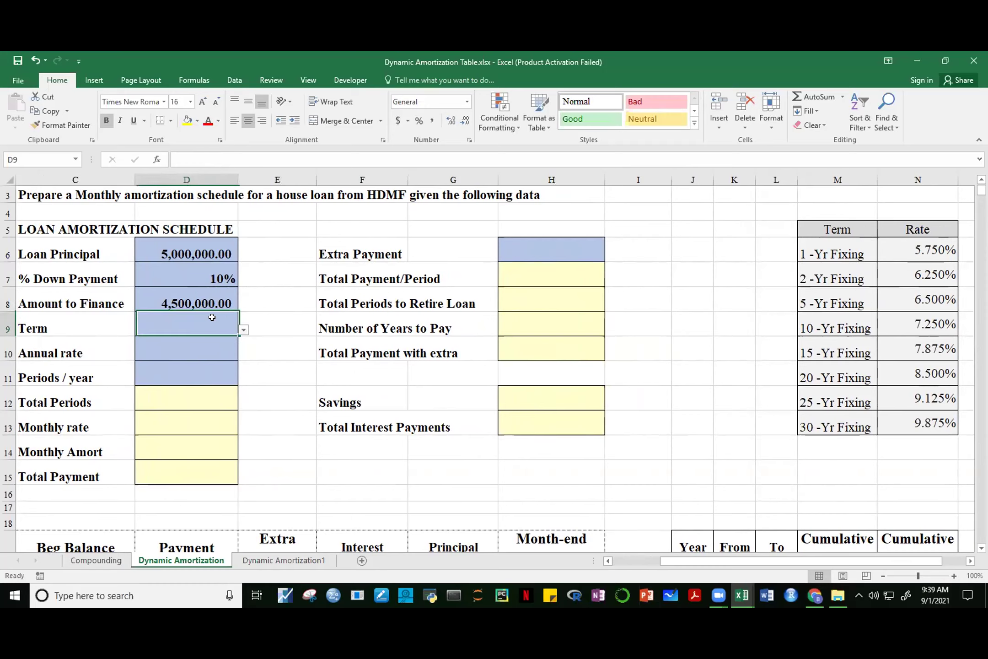
{"action": "left_click", "coordinate": [244, 329]}
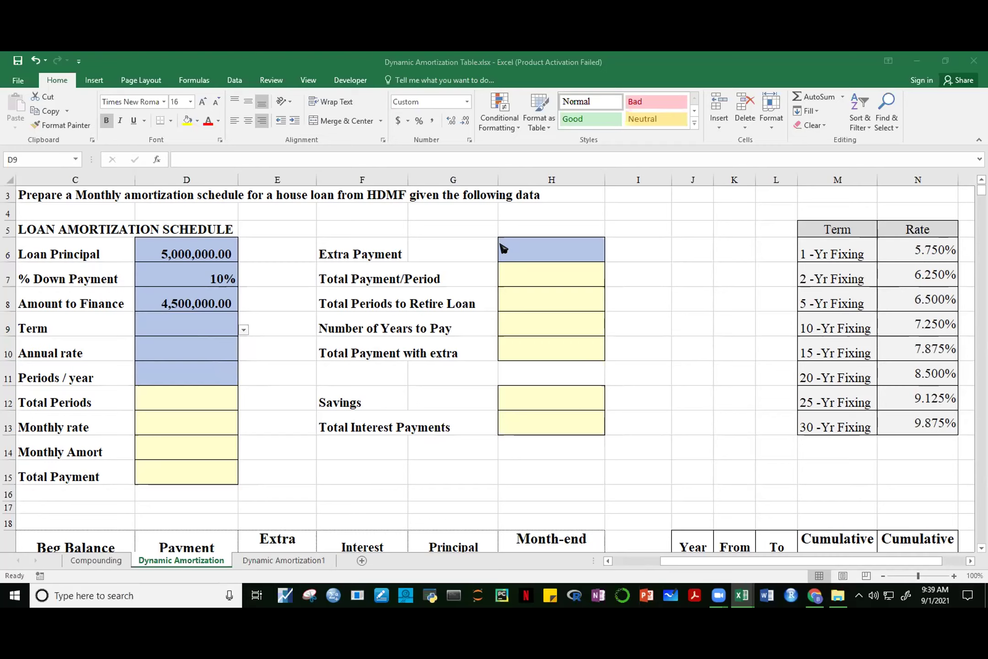
{"action": "left_click", "coordinate": [166, 331]}
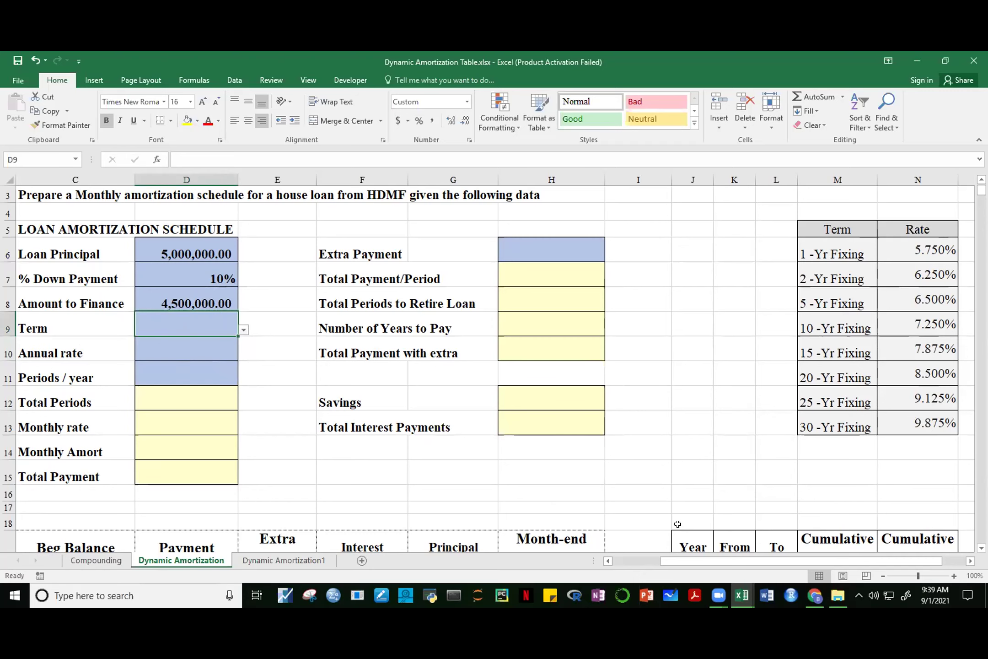
{"action": "left_click_drag", "start_coordinate": [688, 562], "coordinate": [600, 567]}
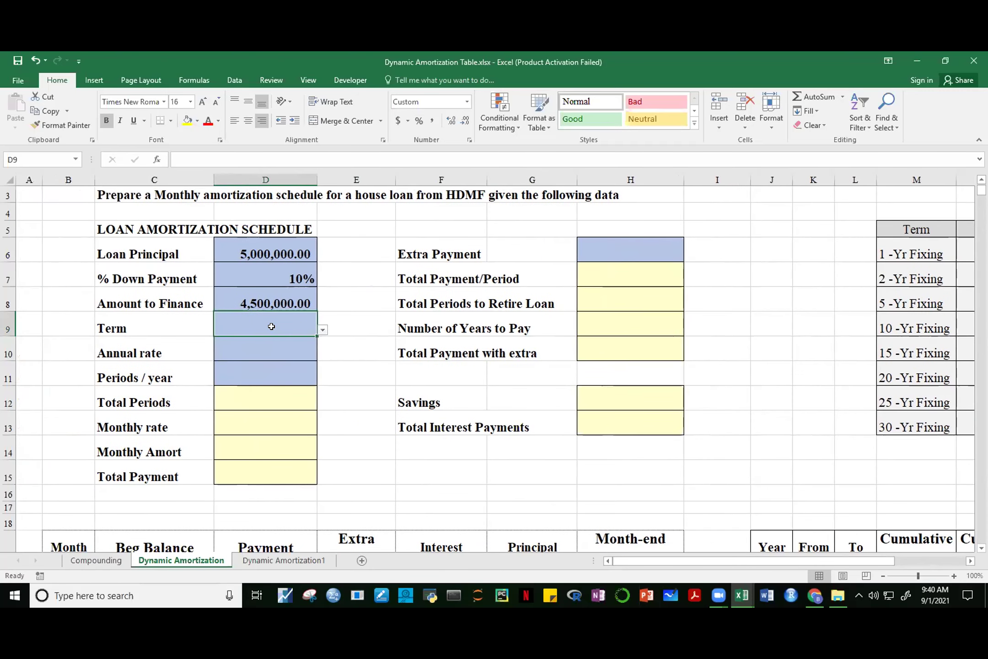
Try entering the text "excel" in the Term cell D9 instead of one of its listed fixing terms
{"action": "left_click", "coordinate": [323, 330]}
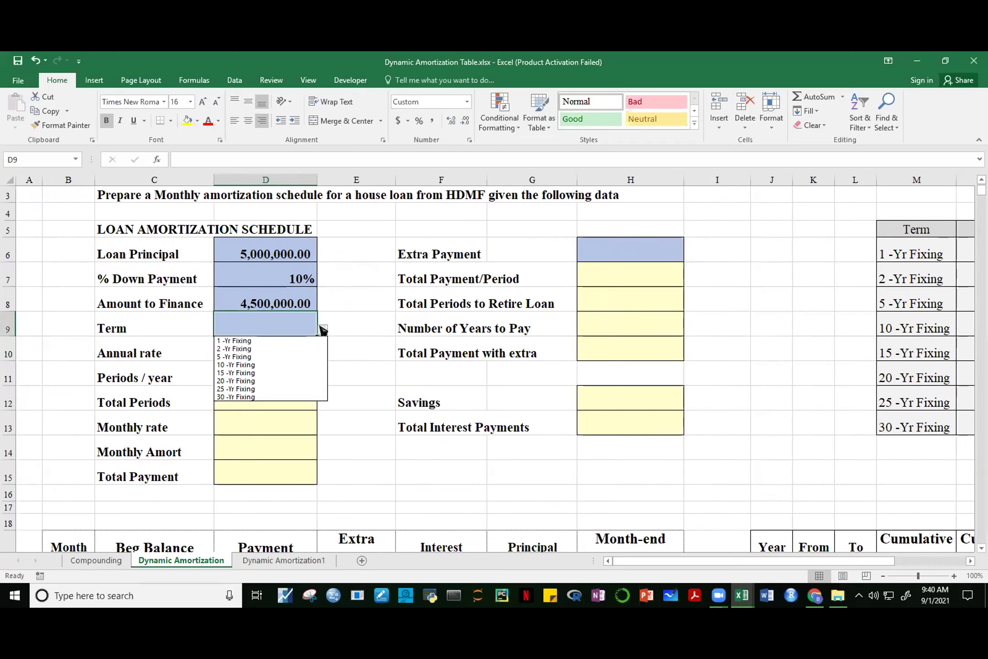
{"action": "left_click", "coordinate": [264, 321]}
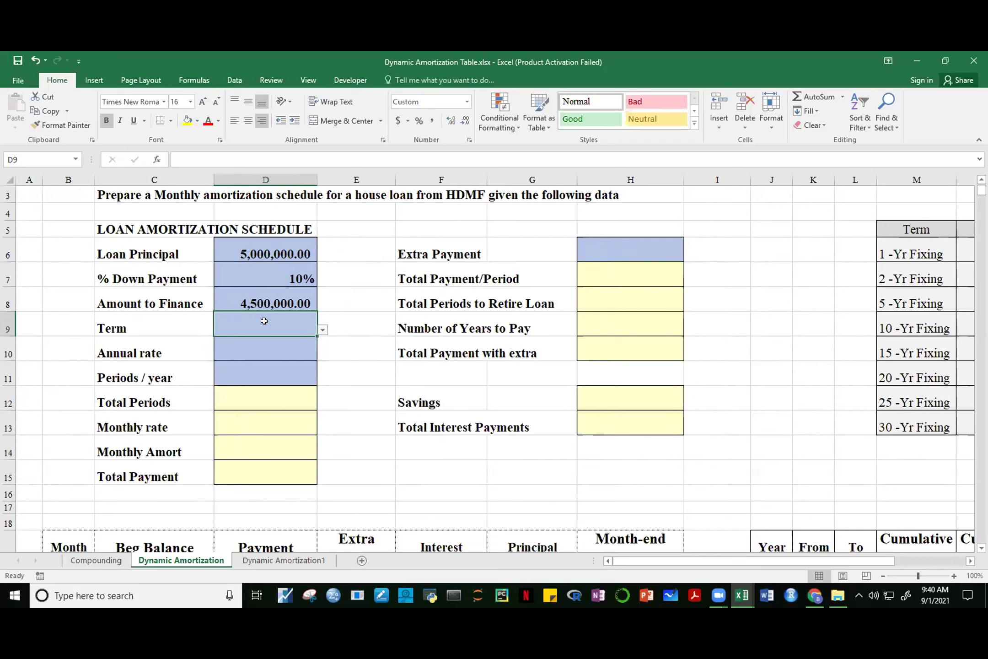
{"action": "type", "text": "exce"}
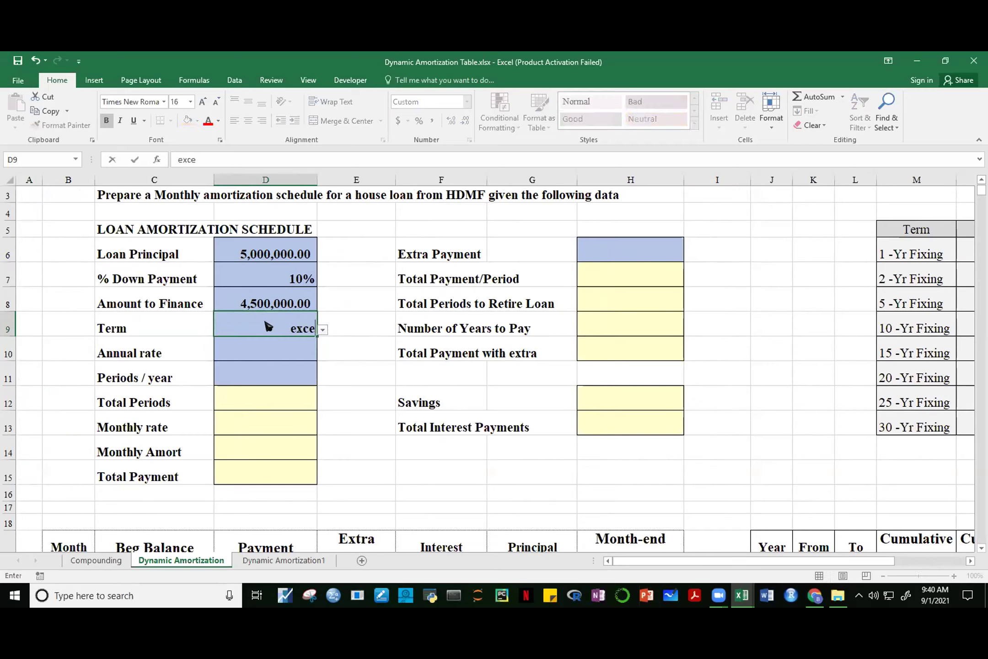
{"action": "type", "text": "l"}
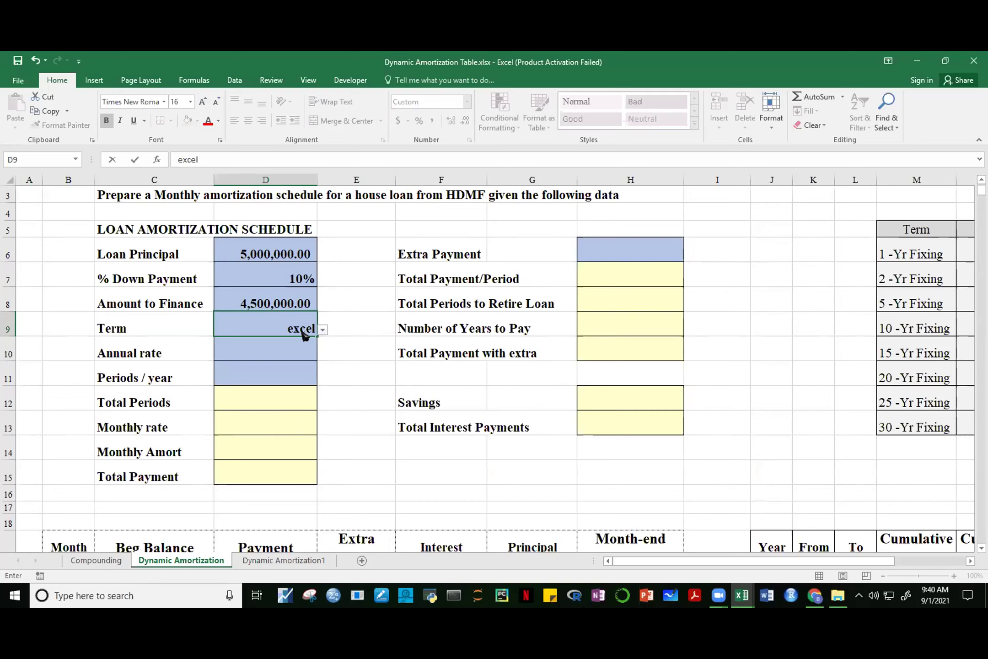
{"action": "left_click", "coordinate": [392, 365]}
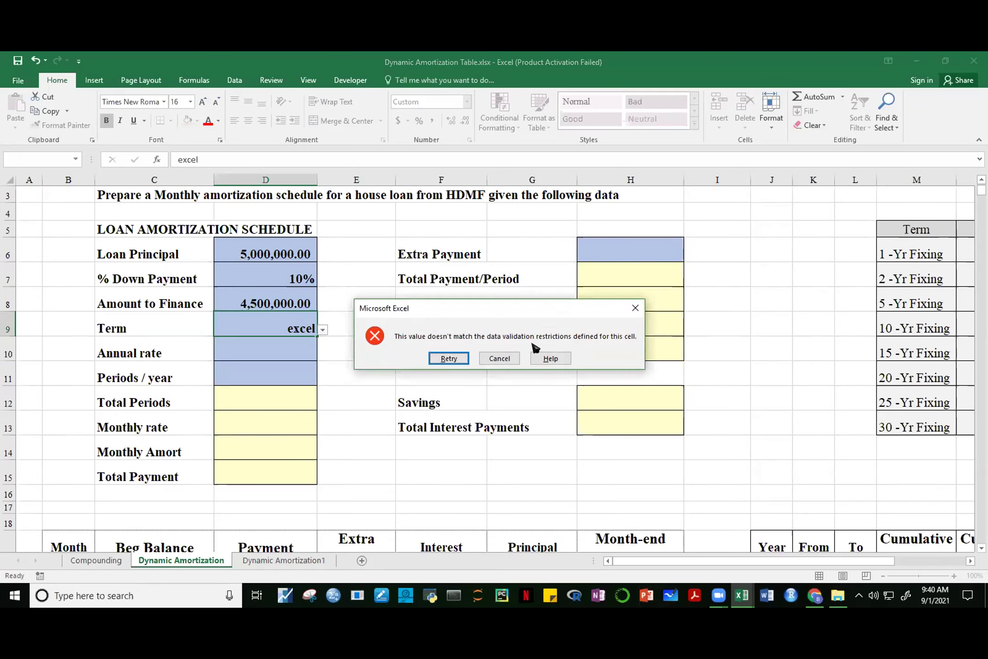
{"action": "left_click", "coordinate": [499, 359]}
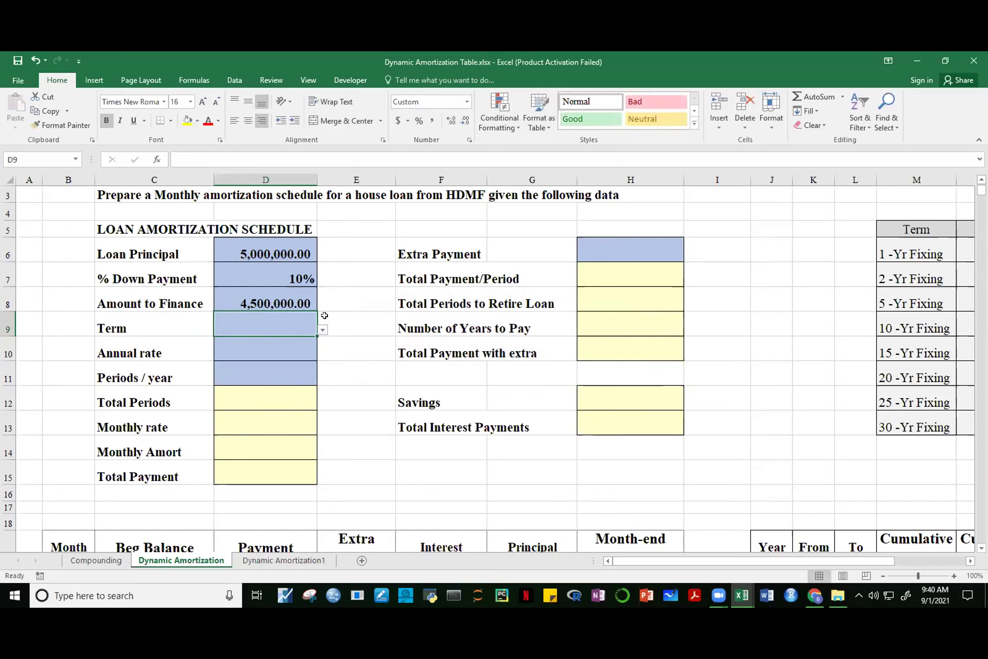
Choose 20 -Yr Fixing from the list in Term cell D9, and change the choice to 30 -Yr Fixing
{"action": "left_click", "coordinate": [322, 329]}
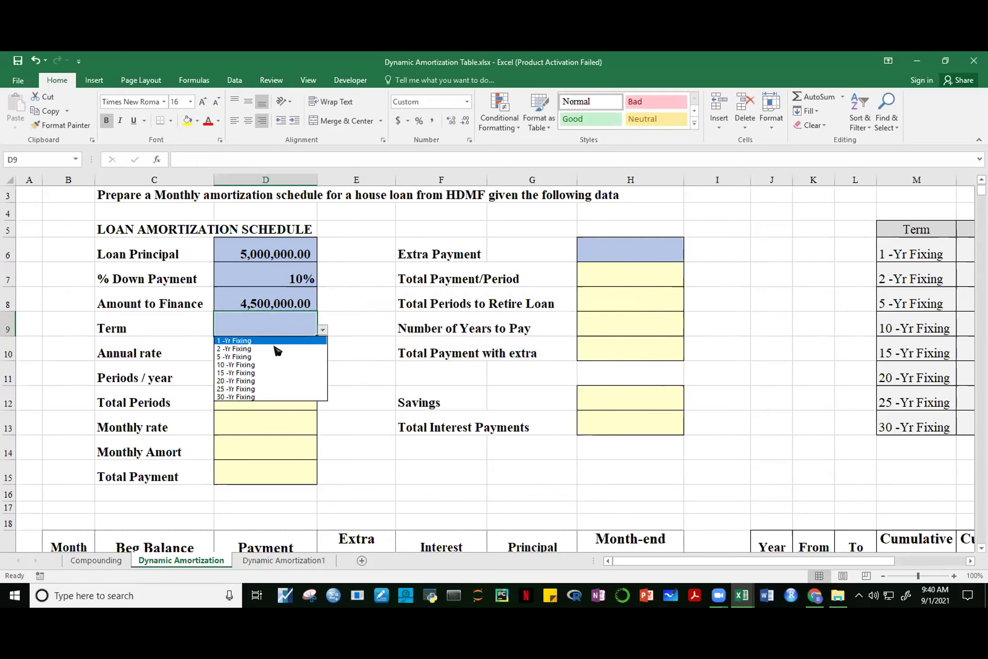
{"action": "left_click", "coordinate": [246, 381]}
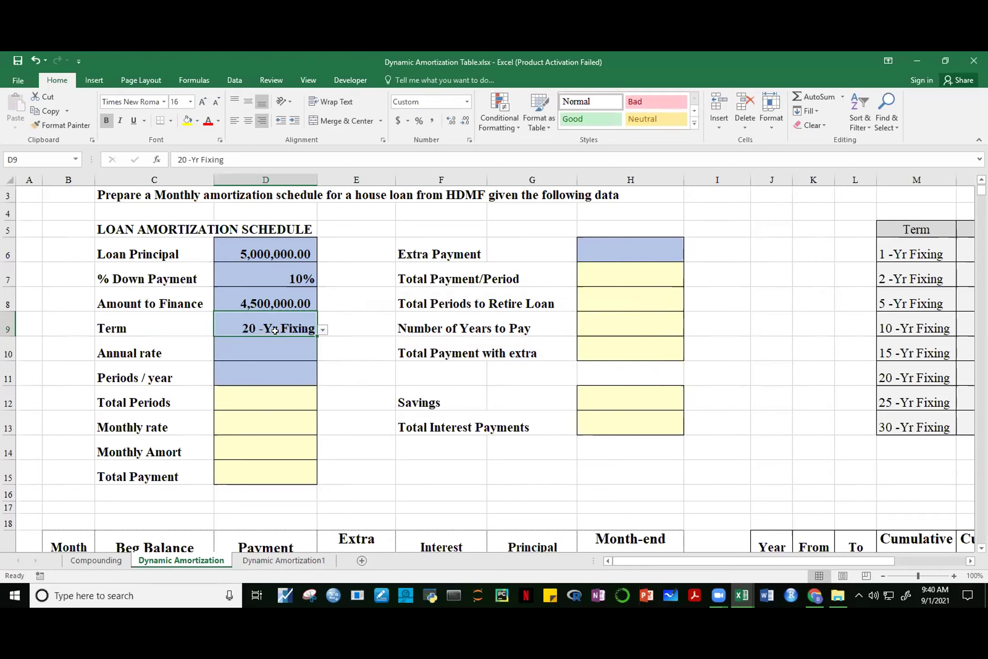
{"action": "left_click", "coordinate": [323, 330]}
{"action": "left_click", "coordinate": [246, 398]}
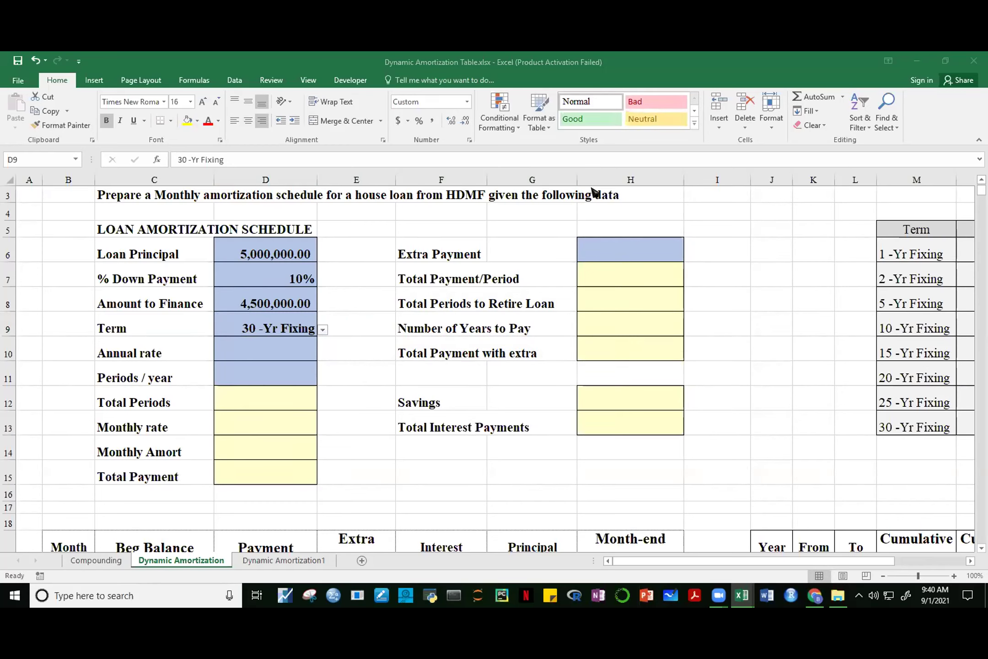
{"action": "left_click", "coordinate": [290, 325]}
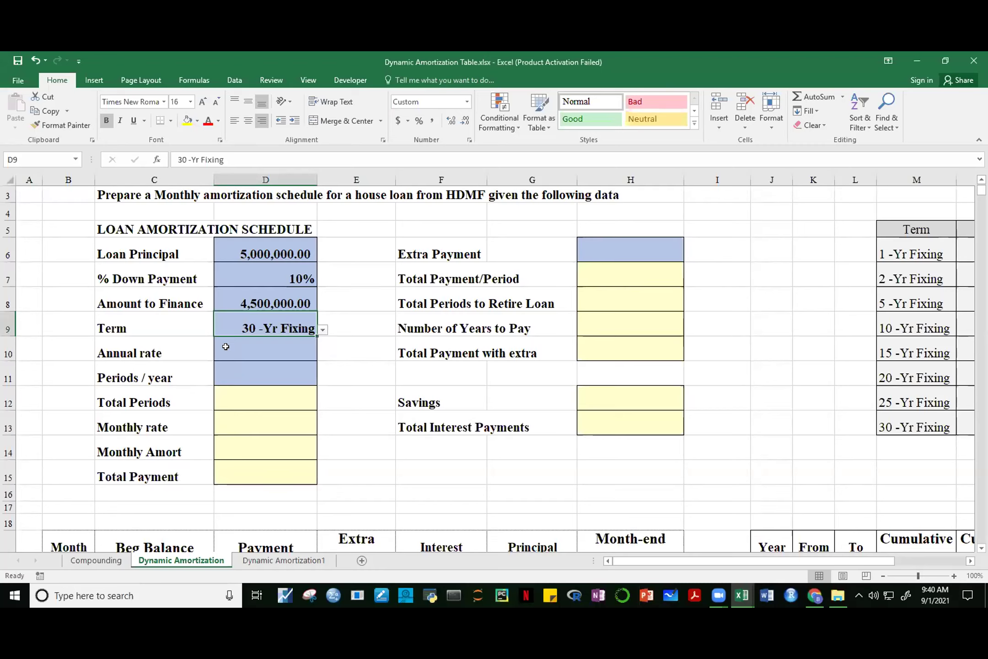
Remove the list restriction from Term cell D9 by setting its data validation to allow Any value
{"action": "left_click", "coordinate": [235, 80]}
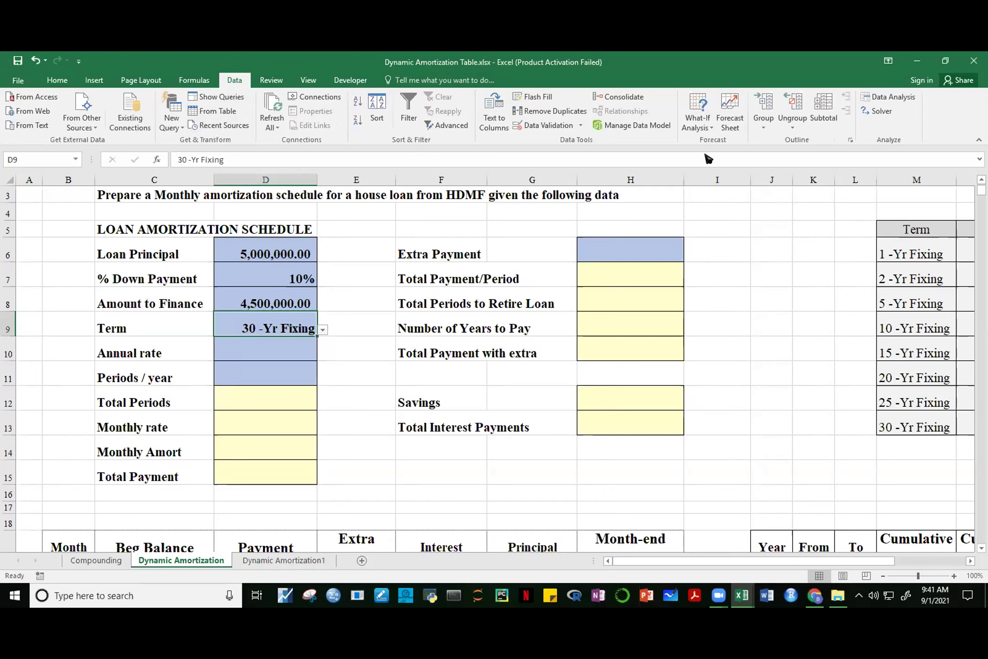
{"action": "left_click", "coordinate": [580, 125]}
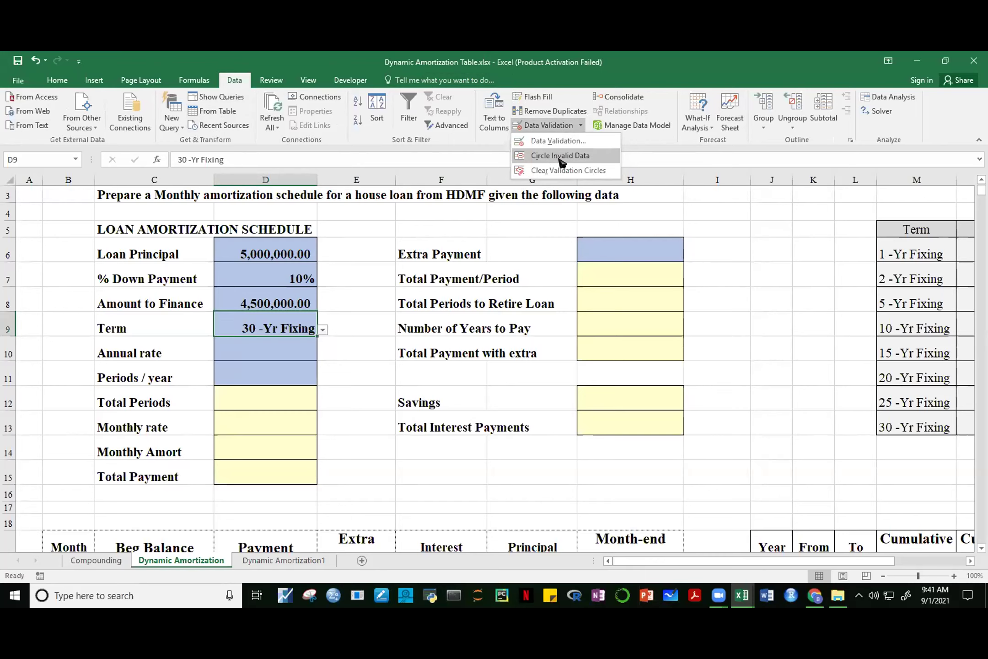
{"action": "left_click", "coordinate": [582, 140]}
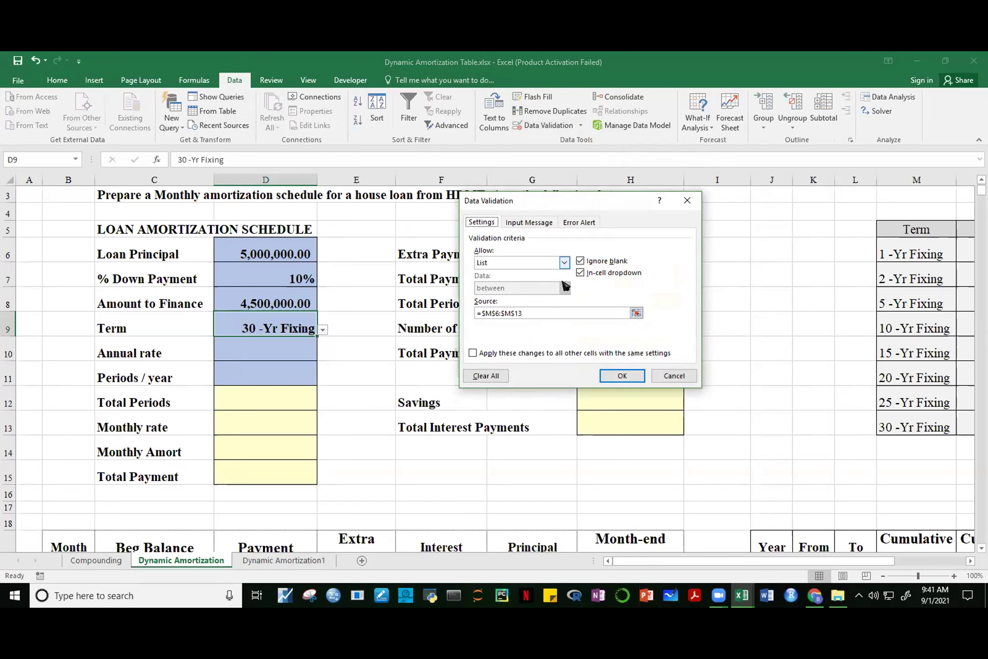
{"action": "left_click", "coordinate": [564, 262]}
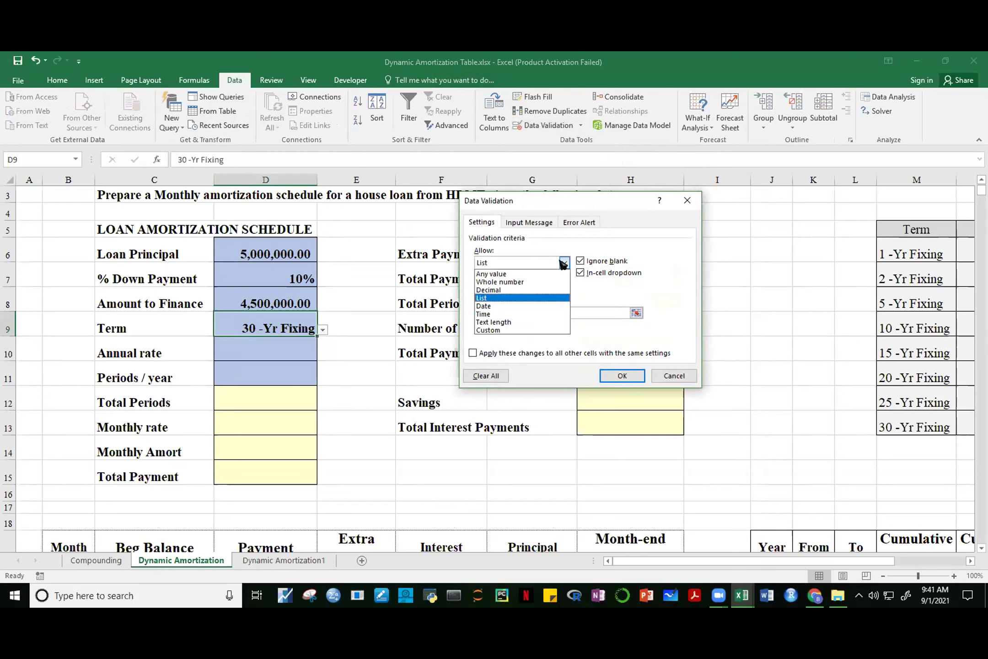
{"action": "left_click", "coordinate": [493, 275]}
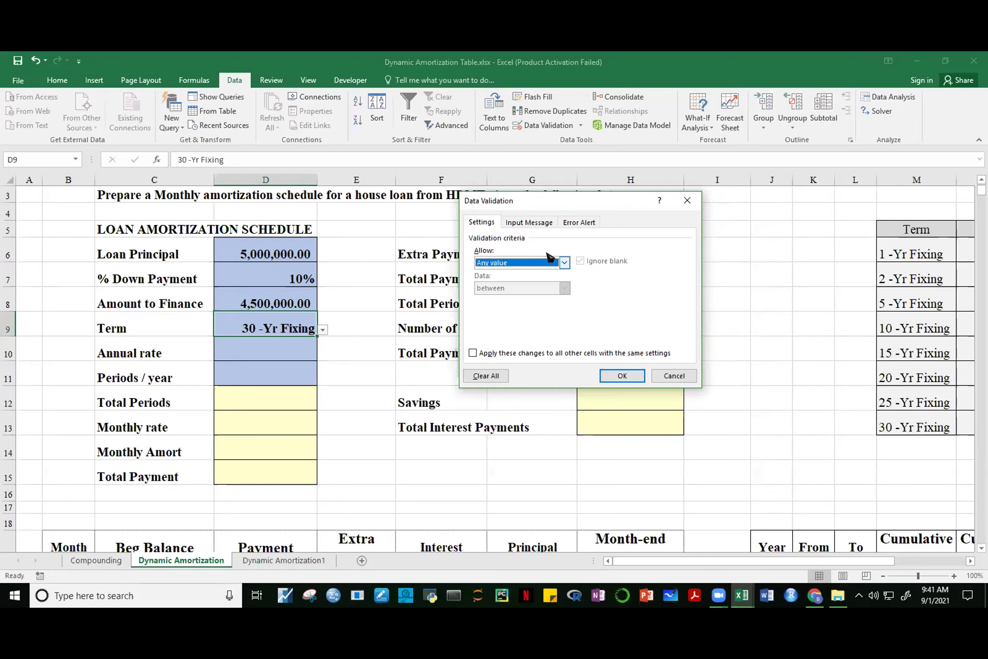
{"action": "left_click", "coordinate": [625, 376]}
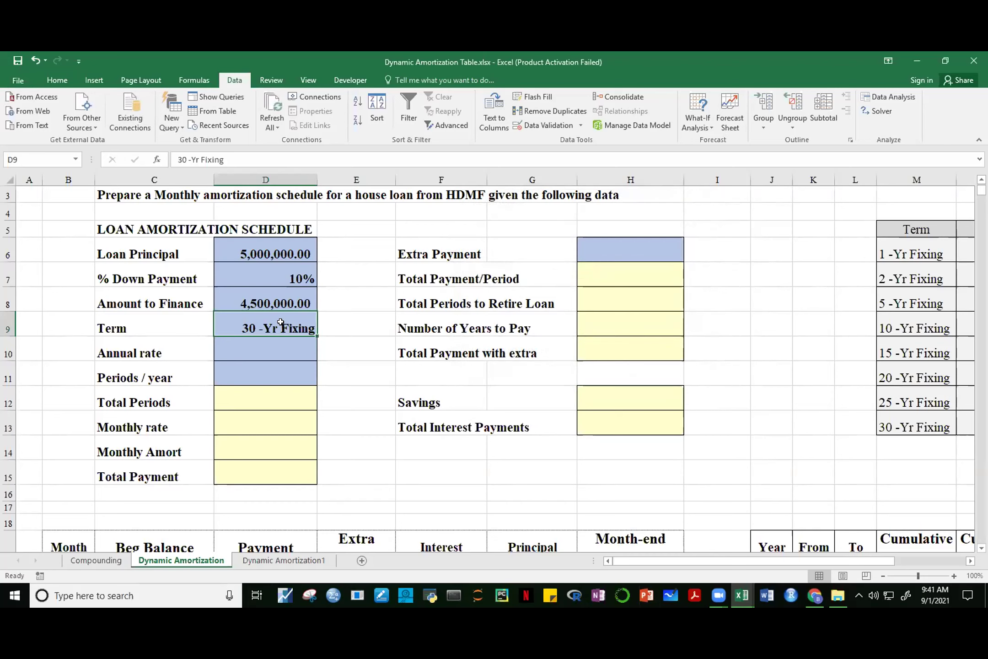
Test free text entry in Term cell D9 with "e" and "wer", and leave the cell empty
{"action": "type", "text": "e"}
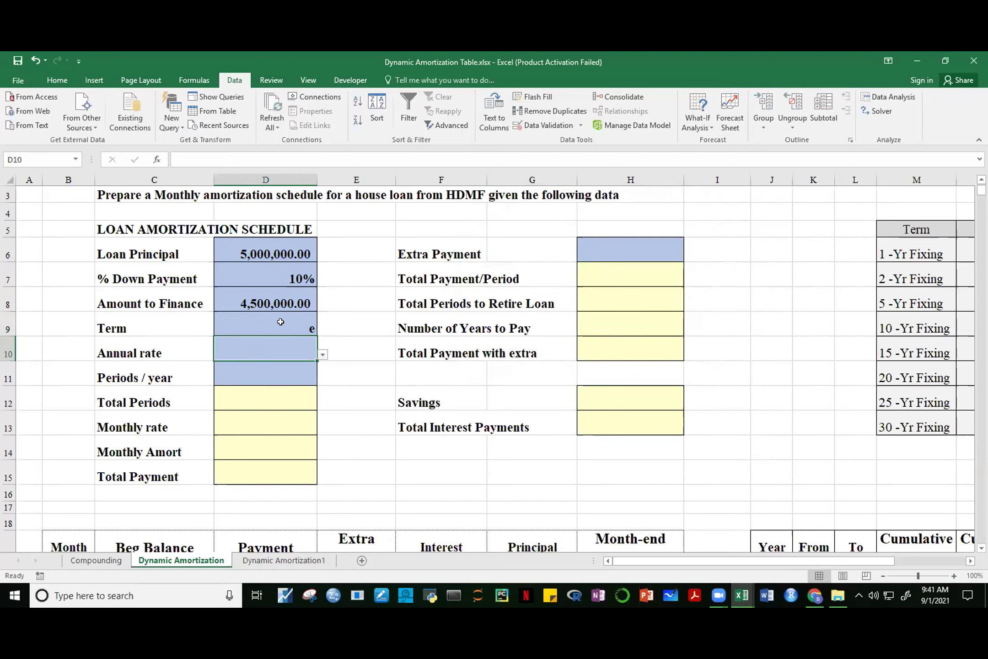
{"action": "left_click", "coordinate": [281, 321]}
{"action": "type", "text": "wer"}
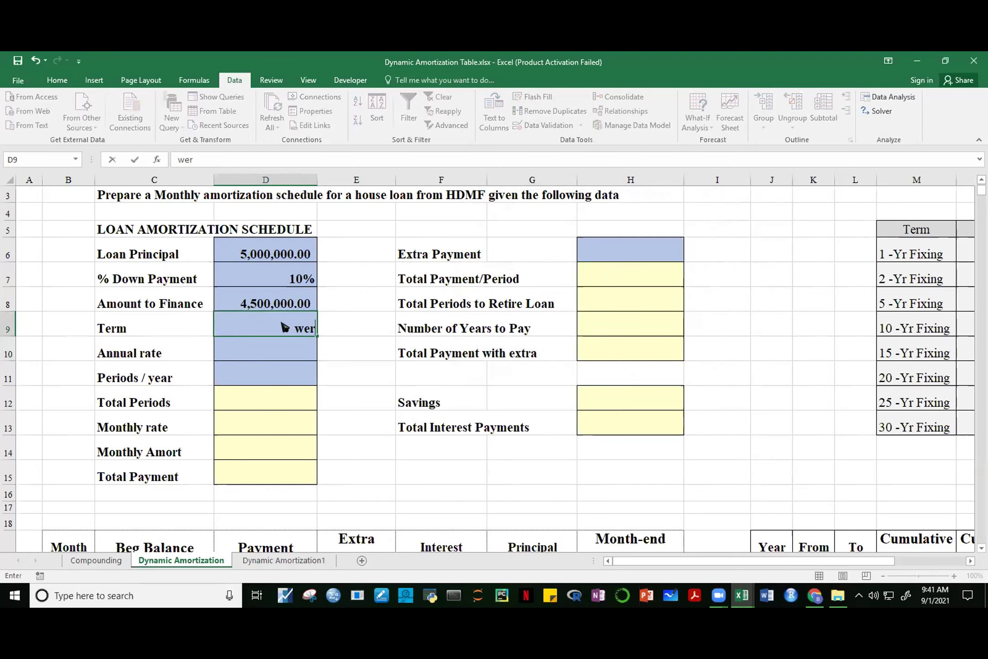
{"action": "key", "text": "Escape"}
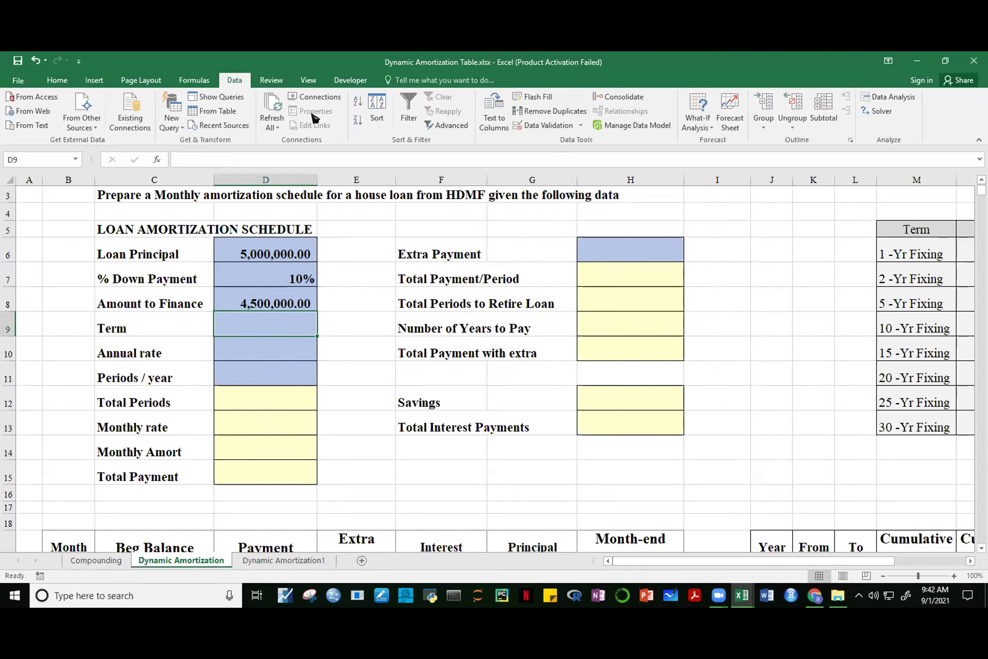
Apply List data validation to Term cell D9 with the fixing terms in =$M$6:$M$13 as the source
{"action": "left_click", "coordinate": [579, 125]}
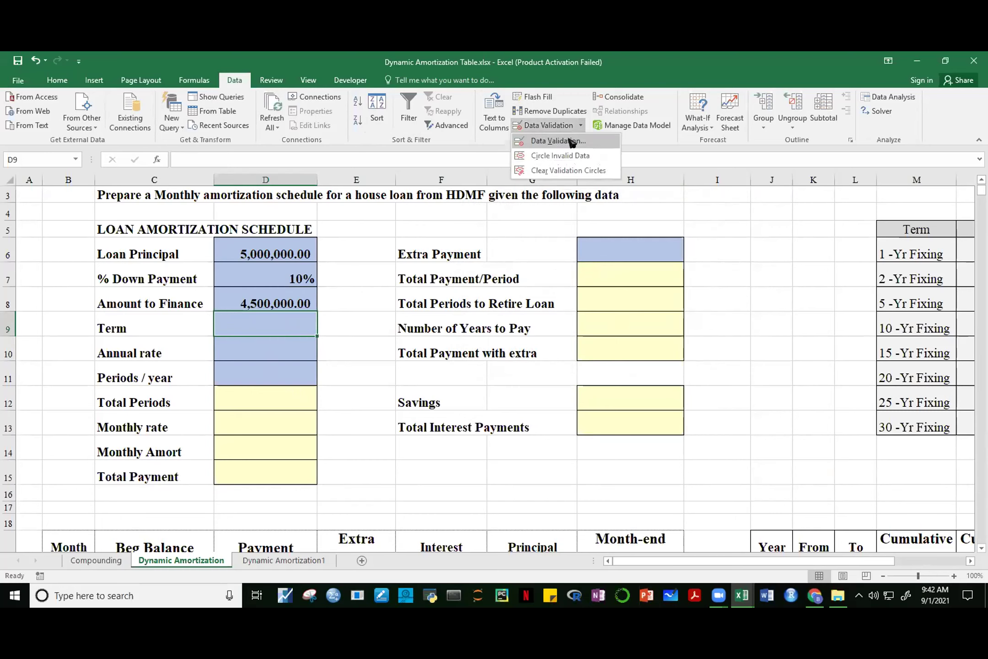
{"action": "left_click", "coordinate": [571, 141]}
{"action": "left_click", "coordinate": [565, 262]}
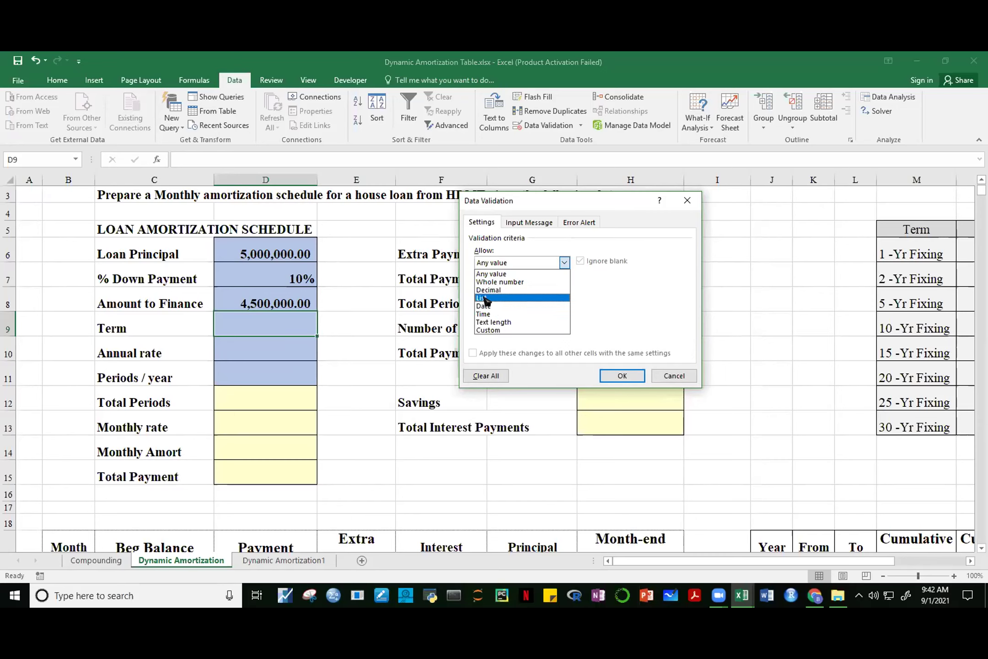
{"action": "left_click", "coordinate": [491, 299]}
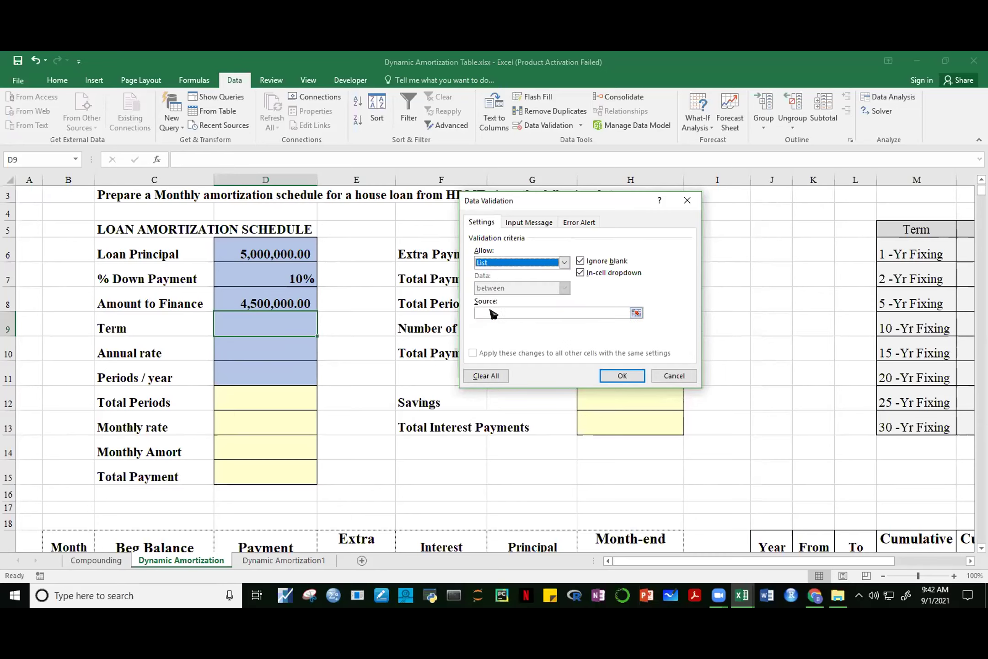
{"action": "left_click", "coordinate": [489, 313]}
{"action": "left_click_drag", "start_coordinate": [906, 250], "coordinate": [906, 429]}
{"action": "left_click_drag", "start_coordinate": [872, 563], "coordinate": [892, 562]}
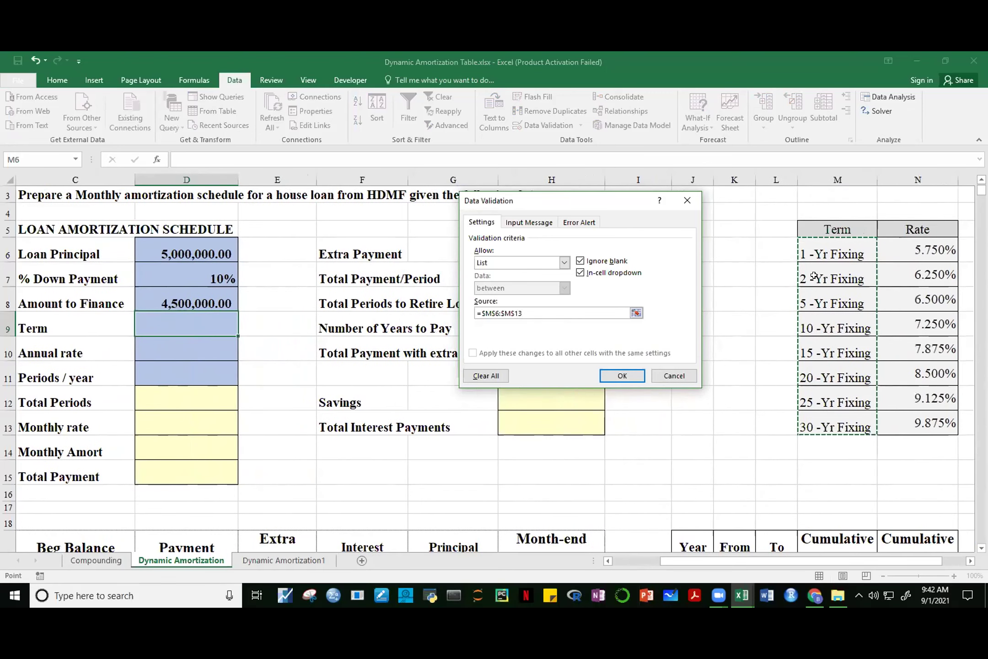
{"action": "left_click", "coordinate": [624, 375]}
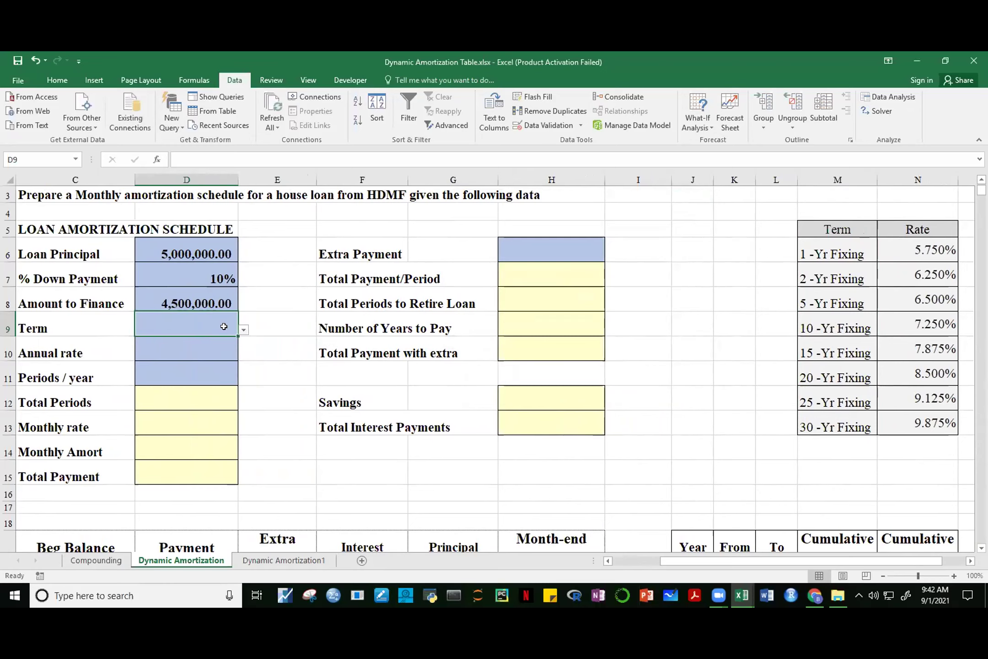
Check the choices offered in Term cell D9 and select 30 -Yr Fixing
{"action": "left_click", "coordinate": [243, 330]}
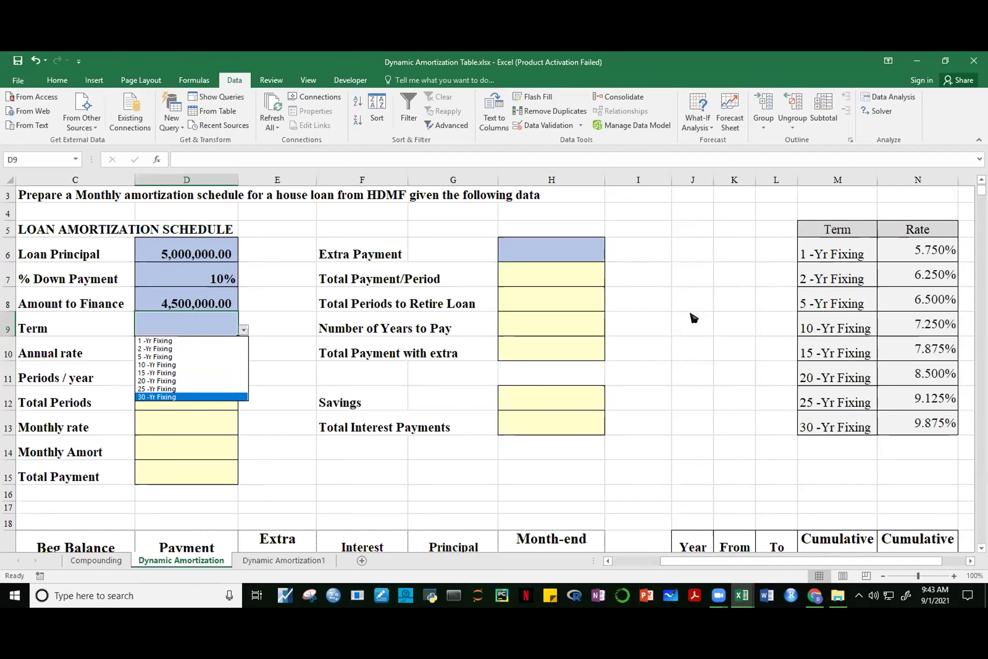
{"action": "key", "text": "Escape"}
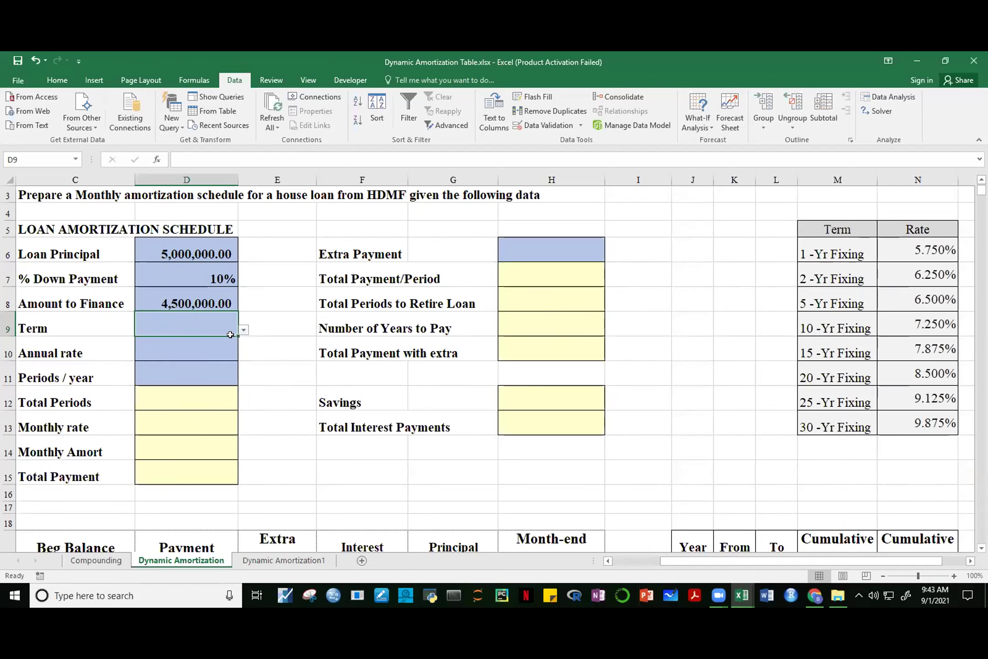
{"action": "left_click", "coordinate": [244, 329]}
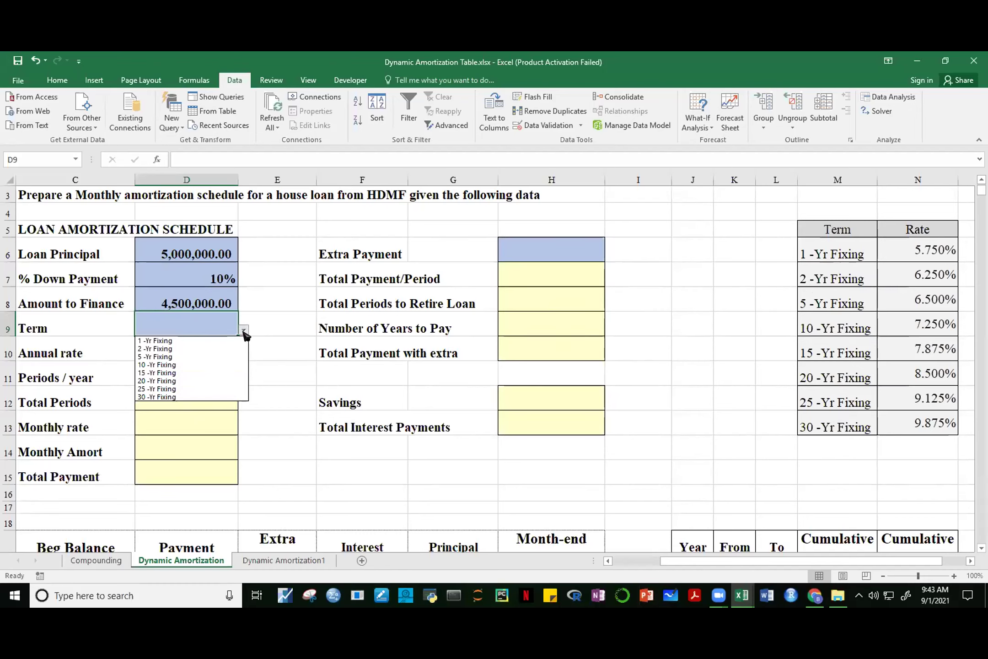
{"action": "left_click", "coordinate": [180, 397]}
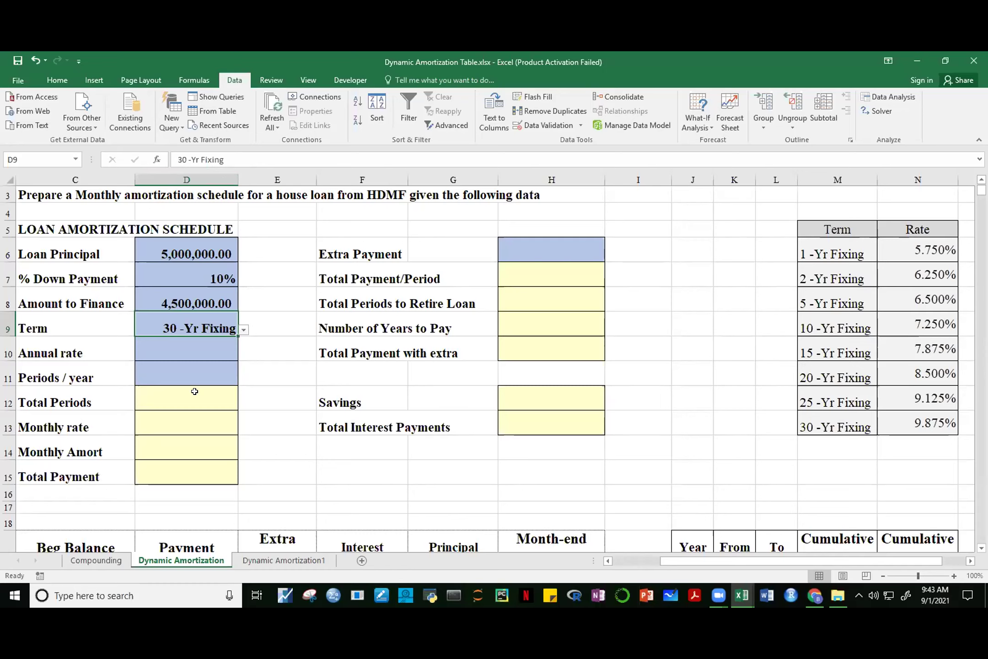
Leave Annual rate blank and enter 12 for Periods / year in D11
{"action": "left_click", "coordinate": [181, 348]}
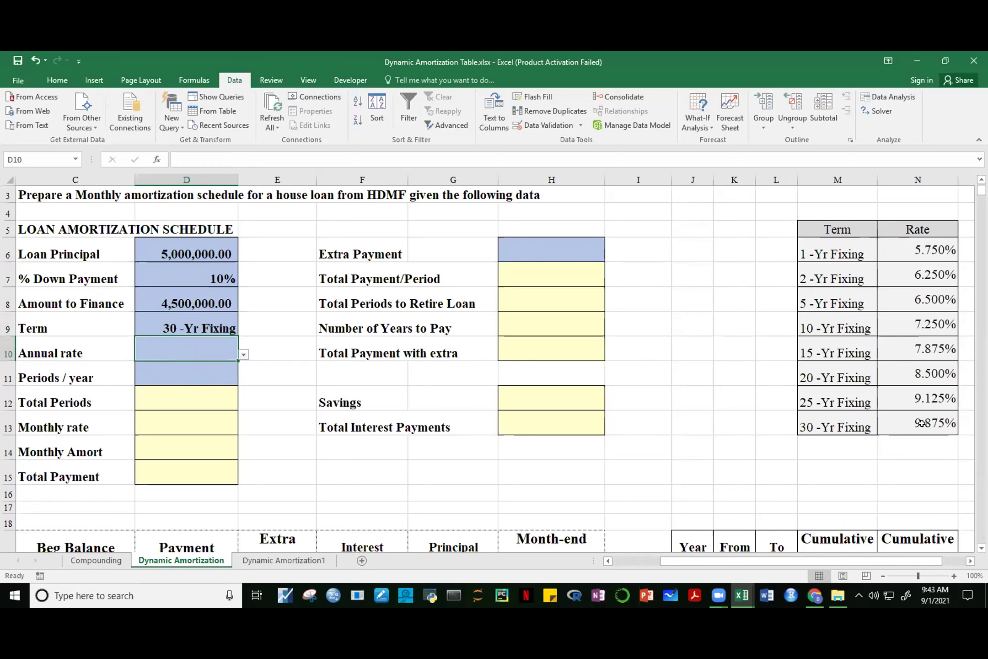
{"action": "left_click", "coordinate": [166, 371]}
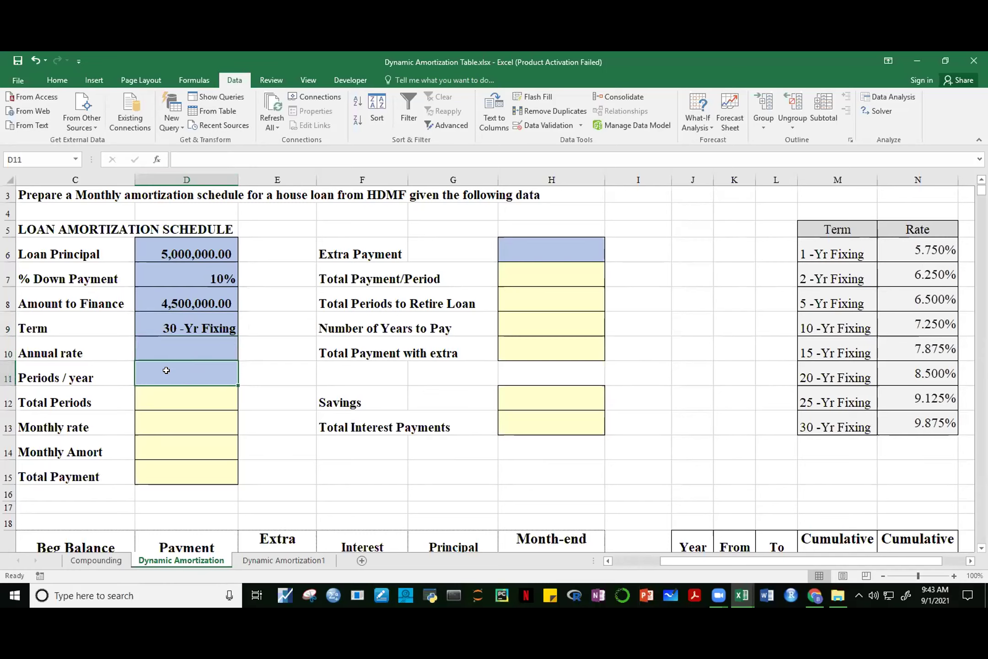
{"action": "type", "text": "12"}
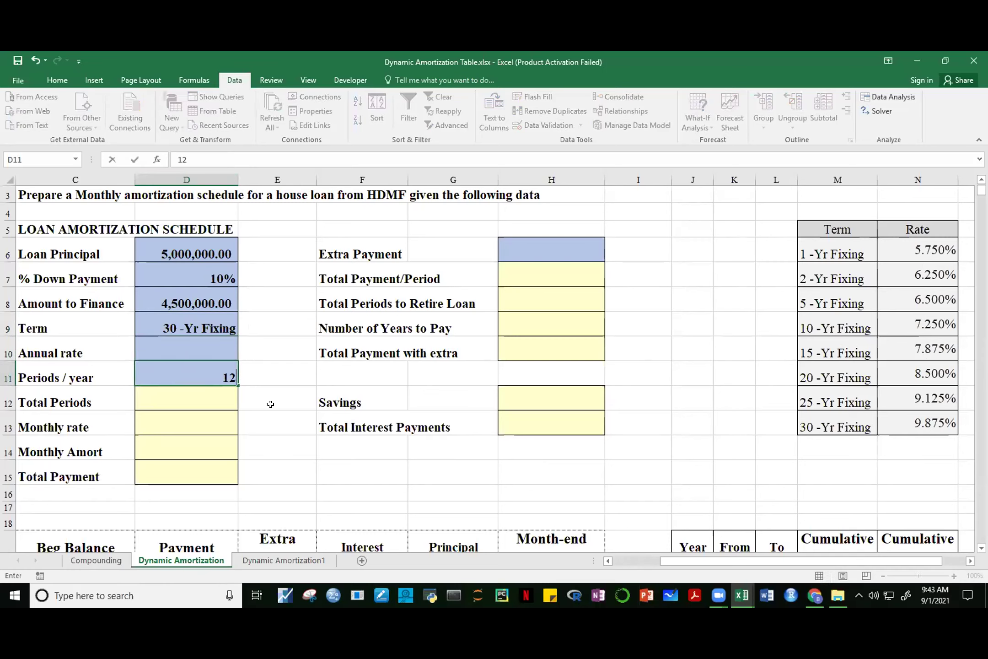
{"action": "left_click", "coordinate": [289, 378]}
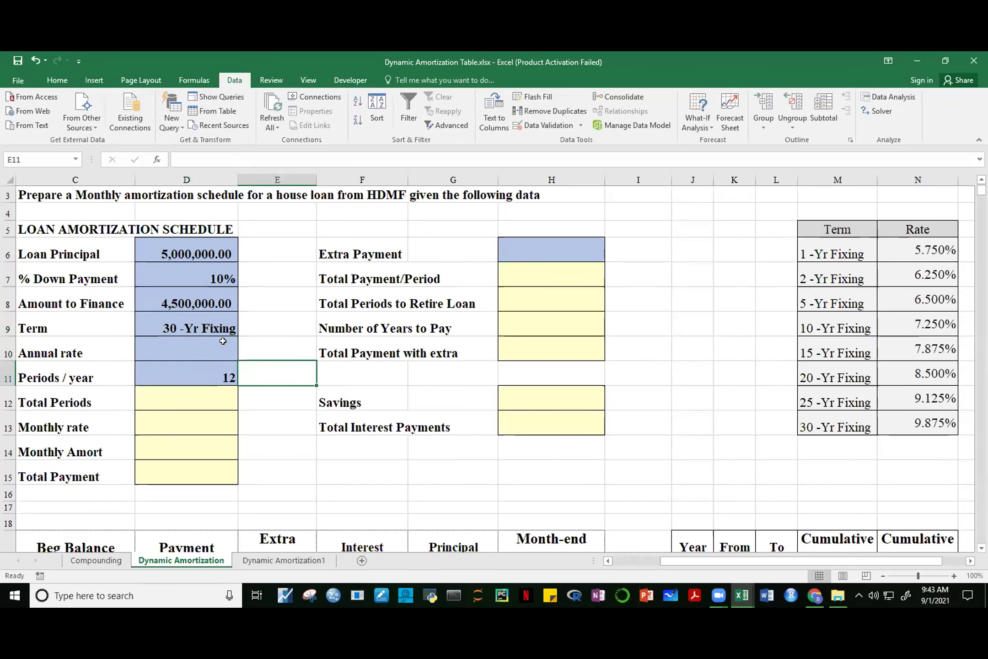
Calculate Total Periods in D12 by multiplying Term by Periods / year with =D9*D11
{"action": "left_click", "coordinate": [211, 399]}
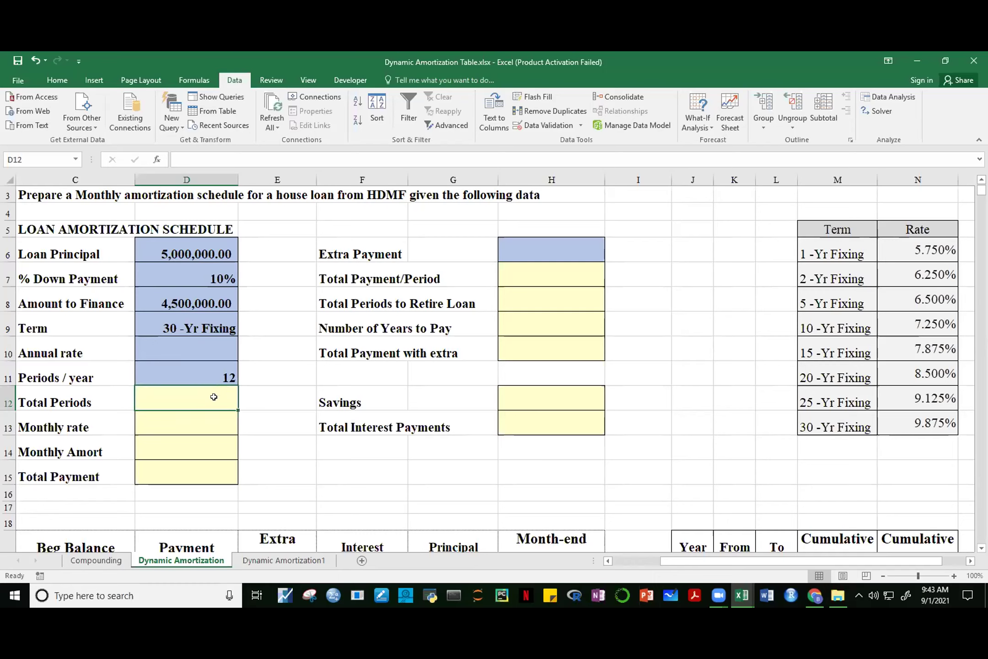
{"action": "type", "text": "="}
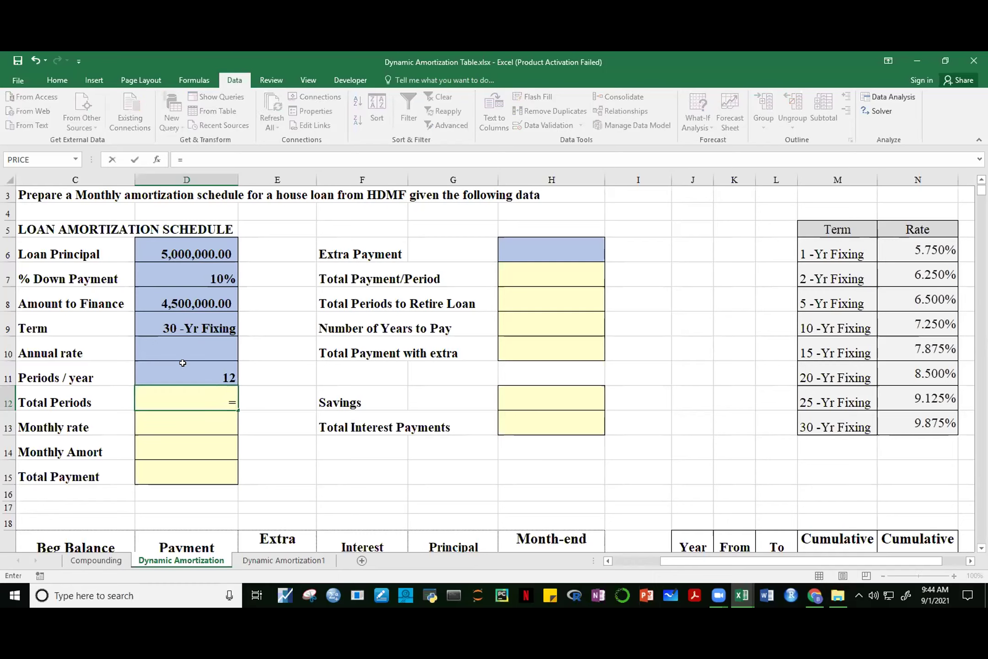
{"action": "left_click", "coordinate": [201, 323]}
{"action": "type", "text": "*"}
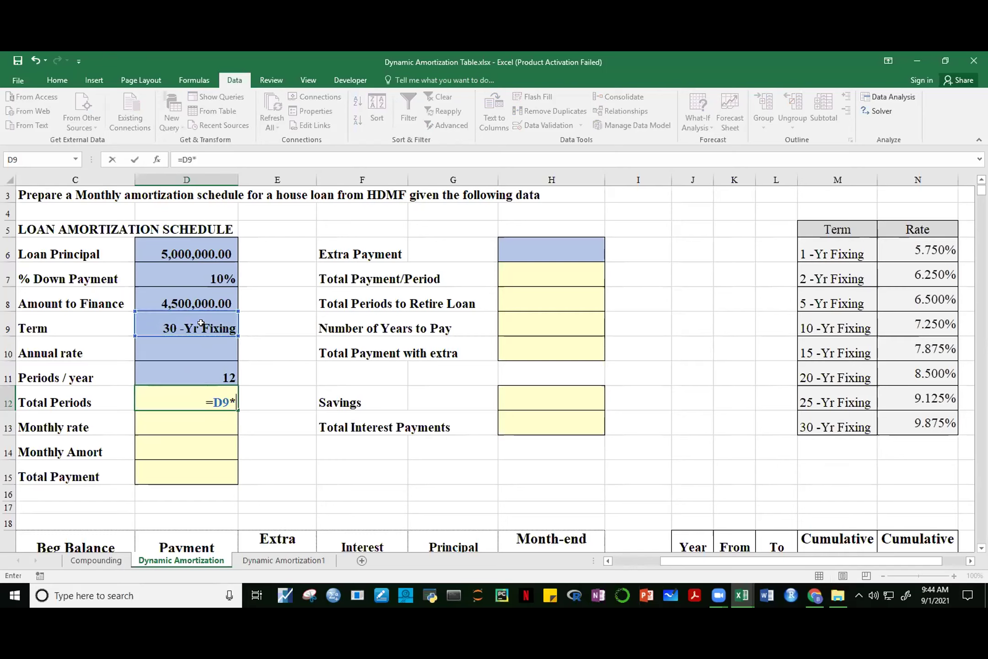
{"action": "left_click", "coordinate": [206, 367]}
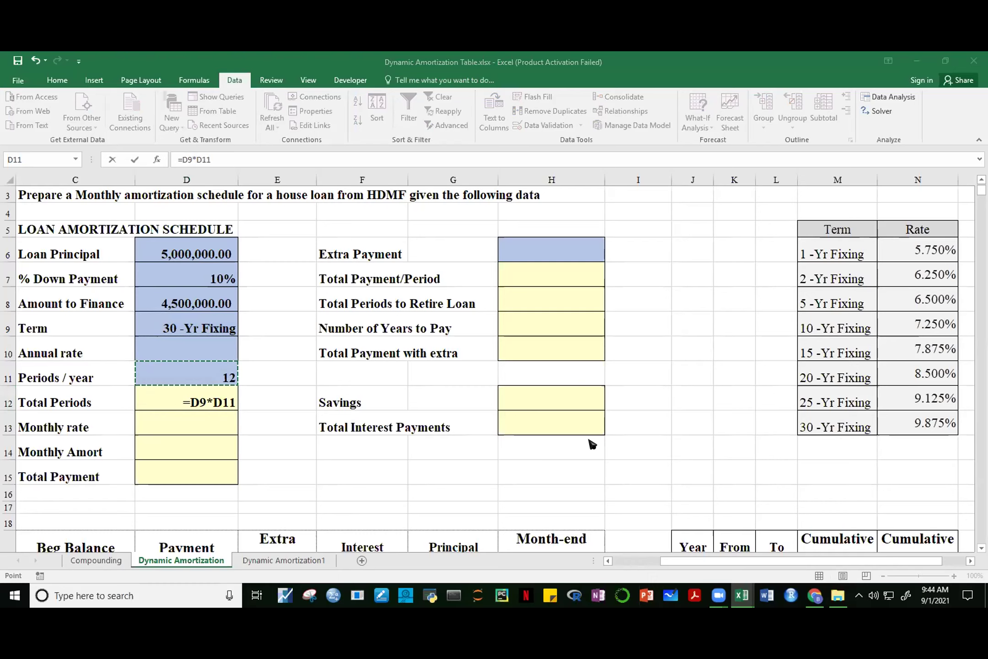
{"action": "left_click", "coordinate": [233, 403]}
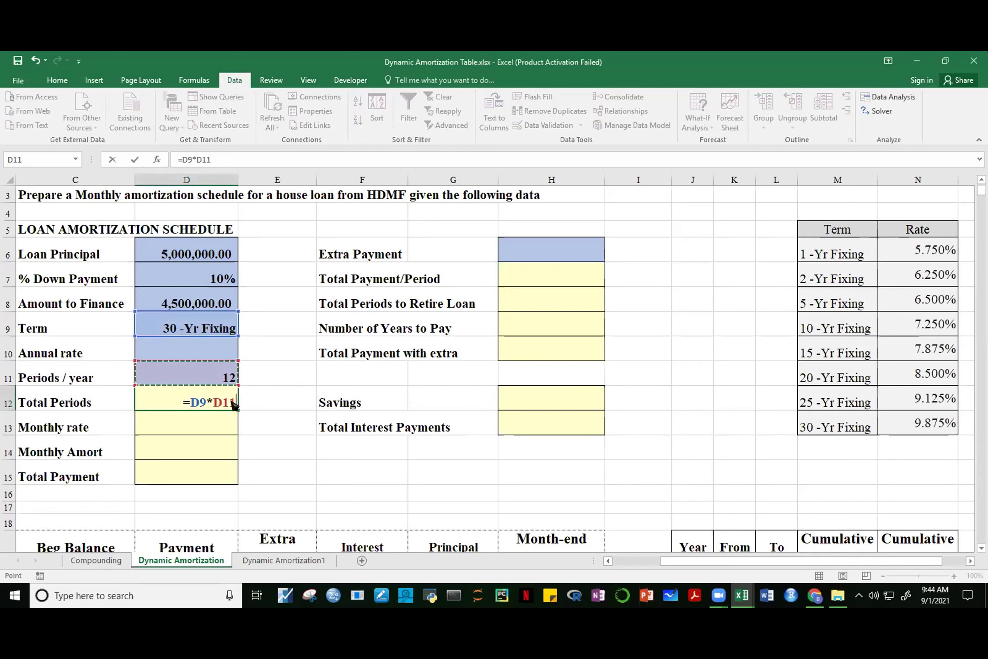
{"action": "key", "text": "Return"}
{"action": "left_click", "coordinate": [231, 401]}
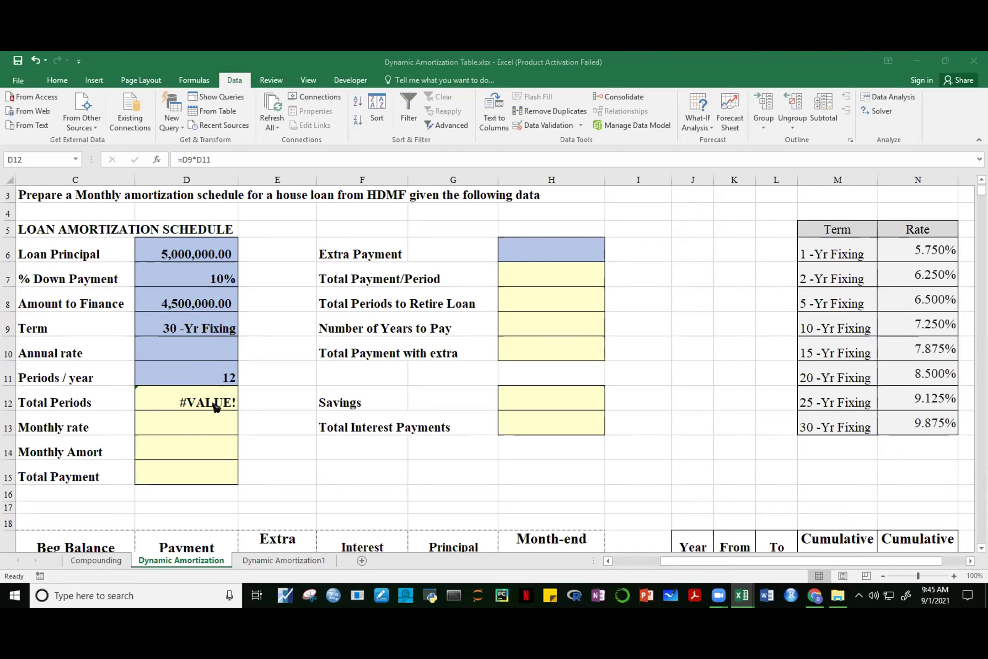
Inspect Term cell D9, and check the Total Periods formula and Term cell on the Dynamic Amortization1 sheet
{"action": "left_click", "coordinate": [200, 325]}
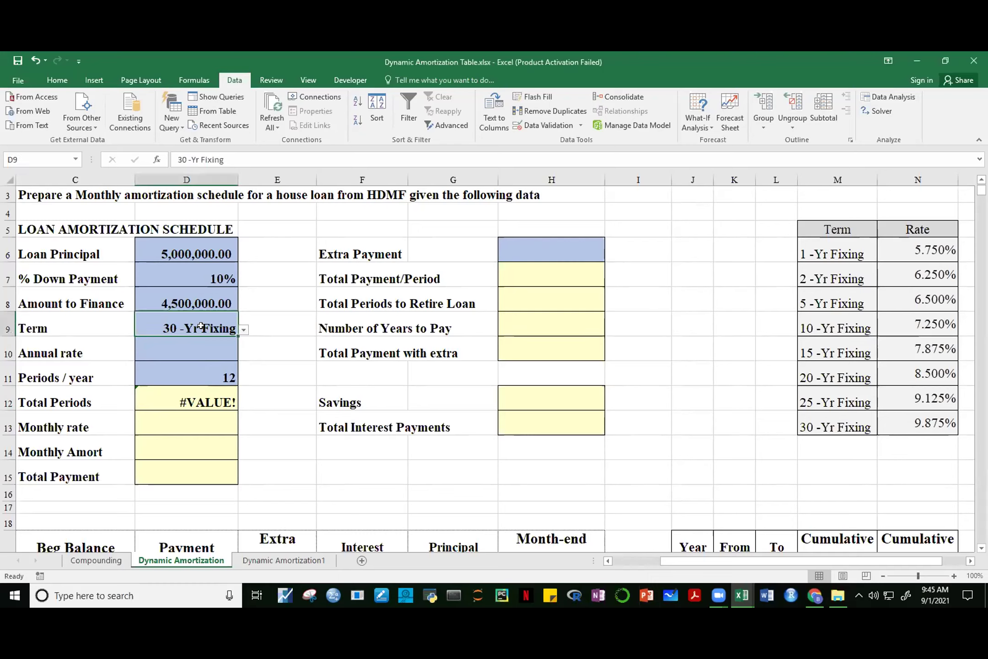
{"action": "left_click", "coordinate": [297, 561]}
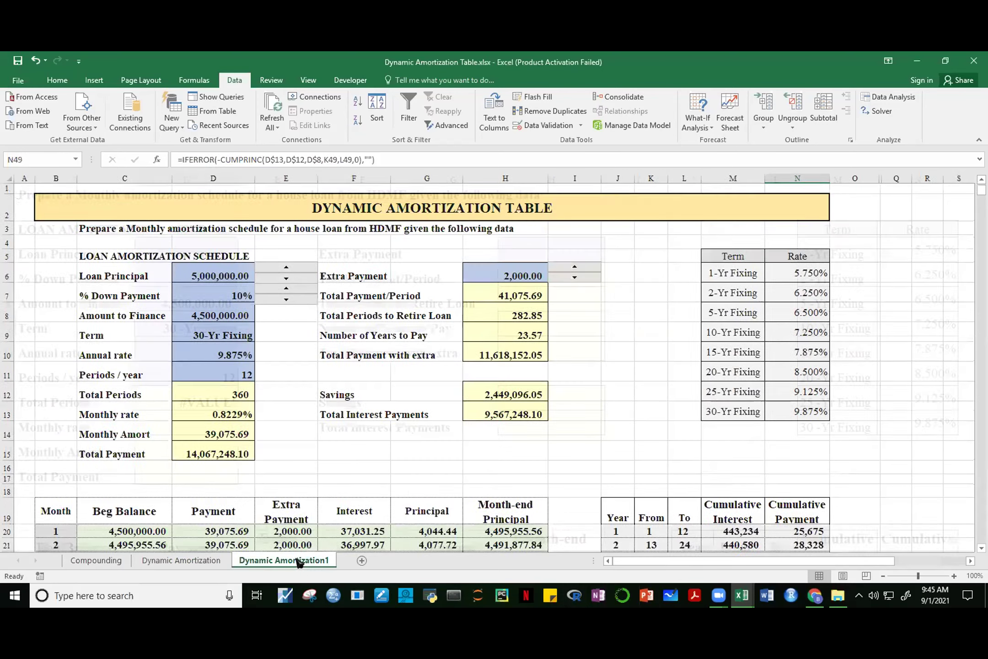
{"action": "left_click", "coordinate": [241, 394]}
{"action": "key", "text": "F2"}
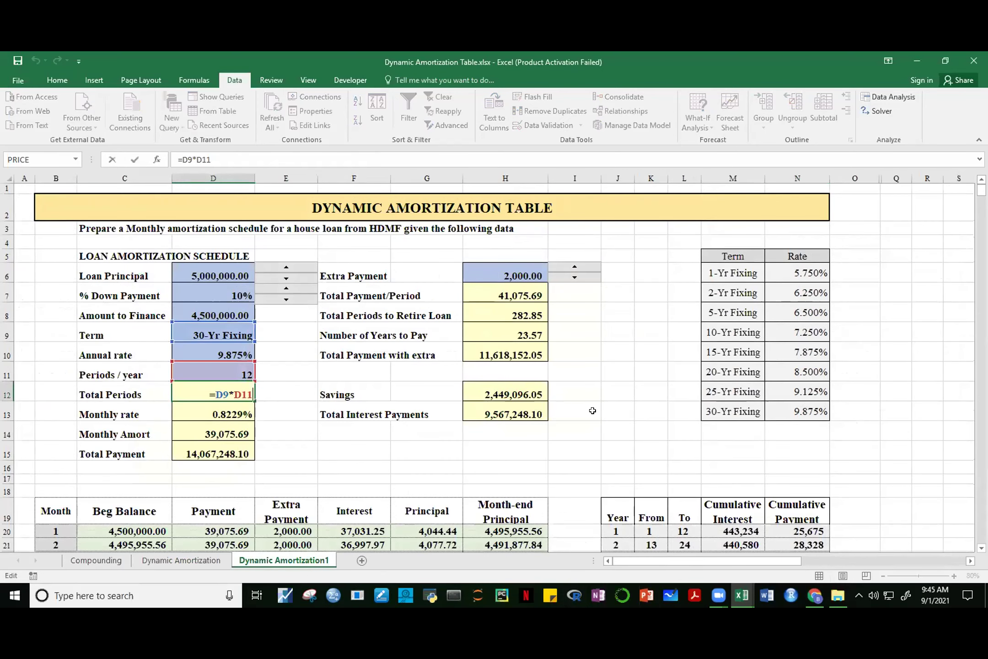
{"action": "key", "text": "Escape"}
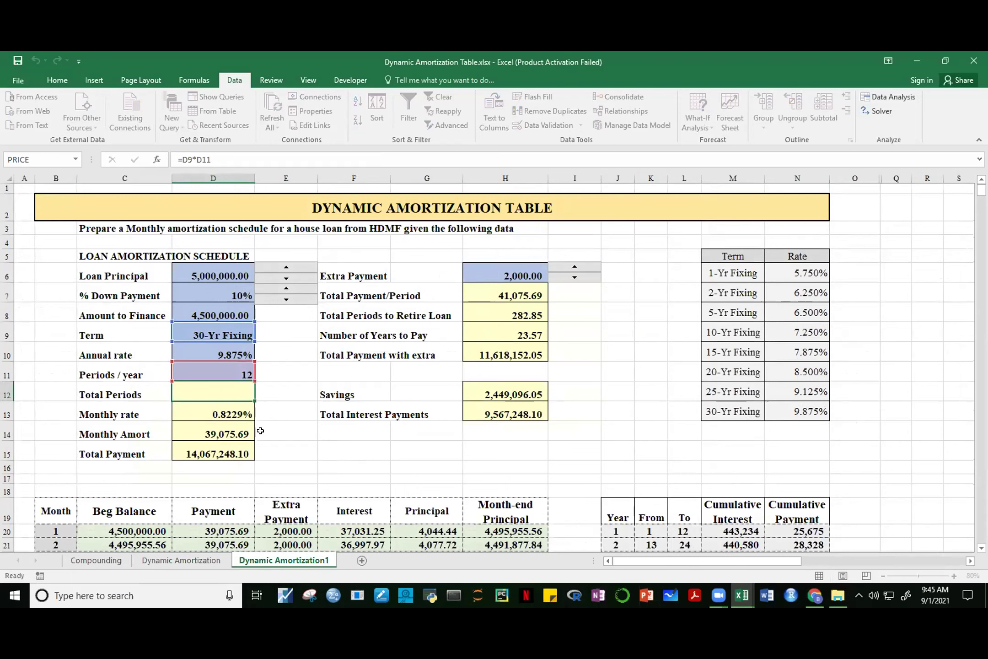
{"action": "key", "text": "ctrl+Return"}
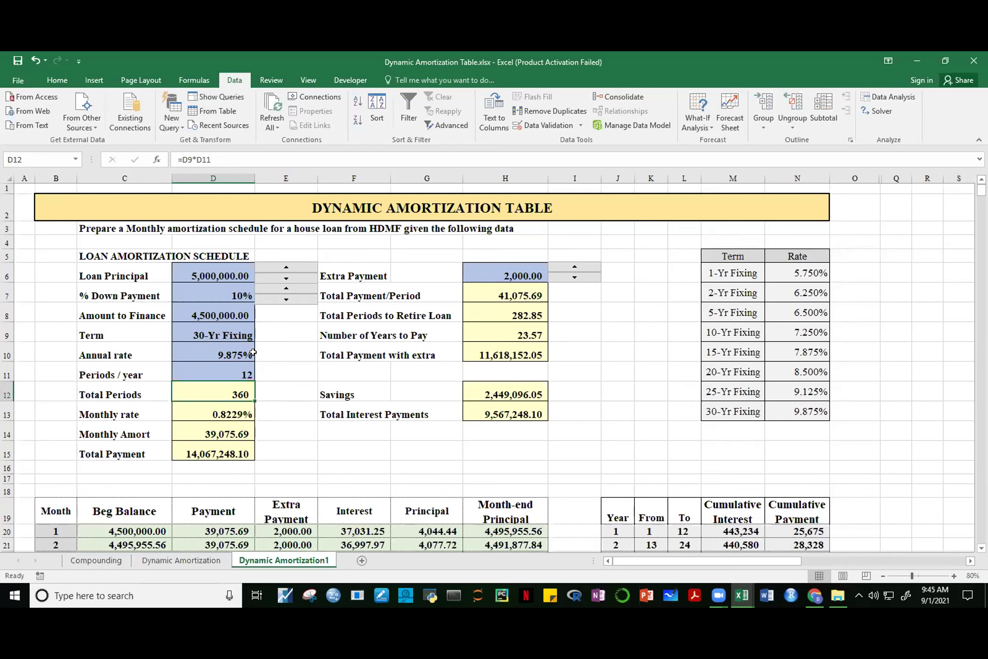
{"action": "left_click", "coordinate": [223, 334]}
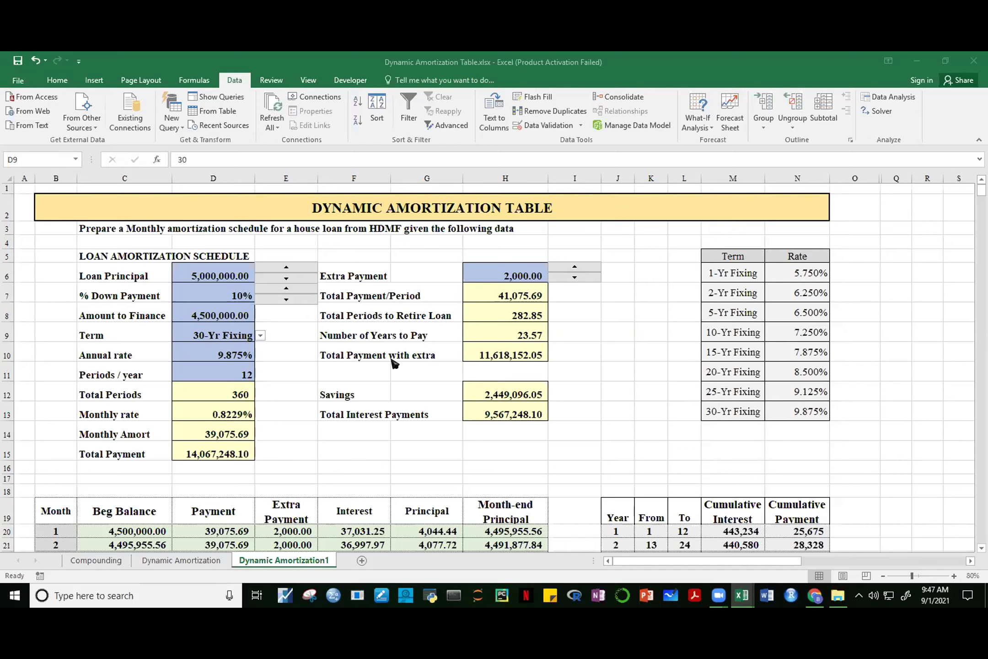
Examine the Amount to Finance formula in D8 on the Dynamic Amortization1 sheet
{"action": "left_click", "coordinate": [223, 313]}
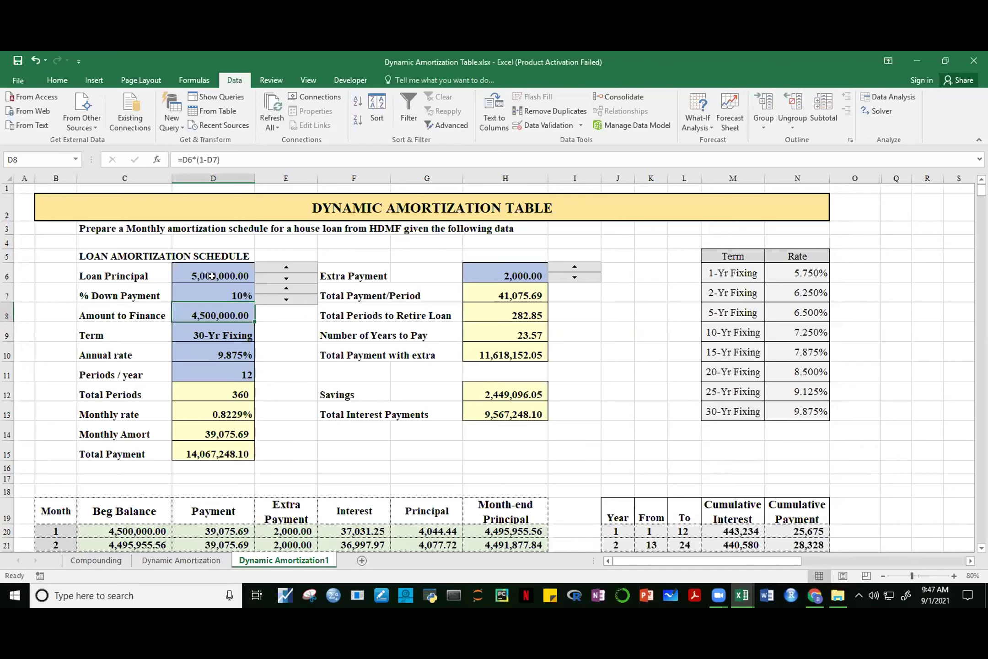
{"action": "key", "text": "F2"}
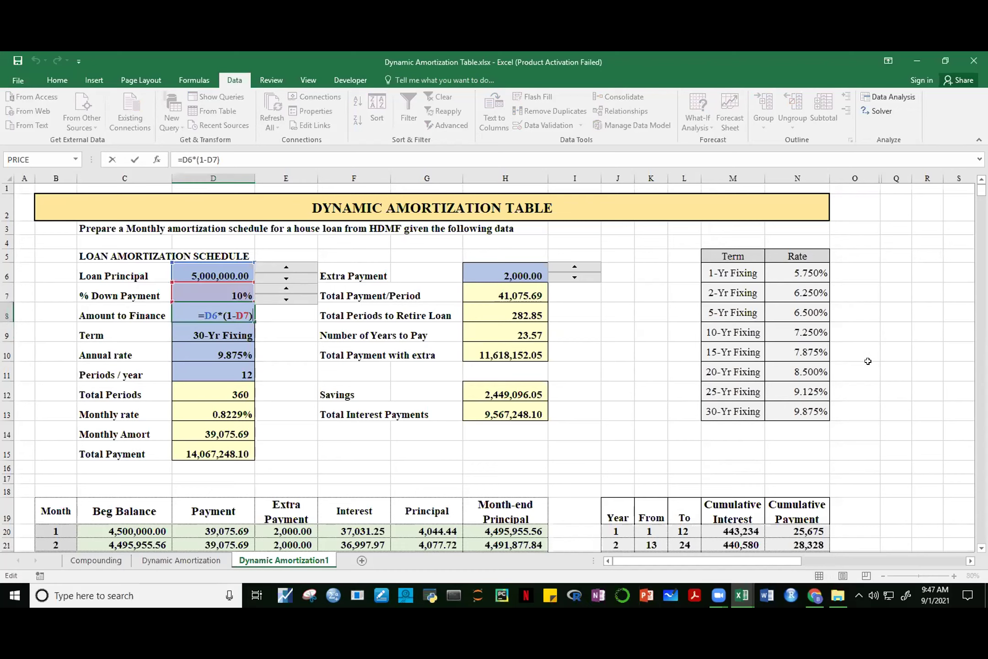
{"action": "key", "text": "Escape"}
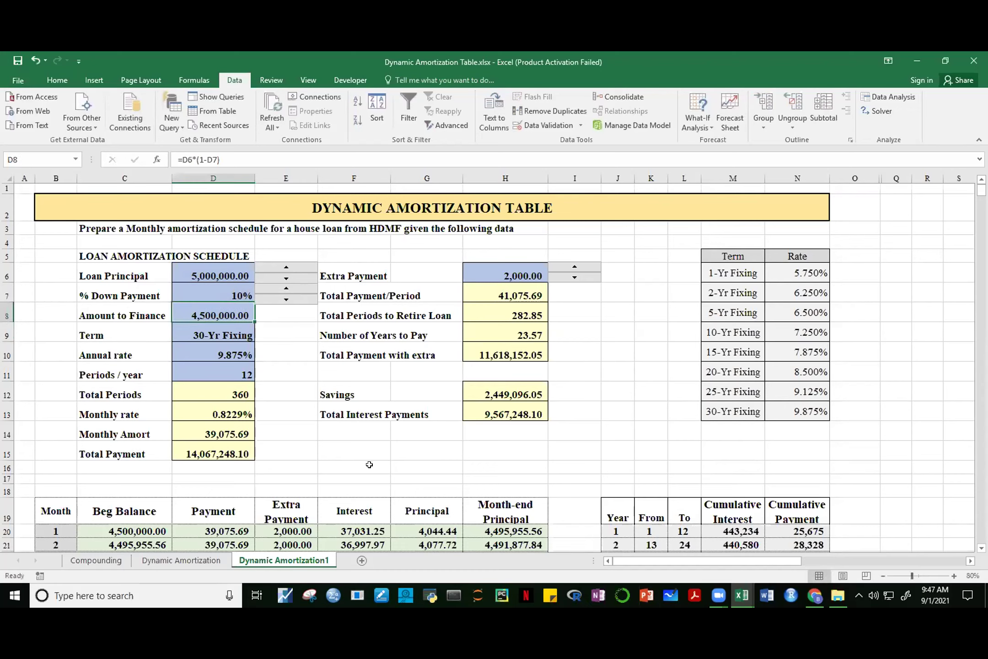
Compare the underlying content of Term cell D9 on the Dynamic Amortization and Dynamic Amortization1 sheets
{"action": "left_click", "coordinate": [178, 564]}
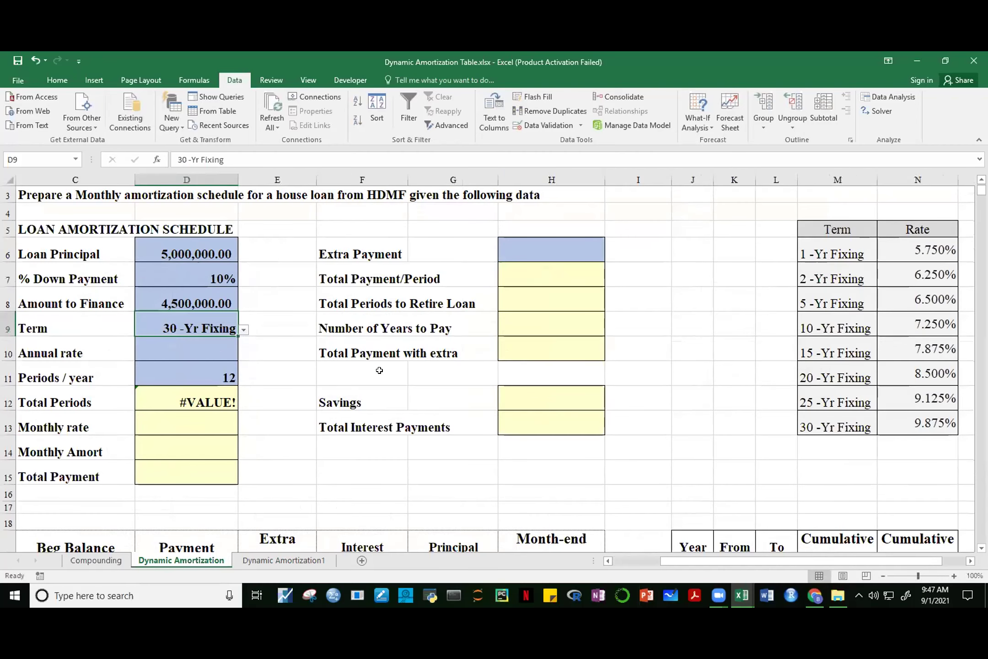
{"action": "left_click", "coordinate": [639, 303]}
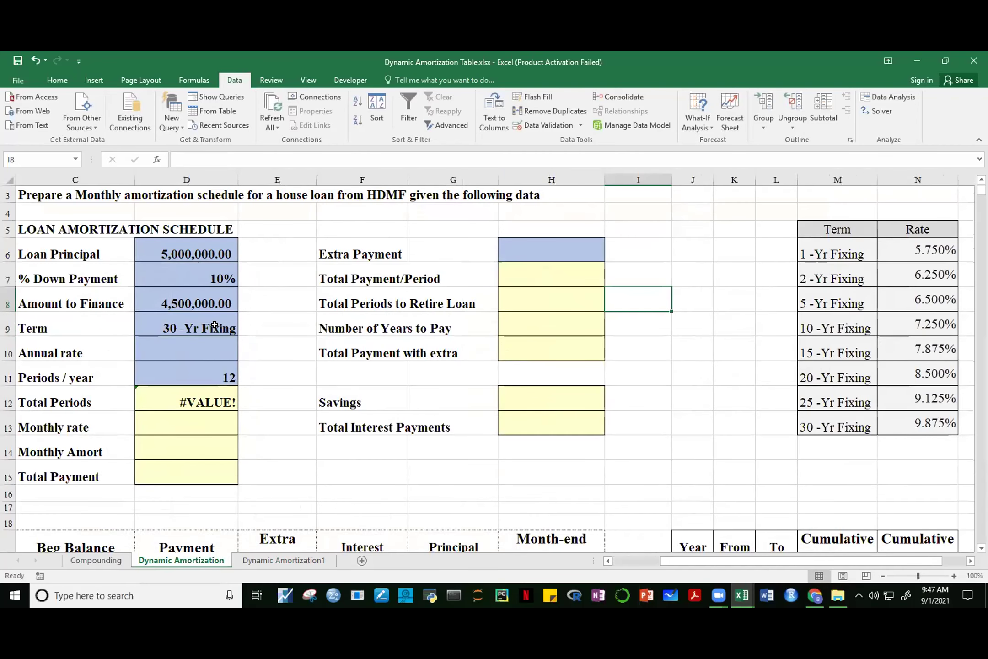
{"action": "left_click", "coordinate": [195, 326]}
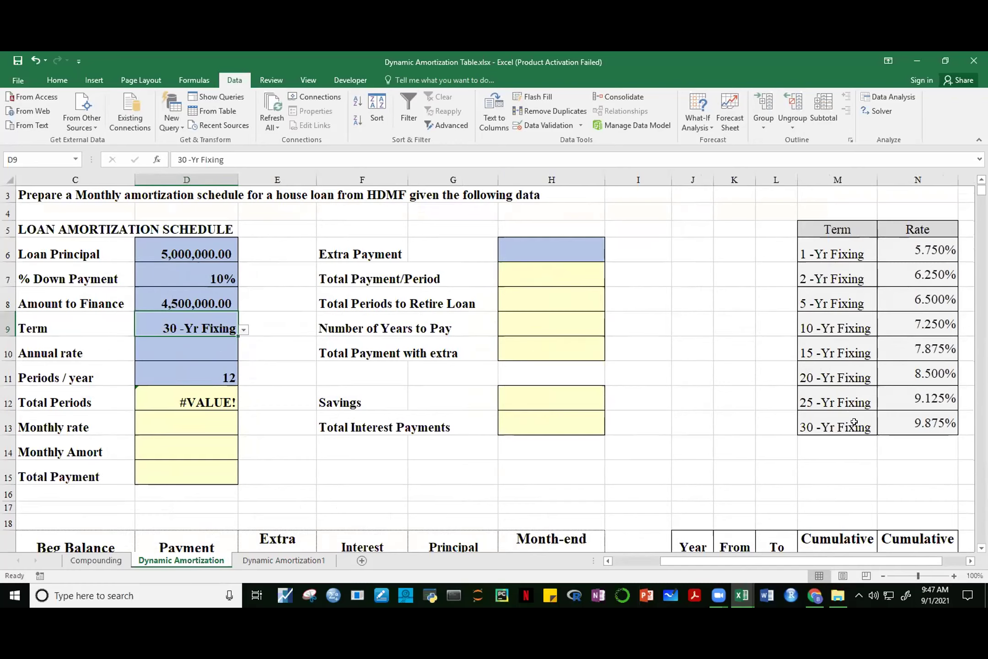
{"action": "left_click", "coordinate": [302, 564]}
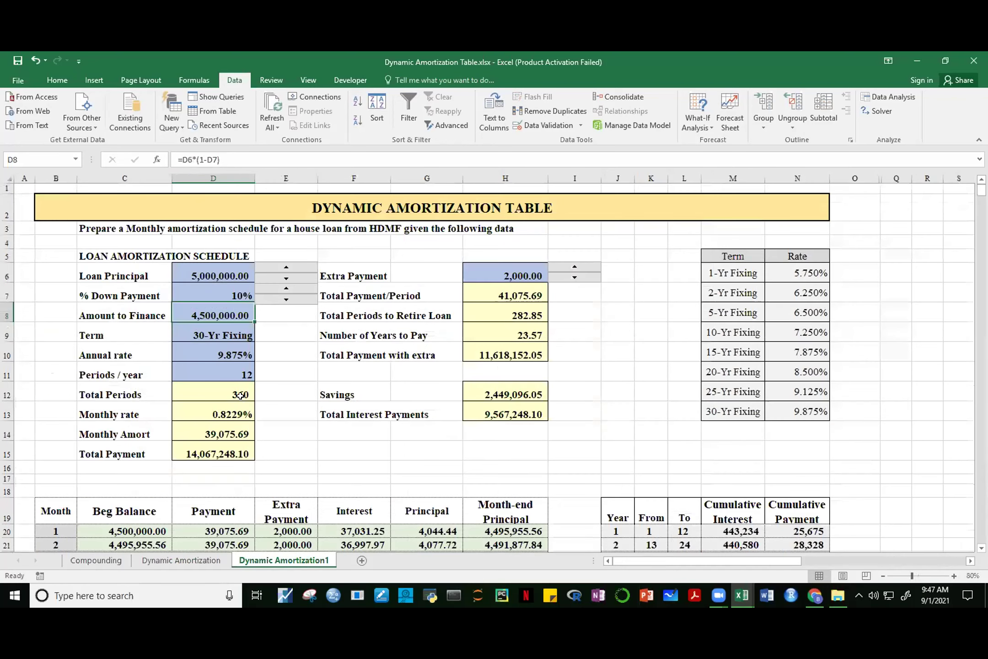
{"action": "left_click", "coordinate": [222, 331]}
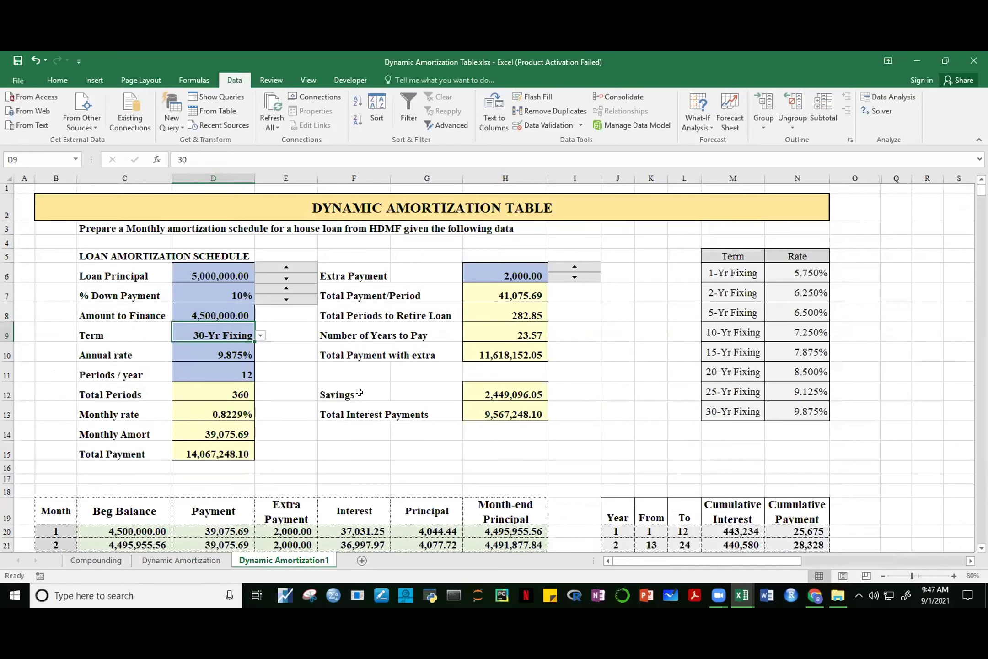
Return to the Dynamic Amortization sheet and examine the entries in the Term column of the rate table down to M13
{"action": "left_click", "coordinate": [199, 561]}
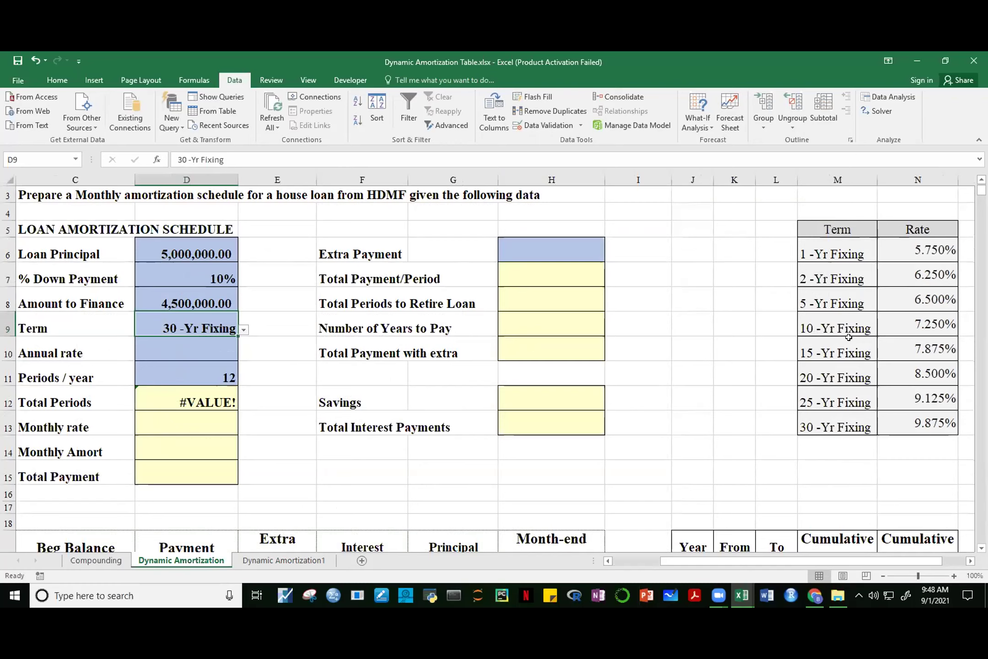
{"action": "left_click", "coordinate": [844, 283]}
{"action": "left_click", "coordinate": [844, 328]}
{"action": "left_click", "coordinate": [845, 377]}
{"action": "left_click", "coordinate": [846, 397]}
{"action": "left_click", "coordinate": [847, 424]}
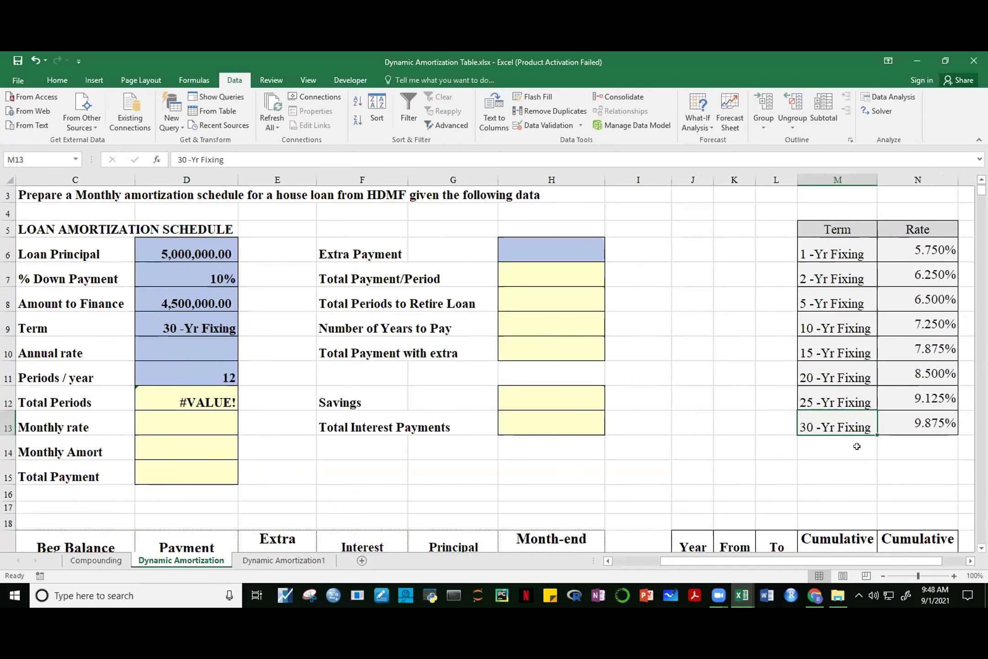
Clear the fixing terms from M6:M13 in the Term and Rate table
{"action": "left_click", "coordinate": [970, 560]}
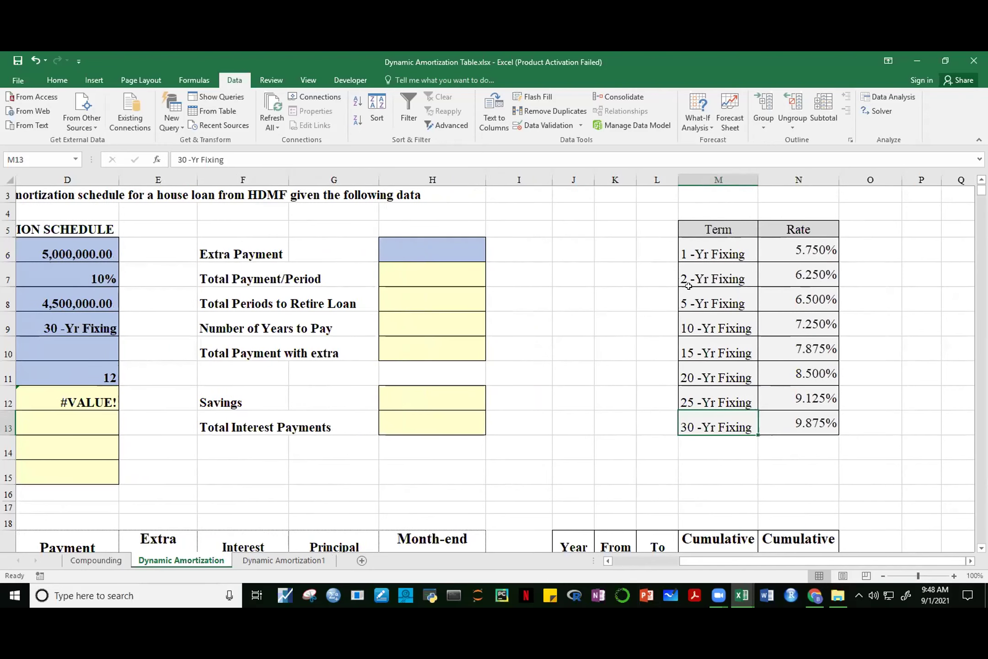
{"action": "left_click", "coordinate": [882, 302]}
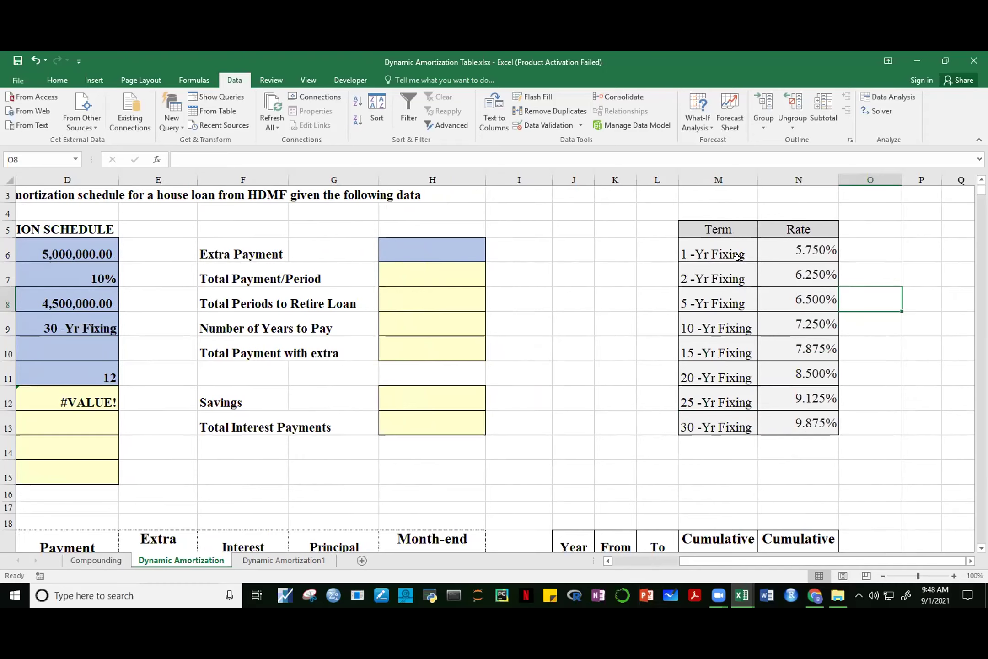
{"action": "left_click_drag", "start_coordinate": [716, 249], "coordinate": [716, 277]}
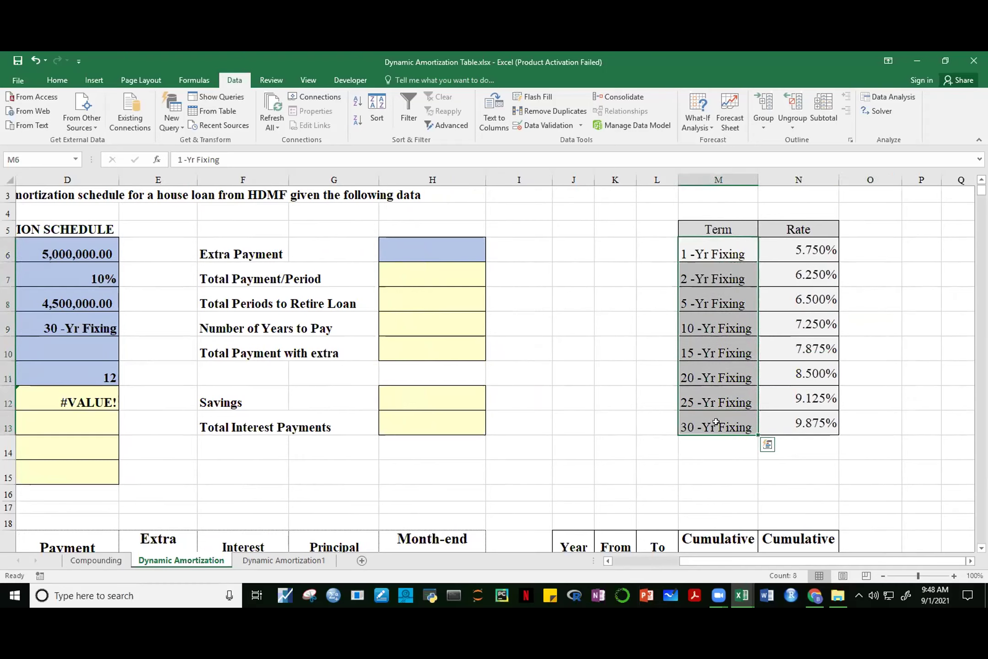
{"action": "key", "text": "Delete"}
{"action": "left_click", "coordinate": [895, 372]}
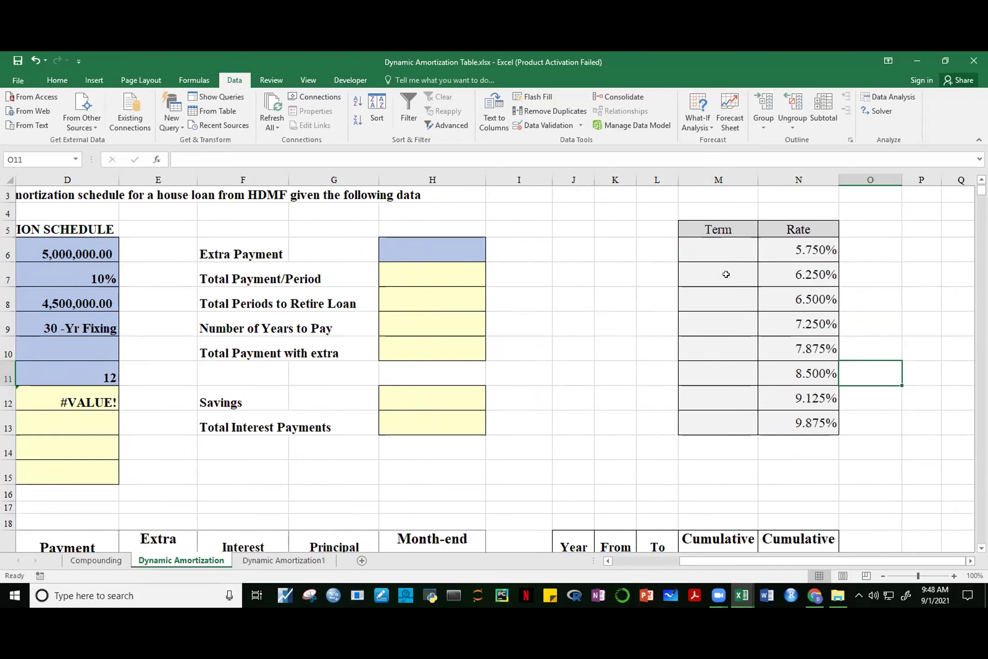
Check the choices offered by the dropdown in Term cell D9 with the source range cleared
{"action": "left_click", "coordinate": [45, 331]}
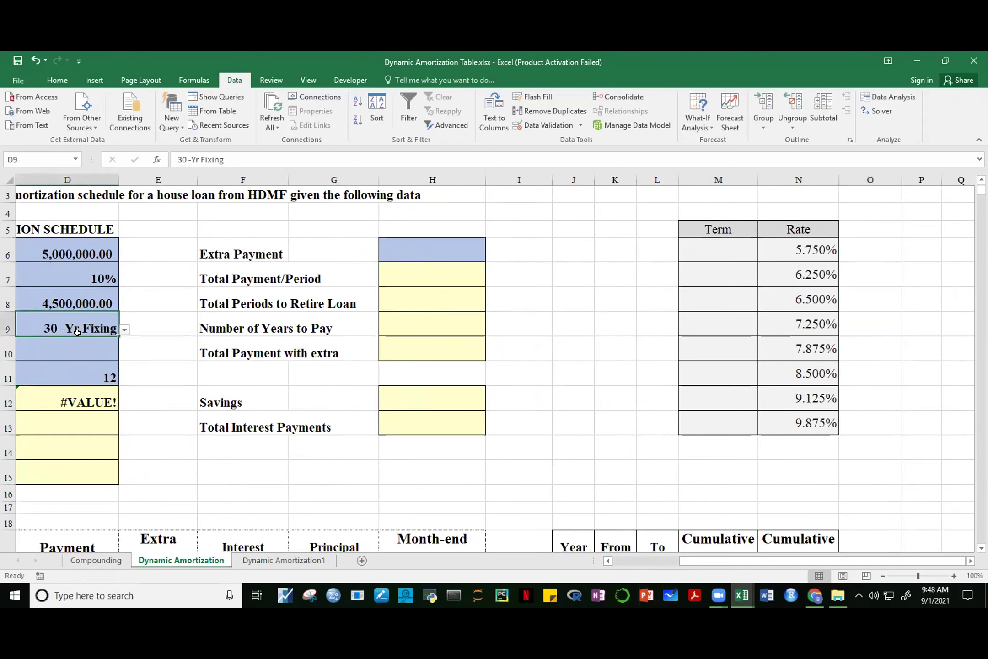
{"action": "left_click", "coordinate": [125, 329]}
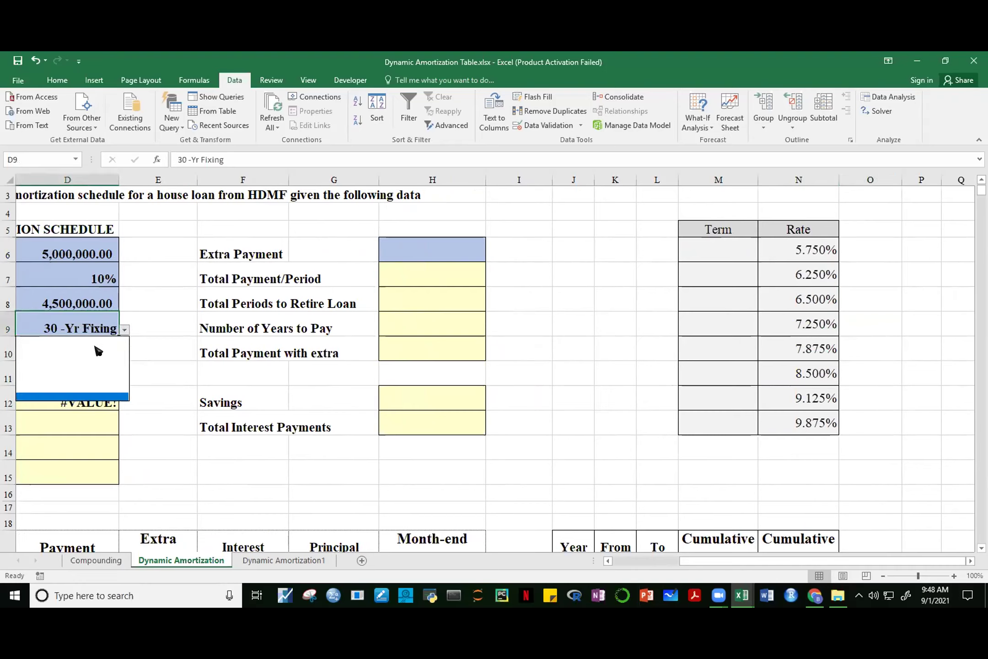
{"action": "left_click", "coordinate": [156, 317]}
{"action": "left_click", "coordinate": [155, 321]}
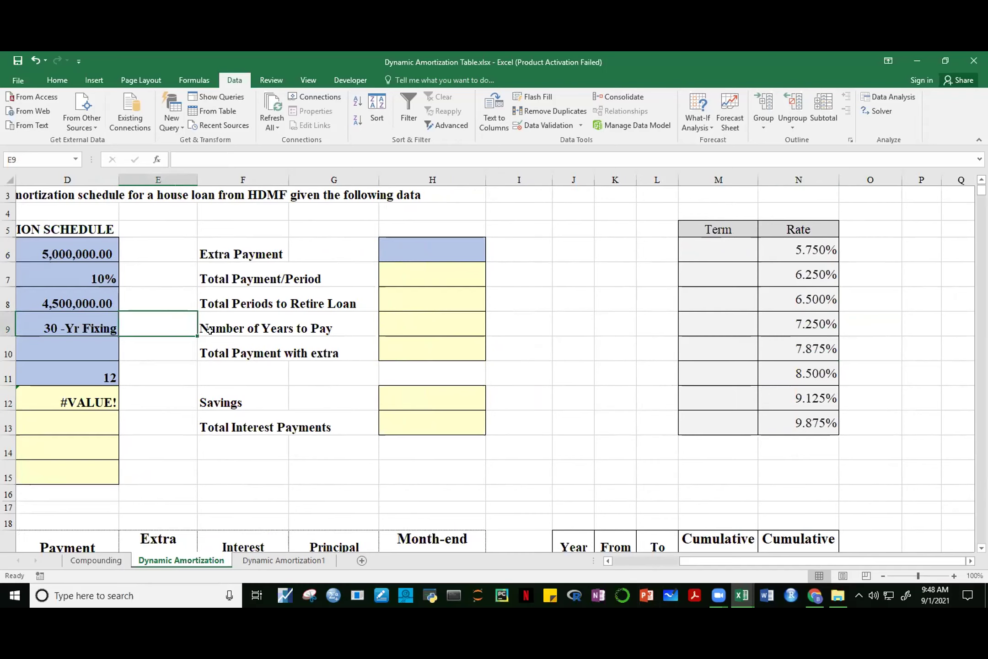
Apply the custom number format #,###"-Yr Fixing" to the empty Term cells M6:M13
{"action": "left_click_drag", "start_coordinate": [728, 246], "coordinate": [726, 422]}
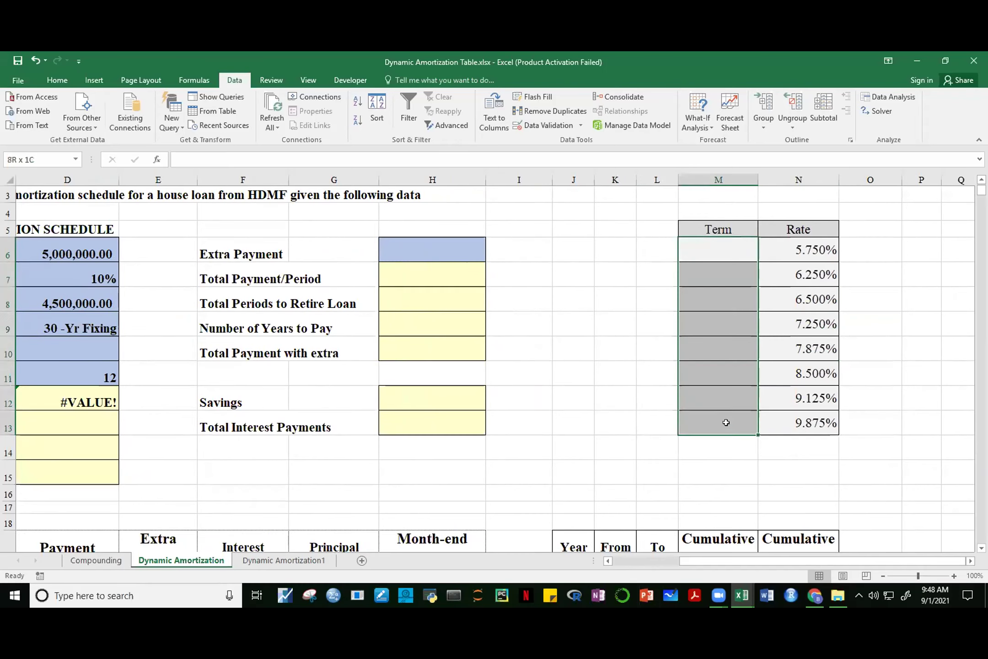
{"action": "left_click", "coordinate": [905, 296]}
{"action": "left_click_drag", "start_coordinate": [728, 247], "coordinate": [730, 422]}
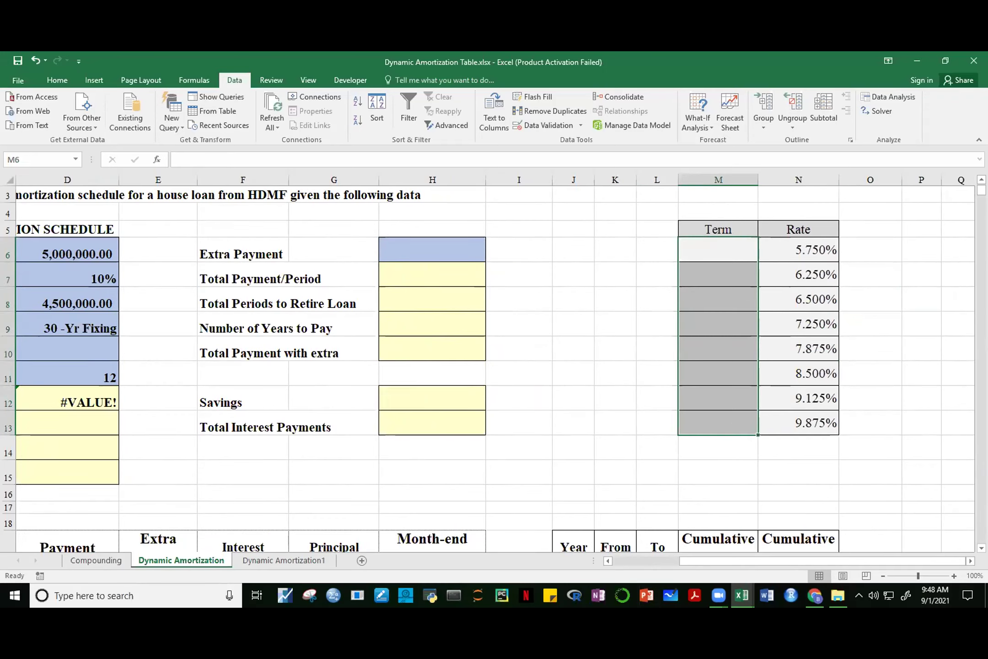
{"action": "key", "text": "ctrl+1"}
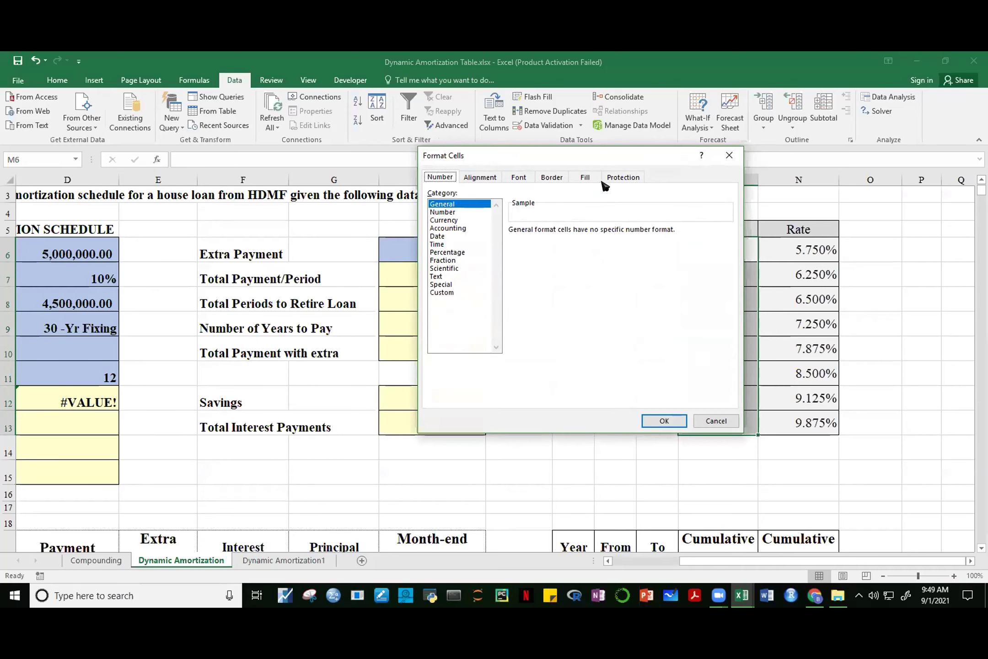
{"action": "left_click_drag", "start_coordinate": [620, 160], "coordinate": [525, 187]}
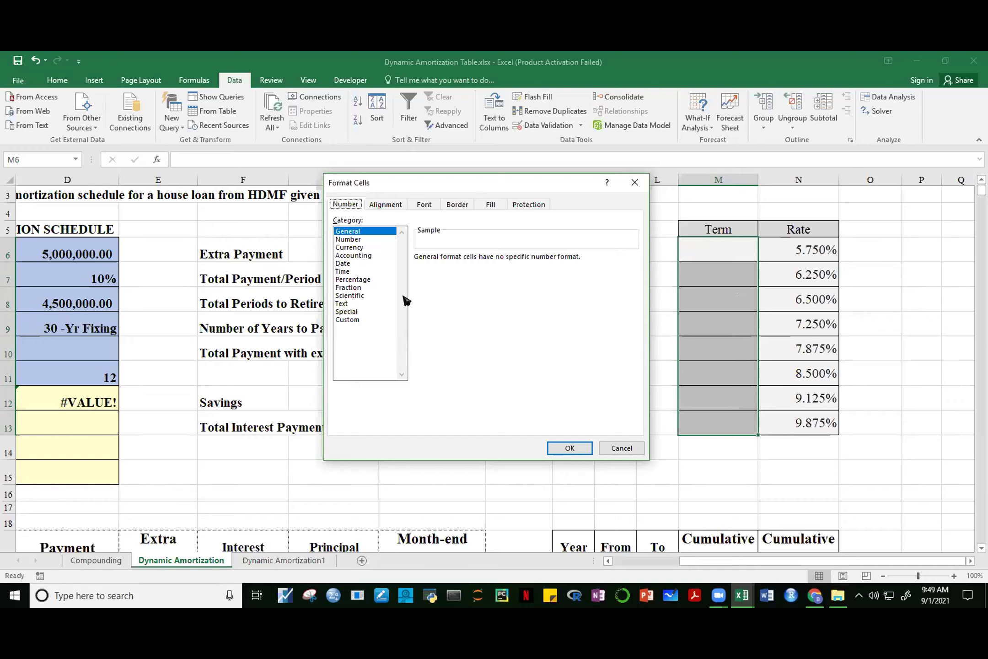
{"action": "left_click", "coordinate": [346, 320]}
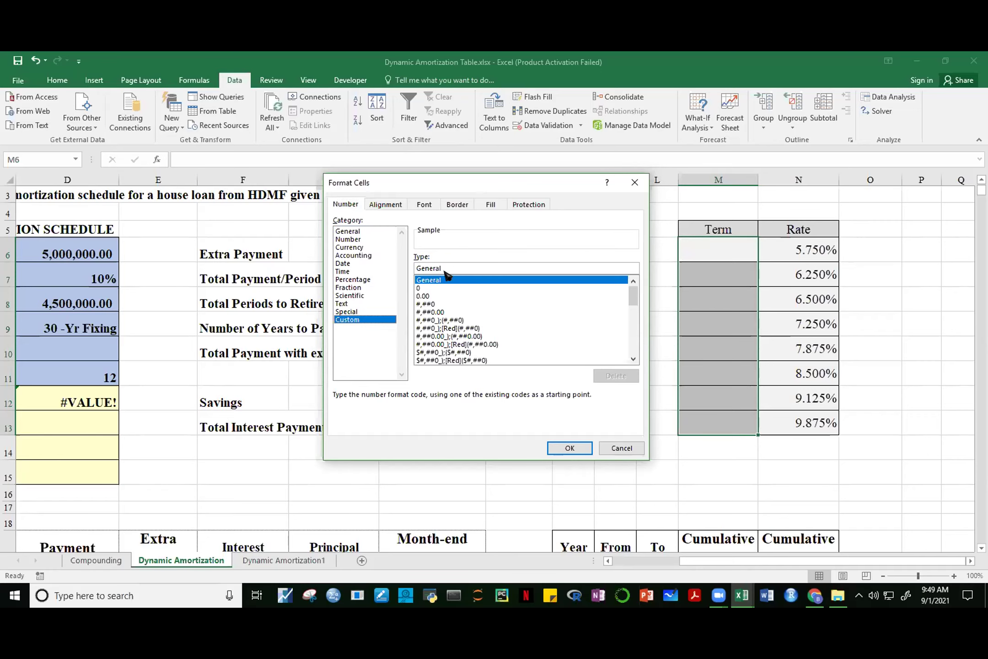
{"action": "left_click_drag", "start_coordinate": [452, 268], "coordinate": [412, 270]}
{"action": "key", "text": "BackSpace"}
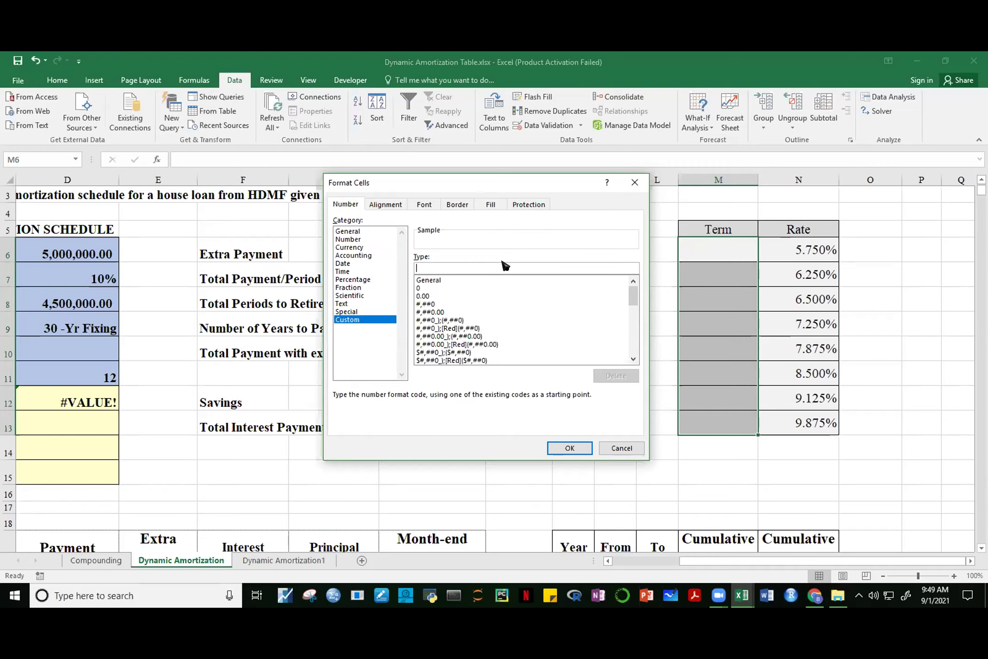
{"action": "type", "text": "#"}
{"action": "type", "text": "xing"}
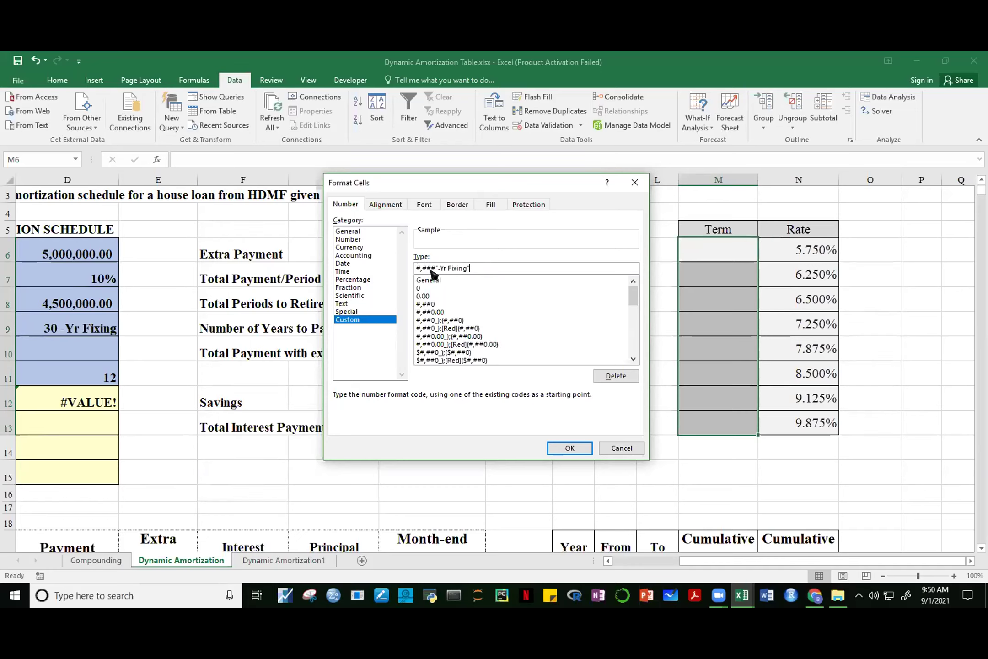
{"action": "left_click", "coordinate": [572, 448]}
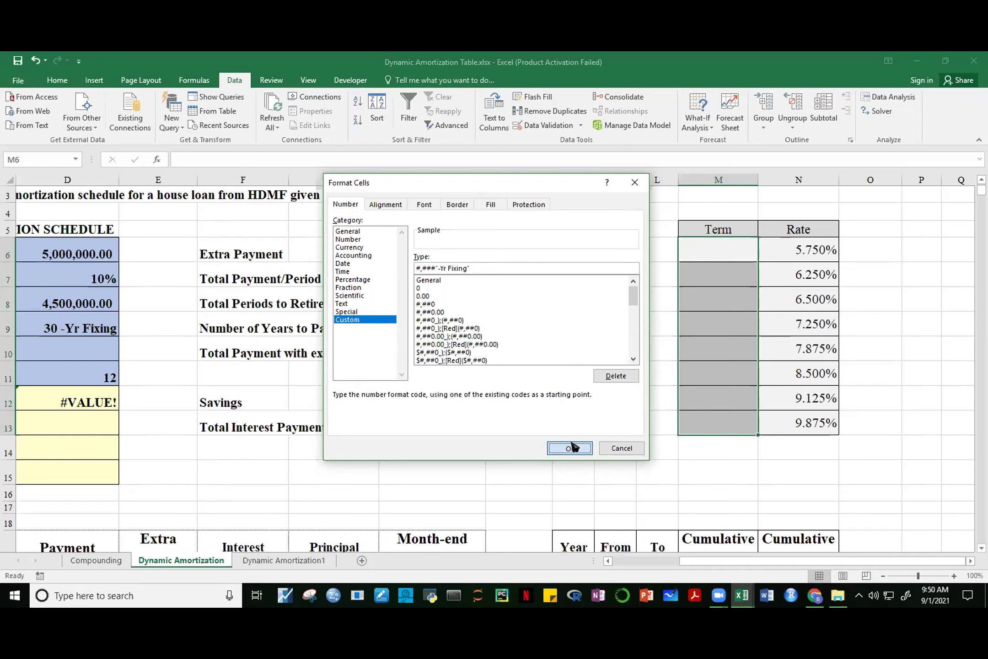
Enter the numeric terms 1 and 2 in M6 and M7, checking the stored value of M6
{"action": "left_click", "coordinate": [694, 248]}
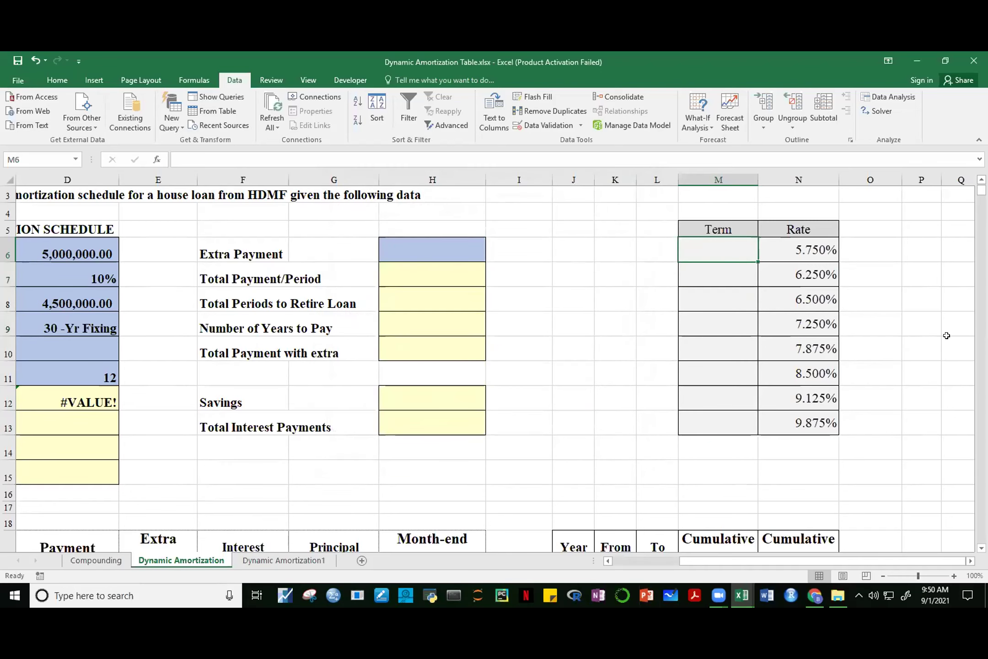
{"action": "type", "text": "1"}
{"action": "key", "text": "Return"}
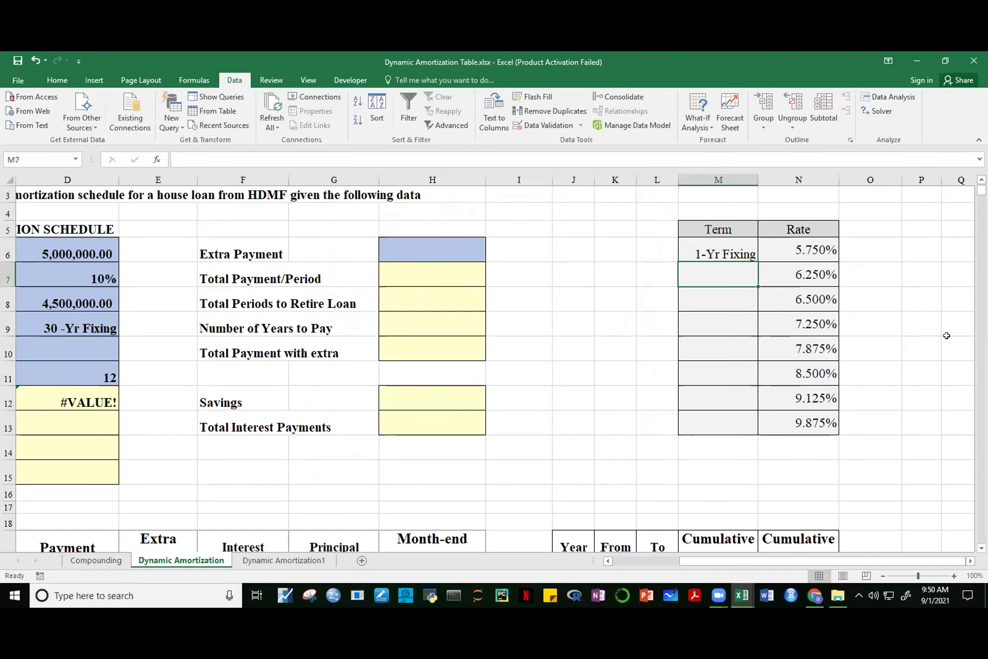
{"action": "left_click", "coordinate": [746, 249]}
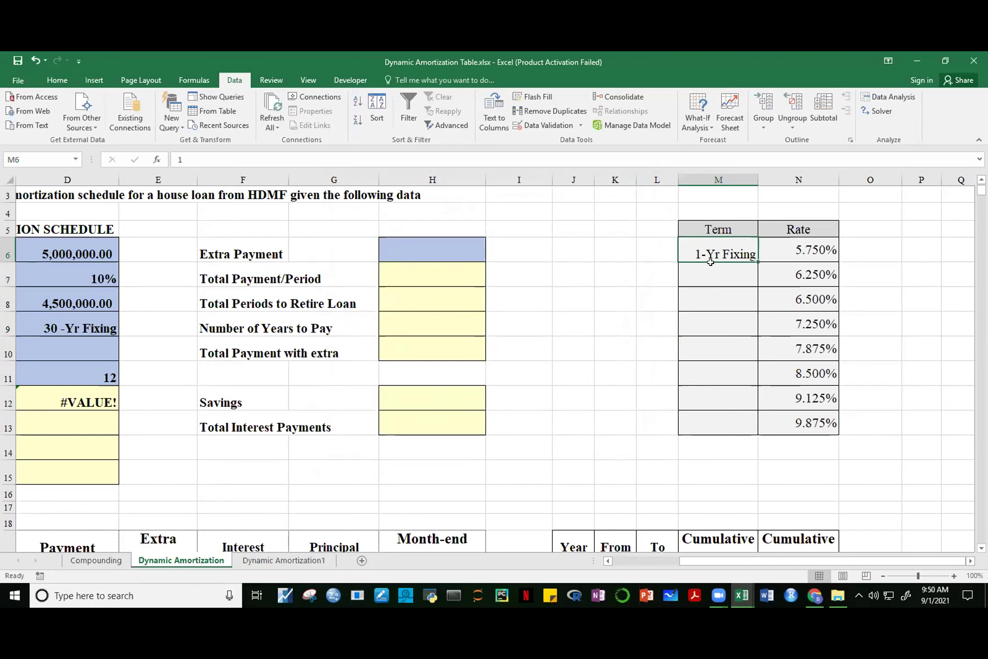
{"action": "left_click", "coordinate": [727, 268]}
{"action": "type", "text": "2"}
{"action": "key", "text": "Return"}
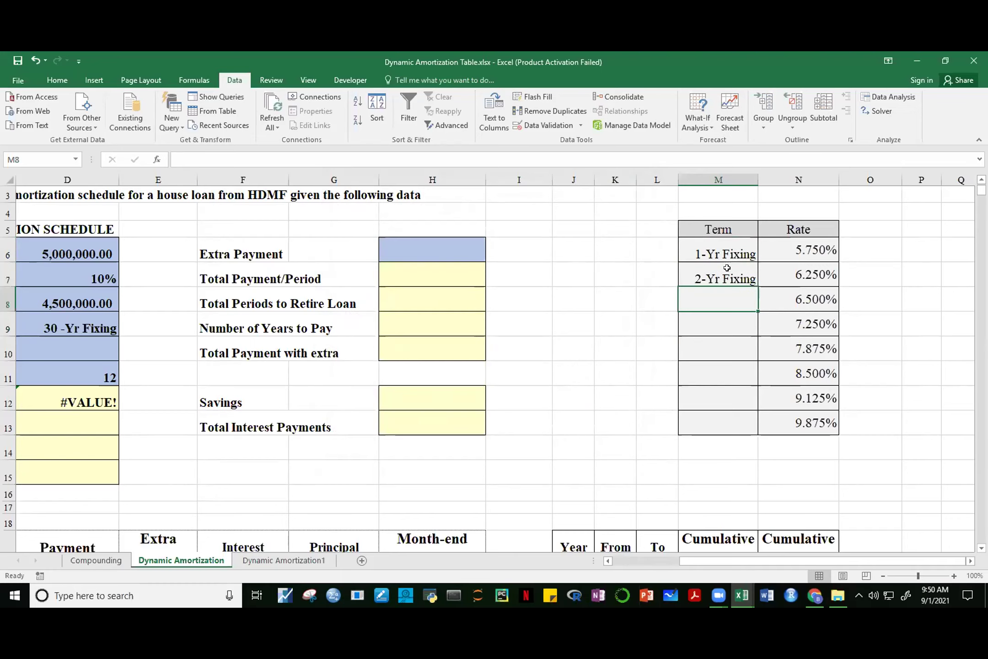
Fill the remaining Term cells M8:M13 with 5, 10, 15, 20, 25 and 30
{"action": "type", "text": "5"}
{"action": "key", "text": "Return"}
{"action": "type", "text": "10"}
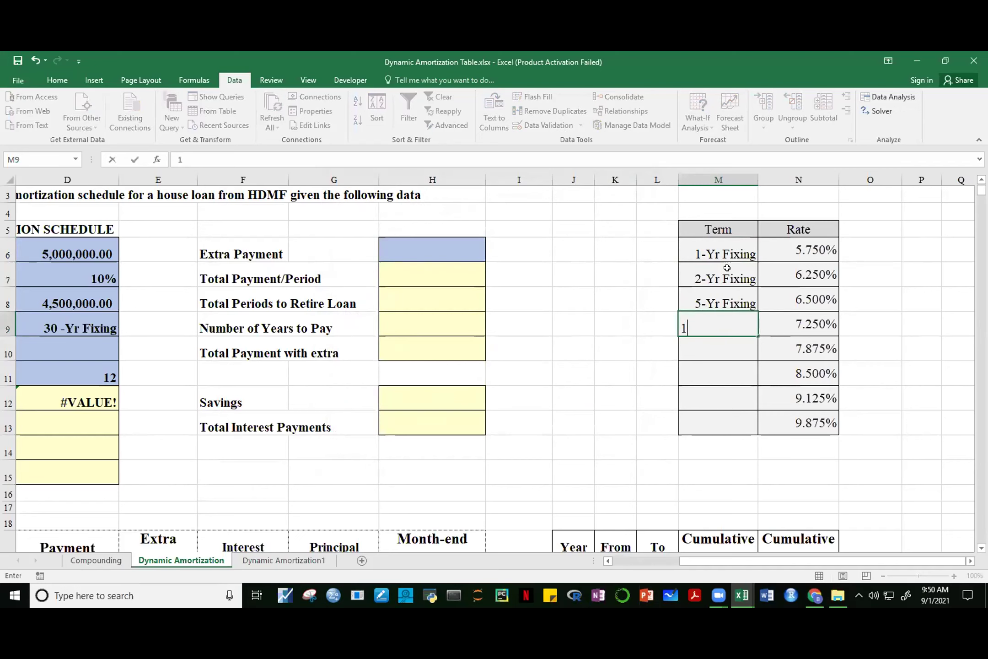
{"action": "key", "text": "Return"}
{"action": "type", "text": "15"}
{"action": "key", "text": "Return"}
{"action": "type", "text": "20"}
{"action": "key", "text": "ctrl+Return"}
{"action": "key", "text": "Return"}
{"action": "type", "text": "25"}
{"action": "key", "text": "Return"}
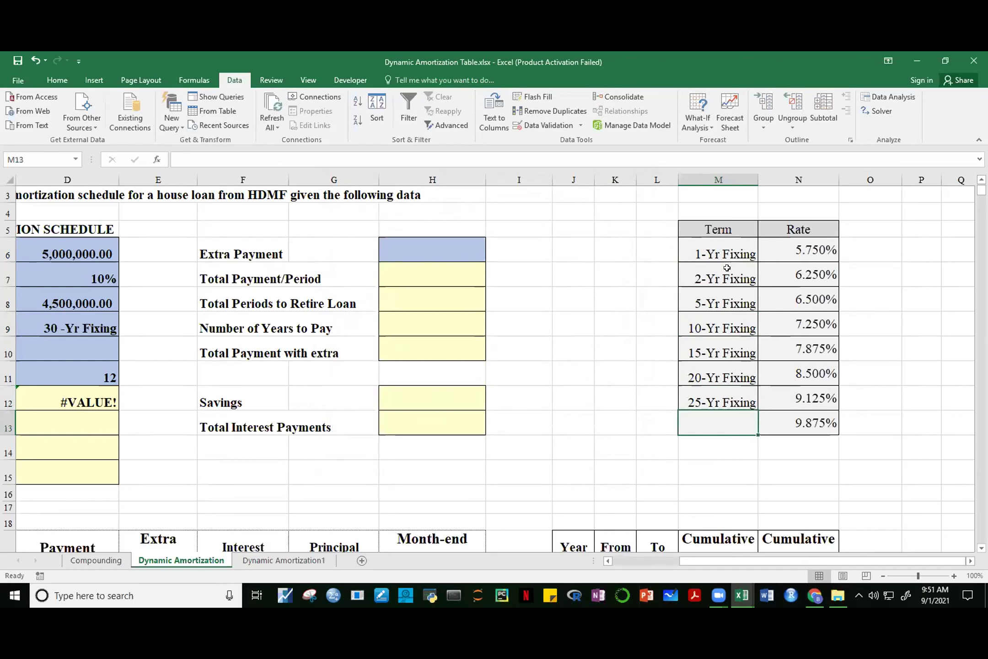
{"action": "type", "text": "30"}
{"action": "key", "text": "Return"}
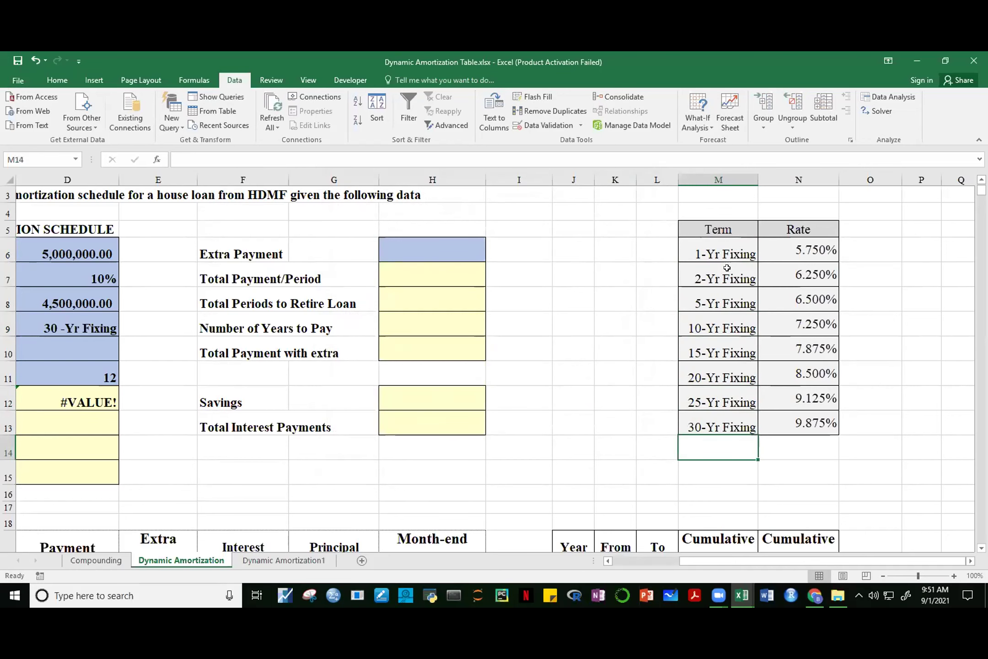
Examine the underlying values of the newly entered terms between M8 and M13
{"action": "left_click", "coordinate": [716, 327]}
{"action": "left_click", "coordinate": [718, 298]}
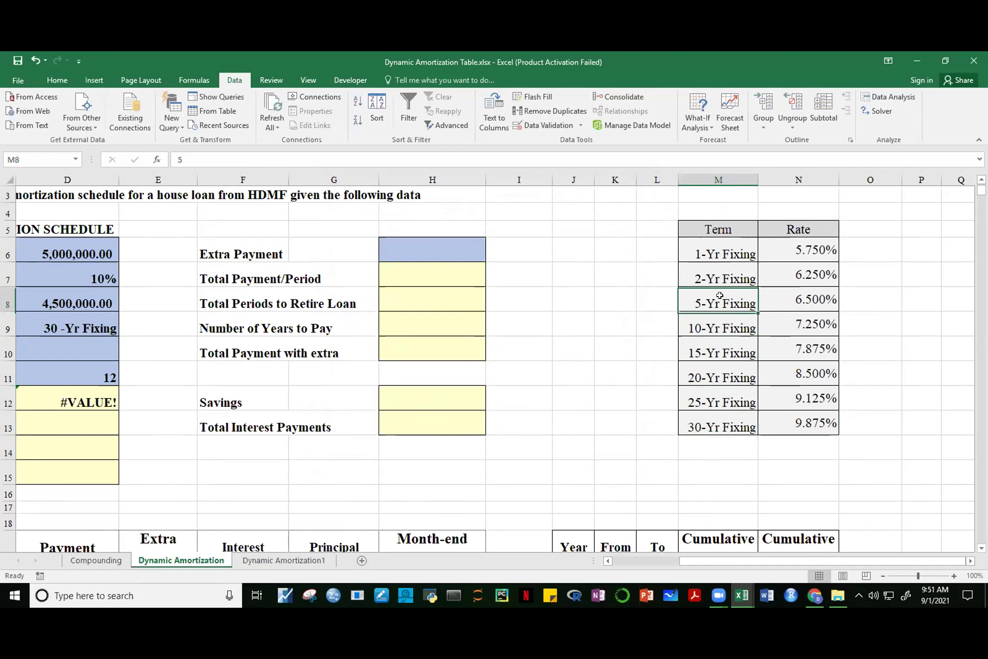
{"action": "left_click", "coordinate": [710, 328]}
{"action": "left_click", "coordinate": [709, 341]}
{"action": "left_click", "coordinate": [721, 391]}
{"action": "left_click", "coordinate": [723, 421]}
{"action": "left_click", "coordinate": [725, 373]}
{"action": "left_click", "coordinate": [727, 344]}
{"action": "left_click", "coordinate": [726, 325]}
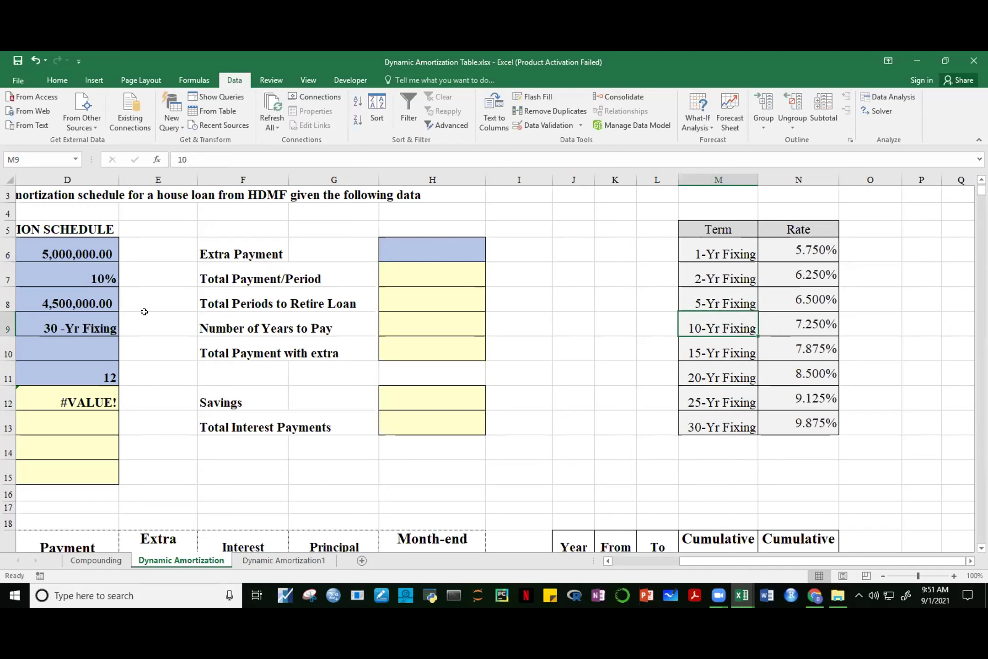
Choose 30-Yr Fixing for Term in D9 and check the Total Periods formula in D12
{"action": "left_click", "coordinate": [106, 324]}
{"action": "left_click", "coordinate": [124, 329]}
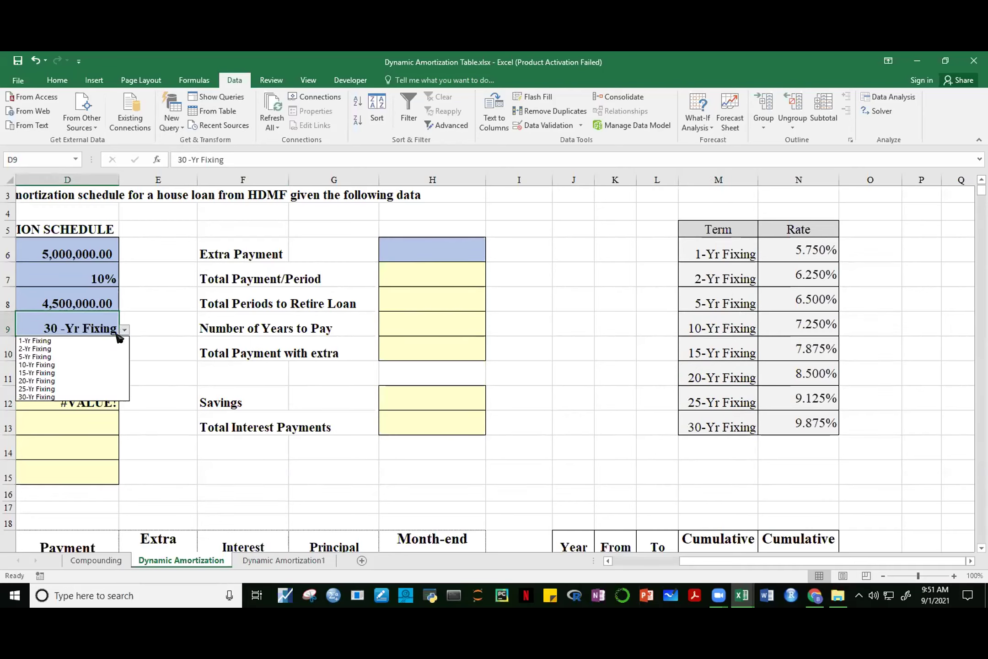
{"action": "left_click", "coordinate": [47, 392]}
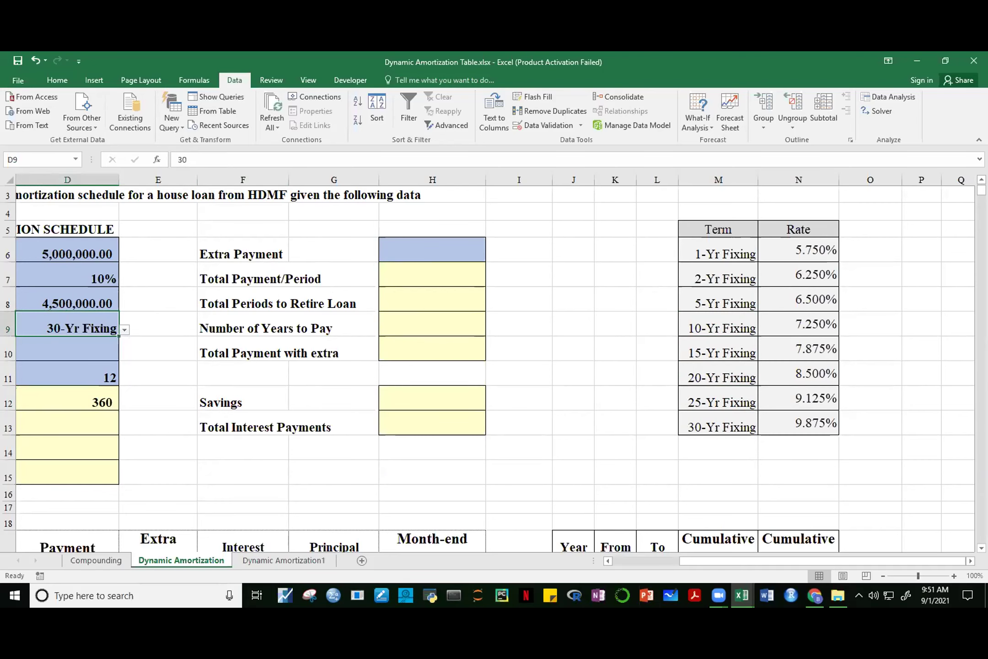
{"action": "scroll", "coordinate": [487, 366], "scroll_direction": "down", "scroll_amount": 1}
{"action": "left_click_drag", "start_coordinate": [731, 562], "coordinate": [657, 569]}
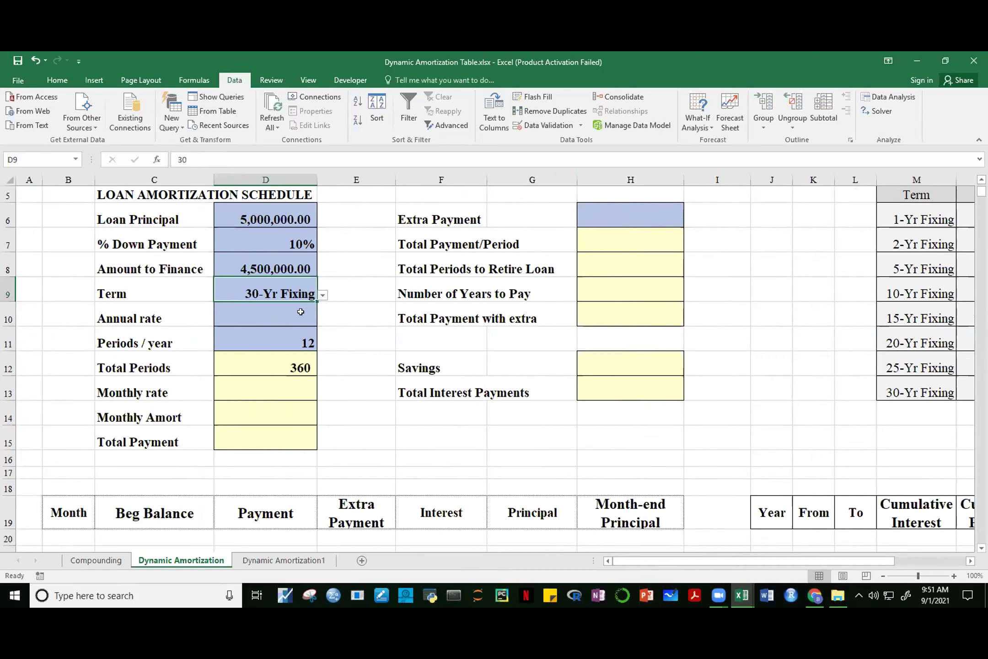
{"action": "left_click", "coordinate": [292, 364]}
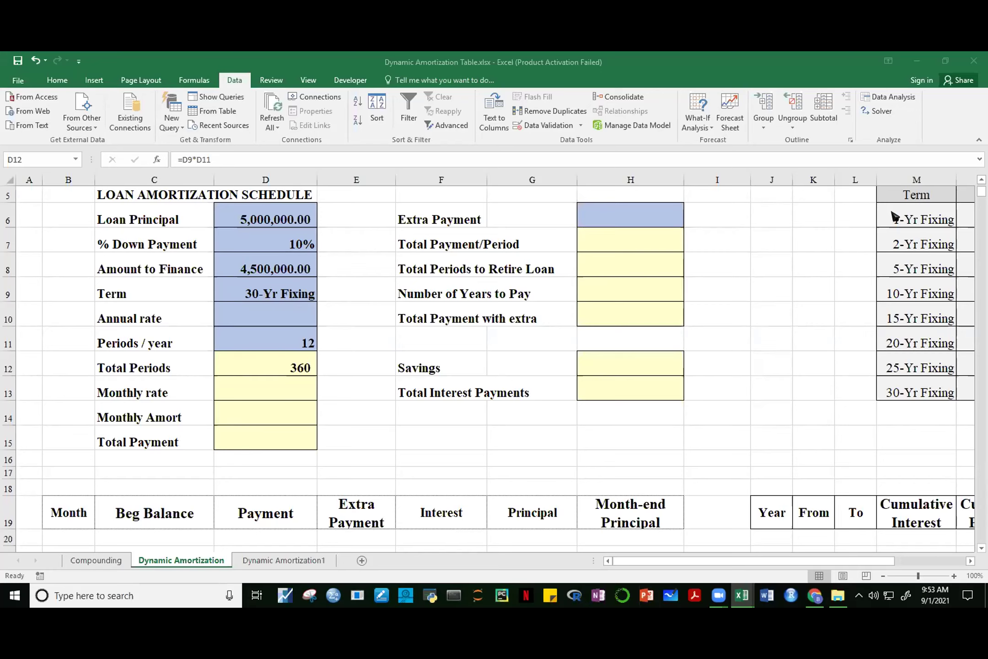
Compare the displayed fixing labels in M6:M13 with the numbers stored in each cell
{"action": "left_click", "coordinate": [904, 289]}
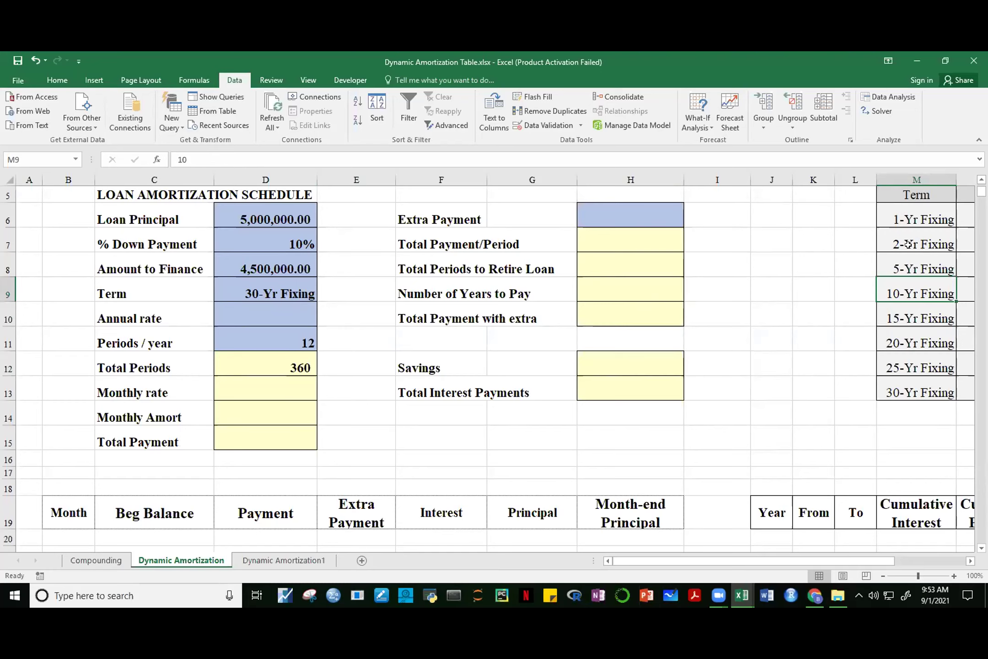
{"action": "left_click", "coordinate": [925, 218]}
{"action": "left_click", "coordinate": [924, 244]}
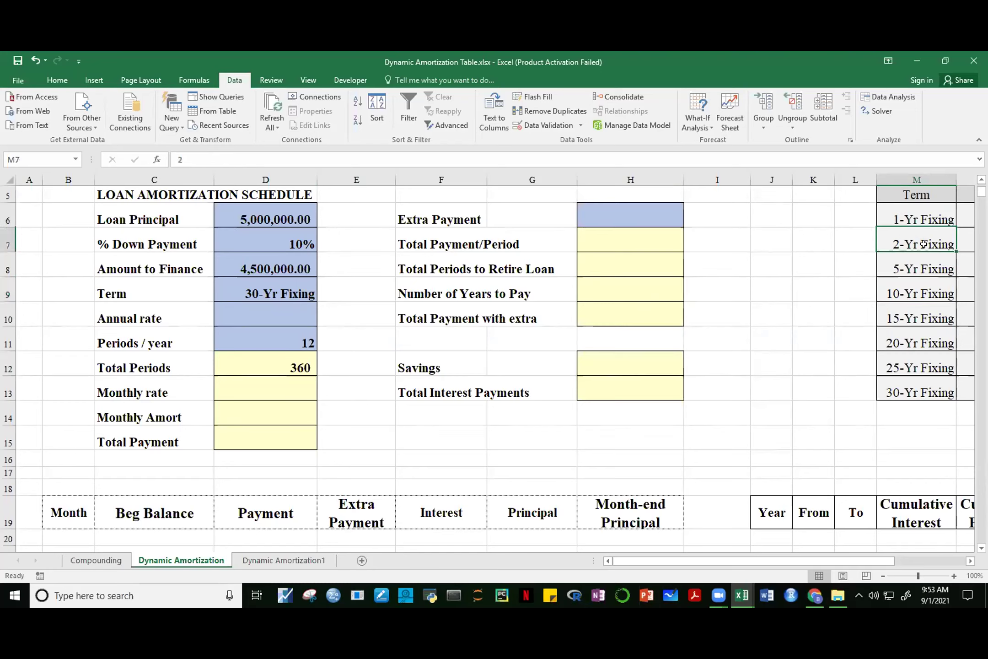
{"action": "left_click", "coordinate": [923, 268]}
{"action": "left_click", "coordinate": [922, 293]}
{"action": "left_click", "coordinate": [924, 318]}
{"action": "left_click", "coordinate": [926, 343]}
{"action": "left_click", "coordinate": [918, 394]}
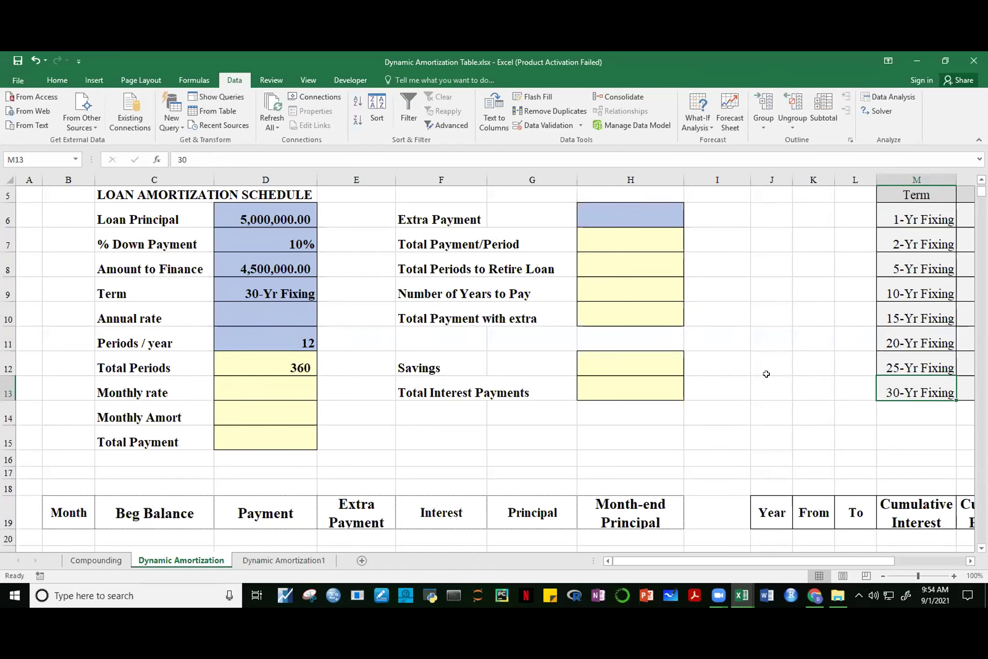
{"action": "left_click", "coordinate": [916, 223]}
{"action": "left_click", "coordinate": [918, 237]}
{"action": "left_click", "coordinate": [918, 267]}
{"action": "left_click", "coordinate": [918, 293]}
{"action": "left_click", "coordinate": [917, 320]}
{"action": "left_click", "coordinate": [915, 356]}
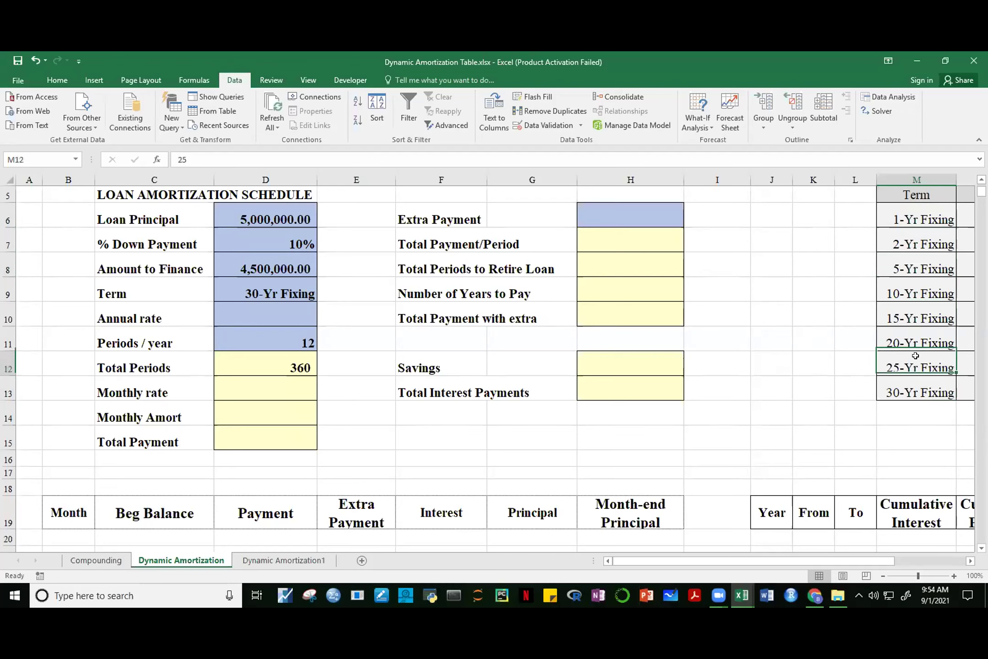
{"action": "left_click", "coordinate": [917, 393]}
{"action": "left_click", "coordinate": [918, 354]}
{"action": "left_click", "coordinate": [918, 320]}
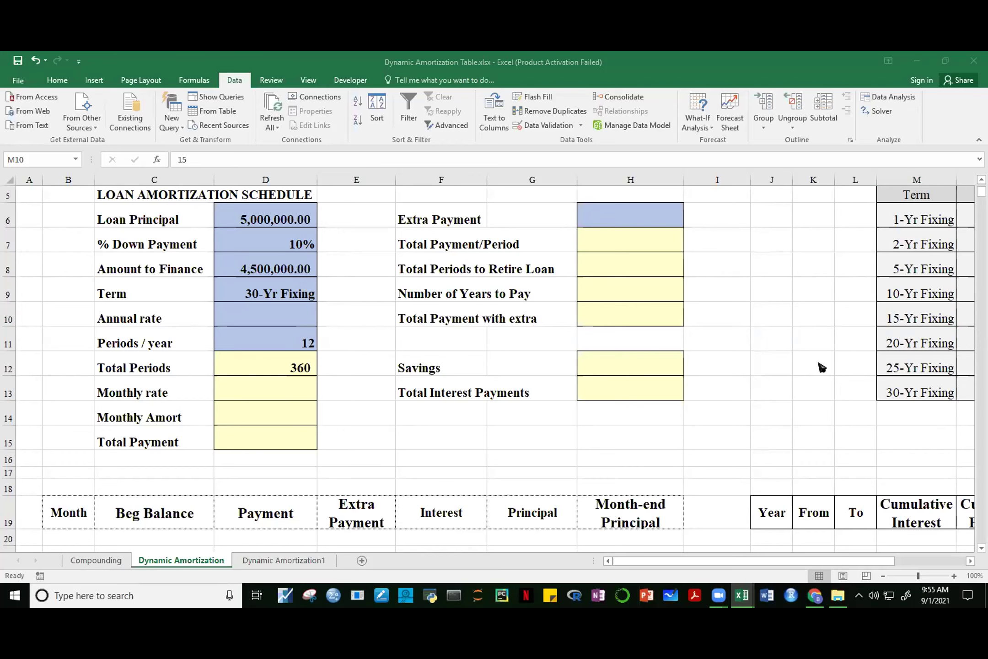
Bring the whole Term and Rate table into view and recheck the stored term values in M6:M11
{"action": "left_click", "coordinate": [971, 561]}
{"action": "left_click", "coordinate": [971, 561]}
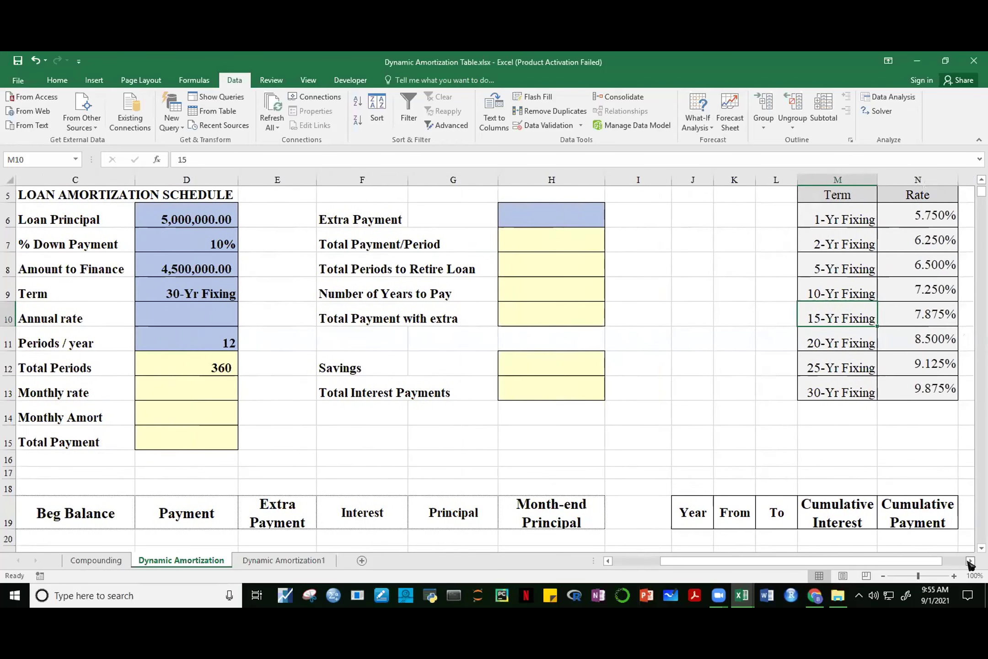
{"action": "left_click", "coordinate": [970, 561]}
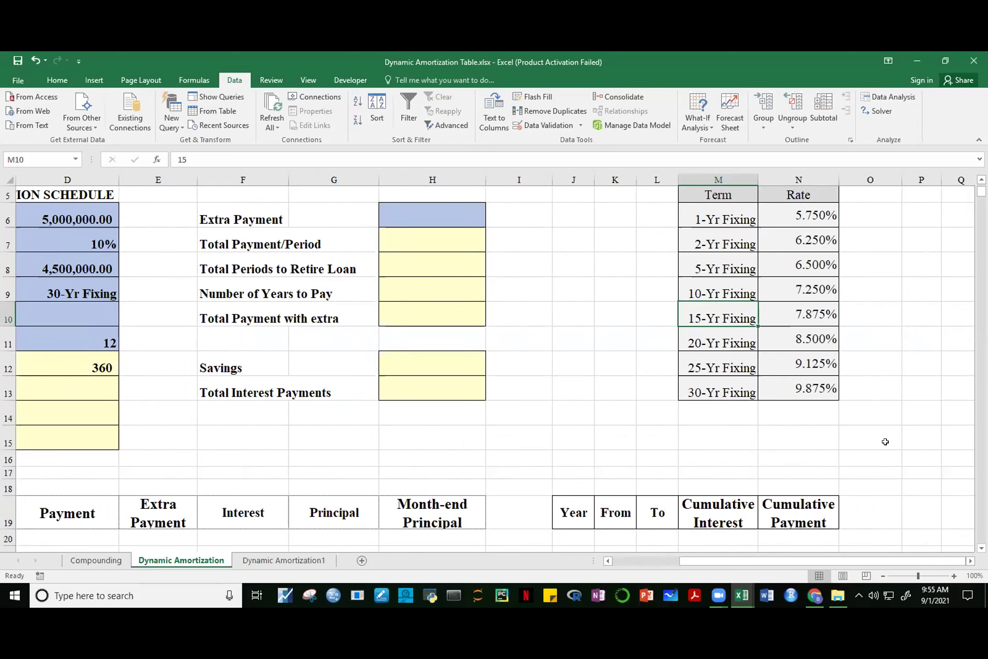
{"action": "left_click", "coordinate": [875, 382]}
{"action": "left_click", "coordinate": [727, 215]}
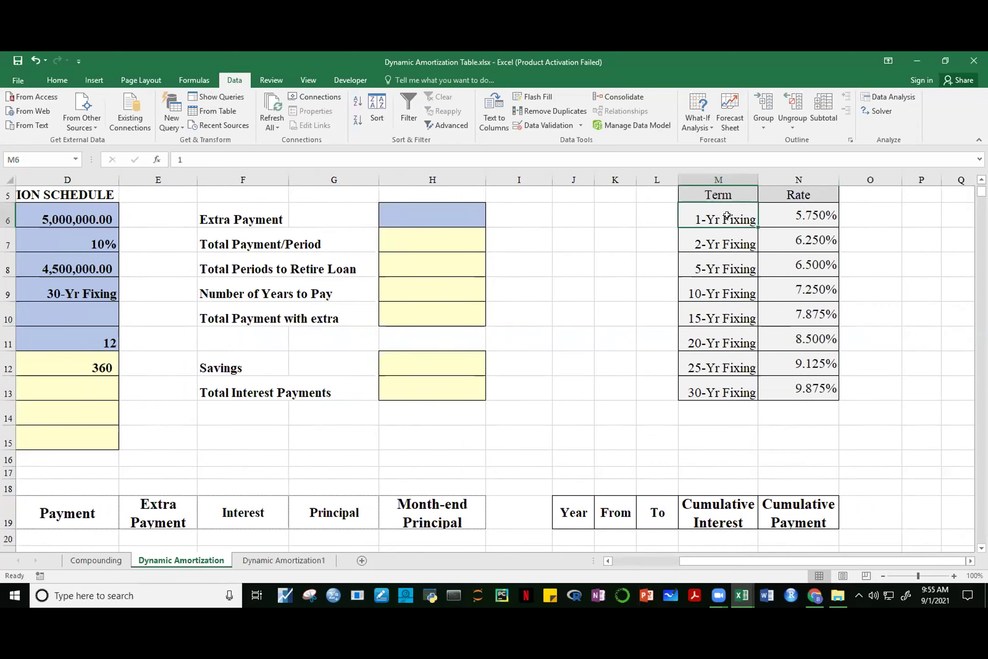
{"action": "left_click", "coordinate": [728, 240]}
{"action": "left_click", "coordinate": [730, 265]}
{"action": "left_click", "coordinate": [732, 290]}
{"action": "left_click", "coordinate": [735, 314]}
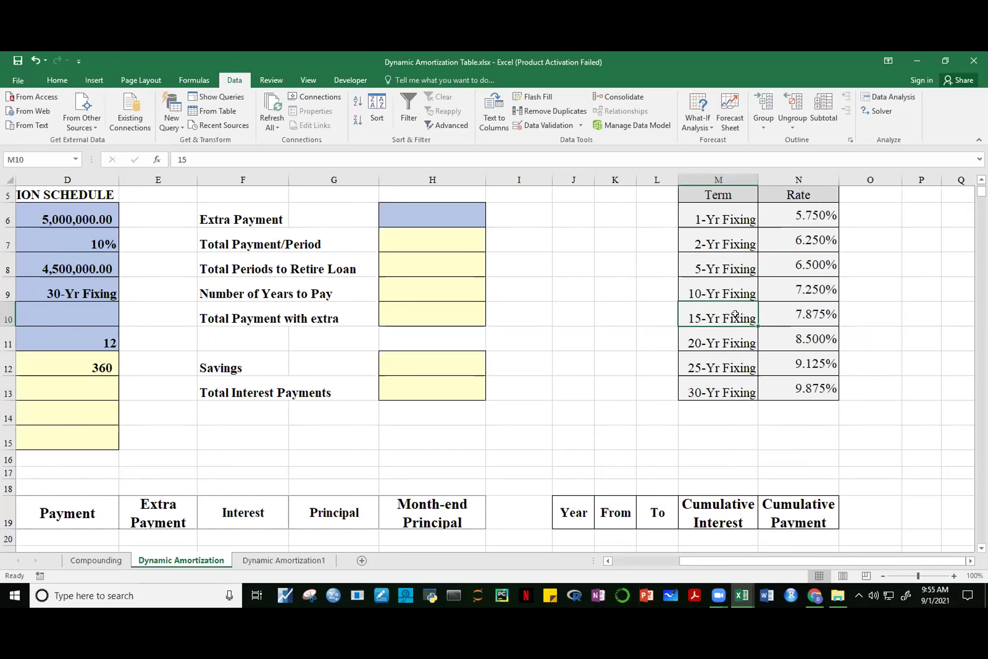
{"action": "left_click", "coordinate": [725, 267]}
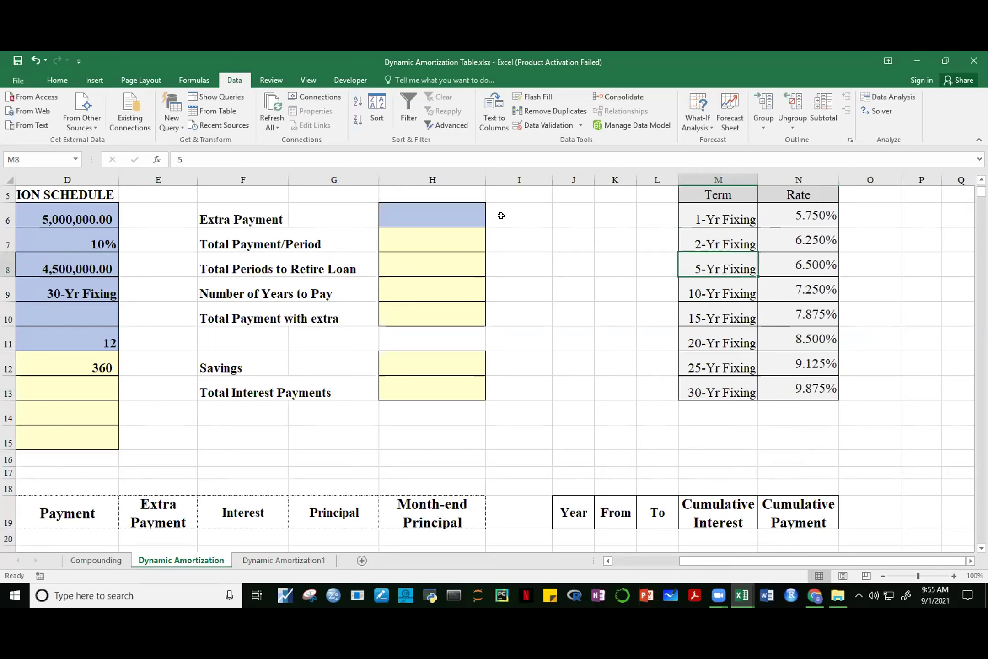
{"action": "key", "text": "Up"}
{"action": "key", "text": "Up"}
{"action": "key", "text": "Down"}
{"action": "key", "text": "Down"}
{"action": "key", "text": "Down"}
{"action": "key", "text": "Down"}
{"action": "key", "text": "Down"}
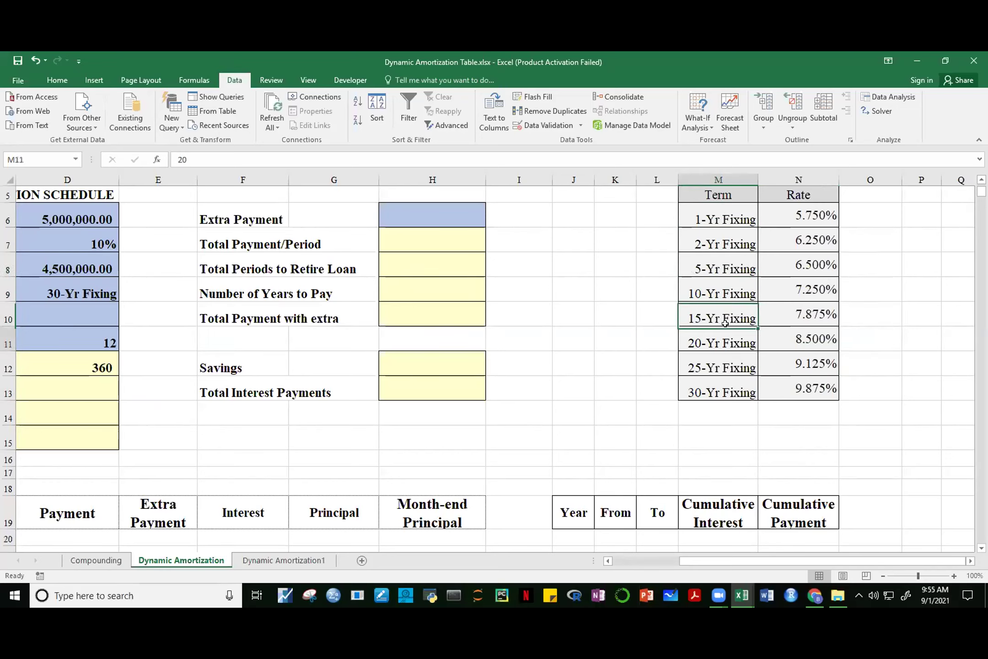
Clear the terms from M6:M13 and select the first Term cell M6
{"action": "left_click_drag", "start_coordinate": [725, 222], "coordinate": [733, 395]}
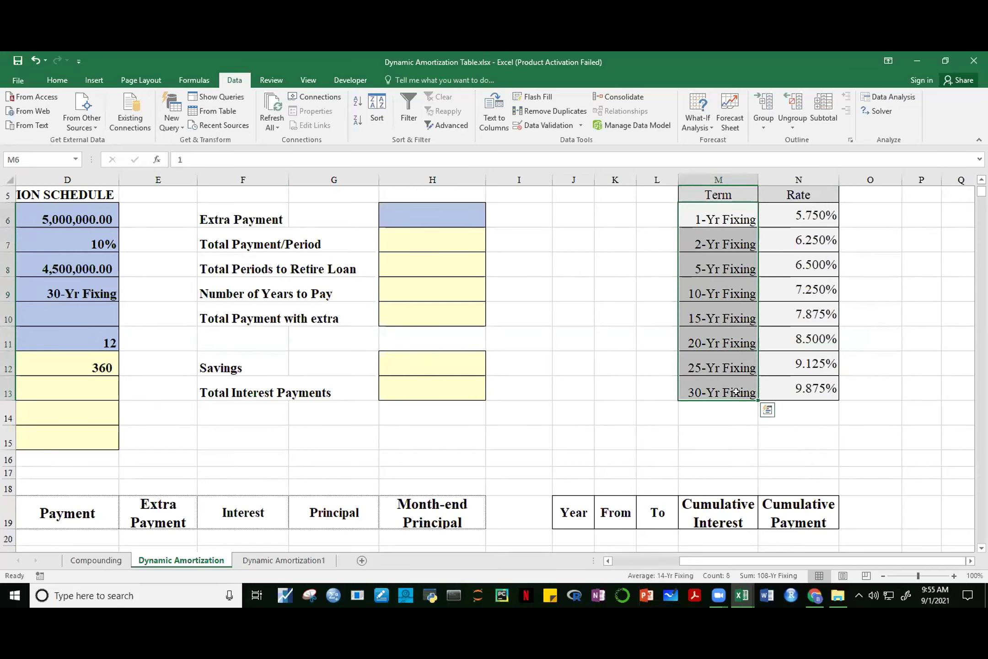
{"action": "key", "text": "Delete"}
{"action": "left_click", "coordinate": [904, 312]}
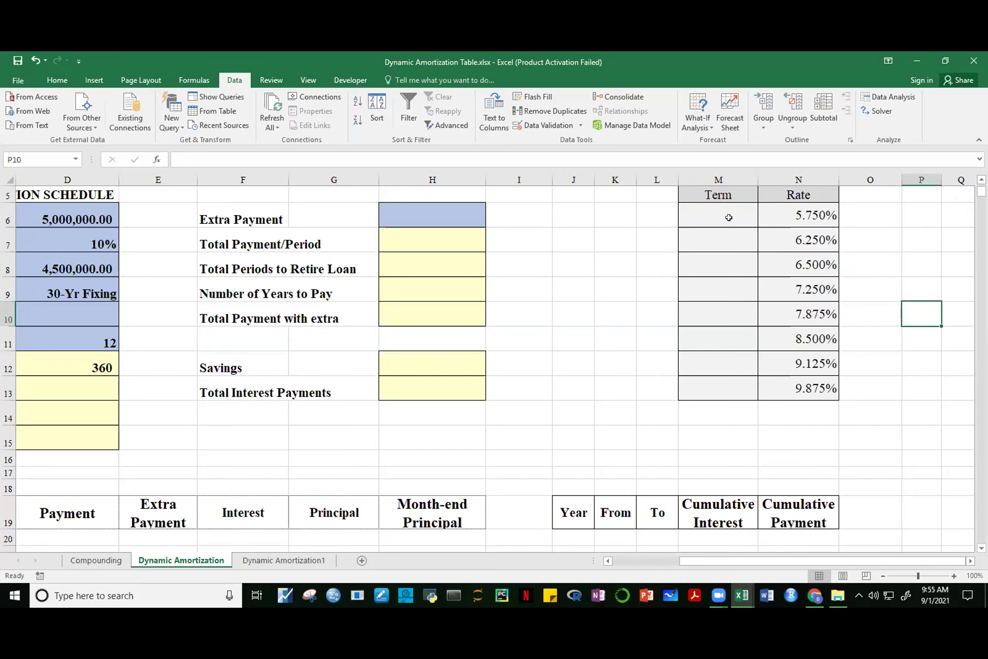
{"action": "left_click", "coordinate": [728, 216]}
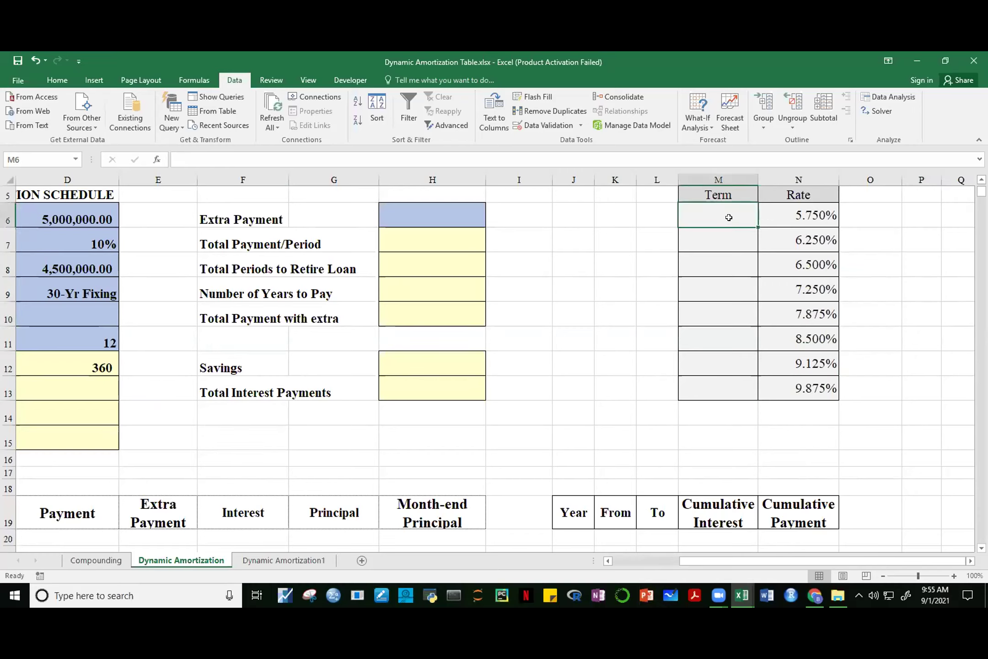
Start a custom number format for the Term cells M6:M13 with the code #,###
{"action": "left_click_drag", "start_coordinate": [735, 212], "coordinate": [734, 393]}
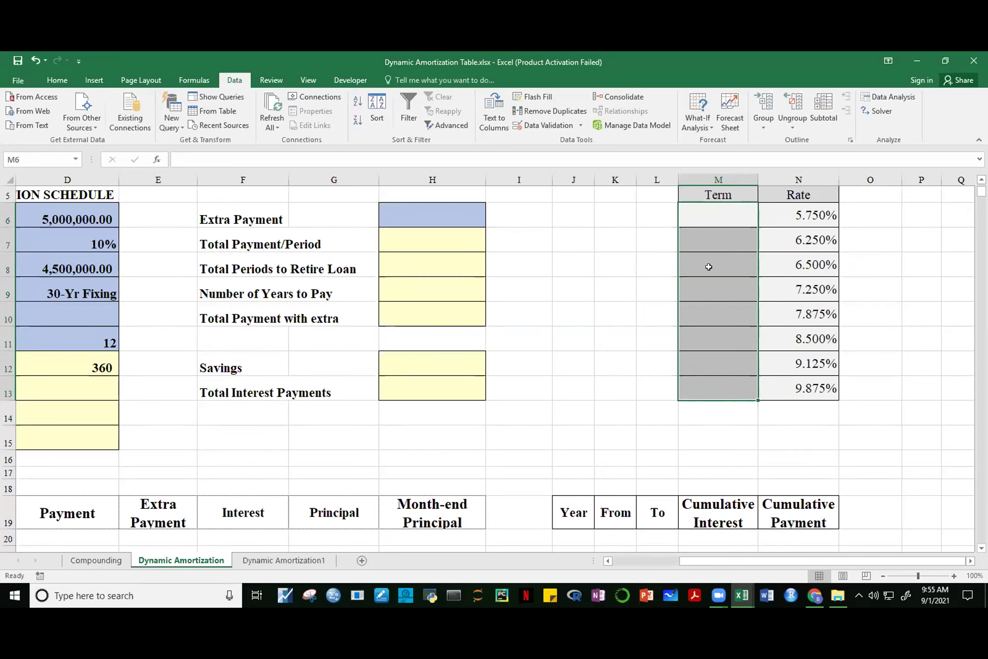
{"action": "key", "text": "ctrl+1"}
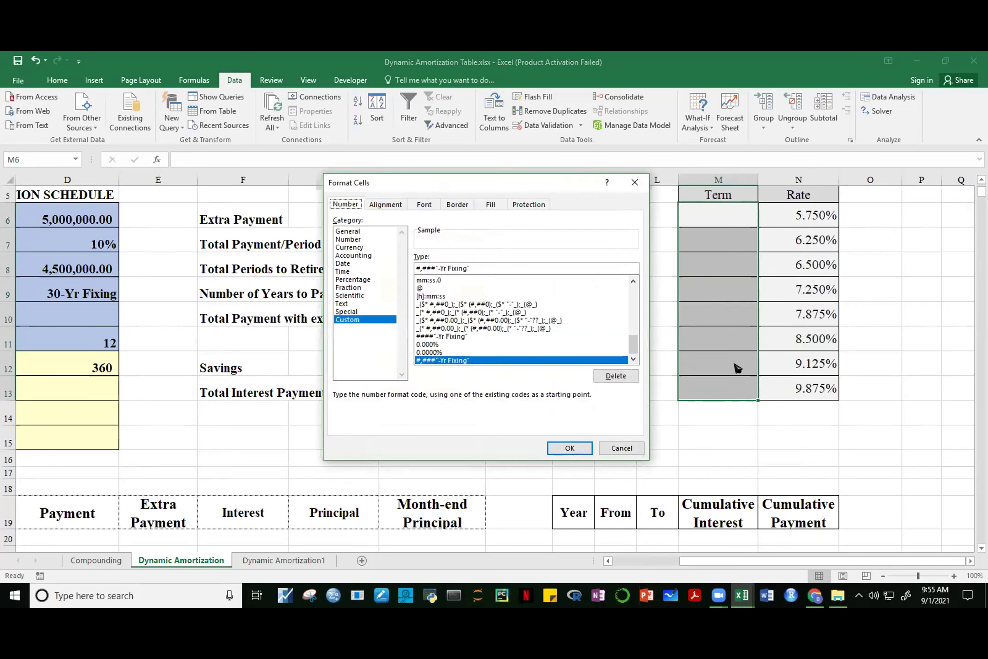
{"action": "left_click", "coordinate": [353, 231]}
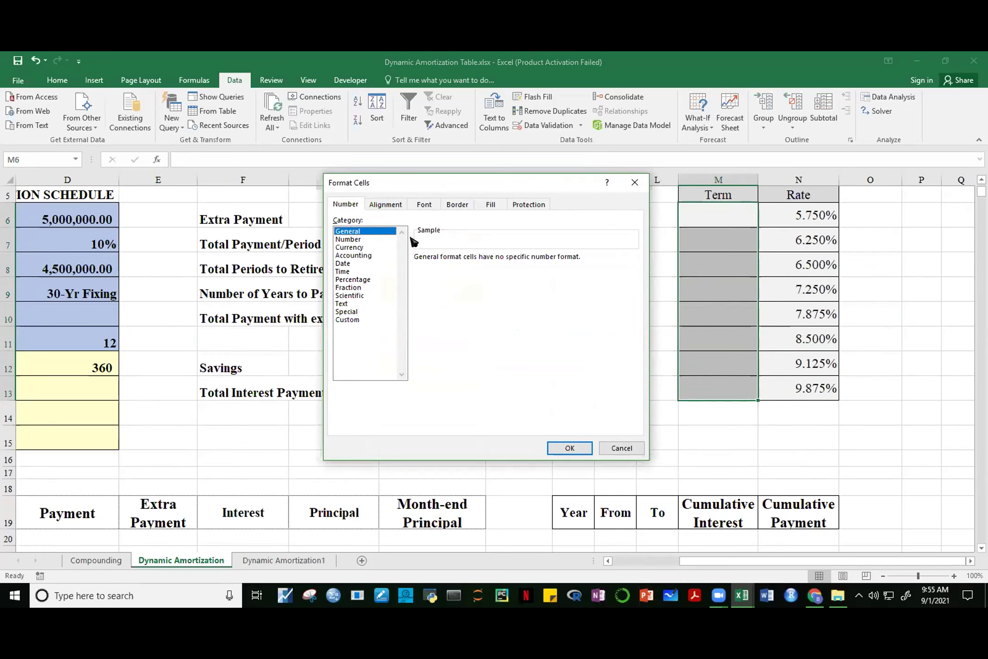
{"action": "left_click", "coordinate": [356, 319]}
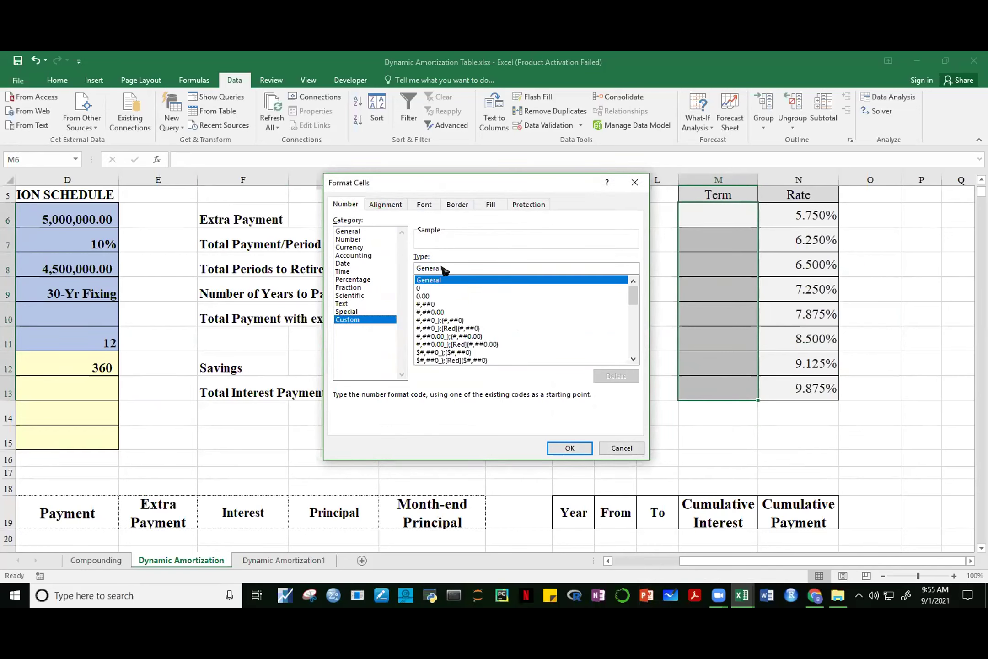
{"action": "left_click_drag", "start_coordinate": [442, 269], "coordinate": [384, 273]}
{"action": "type", "text": "#,###"}
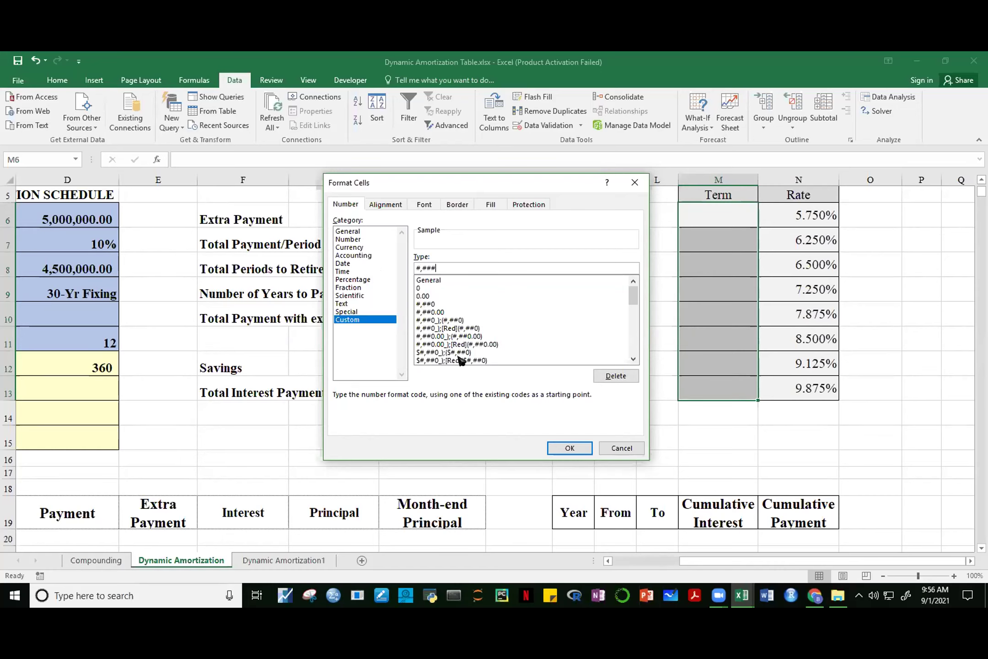
Look through the existing custom format codes and return to the beginning of the list
{"action": "left_click", "coordinate": [633, 359]}
{"action": "left_click", "coordinate": [633, 359]}
{"action": "left_click", "coordinate": [632, 359]}
{"action": "left_click", "coordinate": [633, 359]}
{"action": "left_click", "coordinate": [633, 359]}
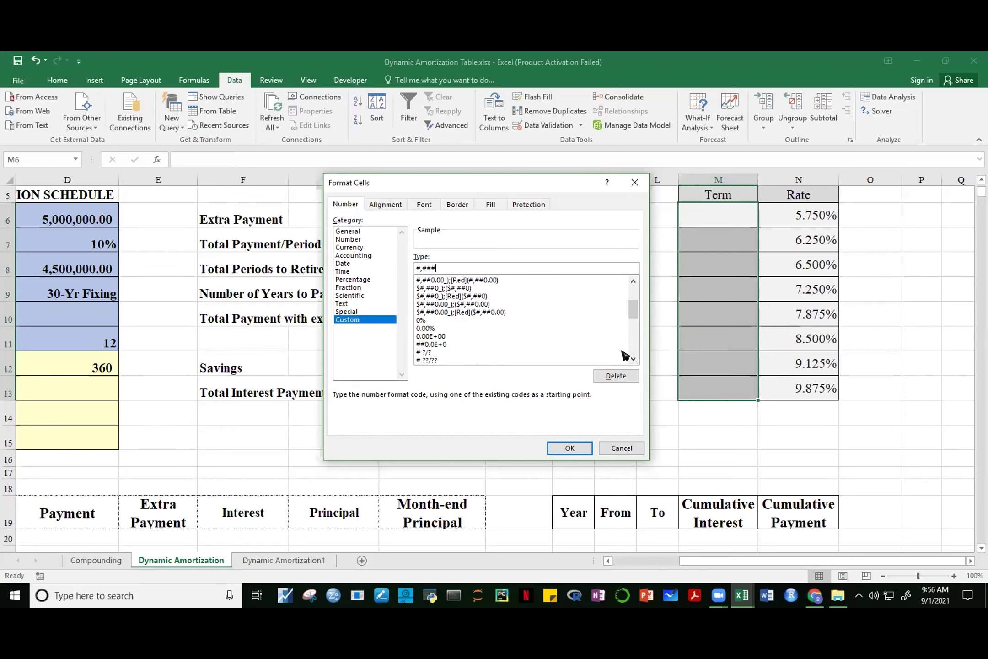
{"action": "left_click", "coordinate": [633, 359]}
{"action": "left_click", "coordinate": [633, 360]}
{"action": "left_click", "coordinate": [633, 359]}
{"action": "left_click", "coordinate": [633, 359]}
{"action": "left_click", "coordinate": [633, 359]}
{"action": "left_click", "coordinate": [632, 360]}
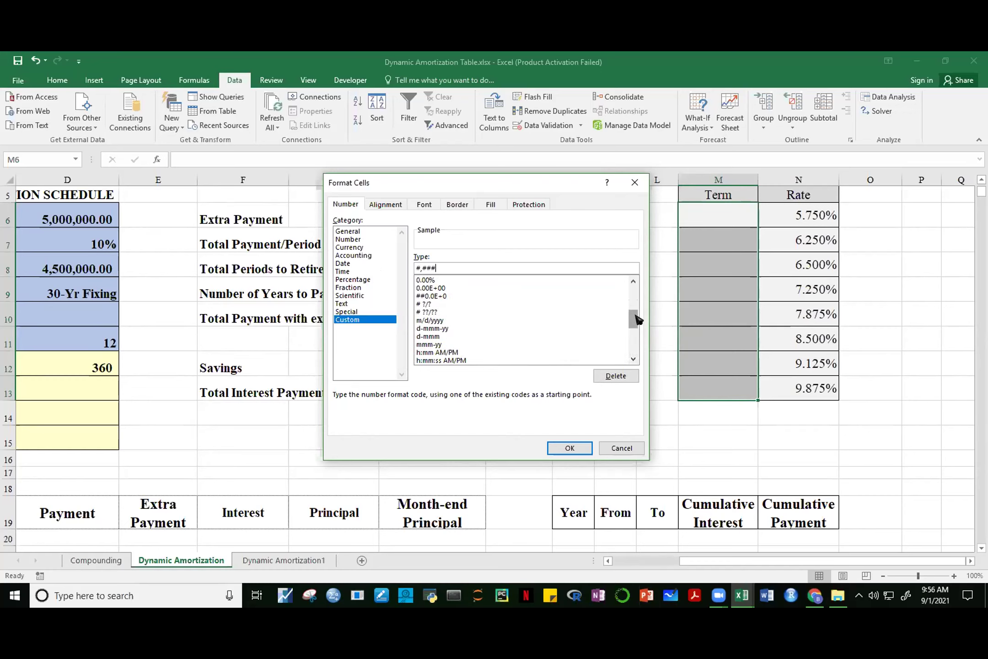
{"action": "left_click_drag", "start_coordinate": [634, 320], "coordinate": [633, 287]}
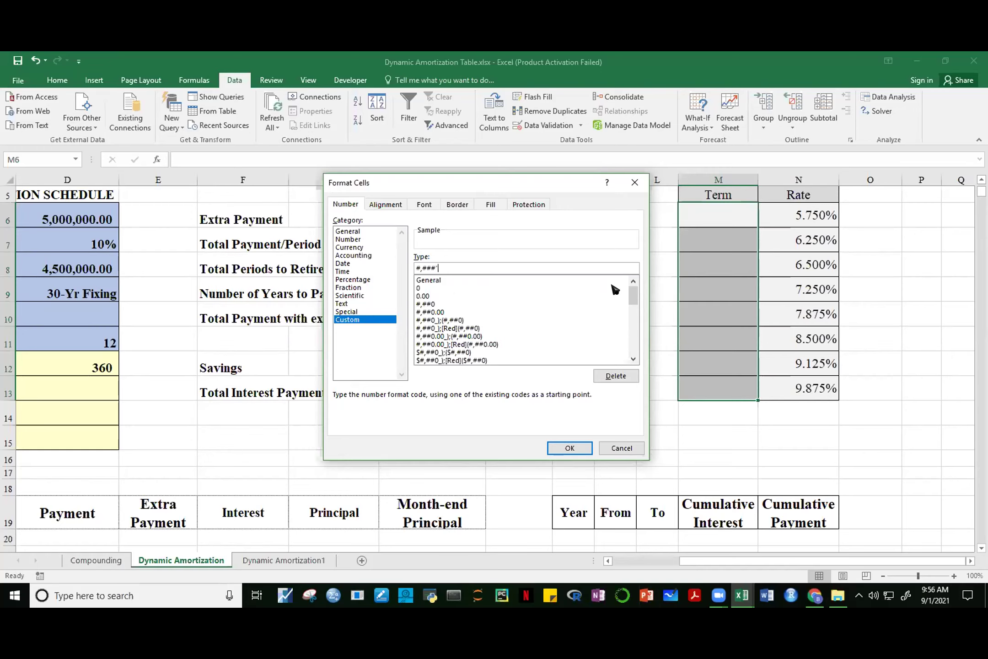
Complete the custom format code as #,###"-Yr Fixing" and apply it to M6:M13
{"action": "type", "text": "-"}
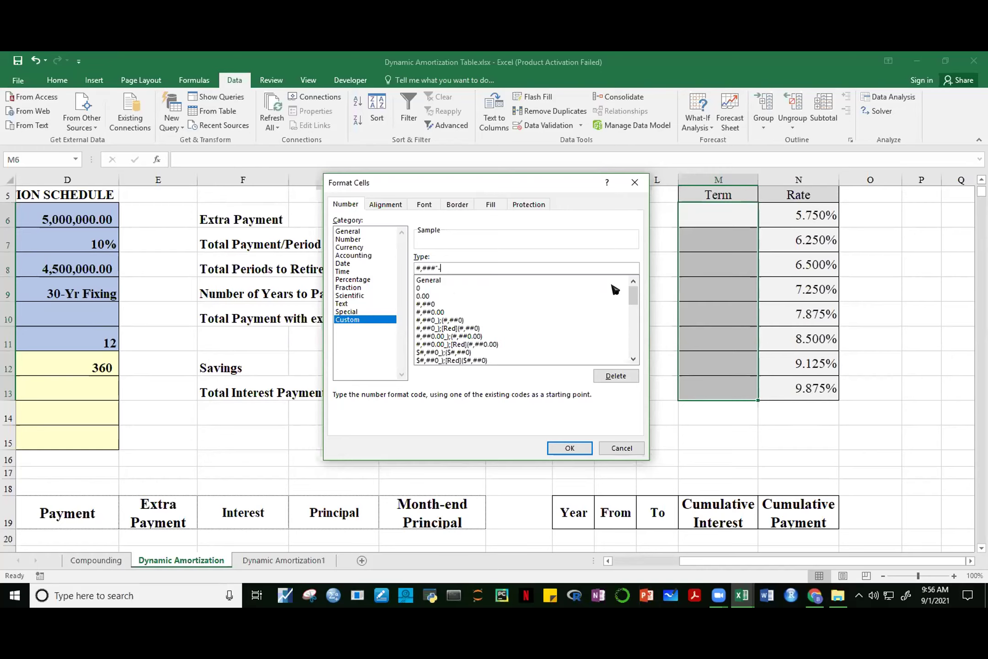
{"action": "type", "text": "Yr Fixing"}
{"action": "left_click", "coordinate": [571, 447]}
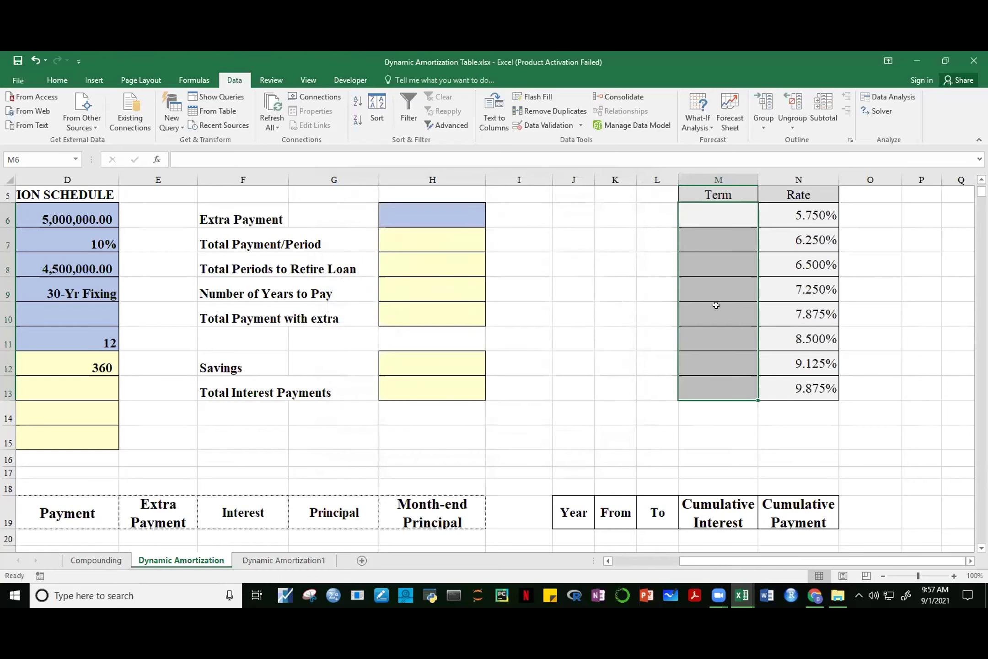
Enter the terms 1, 2, 5, 10, 15, 20, 25 and 30 as numbers in M6:M13
{"action": "left_click", "coordinate": [729, 213]}
{"action": "type", "text": "1"}
{"action": "key", "text": "Return"}
{"action": "type", "text": "2"}
{"action": "key", "text": "Return"}
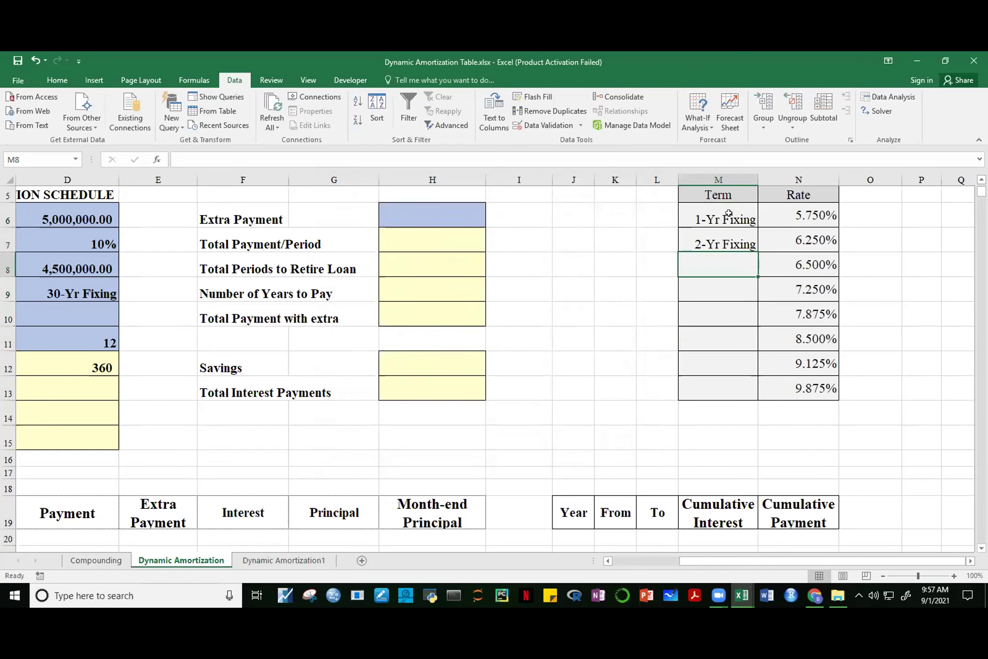
{"action": "type", "text": "5"}
{"action": "key", "text": "Return"}
{"action": "type", "text": "10"}
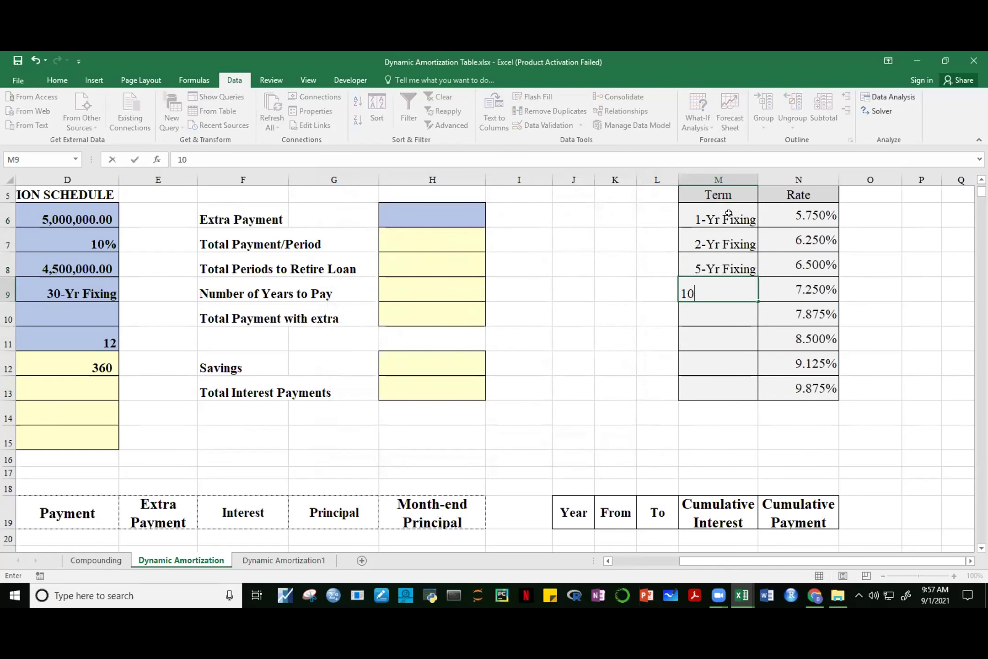
{"action": "key", "text": "Return"}
{"action": "type", "text": "15"}
{"action": "key", "text": "Return"}
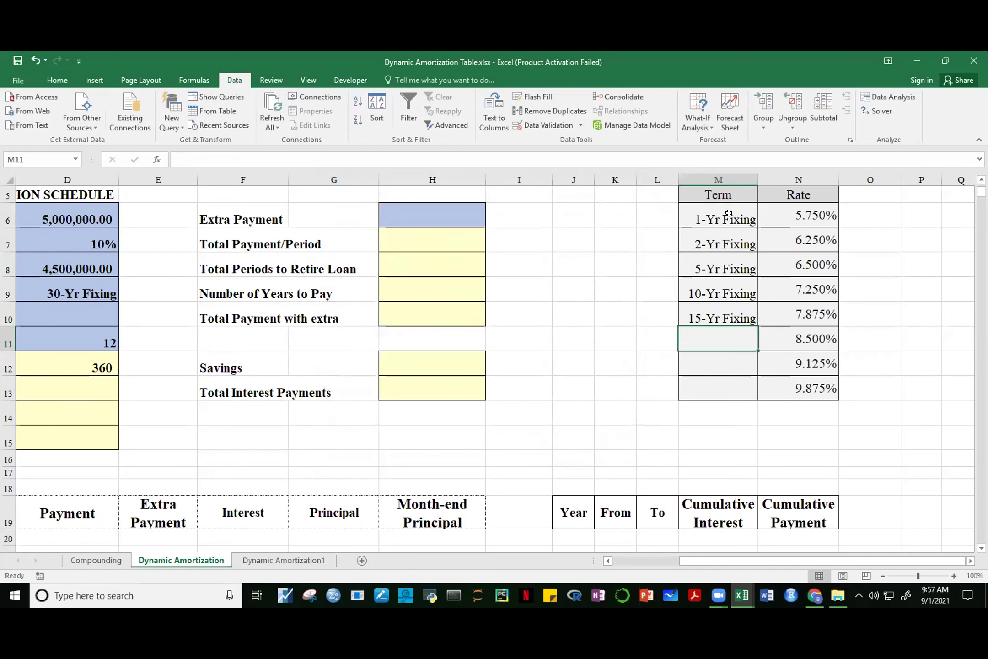
{"action": "type", "text": "20"}
{"action": "key", "text": "Return"}
{"action": "type", "text": "25"}
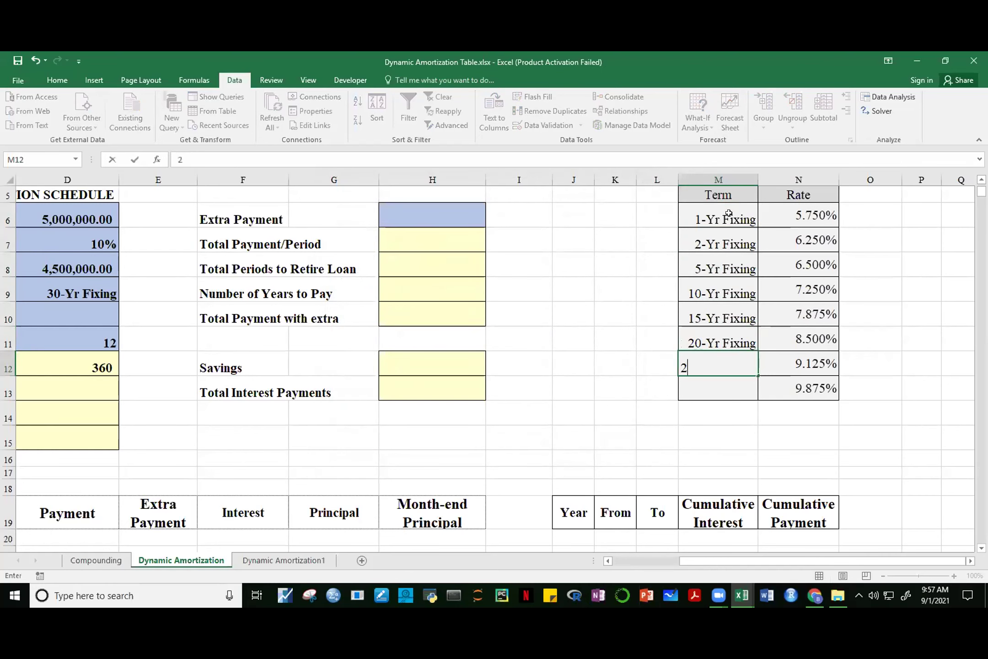
{"action": "key", "text": "Return"}
{"action": "type", "text": "30"}
{"action": "key", "text": "Return"}
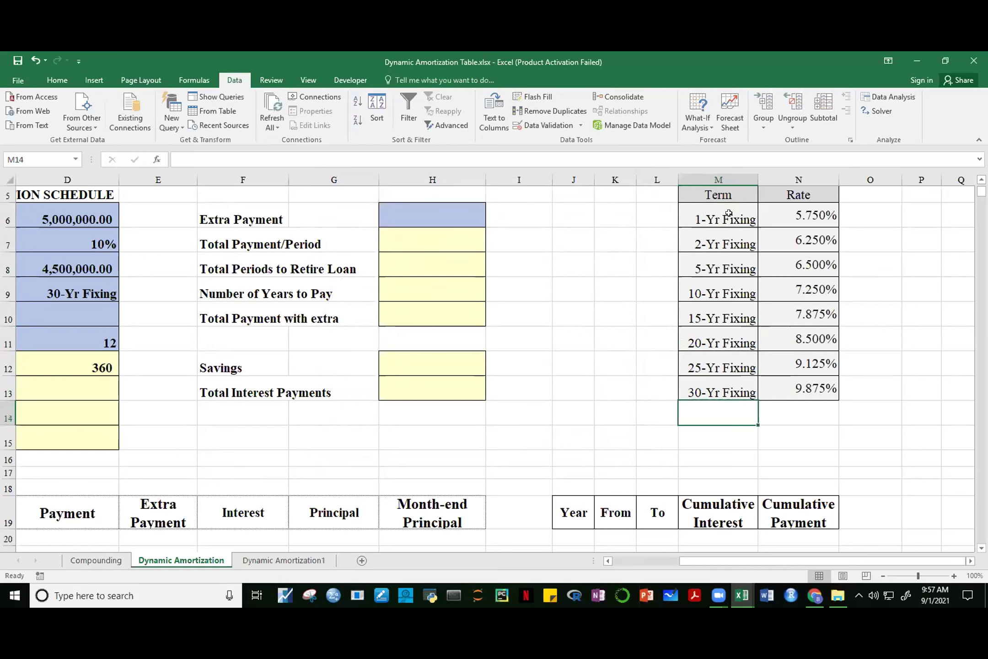
Check the numbers stored behind the fixing labels in the Term column, including M10 and M8
{"action": "left_click", "coordinate": [722, 270]}
{"action": "left_click", "coordinate": [722, 316]}
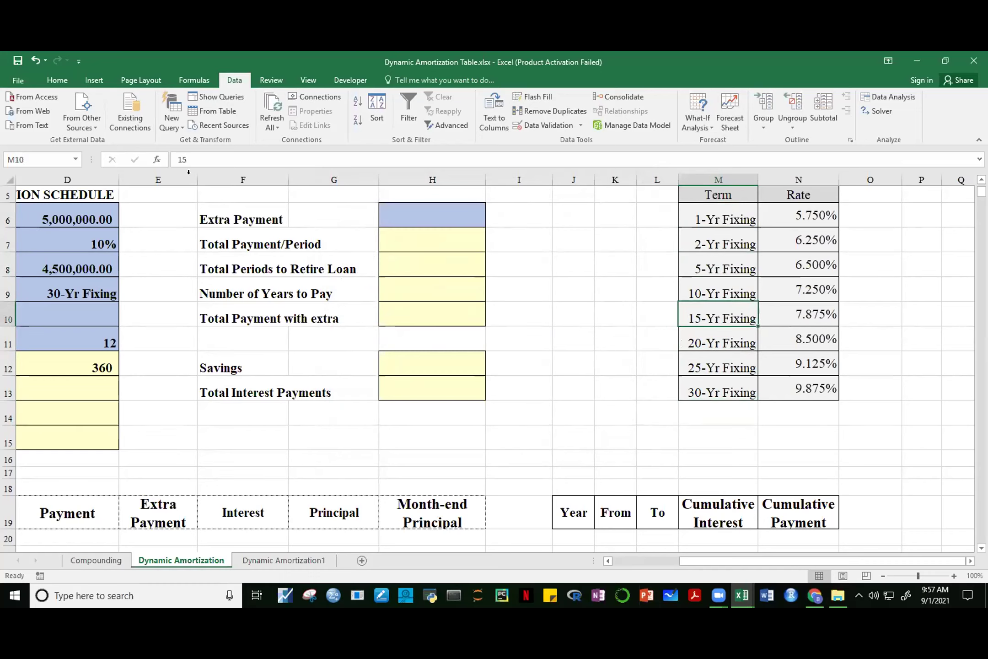
{"action": "key", "text": "Up"}
{"action": "key", "text": "Up"}
{"action": "key", "text": "Up"}
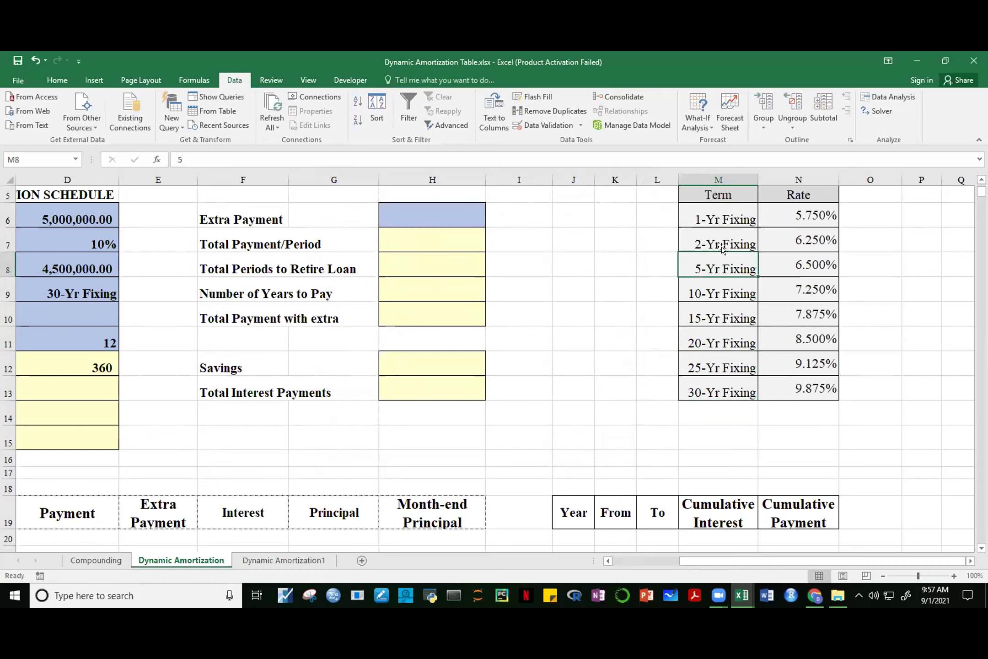
Choose 10-Yr Fixing for Term in D9
{"action": "left_click", "coordinate": [95, 293]}
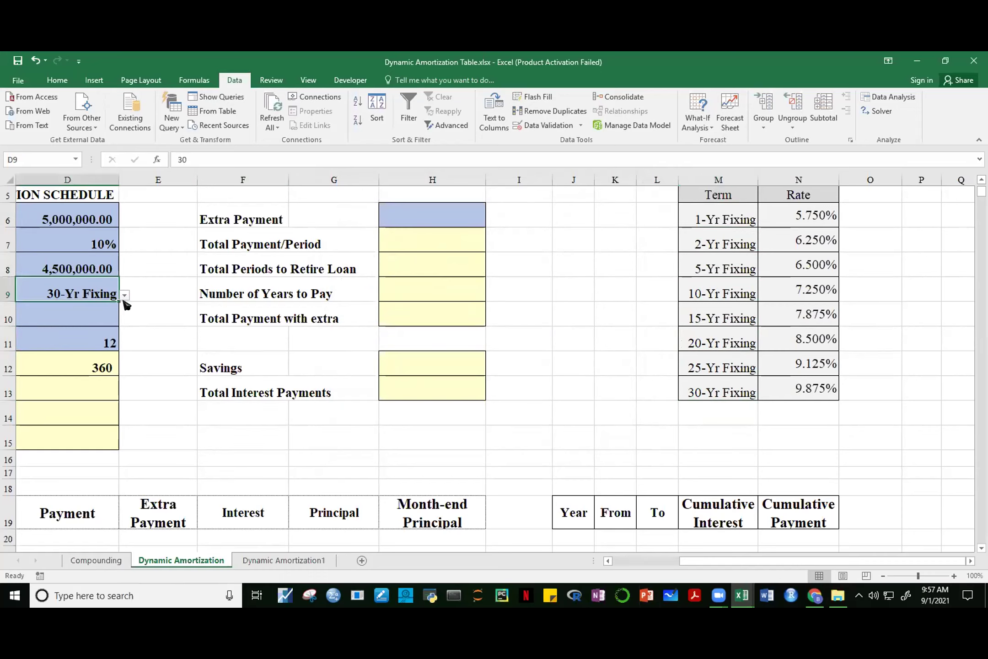
{"action": "left_click", "coordinate": [125, 296]}
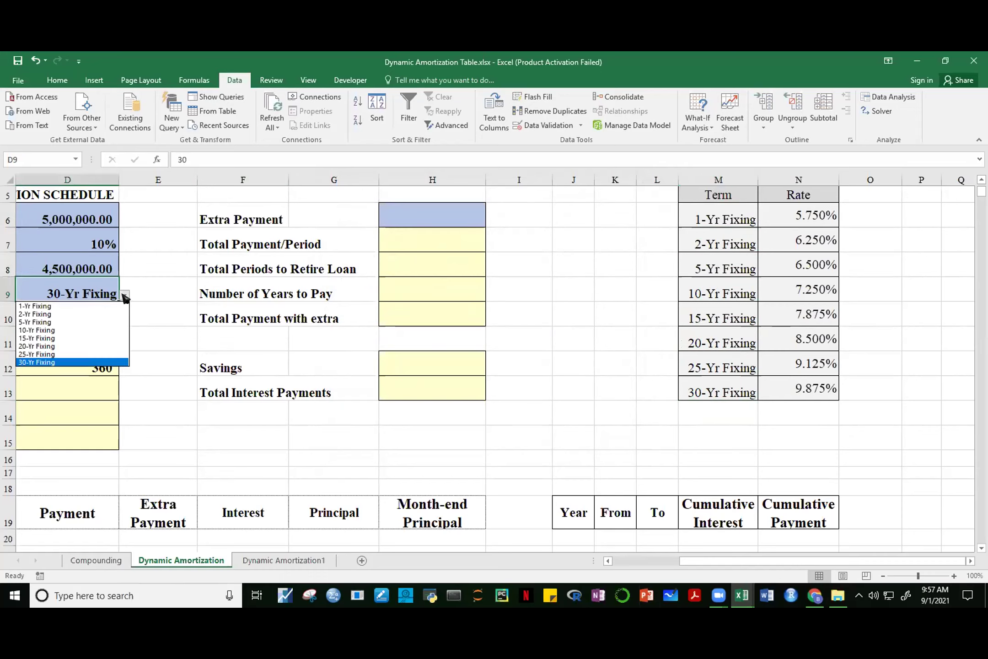
{"action": "left_click", "coordinate": [56, 325]}
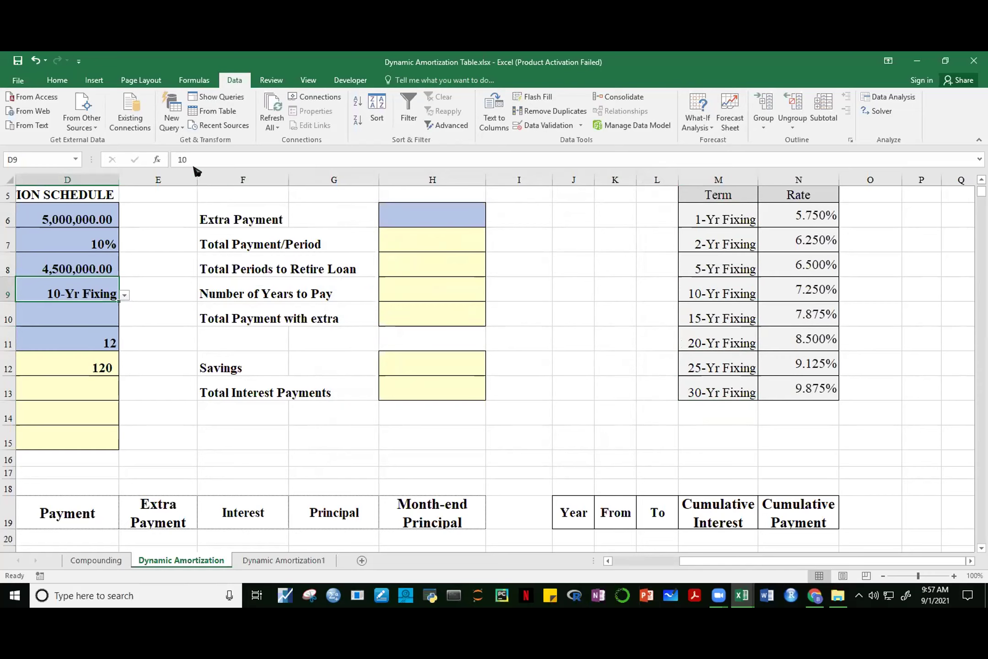
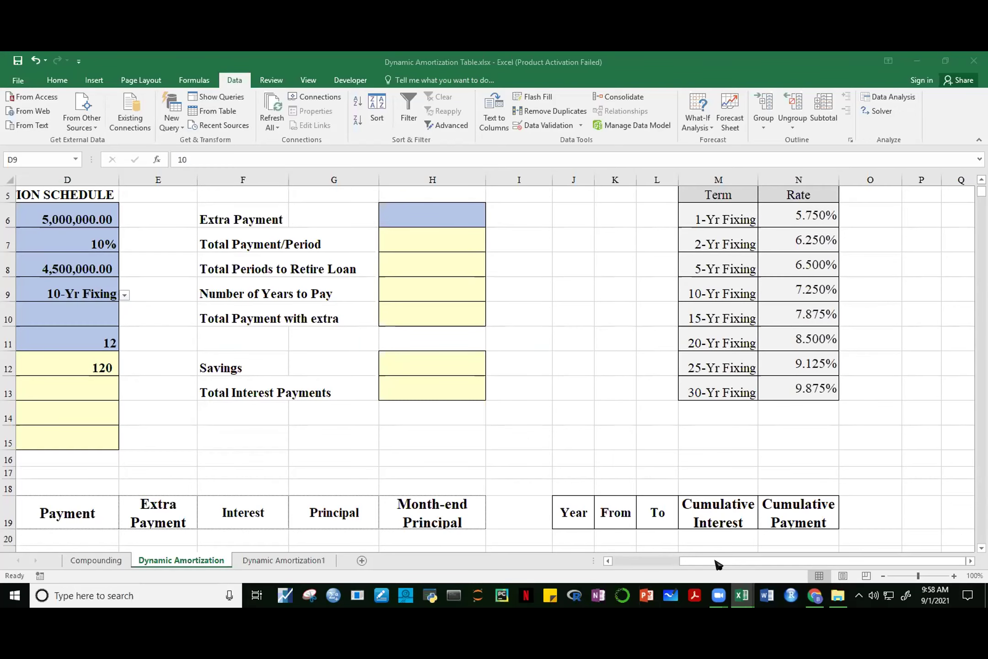
Choose 30-Yr Fixing for Term in D9
{"action": "left_click_drag", "start_coordinate": [707, 563], "coordinate": [566, 571]}
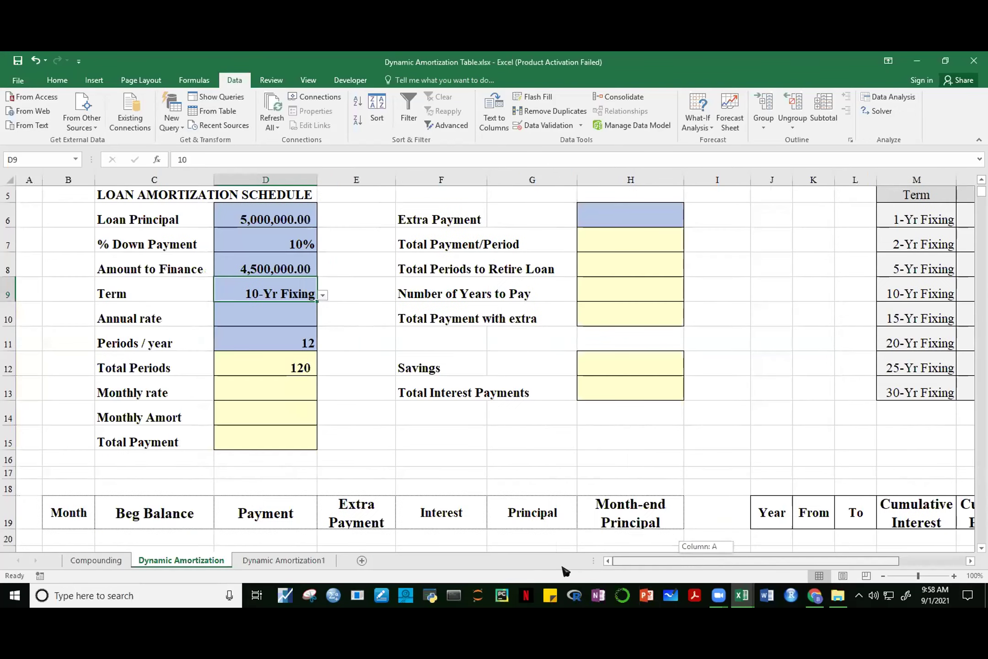
{"action": "left_click", "coordinate": [323, 295]}
{"action": "left_click", "coordinate": [256, 363]}
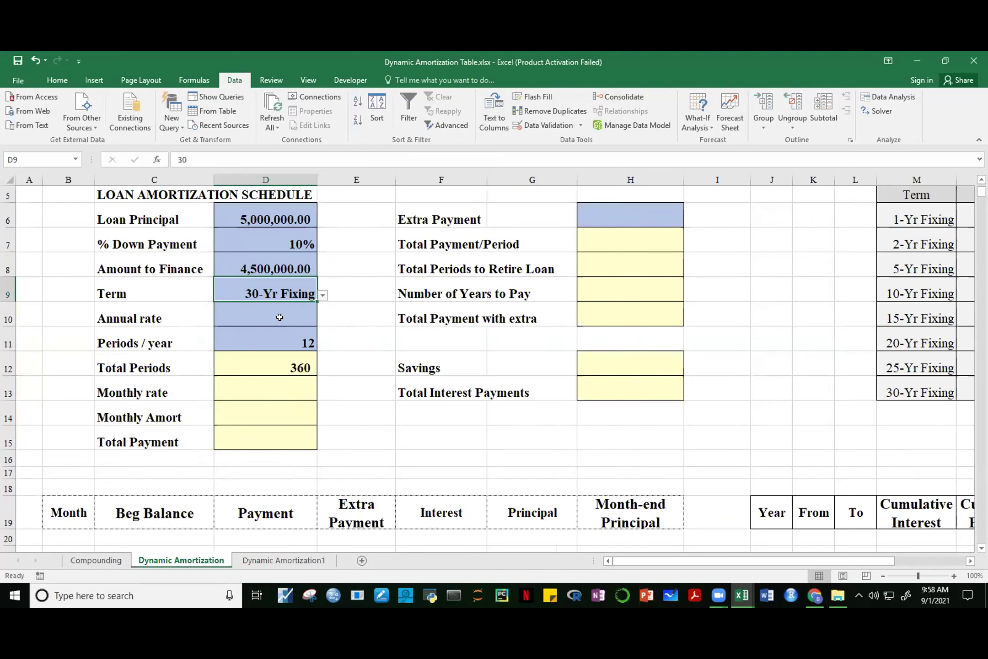
Review the Rate column beside the terms and choose 20-Yr Fixing for Term in D9
{"action": "left_click_drag", "start_coordinate": [783, 563], "coordinate": [850, 563]}
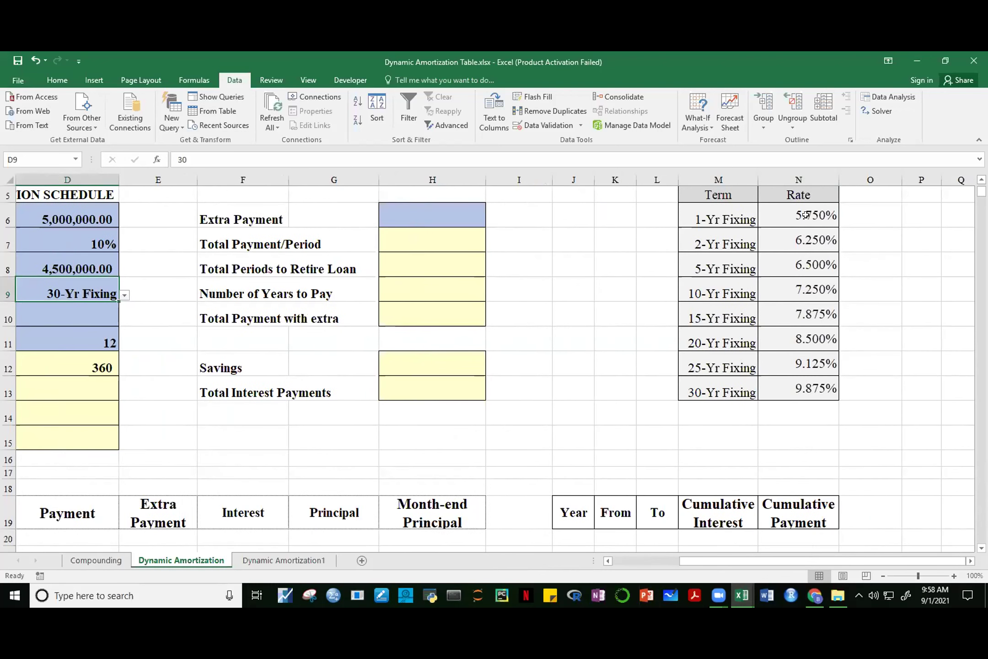
{"action": "left_click_drag", "start_coordinate": [721, 563], "coordinate": [646, 563]}
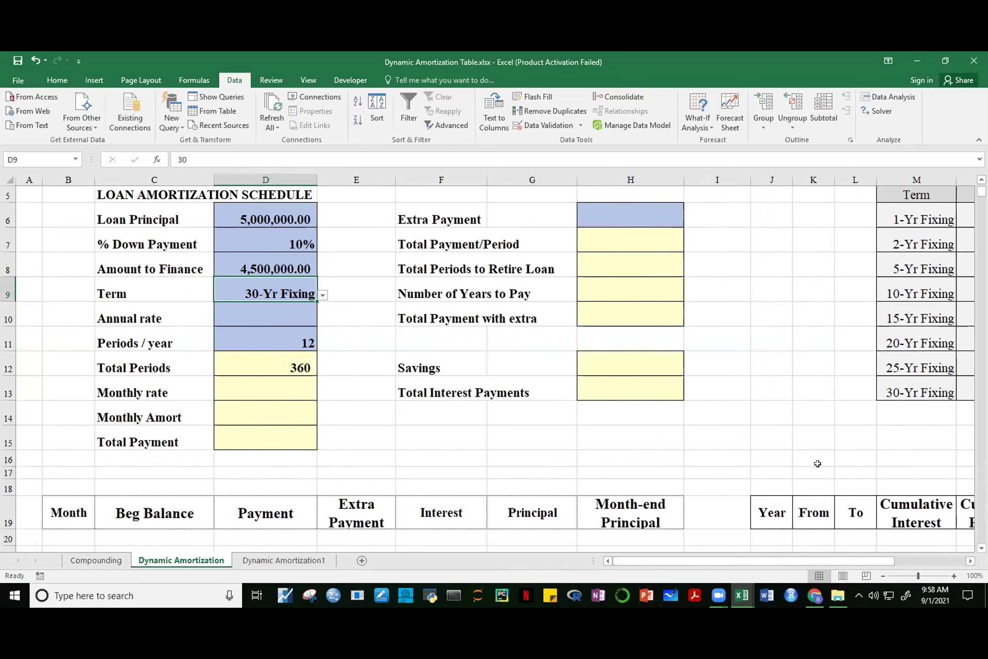
{"action": "left_click", "coordinate": [285, 311]}
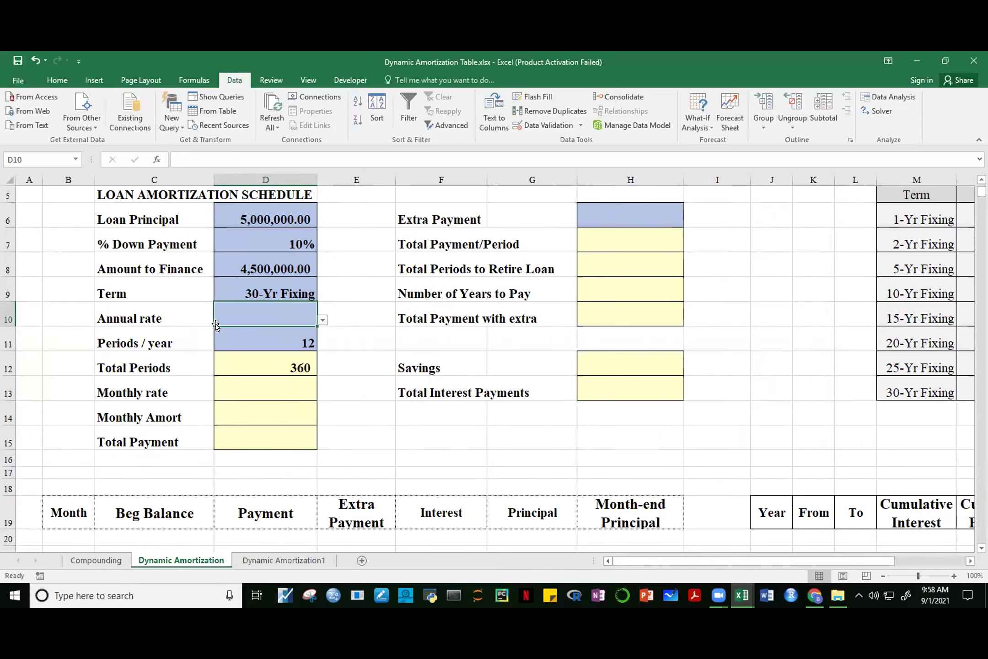
{"action": "left_click", "coordinate": [274, 290]}
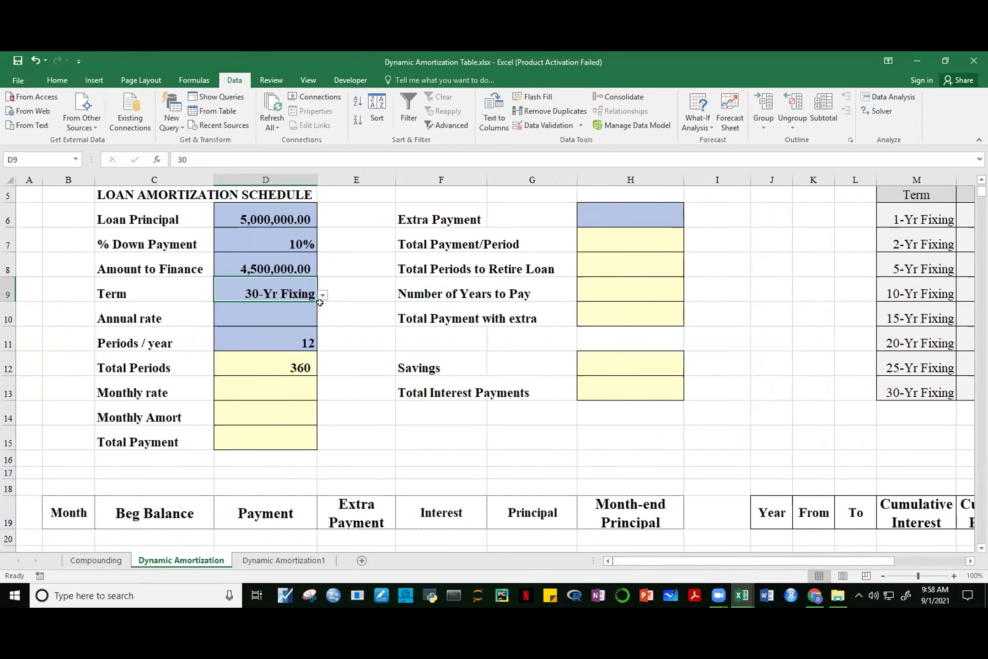
{"action": "left_click", "coordinate": [323, 295]}
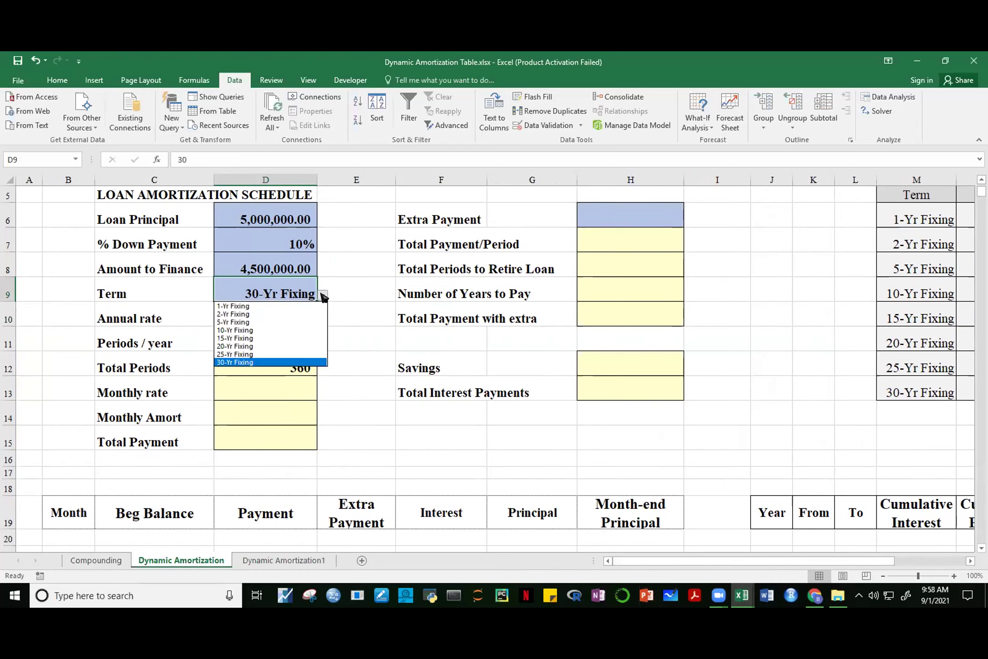
{"action": "left_click", "coordinate": [254, 347]}
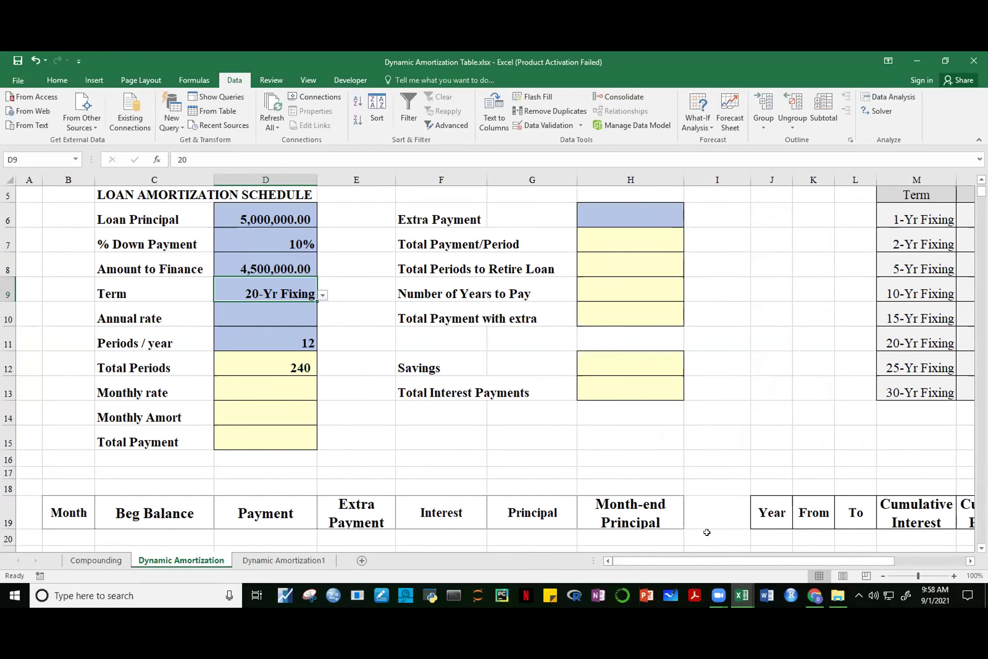
{"action": "left_click_drag", "start_coordinate": [735, 560], "coordinate": [927, 340]}
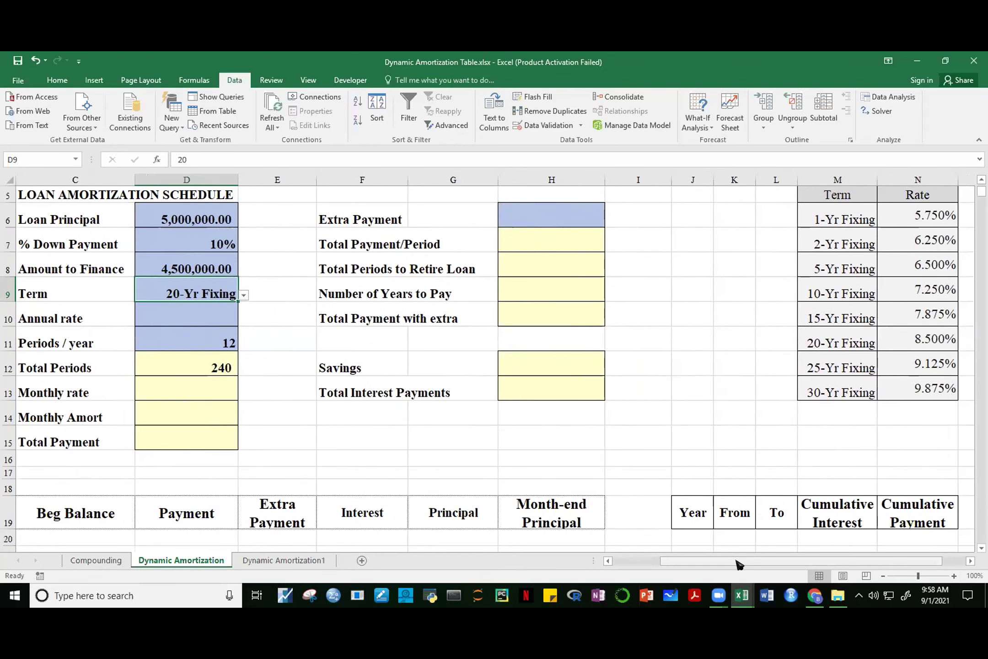
{"action": "left_click_drag", "start_coordinate": [739, 565], "coordinate": [631, 563]}
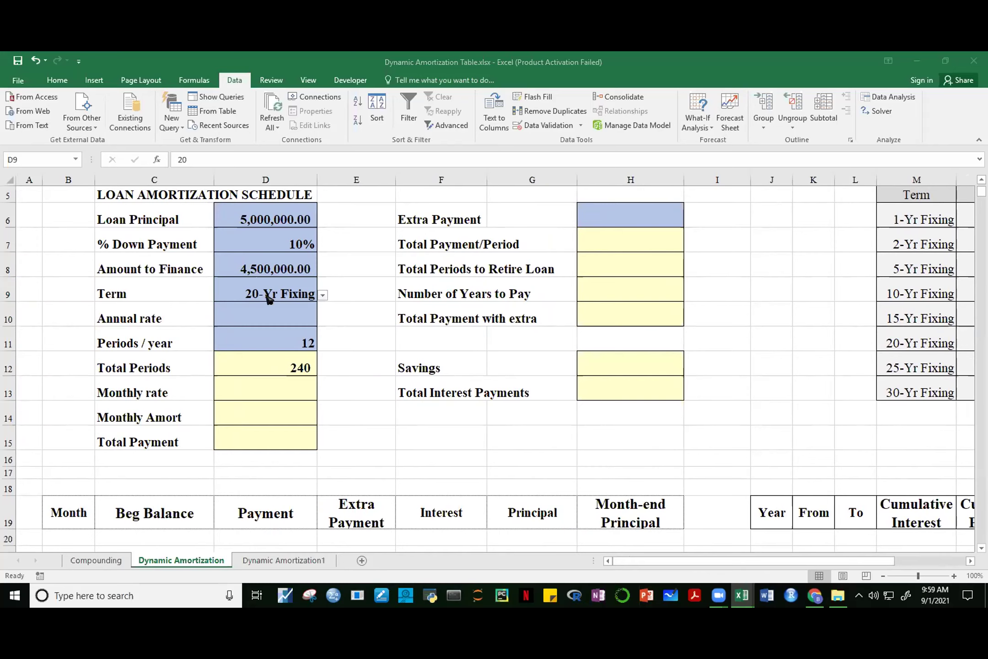
{"action": "left_click", "coordinate": [803, 561]}
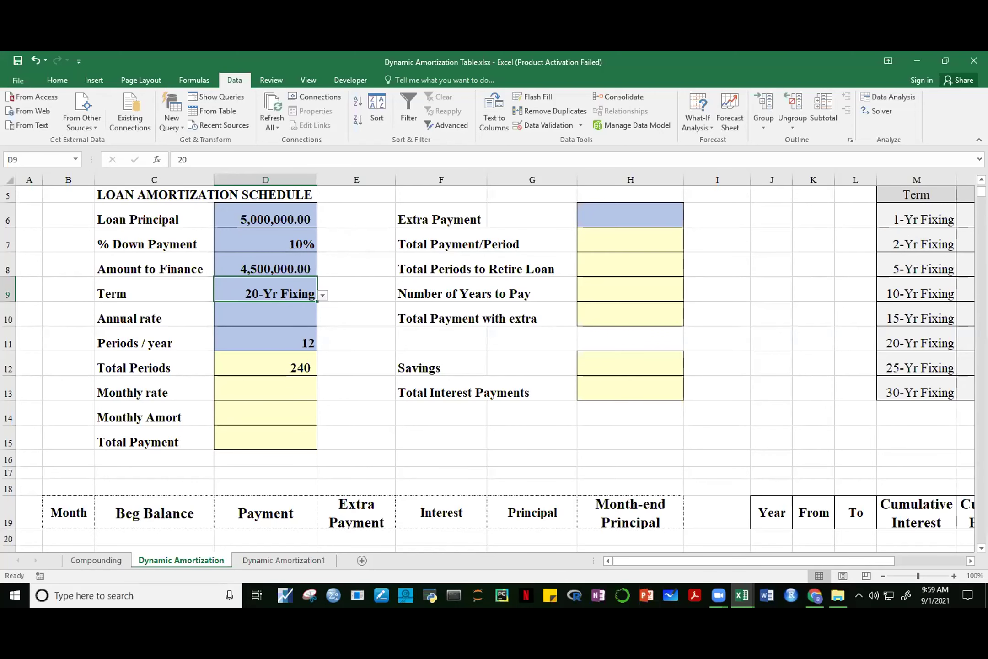
Remove the list validation from the Annual rate cell D10 so it allows any value
{"action": "left_click", "coordinate": [970, 561]}
{"action": "left_click", "coordinate": [970, 561]}
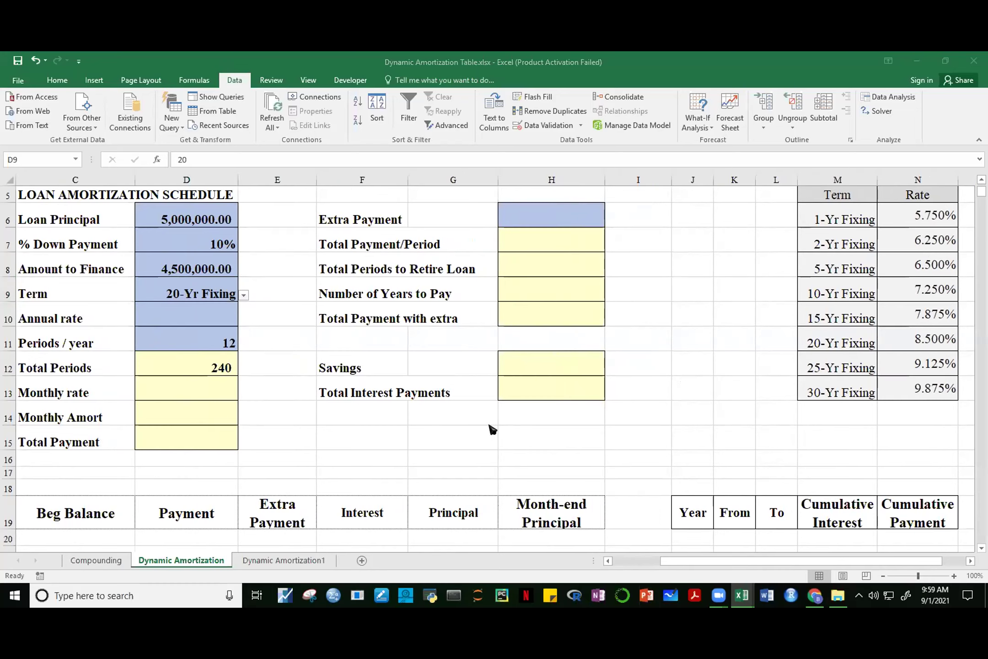
{"action": "left_click", "coordinate": [177, 311]}
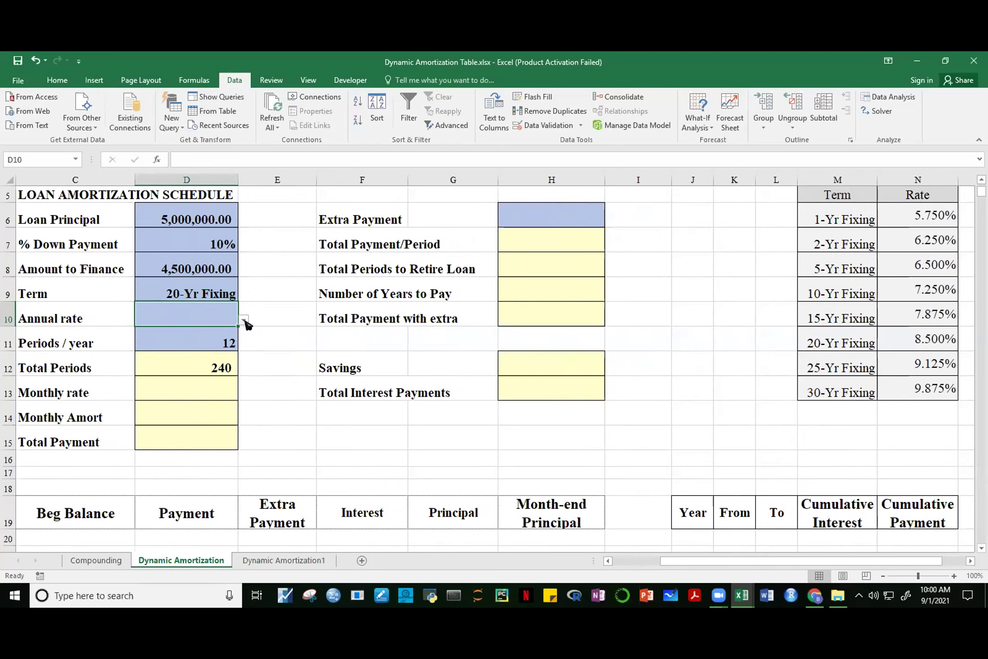
{"action": "left_click", "coordinate": [245, 322]}
{"action": "left_click", "coordinate": [204, 310]}
{"action": "left_click", "coordinate": [580, 125]}
{"action": "left_click", "coordinate": [575, 140]}
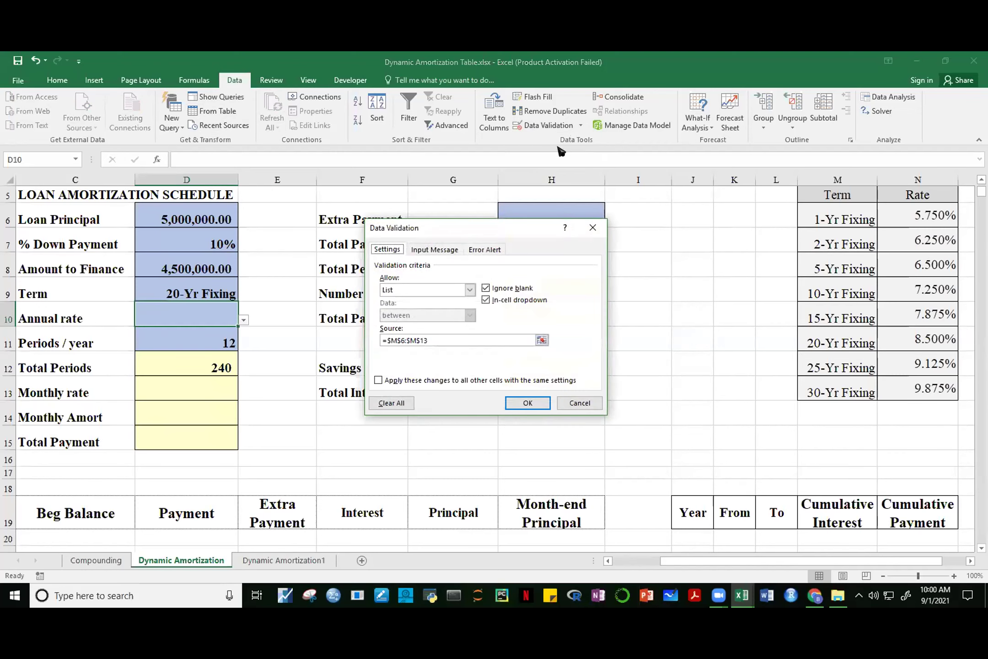
{"action": "left_click", "coordinate": [470, 290]}
{"action": "left_click", "coordinate": [442, 301]}
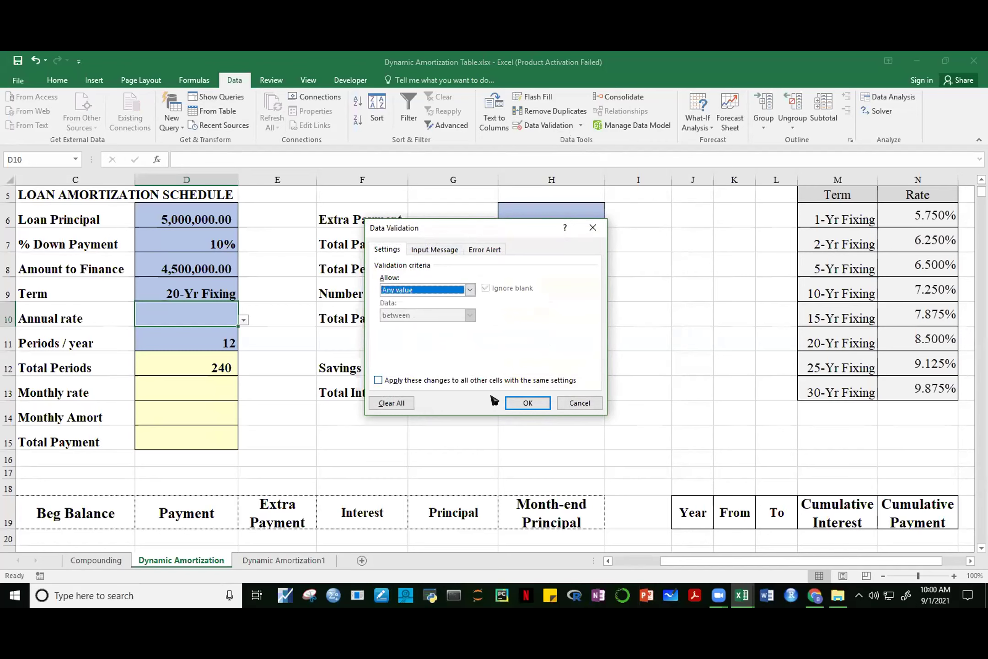
{"action": "left_click", "coordinate": [527, 402]}
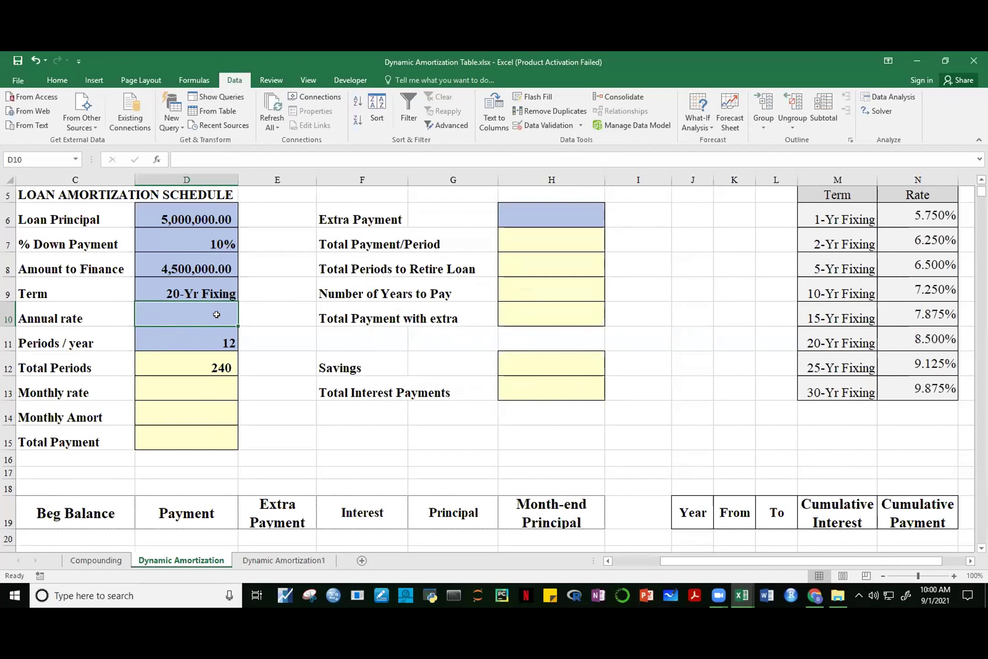
{"action": "type", "text": "=IF("}
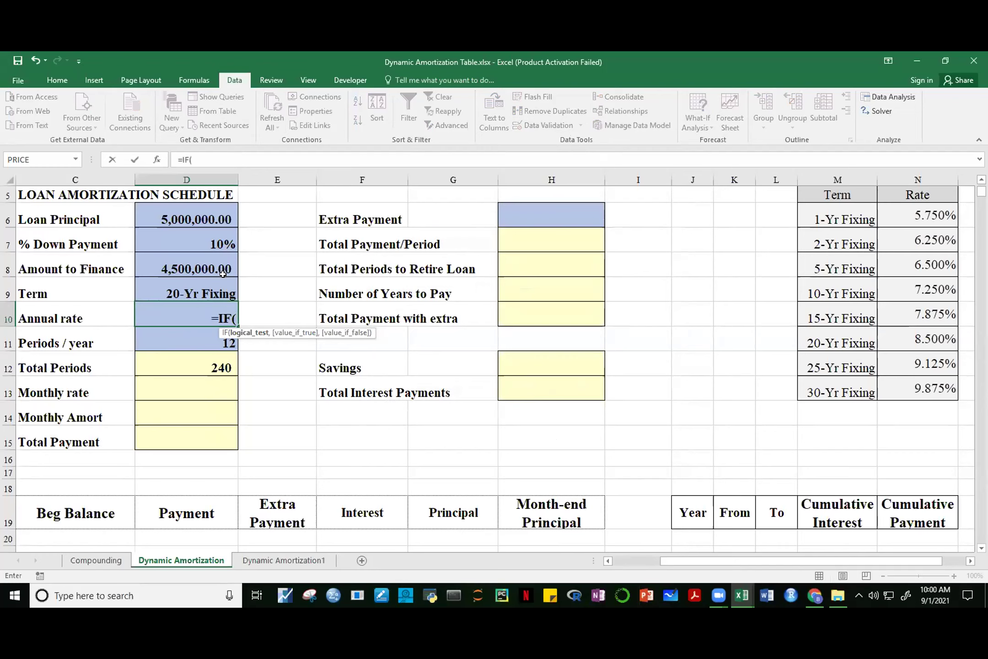
{"action": "left_click", "coordinate": [211, 283]}
{"action": "type", "text": ","}
{"action": "key", "text": "BackSpace"}
{"action": "type", "text": "="}
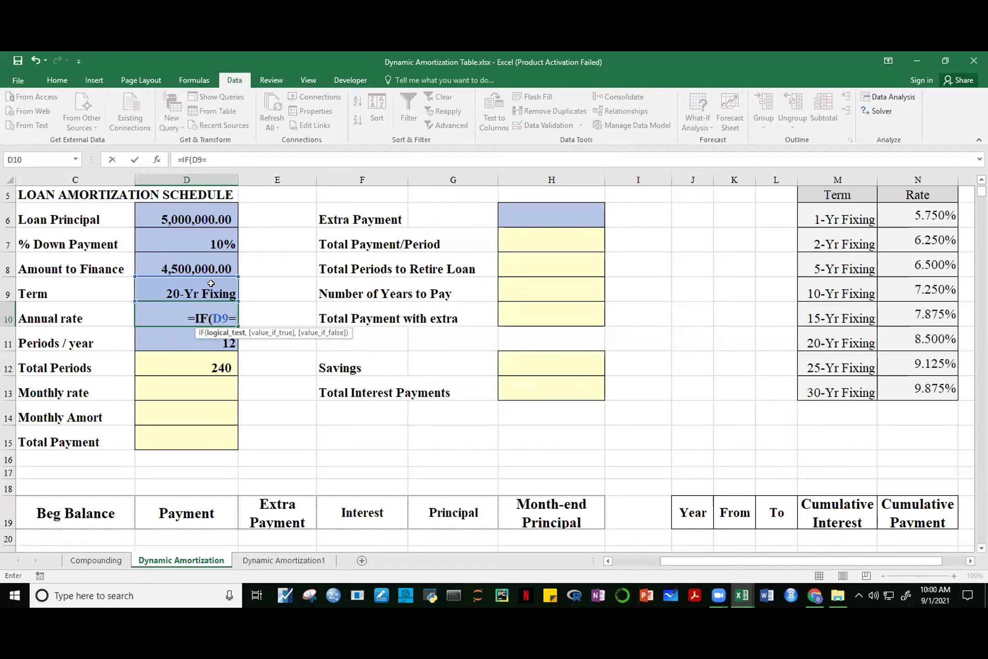
{"action": "left_click", "coordinate": [832, 217]}
{"action": "type", "text": ","}
{"action": "left_click", "coordinate": [931, 213]}
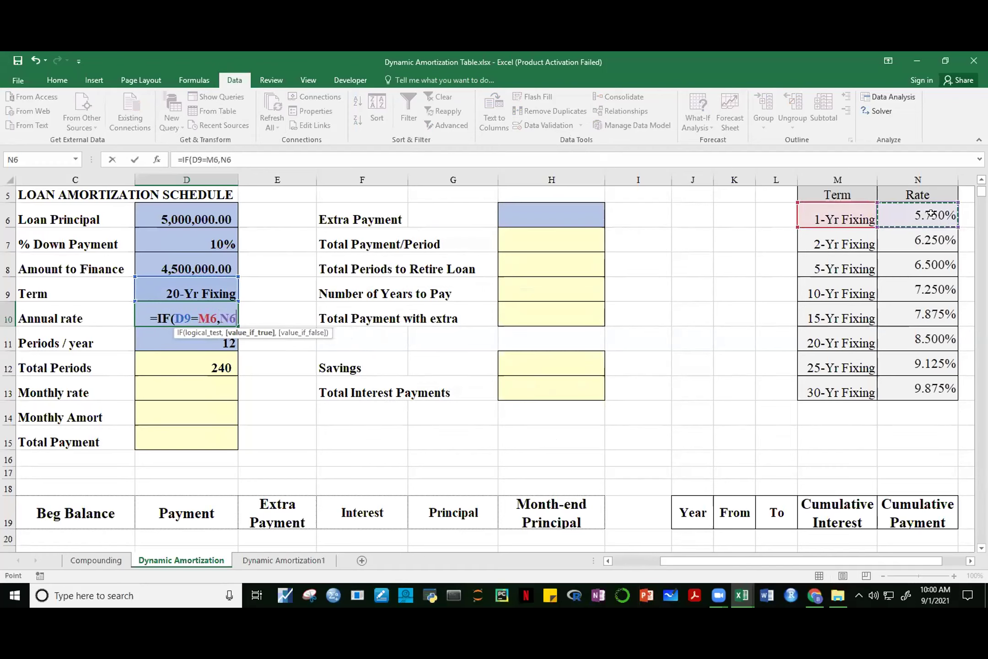
{"action": "type", "text": ","}
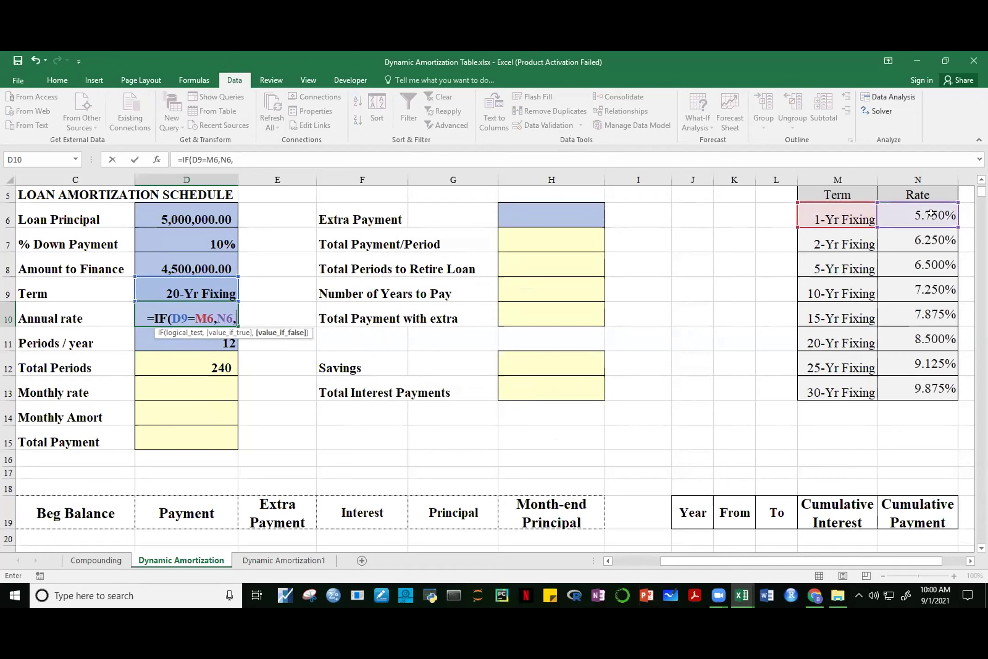
{"action": "type", "text": "IF("}
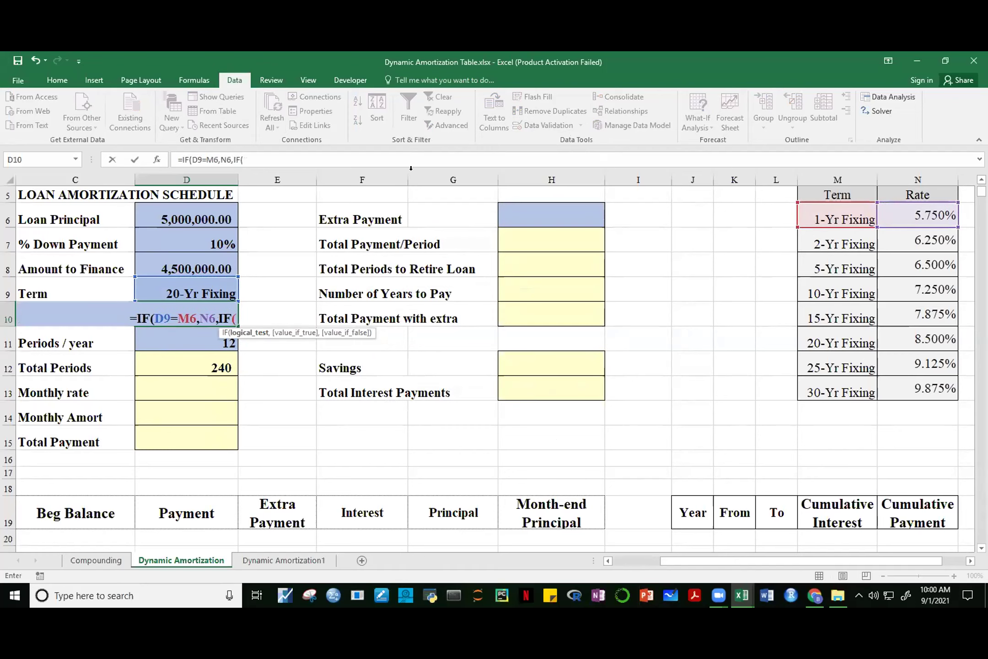
{"action": "left_click", "coordinate": [217, 283]}
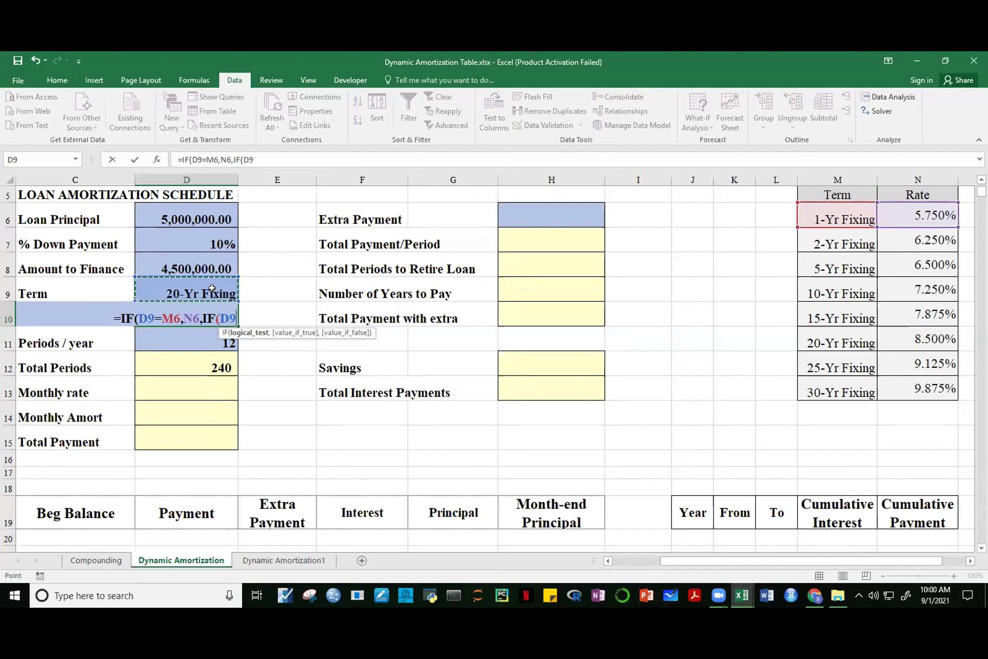
{"action": "type", "text": "="}
{"action": "left_click", "coordinate": [806, 245]}
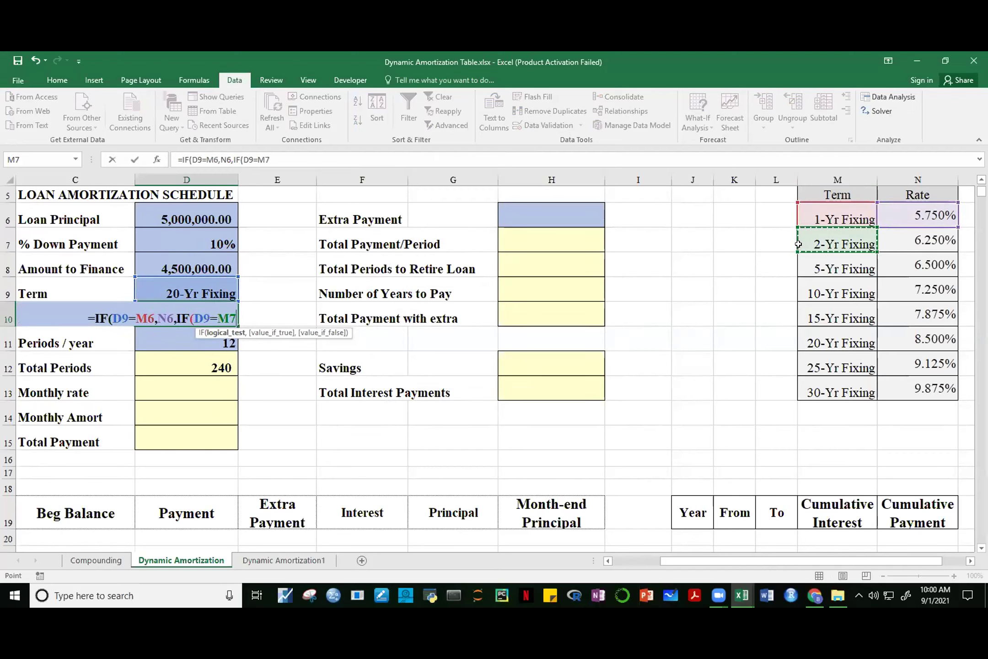
{"action": "type", "text": ","}
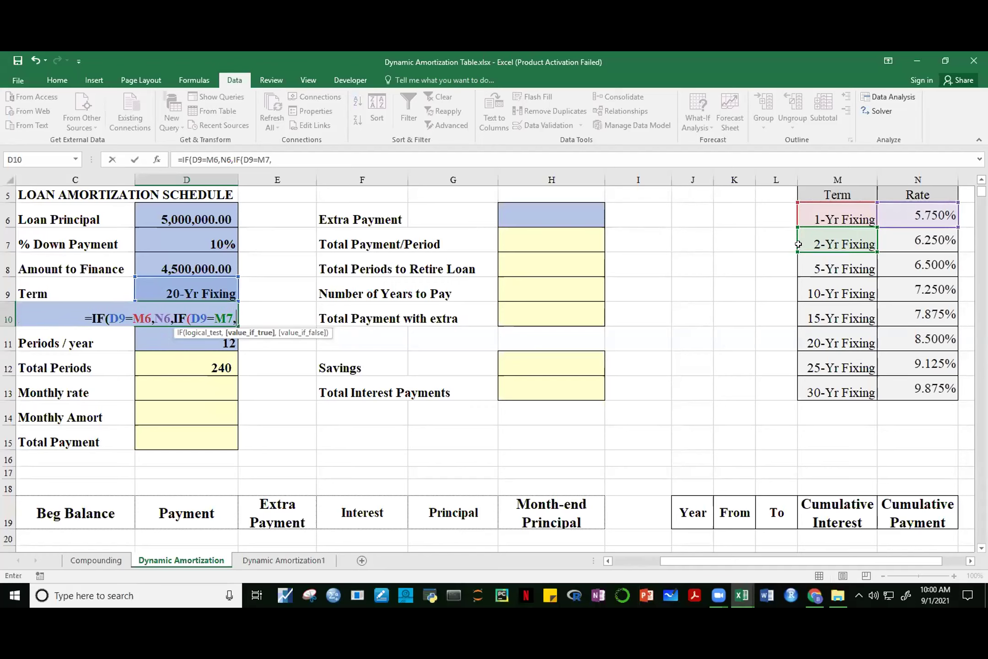
{"action": "left_click", "coordinate": [912, 242]}
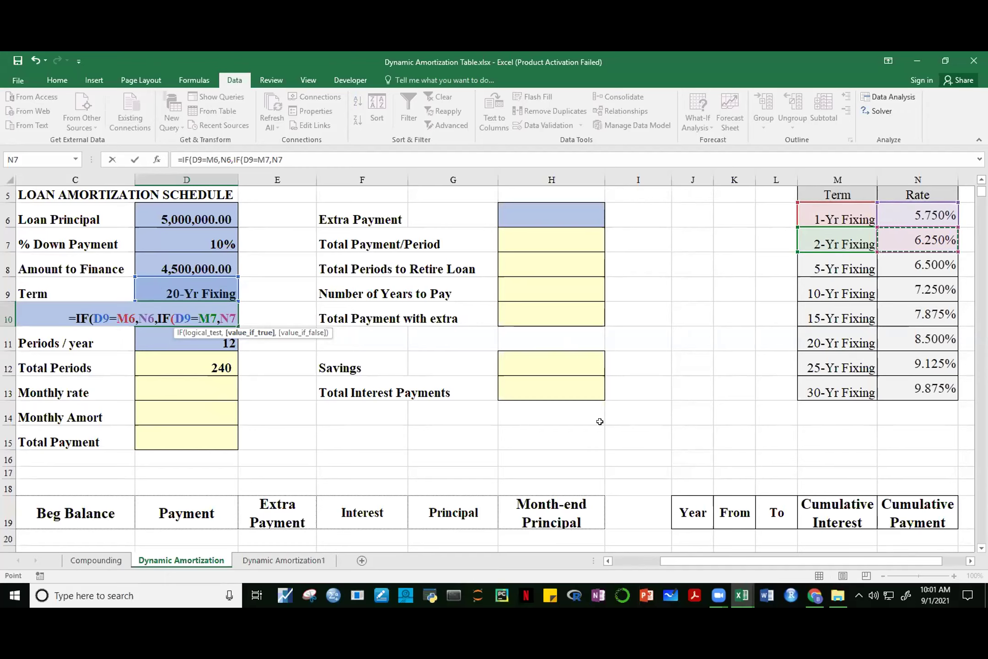
{"action": "key", "text": "BackSpace"}
{"action": "key", "text": "BackSpace"}
{"action": "key", "text": "BackSpace"}
{"action": "key", "text": "BackSpace"}
{"action": "key", "text": "BackSpace"}
{"action": "key", "text": "BackSpace"}
{"action": "key", "text": "BackSpace"}
{"action": "key", "text": "BackSpace"}
{"action": "key", "text": "BackSpace"}
{"action": "key", "text": "BackSpace"}
{"action": "key", "text": "BackSpace"}
{"action": "key", "text": "BackSpace"}
{"action": "key", "text": "BackSpace"}
{"action": "key", "text": "BackSpace"}
{"action": "key", "text": "BackSpace"}
{"action": "key", "text": "BackSpace"}
{"action": "key", "text": "BackSpace"}
{"action": "key", "text": "BackSpace"}
{"action": "key", "text": "BackSpace"}
{"action": "key", "text": "BackSpace"}
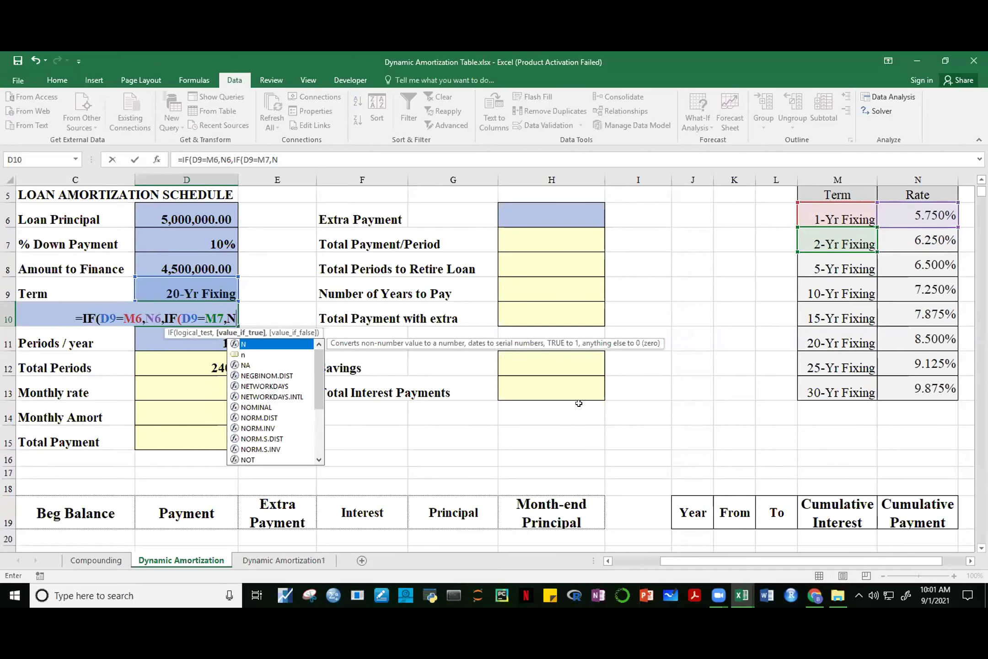
{"action": "key", "text": "Escape"}
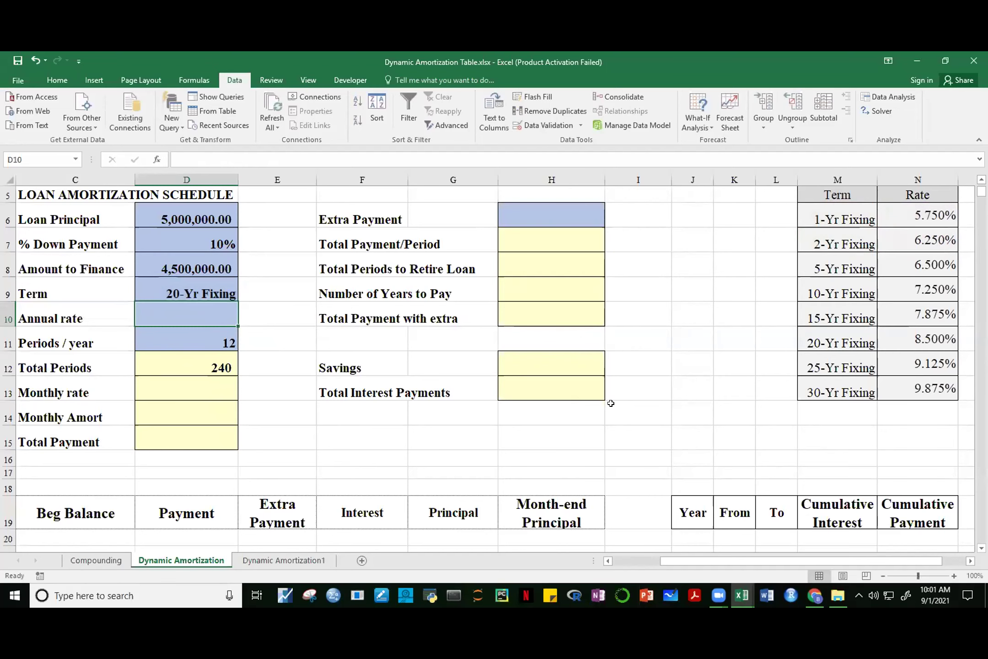
Examine the vertical layout of the Term values in M6:M13 and the Rate values in N6:N13
{"action": "left_click", "coordinate": [689, 410]}
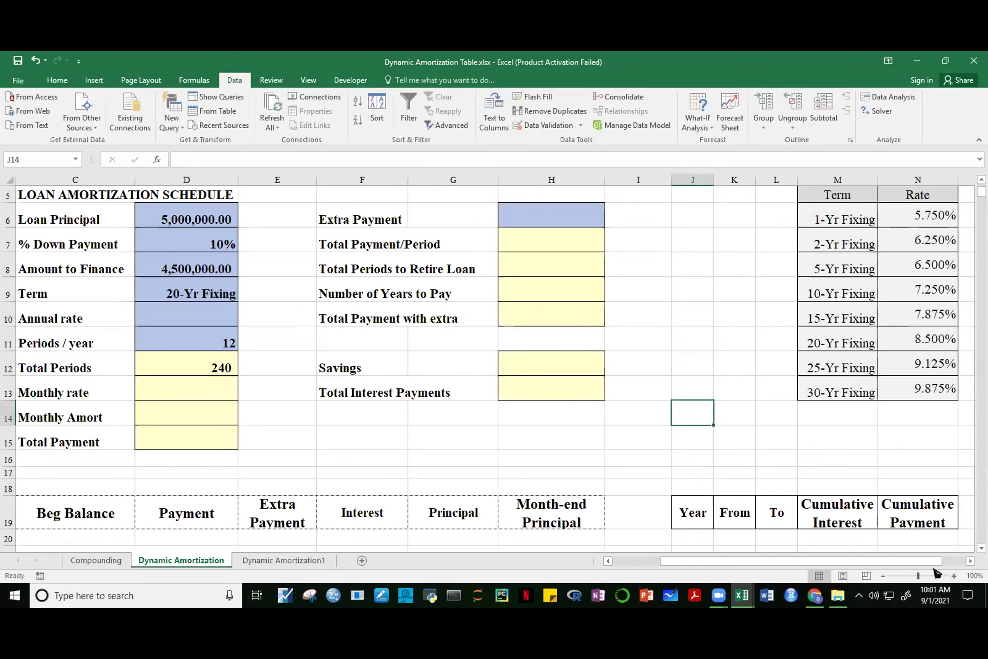
{"action": "left_click", "coordinate": [970, 561]}
{"action": "left_click_drag", "start_coordinate": [708, 227], "coordinate": [718, 384]}
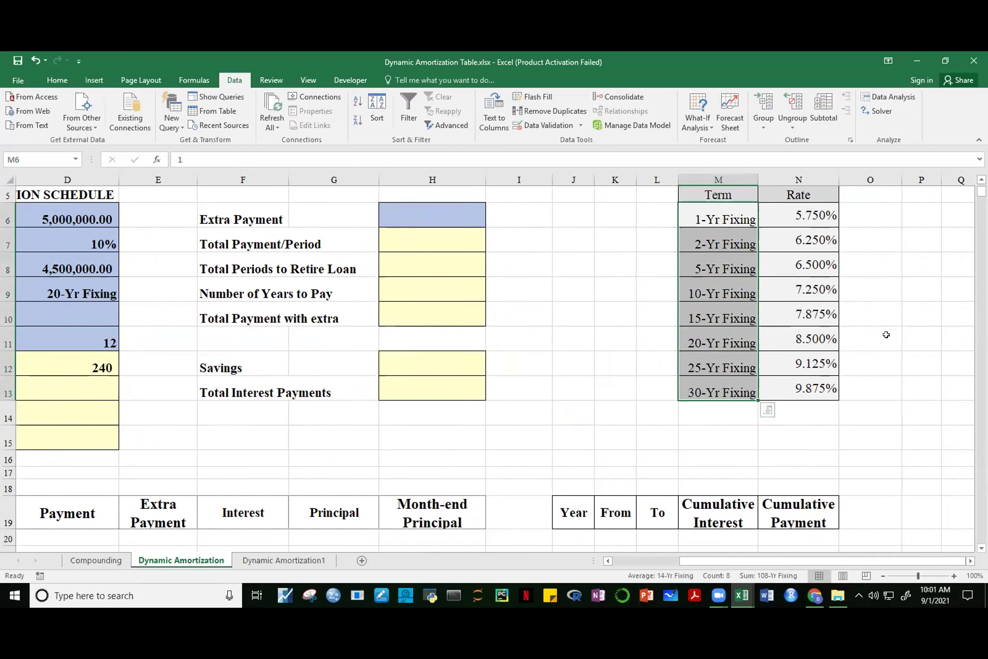
{"action": "left_click", "coordinate": [919, 332]}
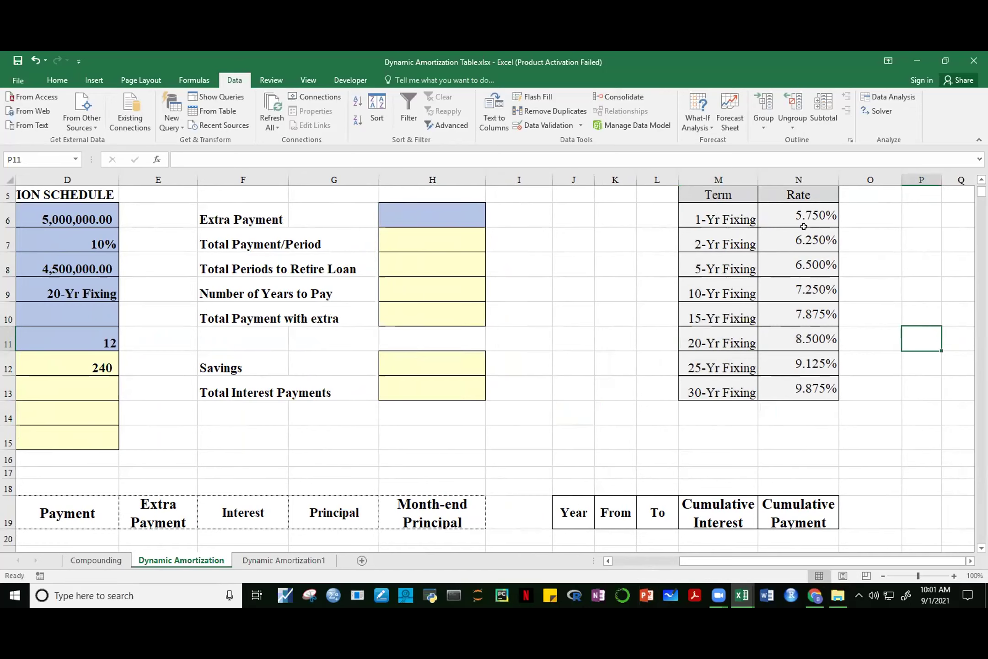
{"action": "left_click_drag", "start_coordinate": [813, 216], "coordinate": [808, 389]}
{"action": "left_click", "coordinate": [904, 313]}
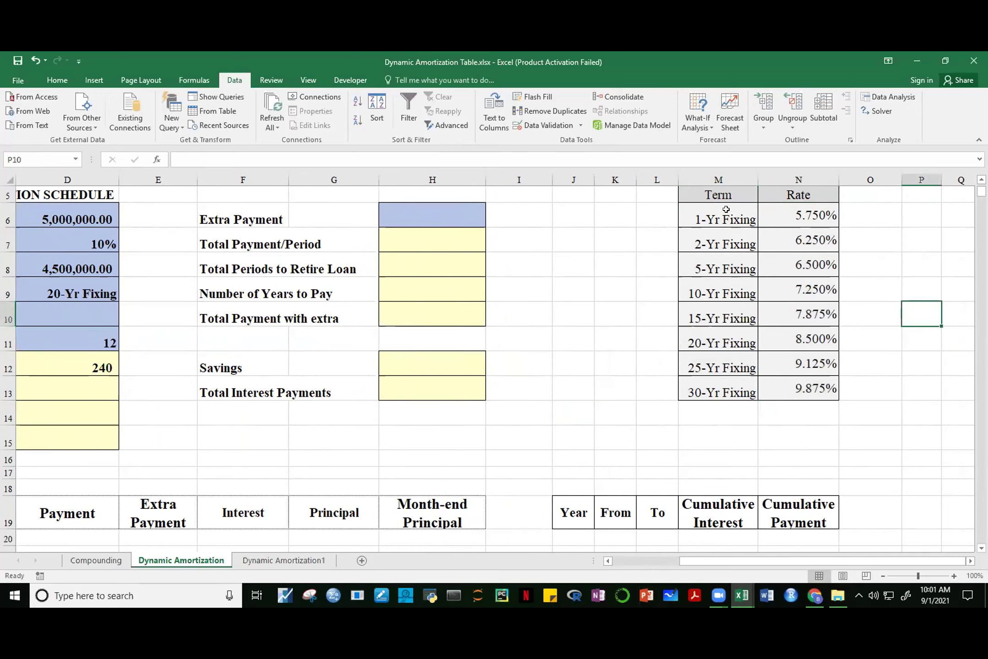
{"action": "left_click_drag", "start_coordinate": [721, 219], "coordinate": [727, 400]}
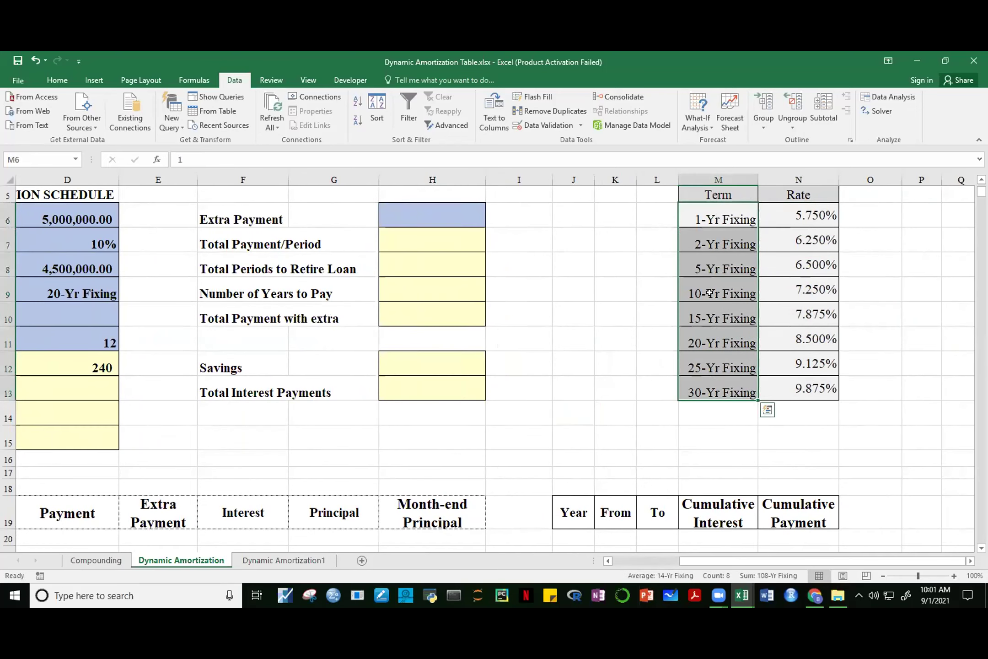
{"action": "left_click", "coordinate": [720, 218]}
{"action": "left_click", "coordinate": [715, 240]}
{"action": "left_click", "coordinate": [718, 273]}
{"action": "left_click", "coordinate": [720, 292]}
{"action": "left_click", "coordinate": [717, 316]}
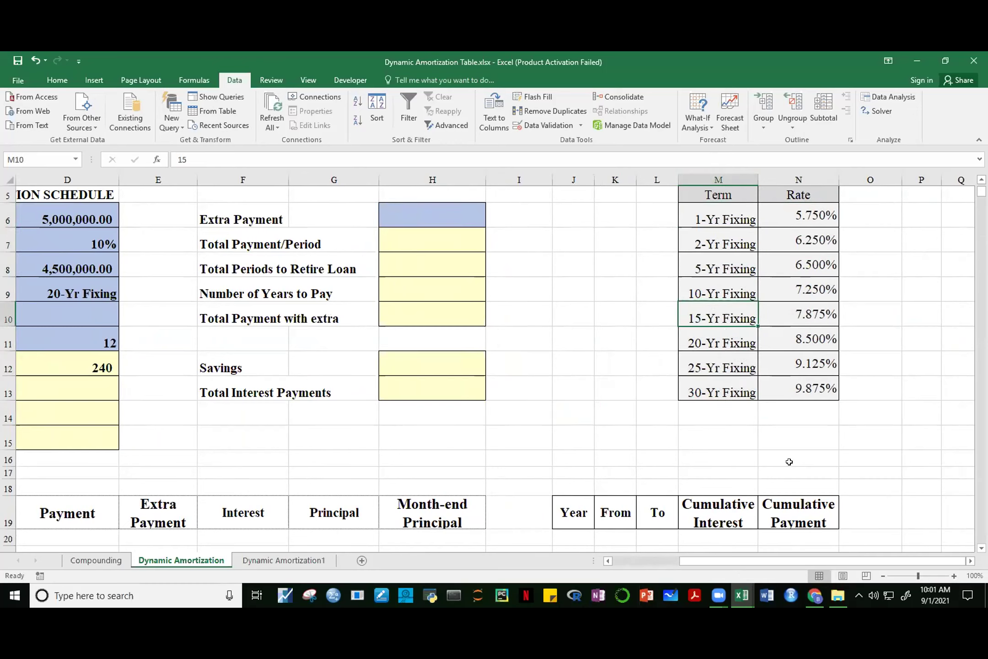
Copy the terms and rates in M6:N13 and paste them transposed, starting at P6
{"action": "scroll", "coordinate": [960, 562], "scroll_direction": "right", "scroll_amount": 3}
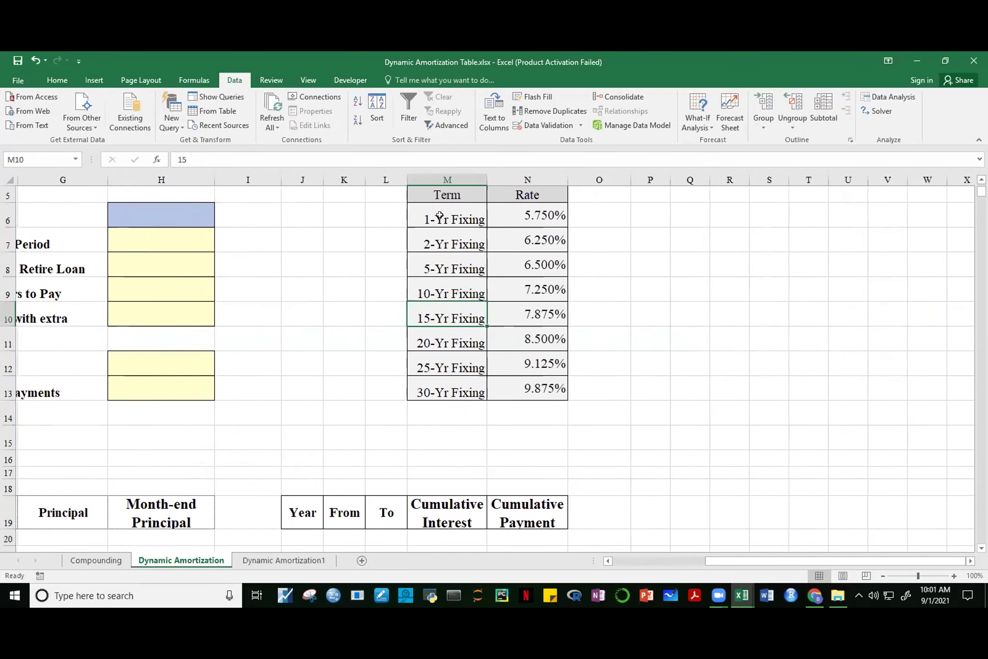
{"action": "left_click_drag", "start_coordinate": [517, 273], "coordinate": [517, 375]}
{"action": "key", "text": "ctrl+c"}
{"action": "left_click", "coordinate": [647, 208]}
{"action": "right_click", "coordinate": [647, 208]}
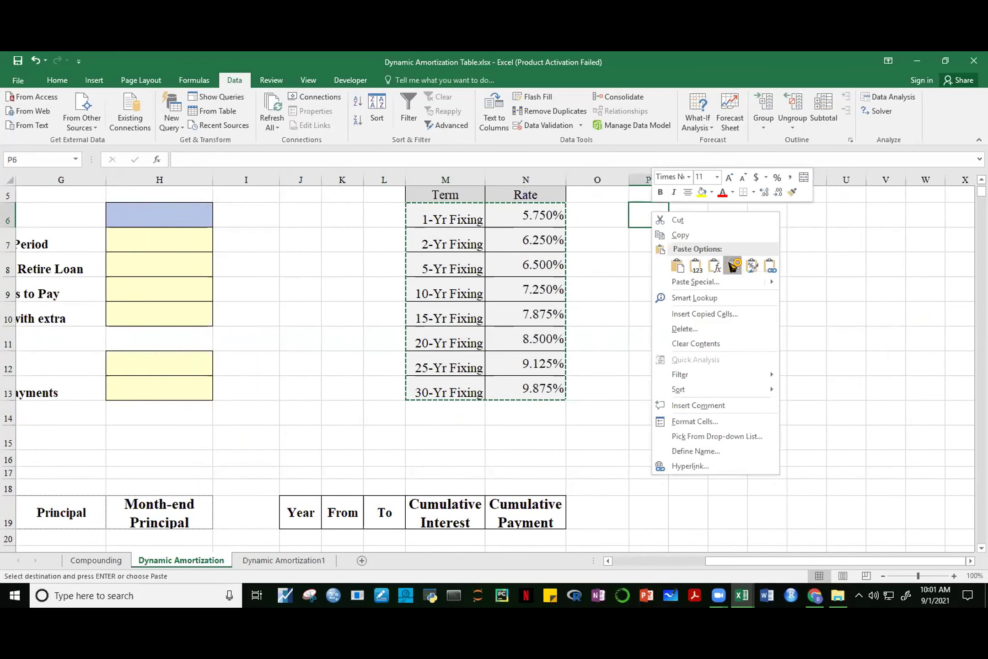
{"action": "left_click", "coordinate": [733, 265]}
{"action": "left_click", "coordinate": [807, 362]}
Widen columns P to W equally to fit the transposed fixing labels, and clear the copy selection
{"action": "left_click_drag", "start_coordinate": [658, 178], "coordinate": [926, 179]}
{"action": "left_click_drag", "start_coordinate": [662, 180], "coordinate": [701, 179]}
{"action": "left_click", "coordinate": [794, 333]}
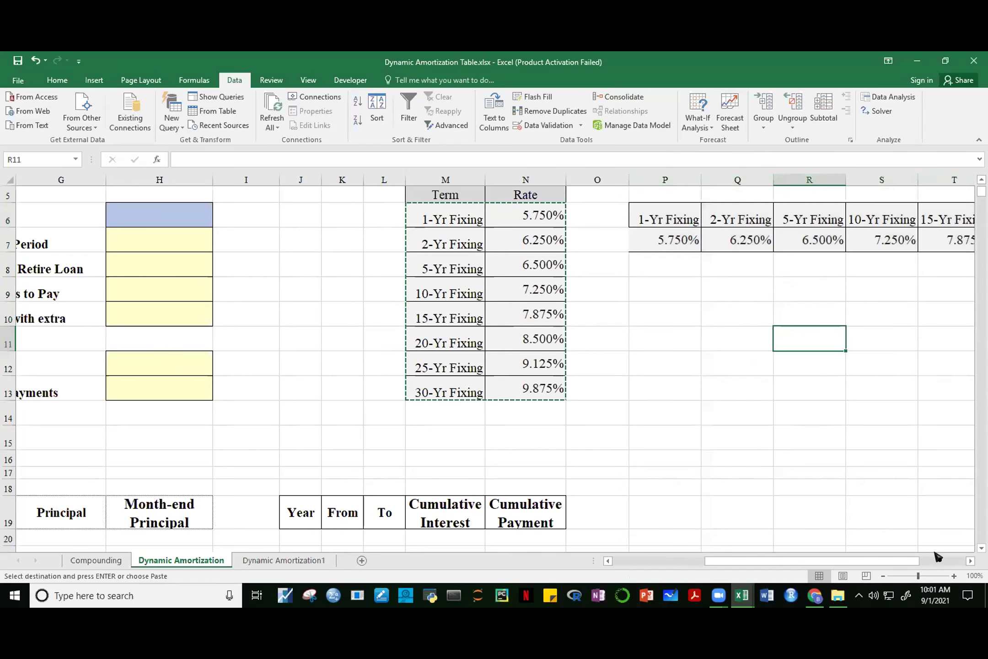
{"action": "left_click", "coordinate": [969, 561]}
{"action": "left_click", "coordinate": [970, 560]}
{"action": "left_click", "coordinate": [970, 560]}
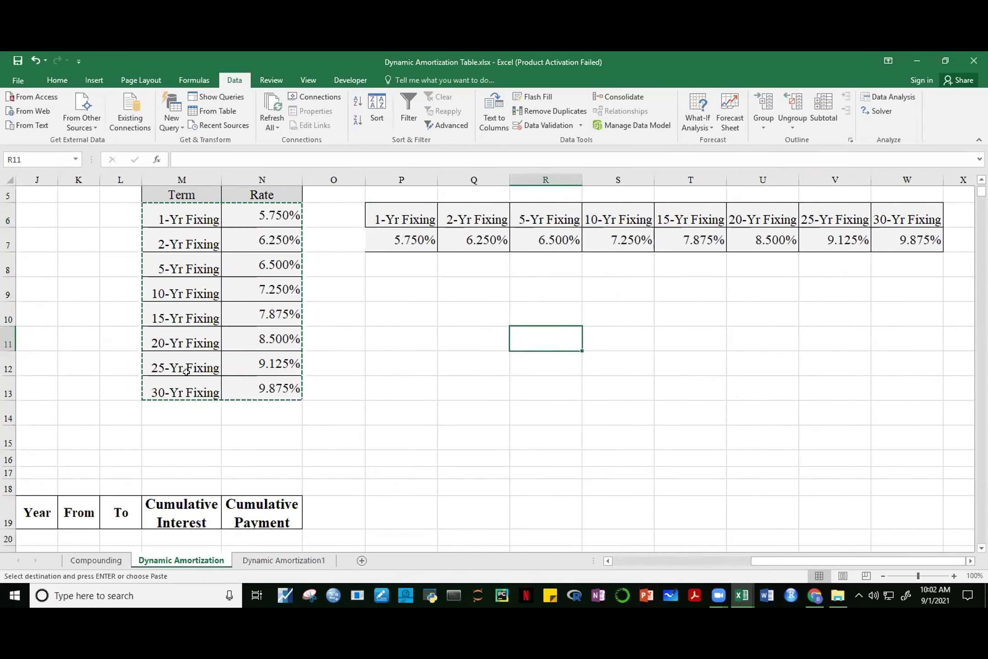
{"action": "left_click", "coordinate": [738, 362]}
{"action": "key", "text": "Escape"}
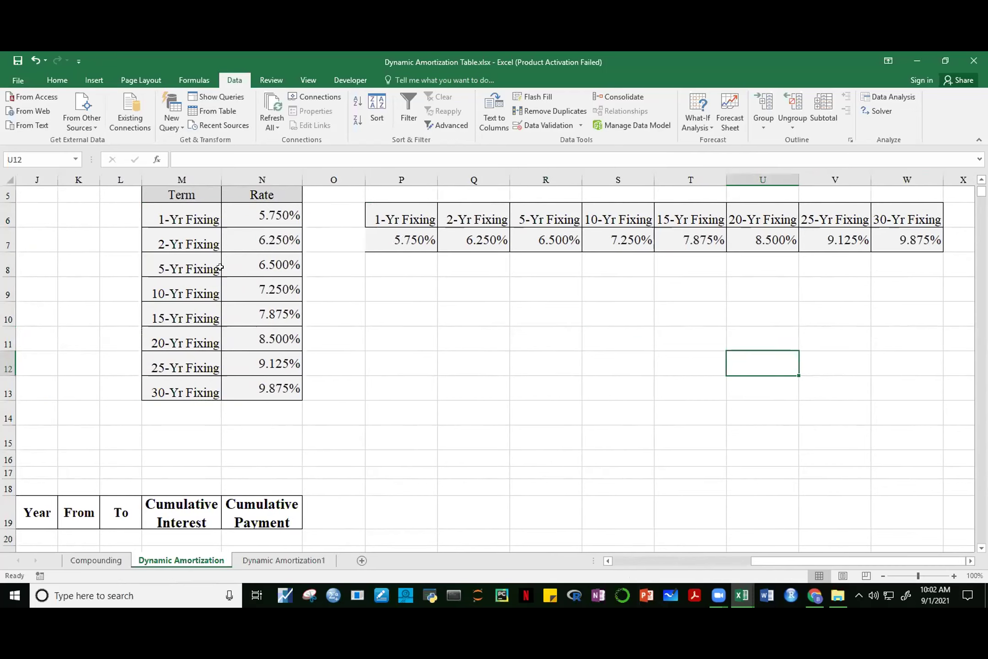
Compare the vertical terms in M6:M13 with the horizontal terms in P6:W6, and check the 1-year term and its rate in N6
{"action": "left_click_drag", "start_coordinate": [183, 216], "coordinate": [182, 387]}
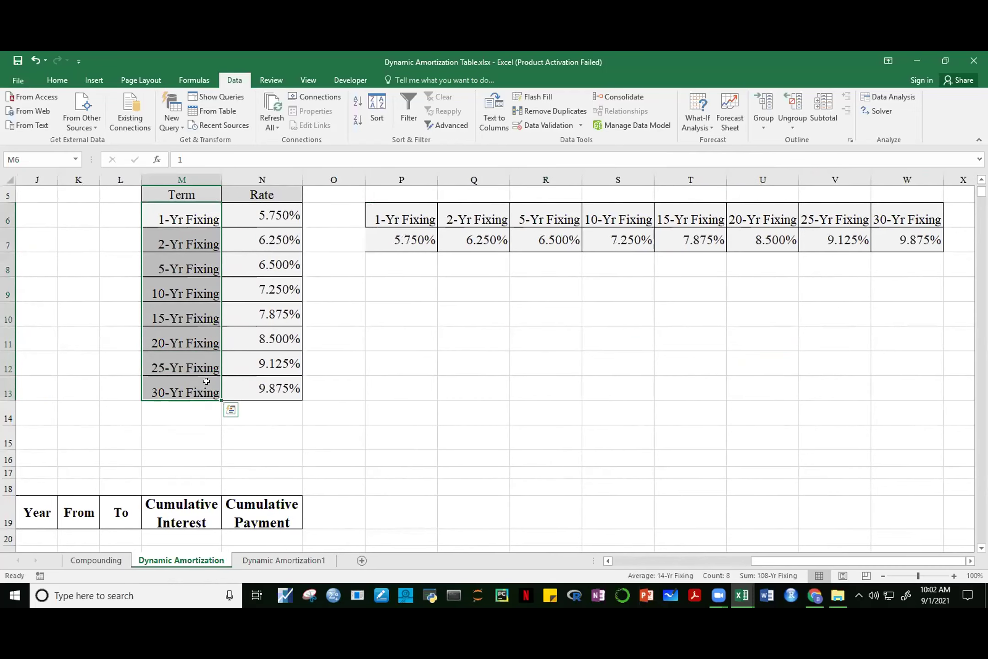
{"action": "left_click_drag", "start_coordinate": [407, 222], "coordinate": [897, 220]}
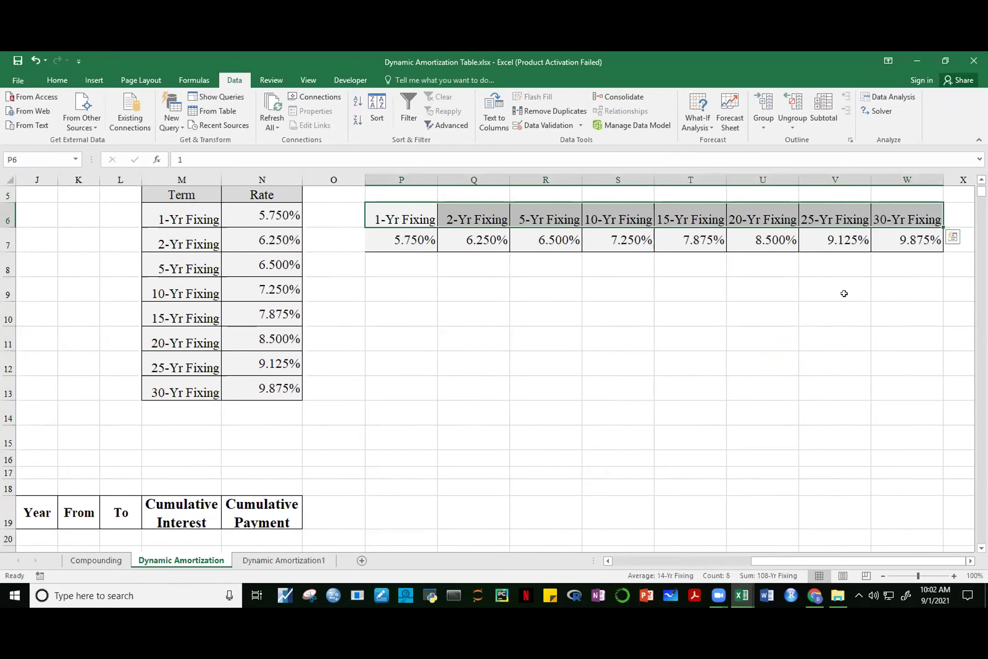
{"action": "left_click", "coordinate": [844, 294]}
{"action": "left_click_drag", "start_coordinate": [204, 215], "coordinate": [204, 393]}
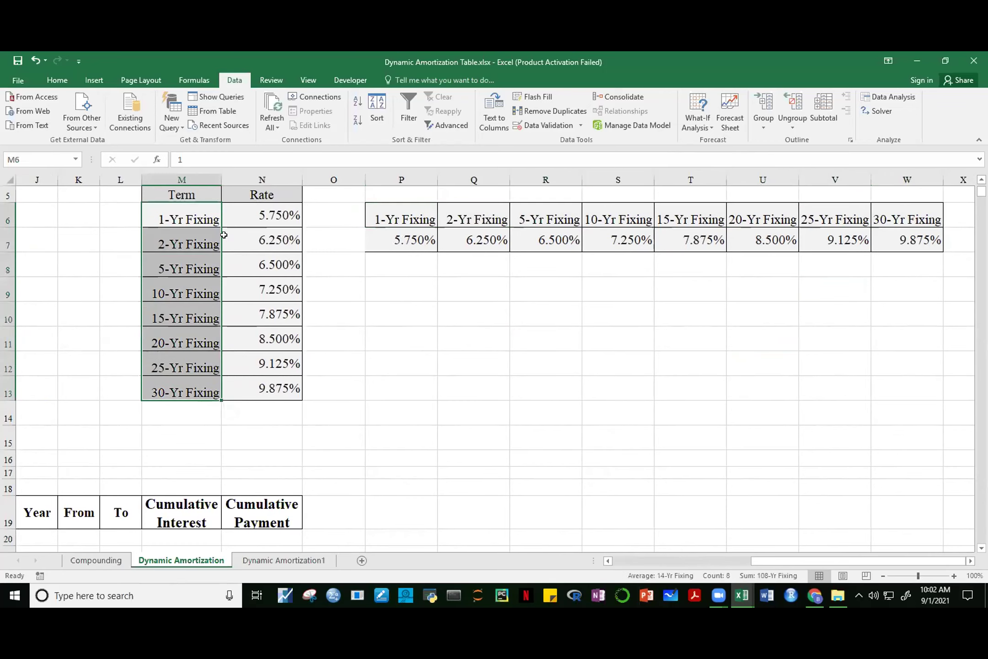
{"action": "left_click", "coordinate": [185, 222]}
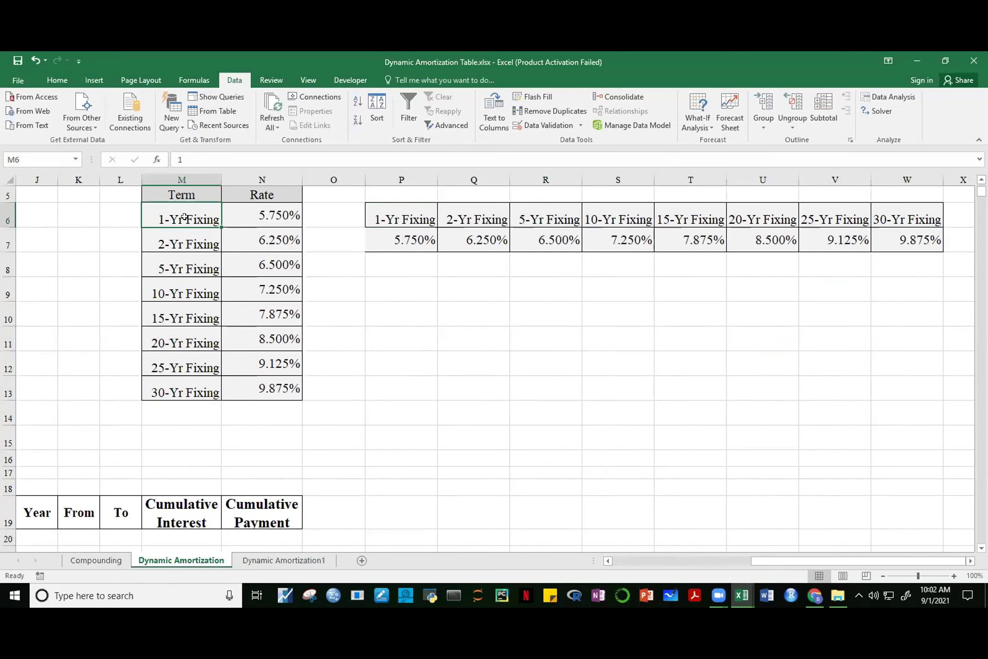
{"action": "left_click", "coordinate": [270, 215]}
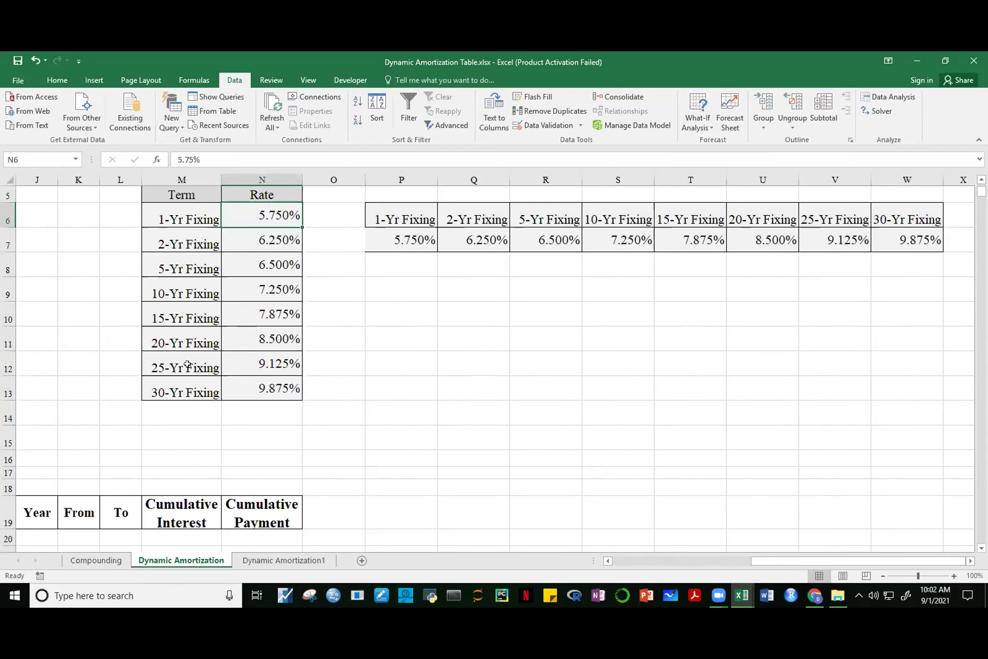
Check the 30-year term in M13 and its rate in N13
{"action": "left_click", "coordinate": [174, 387]}
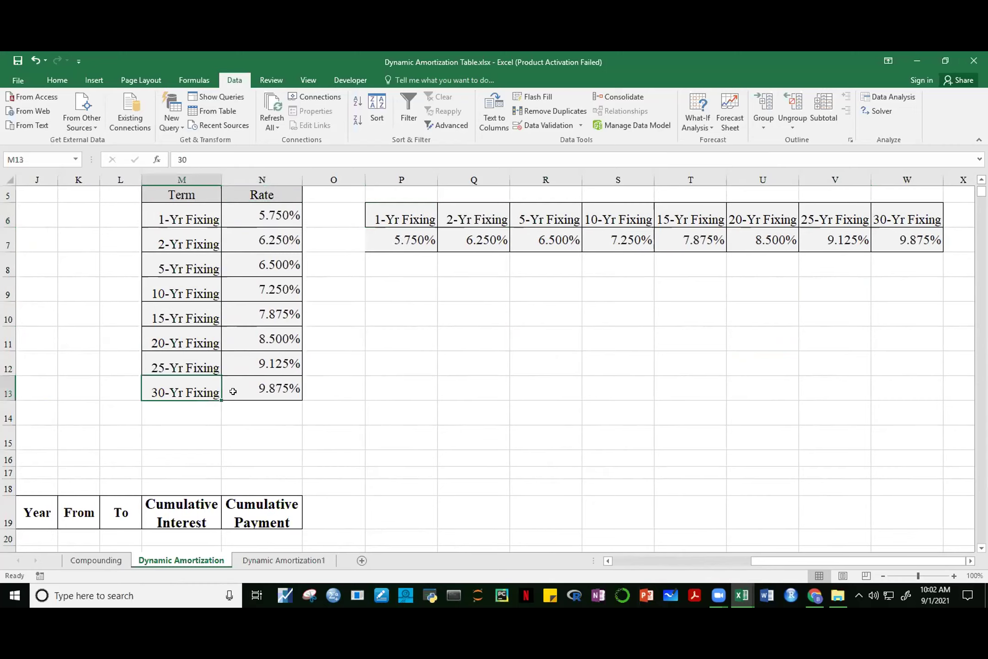
{"action": "left_click", "coordinate": [248, 390]}
{"action": "left_click_drag", "start_coordinate": [856, 560], "coordinate": [682, 563]}
Begin a VLOOKUP formula for the Annual rate in D10, with the Term in D9 as the lookup value
{"action": "left_click", "coordinate": [279, 308]}
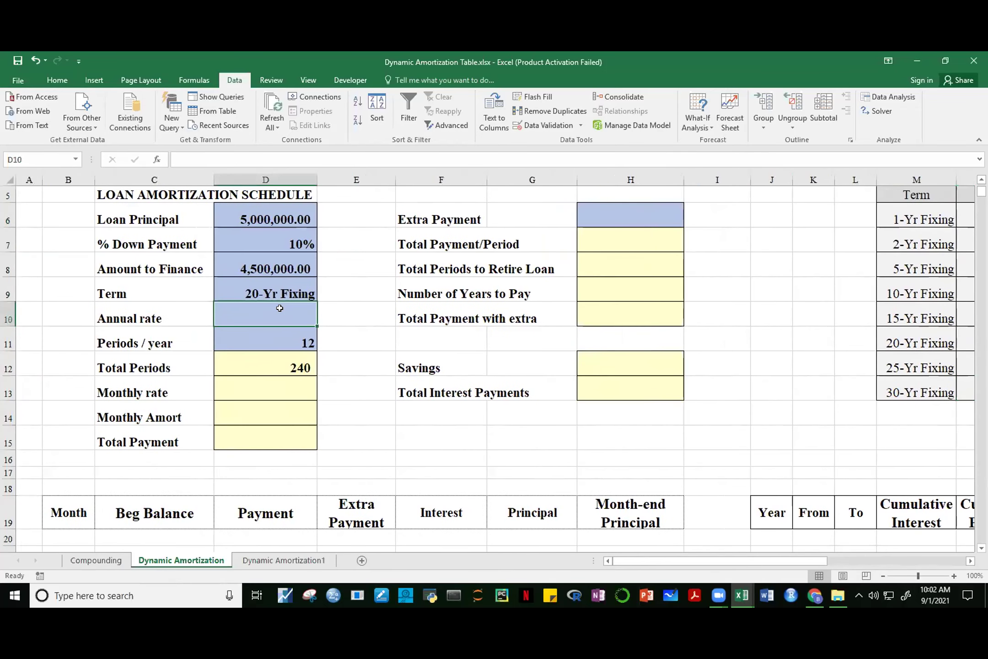
{"action": "type", "text": "=V"}
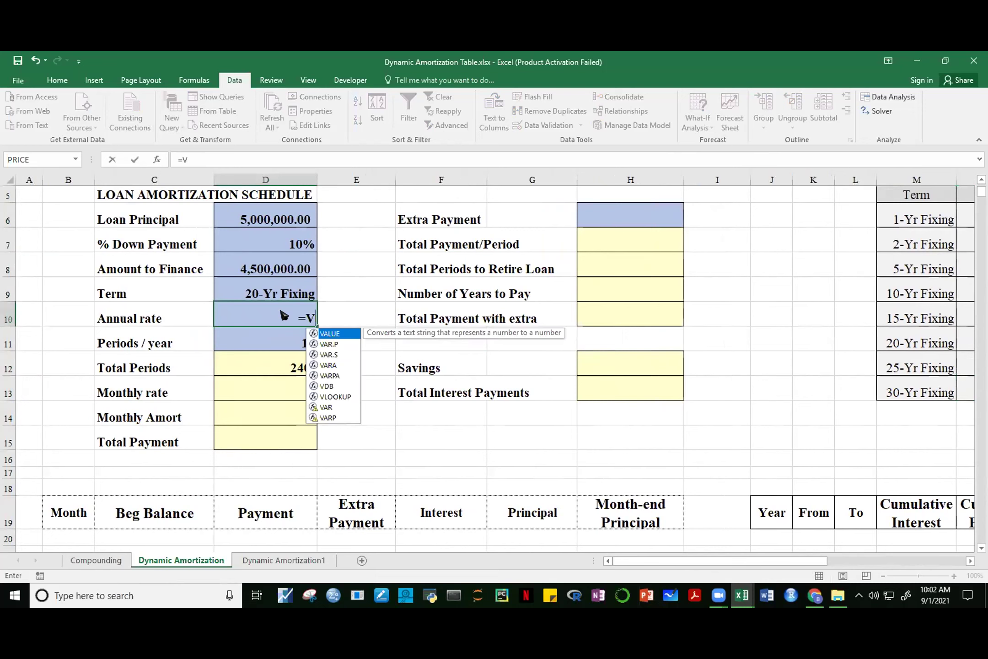
{"action": "type", "text": "LOOK"}
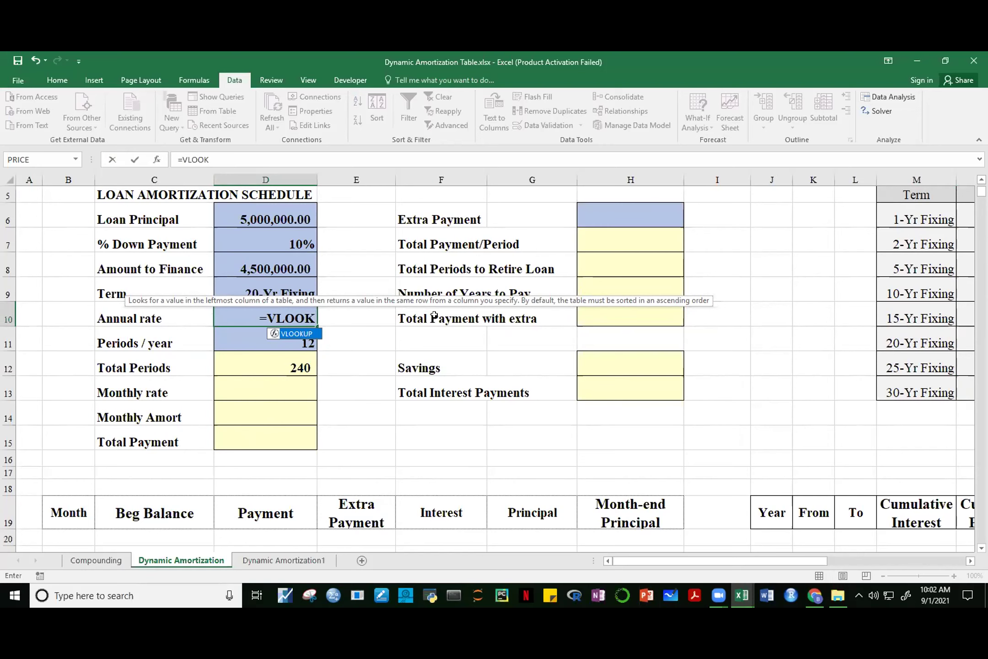
{"action": "left_click_drag", "start_coordinate": [811, 562], "coordinate": [878, 560]}
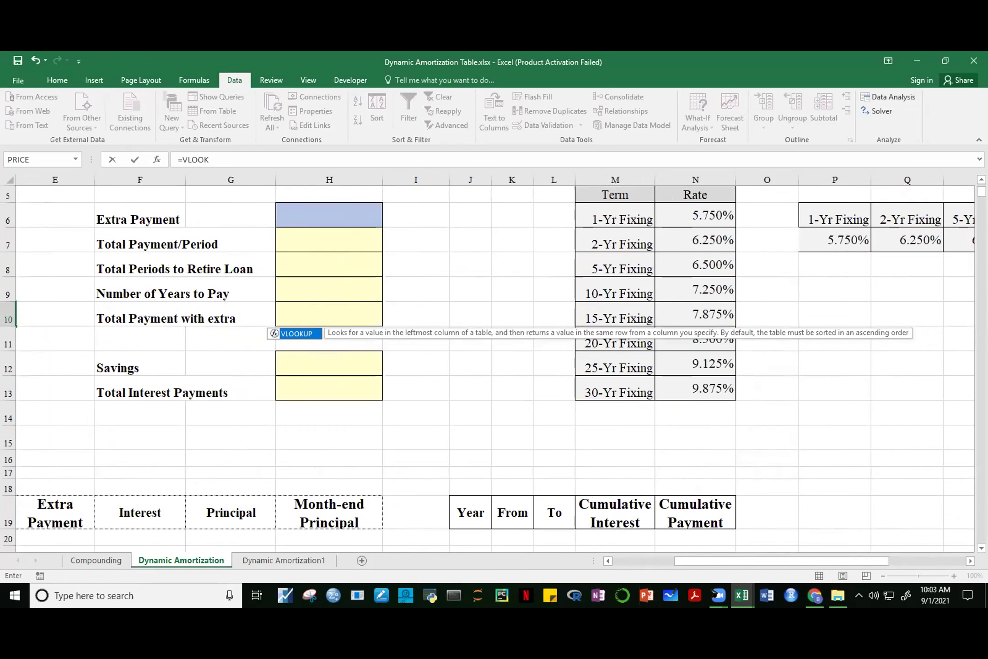
{"action": "left_click_drag", "start_coordinate": [746, 561], "coordinate": [644, 556]}
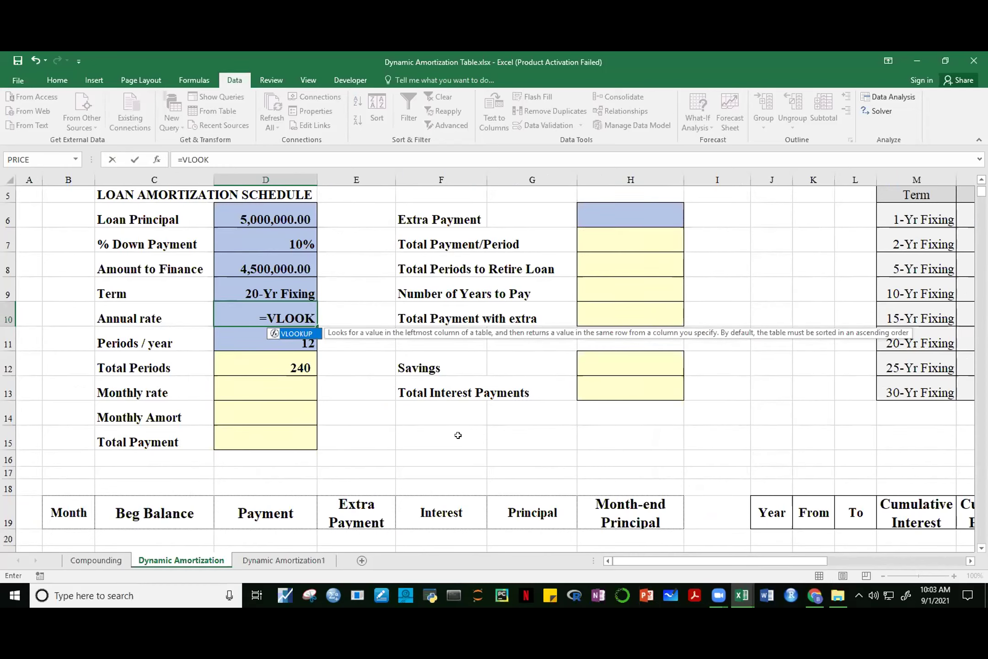
{"action": "key", "text": "Tab"}
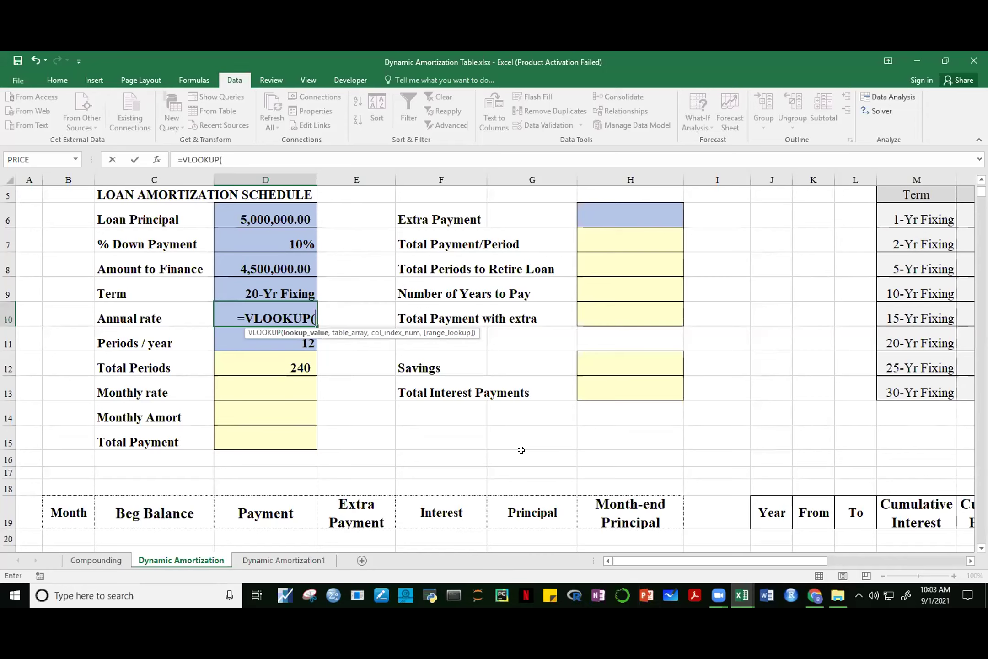
{"action": "left_click", "coordinate": [263, 289]}
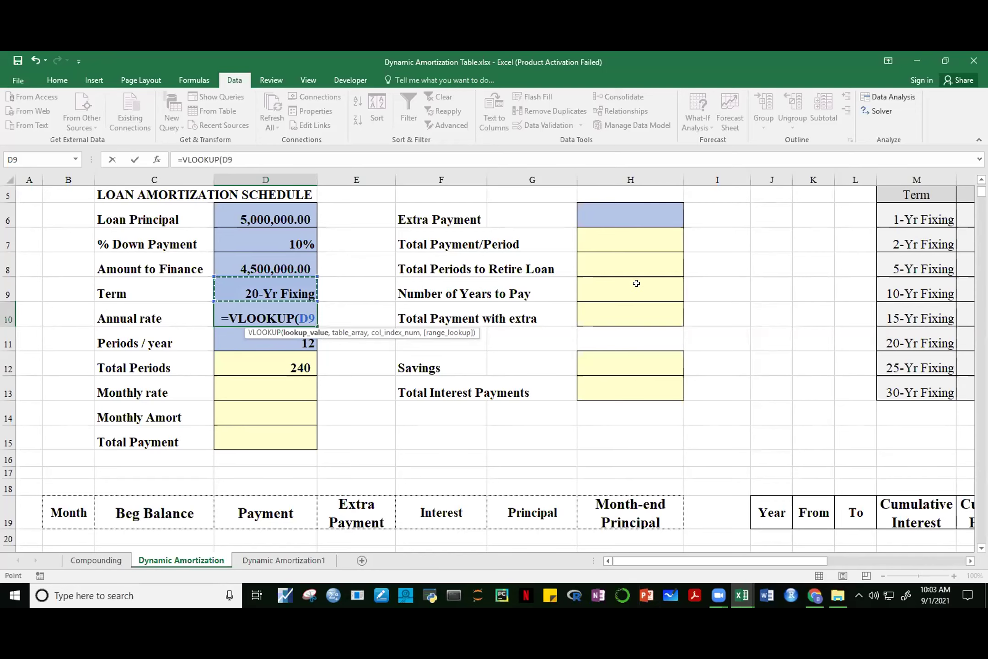
{"action": "type", "text": ","}
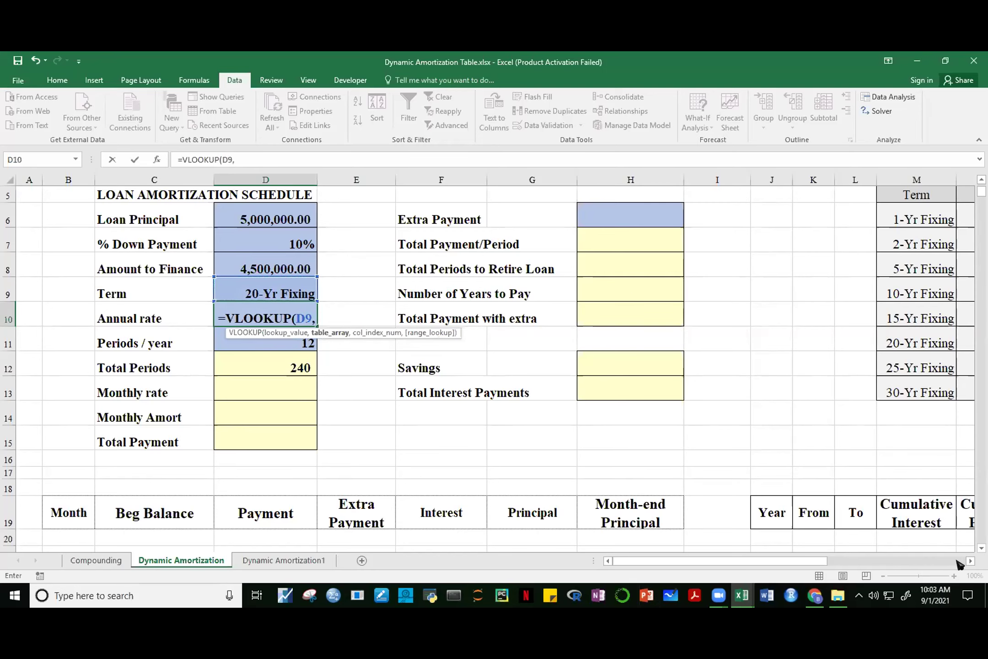
Use the vertical term and rate table M6:N13 as the table array of the VLOOKUP
{"action": "left_click", "coordinate": [970, 561]}
{"action": "left_click", "coordinate": [970, 561]}
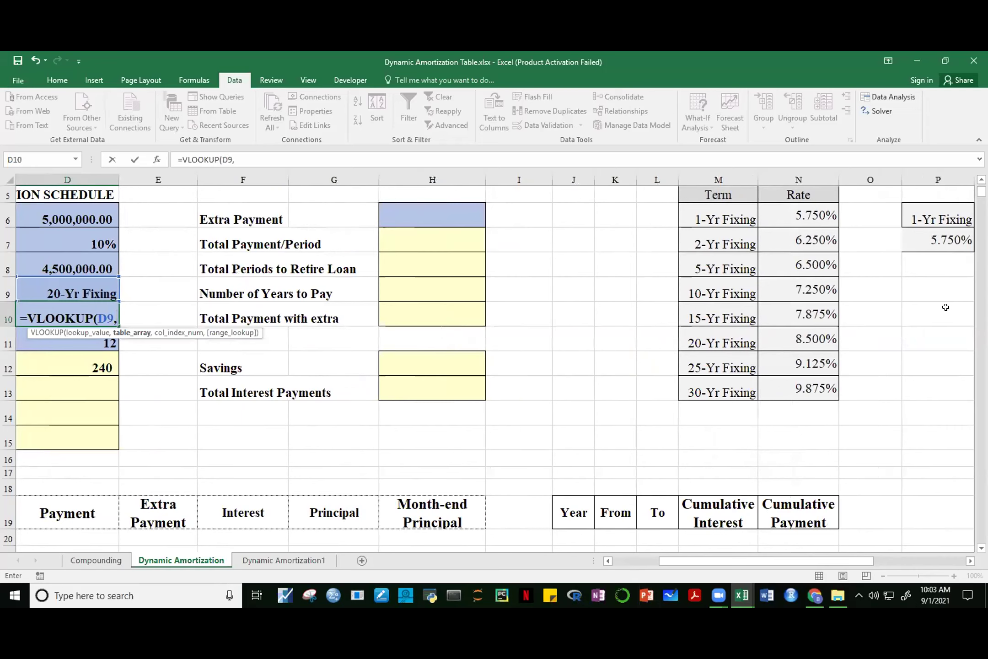
{"action": "left_click_drag", "start_coordinate": [716, 219], "coordinate": [838, 396]}
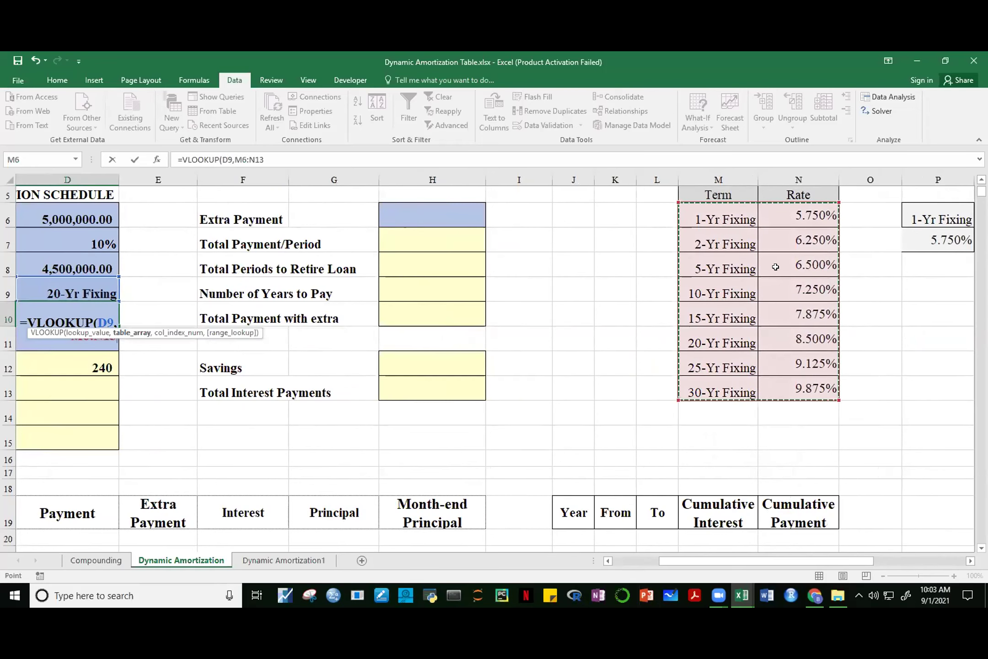
{"action": "left_click_drag", "start_coordinate": [755, 566], "coordinate": [647, 566]}
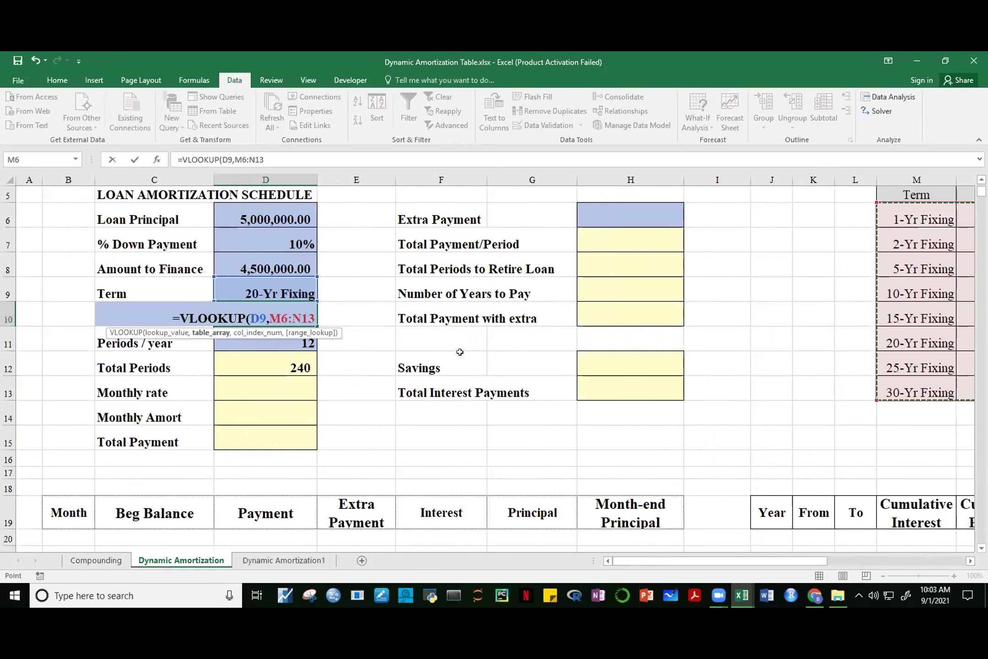
{"action": "type", "text": ","}
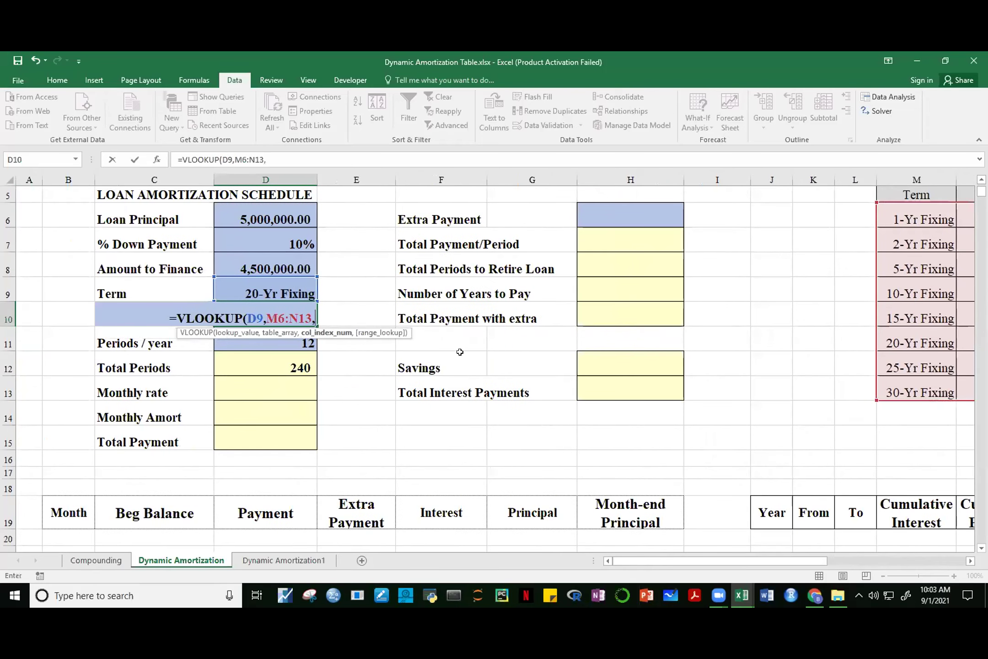
Complete the Annual rate formula with column index 2 and an exact match: =VLOOKUP(D9,M6:N13,2,FALSE)
{"action": "left_click_drag", "start_coordinate": [809, 566], "coordinate": [876, 565]}
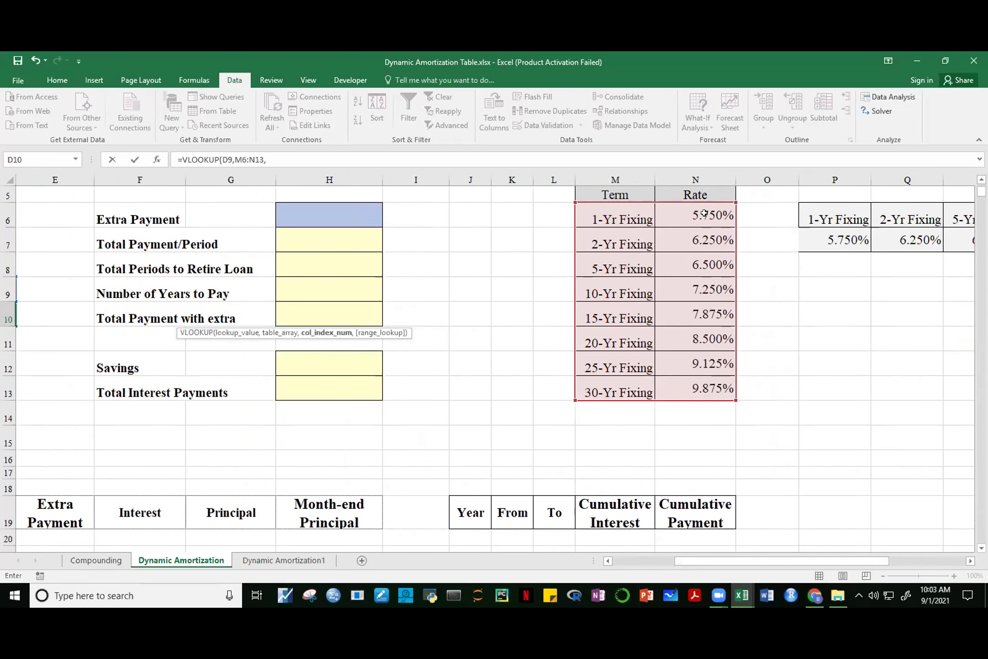
{"action": "left_click_drag", "start_coordinate": [777, 559], "coordinate": [714, 561]}
{"action": "type", "text": "2,"}
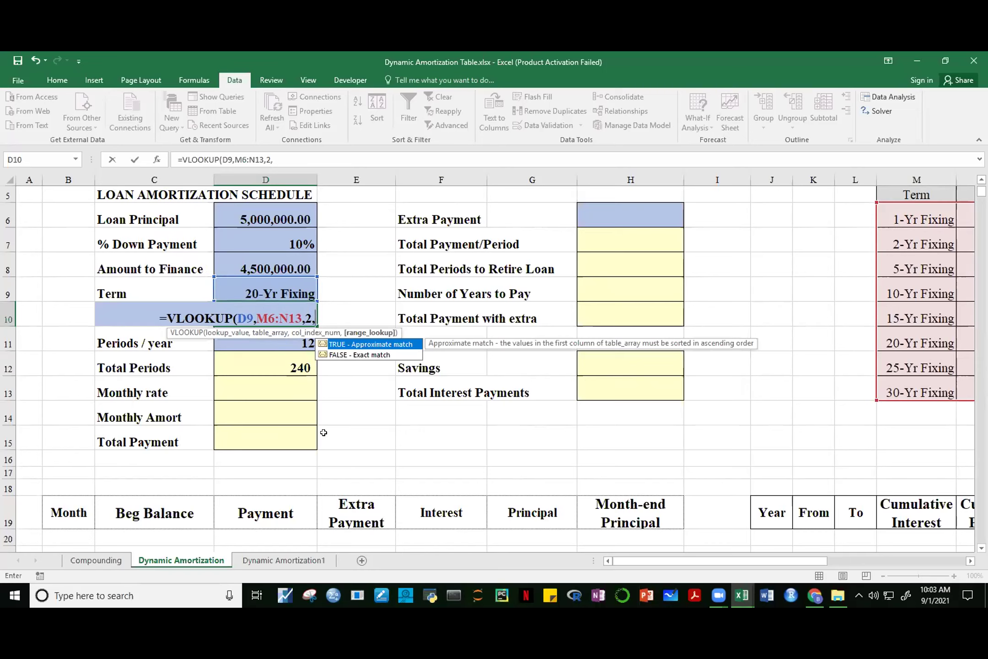
{"action": "key", "text": "Down"}
{"action": "key", "text": "Tab"}
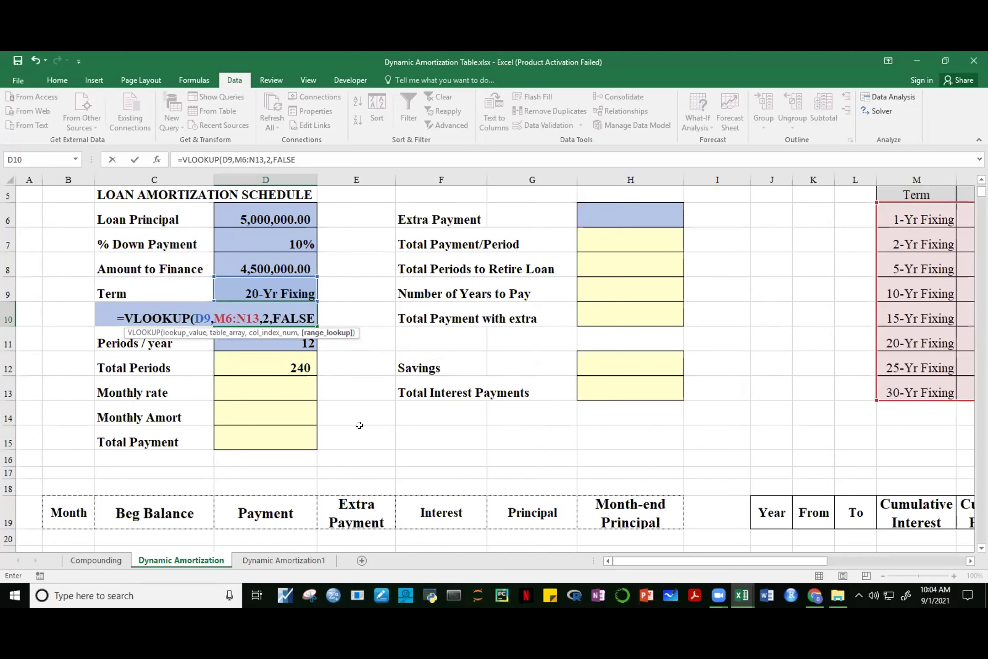
{"action": "type", "text": ")"}
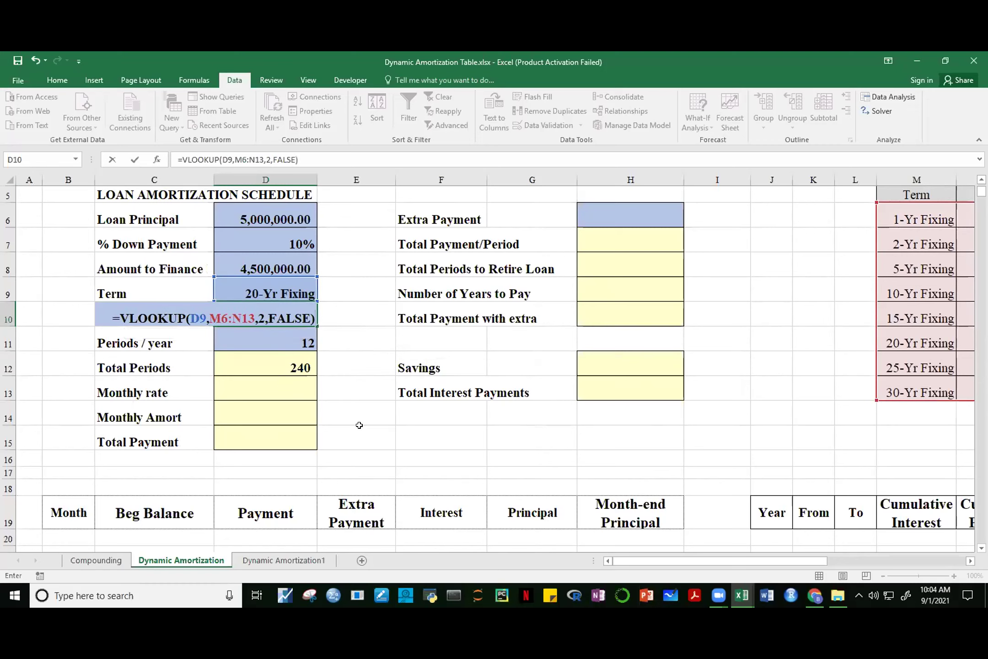
{"action": "key", "text": "ctrl+Return"}
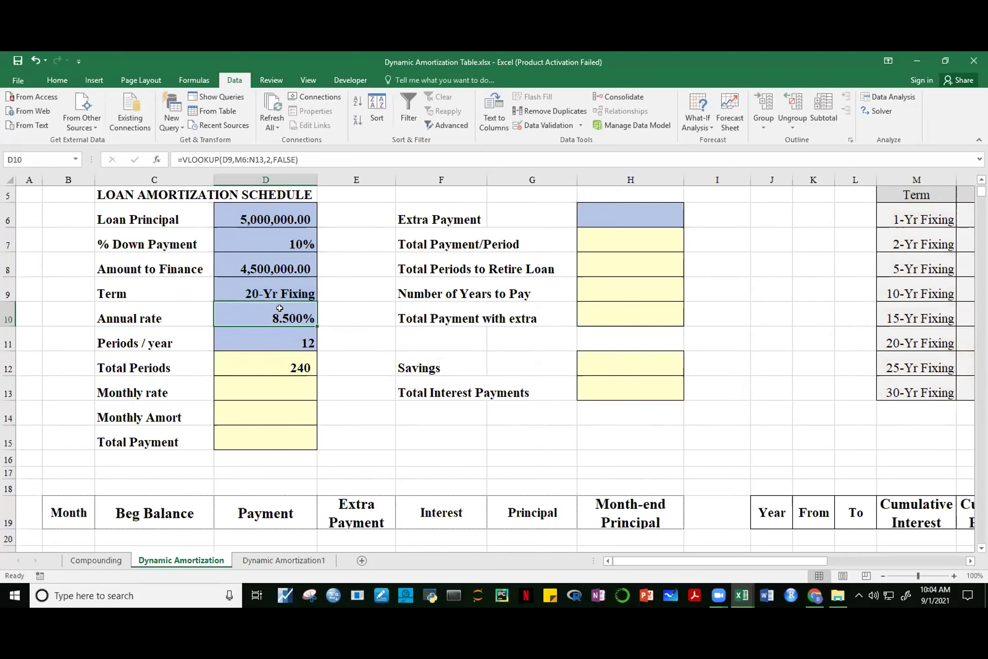
Test the rate lookup by setting the Term in D9 to 30-Yr Fixing, finishing with 1-Yr Fixing
{"action": "left_click", "coordinate": [970, 561]}
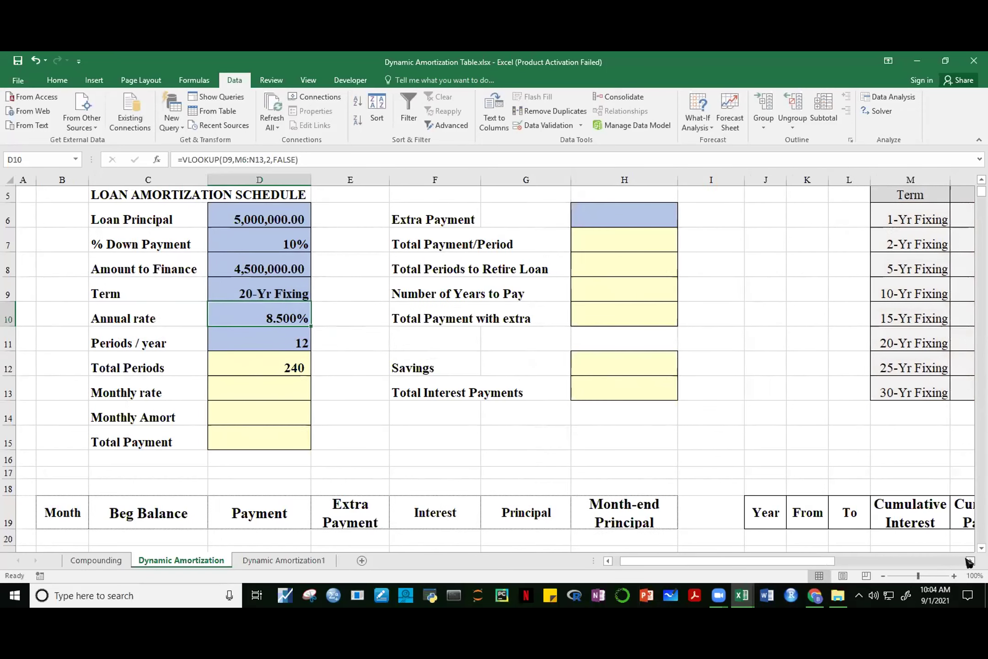
{"action": "left_click", "coordinate": [970, 561]}
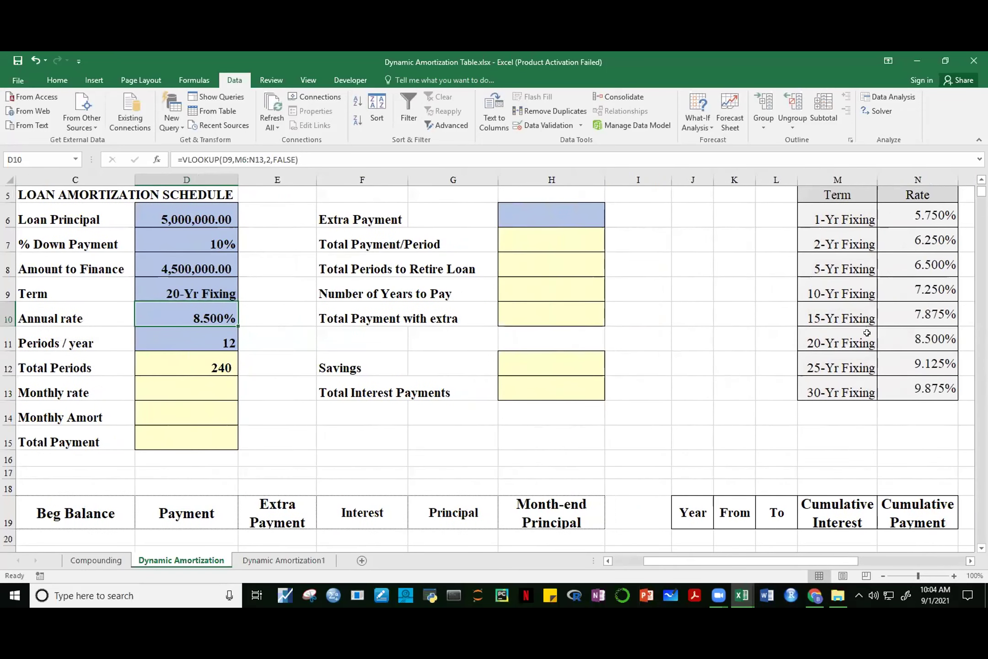
{"action": "left_click", "coordinate": [211, 287]}
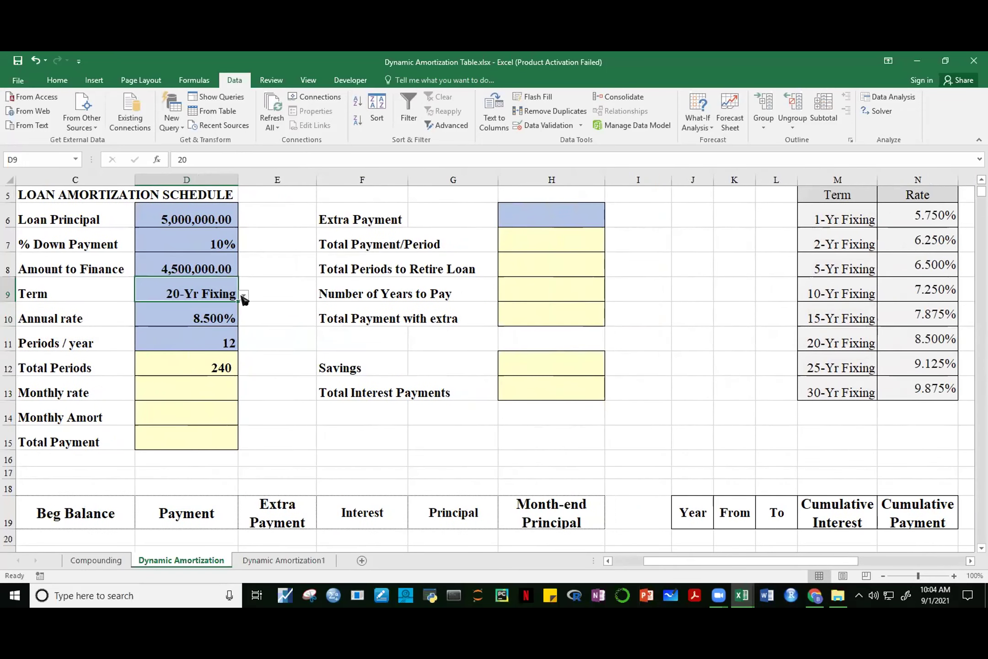
{"action": "left_click", "coordinate": [244, 295]}
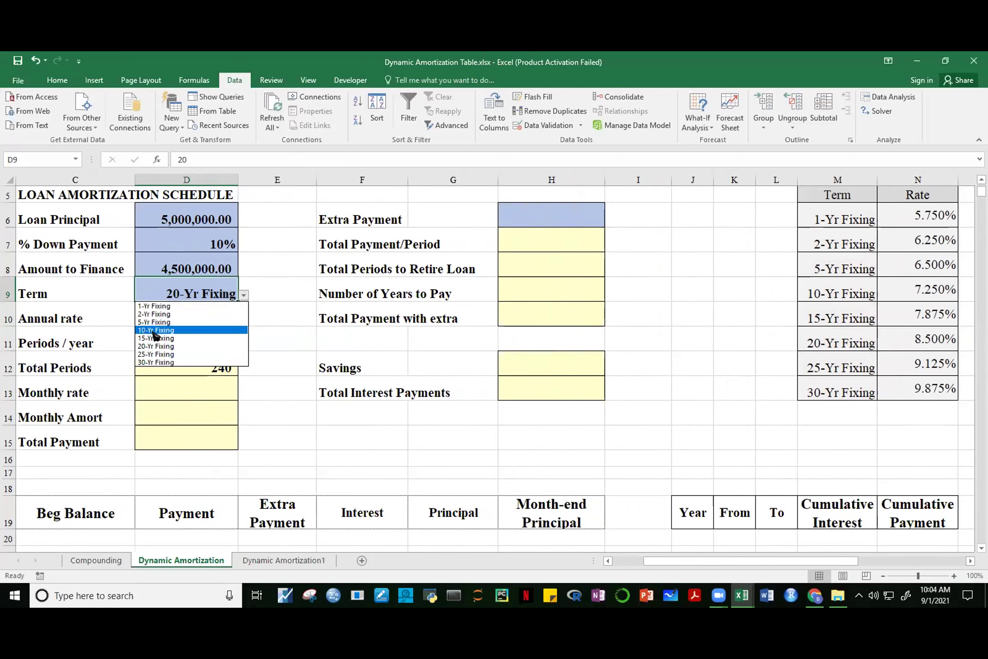
{"action": "left_click", "coordinate": [165, 361]}
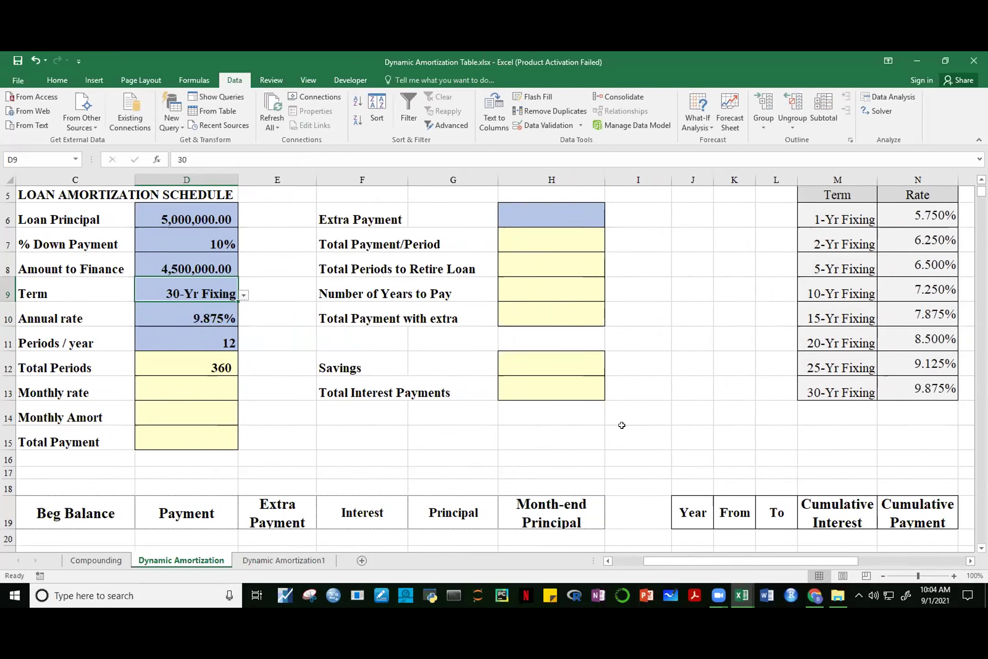
{"action": "left_click", "coordinate": [244, 295]}
{"action": "left_click", "coordinate": [217, 307]}
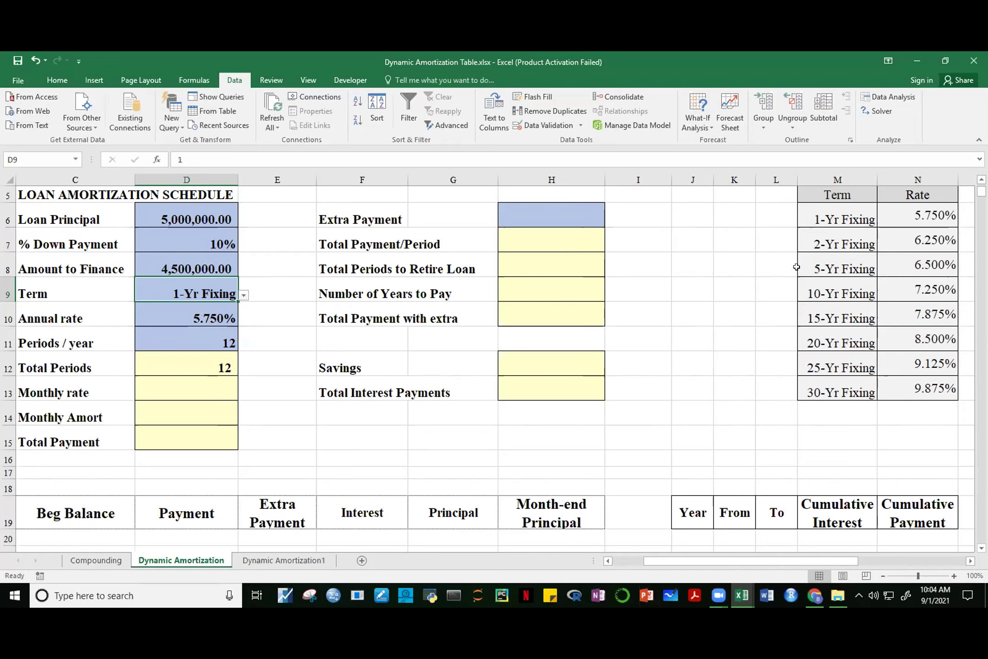
Review the VLOOKUP formula and its cell references in the Annual rate cell D10
{"action": "left_click_drag", "start_coordinate": [799, 561], "coordinate": [751, 557]}
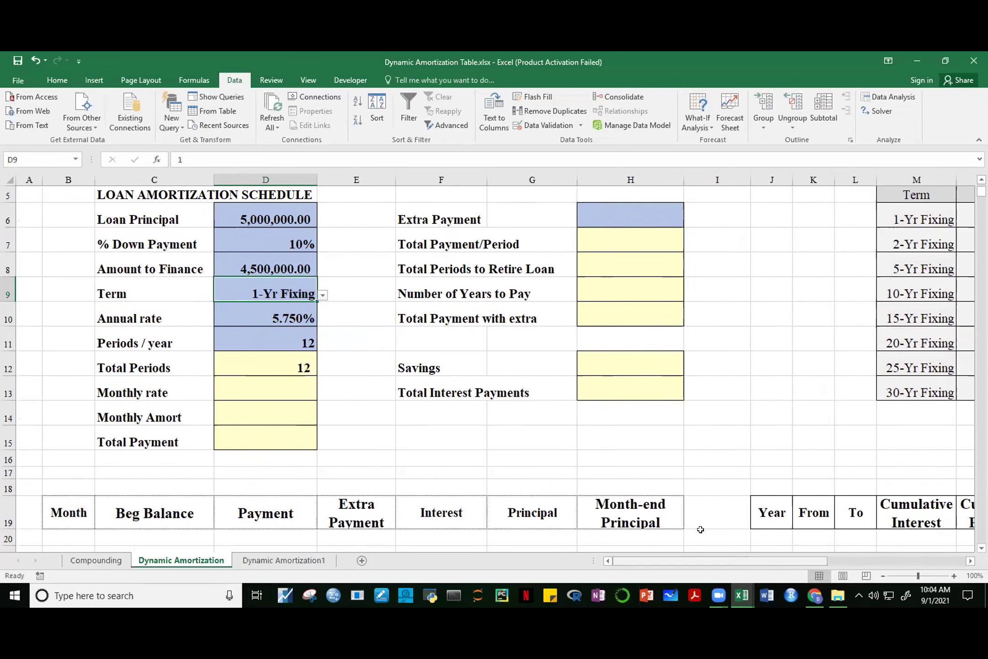
{"action": "left_click", "coordinate": [284, 323]}
{"action": "key", "text": "F2"}
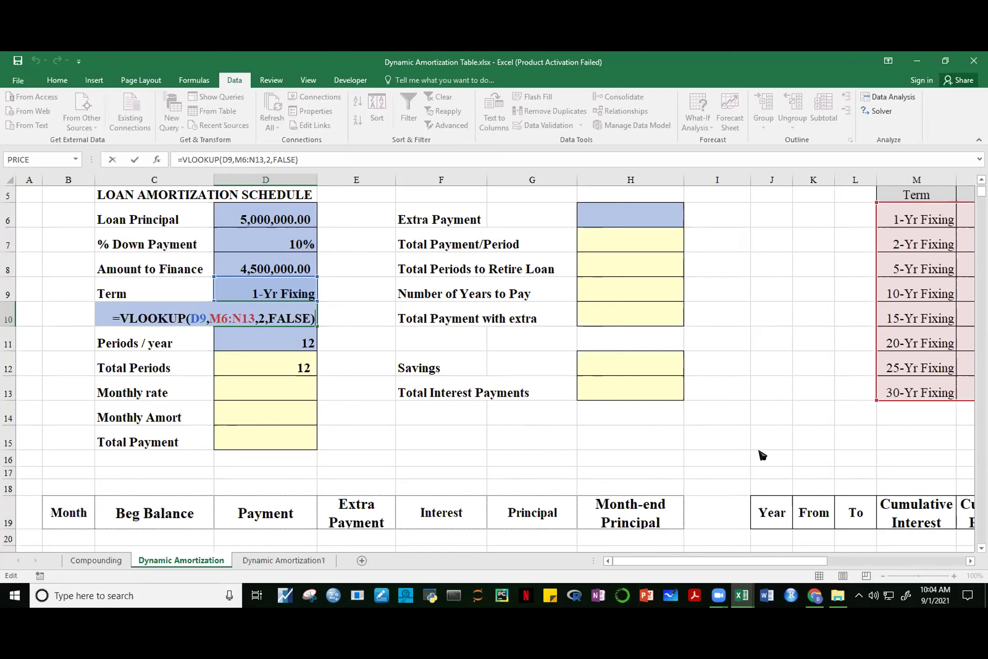
{"action": "key", "text": "ctrl+Return"}
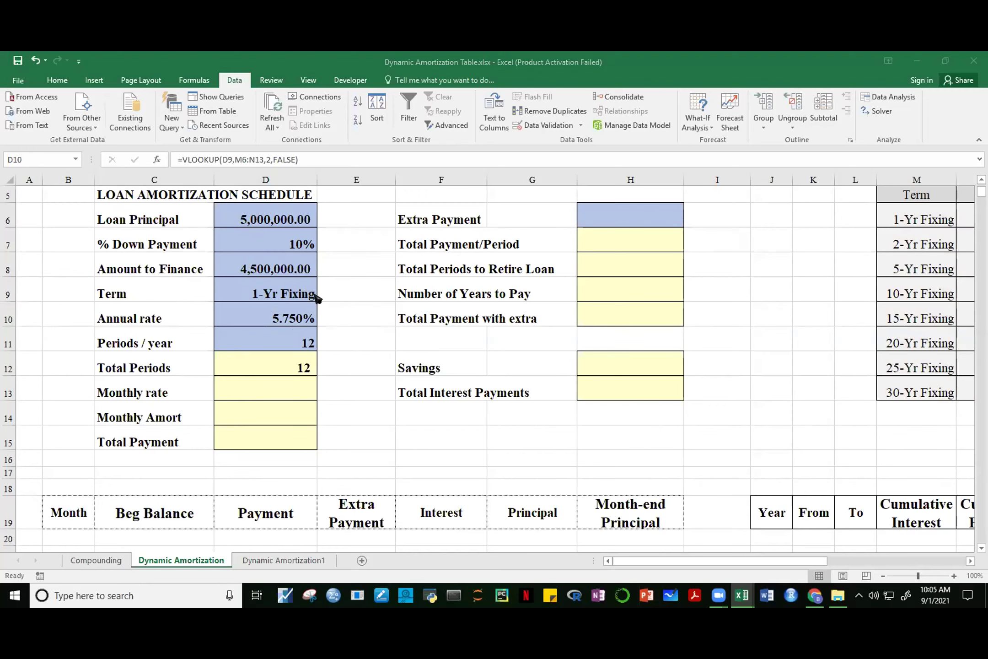
{"action": "left_click", "coordinate": [359, 313]}
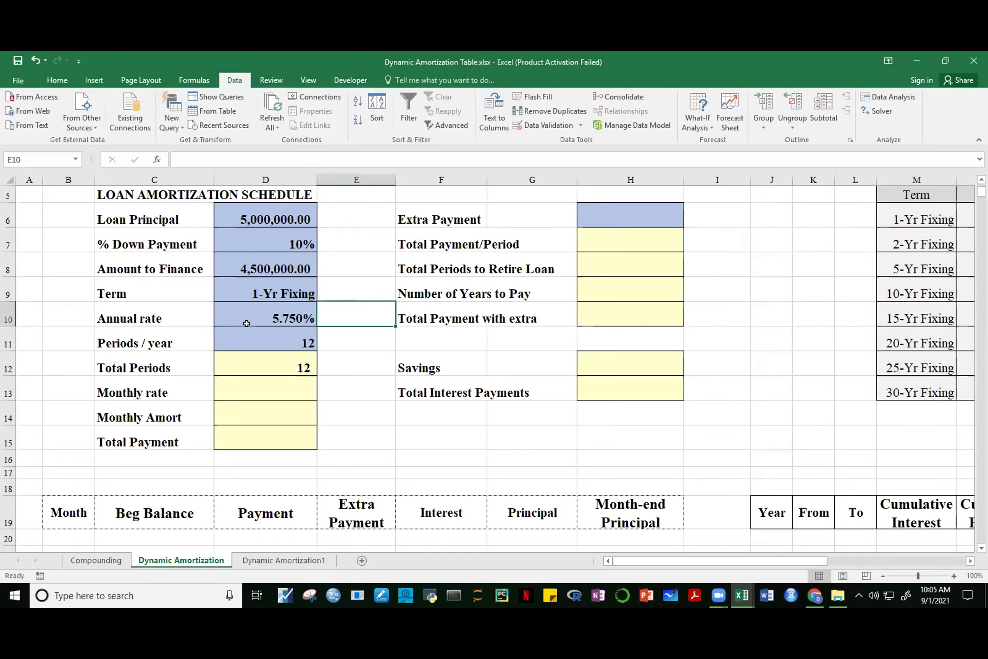
Try List as the data validation criterion for the Annual rate cell D10, and set it back to Any value
{"action": "left_click", "coordinate": [263, 315]}
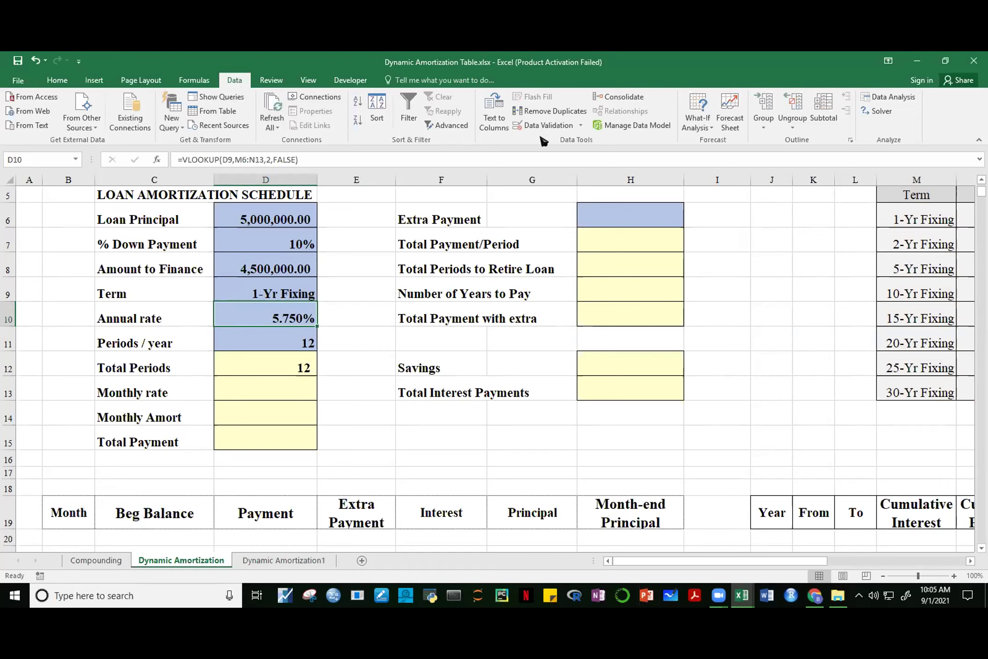
{"action": "left_click", "coordinate": [580, 127]}
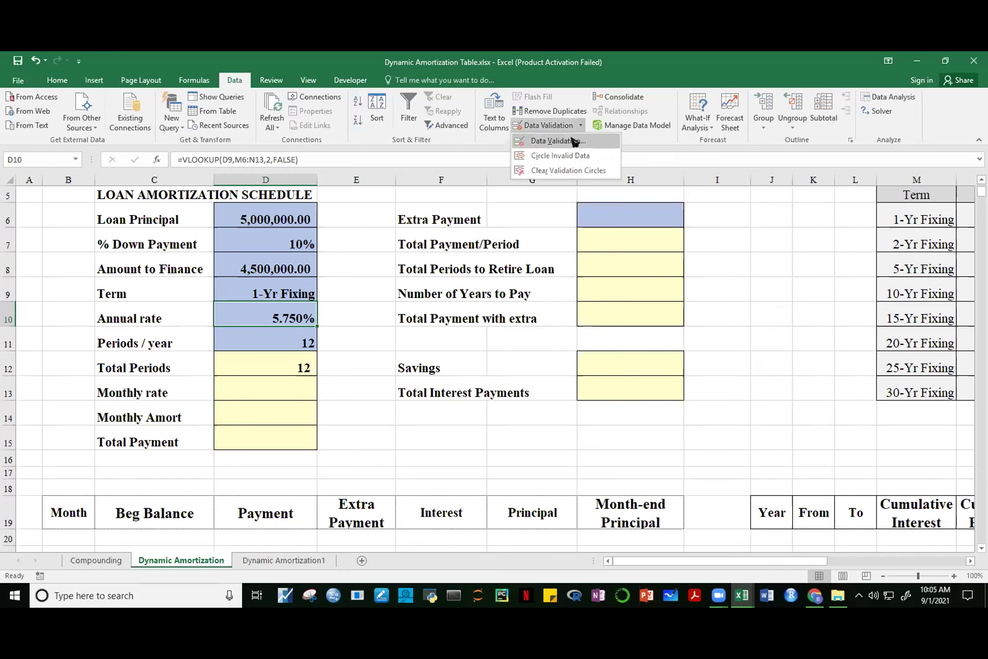
{"action": "left_click", "coordinate": [573, 140]}
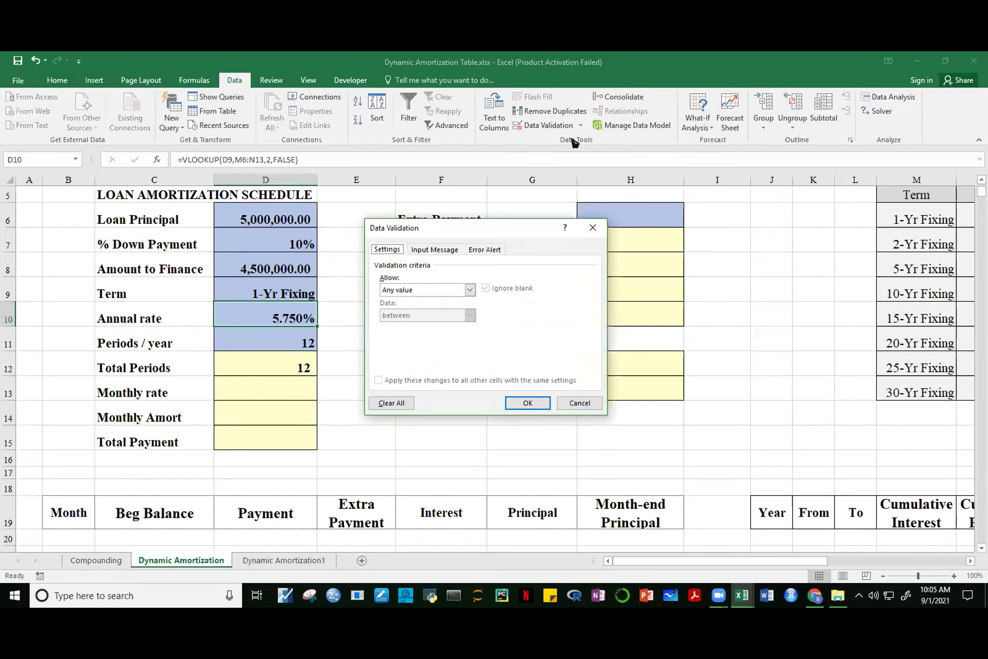
{"action": "left_click", "coordinate": [469, 289]}
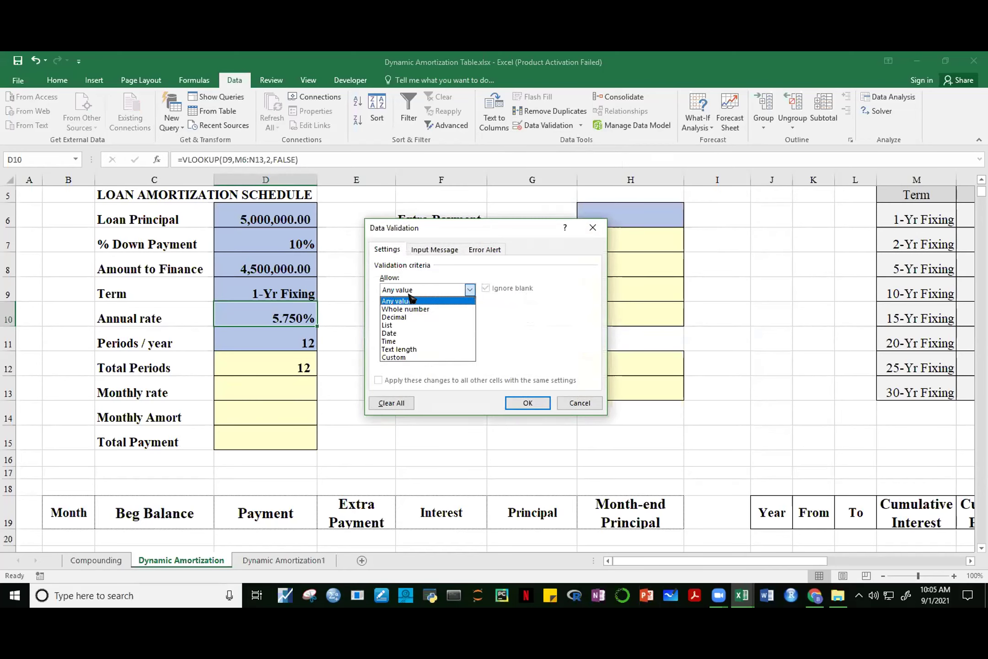
{"action": "left_click", "coordinate": [401, 324]}
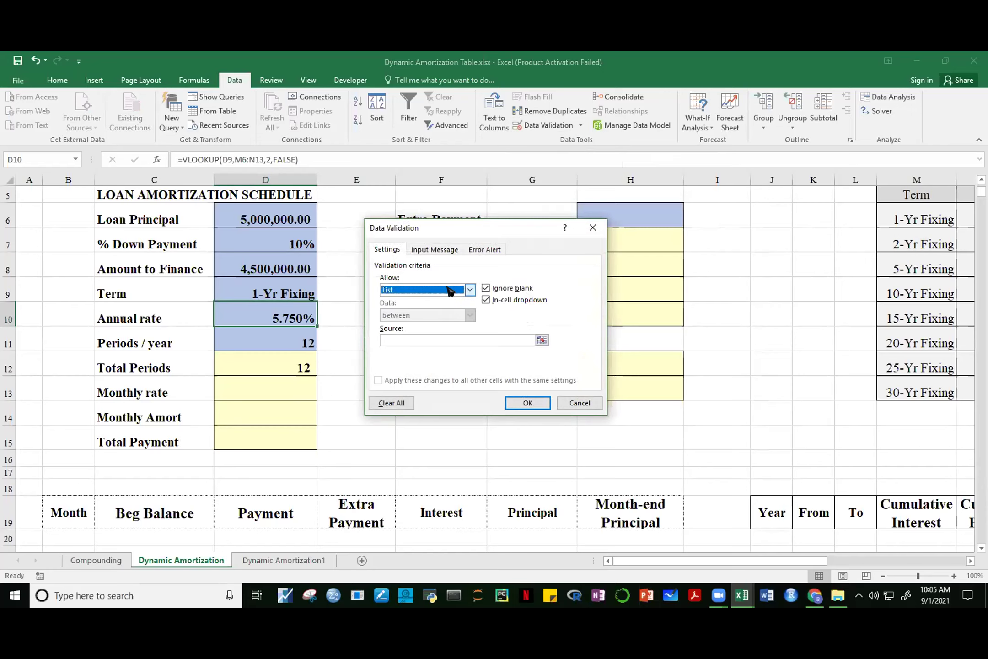
{"action": "left_click", "coordinate": [442, 292]}
{"action": "left_click", "coordinate": [420, 300]}
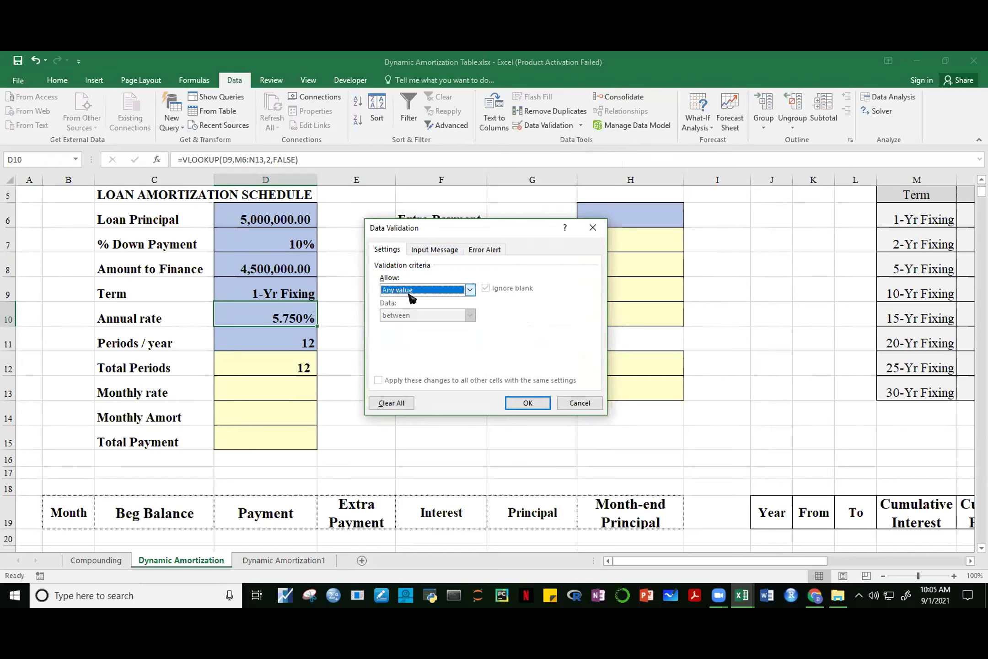
{"action": "left_click", "coordinate": [528, 403]}
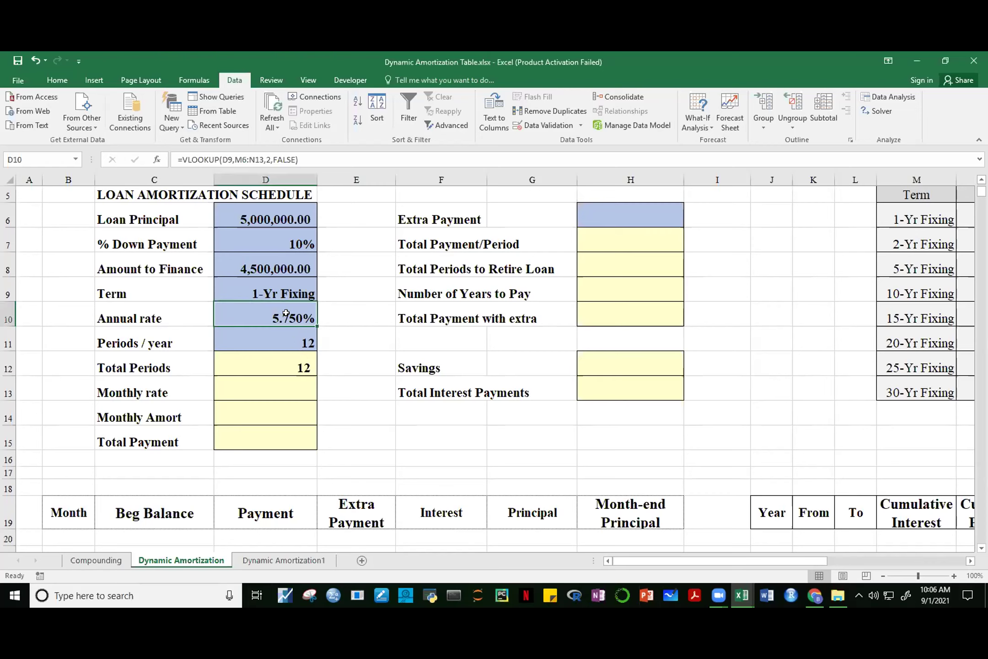
Review the VLOOKUP formula in the Annual rate cell D10 and the ranges it references
{"action": "key", "text": "F2"}
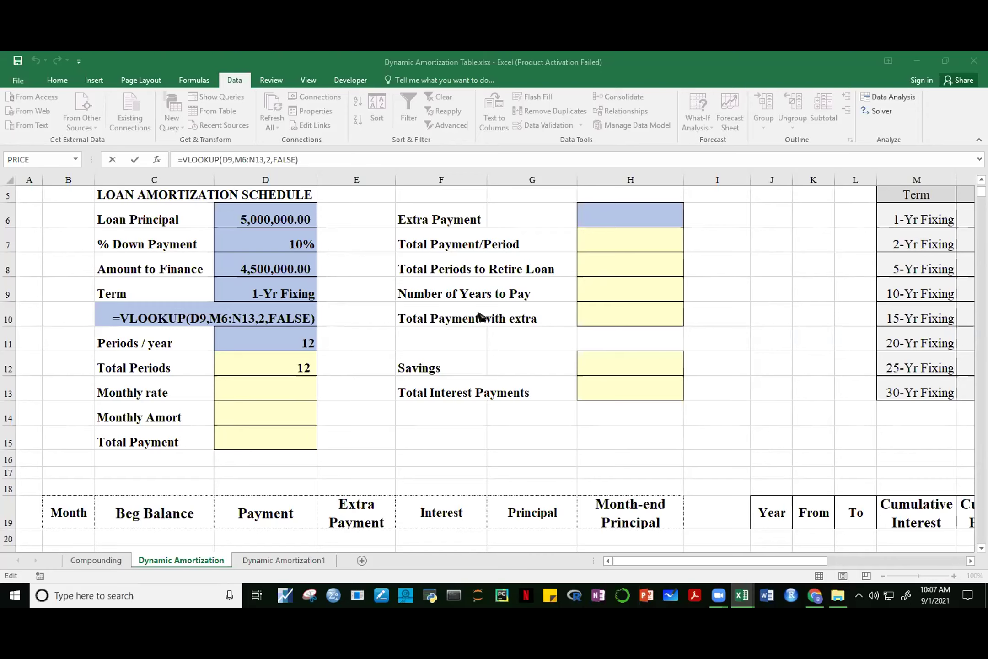
{"action": "left_click", "coordinate": [314, 319]}
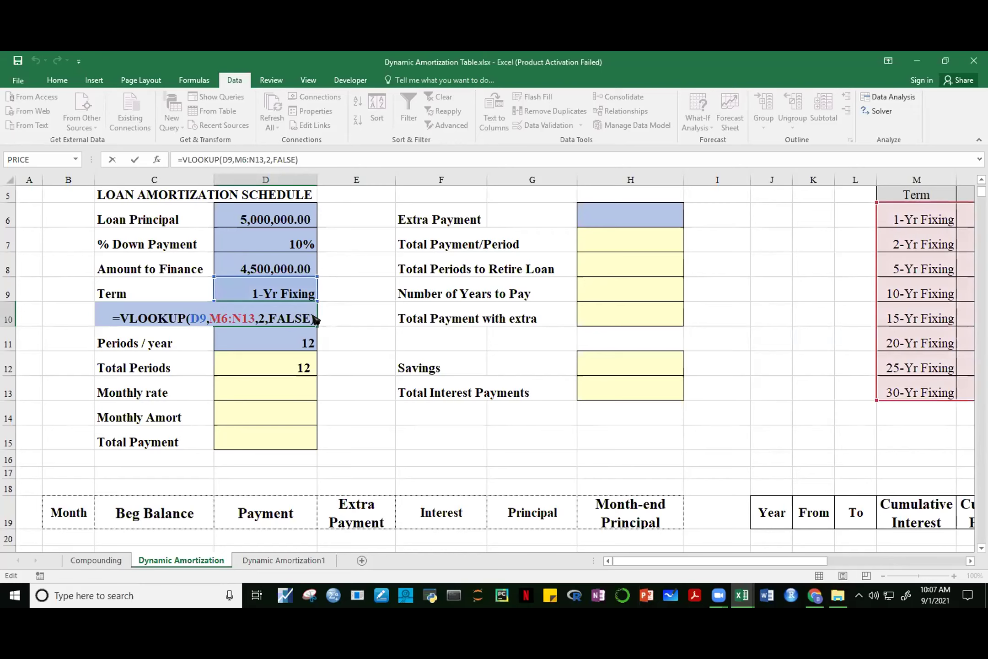
{"action": "key", "text": "Return"}
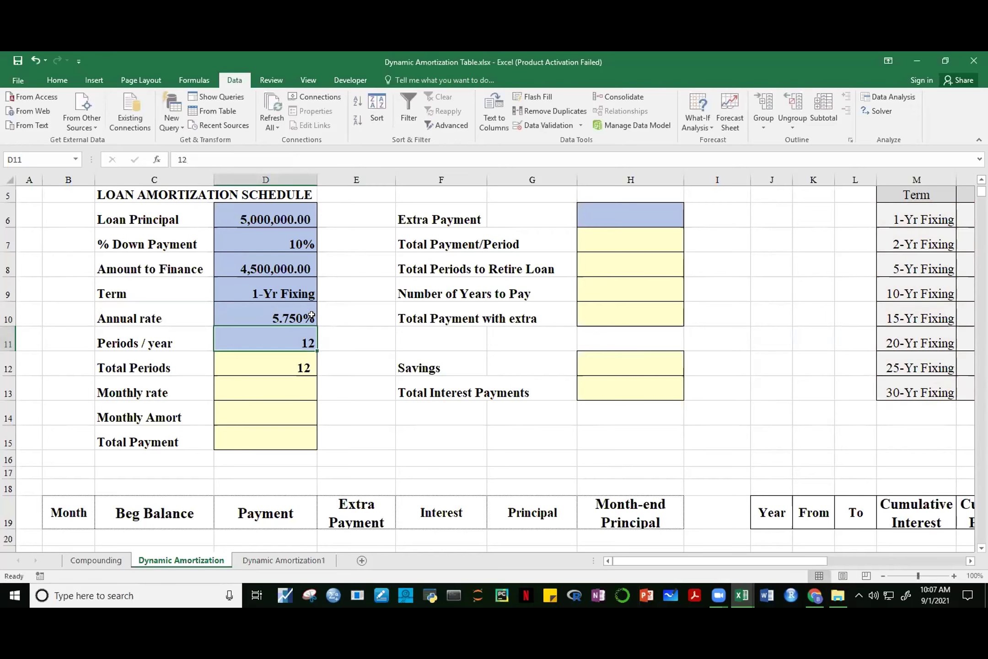
{"action": "left_click", "coordinate": [459, 348]}
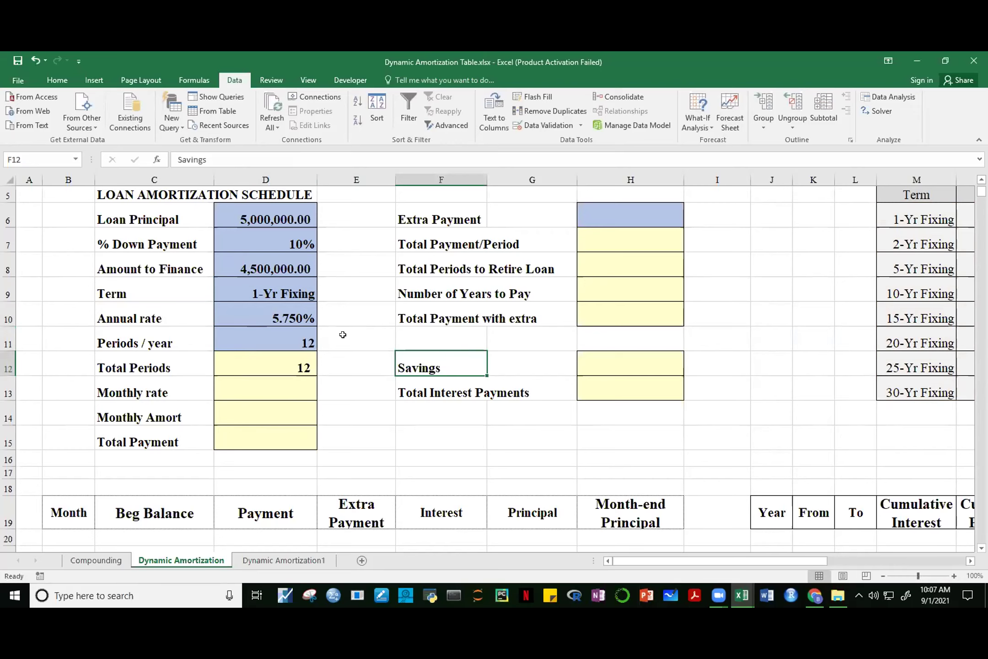
{"action": "left_click", "coordinate": [287, 314]}
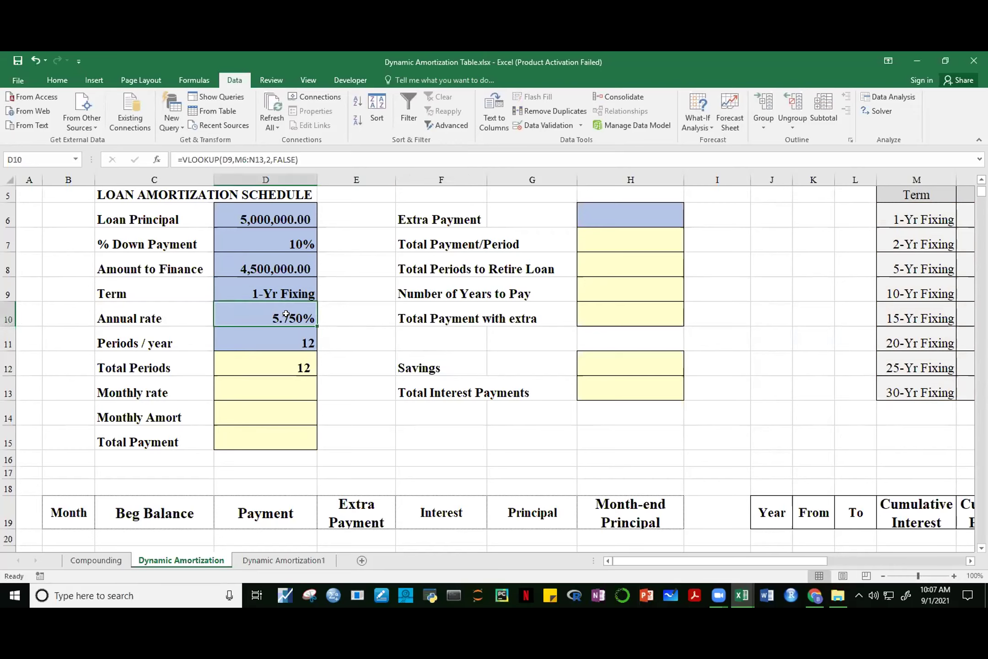
{"action": "left_click", "coordinate": [369, 344]}
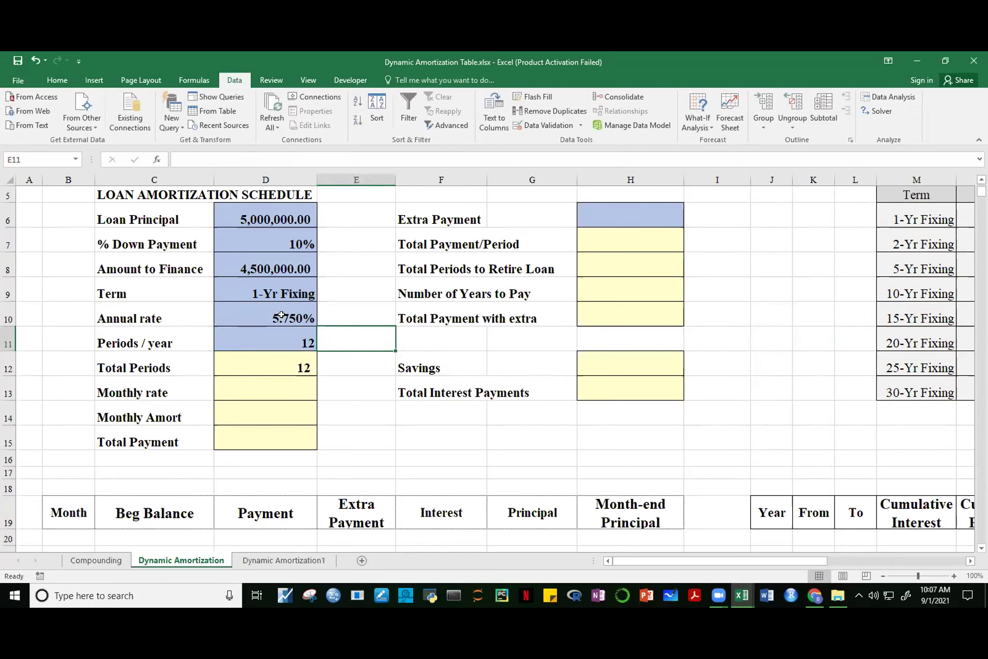
Try List as the allowed data validation type for the Annual rate cell D10, and return it to Any value
{"action": "left_click", "coordinate": [282, 315]}
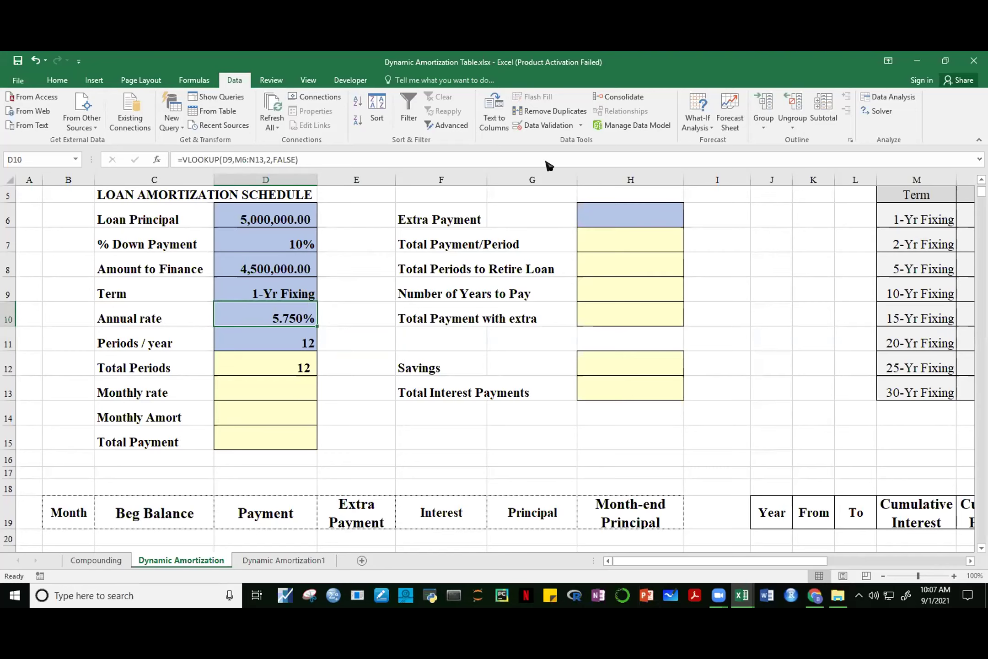
{"action": "left_click", "coordinate": [581, 126]}
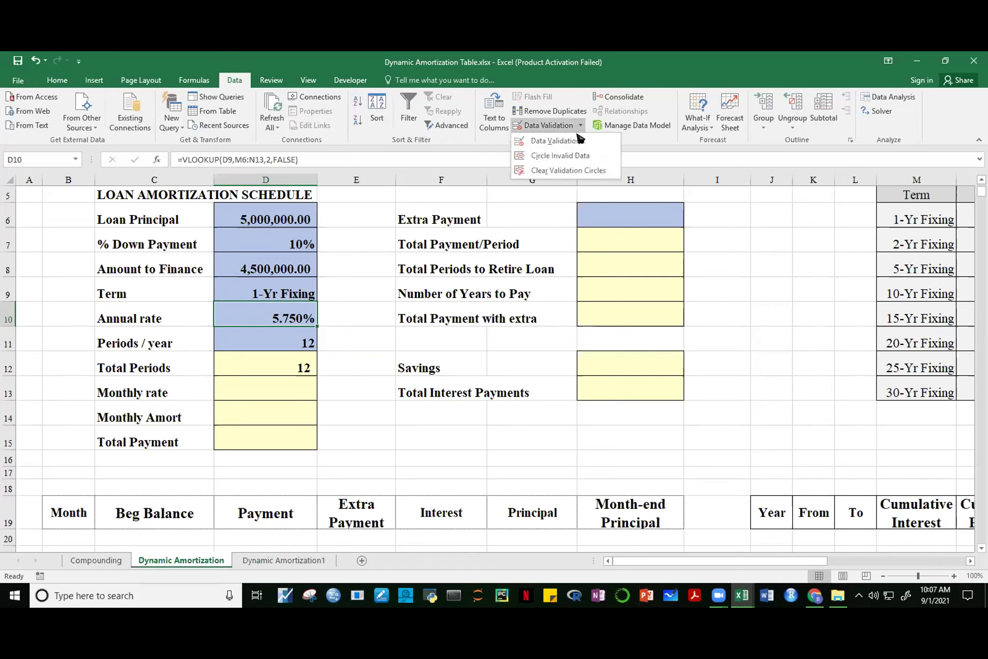
{"action": "left_click", "coordinate": [579, 141]}
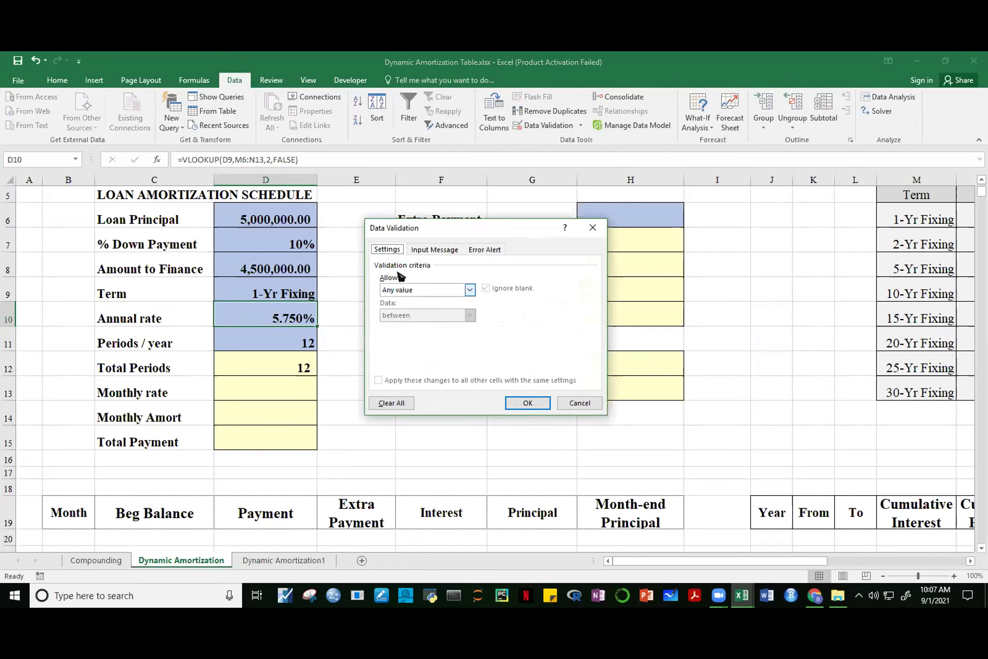
{"action": "left_click", "coordinate": [470, 290]}
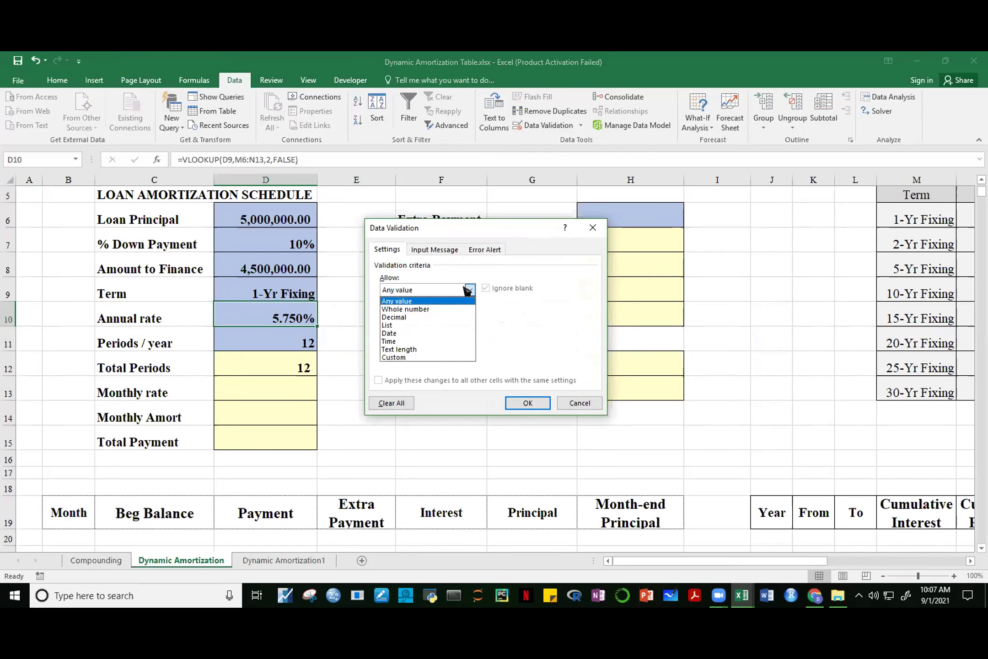
{"action": "left_click", "coordinate": [401, 326]}
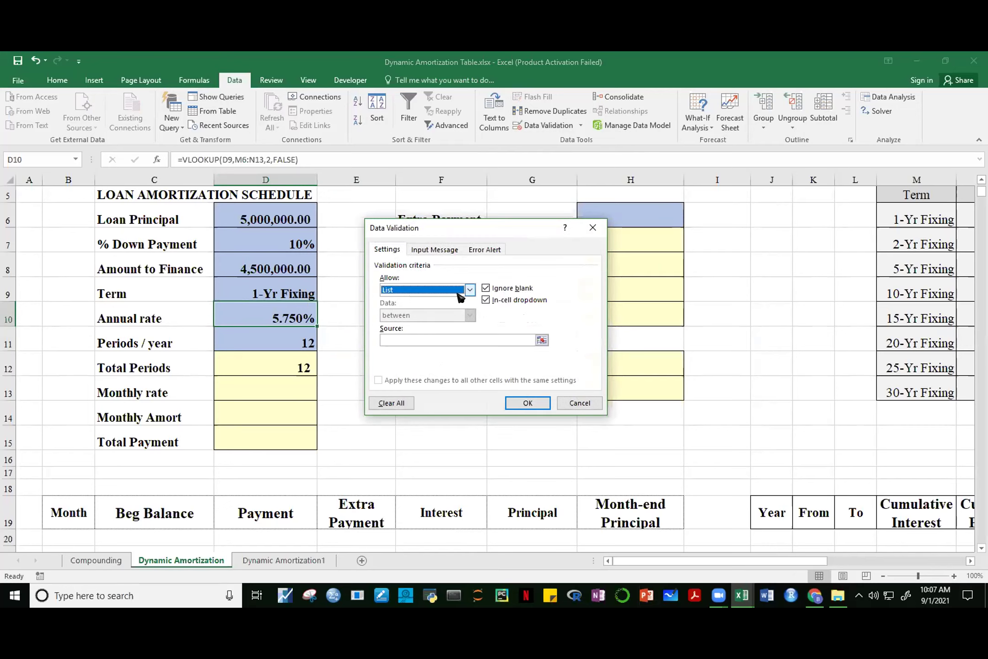
{"action": "left_click", "coordinate": [469, 290]}
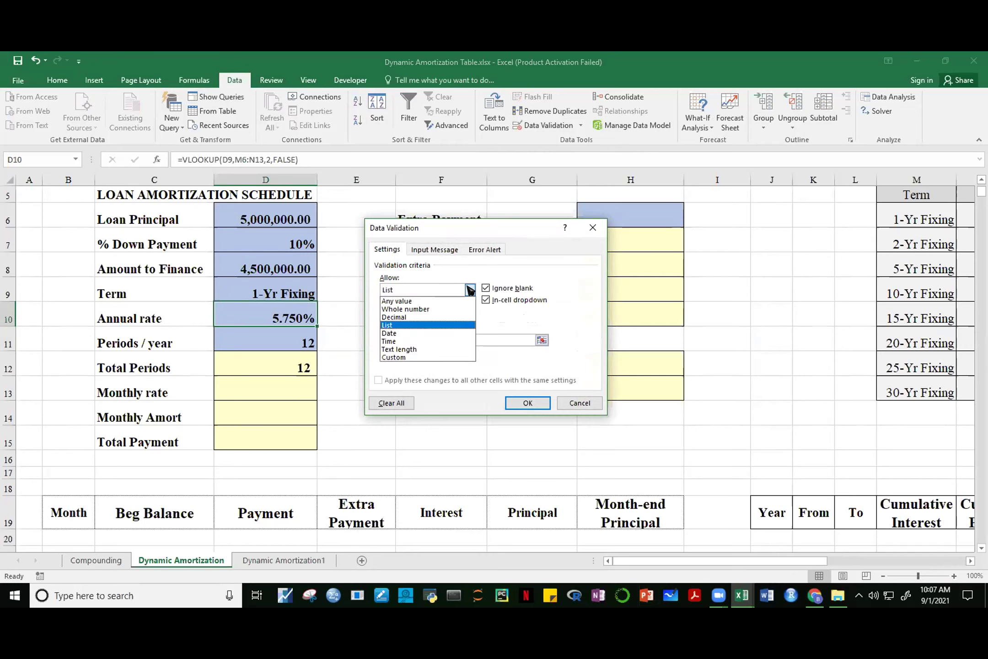
{"action": "left_click", "coordinate": [414, 302]}
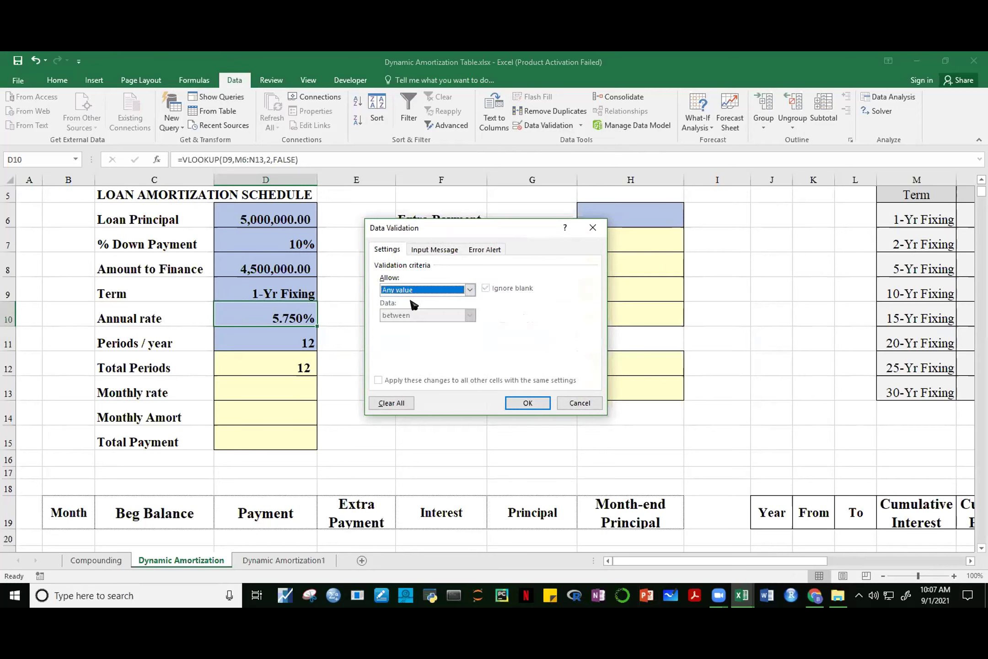
{"action": "left_click", "coordinate": [527, 403]}
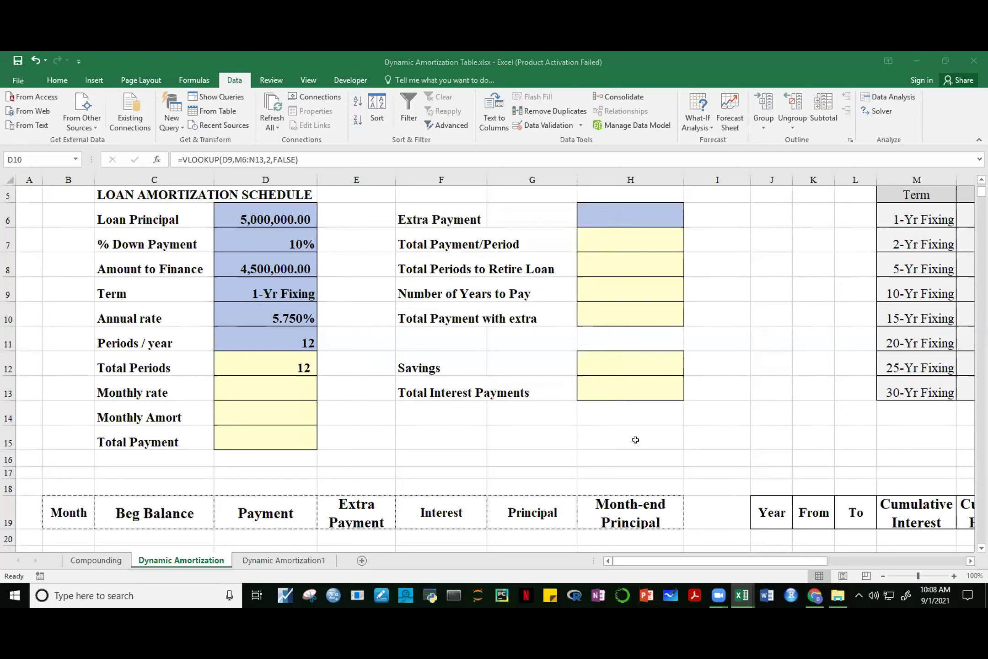
Recheck the Annual rate lookup formula in D10 and its highlighted term-rate table range M6:N13
{"action": "left_click", "coordinate": [293, 314]}
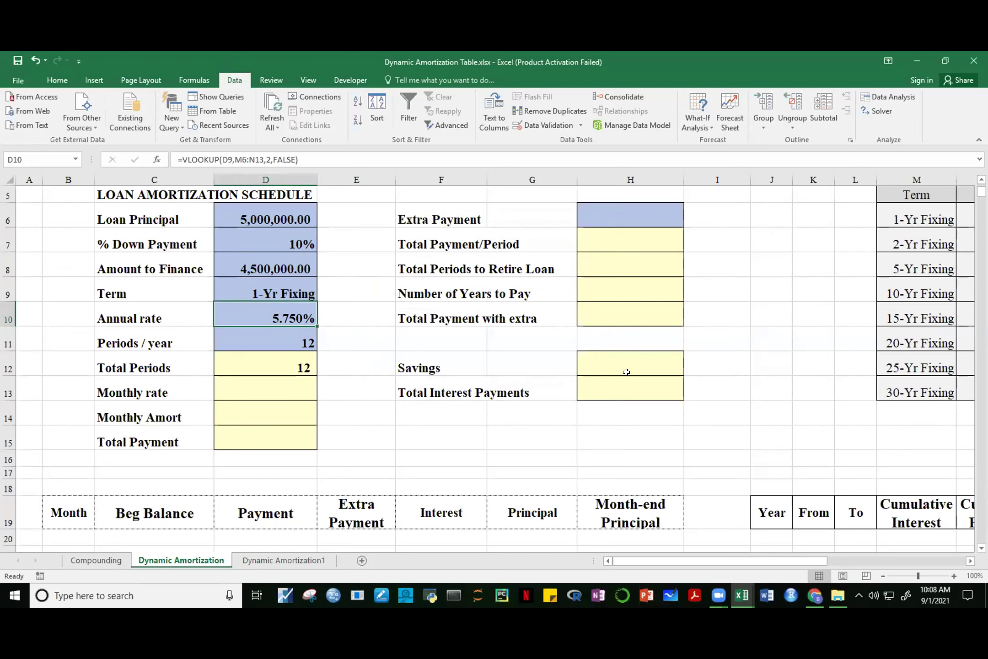
{"action": "key", "text": "F2"}
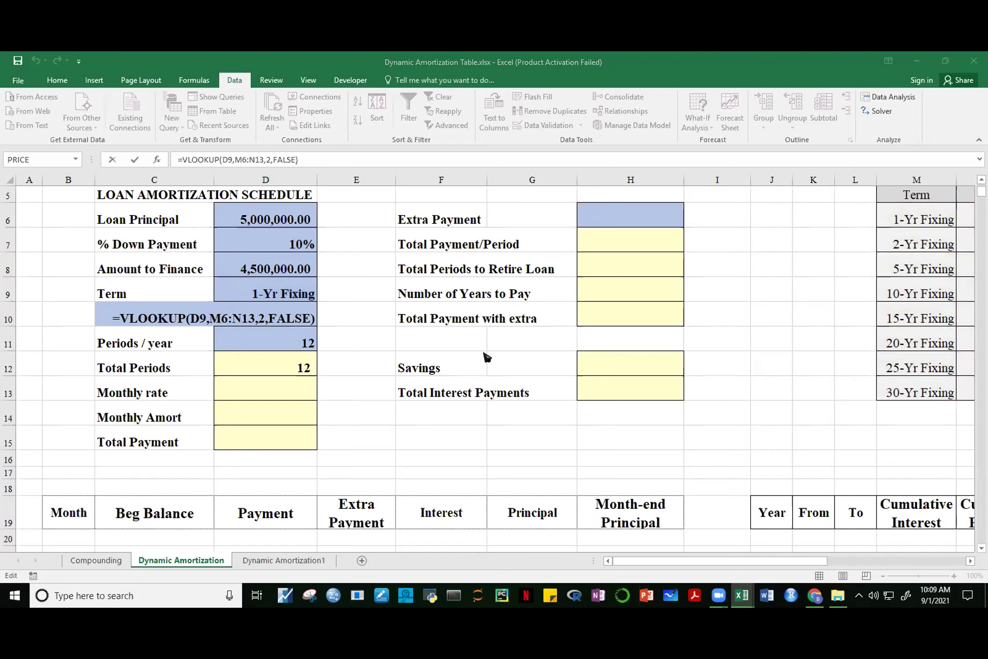
{"action": "left_click", "coordinate": [315, 319]}
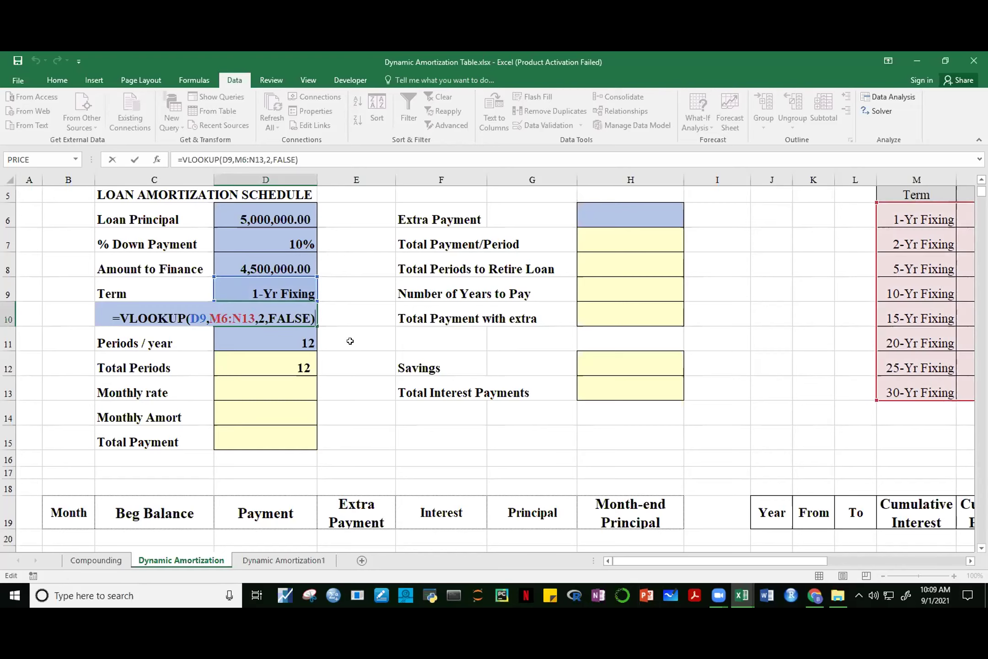
{"action": "key", "text": "Return"}
Try starting an HLOOKUP formula in P9 below the horizontal term-rate table
{"action": "left_click_drag", "start_coordinate": [805, 563], "coordinate": [971, 531]}
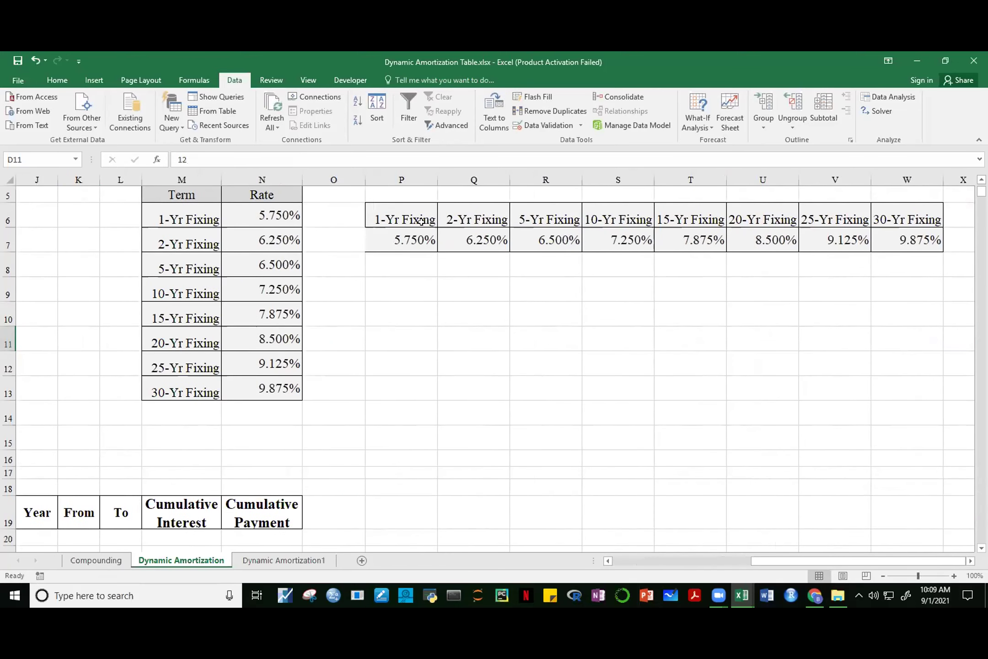
{"action": "left_click_drag", "start_coordinate": [403, 219], "coordinate": [863, 219]}
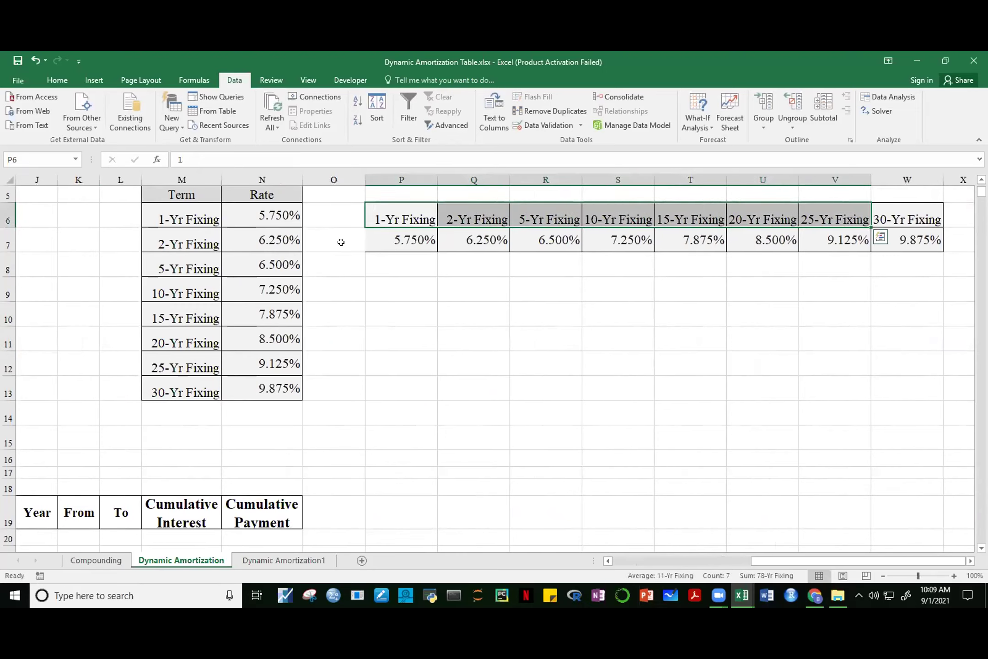
{"action": "left_click", "coordinate": [412, 293]}
{"action": "type", "text": "=HLOO"}
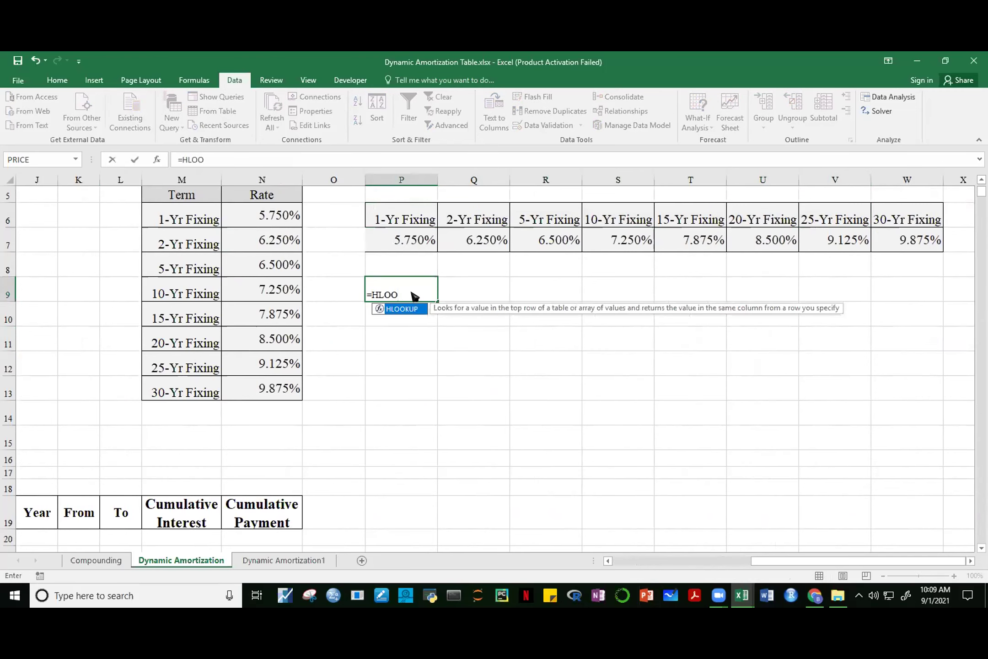
{"action": "type", "text": "KUP("}
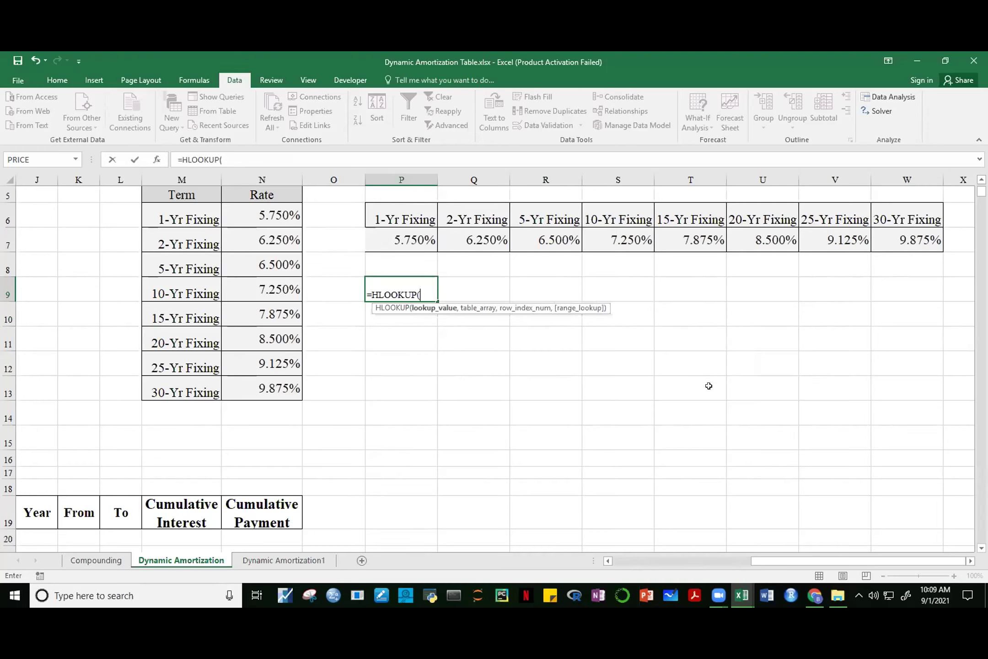
{"action": "key", "text": "Escape"}
{"action": "left_click_drag", "start_coordinate": [759, 563], "coordinate": [570, 555]}
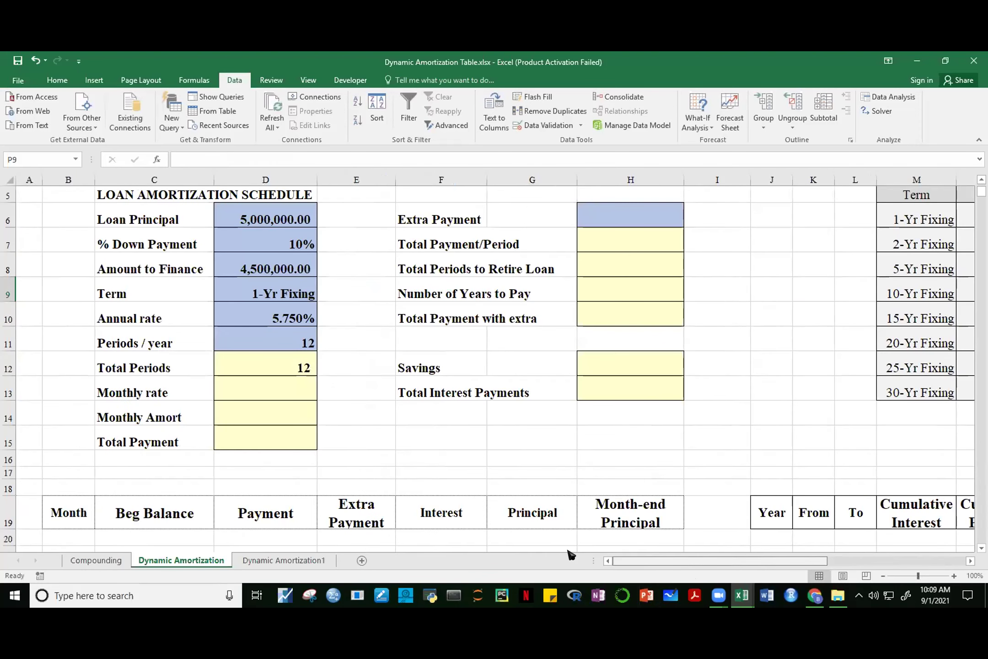
Set the Term in D9 to 30-Yr Fixing and check the Total Periods formula in D12
{"action": "left_click", "coordinate": [275, 394]}
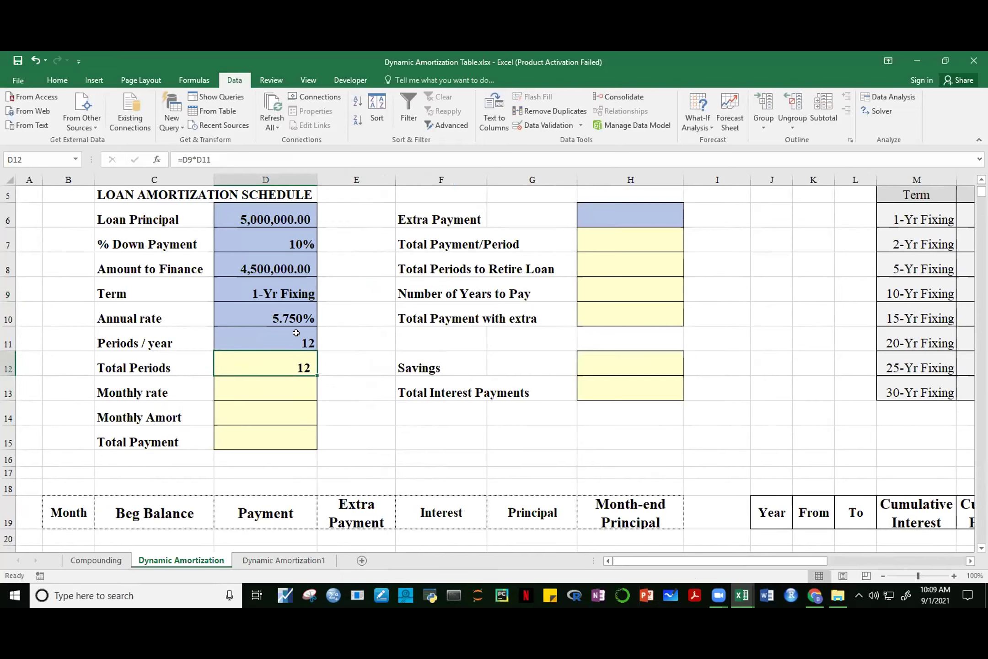
{"action": "left_click", "coordinate": [284, 293]}
{"action": "left_click", "coordinate": [324, 294]}
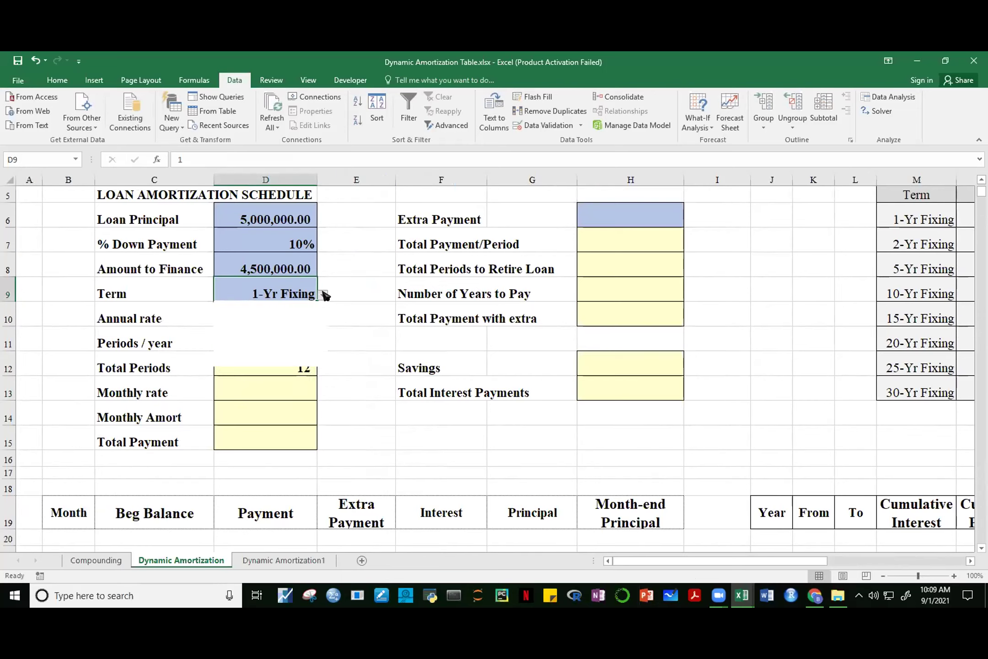
{"action": "left_click", "coordinate": [267, 361]}
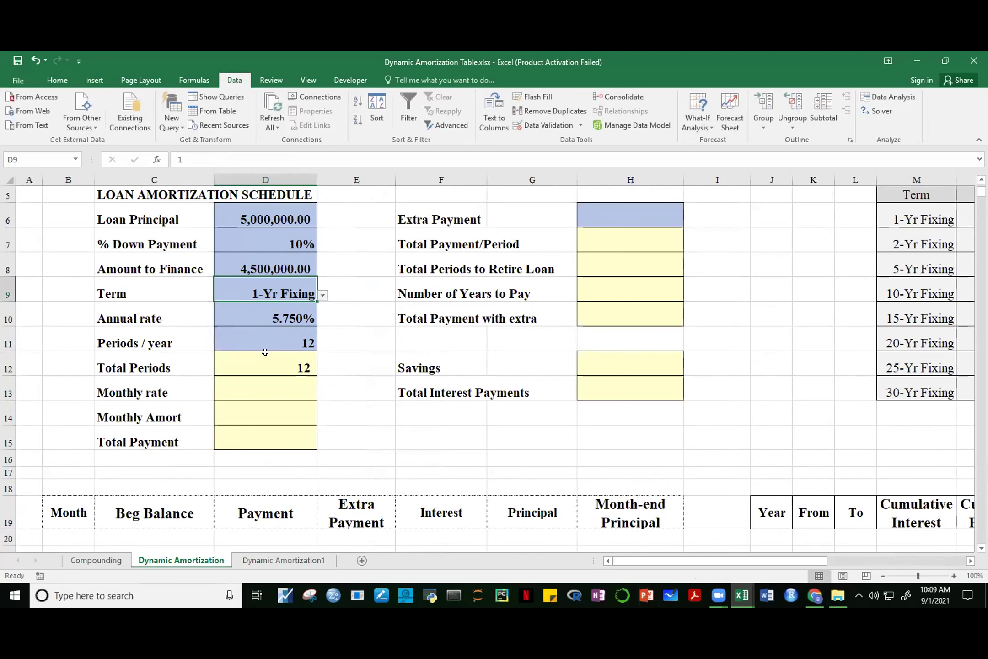
{"action": "left_click", "coordinate": [302, 373]}
{"action": "double_click", "coordinate": [302, 374]}
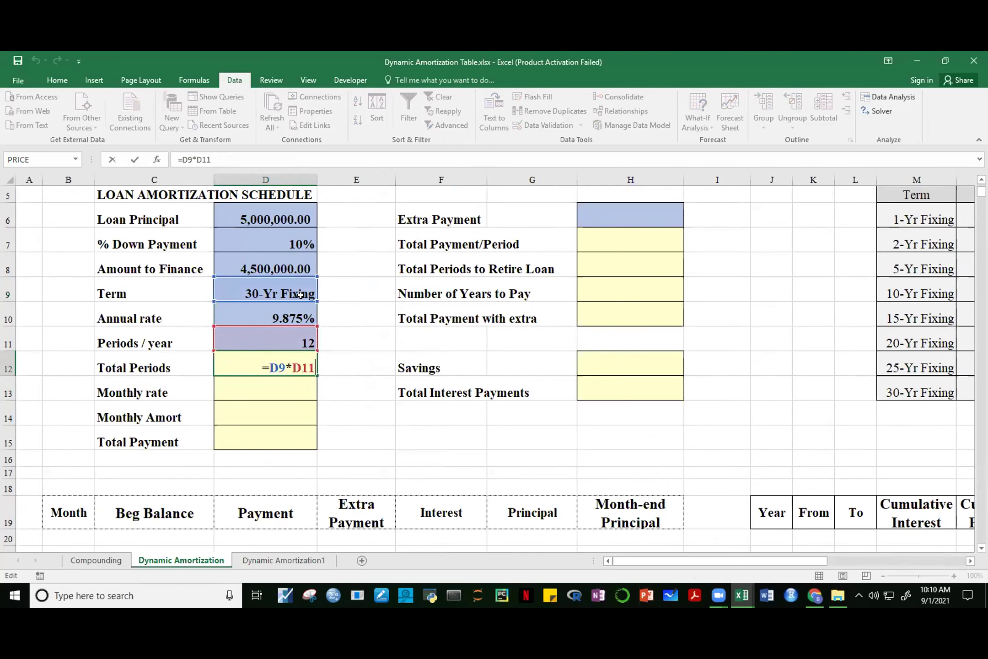
{"action": "left_click", "coordinate": [363, 406]}
Calculate the Monthly rate in D13 by dividing the annual rate by the periods per year: =D10/D11
{"action": "left_click", "coordinate": [293, 382]}
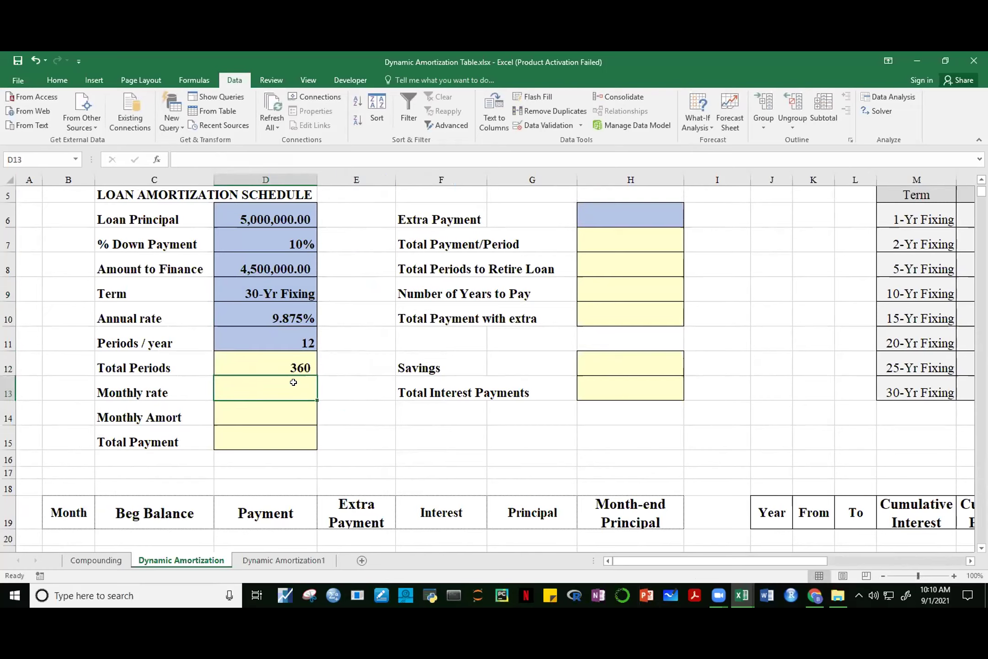
{"action": "type", "text": "="}
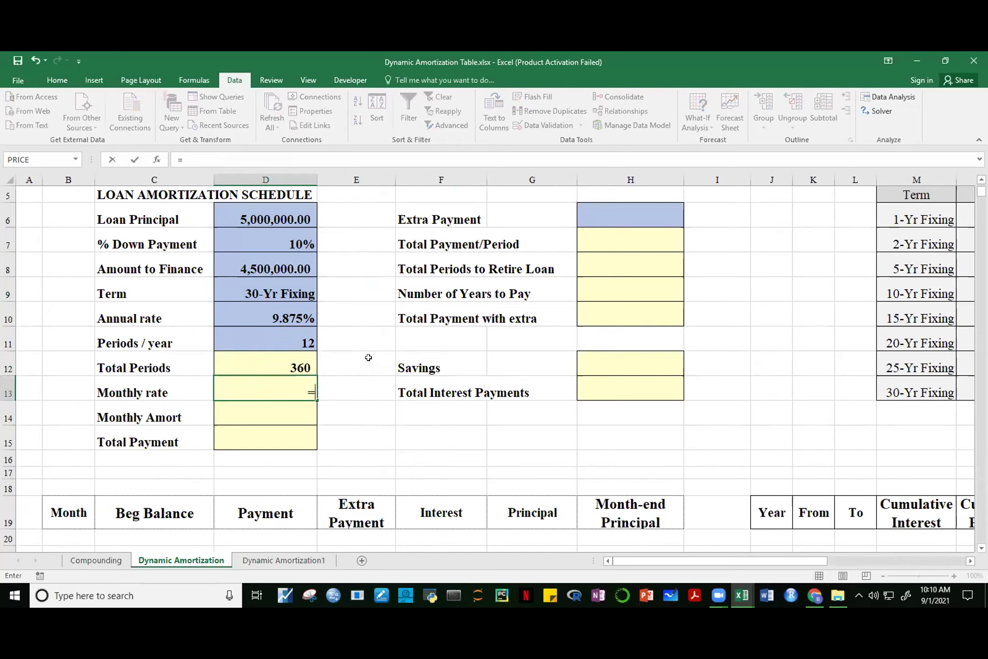
{"action": "left_click", "coordinate": [276, 314]}
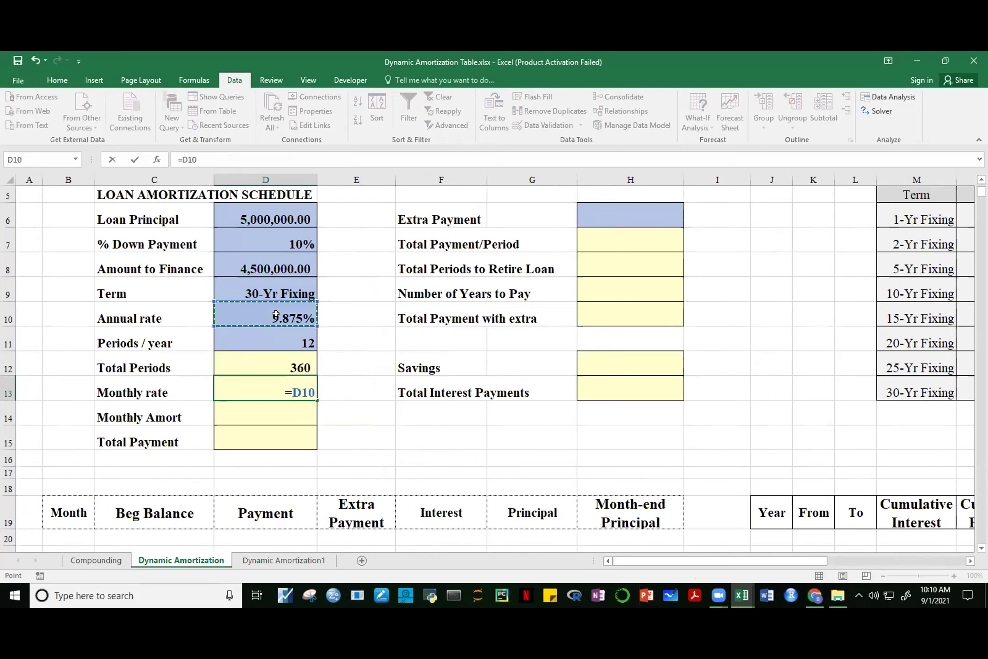
{"action": "type", "text": "/"}
{"action": "left_click", "coordinate": [275, 343]}
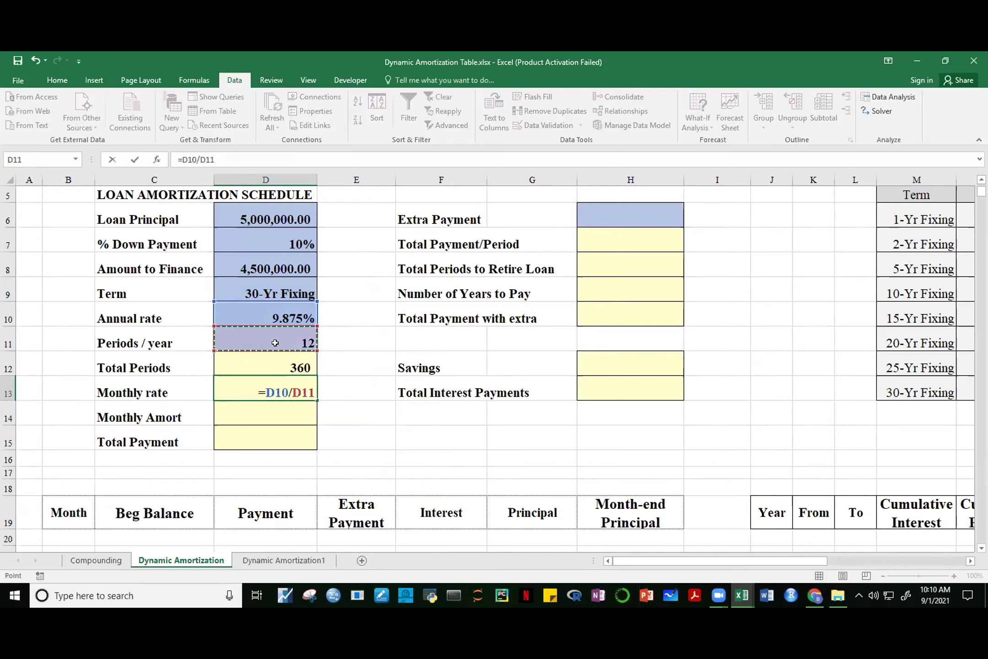
{"action": "key", "text": "Return"}
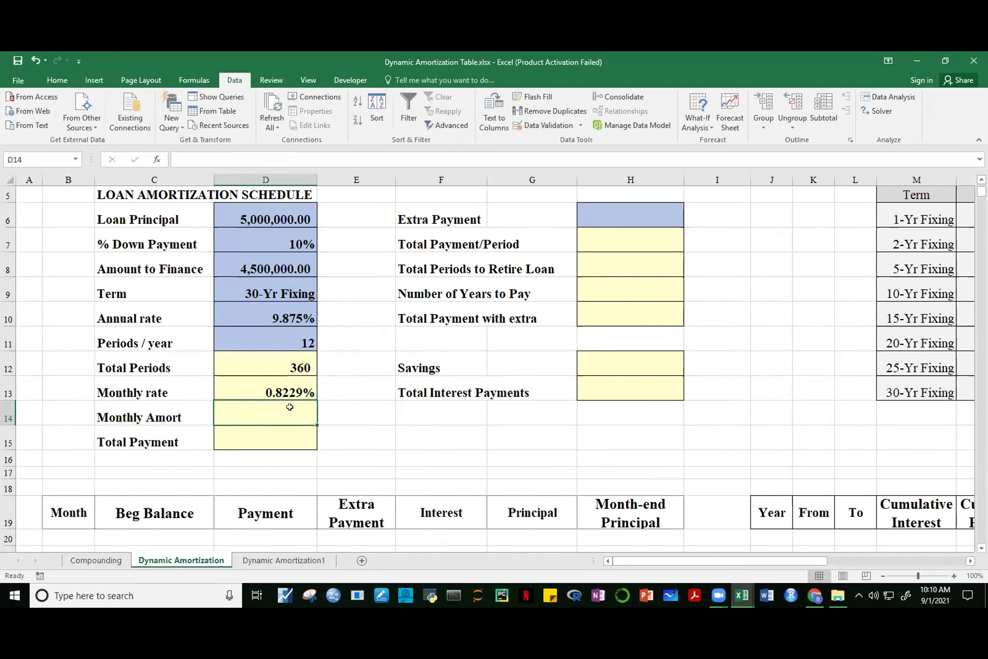
Begin the Monthly Amort formula in D14 with a negated PMT function: =-PMT(
{"action": "type", "text": "="}
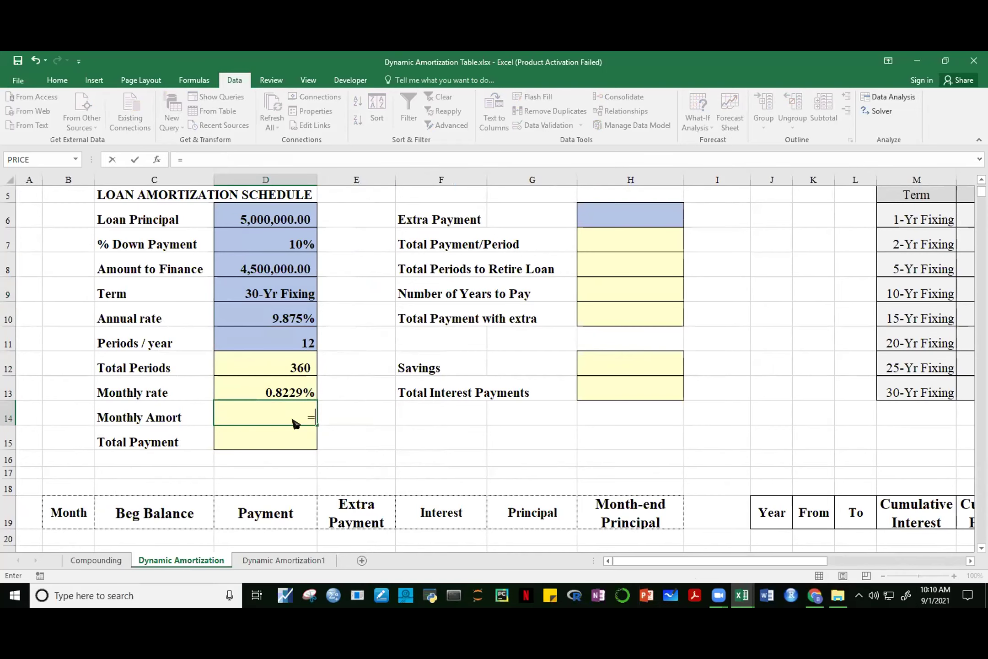
{"action": "key", "text": "Escape"}
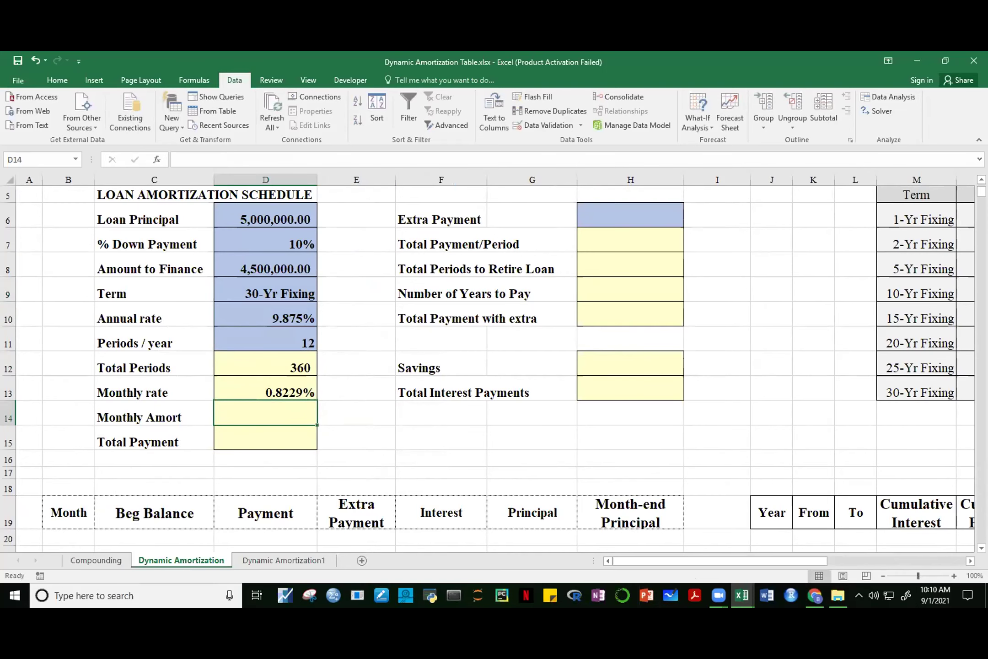
{"action": "left_click", "coordinate": [953, 576]}
{"action": "left_click", "coordinate": [954, 576]}
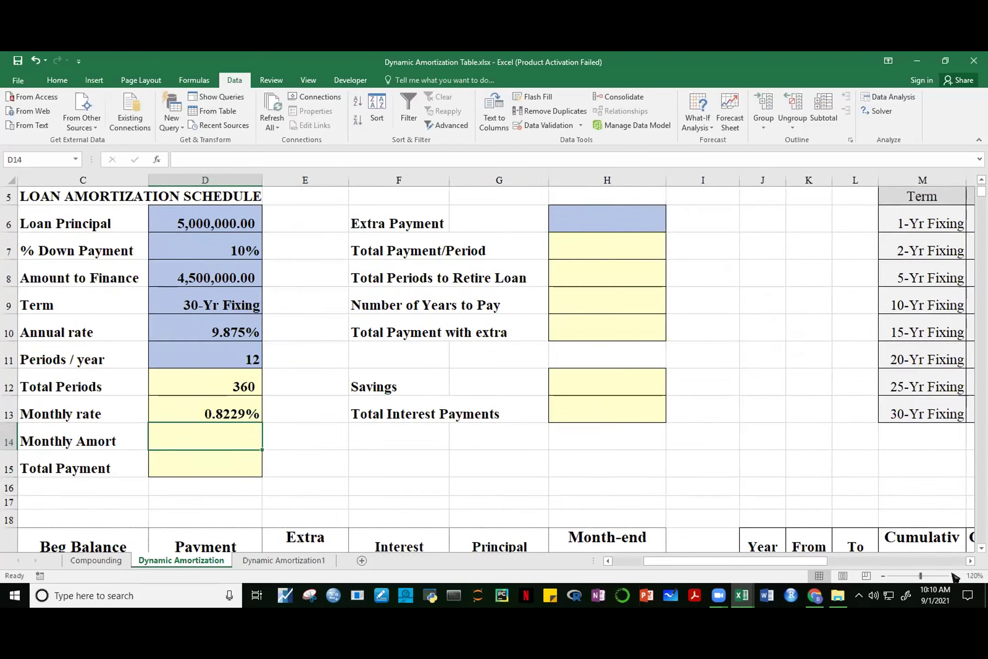
{"action": "left_click", "coordinate": [954, 575]}
{"action": "left_click_drag", "start_coordinate": [771, 565], "coordinate": [669, 567]}
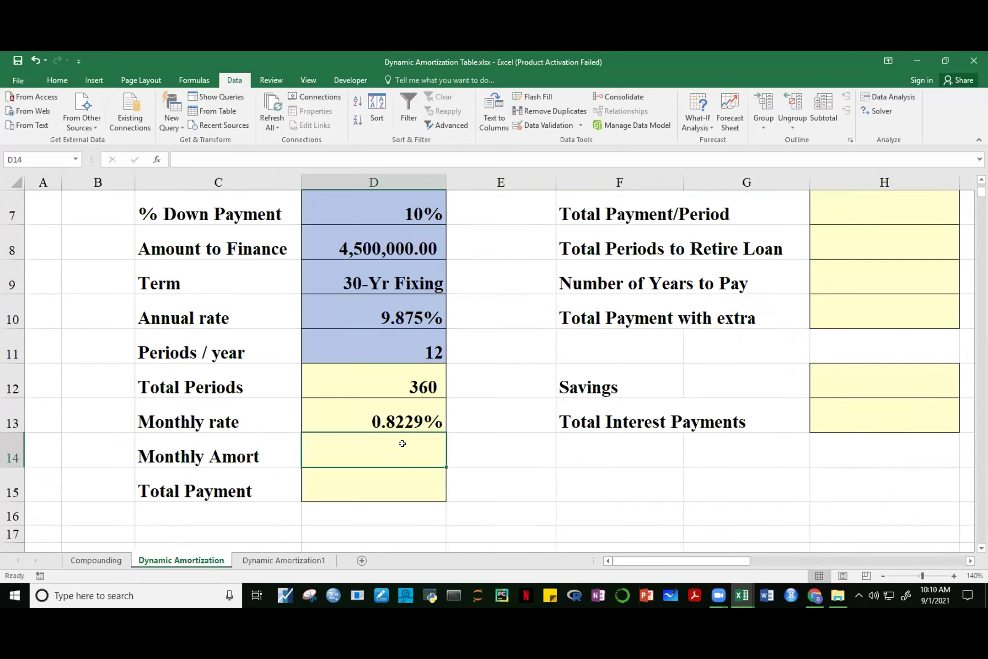
{"action": "type", "text": "=-"}
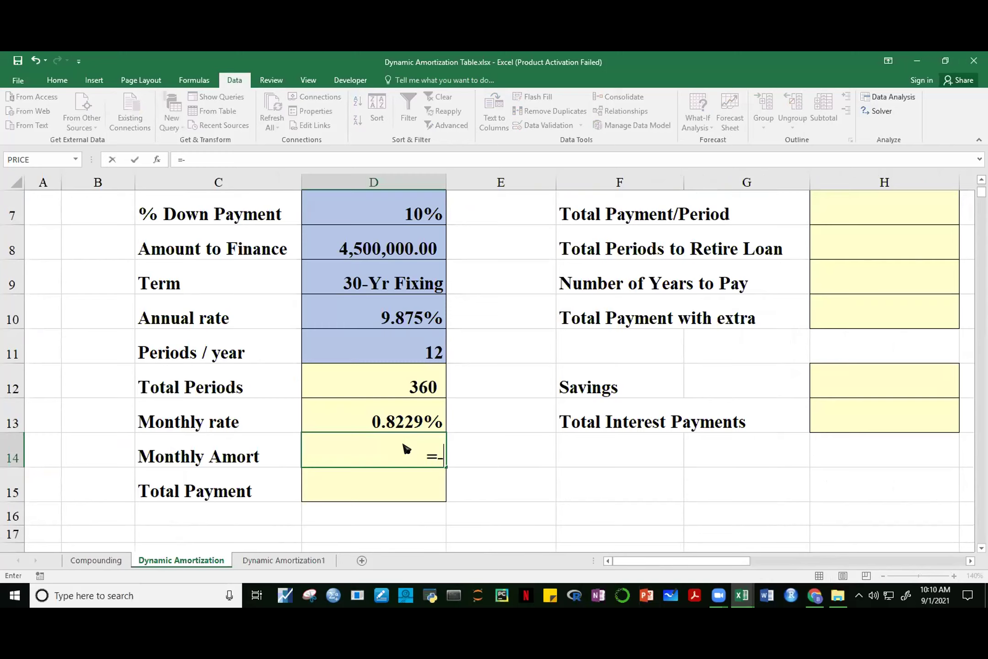
{"action": "type", "text": "PMT"}
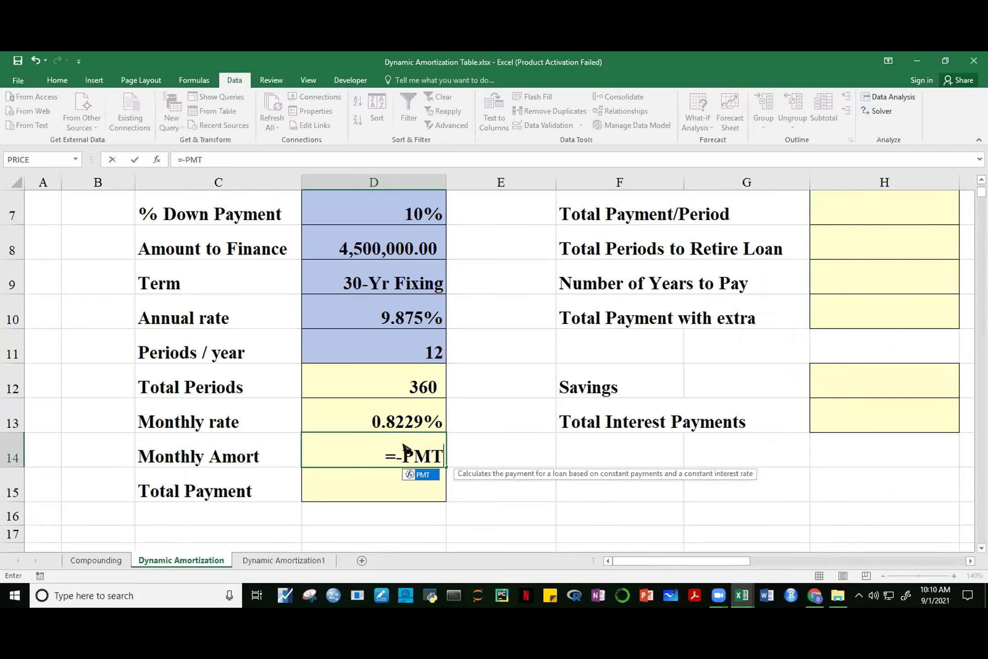
{"action": "type", "text": "("}
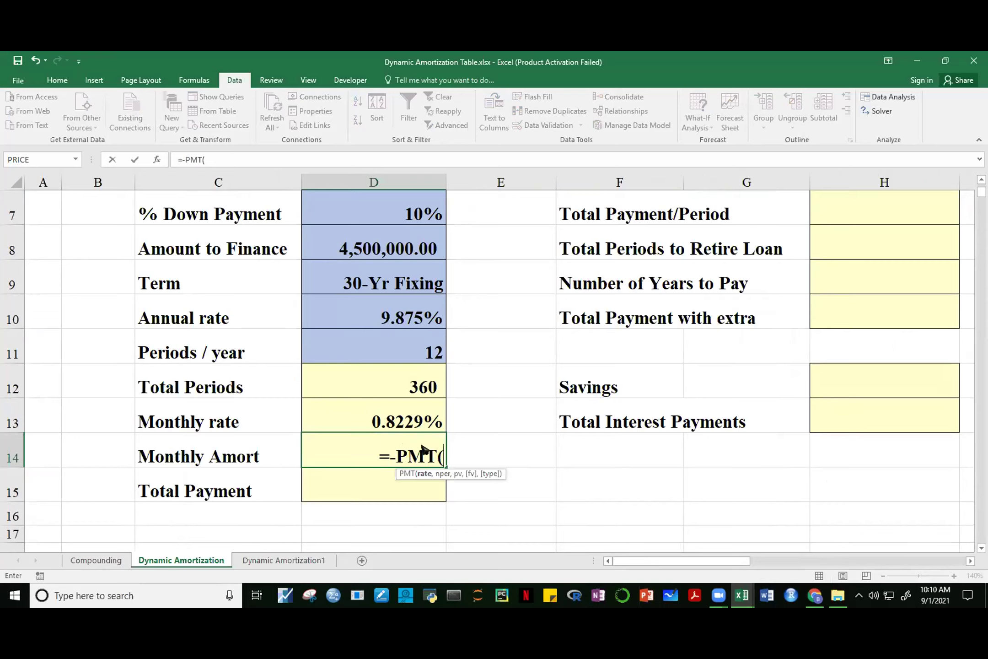
Complete the Monthly Amort formula in D14 as =-PMT(D13,D12,D8,,0), with payments timed at the end of the period
{"action": "left_click", "coordinate": [410, 414]}
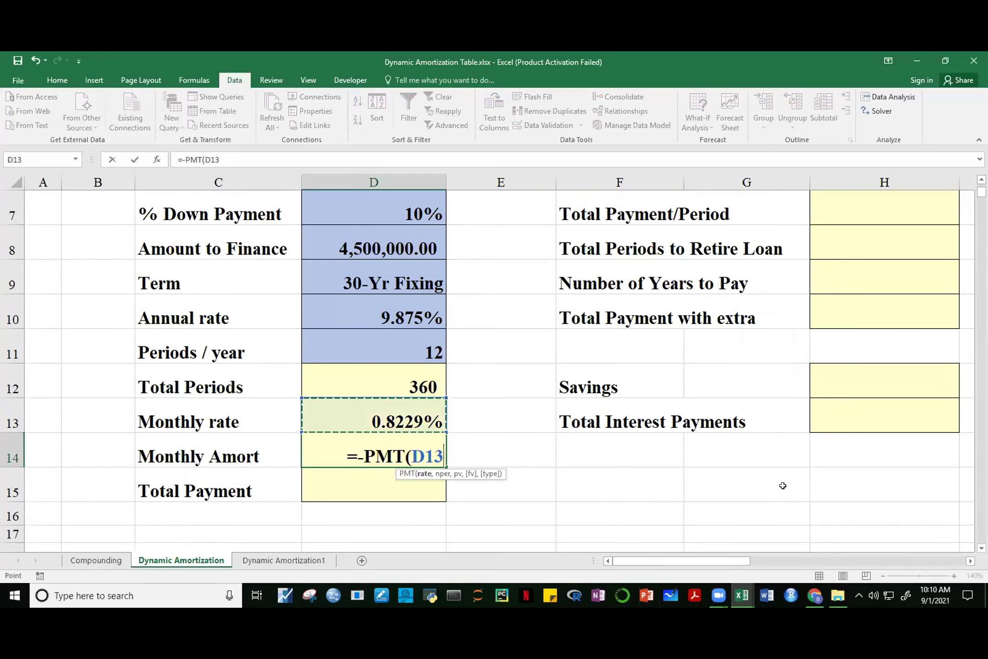
{"action": "type", "text": ","}
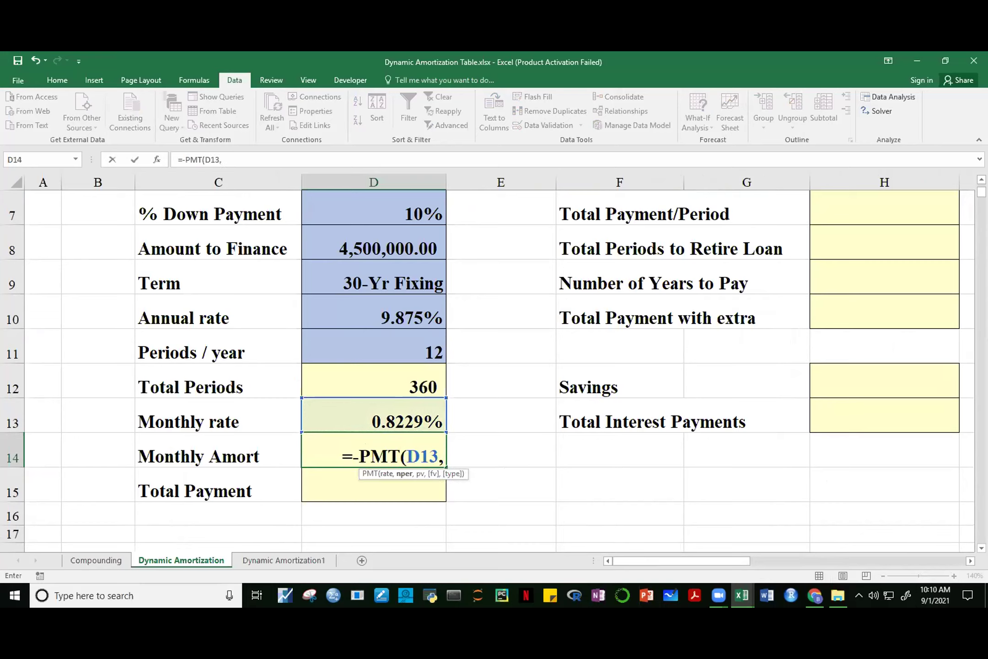
{"action": "left_click", "coordinate": [422, 378]}
{"action": "type", "text": ","}
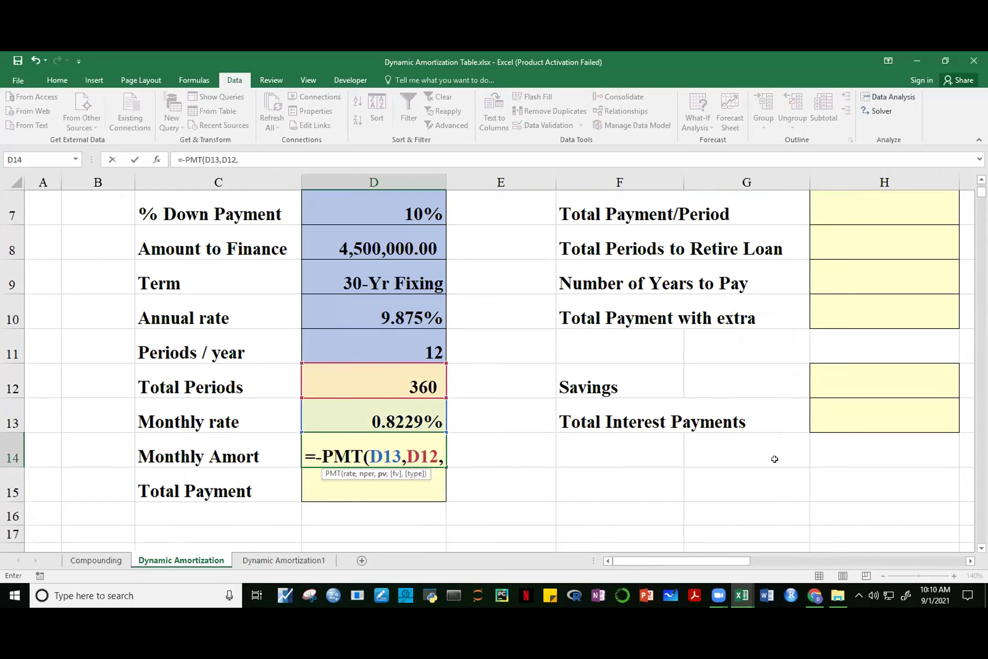
{"action": "left_click", "coordinate": [382, 245]}
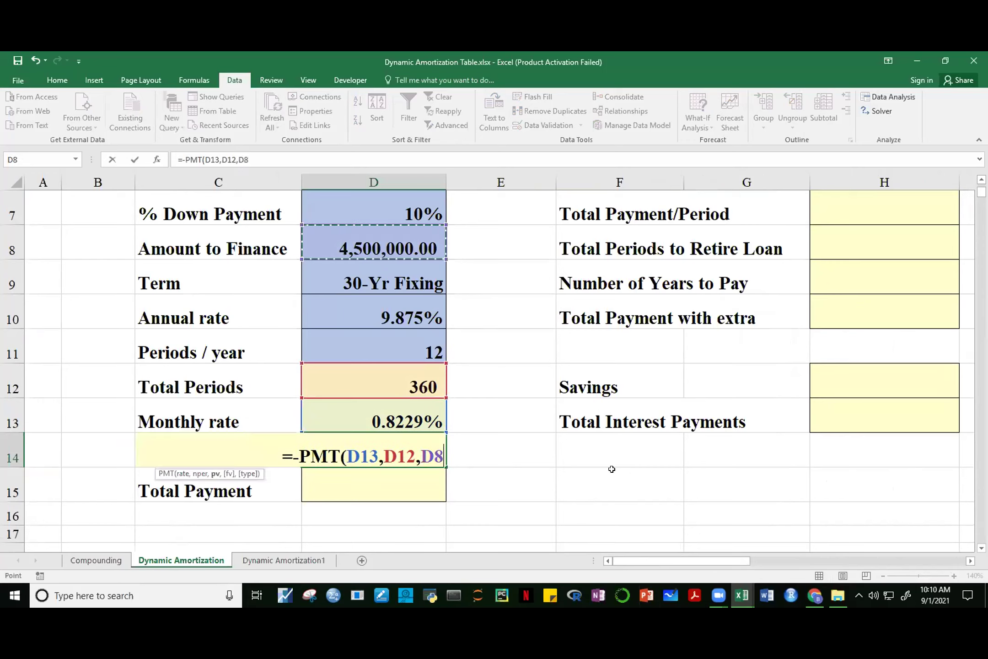
{"action": "type", "text": ","}
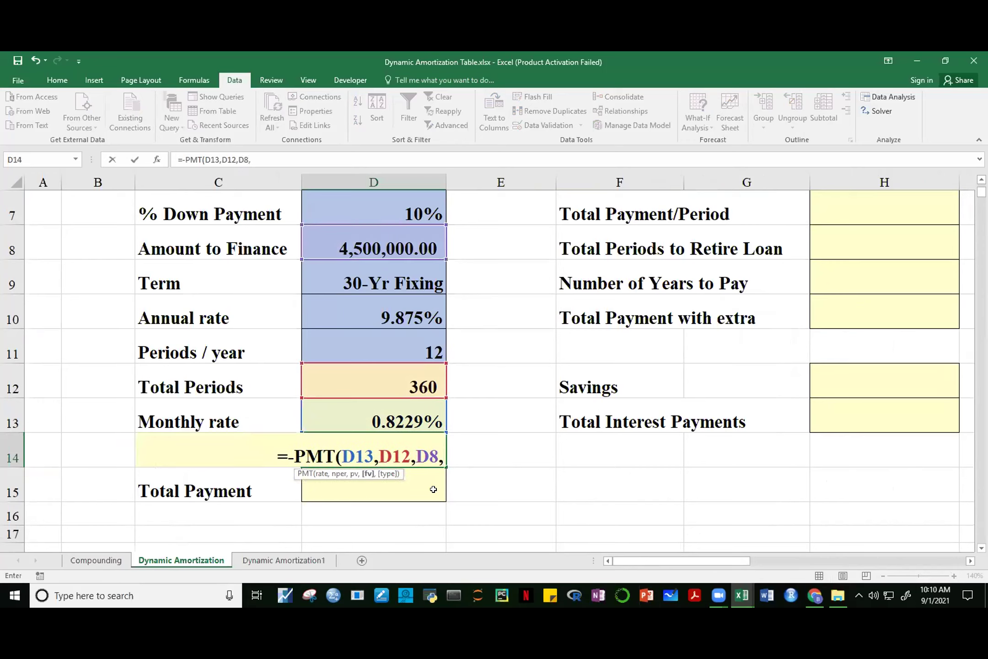
{"action": "type", "text": ","}
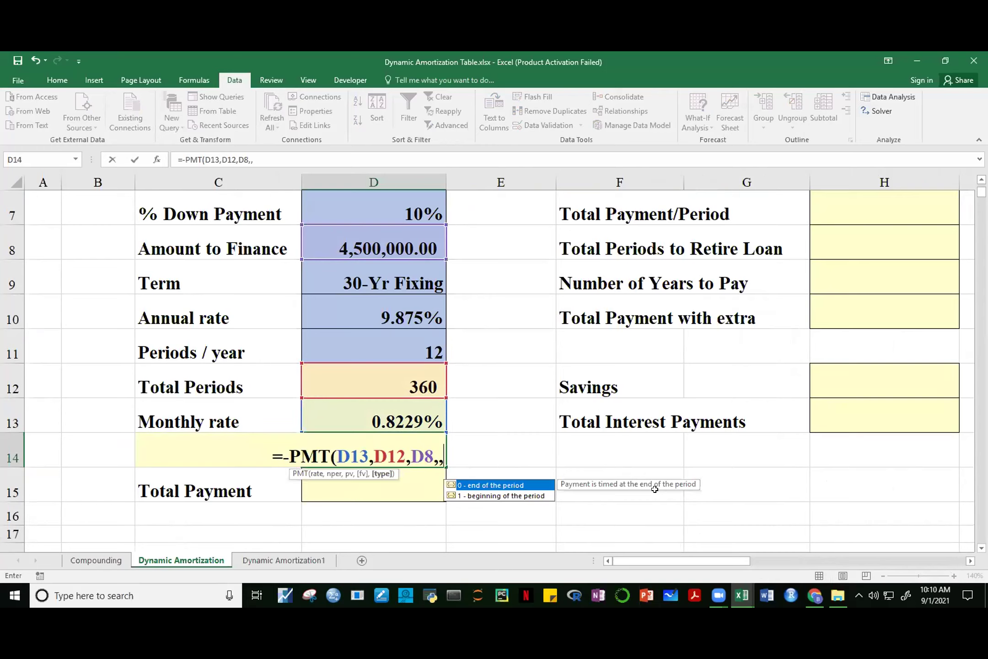
{"action": "type", "text": "0"}
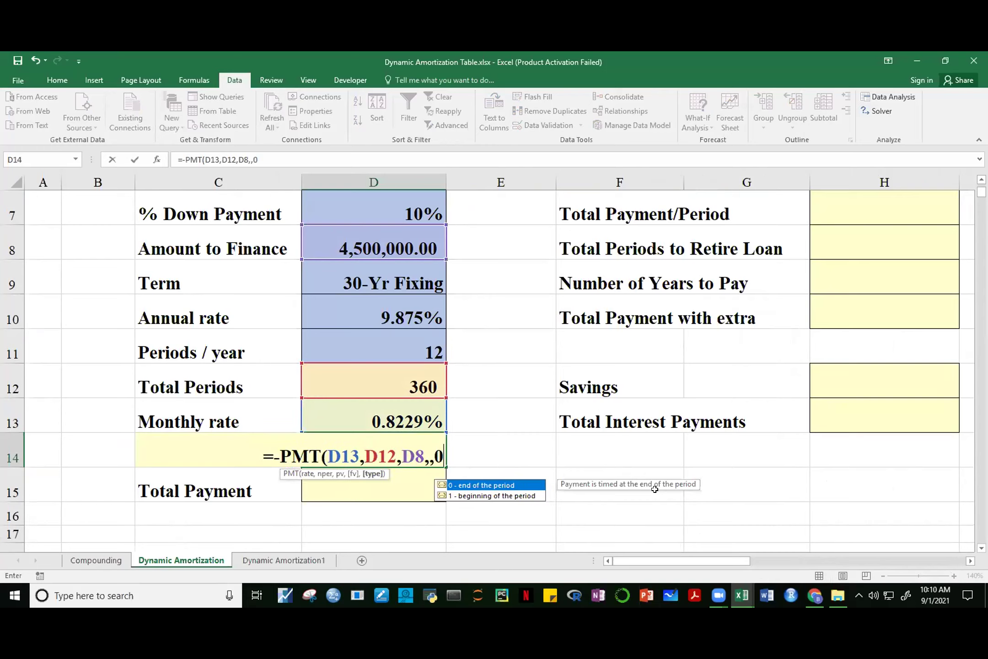
{"action": "type", "text": ")"}
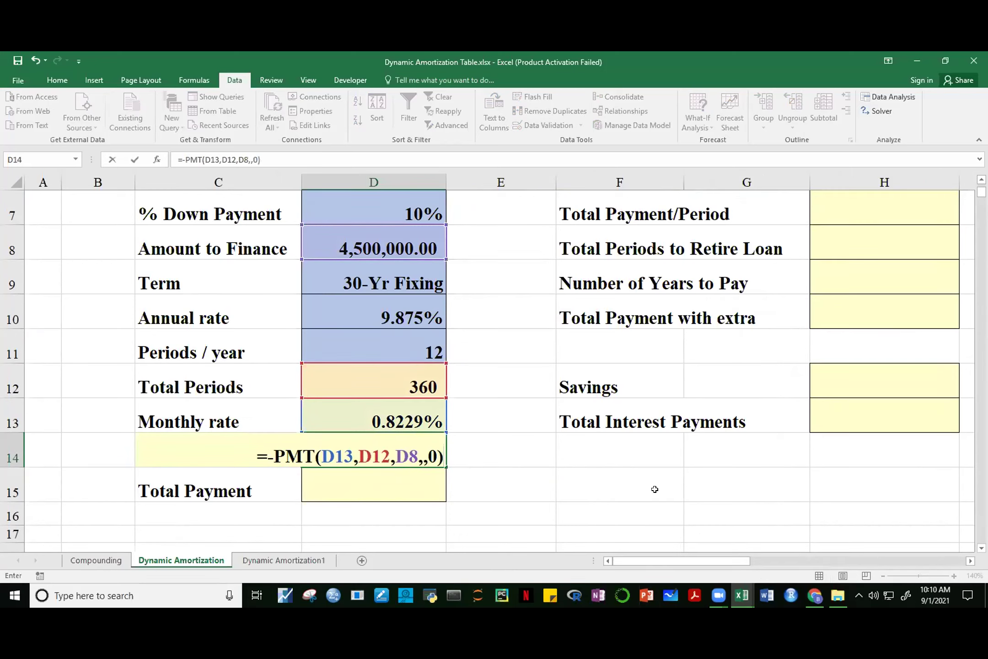
{"action": "key", "text": "ctrl+Return"}
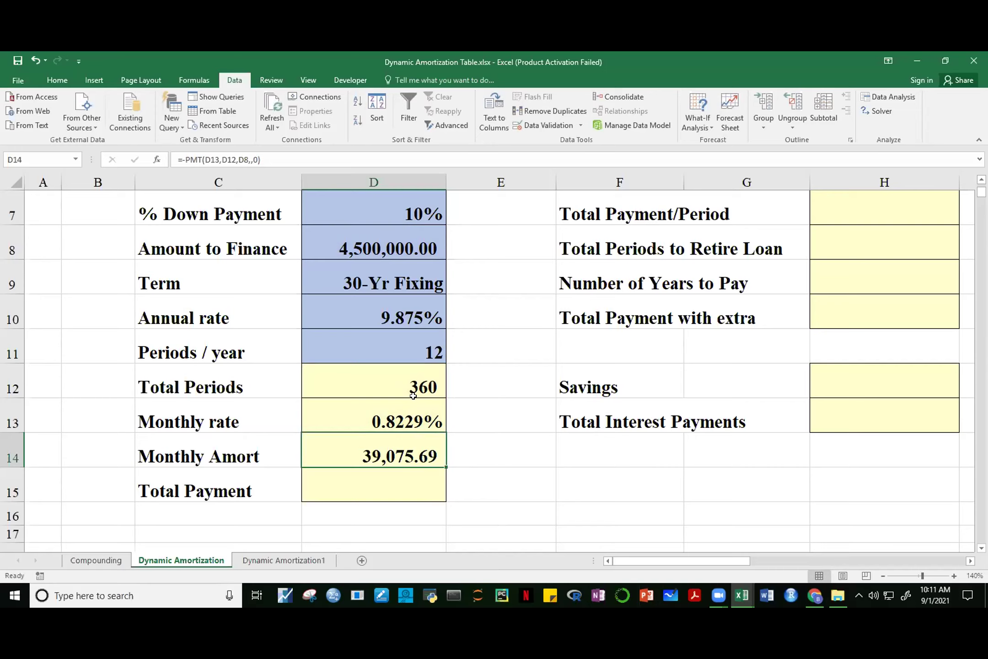
Test the monthly amortization by switching the loan term to 25, 1 and 20 years, and back to 30-Yr Fixing
{"action": "left_click", "coordinate": [422, 274]}
{"action": "left_click", "coordinate": [451, 287]}
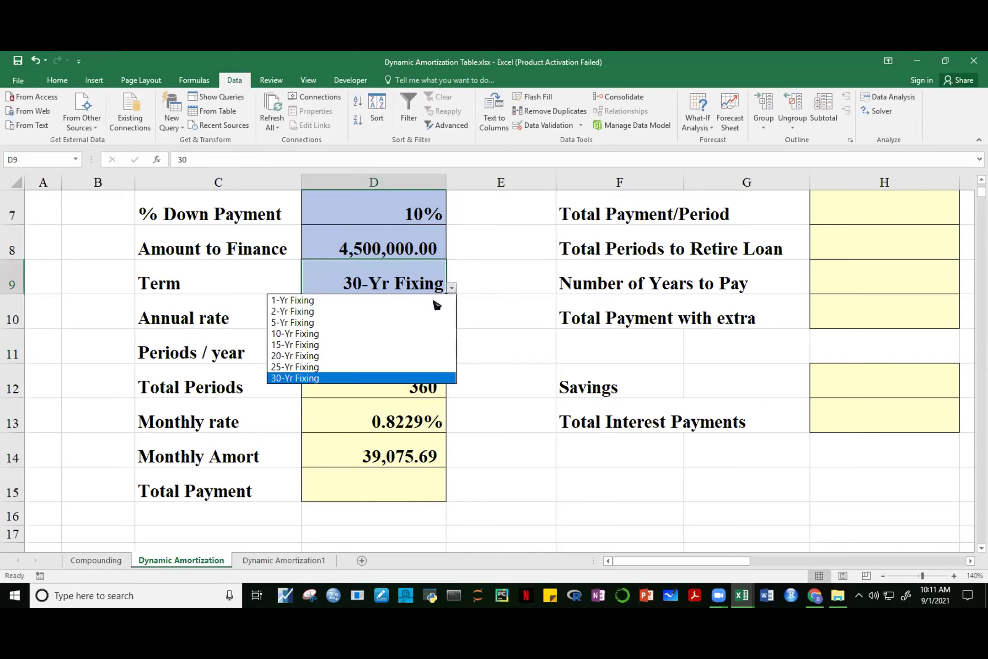
{"action": "left_click", "coordinate": [317, 367]}
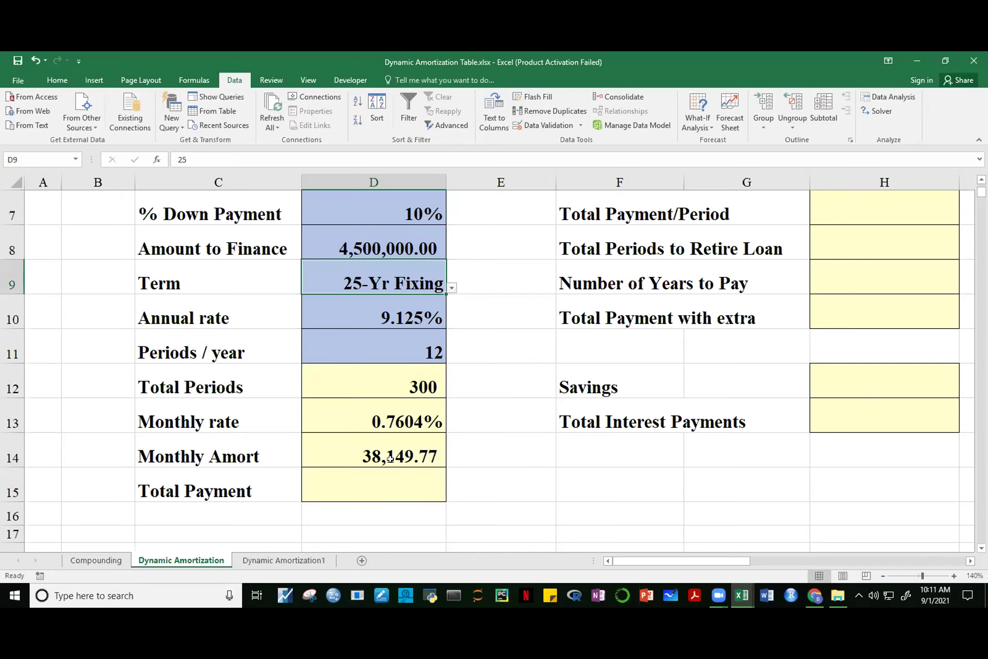
{"action": "left_click", "coordinate": [451, 287]}
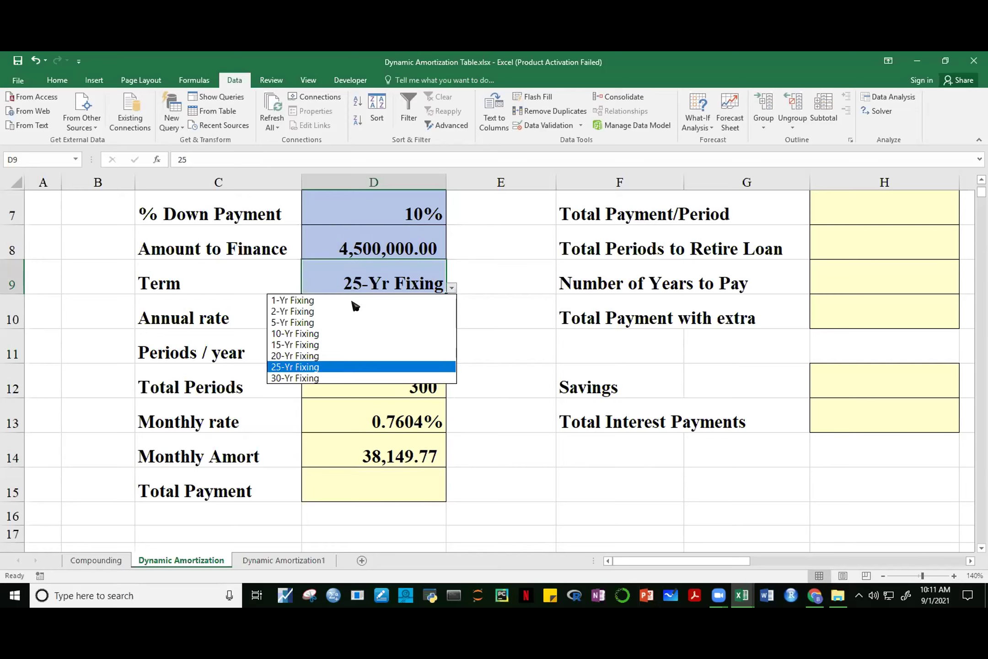
{"action": "left_click", "coordinate": [277, 301]}
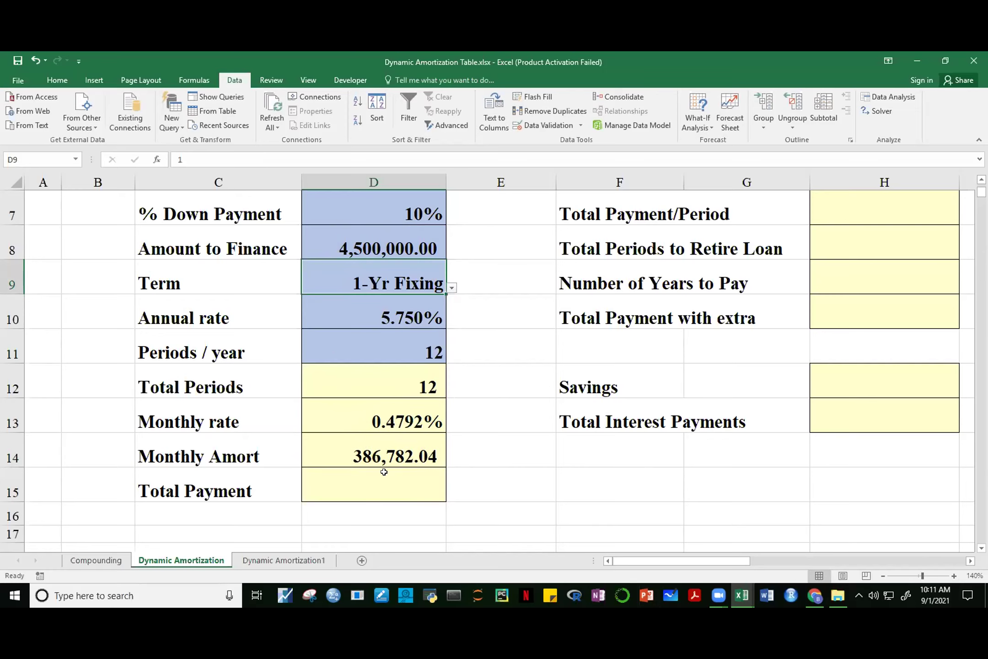
{"action": "left_click", "coordinate": [452, 289]}
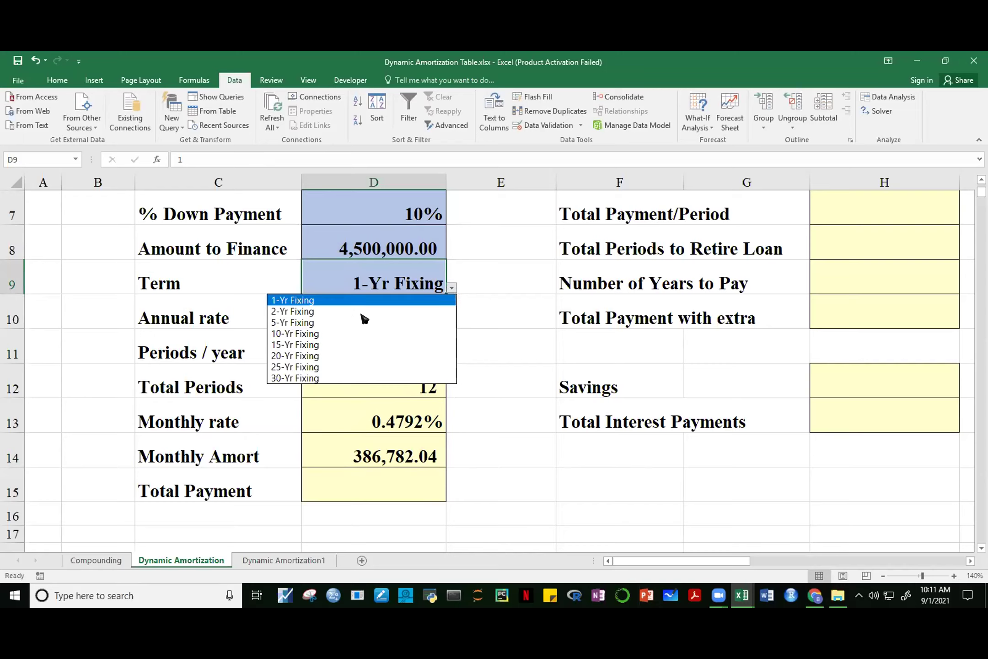
{"action": "left_click", "coordinate": [316, 356]}
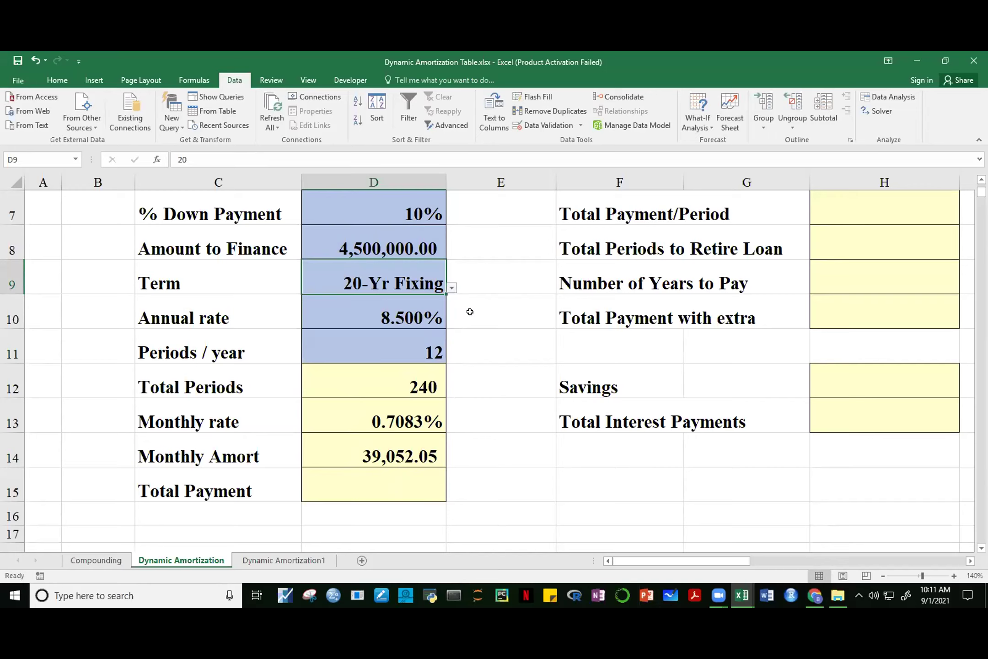
{"action": "left_click", "coordinate": [452, 288]}
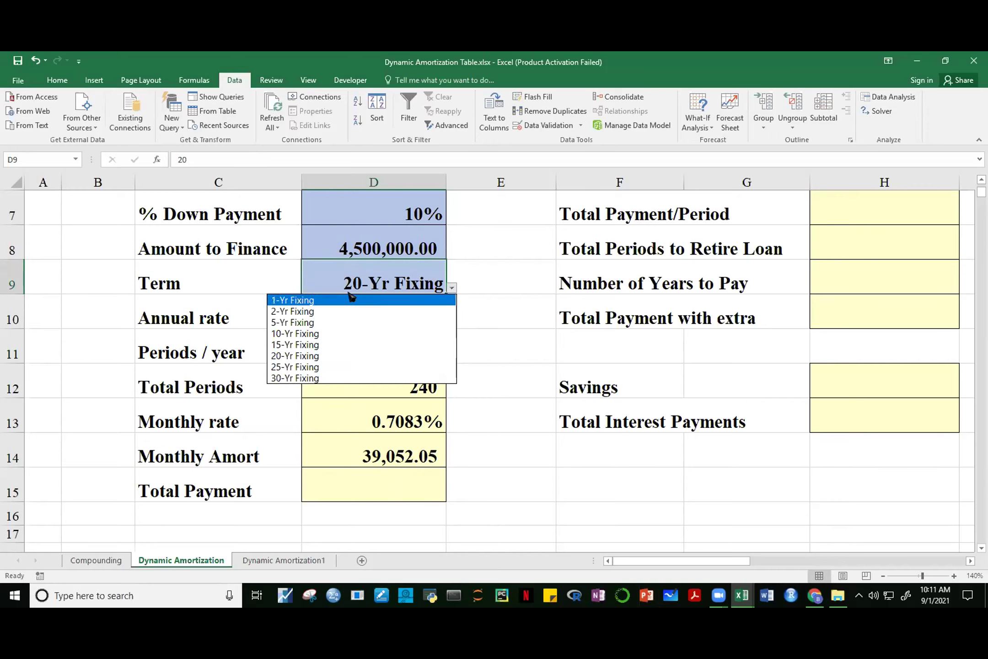
{"action": "left_click", "coordinate": [322, 378]}
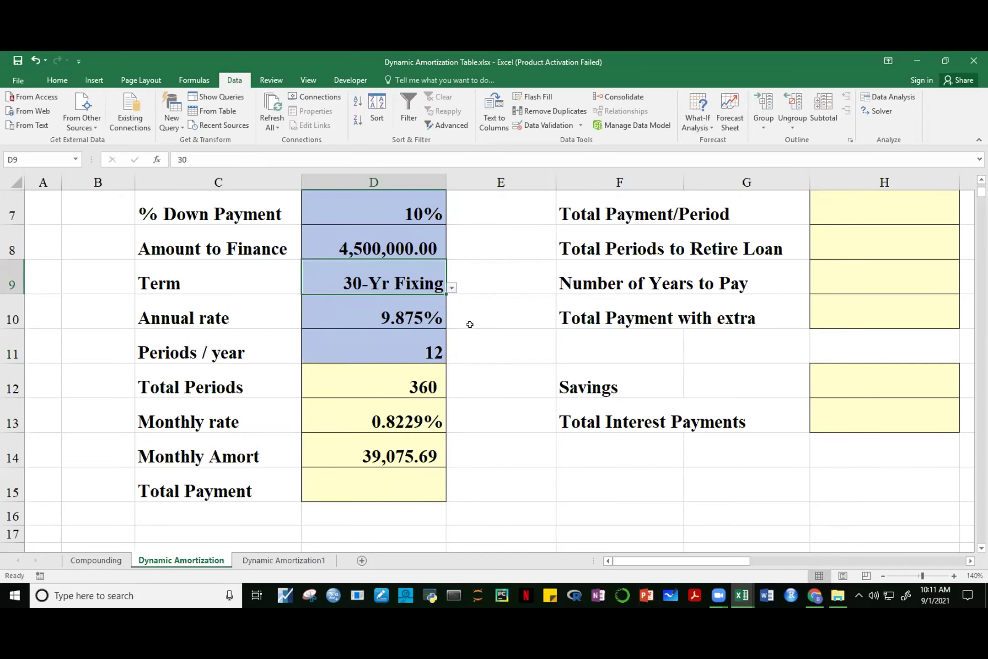
Review the cell references used by the Monthly Amort formula in D14 without changing it
{"action": "left_click", "coordinate": [359, 489]}
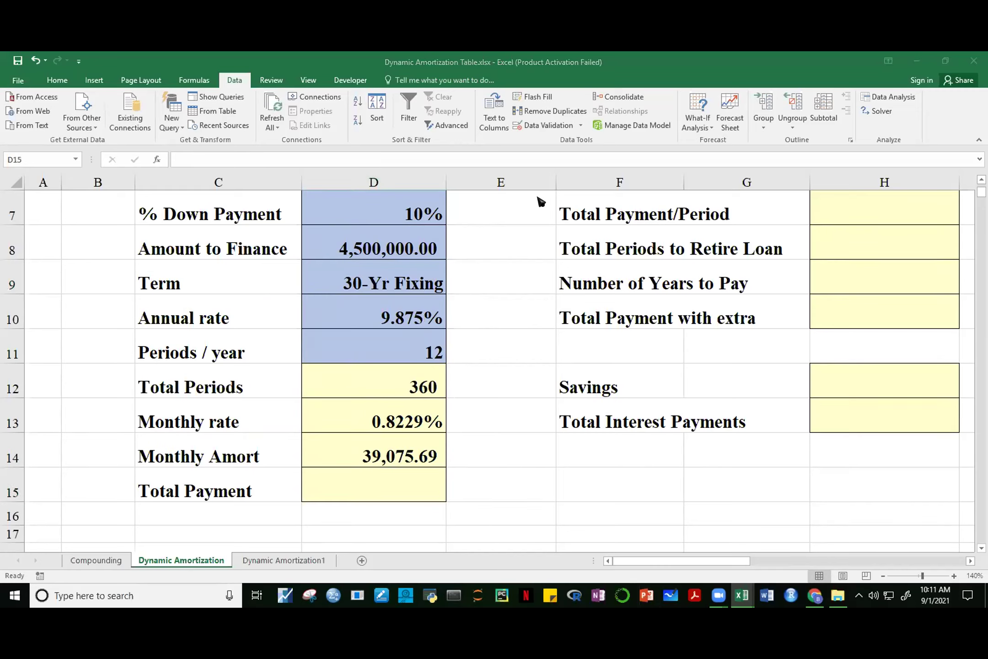
{"action": "left_click", "coordinate": [393, 455]}
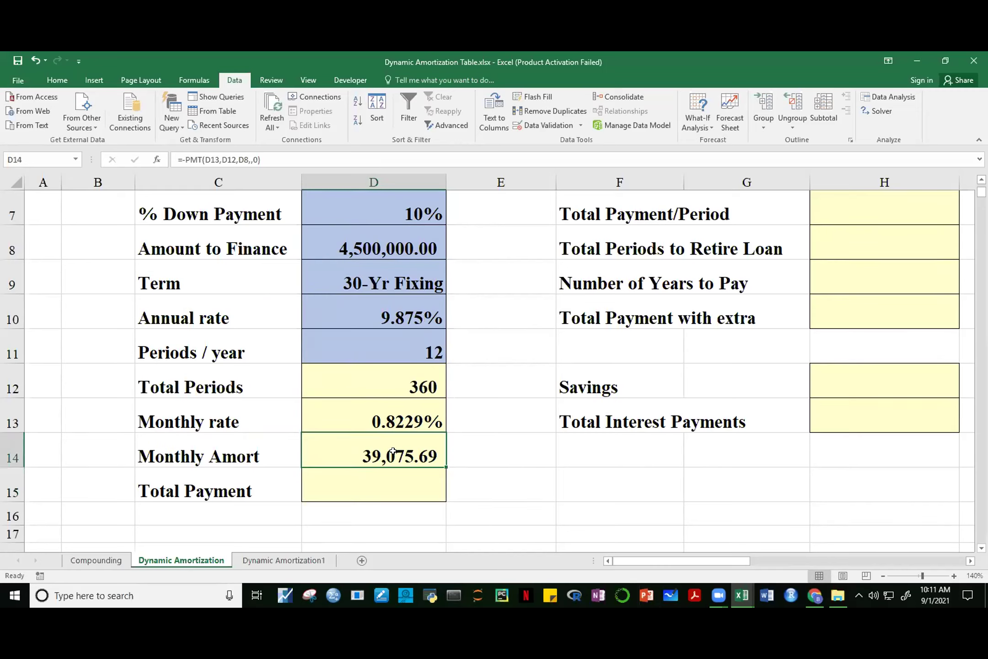
{"action": "key", "text": "F2"}
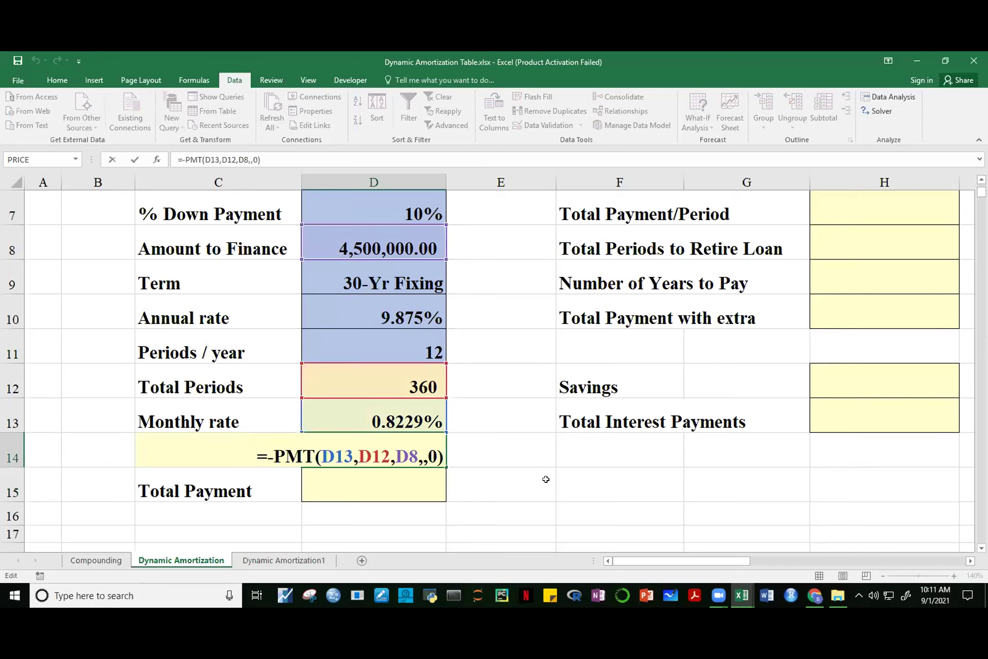
{"action": "key", "text": "ctrl+Return"}
{"action": "left_click", "coordinate": [501, 471]}
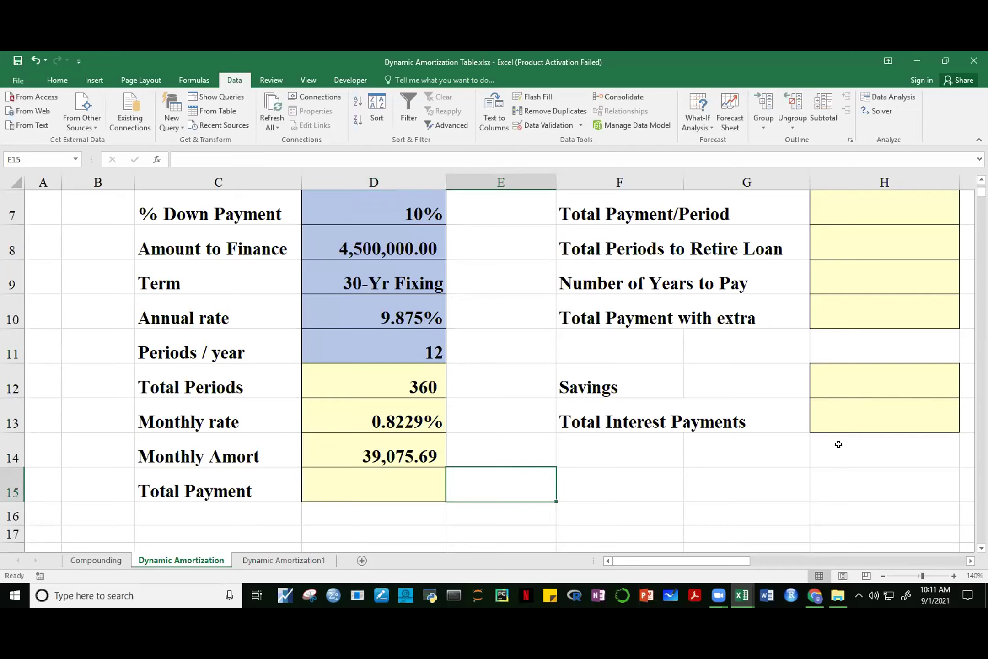
Calculate the Total Payment in D15 as monthly amortization times total periods, using =D14*D12
{"action": "left_click", "coordinate": [368, 489]}
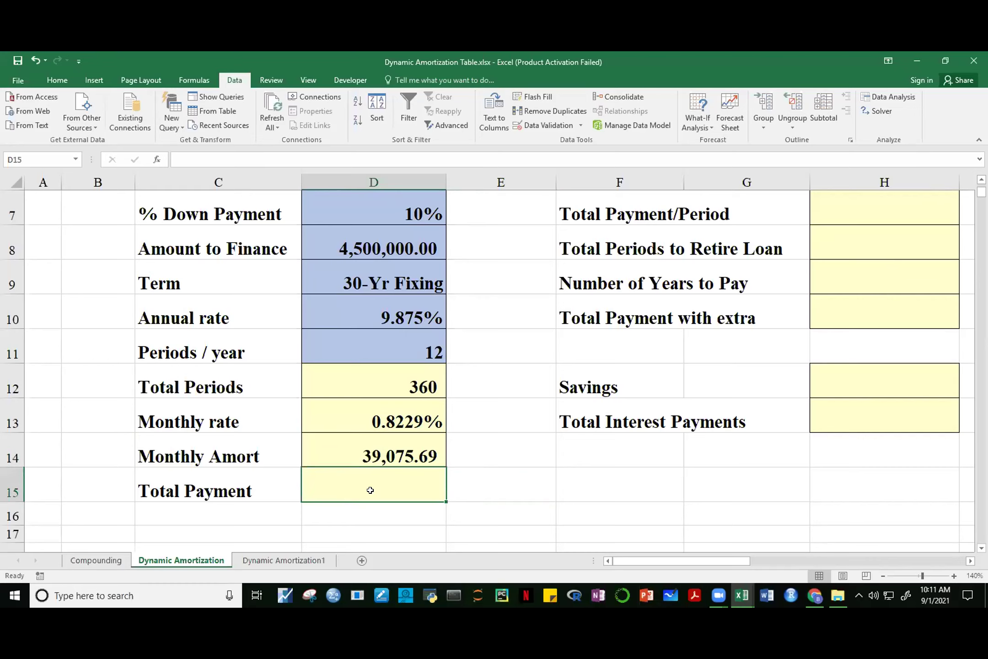
{"action": "type", "text": "="}
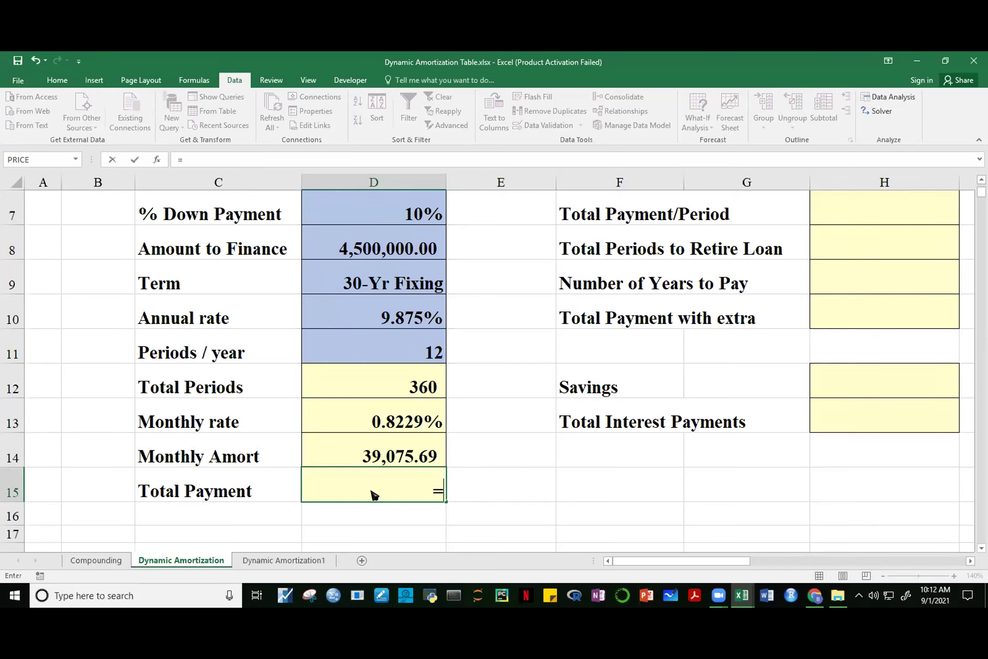
{"action": "left_click", "coordinate": [400, 453]}
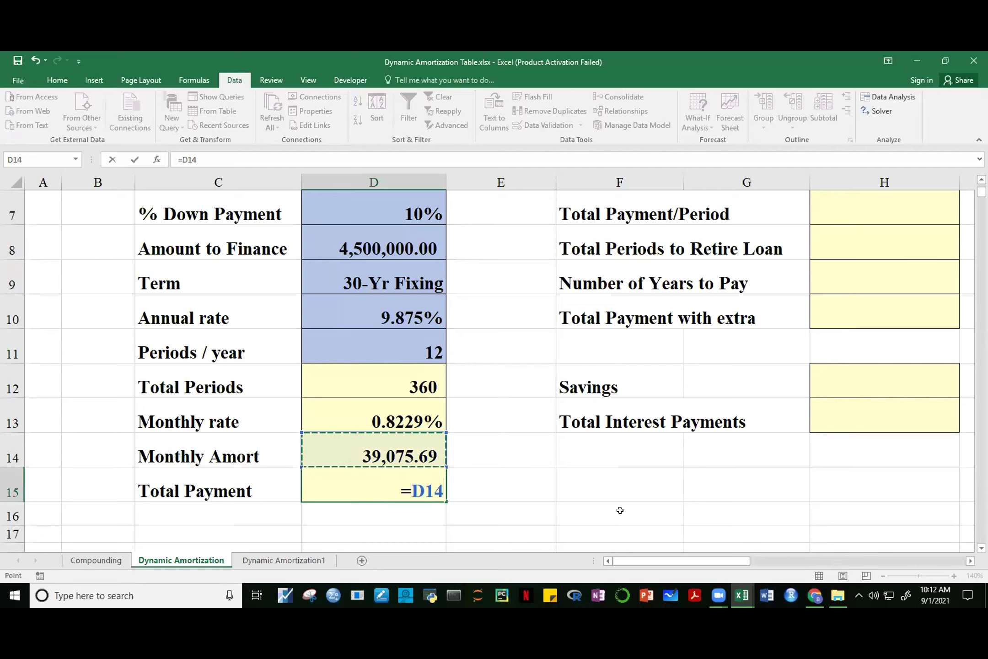
{"action": "type", "text": "*"}
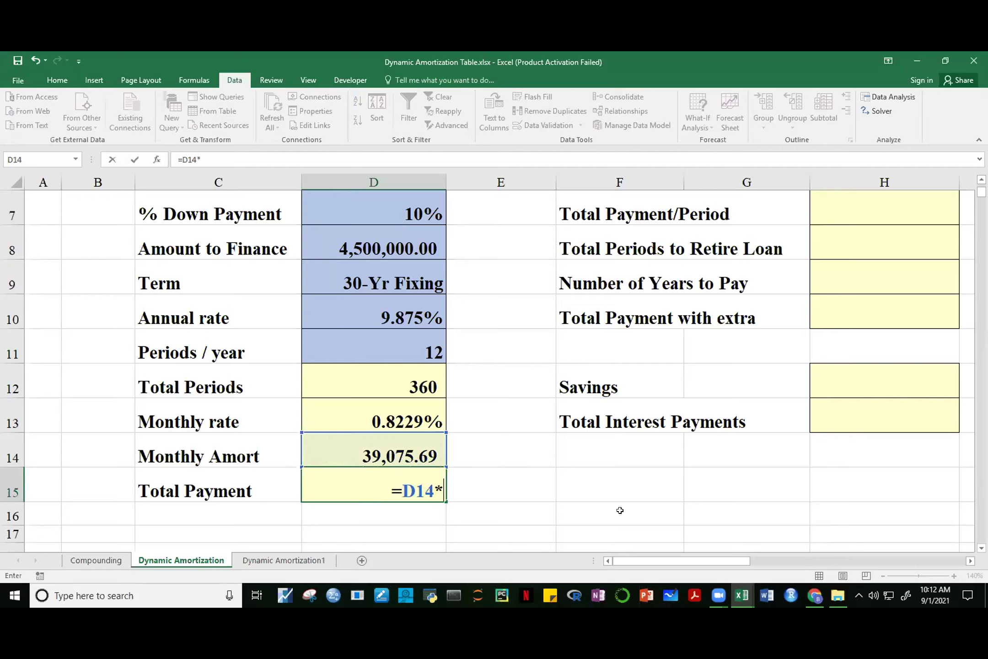
{"action": "left_click", "coordinate": [424, 386]}
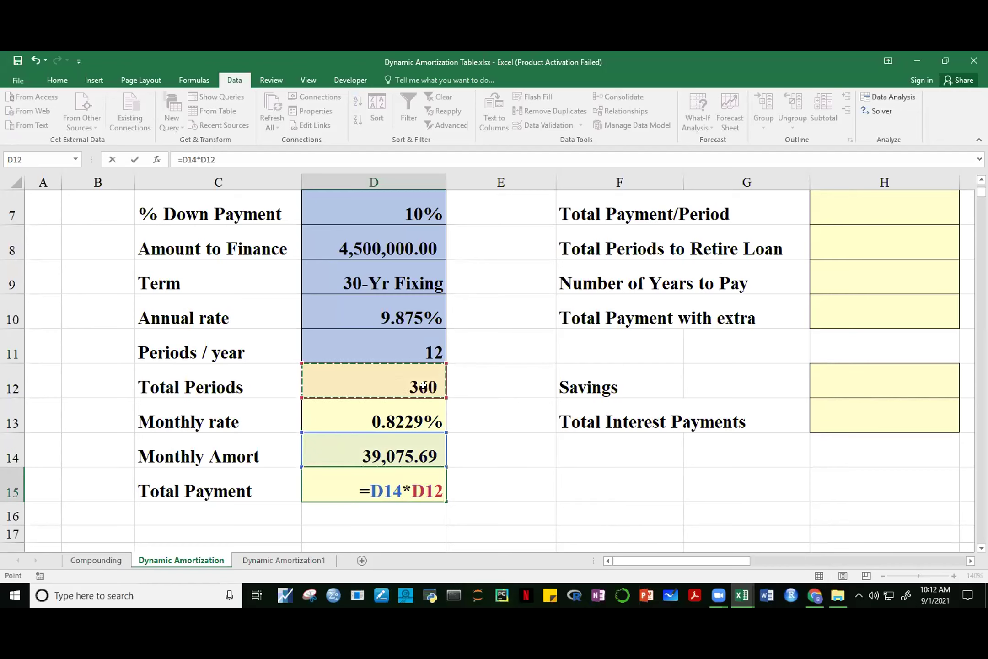
{"action": "key", "text": "Return"}
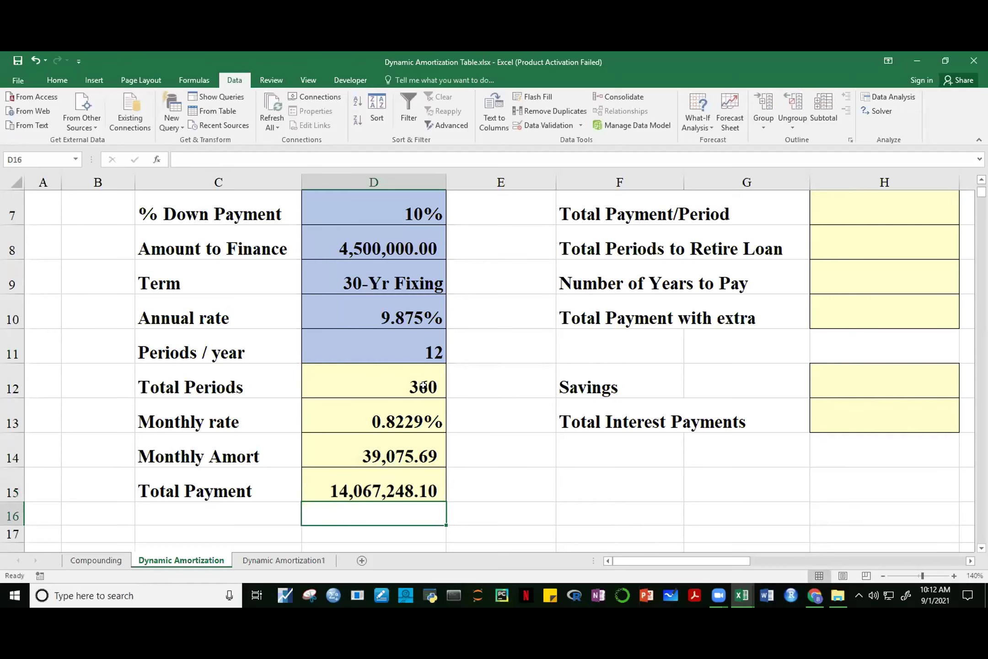
Compare the Total Payment with the Amount to Finance, and check the Total Periods and Loan Principal
{"action": "left_click", "coordinate": [402, 485]}
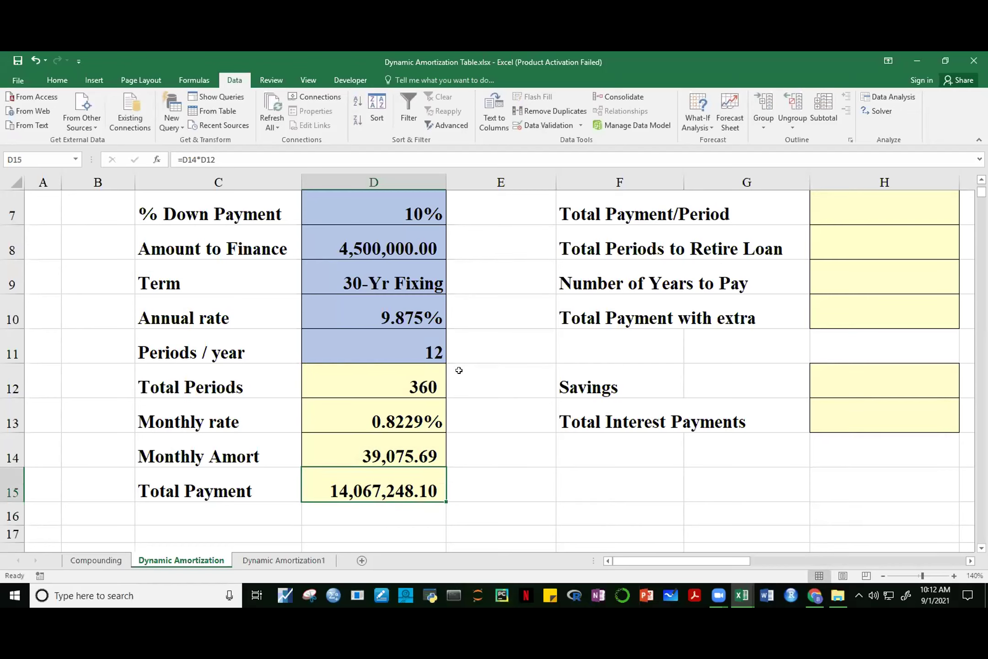
{"action": "left_click", "coordinate": [378, 246]}
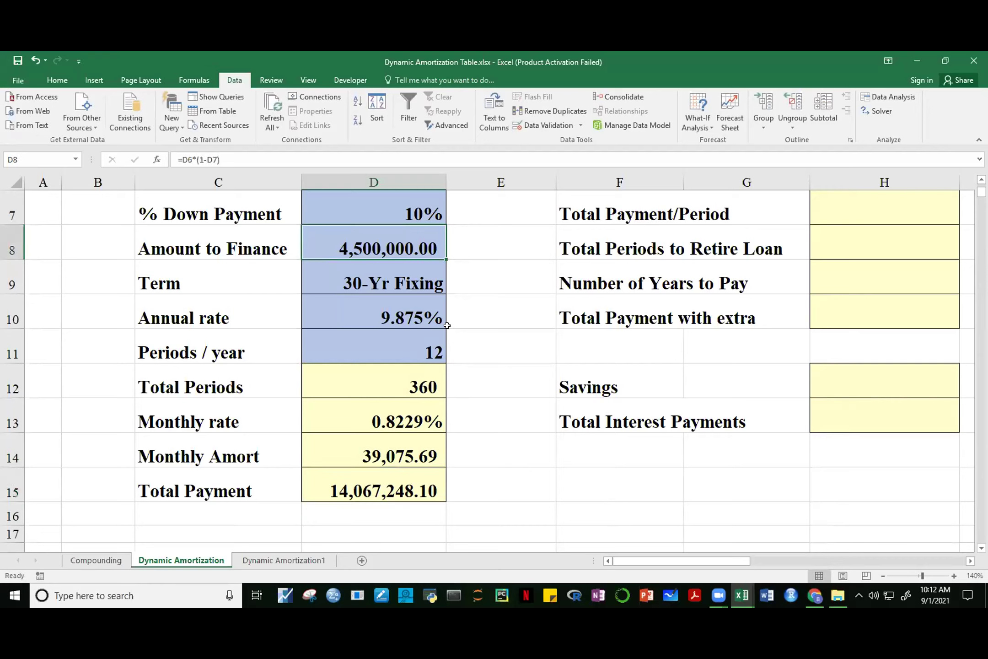
{"action": "left_click", "coordinate": [424, 376]}
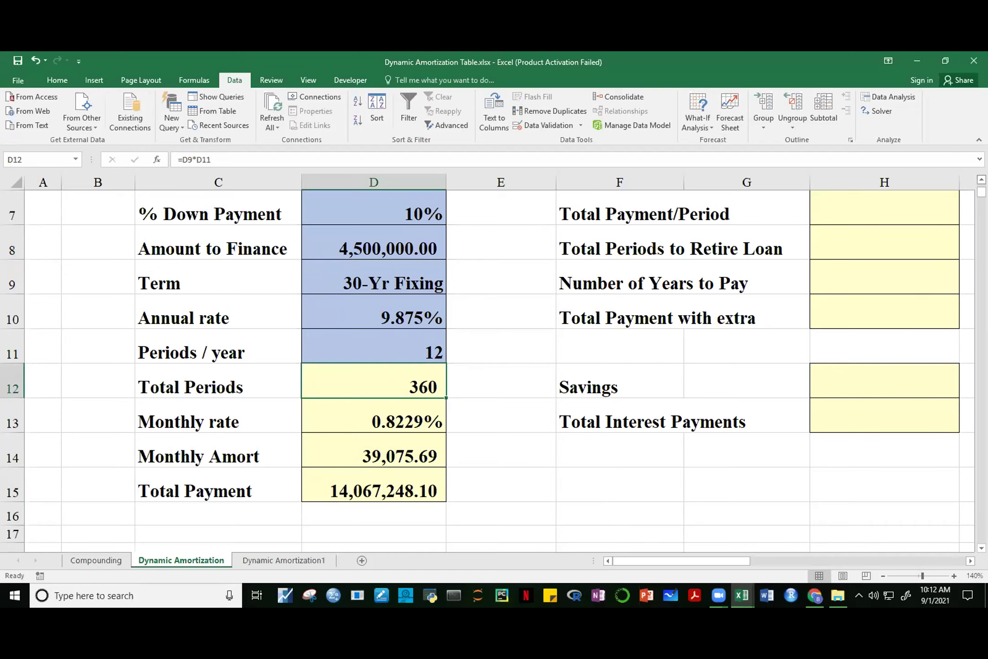
{"action": "scroll", "coordinate": [817, 296], "scroll_direction": "up", "scroll_amount": 2}
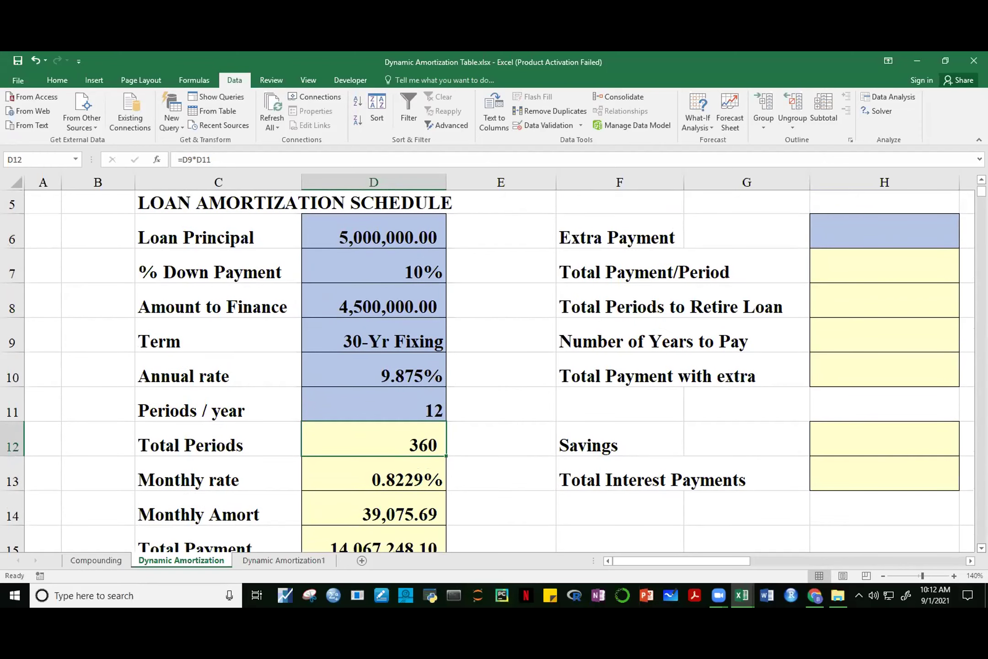
{"action": "scroll", "coordinate": [814, 539], "scroll_direction": "down", "scroll_amount": 2}
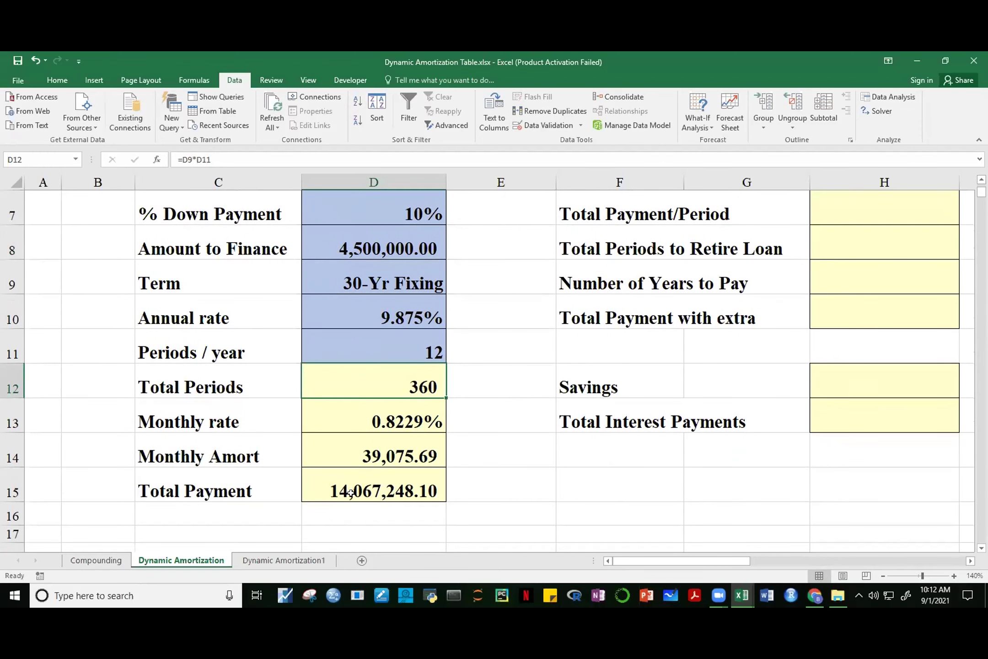
{"action": "left_click", "coordinate": [350, 493]}
{"action": "left_click", "coordinate": [388, 246]}
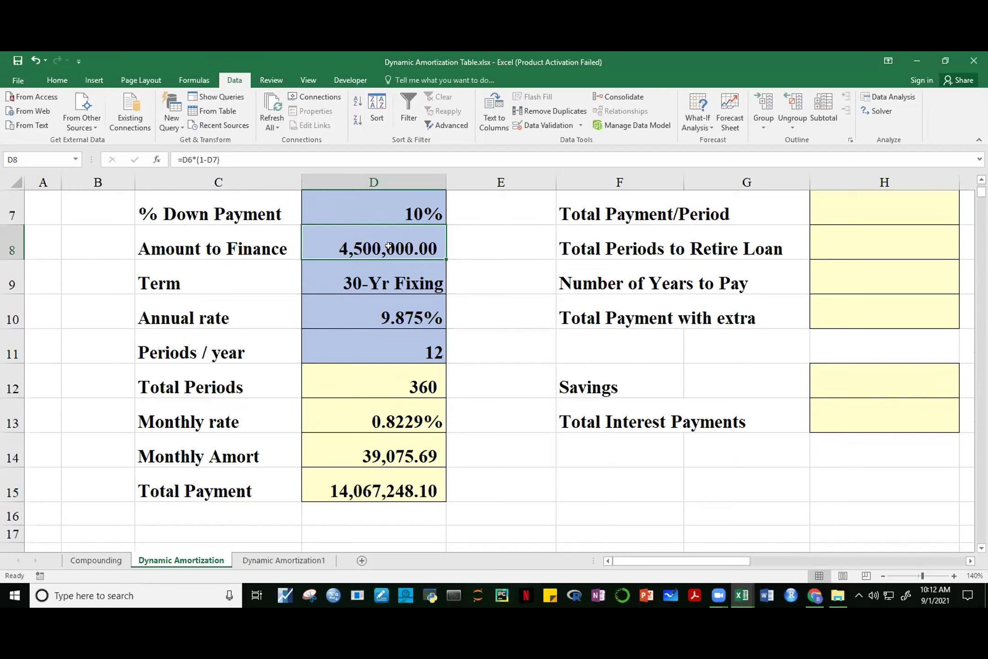
Change the loan term in D9 to 15-Yr Fixing
{"action": "left_click", "coordinate": [412, 278]}
{"action": "left_click", "coordinate": [452, 288]}
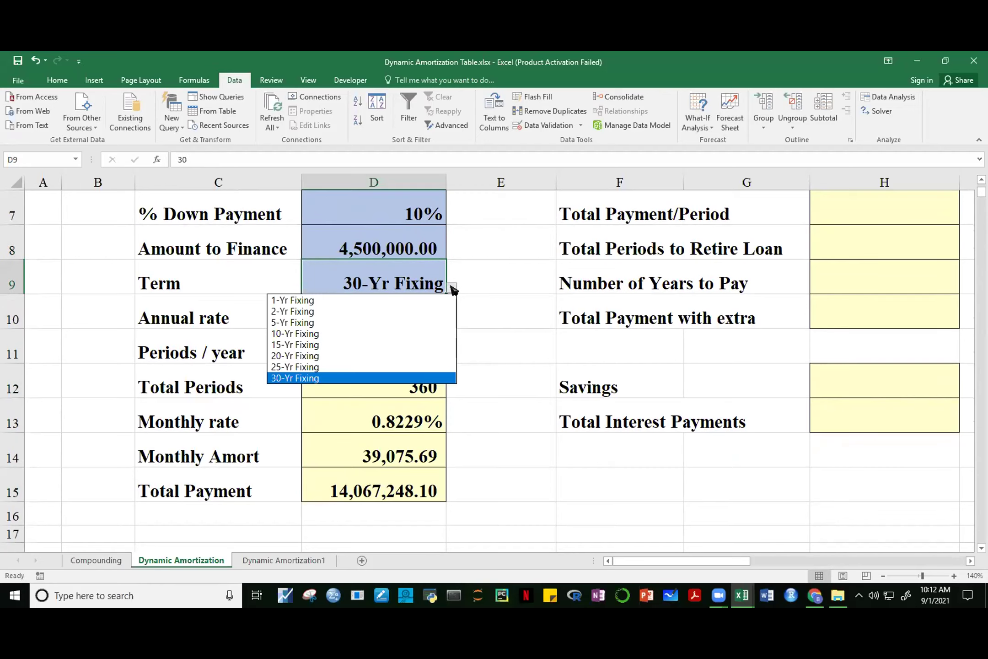
{"action": "left_click", "coordinate": [302, 344]}
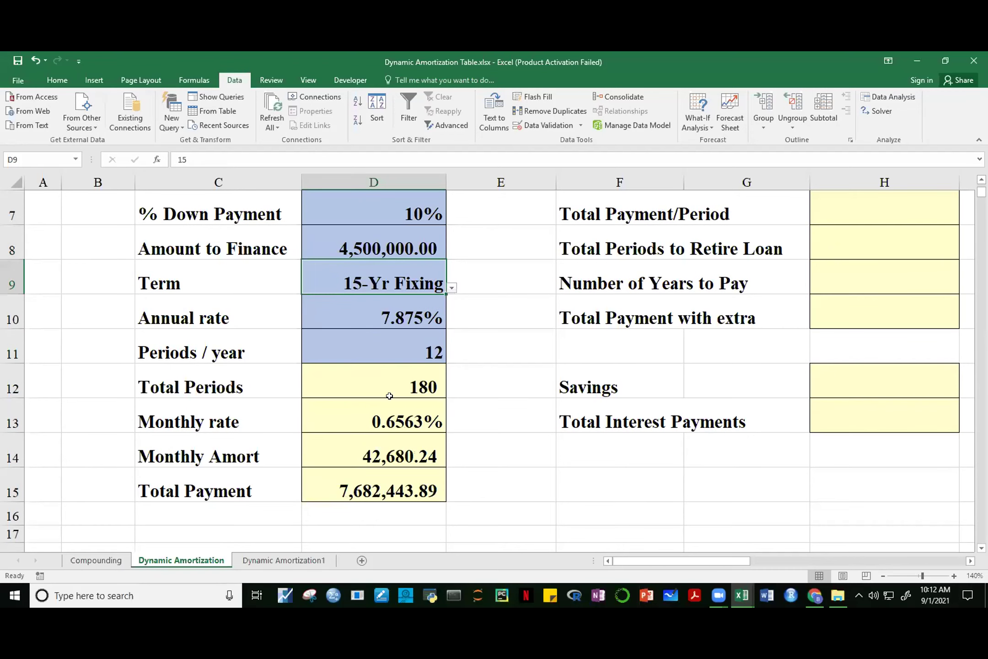
Examine the Total Payment in D15 against the Loan Principal and Amount to Finance for the 15-year term
{"action": "key", "text": "Up"}
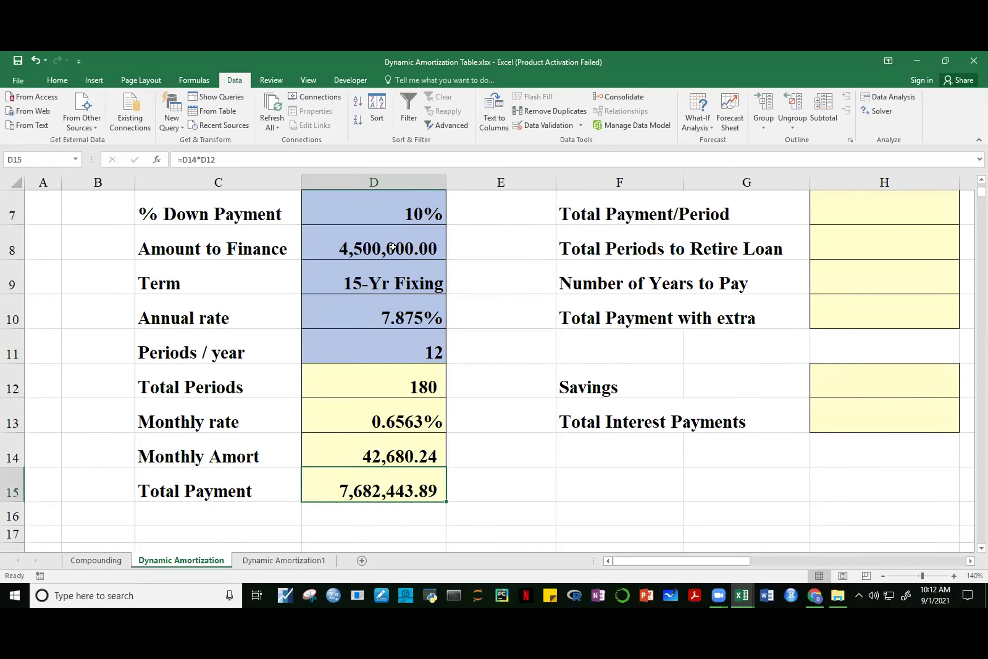
{"action": "left_click", "coordinate": [397, 474]}
{"action": "scroll", "coordinate": [941, 466], "scroll_direction": "up", "scroll_amount": 1}
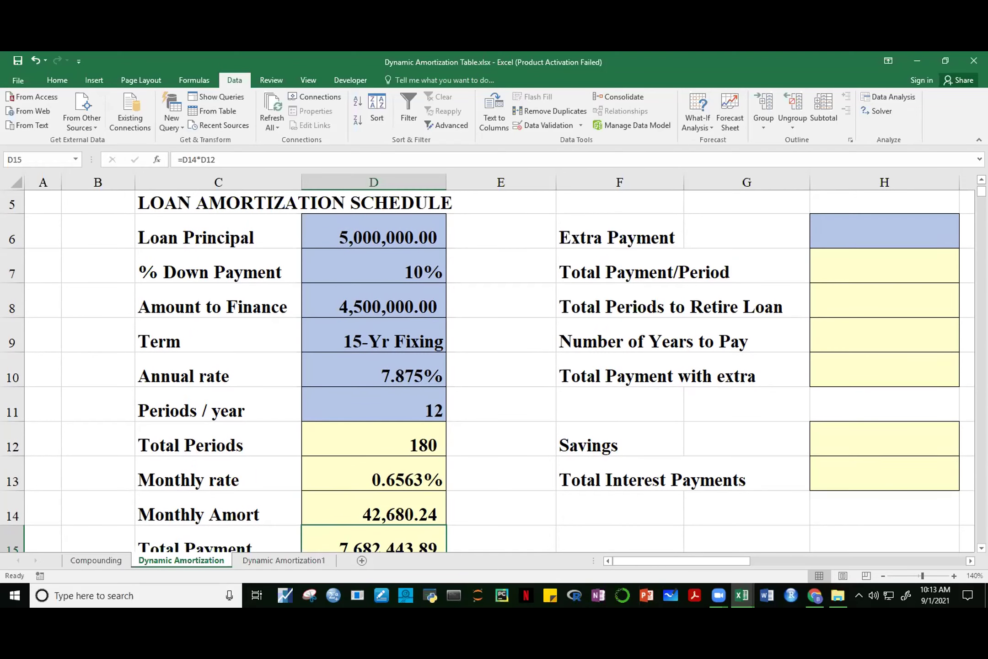
{"action": "scroll", "coordinate": [951, 233], "scroll_direction": "down", "scroll_amount": 3}
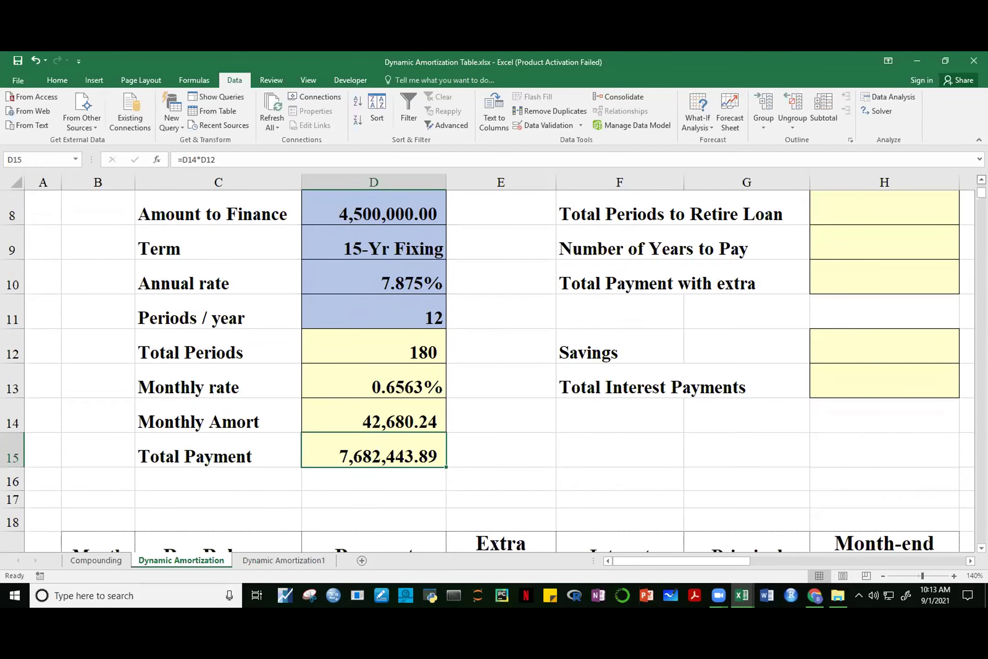
{"action": "scroll", "coordinate": [488, 380], "scroll_direction": "up", "scroll_amount": 2}
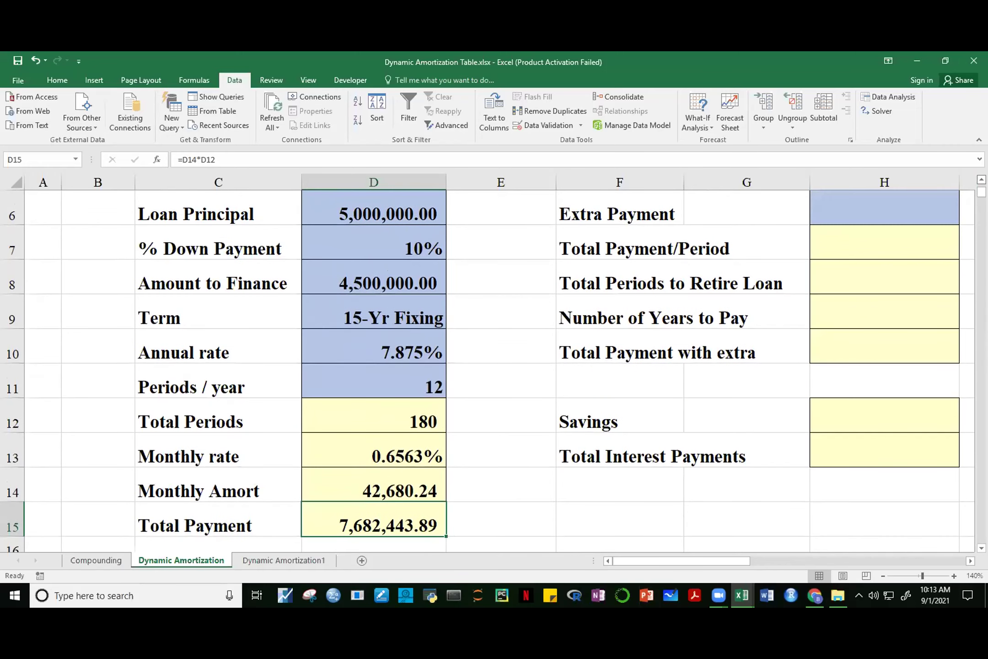
{"action": "scroll", "coordinate": [493, 369], "scroll_direction": "up", "scroll_amount": 1}
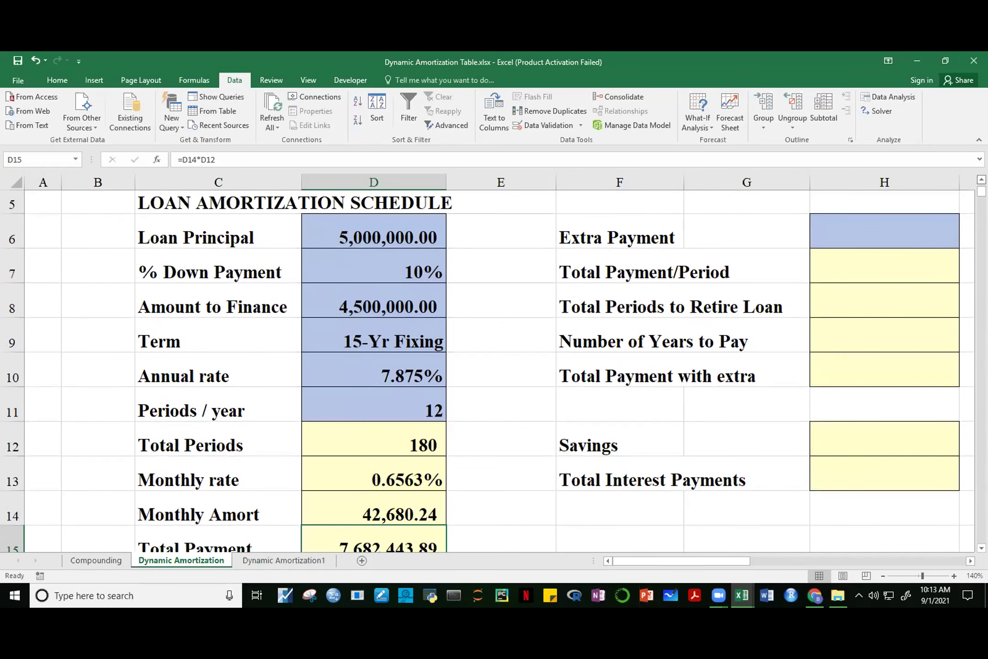
{"action": "scroll", "coordinate": [314, 275], "scroll_direction": "down", "scroll_amount": 1}
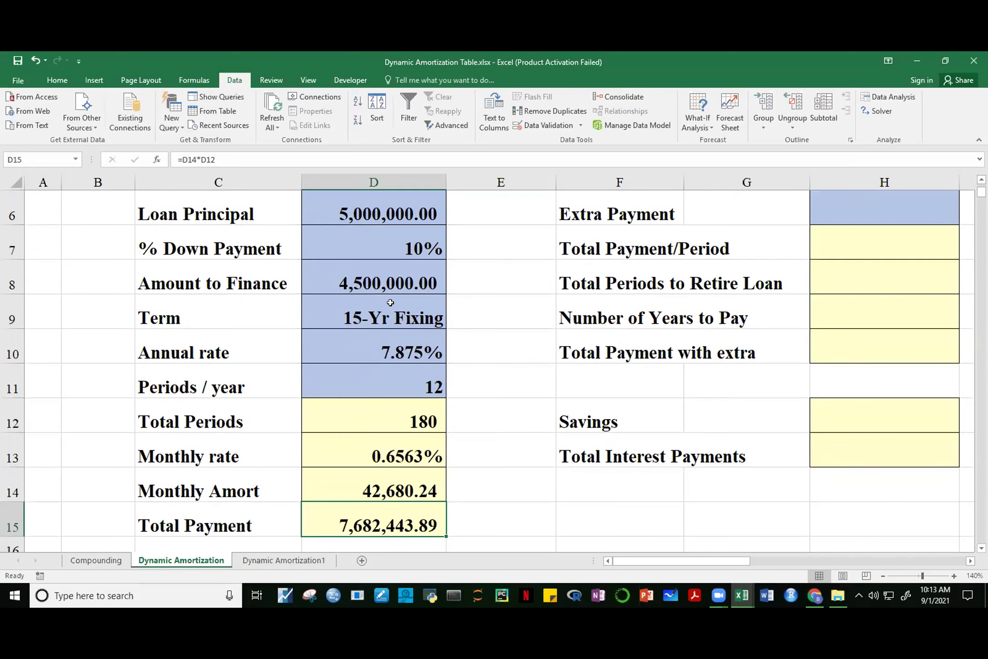
Change the loan term in D9 to 30-Yr Fixing
{"action": "left_click", "coordinate": [395, 320]}
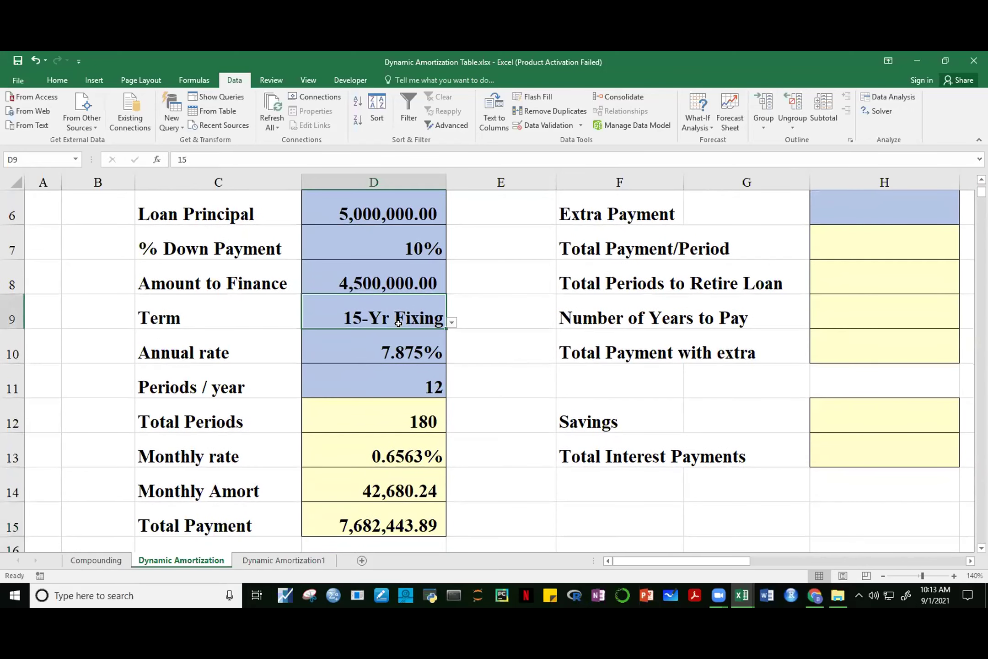
{"action": "left_click", "coordinate": [451, 322]}
{"action": "left_click", "coordinate": [336, 413]}
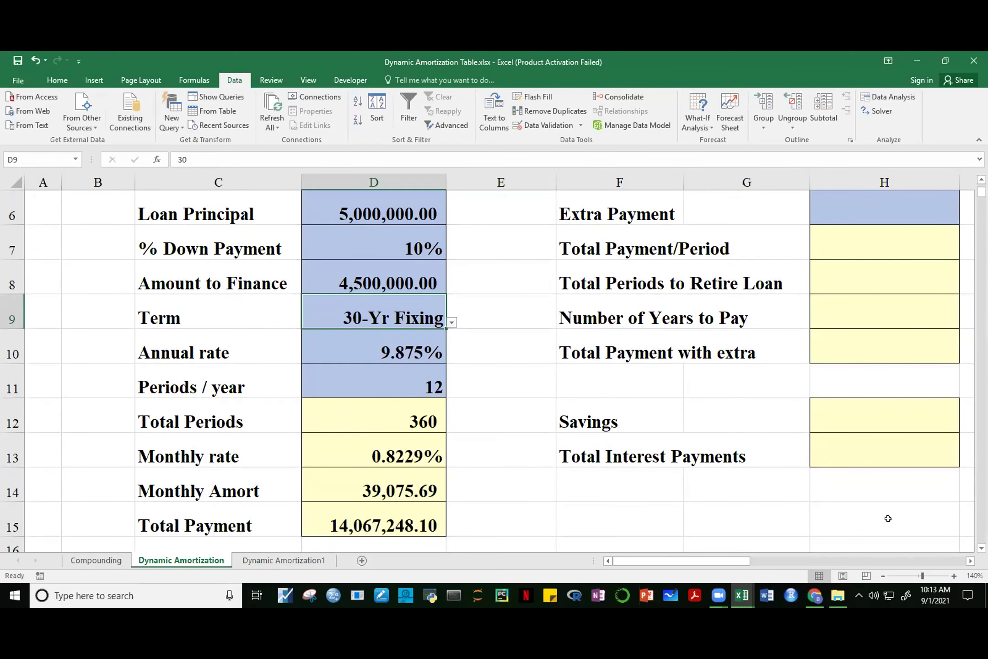
{"action": "left_click", "coordinate": [826, 493]}
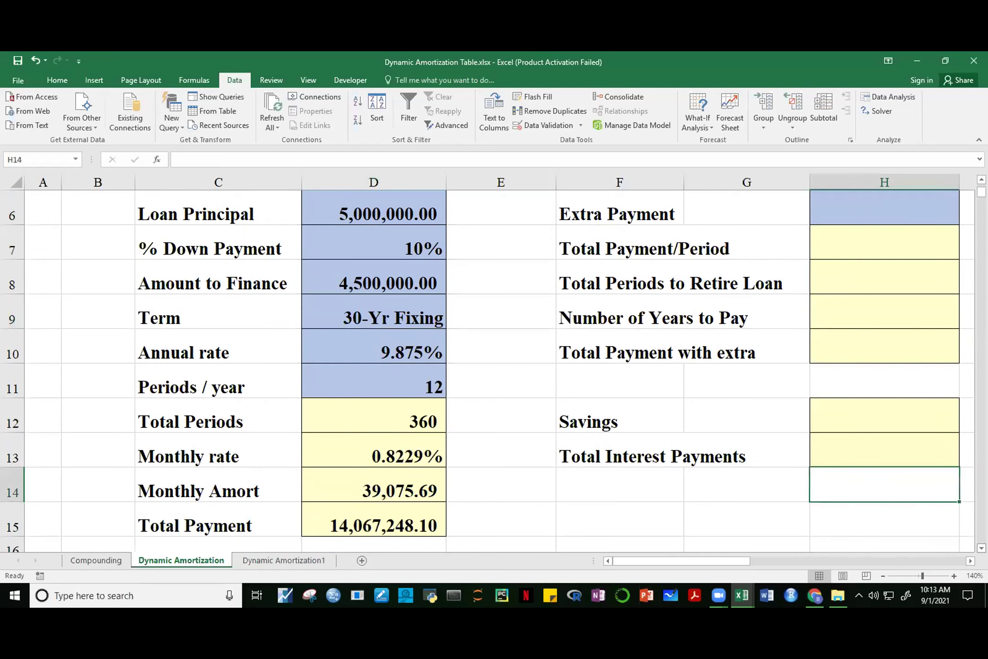
Go to the Dynamic Amortization1 sheet and reduce its Extra Payment to 0
{"action": "scroll", "coordinate": [146, 373], "scroll_direction": "down", "scroll_amount": 3}
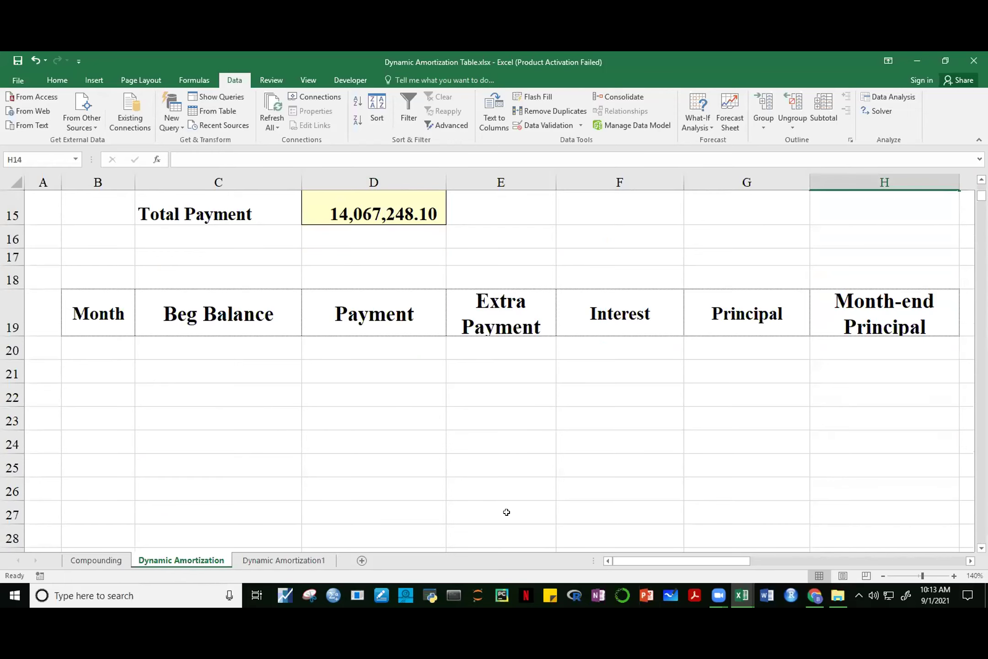
{"action": "left_click", "coordinate": [292, 561]}
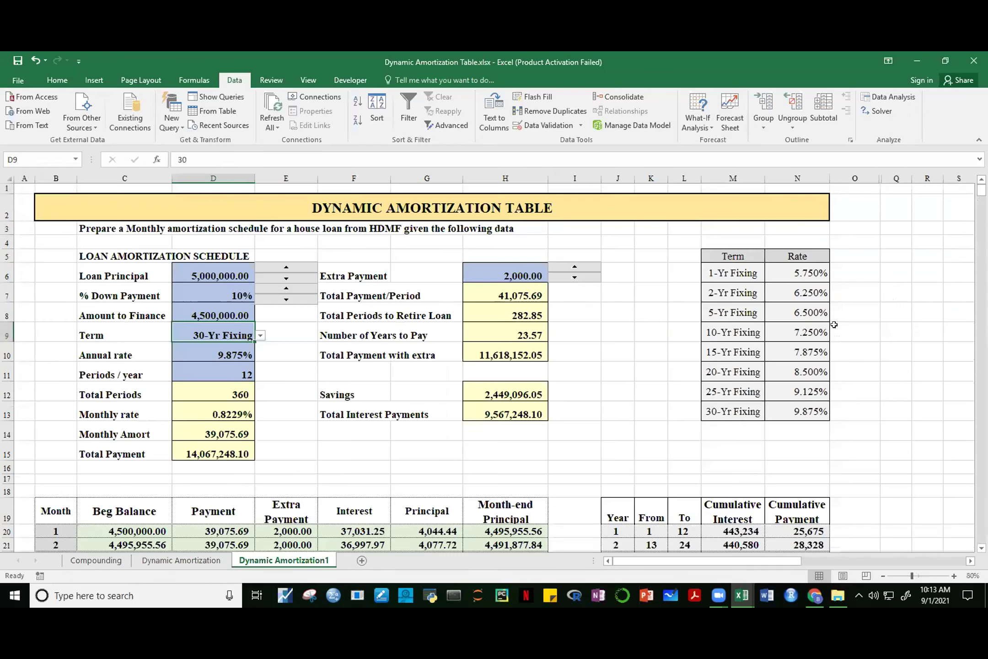
{"action": "mouse_move", "coordinate": [981, 190]}
{"action": "left_mouse_down"}
{"action": "mouse_move", "coordinate": [982, 317]}
{"action": "mouse_move", "coordinate": [982, 190]}
{"action": "left_mouse_up"}
{"action": "left_click", "coordinate": [574, 277]}
{"action": "left_click", "coordinate": [575, 277]}
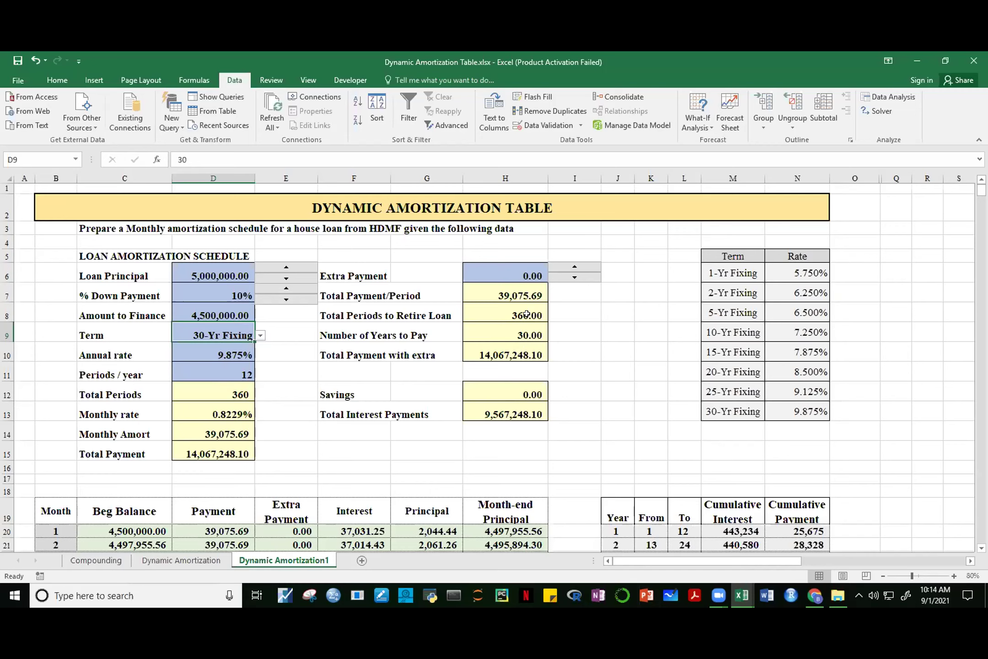
Set the Term in D9 of the Dynamic Amortization1 sheet to 5-Yr Fixing
{"action": "left_click_drag", "start_coordinate": [981, 190], "coordinate": [961, 173]}
{"action": "left_click", "coordinate": [259, 336]}
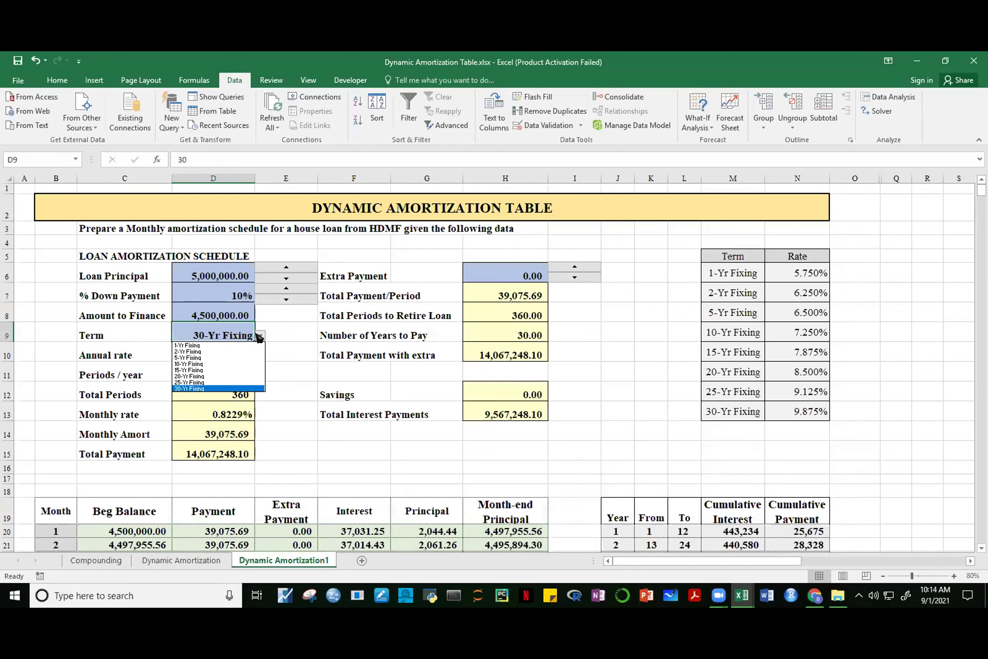
{"action": "left_click", "coordinate": [187, 358]}
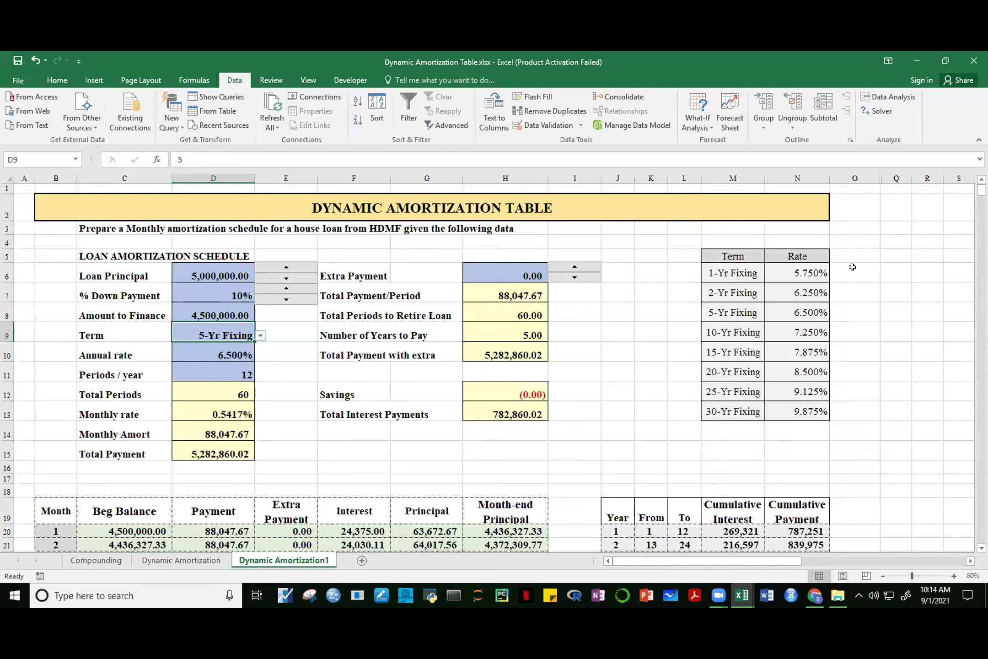
Examine the monthly schedule on the Dynamic Amortization1 sheet down to its last month and back
{"action": "left_click_drag", "start_coordinate": [981, 191], "coordinate": [941, 227]}
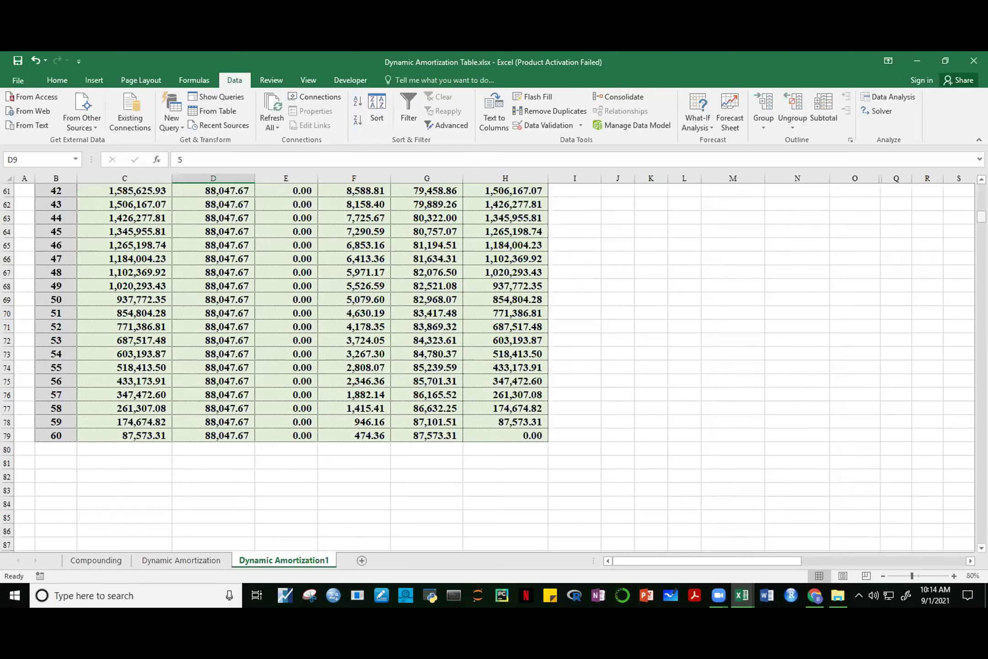
{"action": "left_click", "coordinate": [981, 180]}
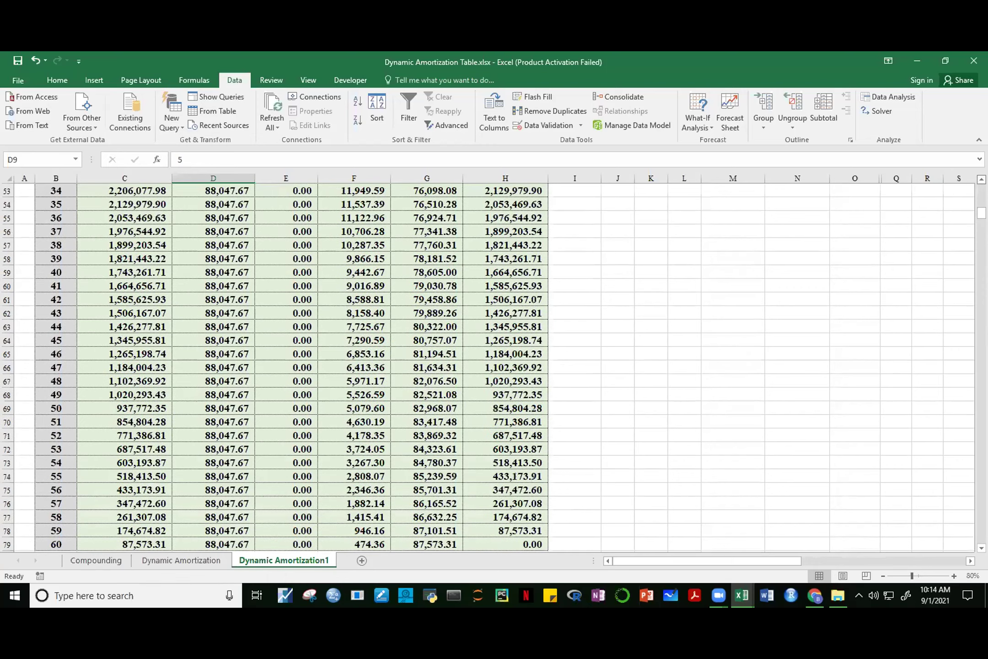
{"action": "left_click_drag", "start_coordinate": [982, 213], "coordinate": [981, 192]}
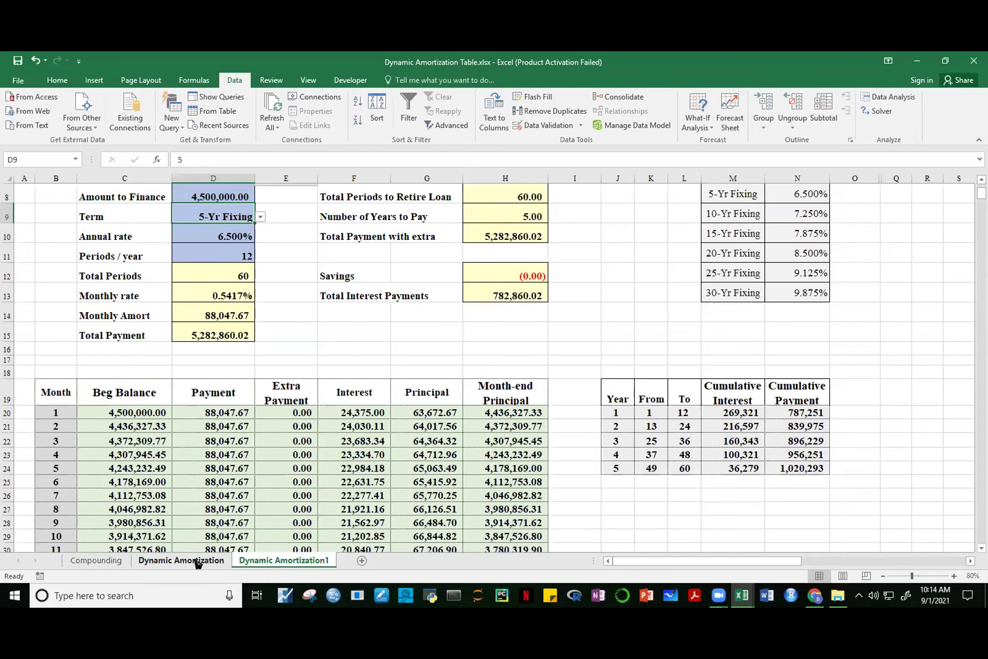
Return to the Dynamic Amortization sheet and enter 1 as the first month in B20
{"action": "left_click", "coordinate": [197, 561]}
{"action": "left_click", "coordinate": [537, 393]}
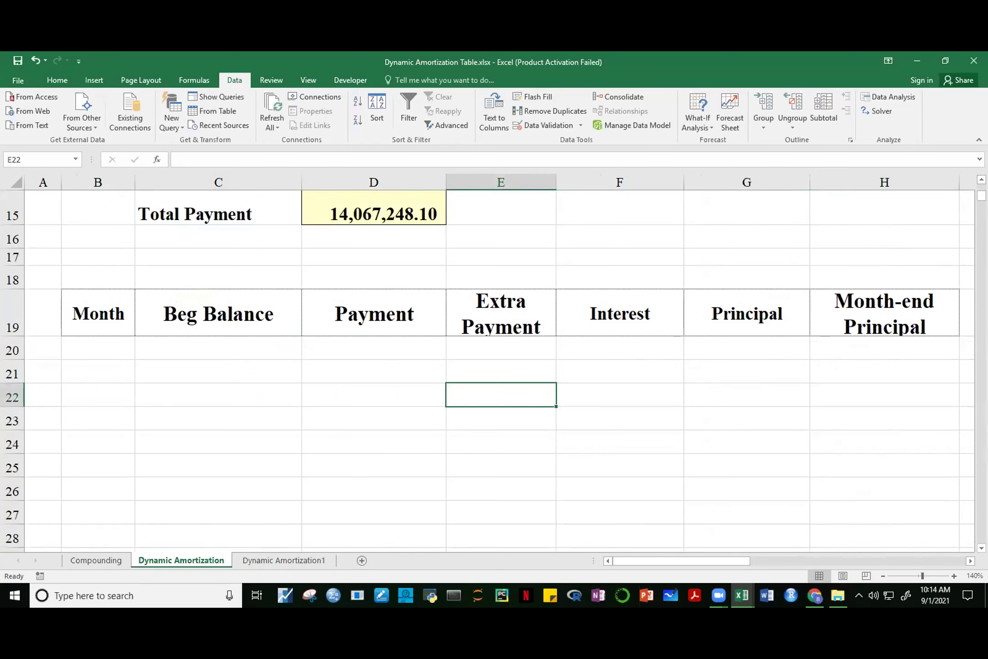
{"action": "scroll", "coordinate": [200, 482], "scroll_direction": "up", "scroll_amount": 1}
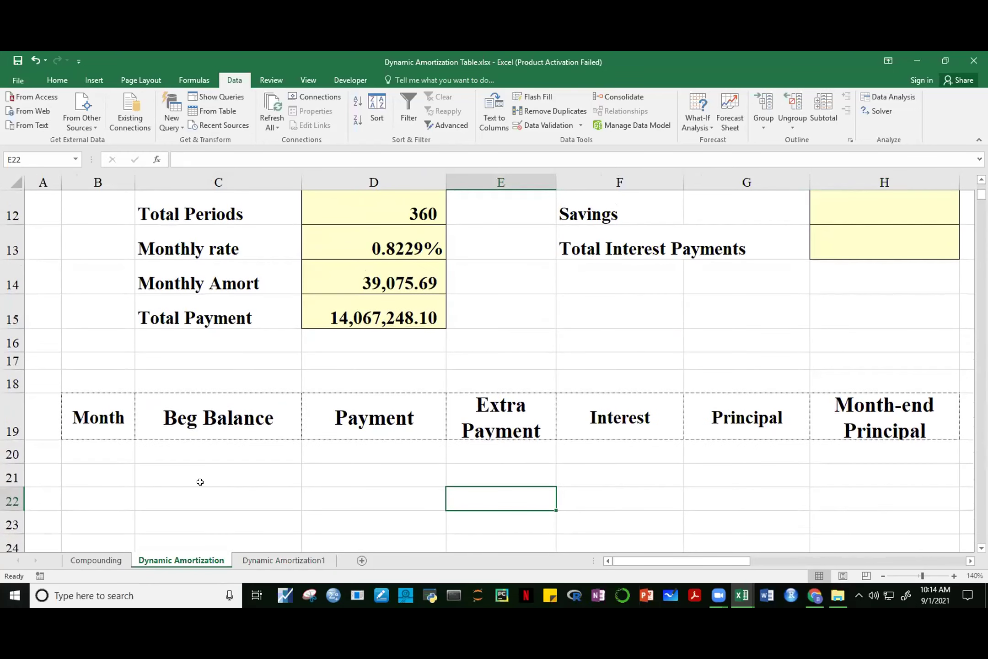
{"action": "left_click", "coordinate": [111, 452]}
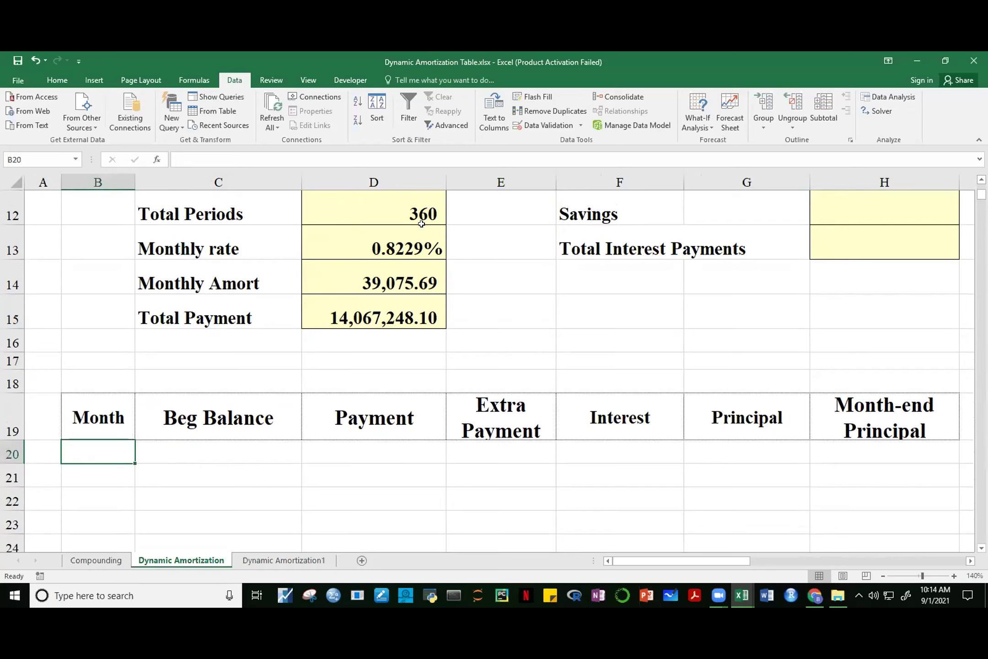
{"action": "type", "text": "1"}
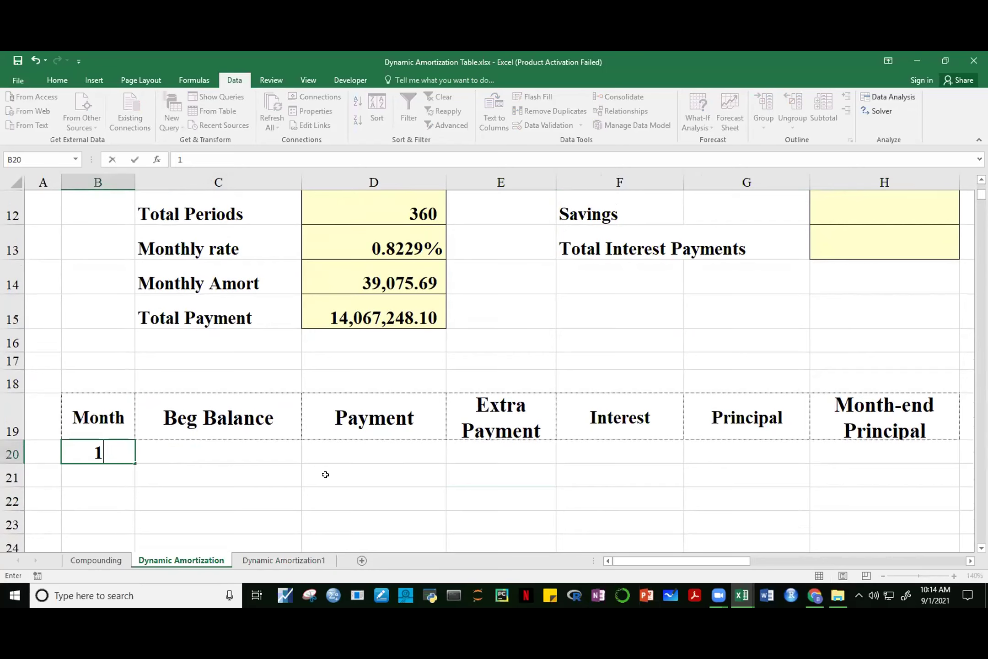
{"action": "left_click", "coordinate": [324, 475]}
{"action": "left_click", "coordinate": [83, 453]}
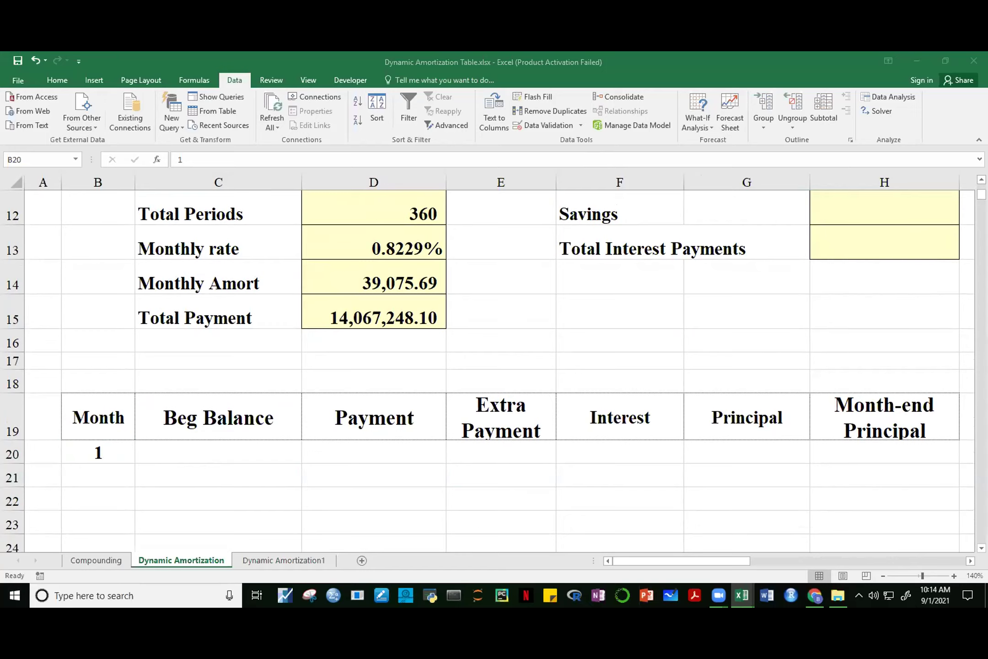
Review each argument of the Monthly Amort PMT formula in D14, from rate through payment type, without changing it
{"action": "scroll", "coordinate": [675, 406], "scroll_direction": "up", "scroll_amount": 1}
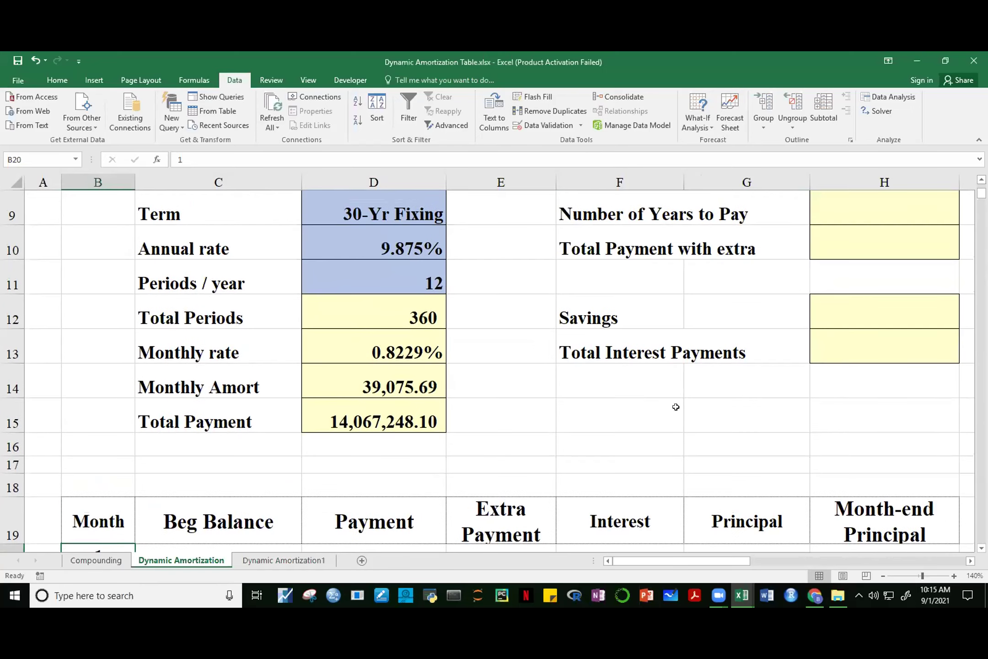
{"action": "left_click", "coordinate": [675, 405]}
{"action": "left_click", "coordinate": [384, 389]}
{"action": "key", "text": "F2"}
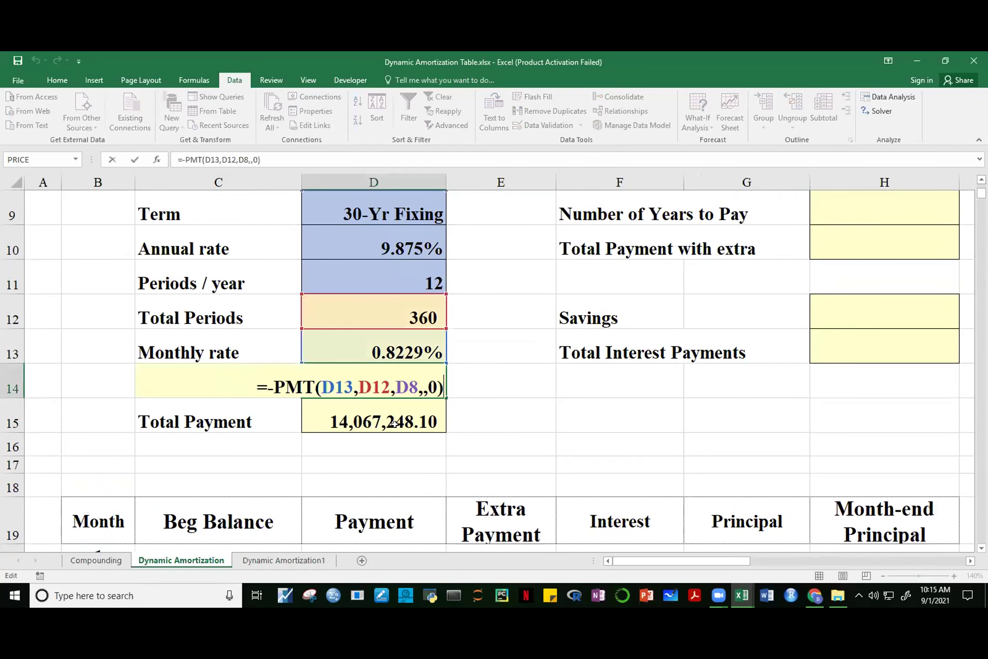
{"action": "left_click", "coordinate": [343, 387]}
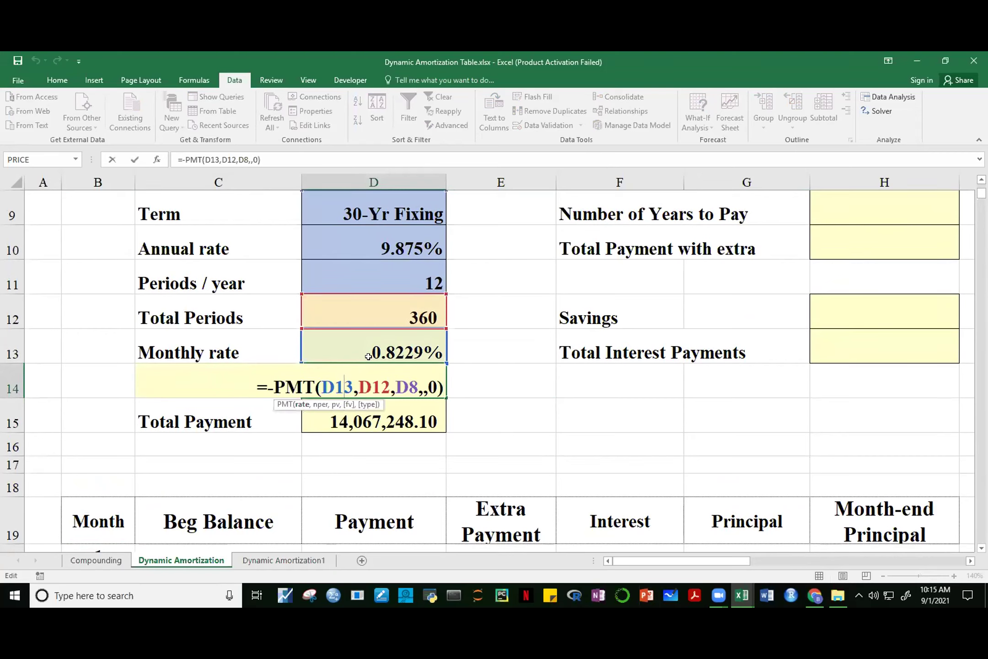
{"action": "key", "text": "Right"}
{"action": "key", "text": "Right"}
{"action": "key", "text": "Right"}
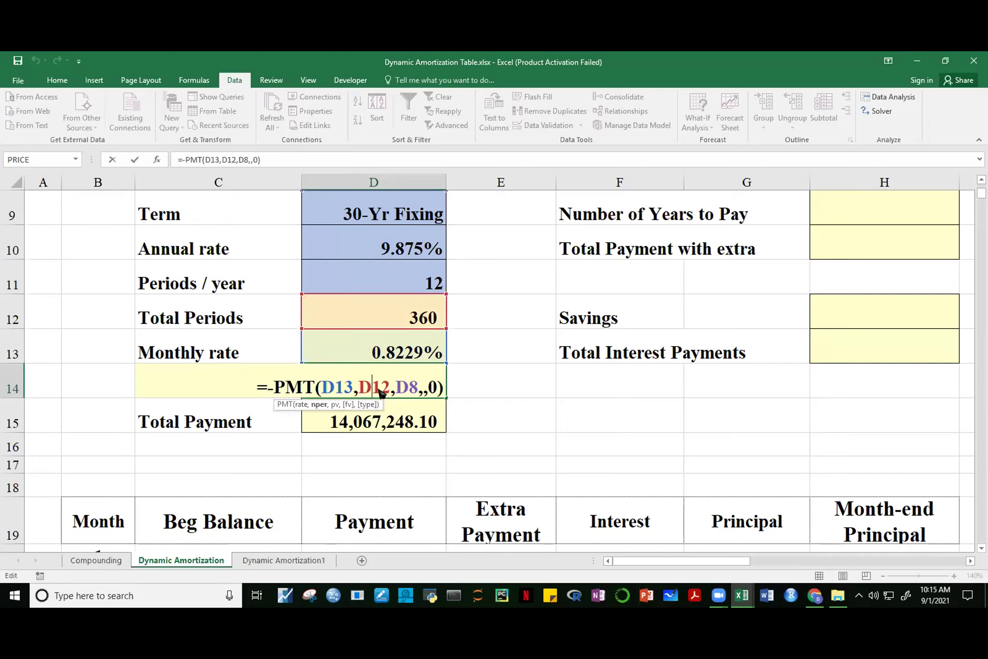
{"action": "left_click", "coordinate": [407, 386]}
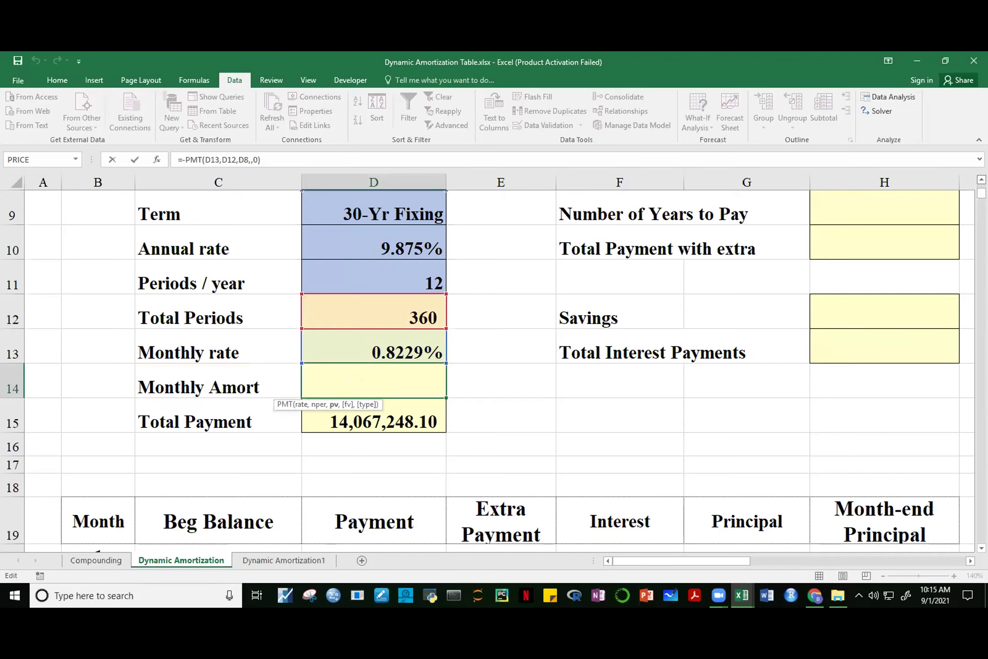
{"action": "scroll", "coordinate": [489, 273], "scroll_direction": "up", "scroll_amount": 1}
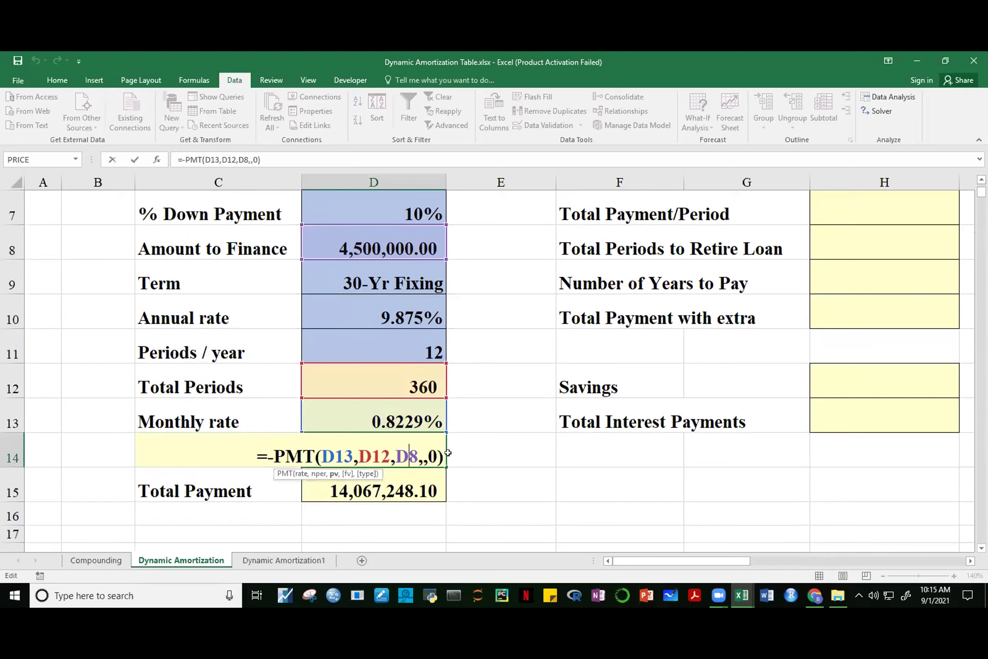
{"action": "key", "text": "Right"}
{"action": "key", "text": "Right"}
{"action": "key", "text": "Right"}
{"action": "key", "text": "Right"}
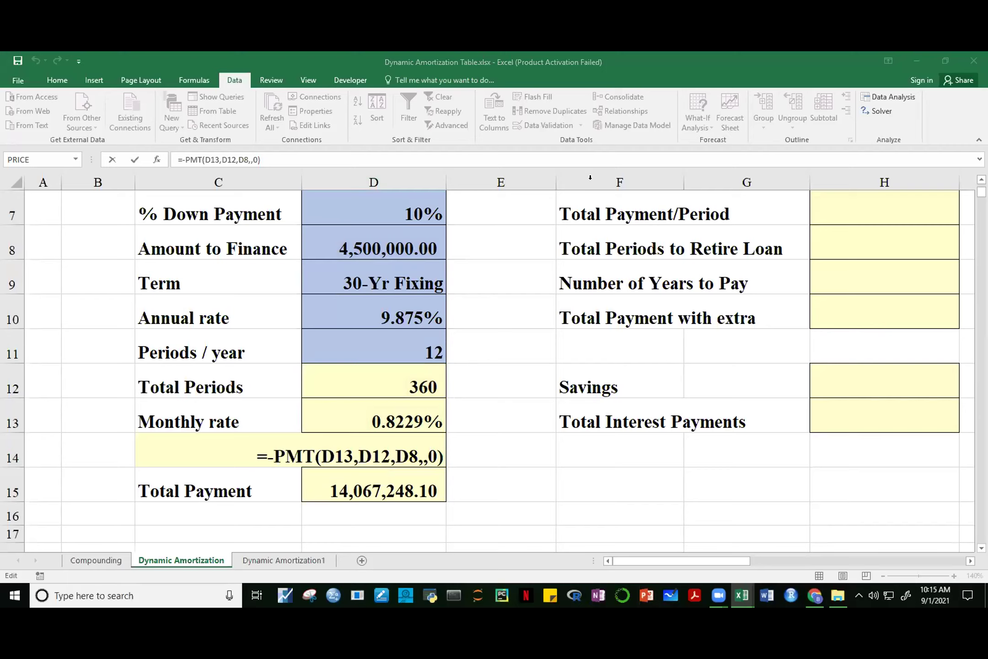
{"action": "left_click", "coordinate": [443, 459]}
{"action": "left_click", "coordinate": [444, 457]}
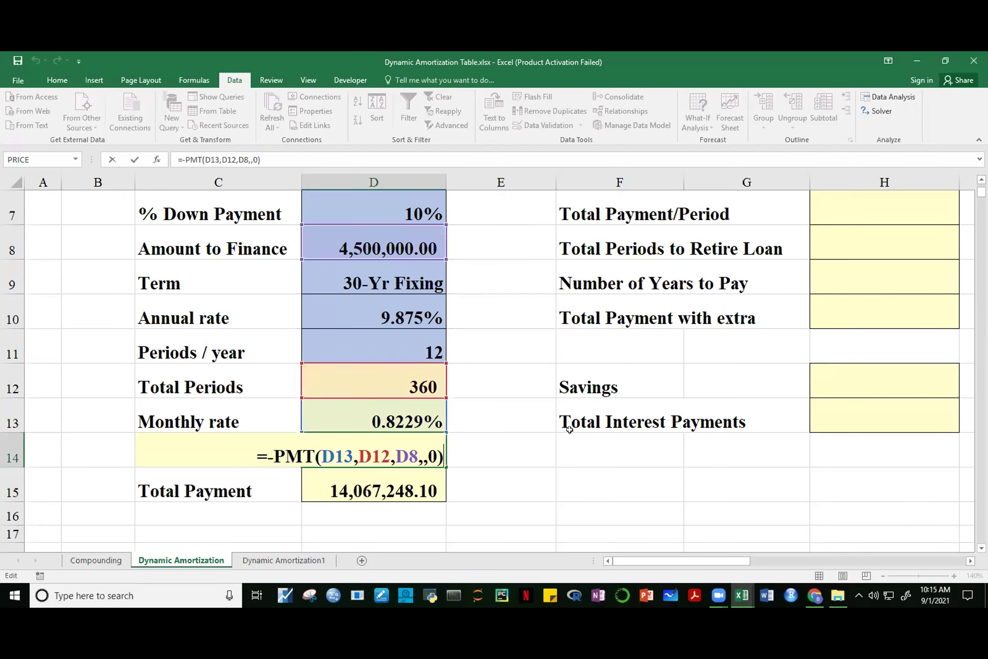
{"action": "key", "text": "ctrl+Return"}
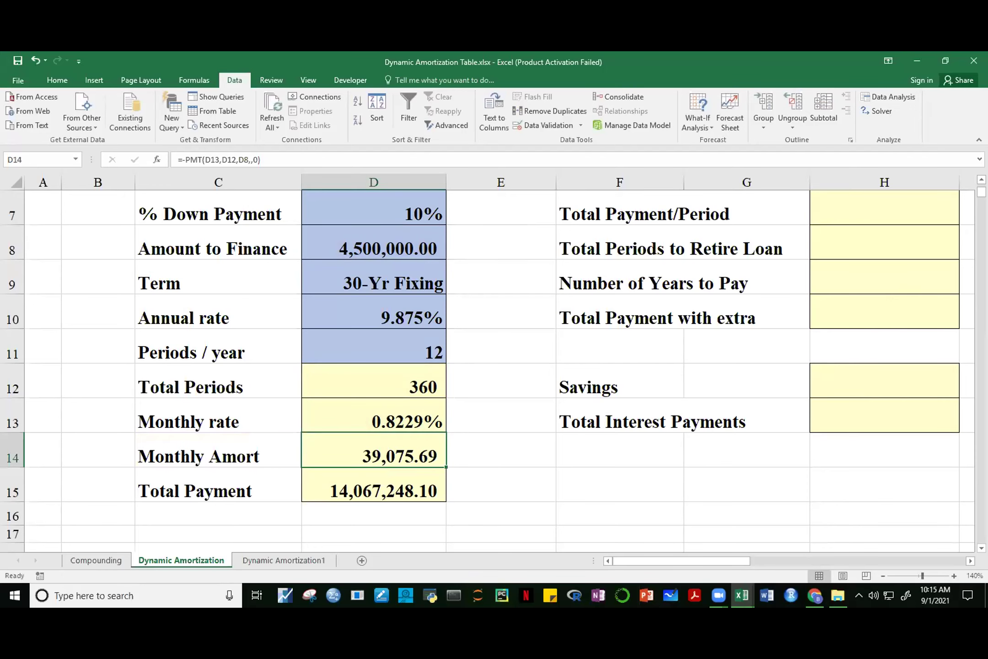
Fill the Month column down from B20 with a linear series in columns, step value 1 and stop value 360
{"action": "scroll", "coordinate": [487, 371], "scroll_direction": "down", "scroll_amount": 1}
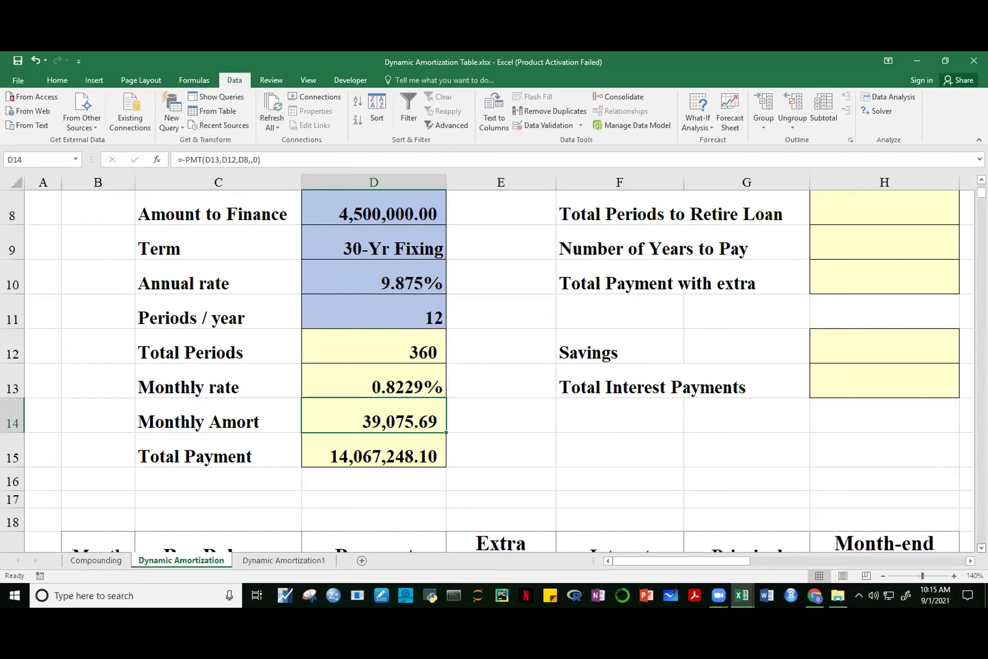
{"action": "scroll", "coordinate": [488, 370], "scroll_direction": "down", "scroll_amount": 1}
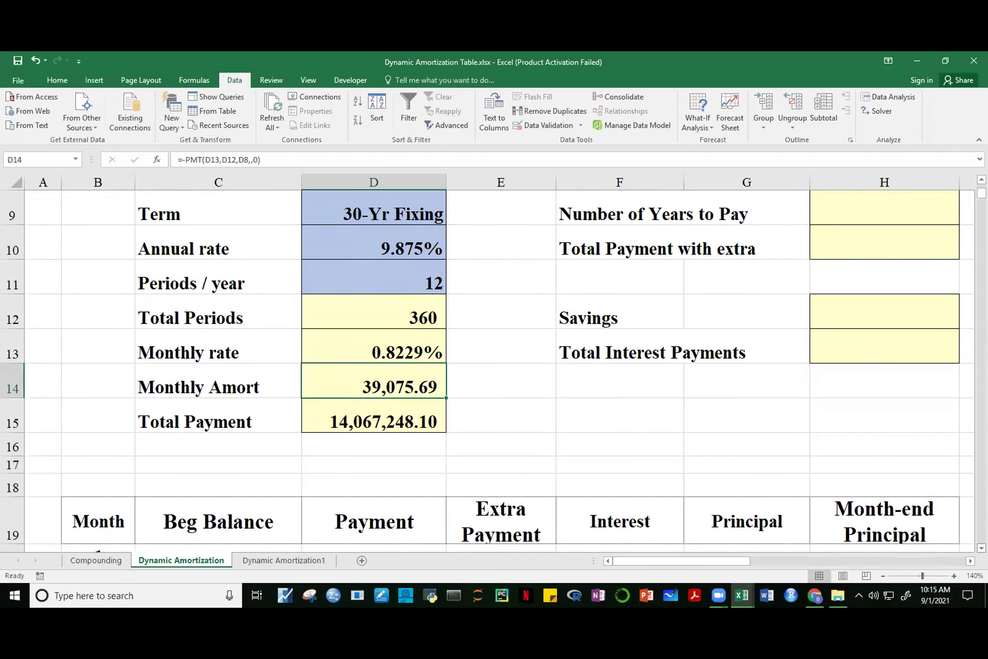
{"action": "scroll", "coordinate": [598, 433], "scroll_direction": "down", "scroll_amount": 2}
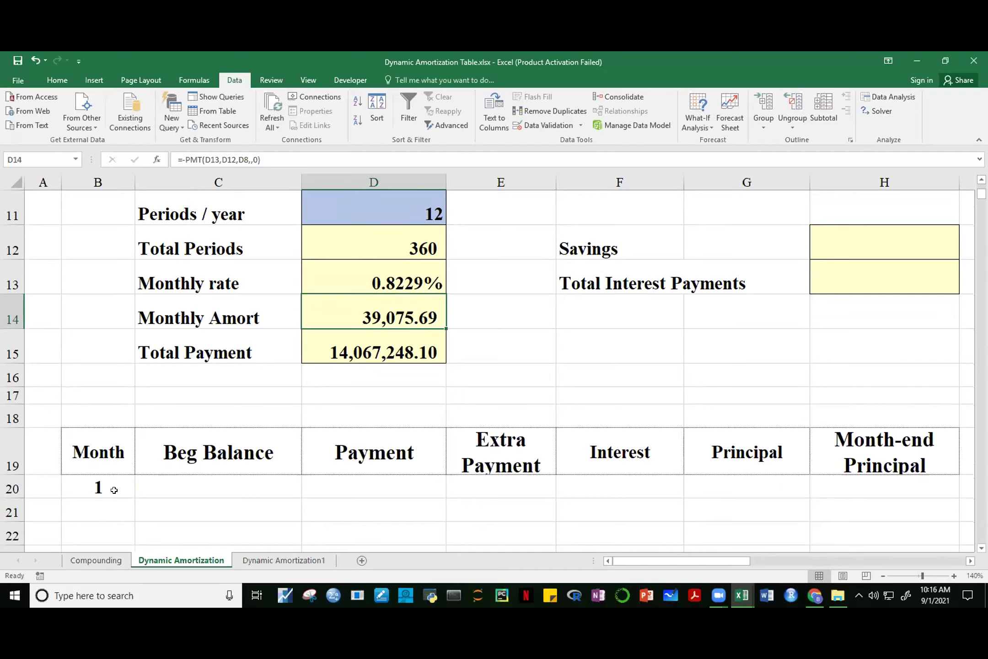
{"action": "left_click", "coordinate": [104, 488]}
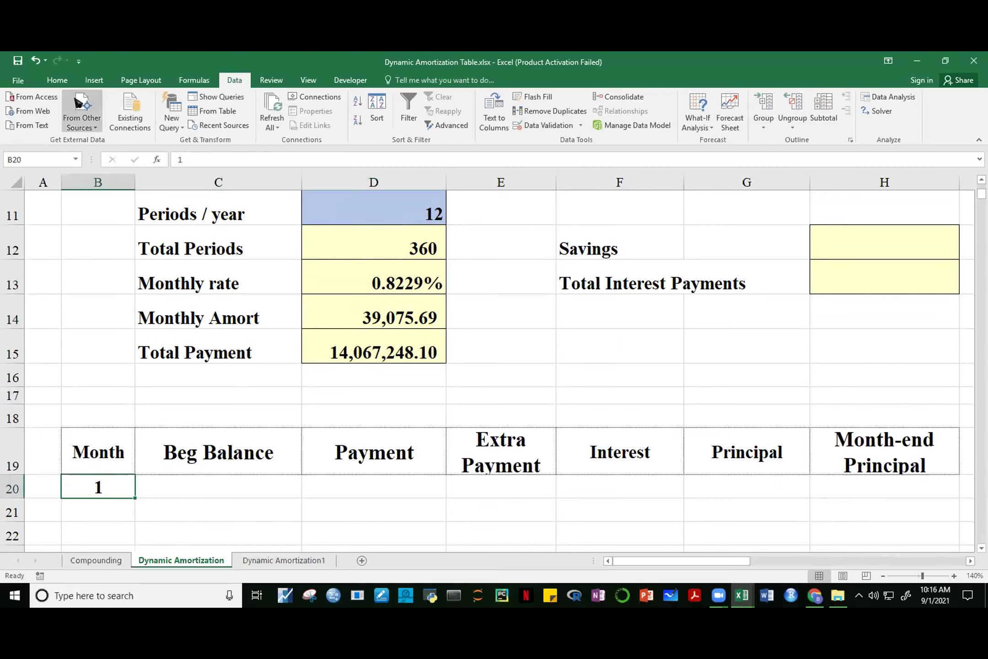
{"action": "left_click", "coordinate": [57, 82]}
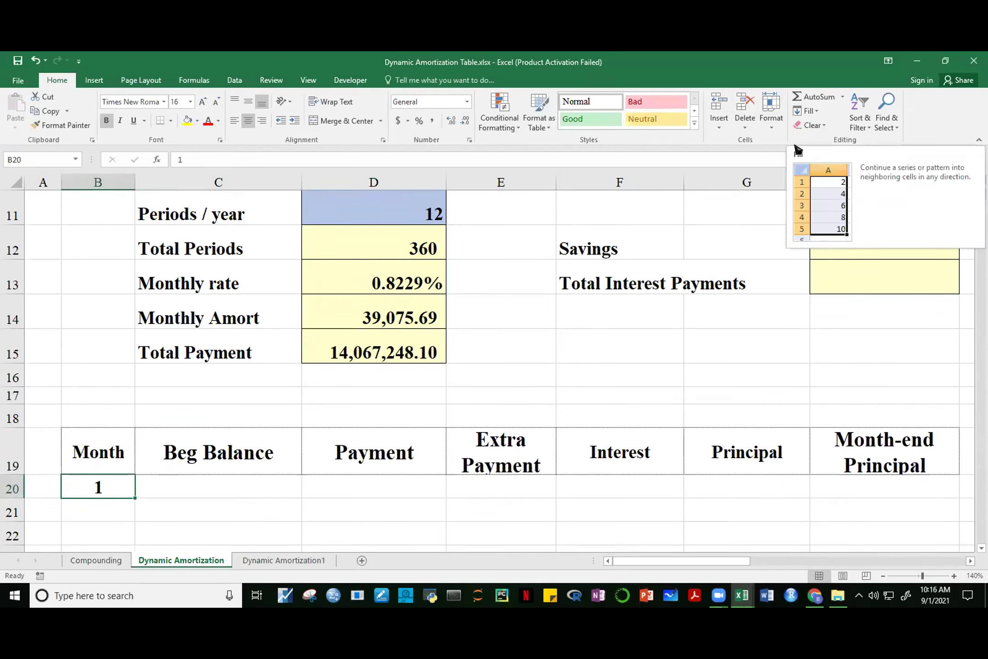
{"action": "left_click", "coordinate": [818, 113]}
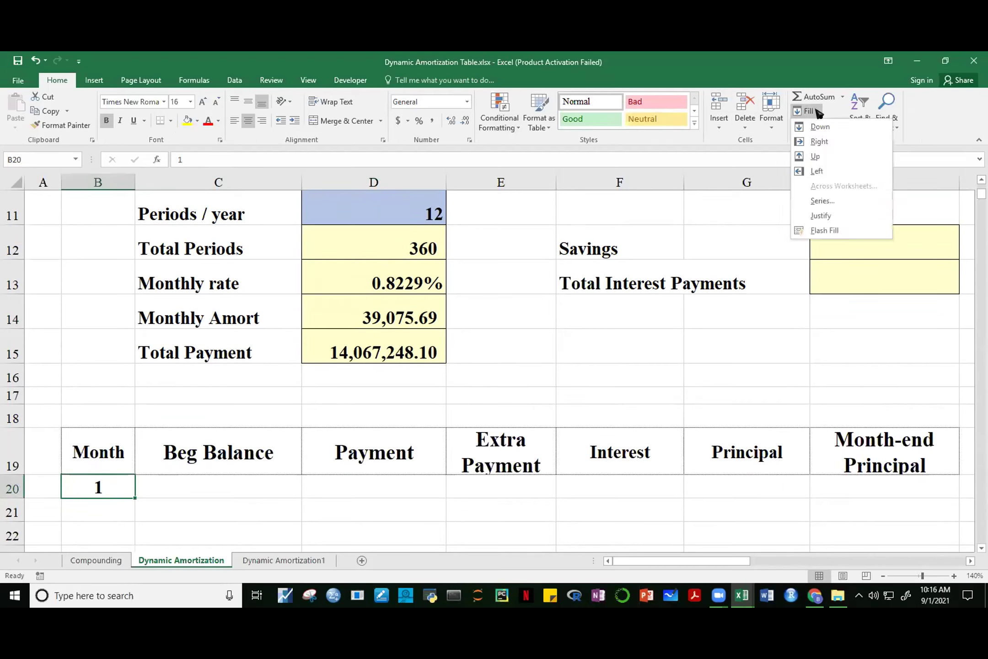
{"action": "left_click", "coordinate": [818, 202]}
{"action": "left_click", "coordinate": [415, 299]}
{"action": "left_click", "coordinate": [544, 358]}
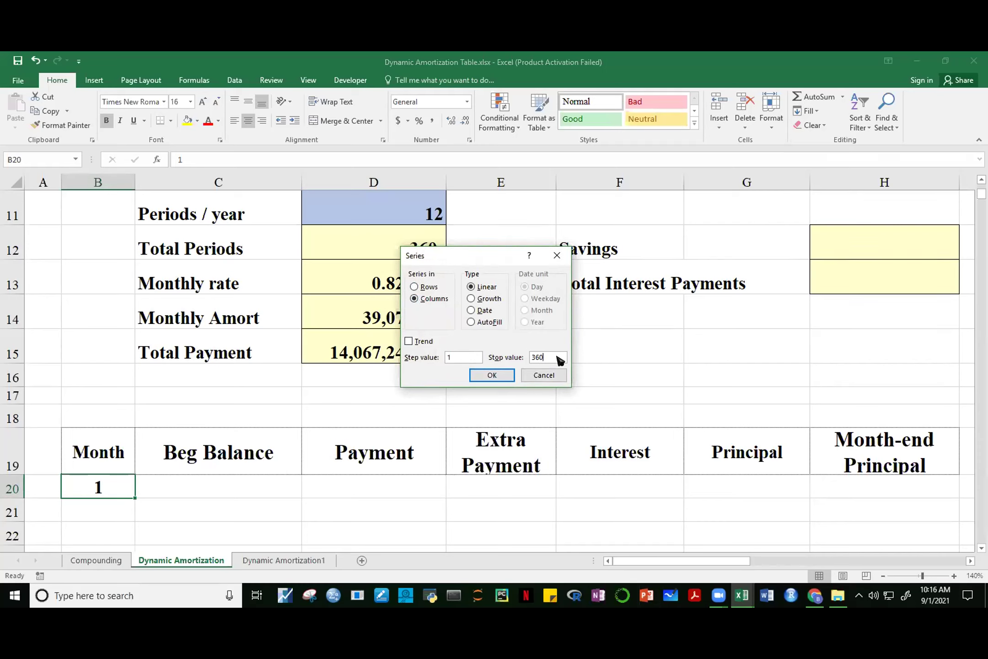
{"action": "left_click", "coordinate": [492, 376]}
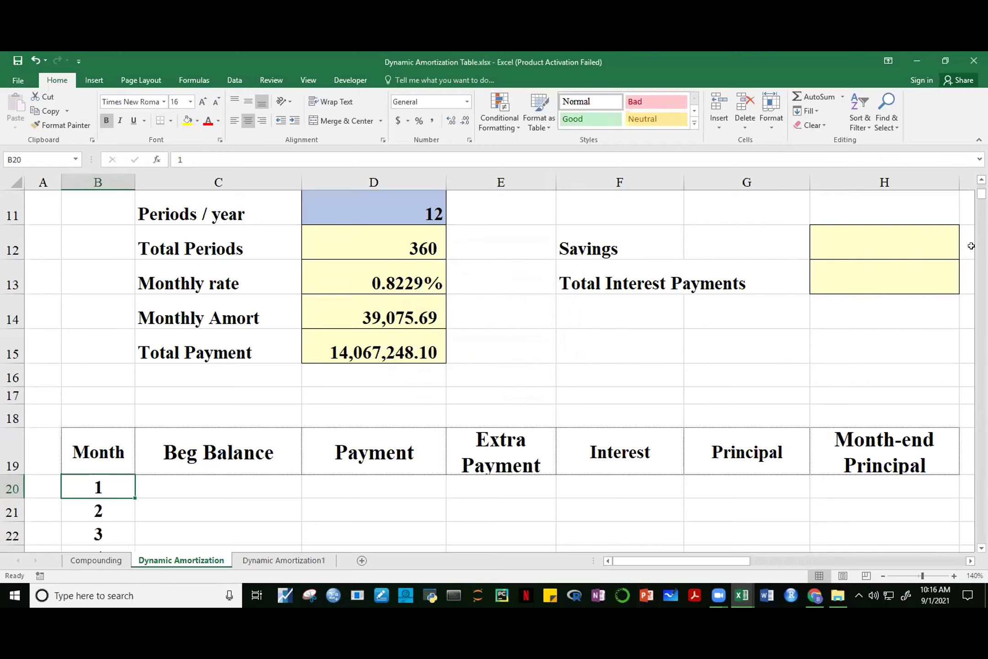
Check the filled month series down to its last row, and undo the series fill
{"action": "left_click_drag", "start_coordinate": [981, 193], "coordinate": [970, 353]}
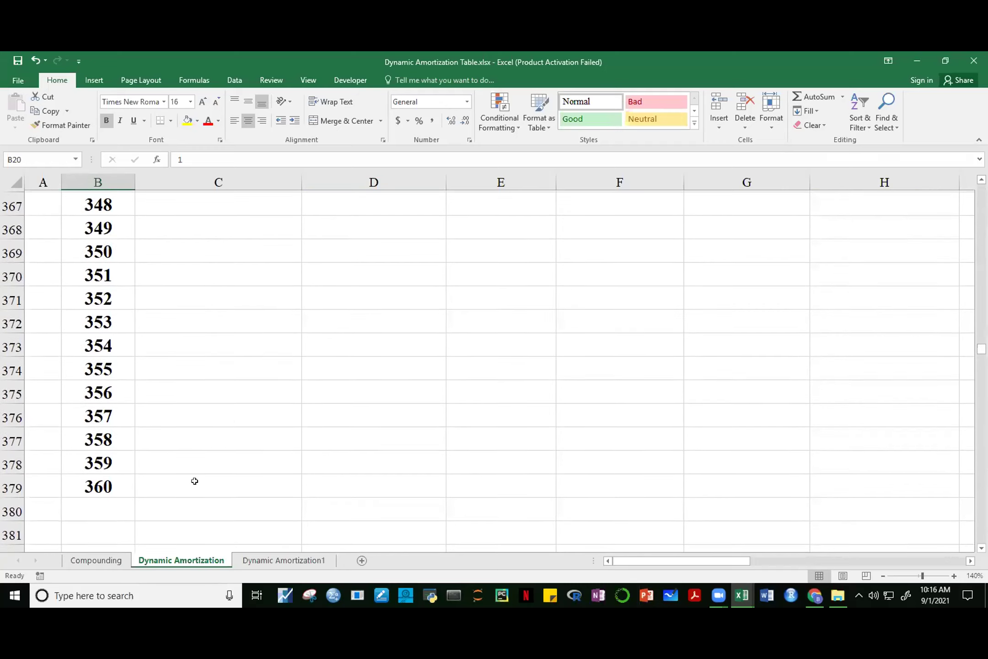
{"action": "left_click_drag", "start_coordinate": [982, 348], "coordinate": [971, 196]}
{"action": "key", "text": "ctrl+z"}
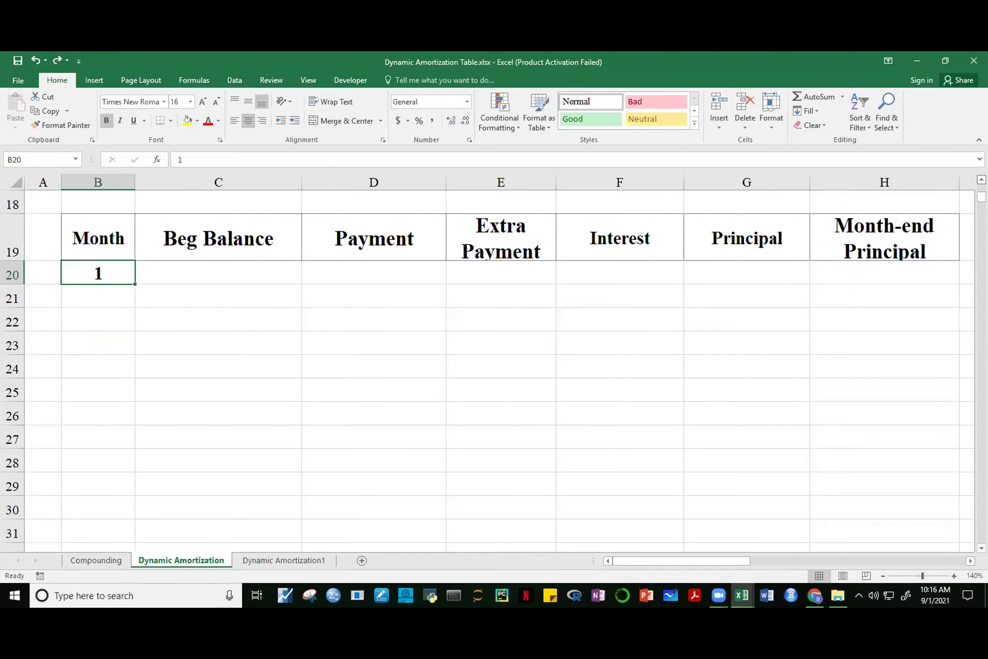
Link the first month's Beg Balance in C20 to the Amount to Finance with =D8, and review the formula
{"action": "scroll", "coordinate": [487, 373], "scroll_direction": "up", "scroll_amount": 3}
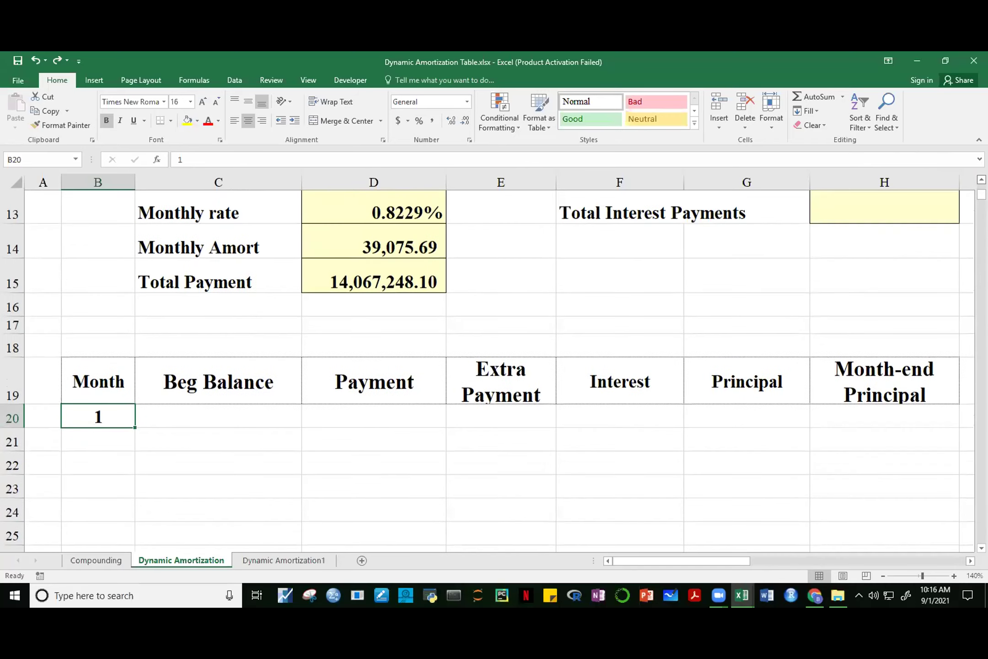
{"action": "left_click", "coordinate": [200, 415]}
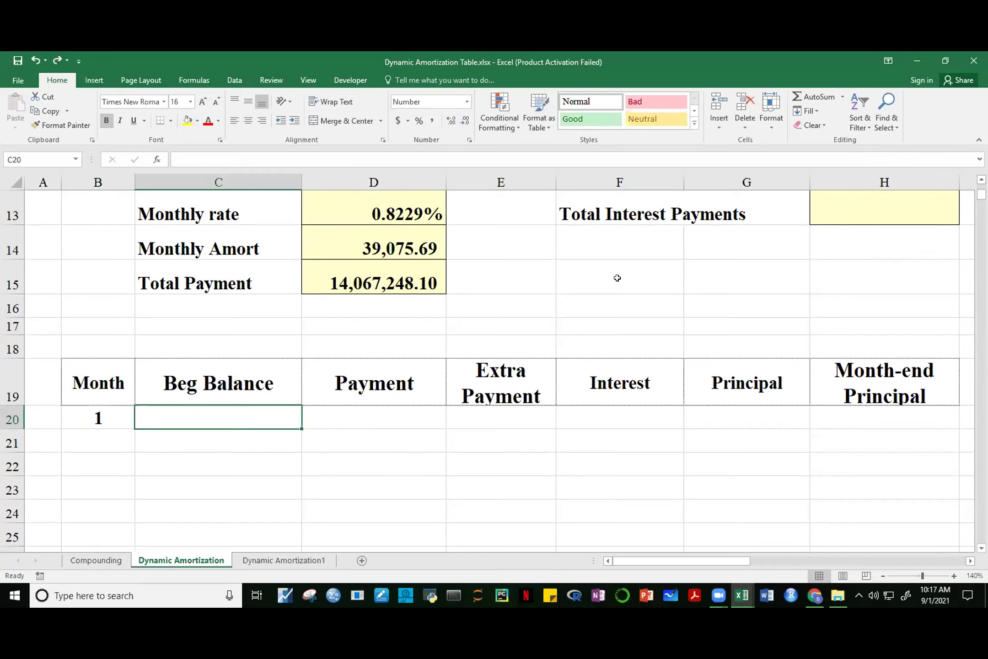
{"action": "type", "text": "="}
{"action": "left_click", "coordinate": [981, 180]}
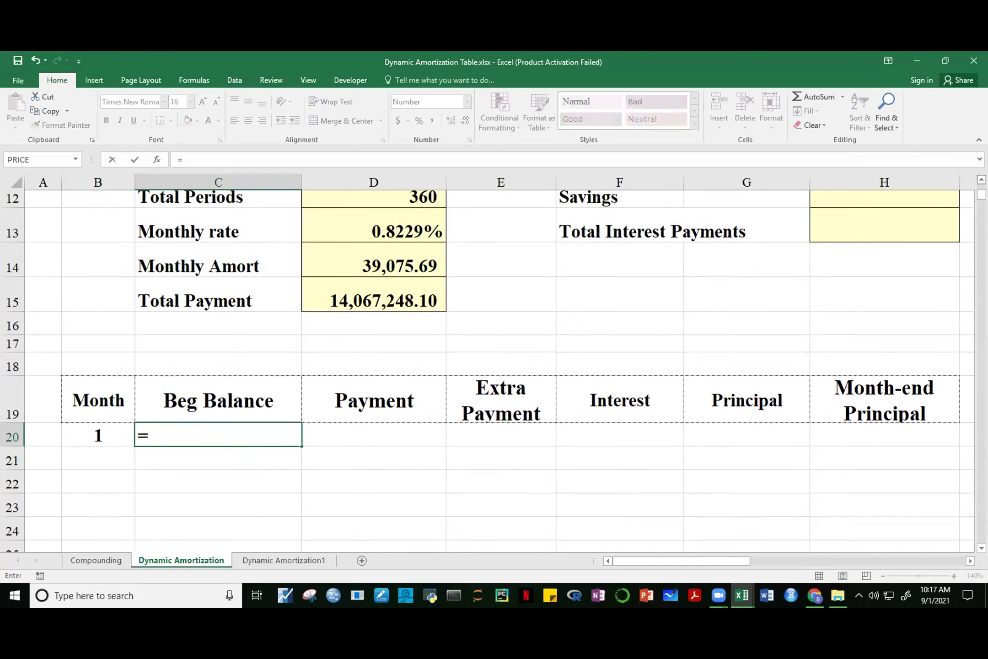
{"action": "scroll", "coordinate": [981, 179], "scroll_direction": "up", "scroll_amount": 1}
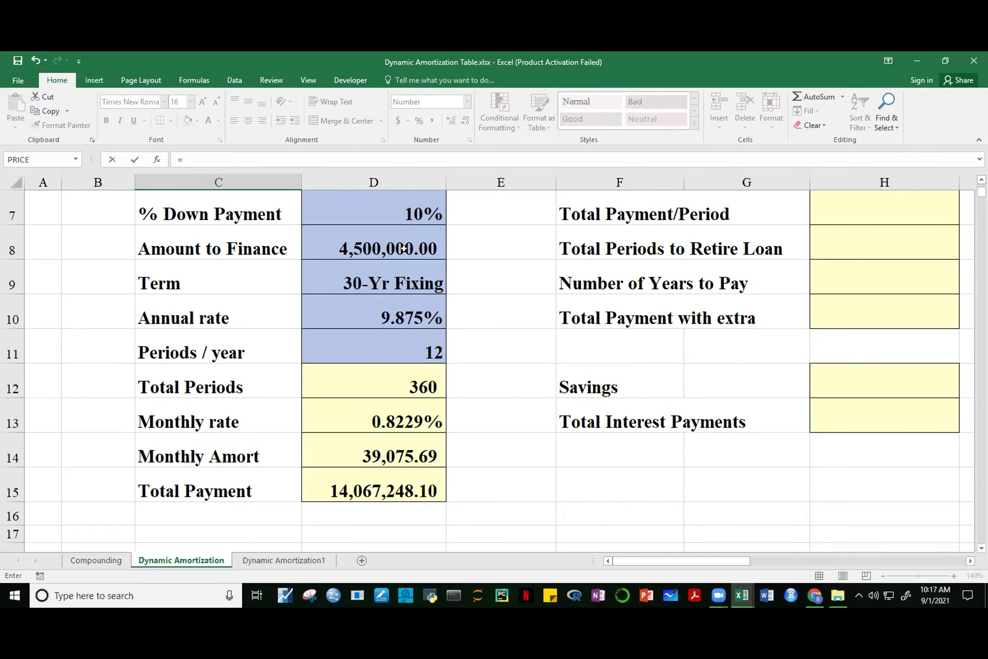
{"action": "left_click", "coordinate": [401, 249]}
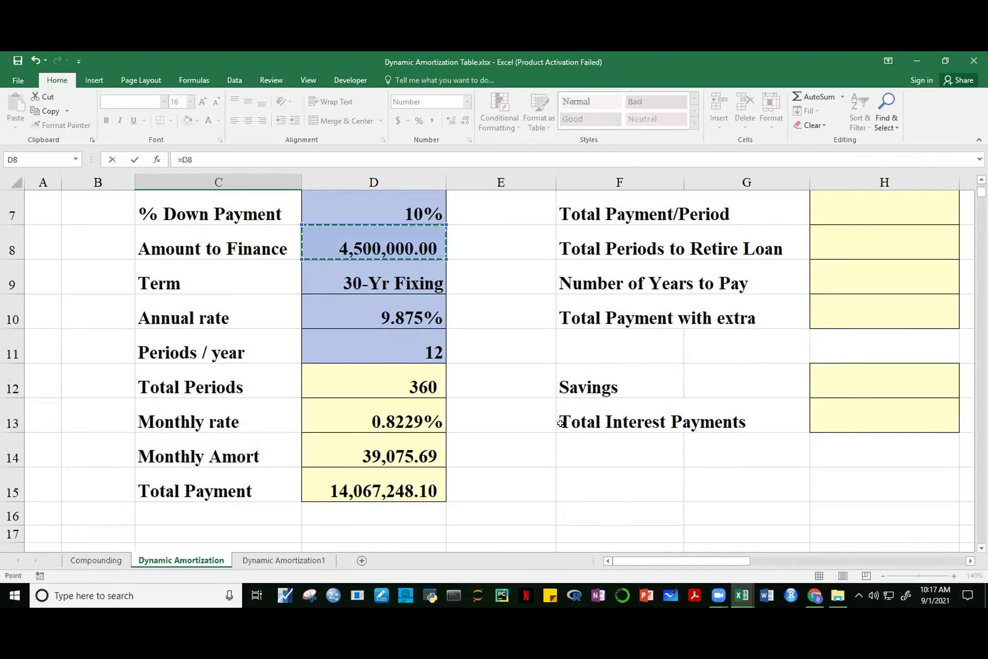
{"action": "key", "text": "Return"}
{"action": "left_click", "coordinate": [238, 496]}
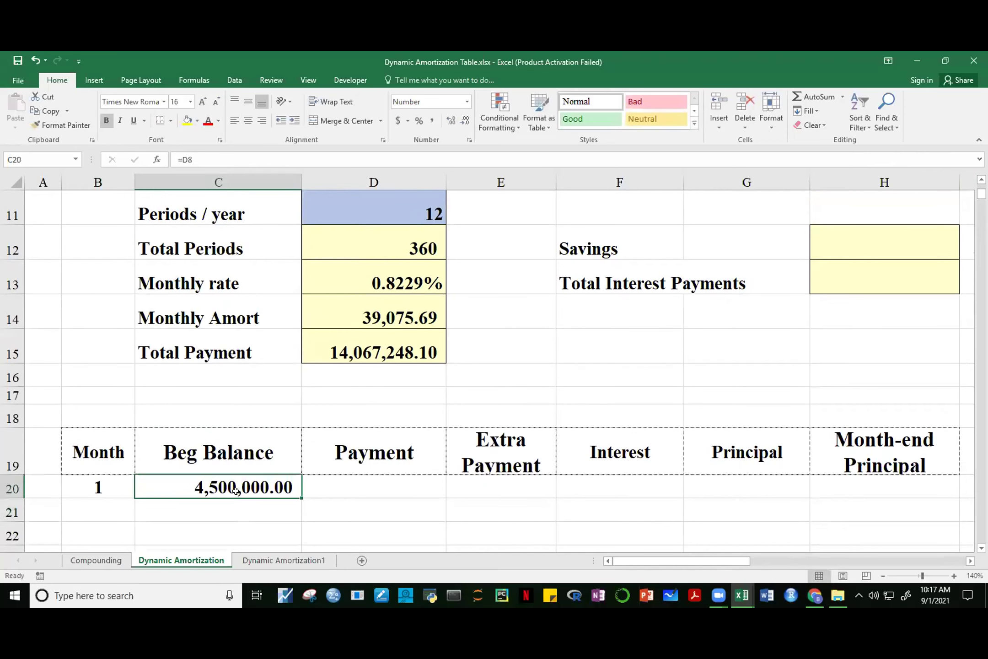
{"action": "double_click", "coordinate": [239, 495]}
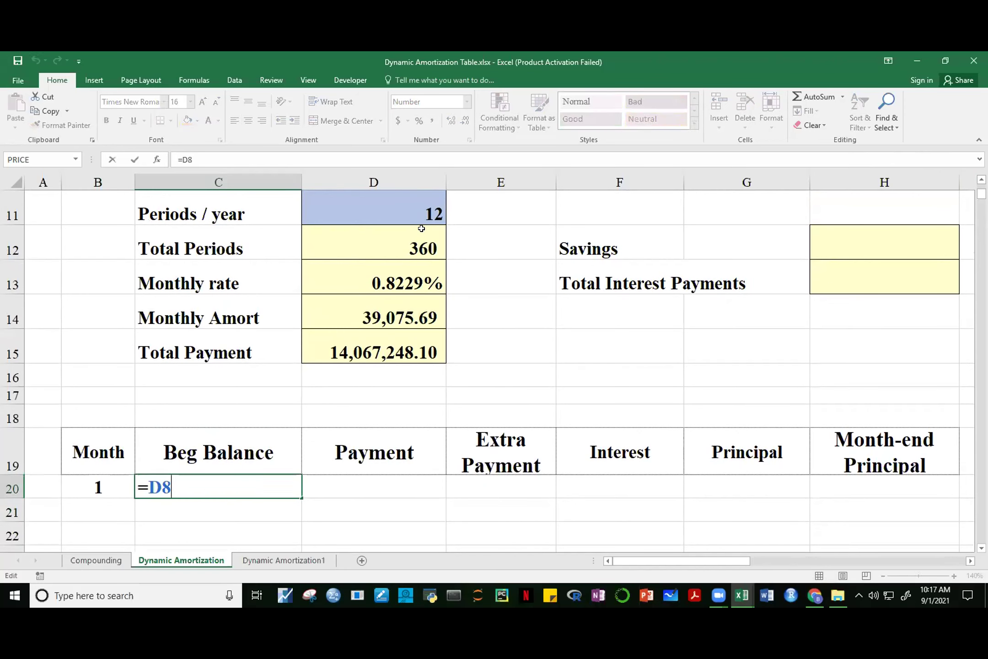
{"action": "key", "text": "Escape"}
Link the first month's Payment in D20 to the Monthly Amort with =D14
{"action": "left_click", "coordinate": [366, 484]}
{"action": "type", "text": "="}
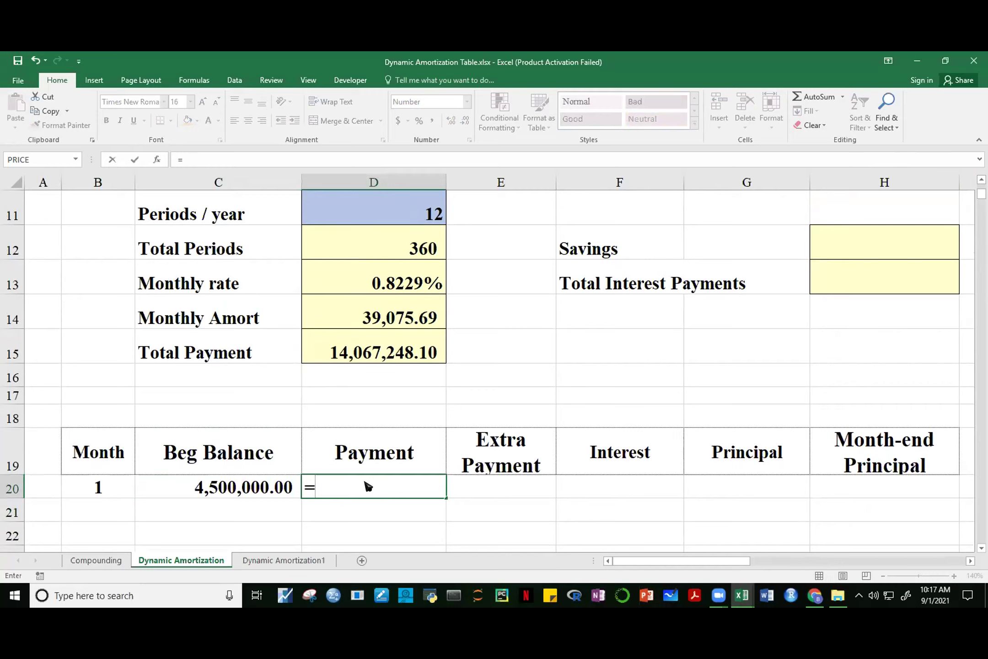
{"action": "left_click", "coordinate": [348, 321]}
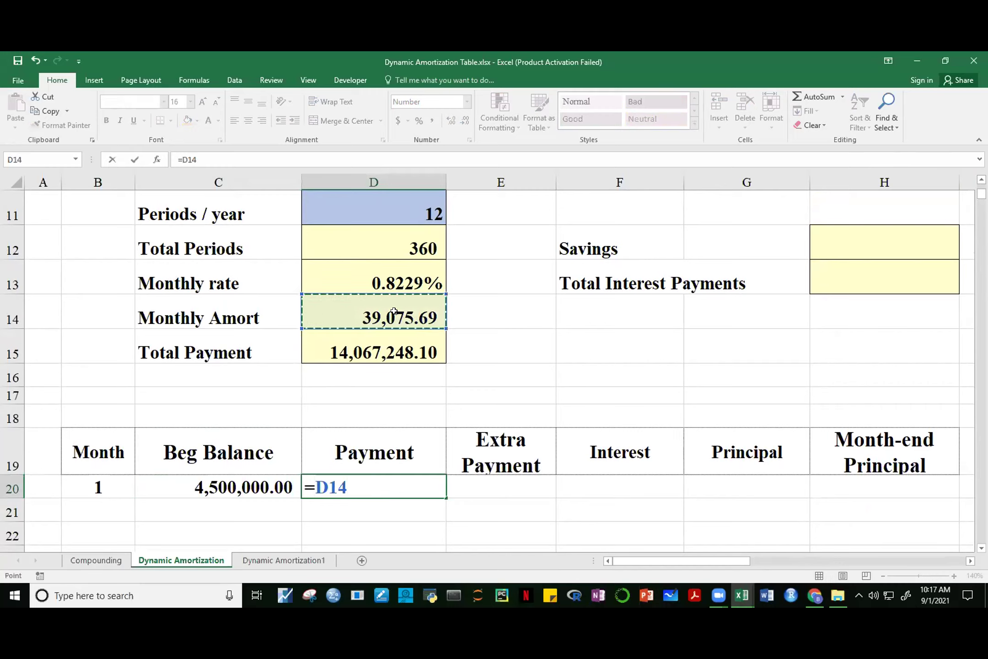
{"action": "key", "text": "Return"}
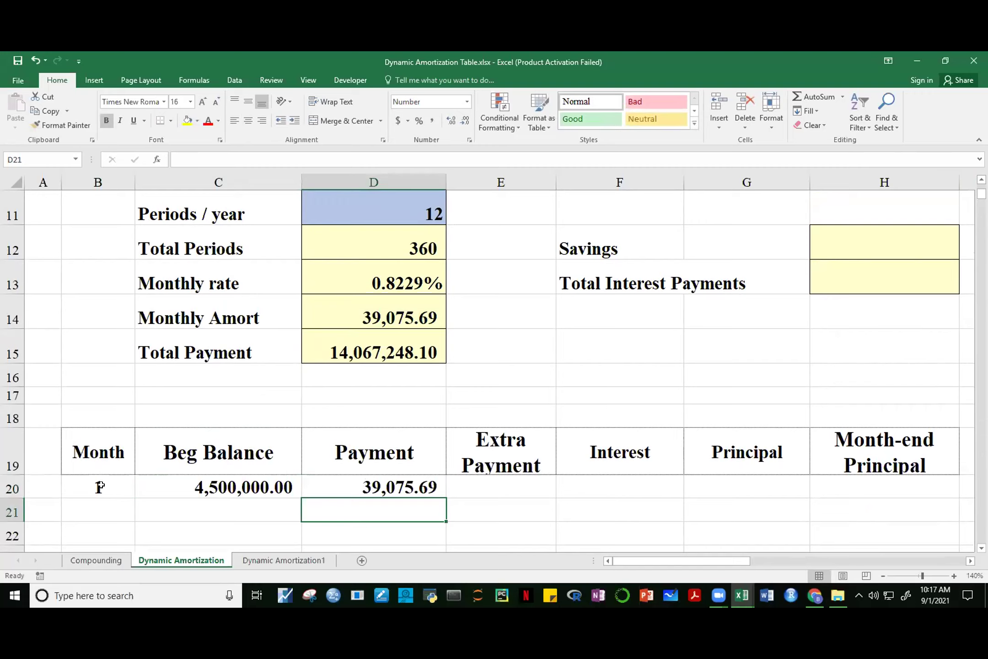
Link the first month's Extra Payment in E20 to the Extra Payment input cell with =H6
{"action": "left_click", "coordinate": [499, 490]}
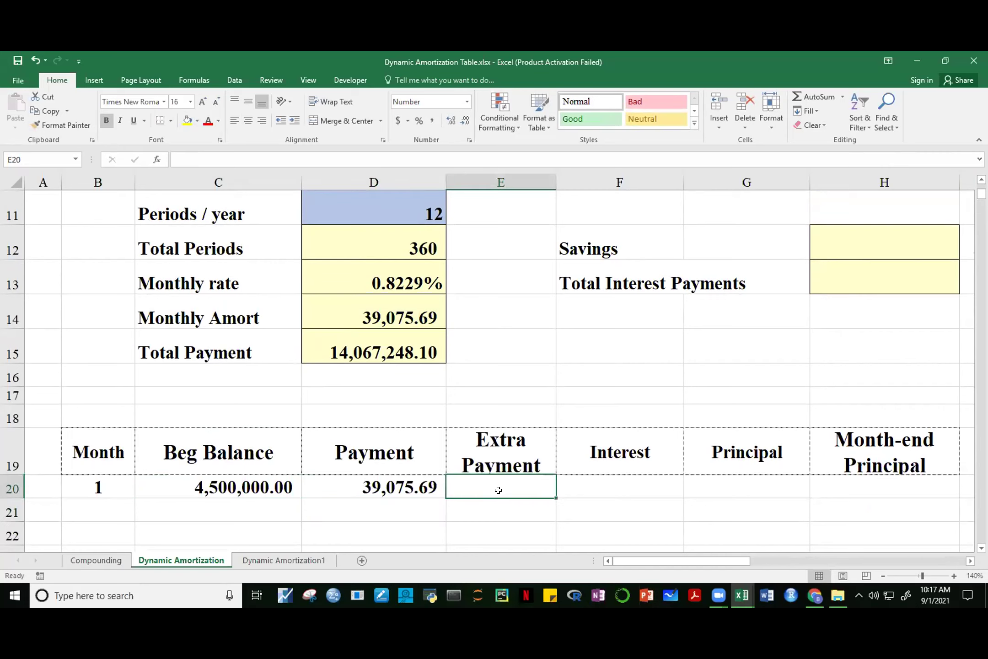
{"action": "type", "text": "="}
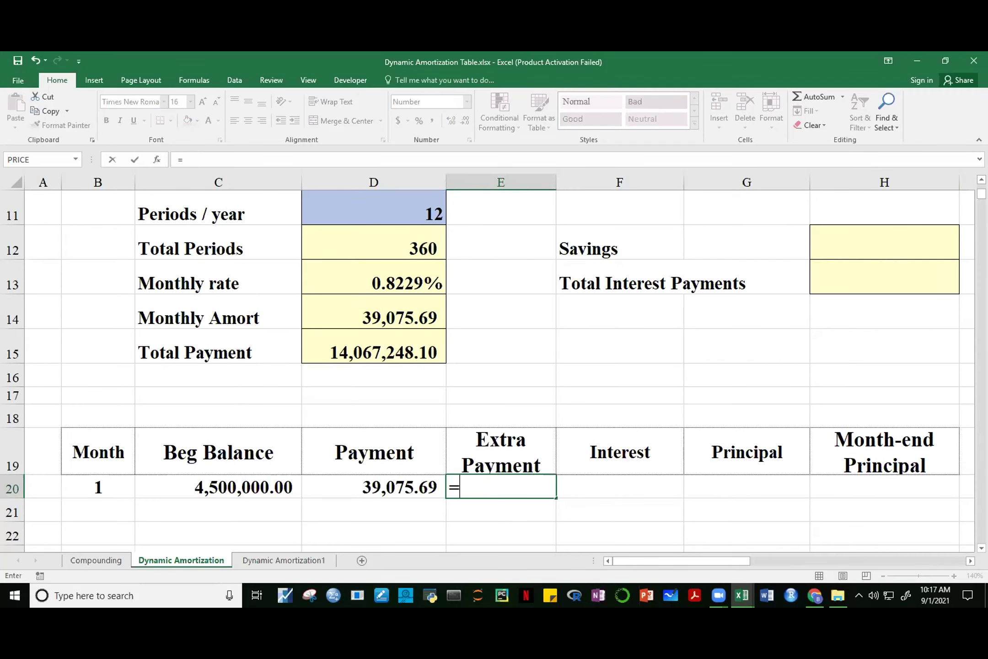
{"action": "scroll", "coordinate": [493, 364], "scroll_direction": "up", "scroll_amount": 3}
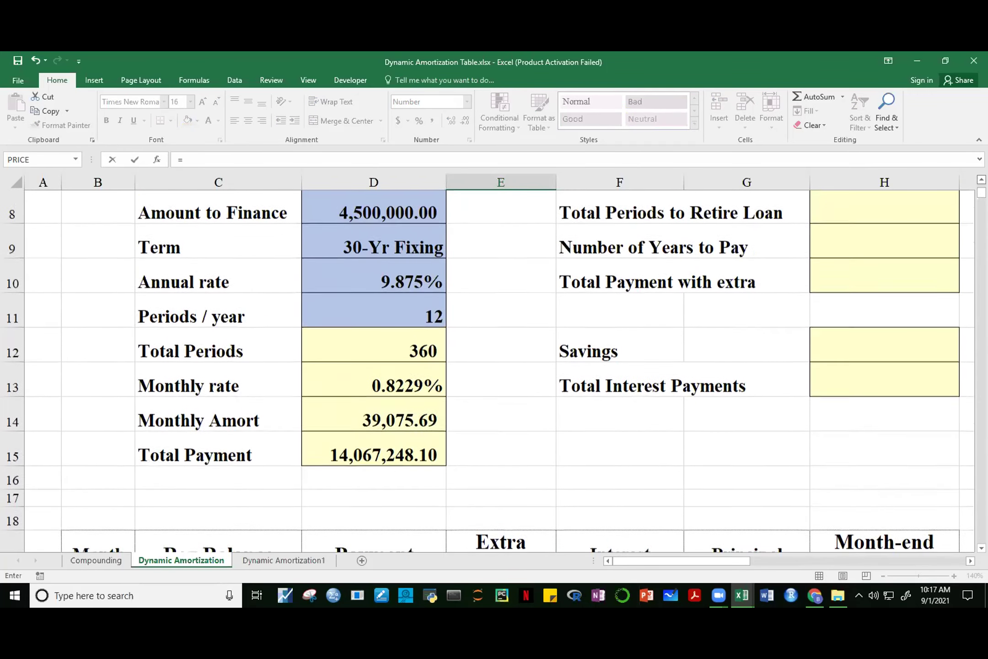
{"action": "left_click", "coordinate": [891, 273]}
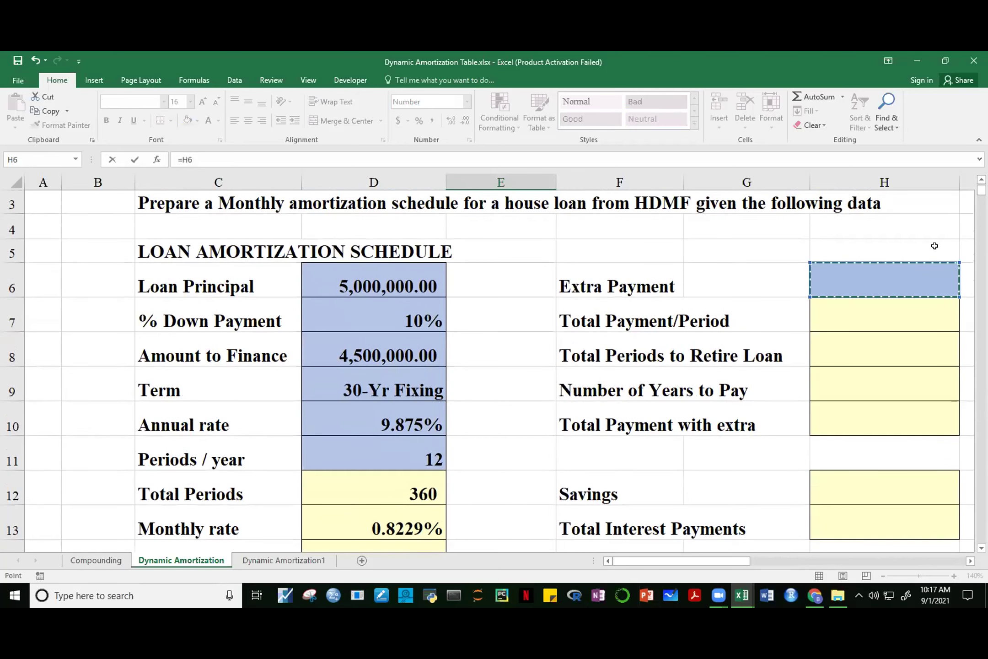
{"action": "scroll", "coordinate": [493, 371], "scroll_direction": "down", "scroll_amount": 4}
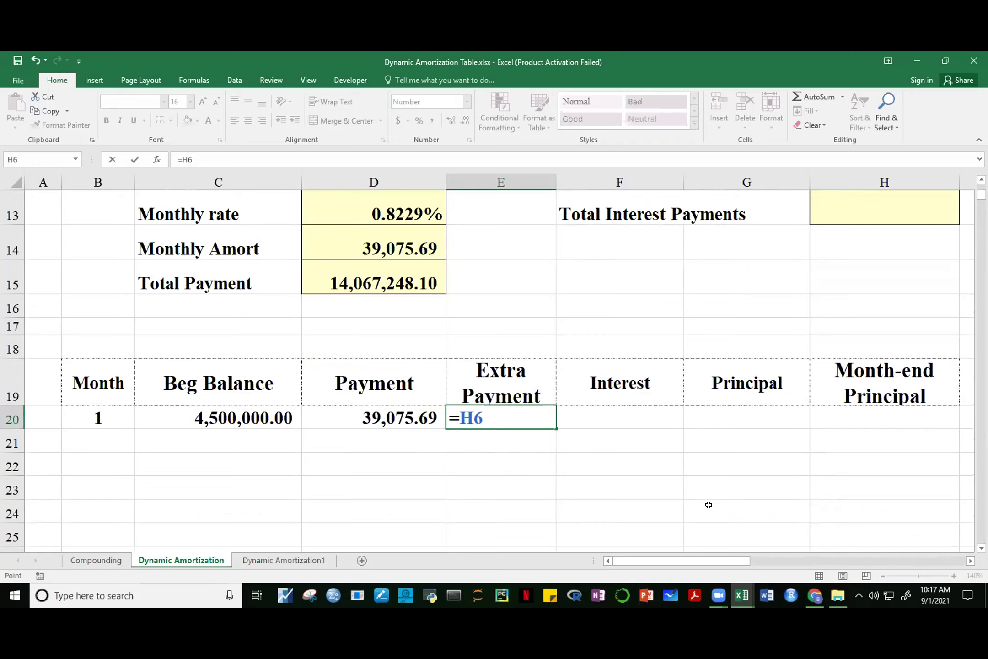
{"action": "key", "text": "Return"}
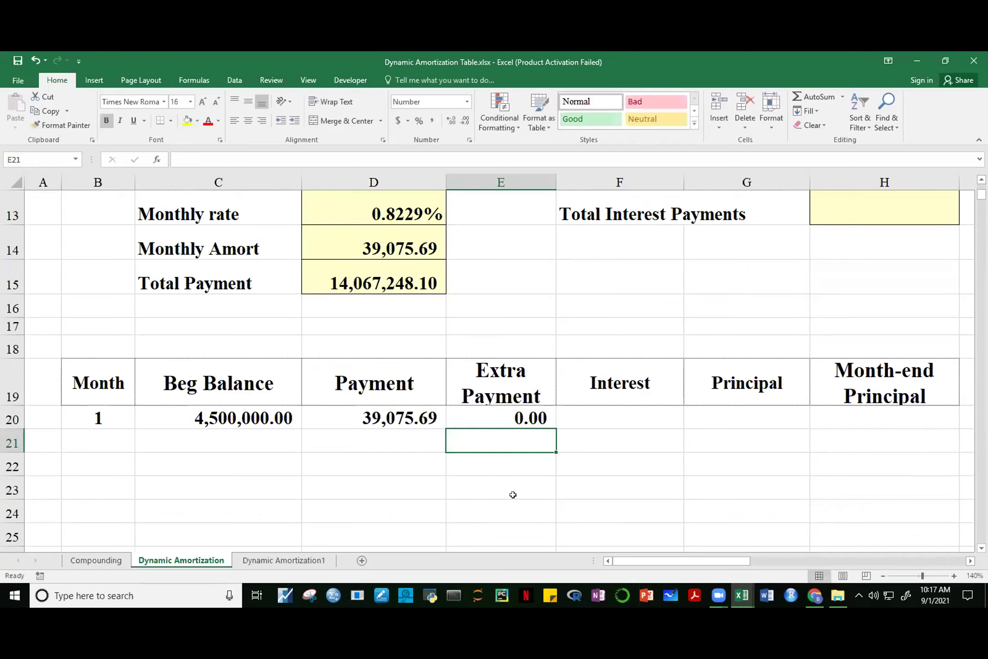
Calculate the first month's Interest in F20 as beginning balance times monthly rate with =C20*D13
{"action": "left_click", "coordinate": [610, 412]}
{"action": "type", "text": "="}
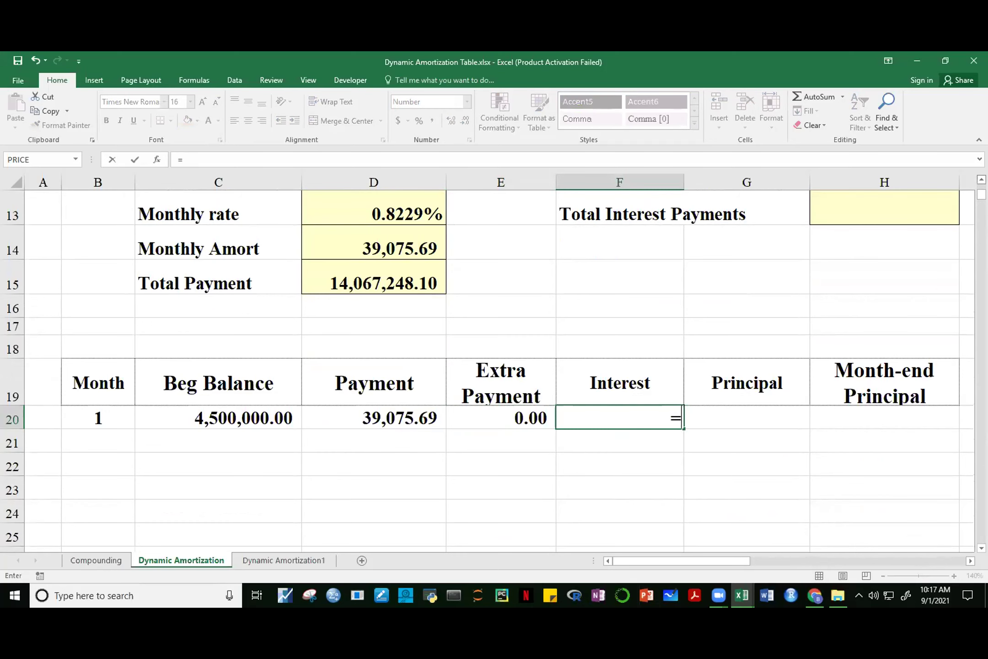
{"action": "scroll", "coordinate": [488, 370], "scroll_direction": "up", "scroll_amount": 1}
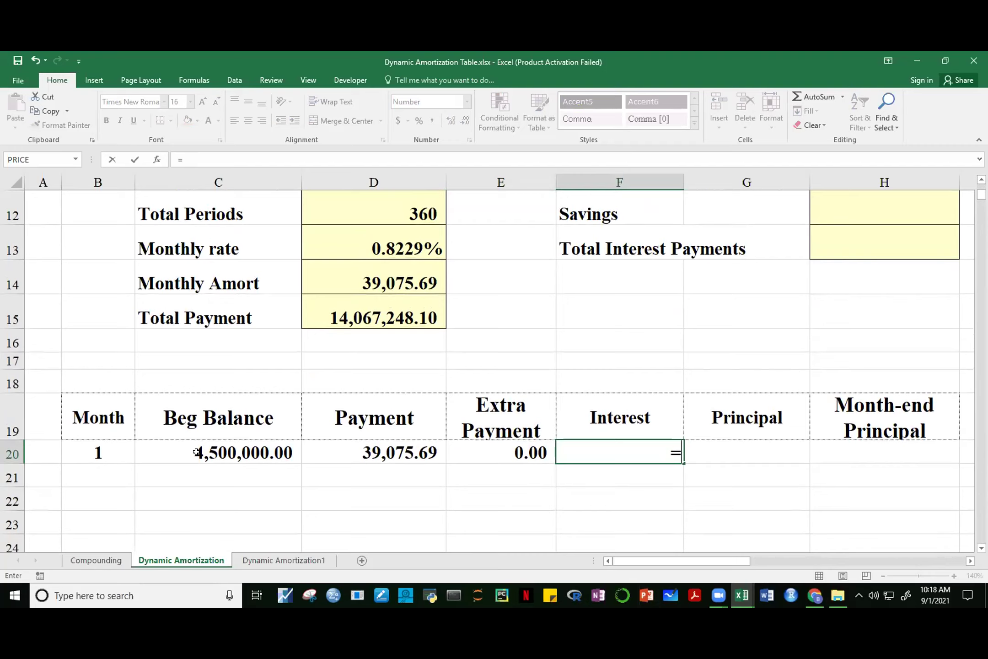
{"action": "left_click", "coordinate": [213, 451]}
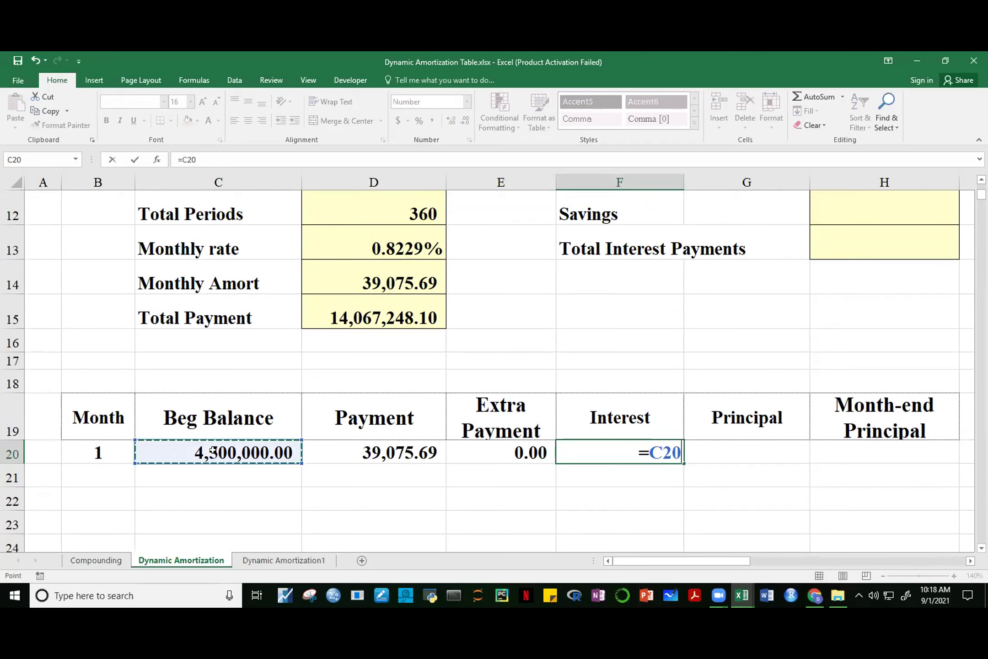
{"action": "type", "text": "*"}
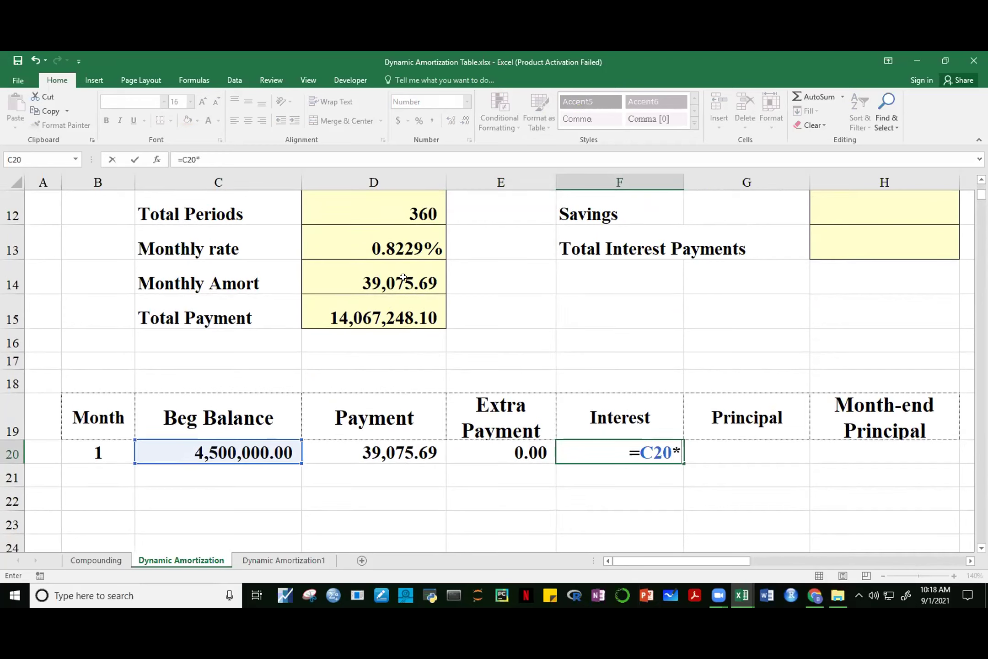
{"action": "left_click", "coordinate": [408, 253]}
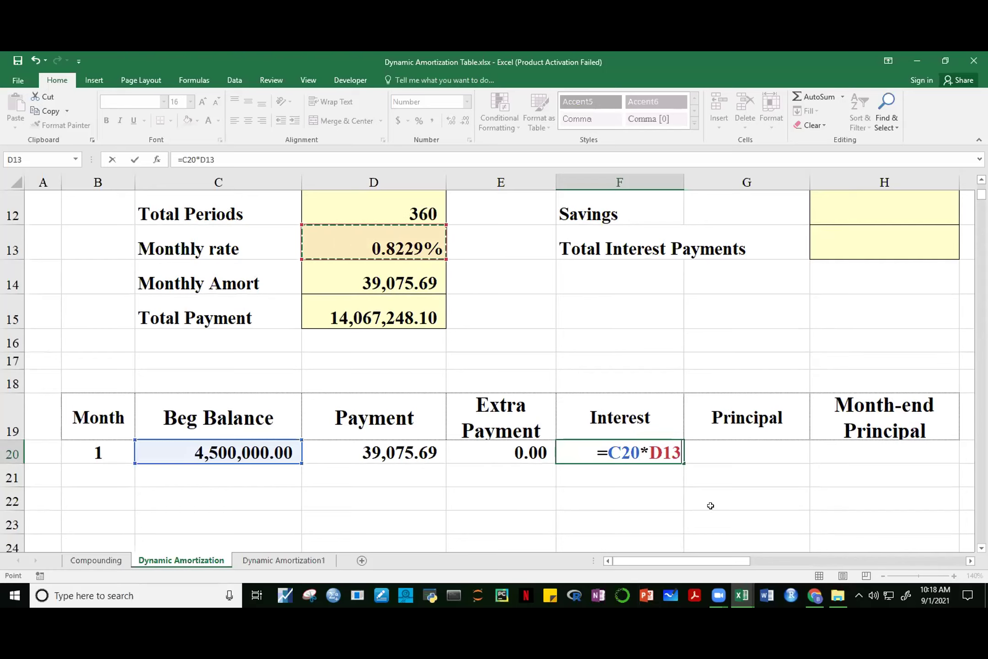
{"action": "key", "text": "ctrl+Return"}
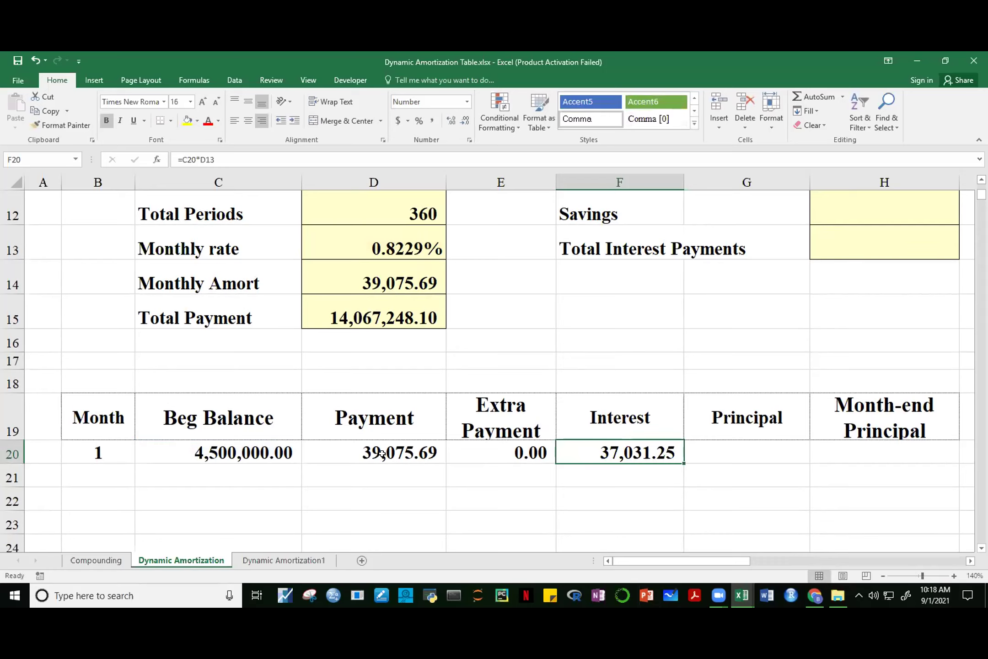
Calculate the first month's Principal in G20 as total payments minus interest with =SUM(D20:E20)-F20
{"action": "left_click", "coordinate": [370, 286]}
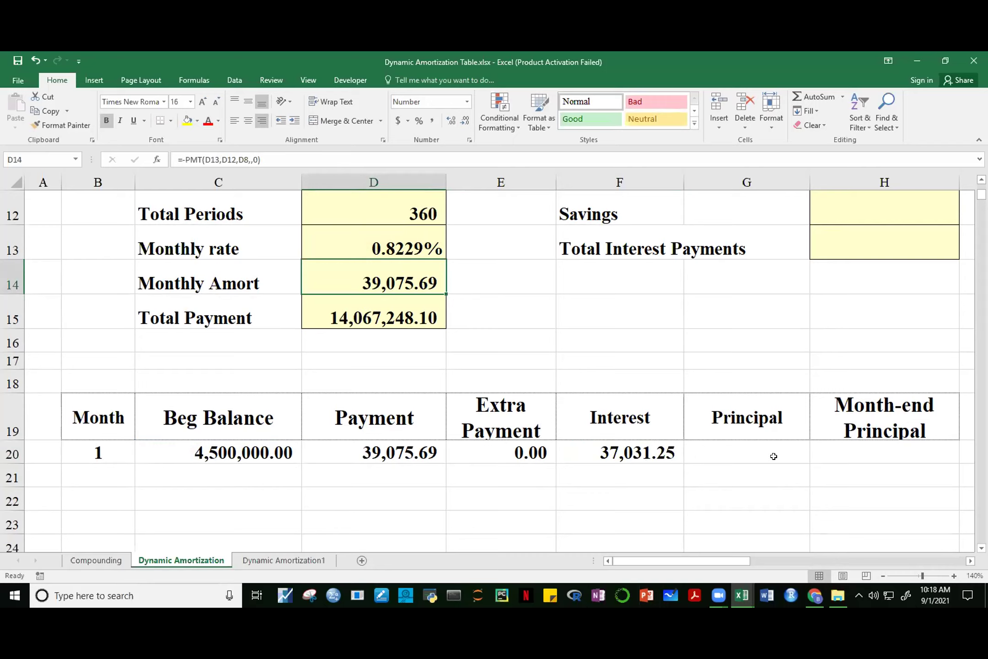
{"action": "left_click", "coordinate": [749, 454]}
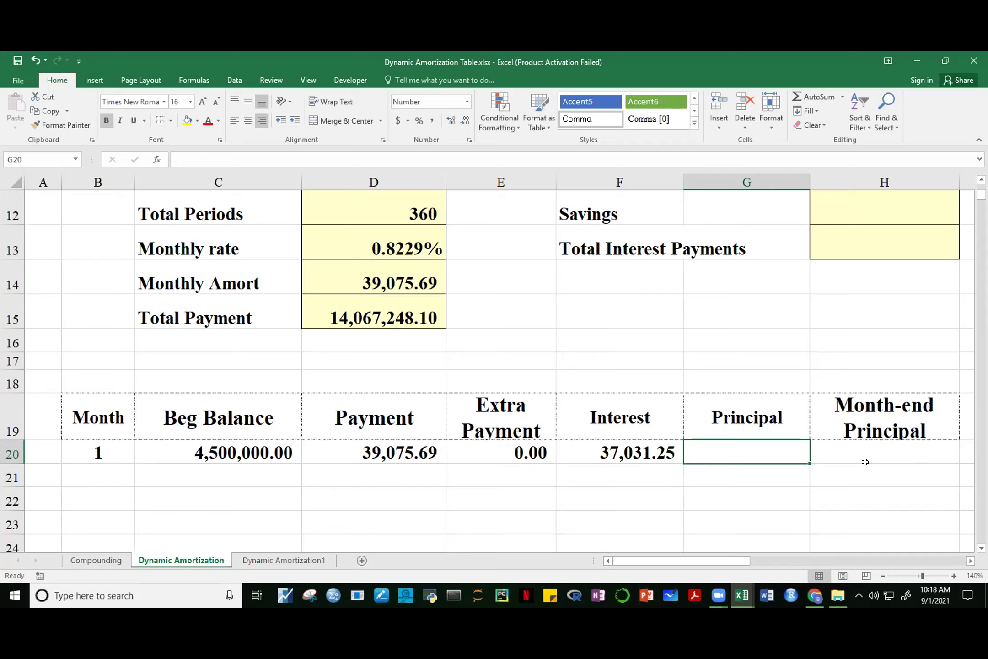
{"action": "type", "text": "="}
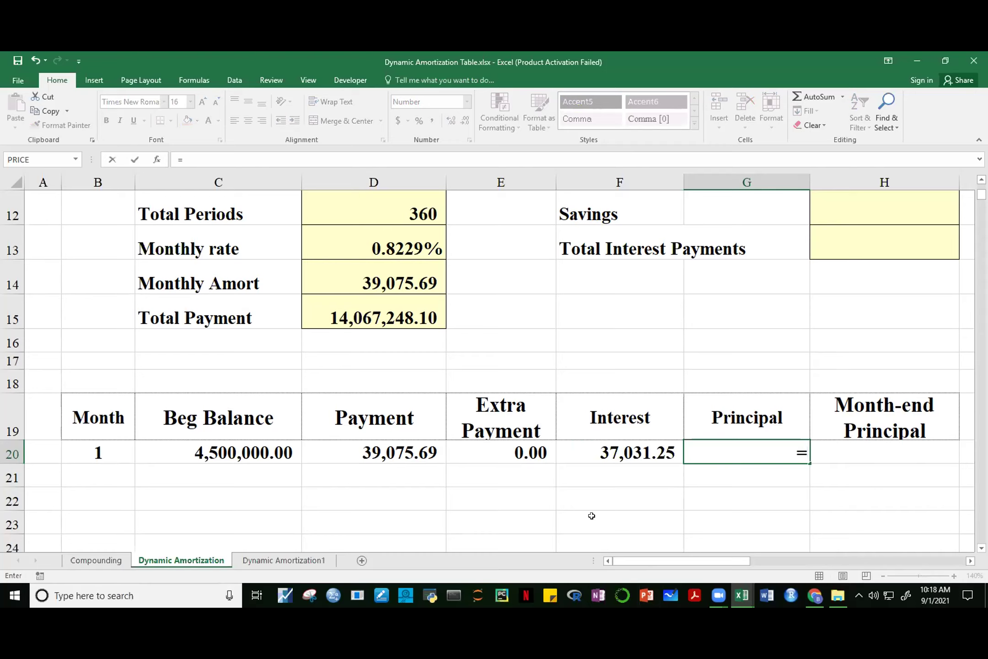
{"action": "type", "text": "SUM("}
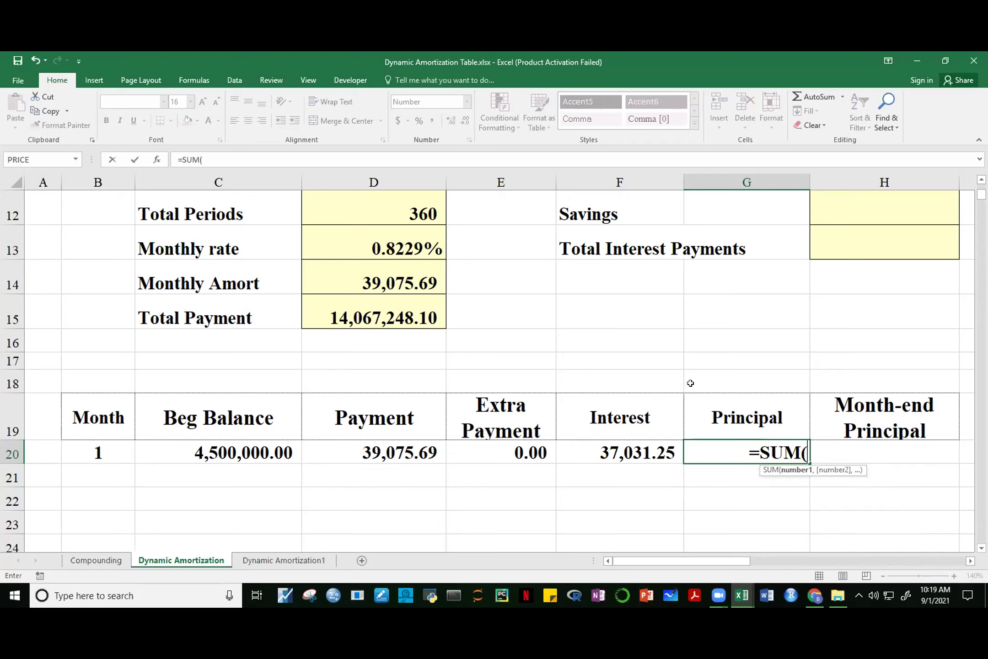
{"action": "left_click_drag", "start_coordinate": [389, 458], "coordinate": [493, 455]}
{"action": "type", "text": ")-"}
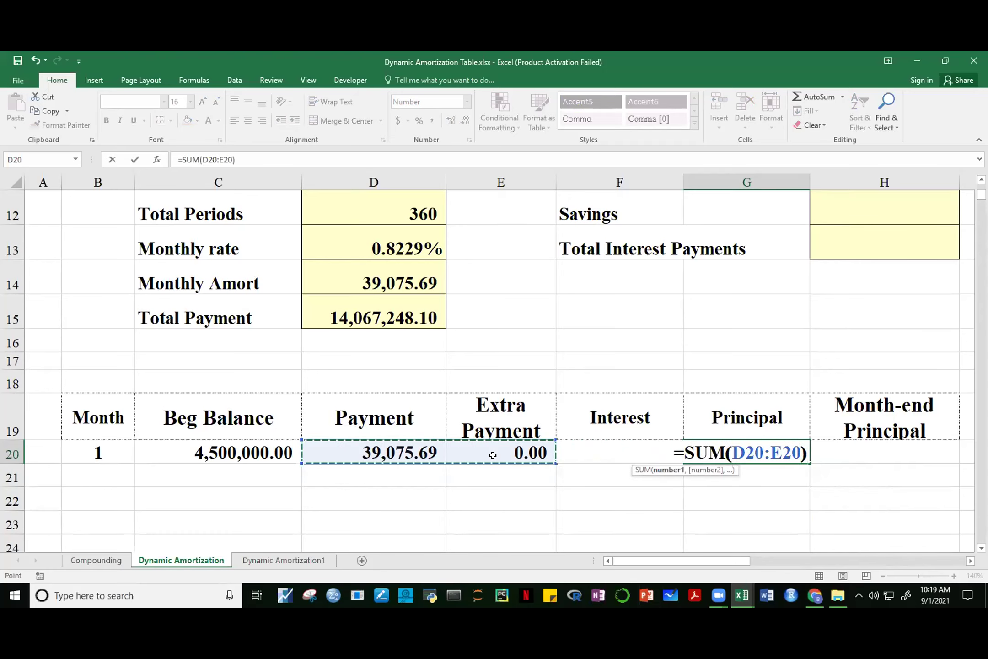
{"action": "left_click", "coordinate": [623, 480]}
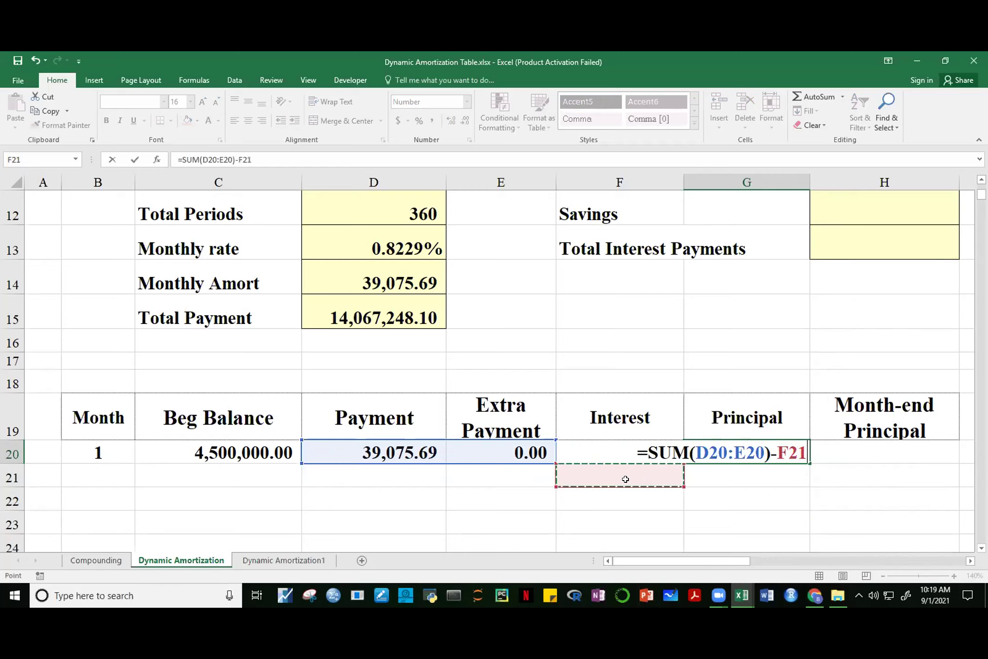
{"action": "key", "text": "Up"}
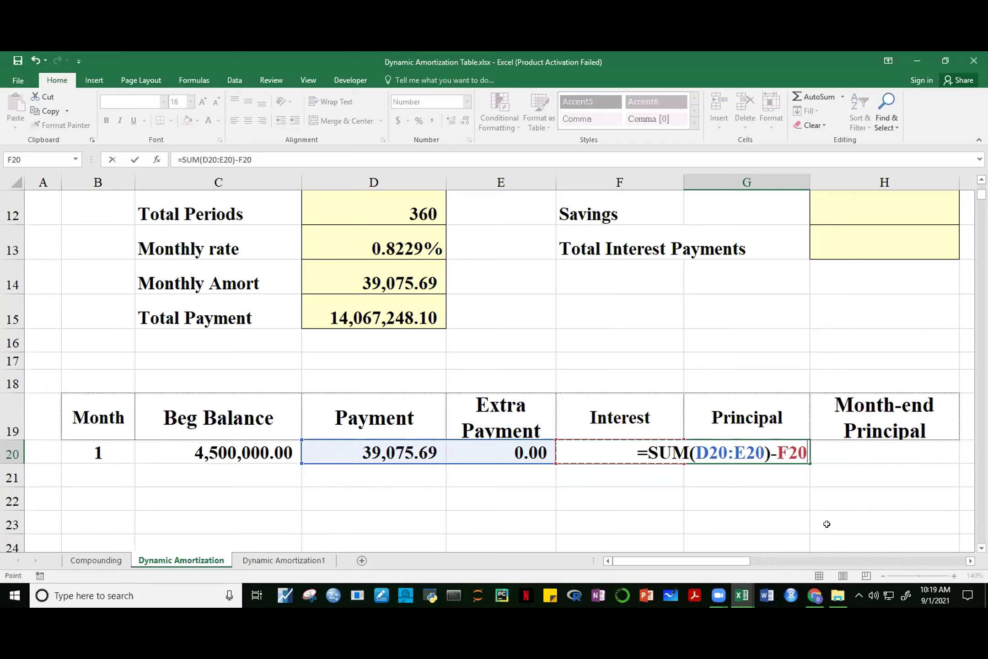
{"action": "key", "text": "ctrl+Return"}
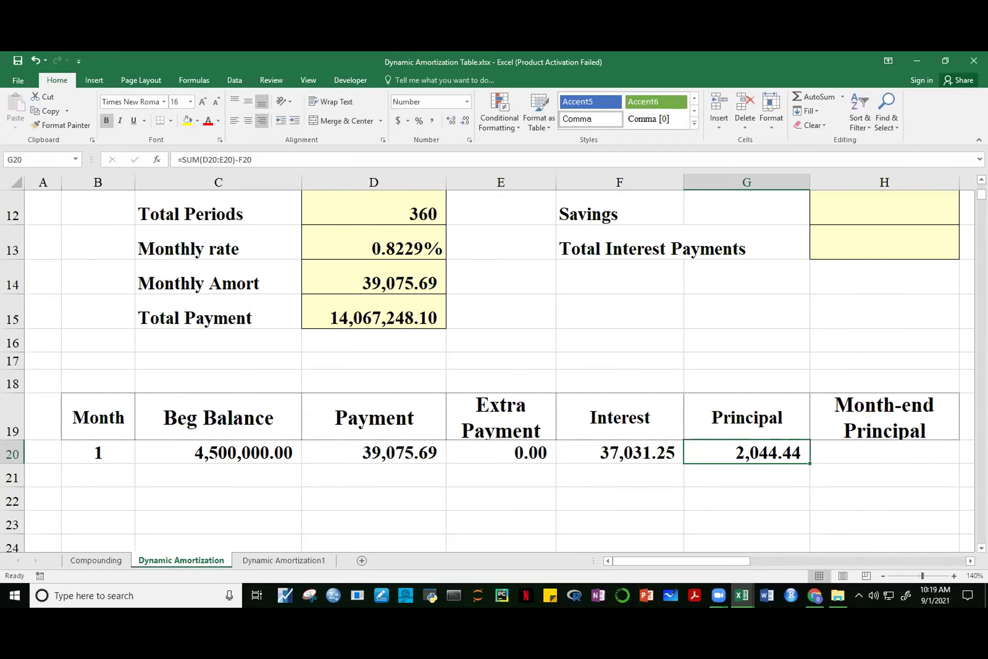
Enter a trial Extra Payment of 5000 in H6 and check the first month's Extra Payment and Principal cells
{"action": "scroll", "coordinate": [837, 346], "scroll_direction": "up", "scroll_amount": 4}
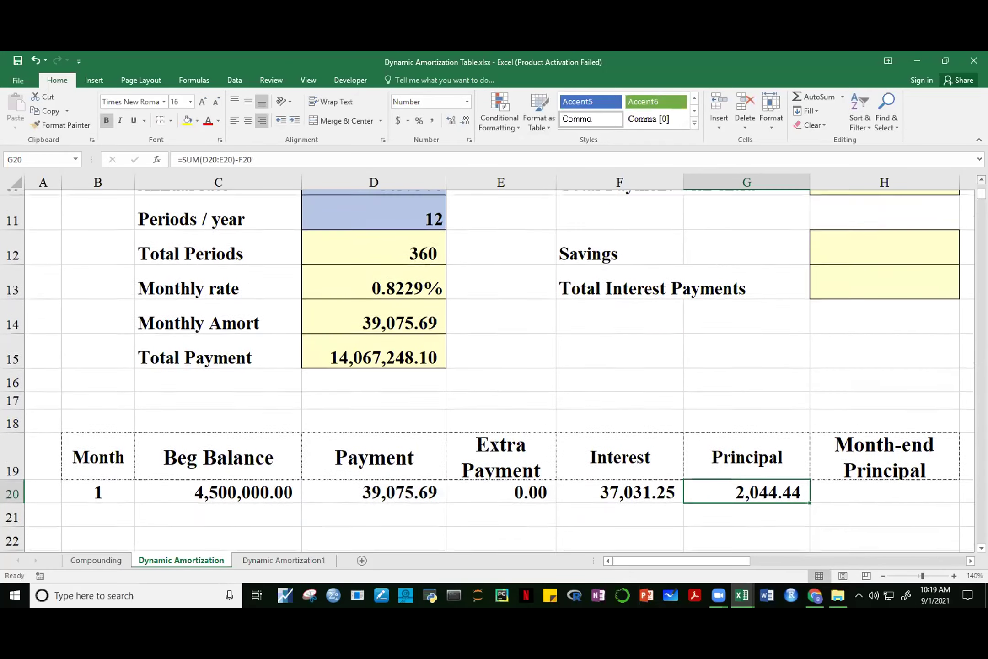
{"action": "left_click", "coordinate": [836, 345]}
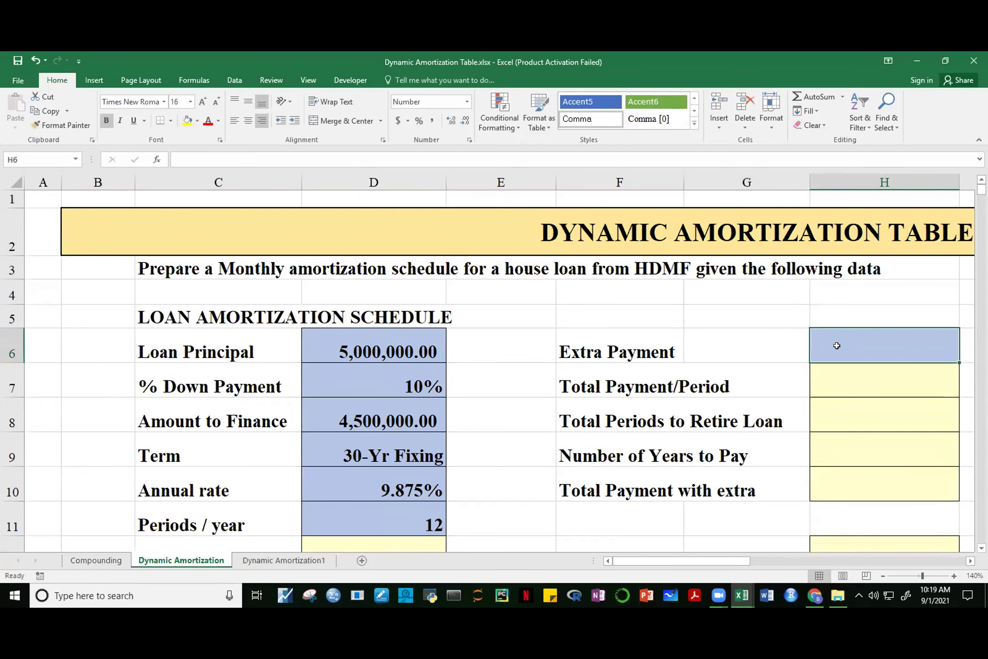
{"action": "type", "text": "5000"}
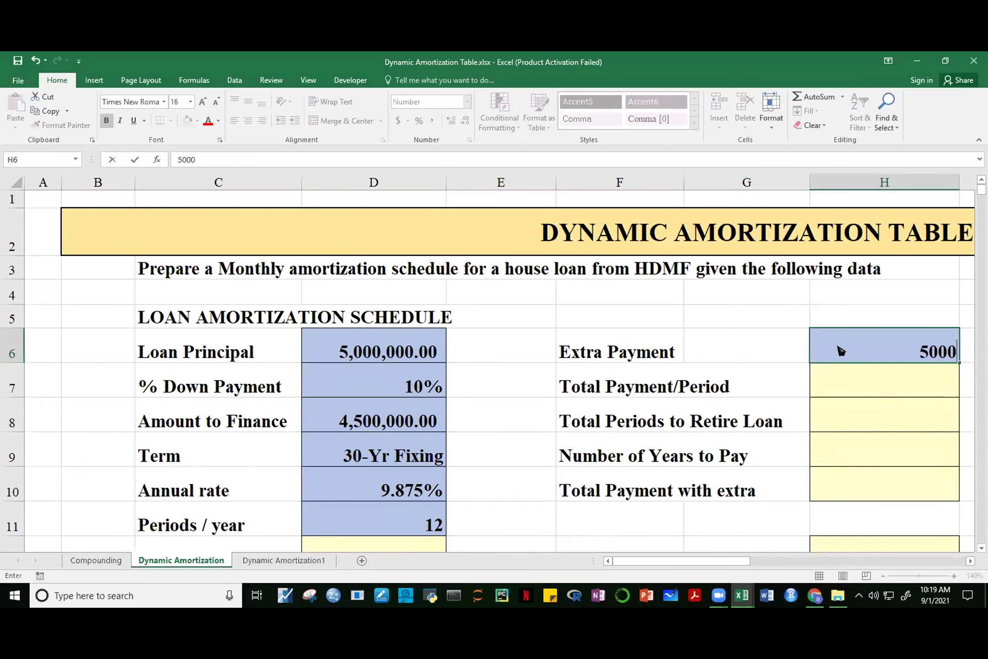
{"action": "key", "text": "Return"}
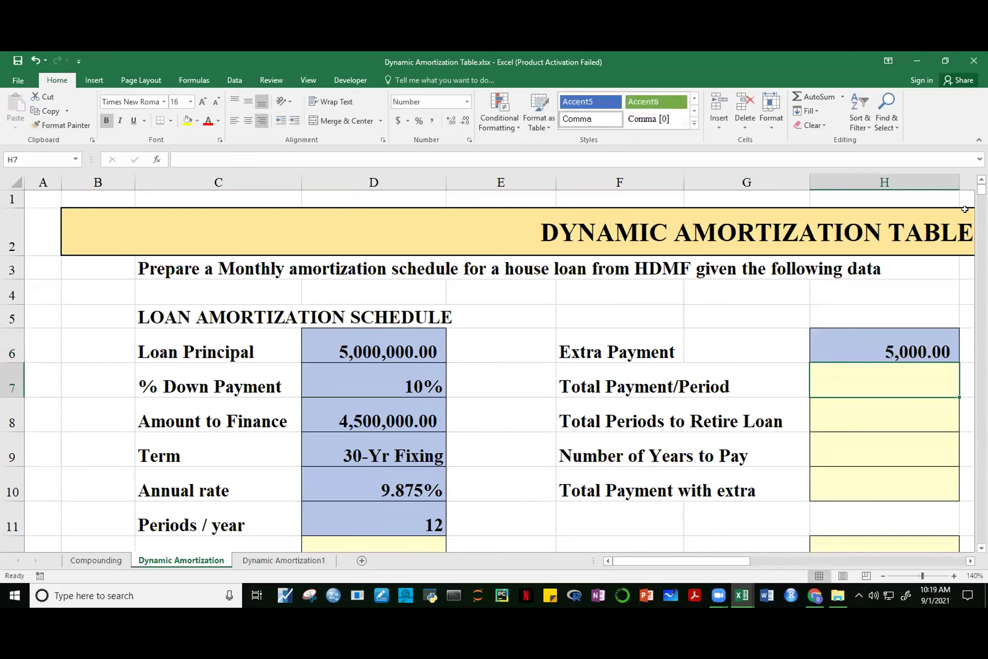
{"action": "left_click_drag", "start_coordinate": [981, 191], "coordinate": [982, 195]}
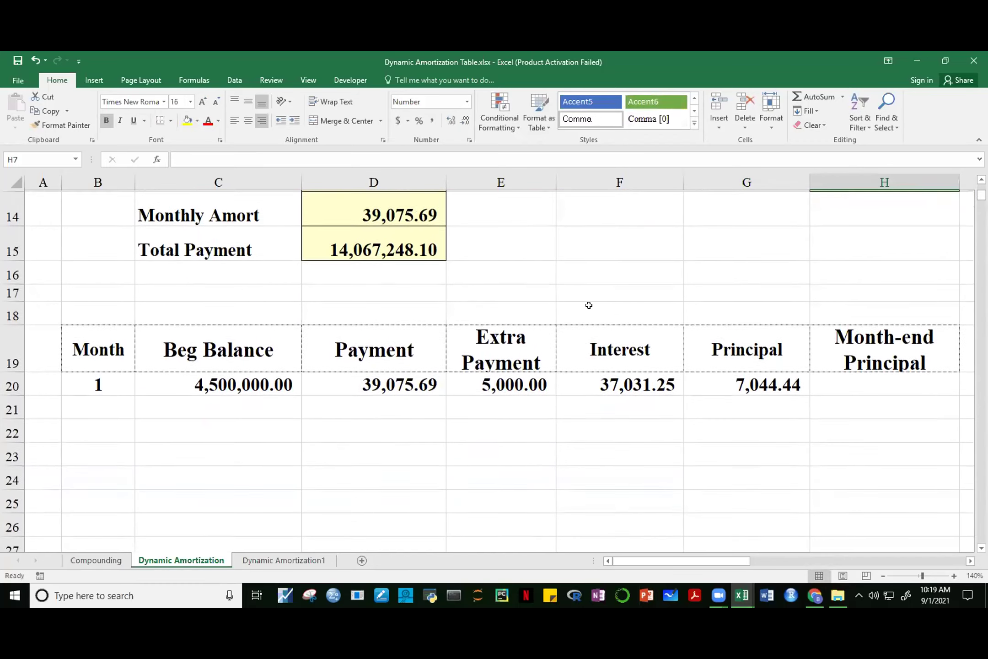
{"action": "left_click", "coordinate": [522, 376]}
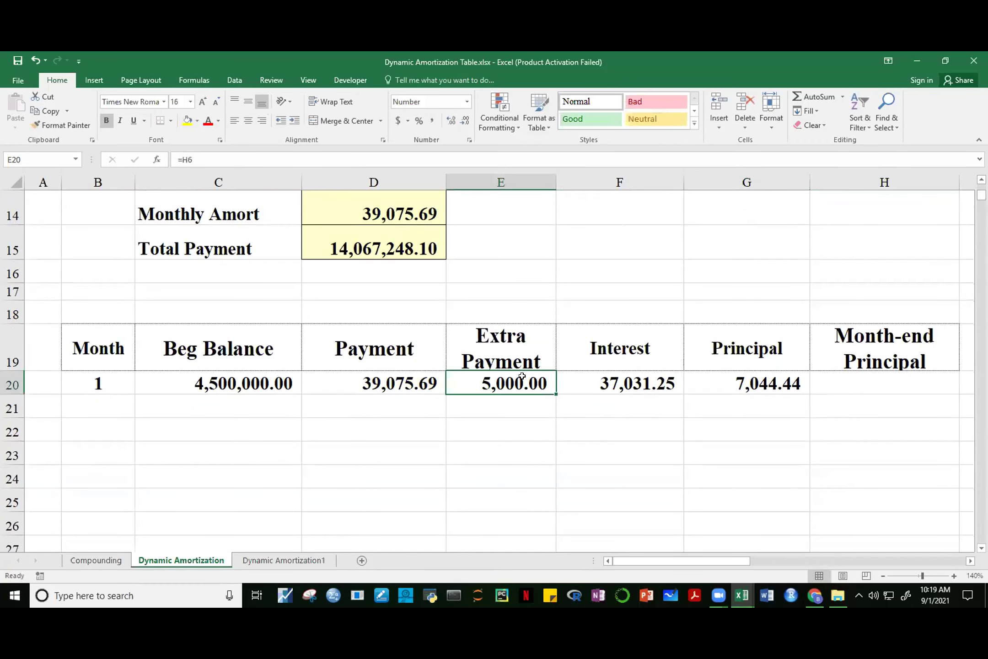
{"action": "left_click", "coordinate": [768, 384]}
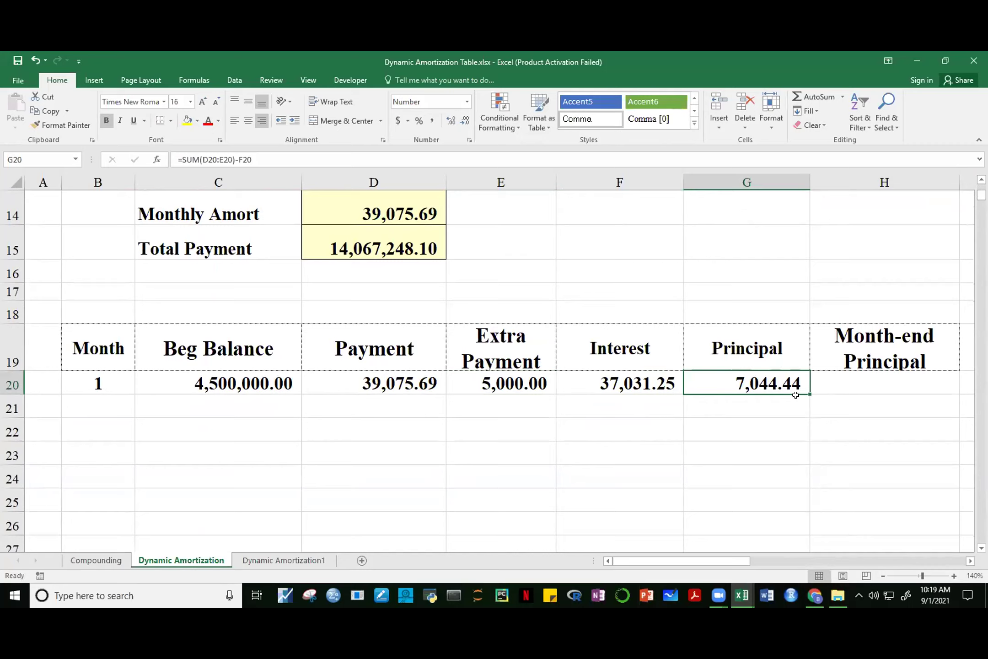
Calculate the first month's Month-end Principal in H20 as beginning balance minus principal with =C20-G20
{"action": "left_click", "coordinate": [878, 387]}
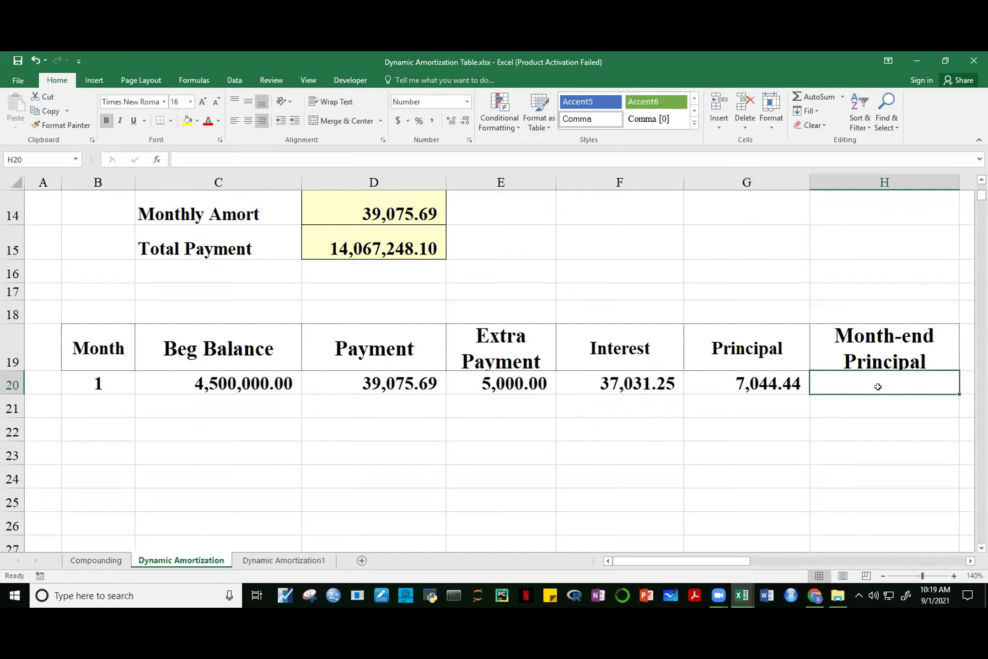
{"action": "type", "text": "="}
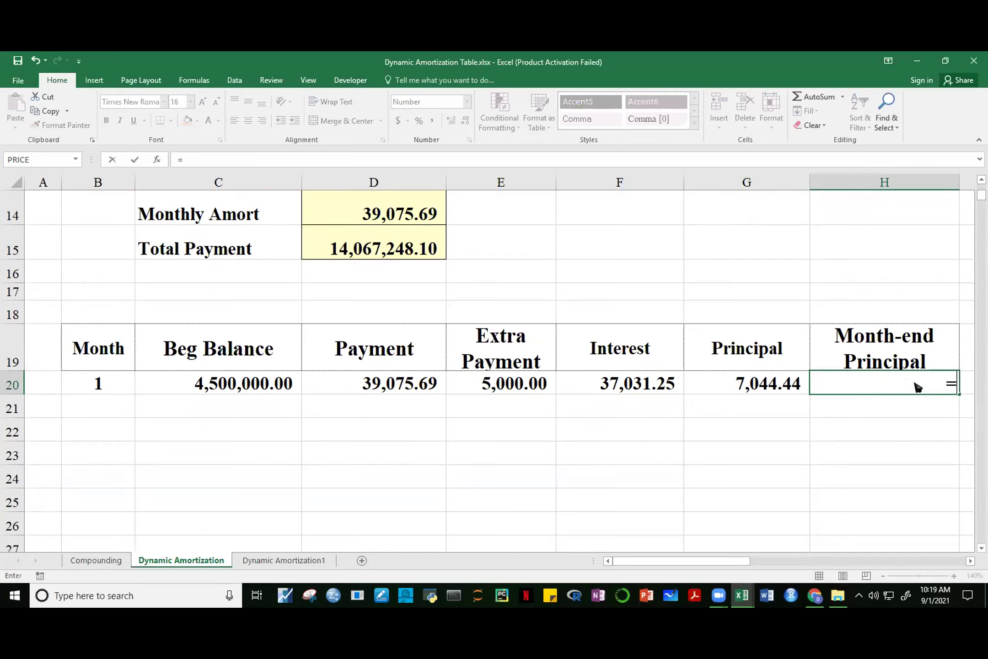
{"action": "left_click", "coordinate": [270, 377]}
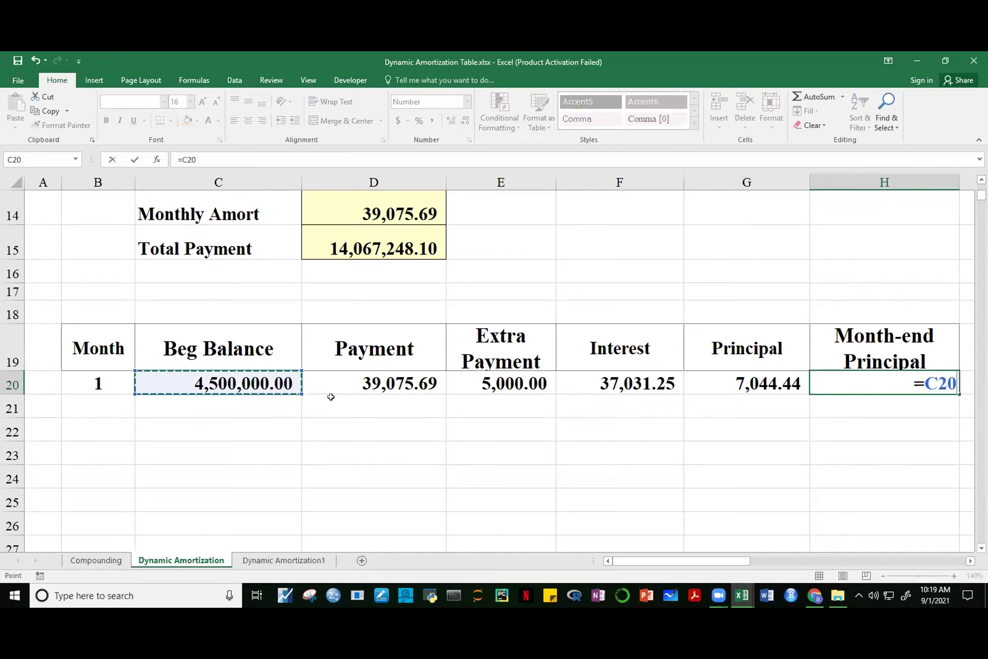
{"action": "type", "text": "-"}
{"action": "left_click", "coordinate": [757, 383]}
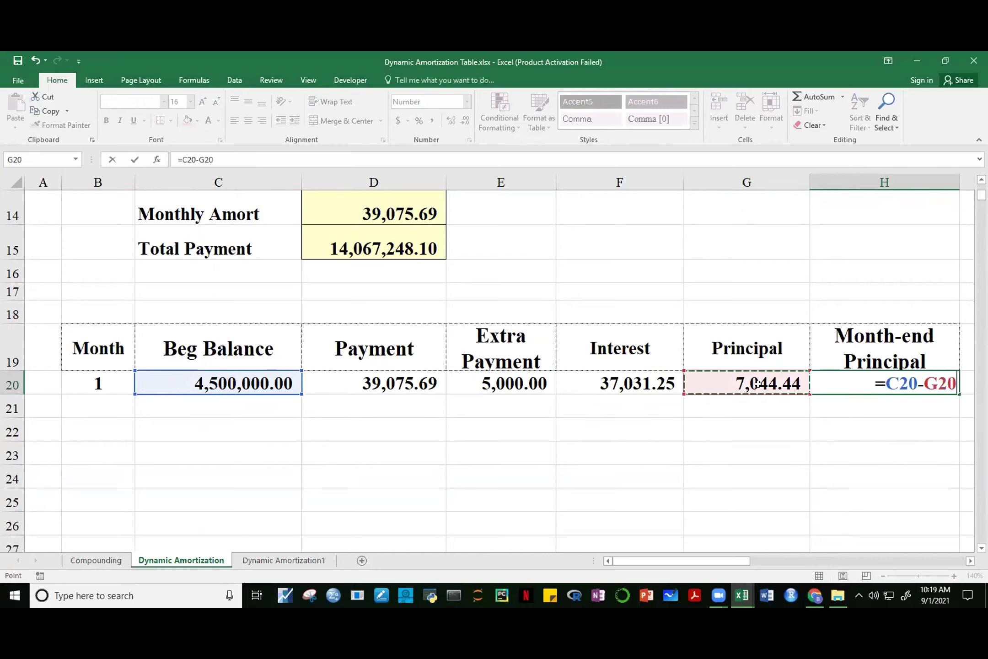
{"action": "key", "text": "Return"}
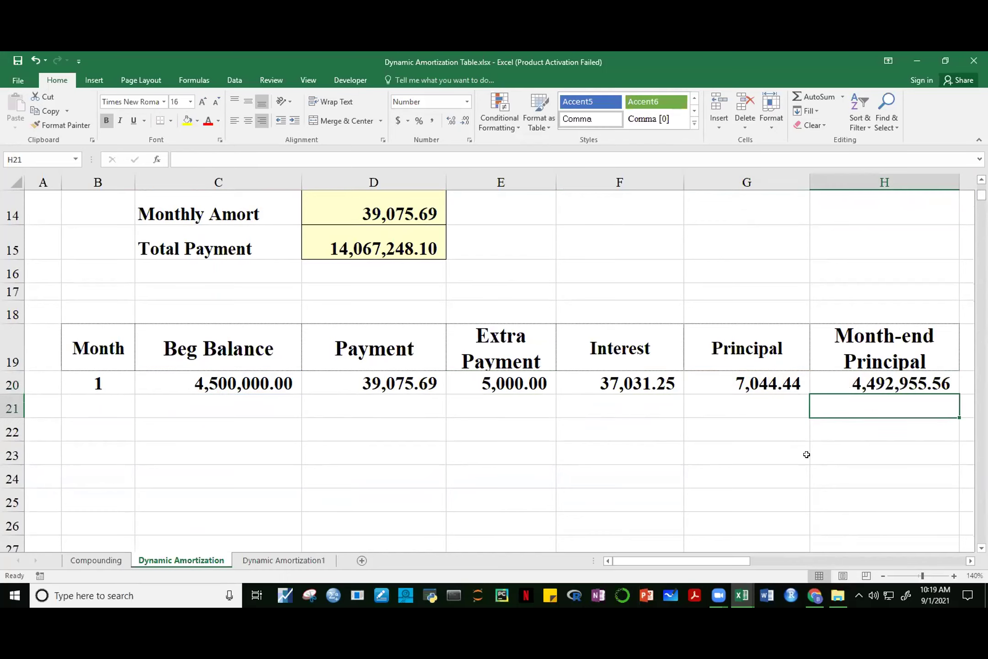
{"action": "left_click", "coordinate": [897, 385]}
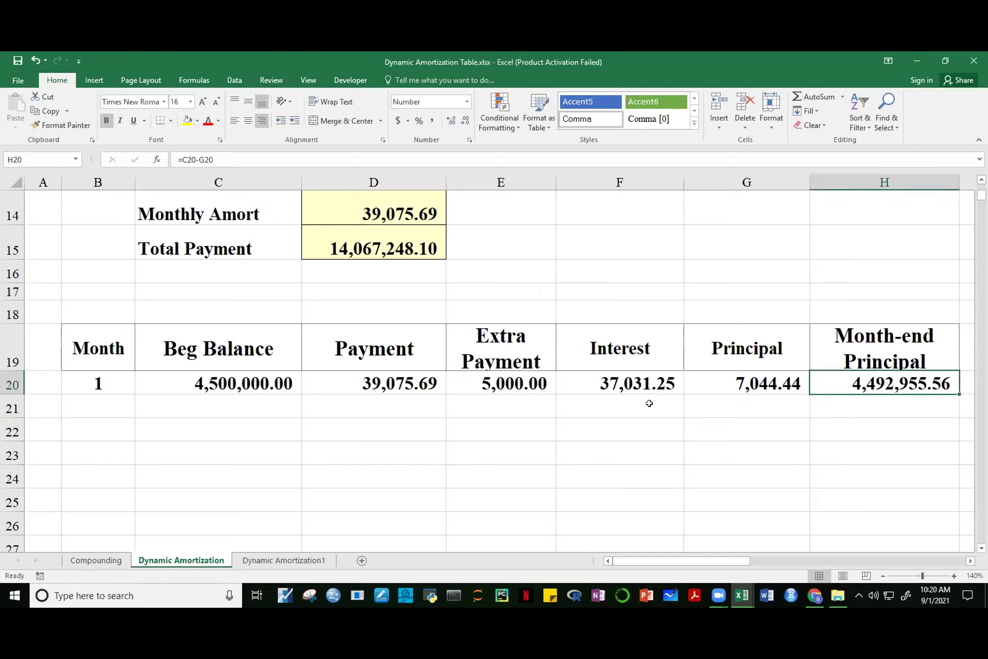
Review the first month's Interest formula in F20 and trace its references to the beginning balance and monthly rate
{"action": "left_click", "coordinate": [641, 384]}
{"action": "key", "text": "F2"}
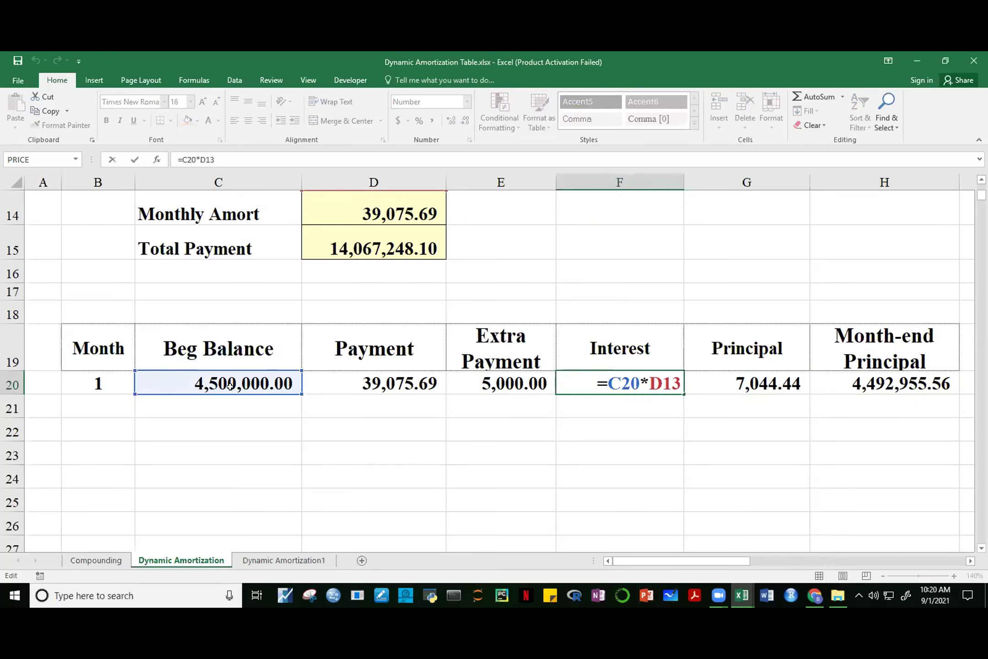
{"action": "left_click", "coordinate": [981, 180]}
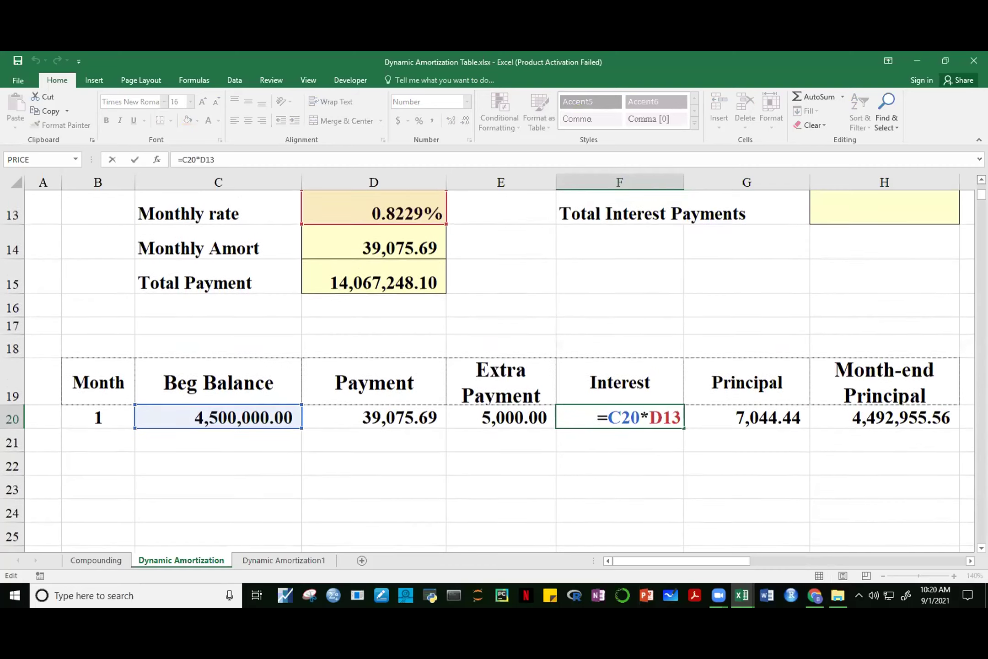
{"action": "left_click", "coordinate": [982, 179]}
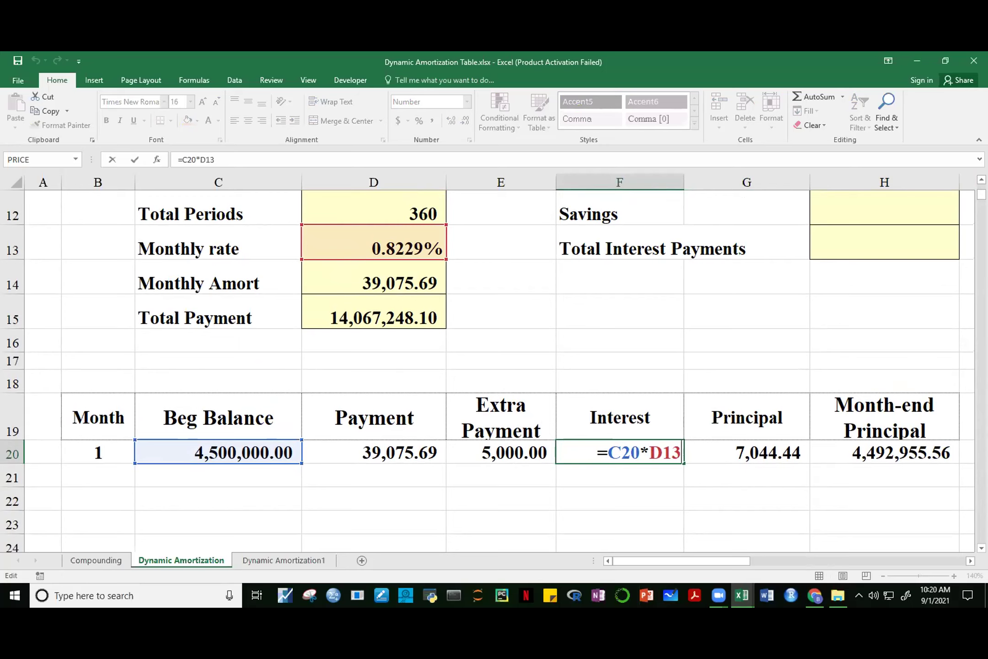
{"action": "scroll", "coordinate": [272, 296], "scroll_direction": "up", "scroll_amount": 1}
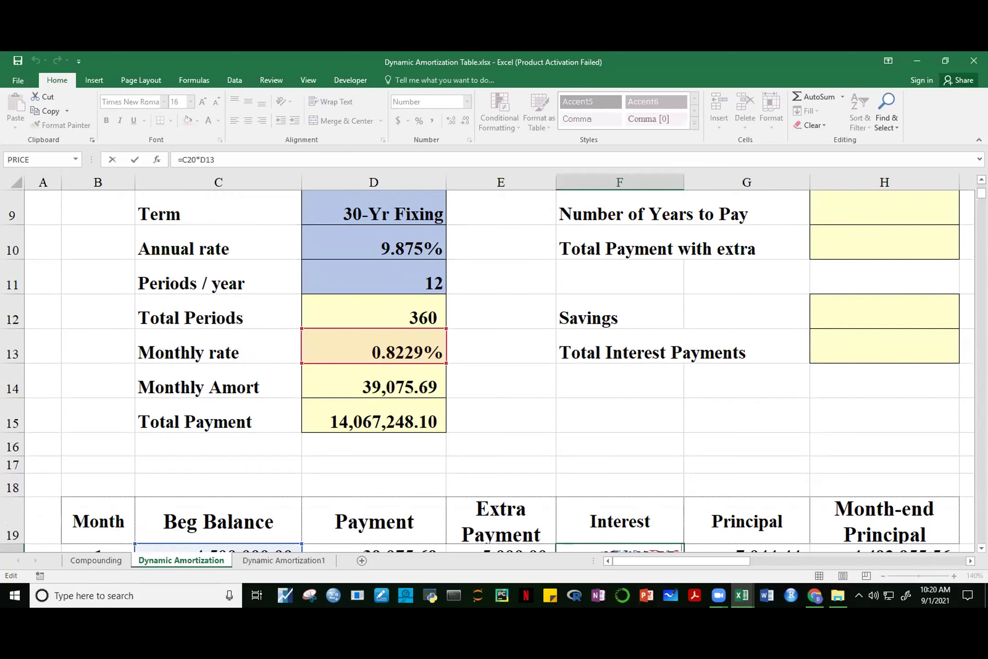
{"action": "left_click", "coordinate": [981, 548]}
{"action": "scroll", "coordinate": [981, 548], "scroll_direction": "down", "scroll_amount": 1}
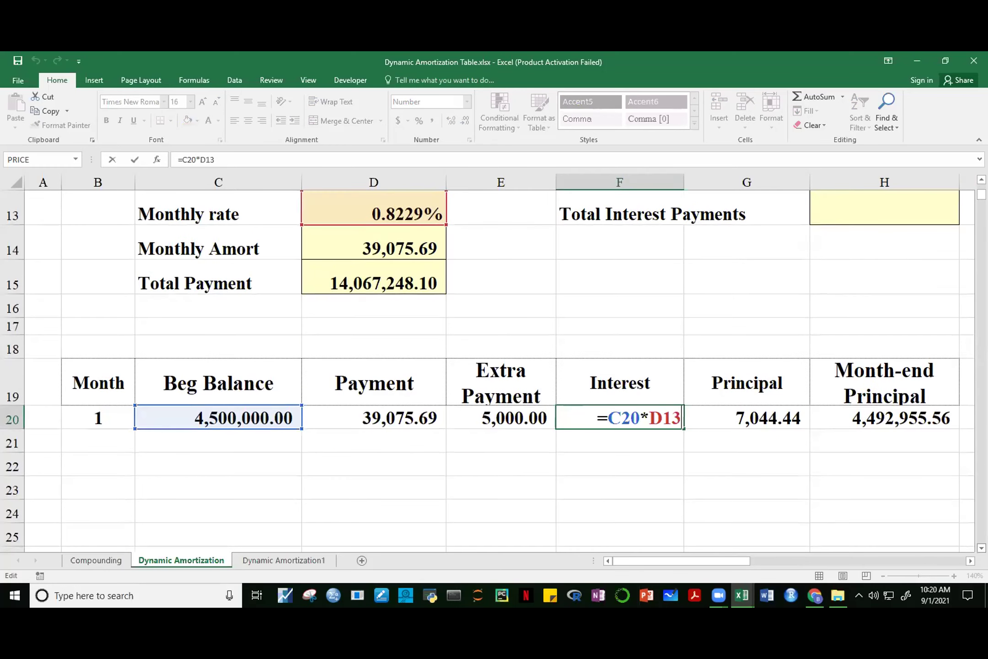
{"action": "key", "text": "Return"}
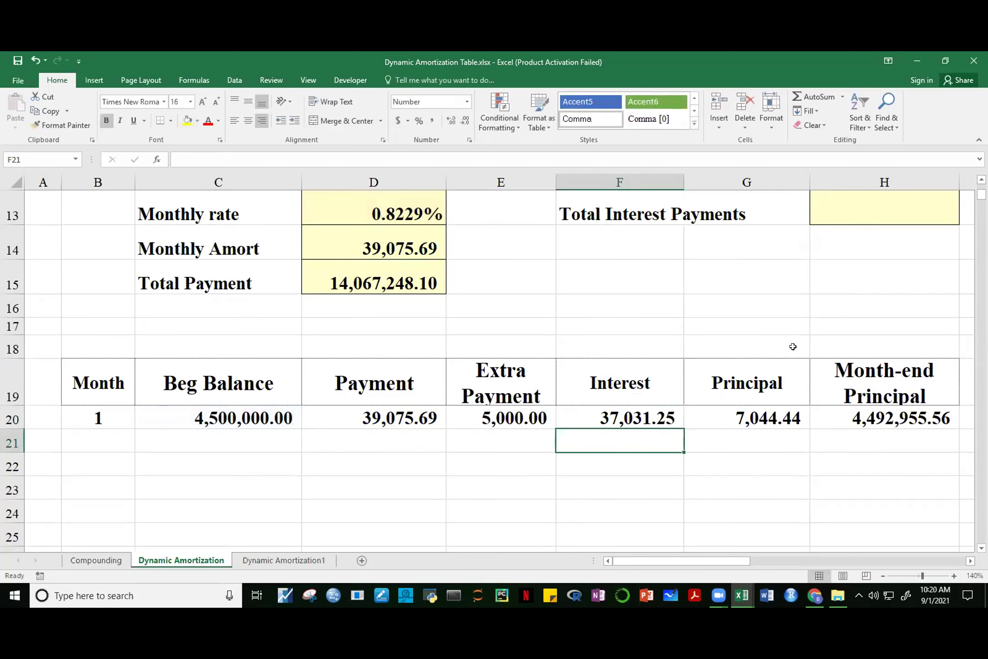
Review the completed first-month row B20:H20 and inspect the cells referenced by the Principal formula in G20
{"action": "left_click_drag", "start_coordinate": [98, 419], "coordinate": [864, 422]}
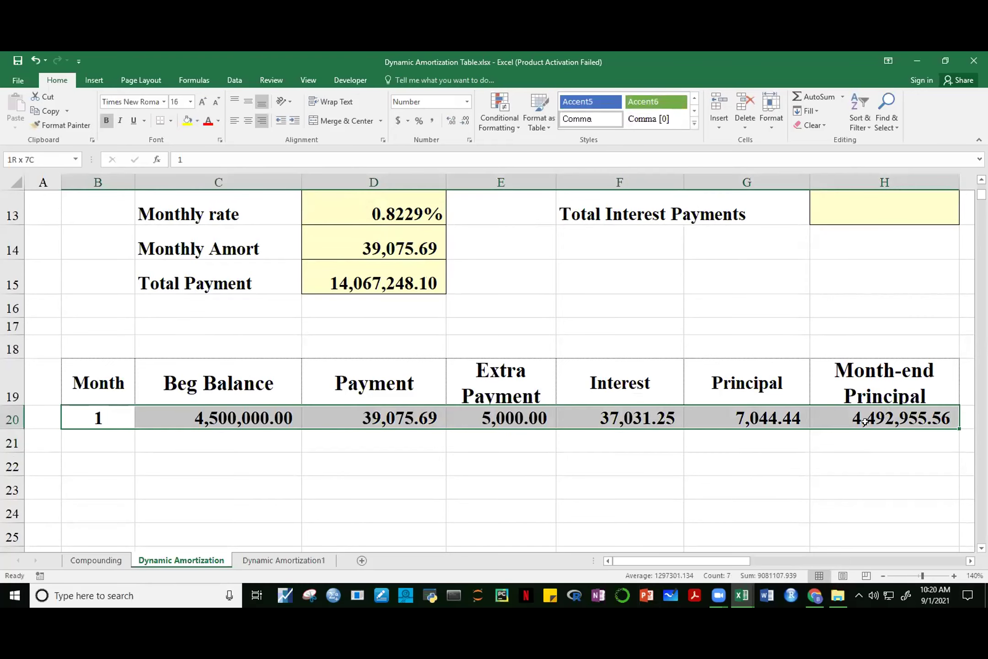
{"action": "left_click", "coordinate": [98, 443]}
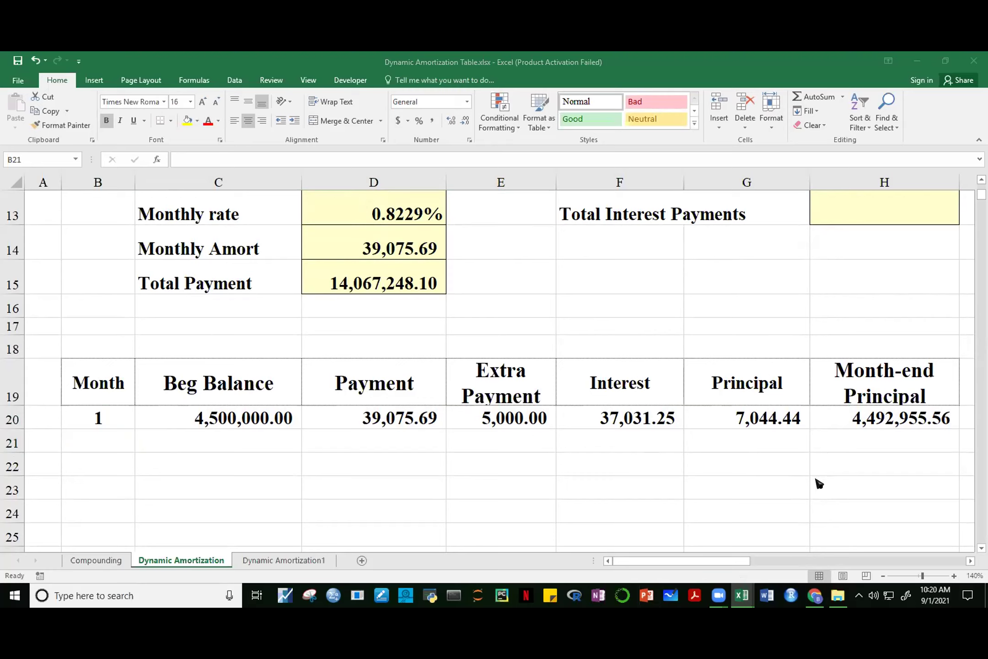
{"action": "left_click", "coordinate": [756, 416]}
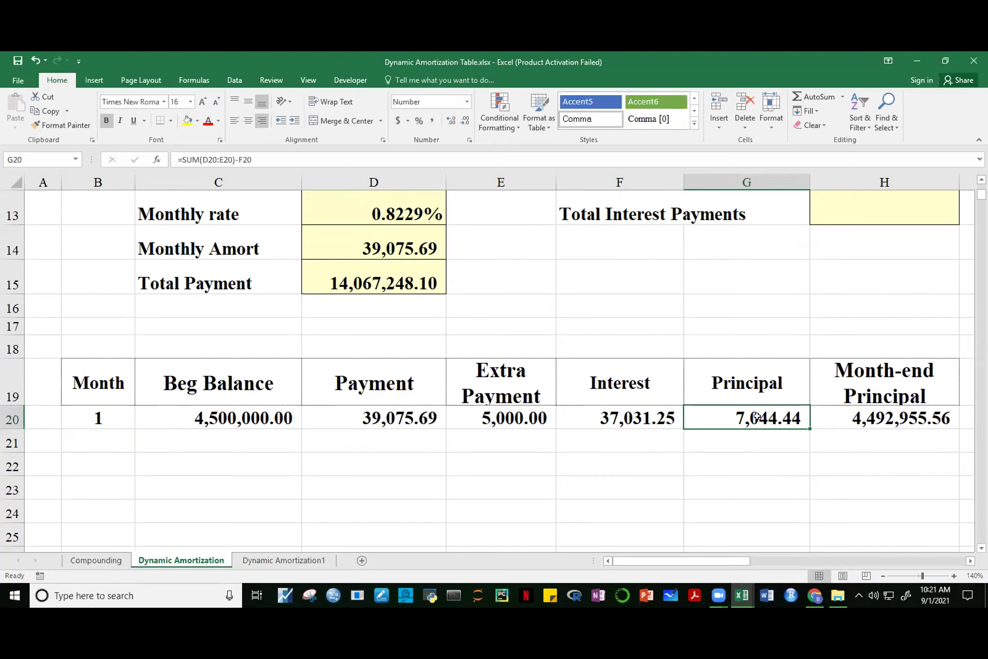
{"action": "double_click", "coordinate": [758, 417]}
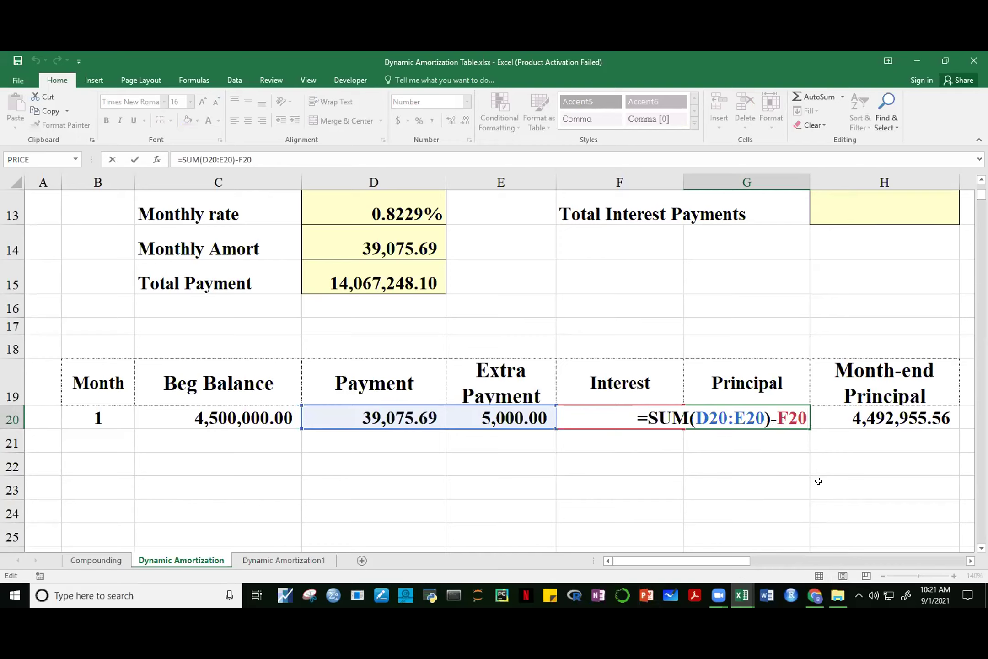
{"action": "key", "text": "Return"}
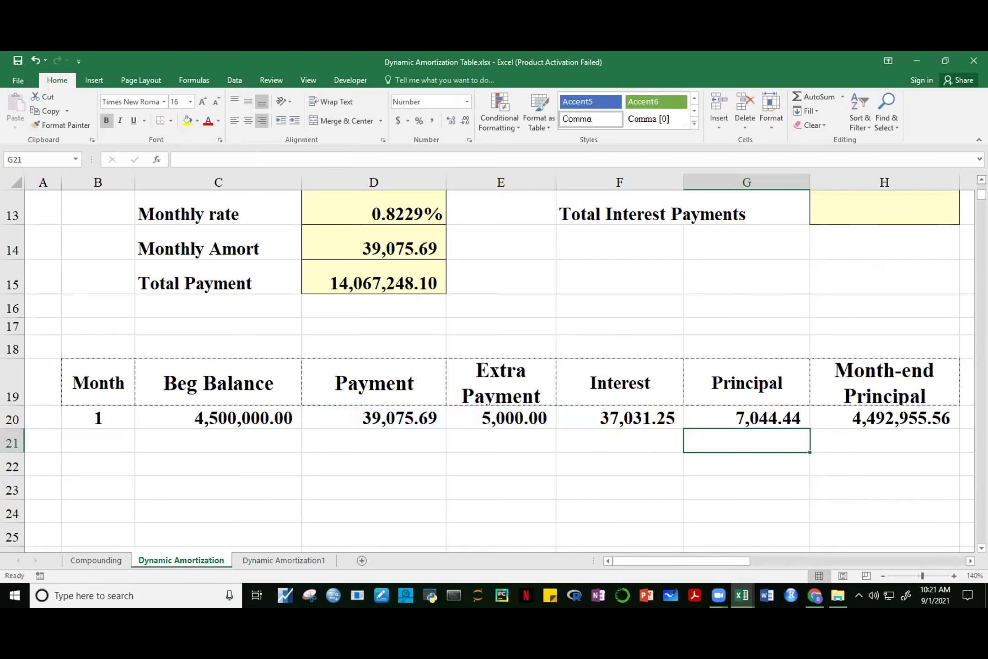
Clear the trial Extra Payment amount from H6
{"action": "scroll", "coordinate": [878, 329], "scroll_direction": "up", "scroll_amount": 4}
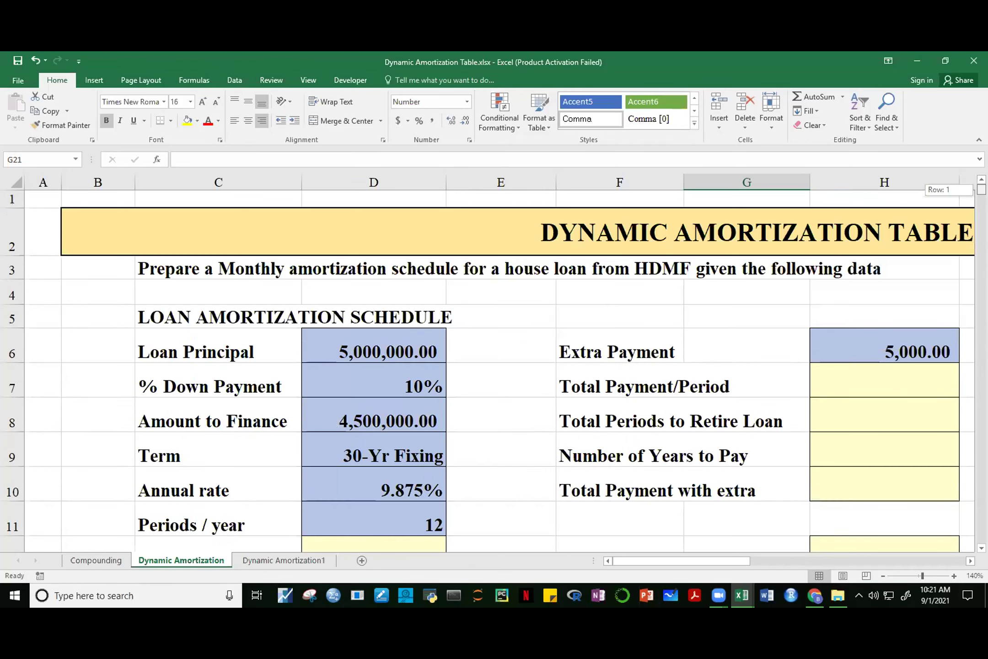
{"action": "left_click", "coordinate": [877, 335]}
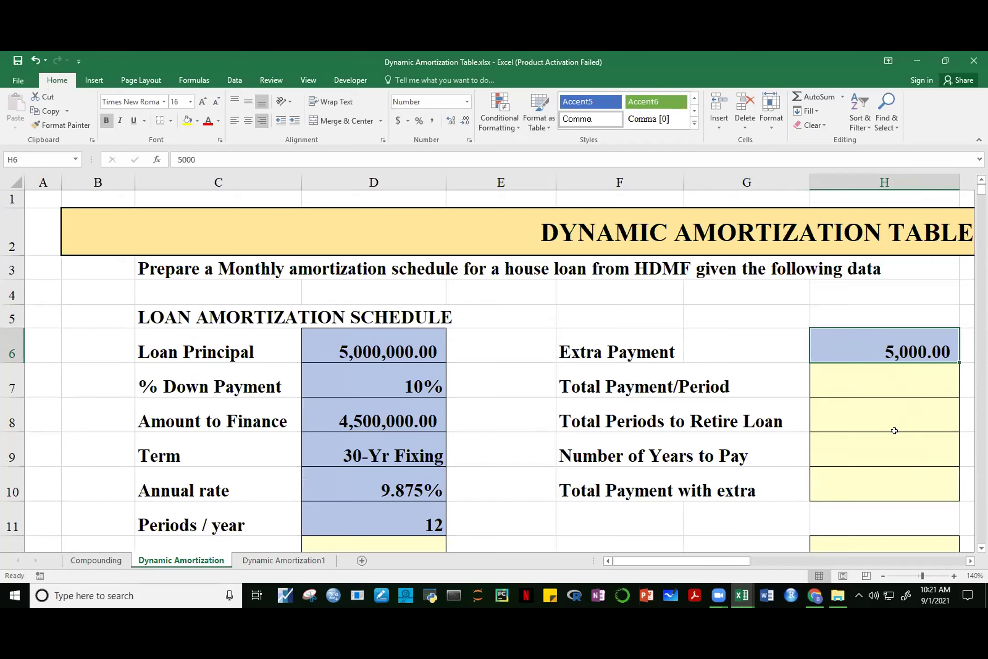
{"action": "key", "text": "Delete"}
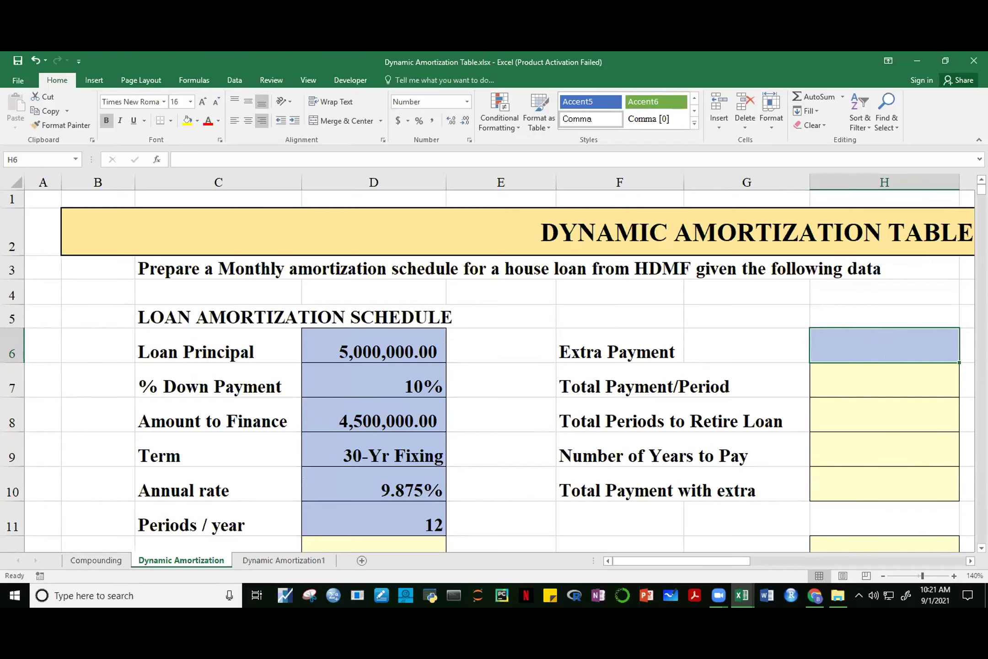
Check the first month's Extra Payment and Principal formulas in E20 and G20
{"action": "scroll", "coordinate": [596, 509], "scroll_direction": "down", "scroll_amount": 4}
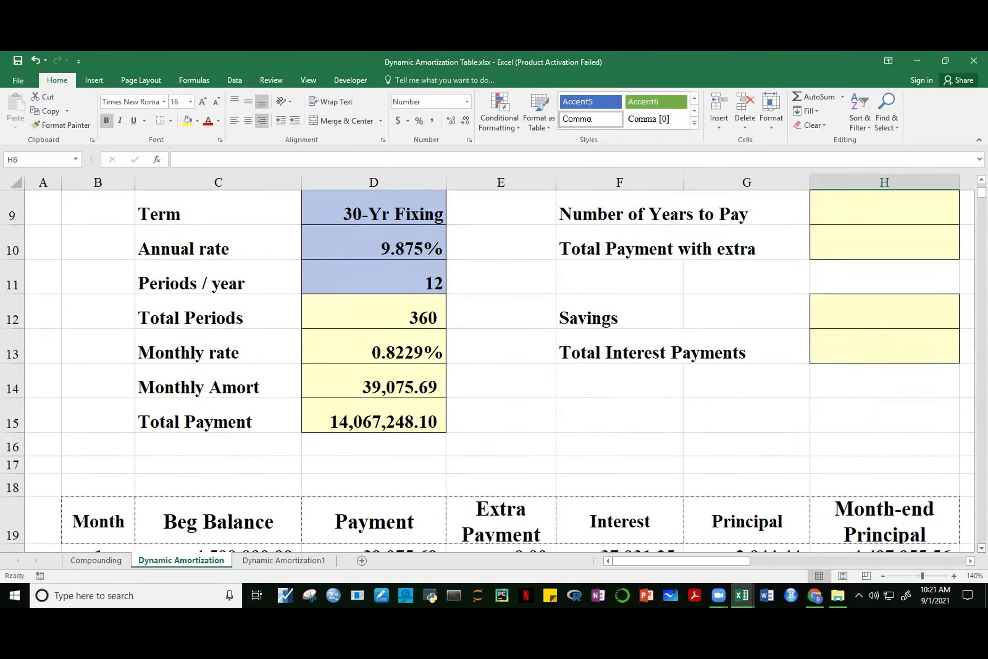
{"action": "left_click", "coordinate": [597, 509]}
{"action": "left_click", "coordinate": [487, 423]}
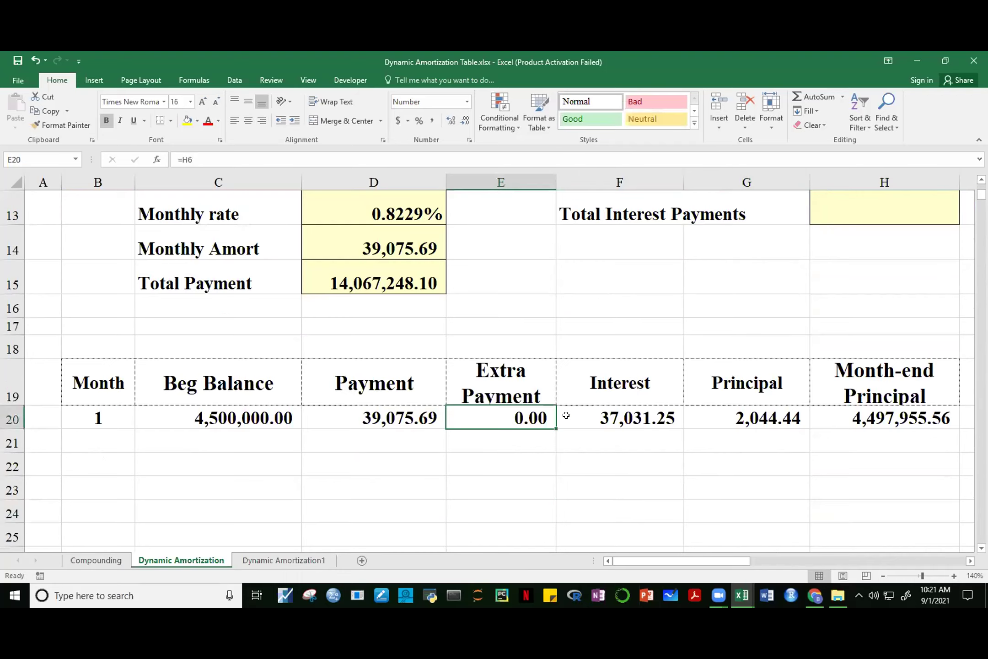
{"action": "left_click", "coordinate": [755, 417]}
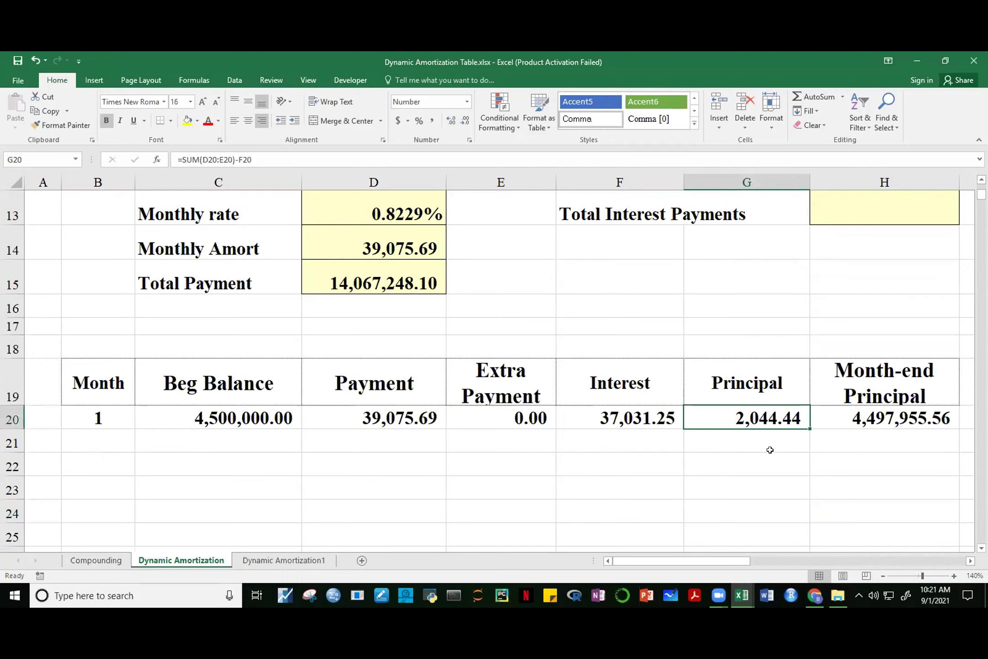
Calculate the first month's interest as a share of the monthly amortization in F15 with =F20/D14
{"action": "left_click", "coordinate": [629, 278]}
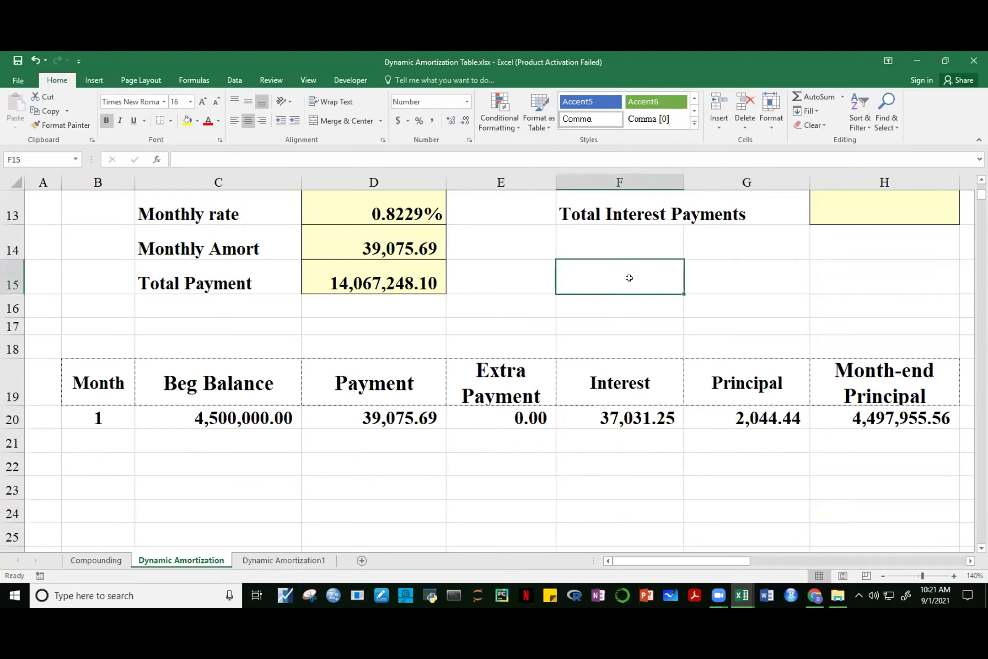
{"action": "type", "text": "="}
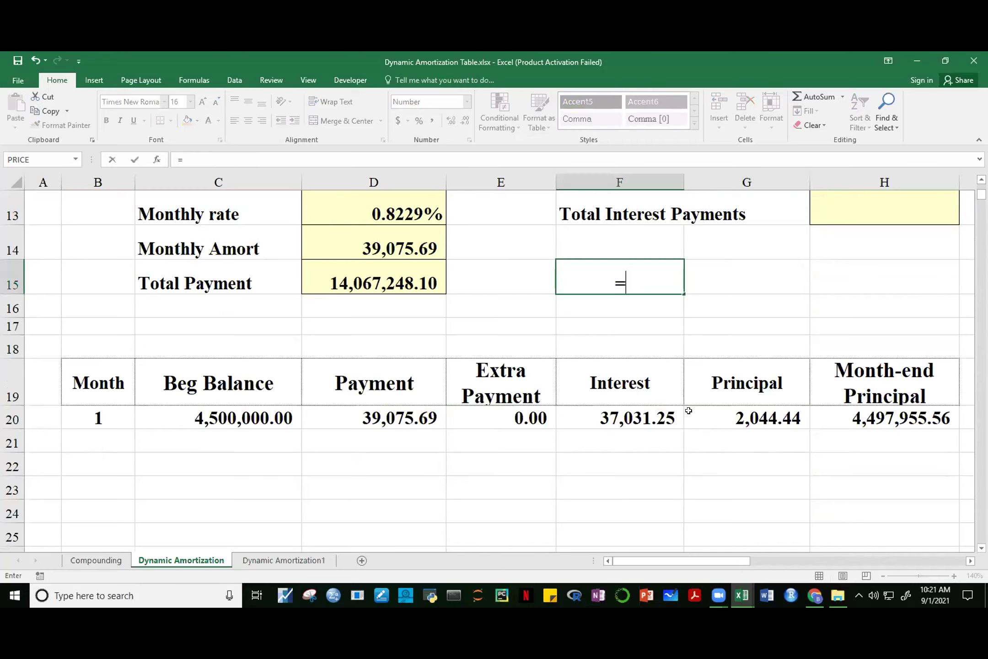
{"action": "left_click", "coordinate": [626, 414]}
{"action": "type", "text": "/"}
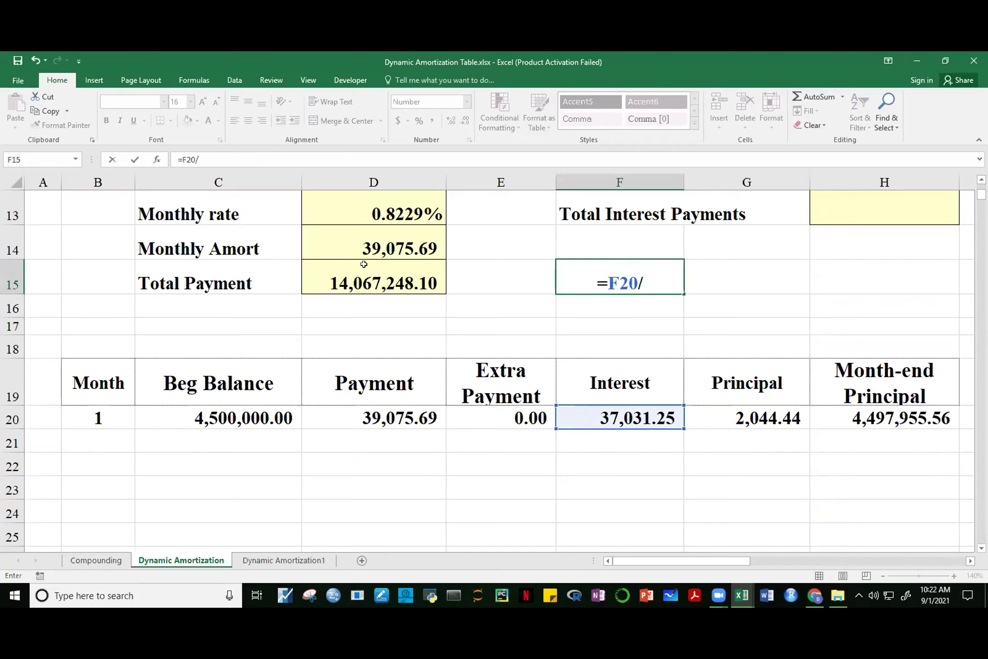
{"action": "left_click", "coordinate": [380, 247]}
{"action": "key", "text": "Return"}
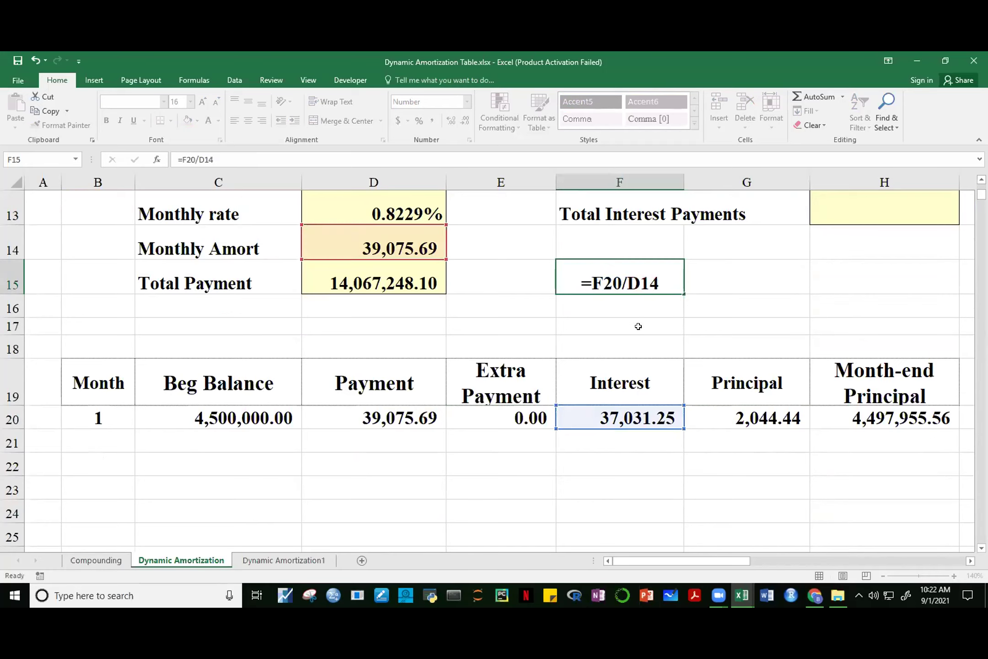
{"action": "left_click", "coordinate": [628, 275]}
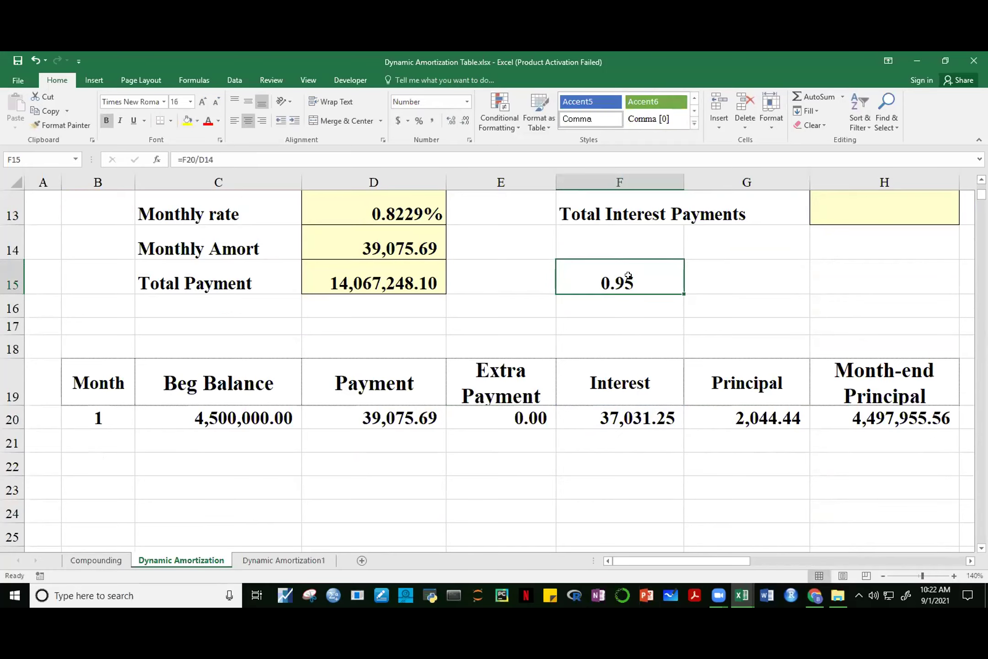
Review the first month's Interest, Principal and Payment formulas in F20, G20 and D20
{"action": "left_click", "coordinate": [627, 421]}
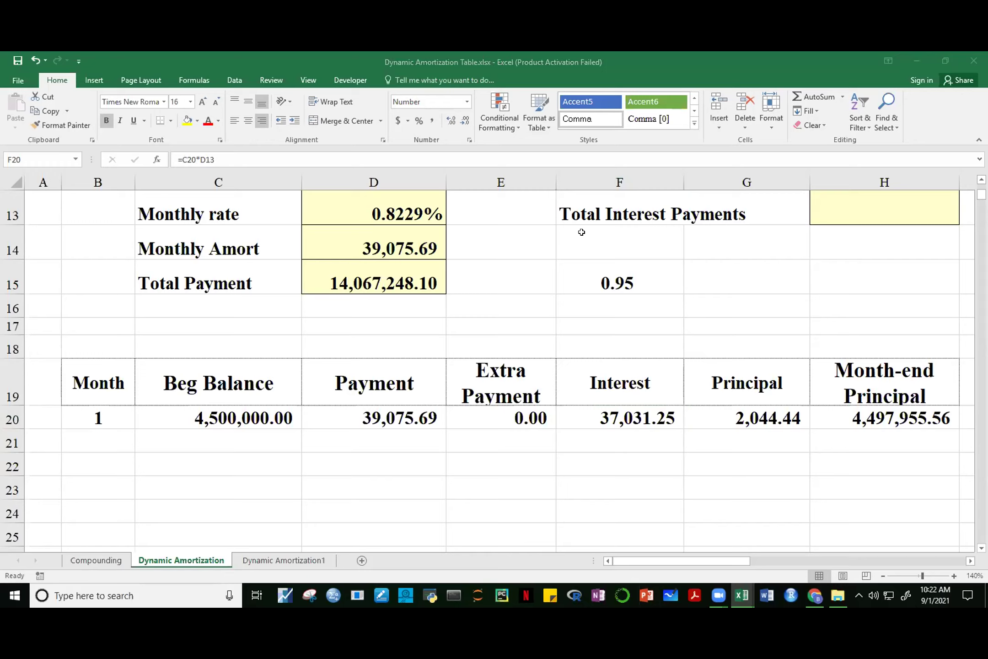
{"action": "left_click", "coordinate": [762, 413]}
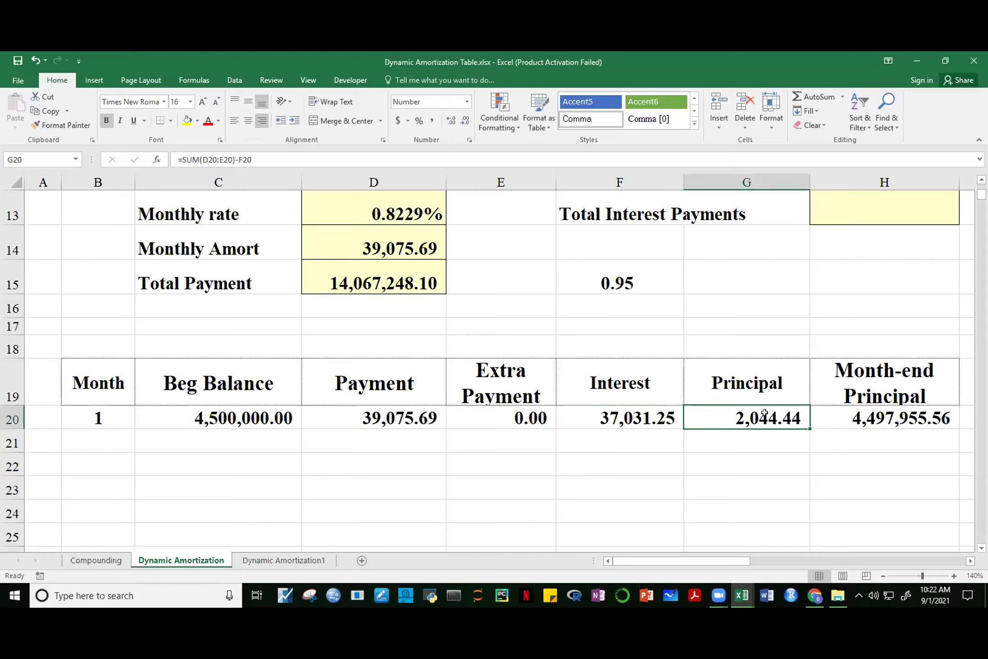
{"action": "key", "text": "F2"}
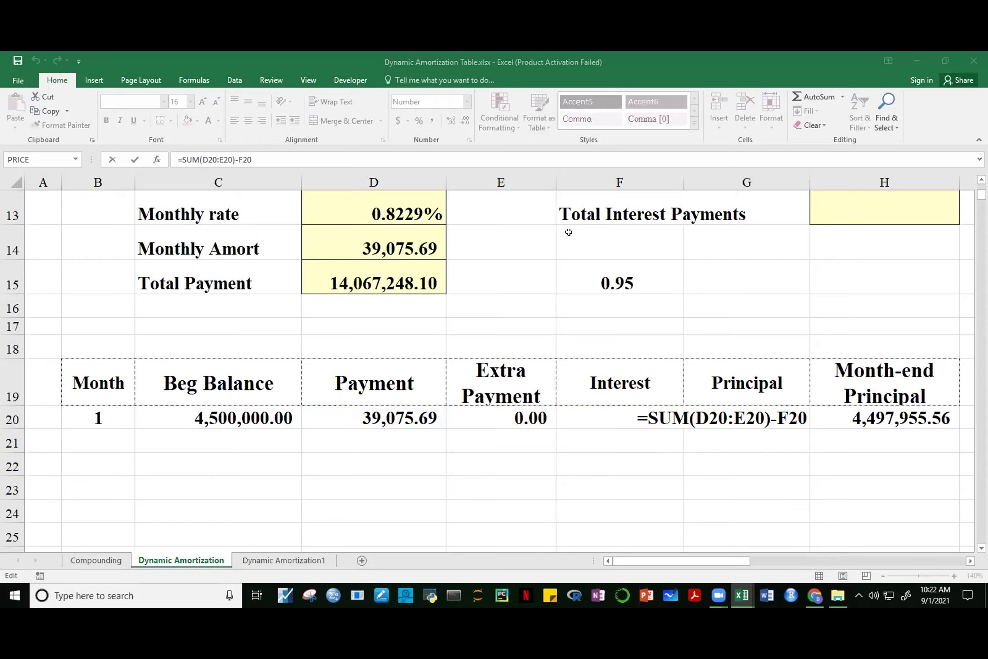
{"action": "left_click", "coordinate": [459, 475]}
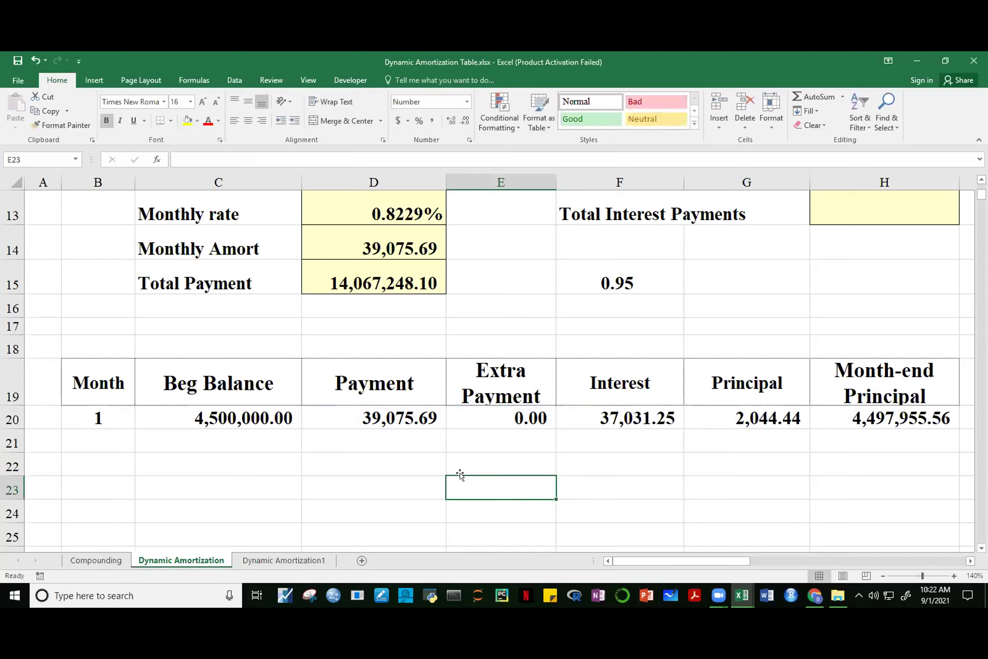
{"action": "left_click", "coordinate": [409, 415]}
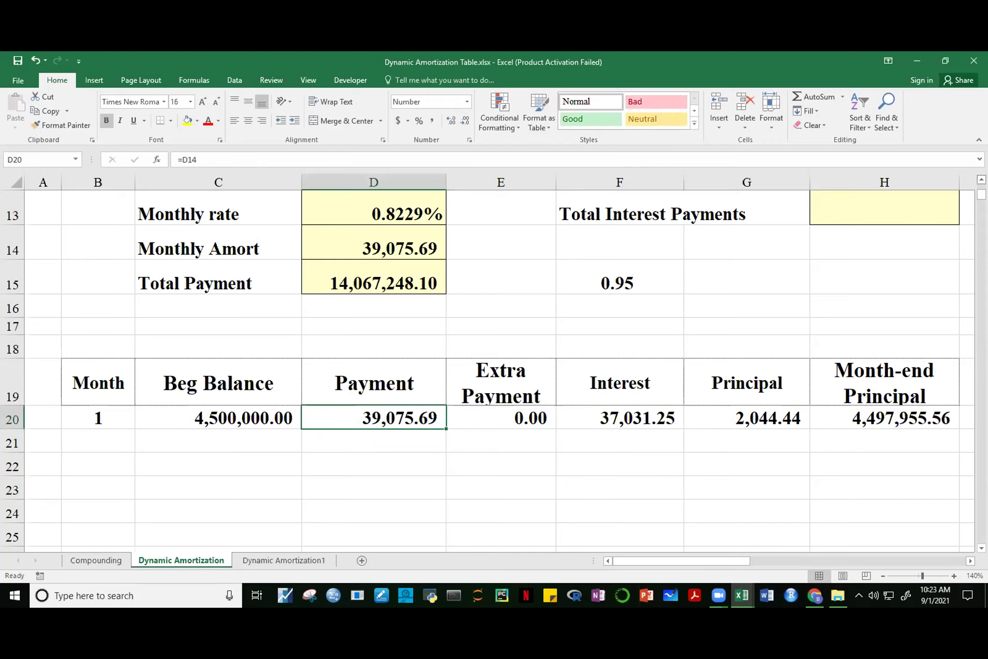
{"action": "left_click", "coordinate": [638, 327]}
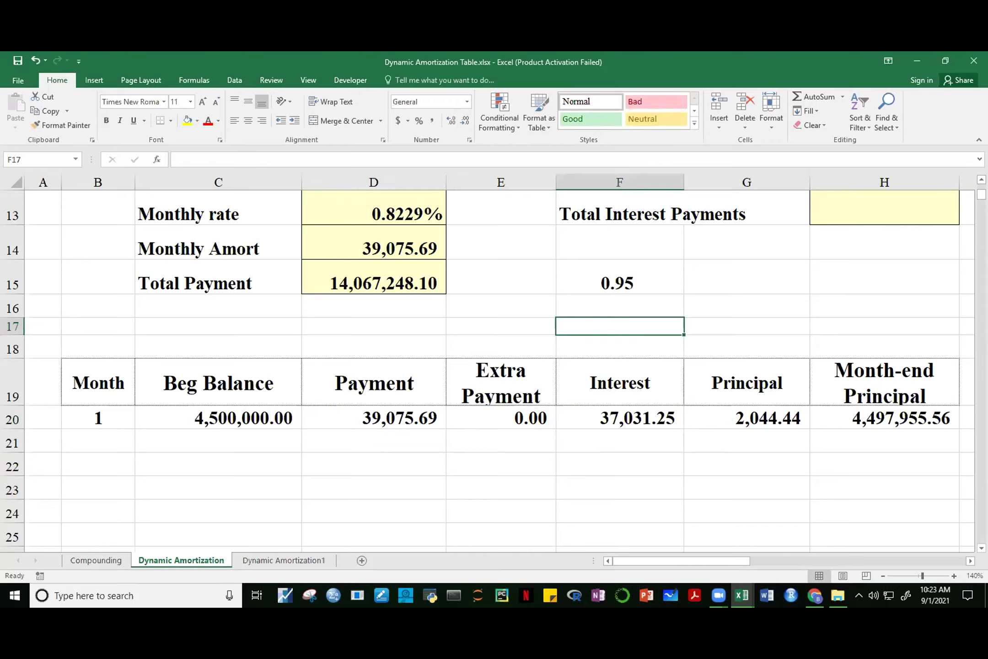
Inspect the Total Periods and Monthly rate formulas in D12 and D13
{"action": "scroll", "coordinate": [549, 366], "scroll_direction": "up", "scroll_amount": 2}
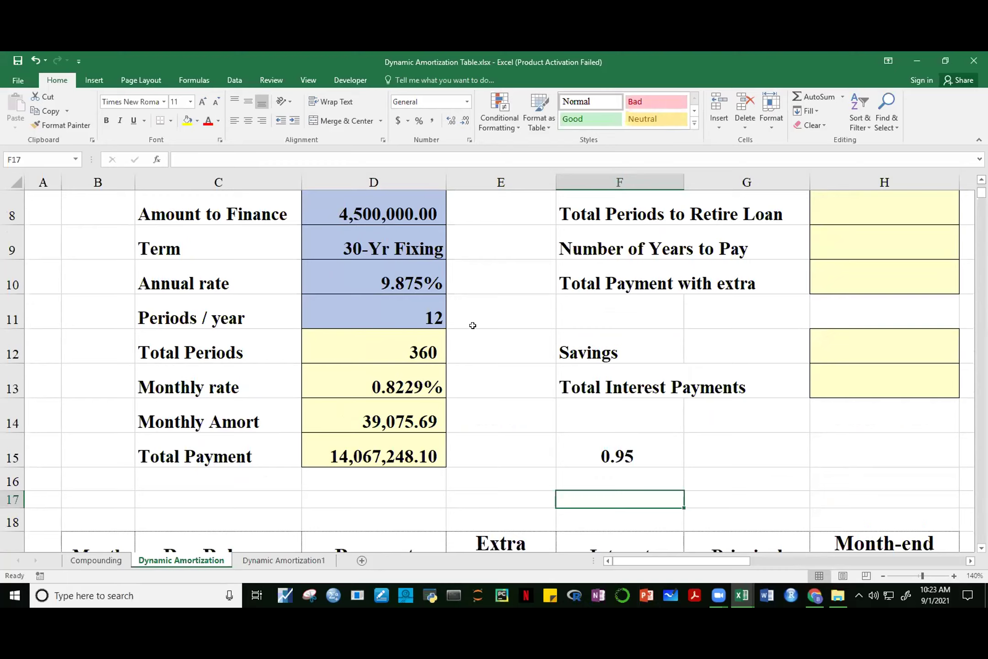
{"action": "left_click", "coordinate": [428, 344]}
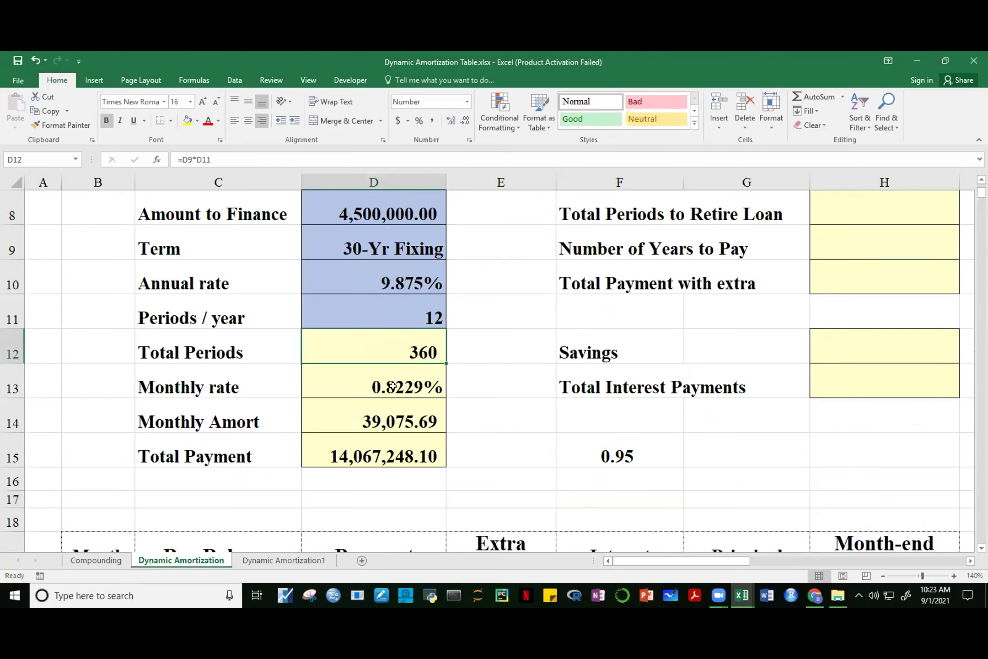
{"action": "left_click", "coordinate": [407, 391]}
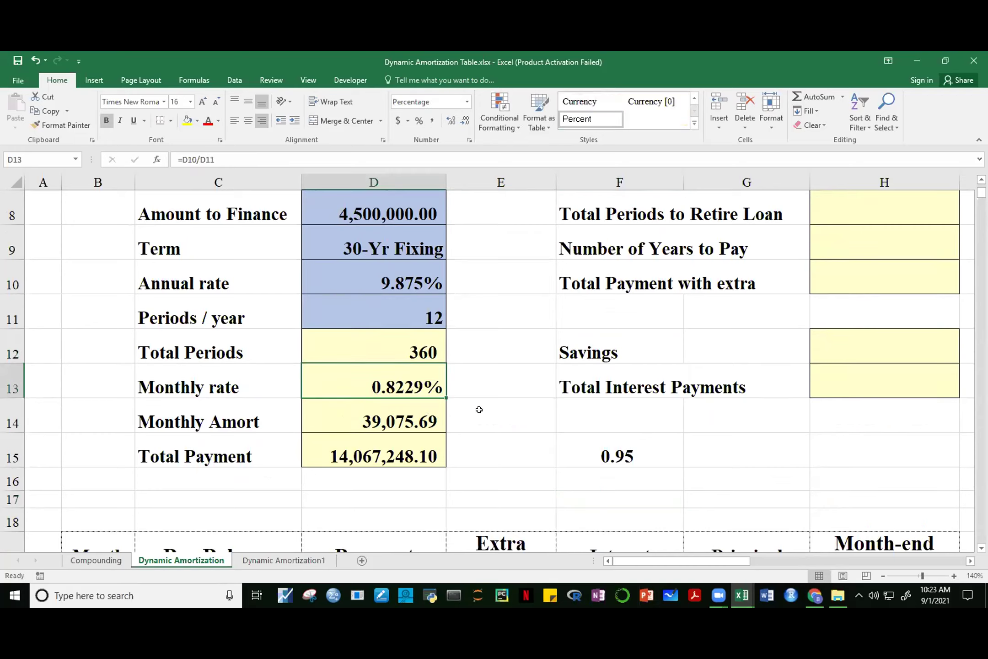
Open the Monthly Amort formula in D14 and examine the rate and nper arguments of its PMT function
{"action": "left_click", "coordinate": [408, 420]}
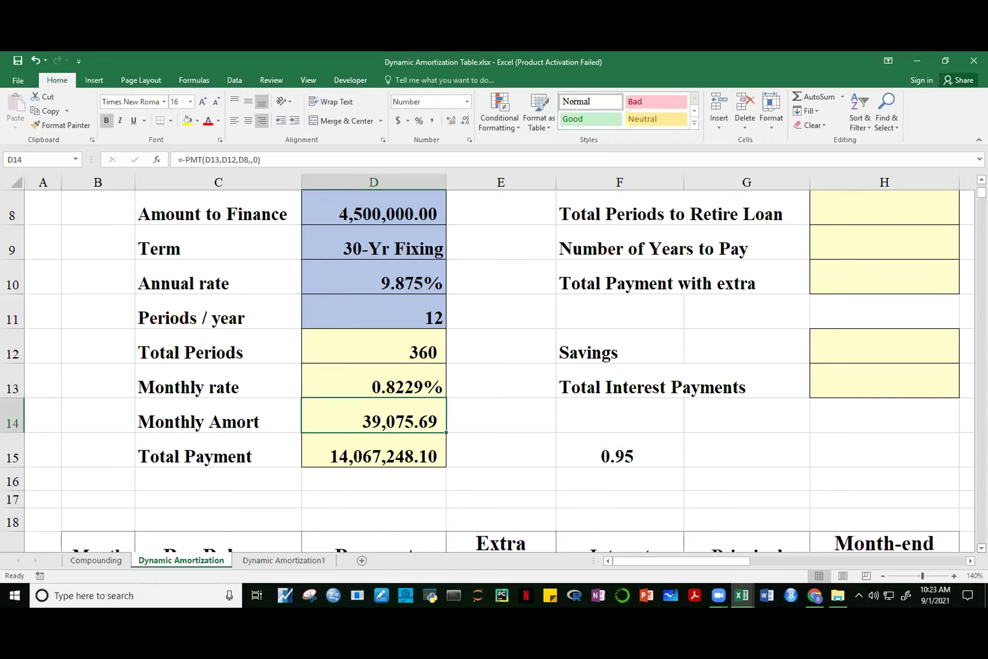
{"action": "left_click", "coordinate": [981, 547]}
{"action": "left_click", "coordinate": [518, 414]}
{"action": "left_click", "coordinate": [375, 390]}
{"action": "key", "text": "F2"}
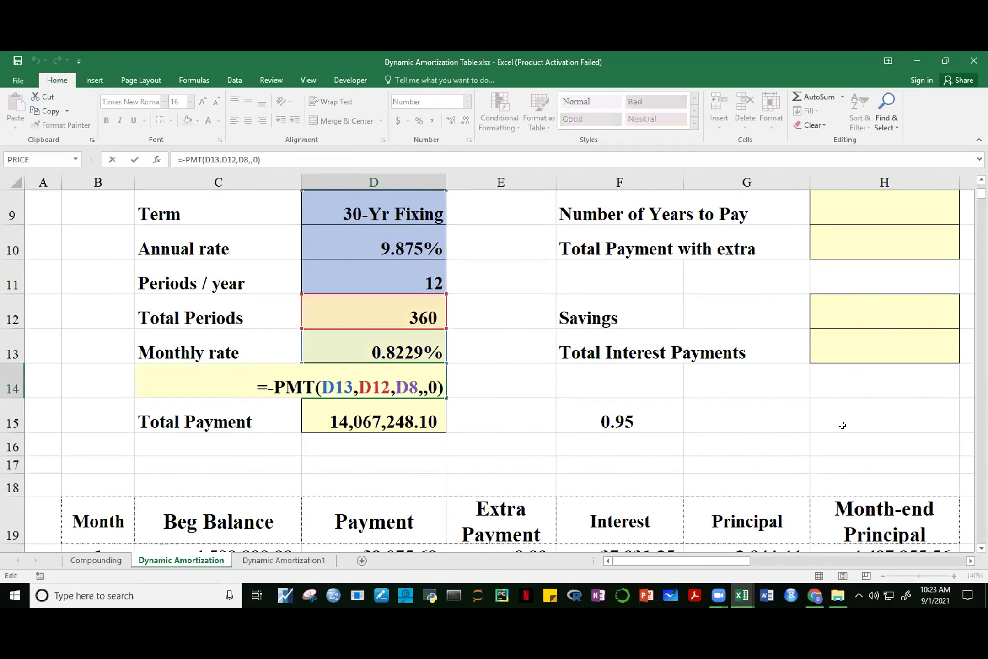
{"action": "left_click", "coordinate": [981, 547]}
{"action": "left_click", "coordinate": [982, 548]}
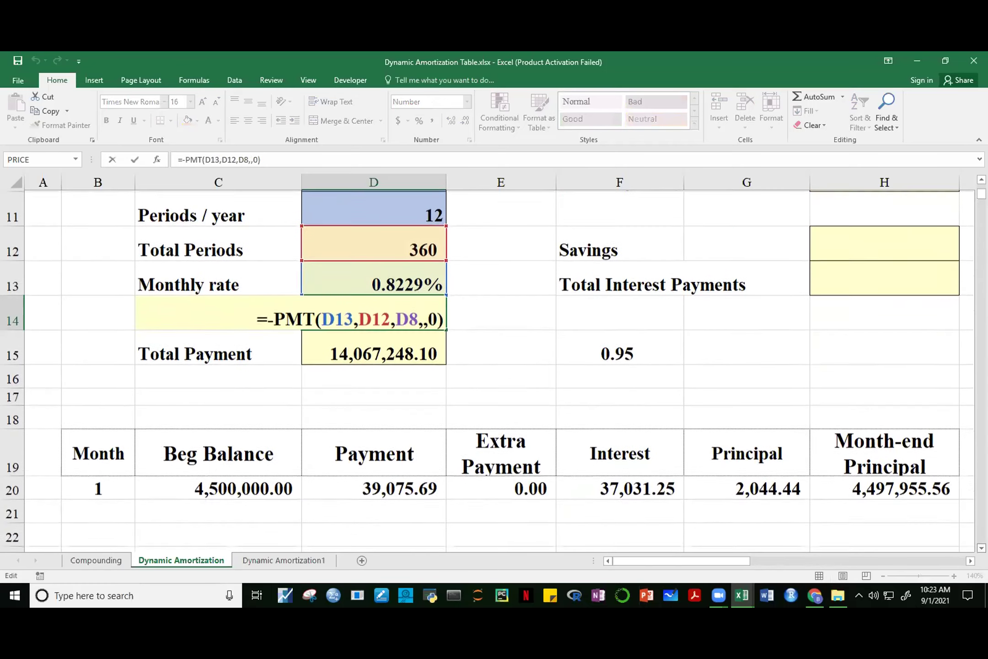
{"action": "left_click", "coordinate": [981, 548]}
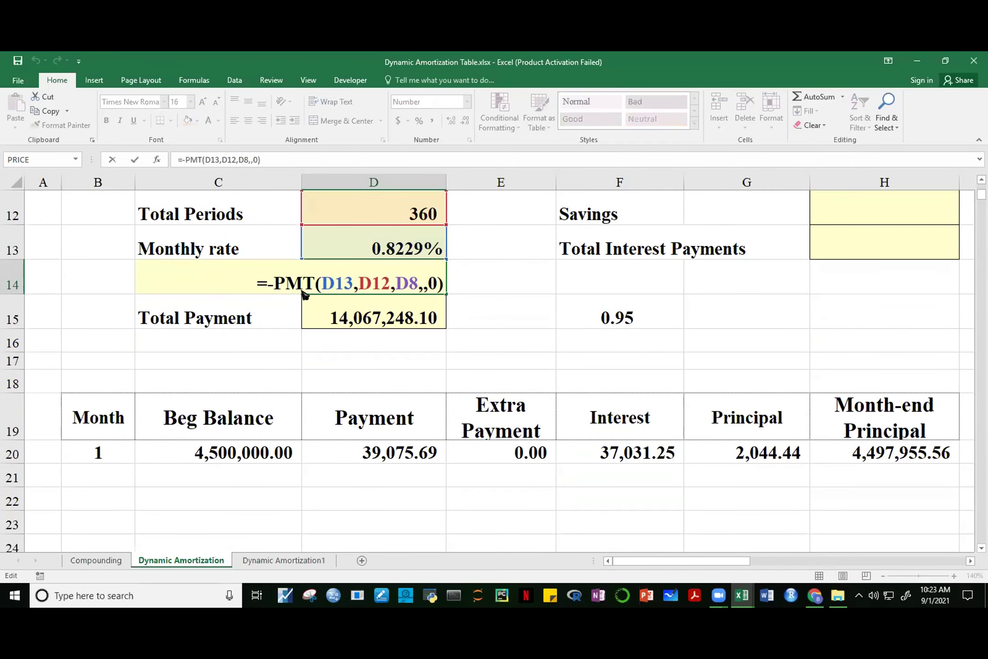
{"action": "left_click", "coordinate": [335, 284]}
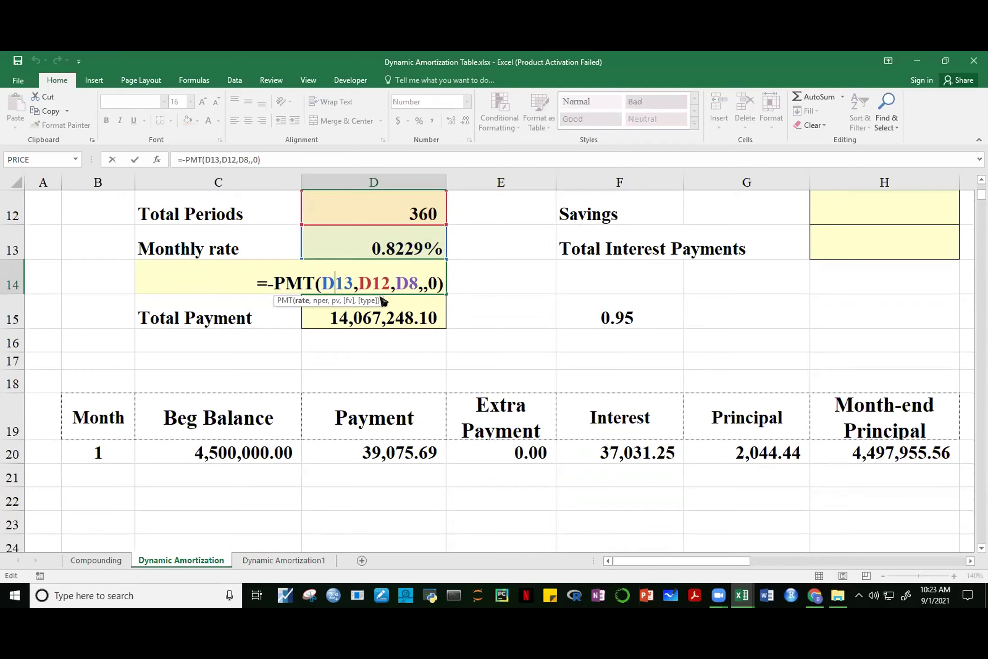
{"action": "left_click", "coordinate": [370, 283]}
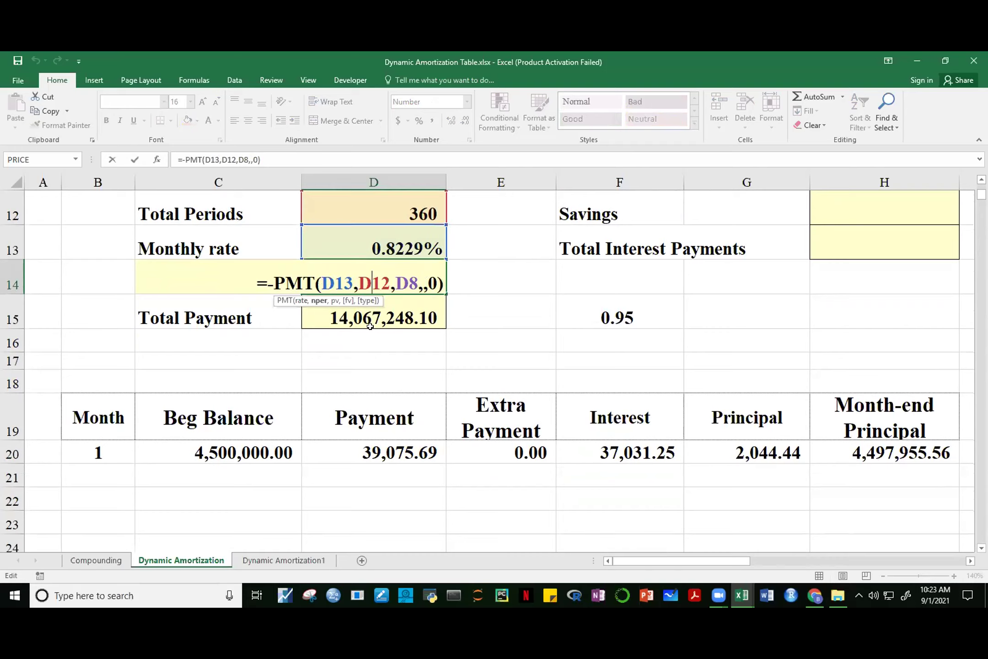
Trace the PMT present value argument in D14 to Amount to Finance, check the fv and type arguments, and close the formula
{"action": "left_click", "coordinate": [409, 283]}
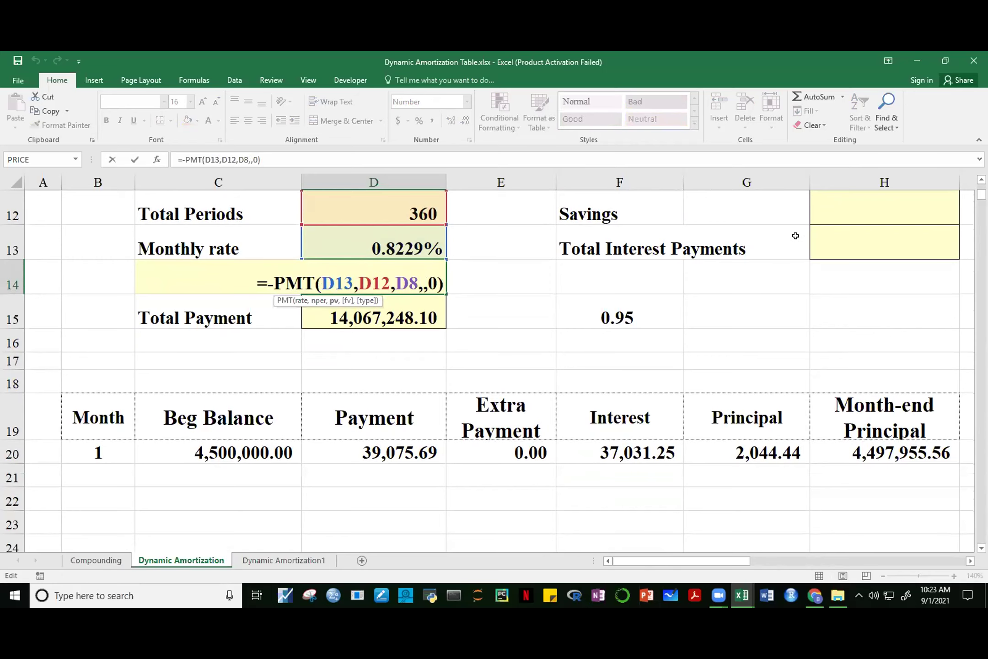
{"action": "left_click", "coordinate": [981, 180]}
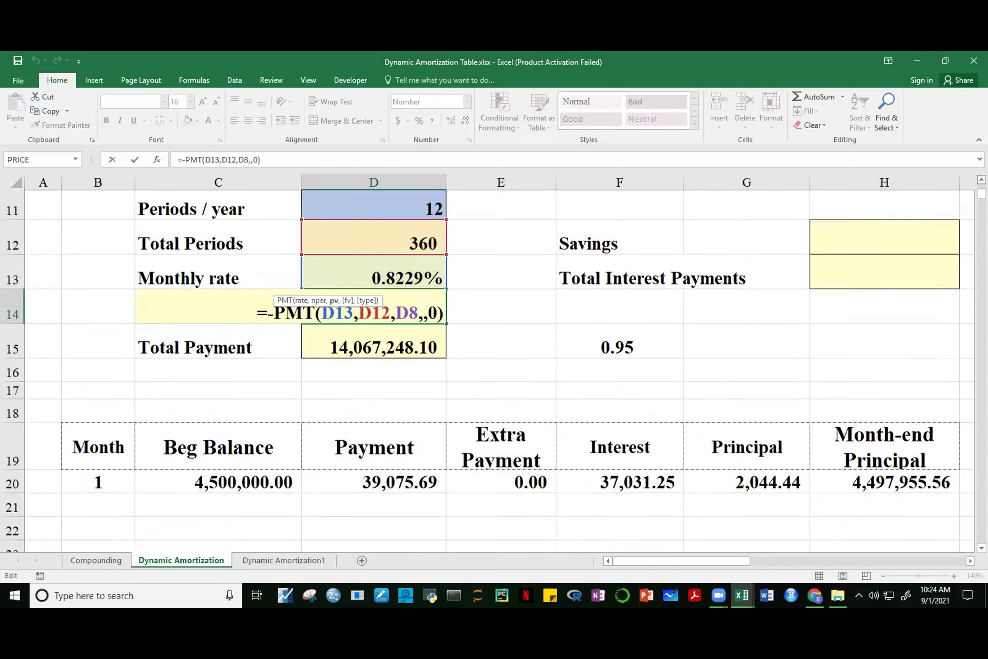
{"action": "left_click", "coordinate": [981, 179]}
{"action": "left_click", "coordinate": [981, 179]}
{"action": "left_click", "coordinate": [981, 179]}
{"action": "left_click", "coordinate": [981, 179]}
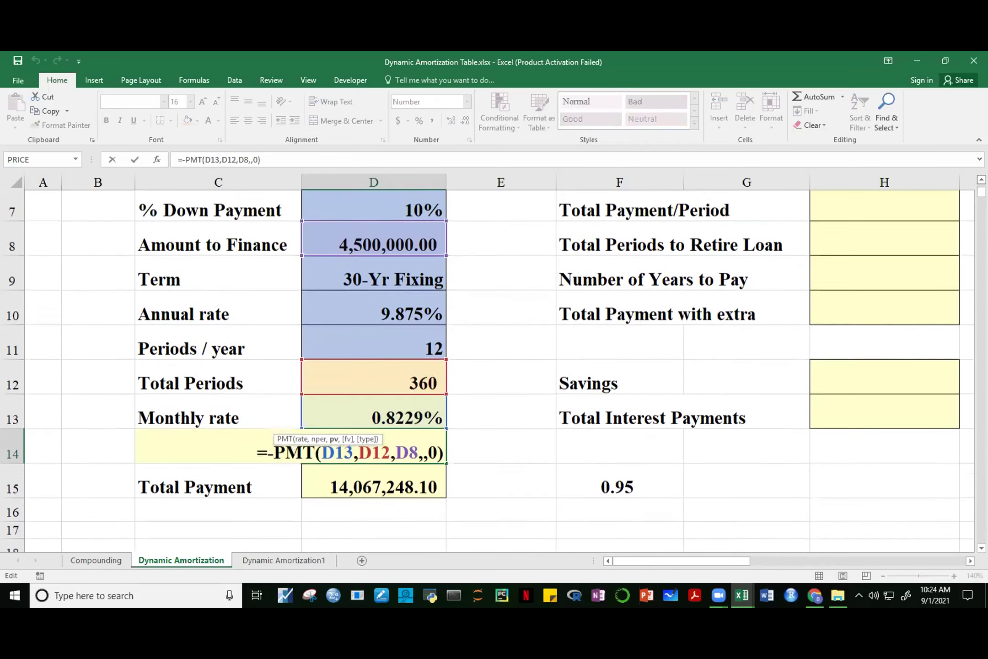
{"action": "left_click", "coordinate": [424, 458]}
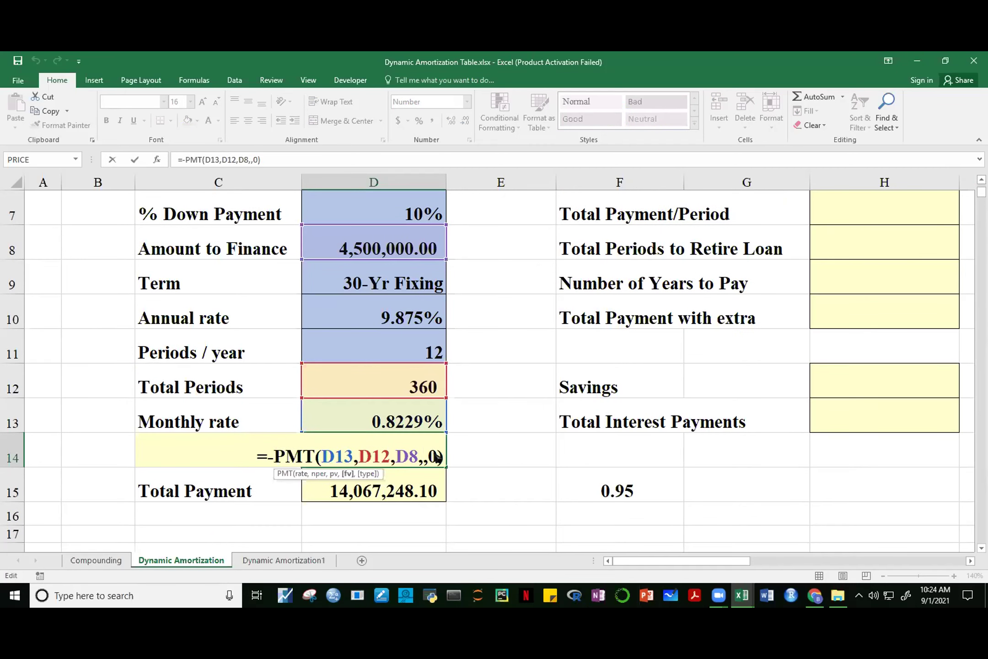
{"action": "left_click", "coordinate": [437, 458]}
{"action": "left_click", "coordinate": [443, 462]}
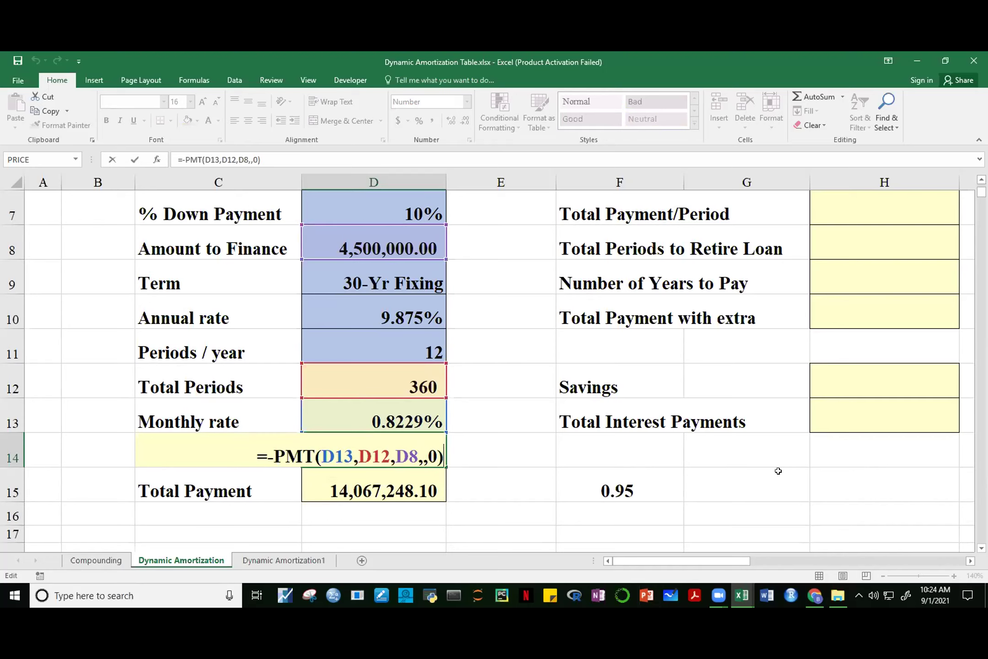
{"action": "key", "text": "ctrl+Return"}
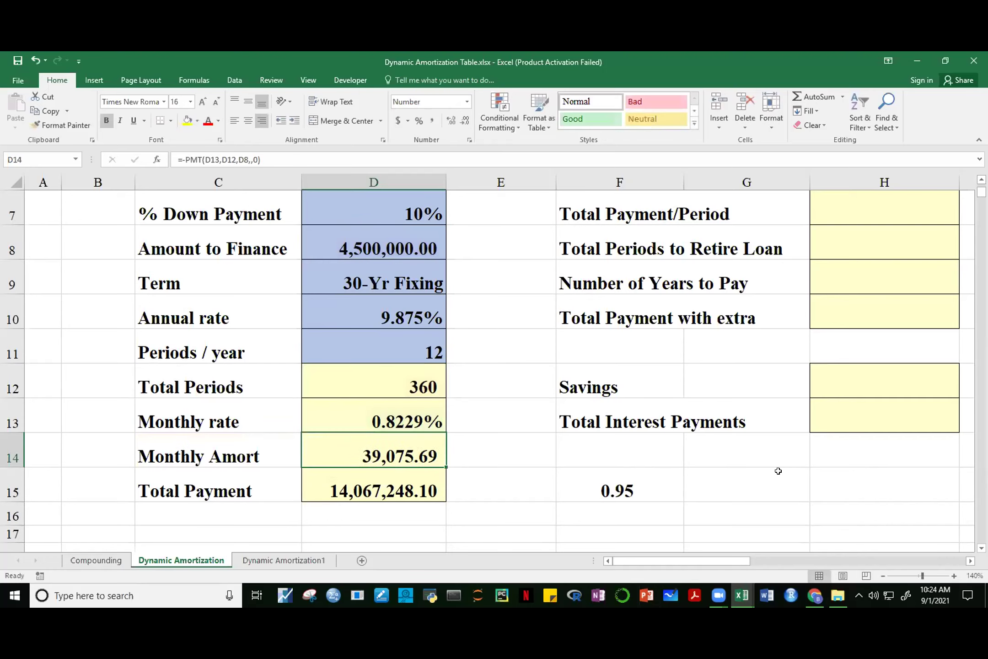
Review the first month's Beg Balance formula in C20 and compare it with the loan data it references
{"action": "left_click", "coordinate": [459, 455]}
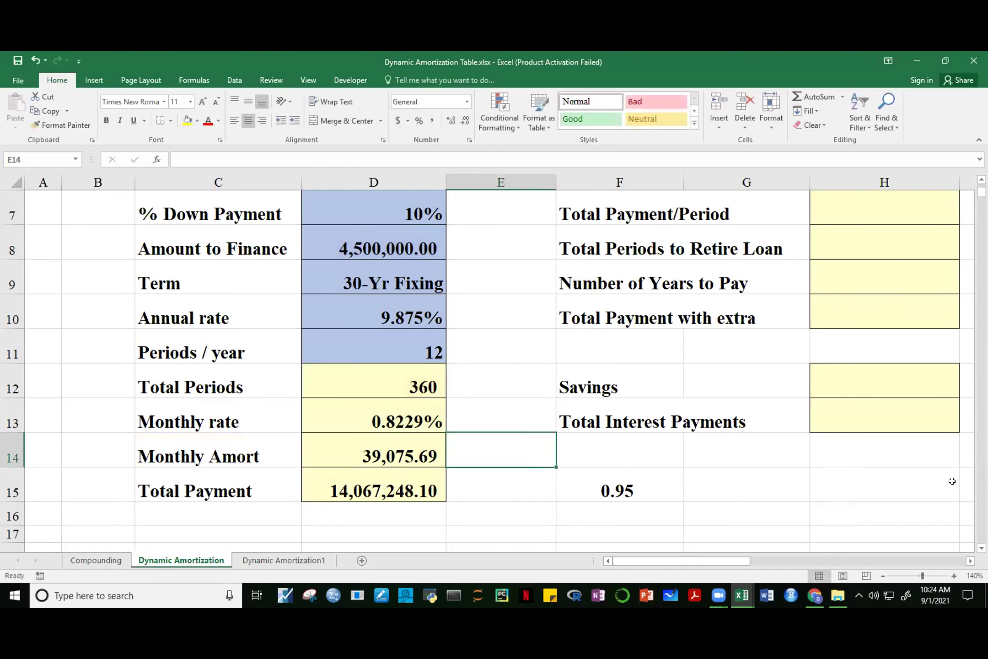
{"action": "scroll", "coordinate": [935, 539], "scroll_direction": "down", "scroll_amount": 1}
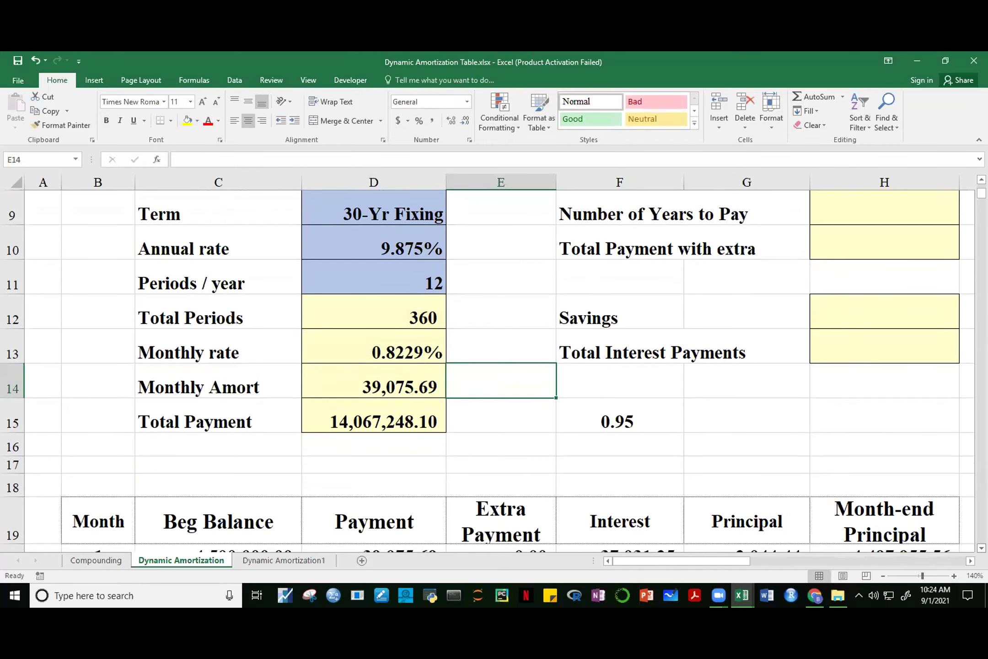
{"action": "scroll", "coordinate": [981, 548], "scroll_direction": "down", "scroll_amount": 1}
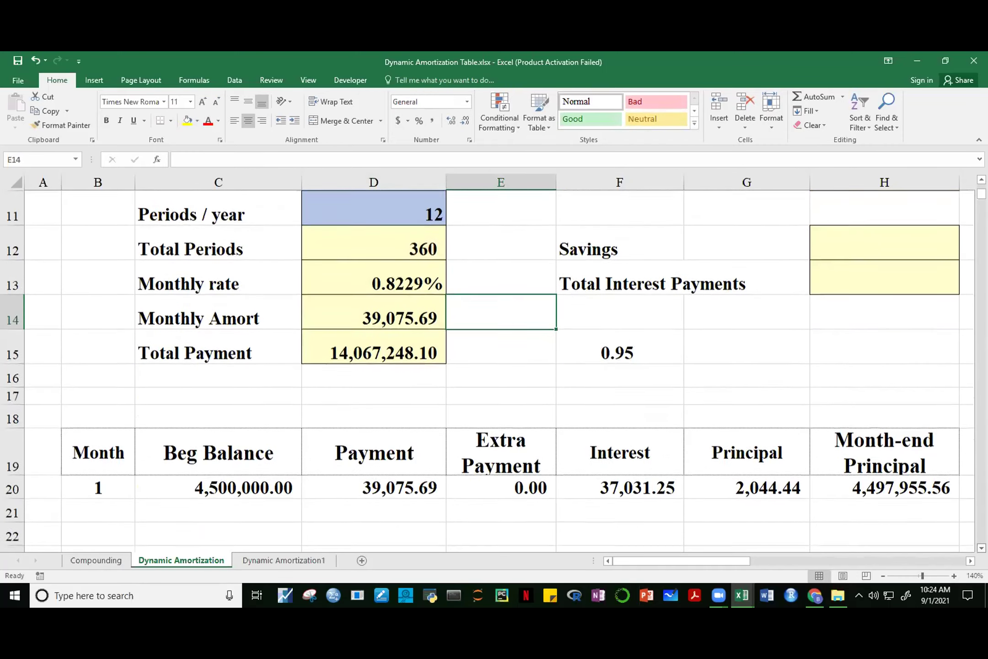
{"action": "left_click", "coordinate": [252, 486]}
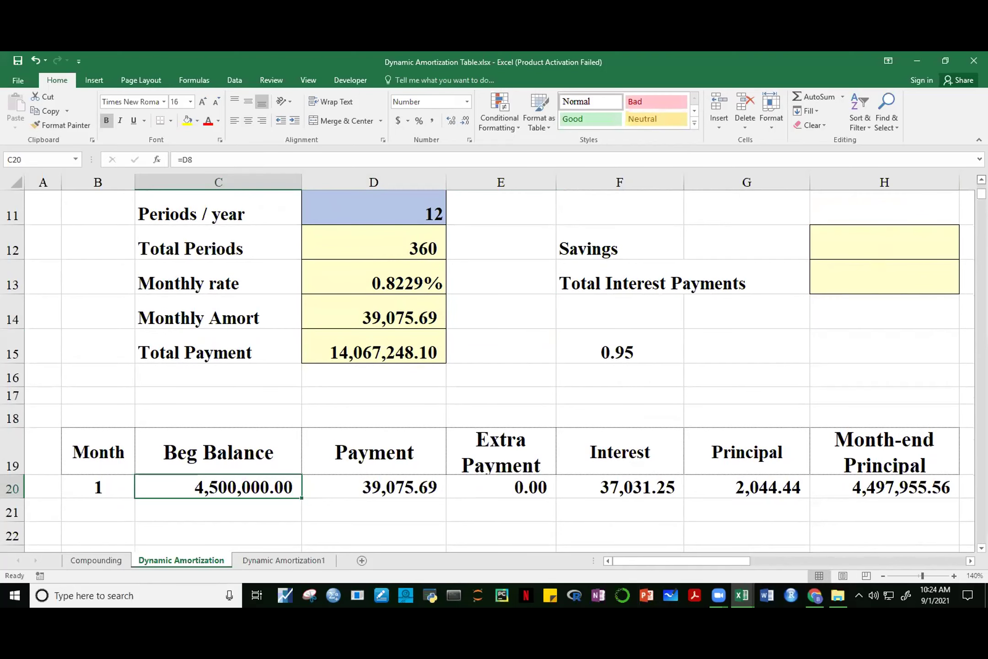
{"action": "scroll", "coordinate": [385, 275], "scroll_direction": "up", "scroll_amount": 3}
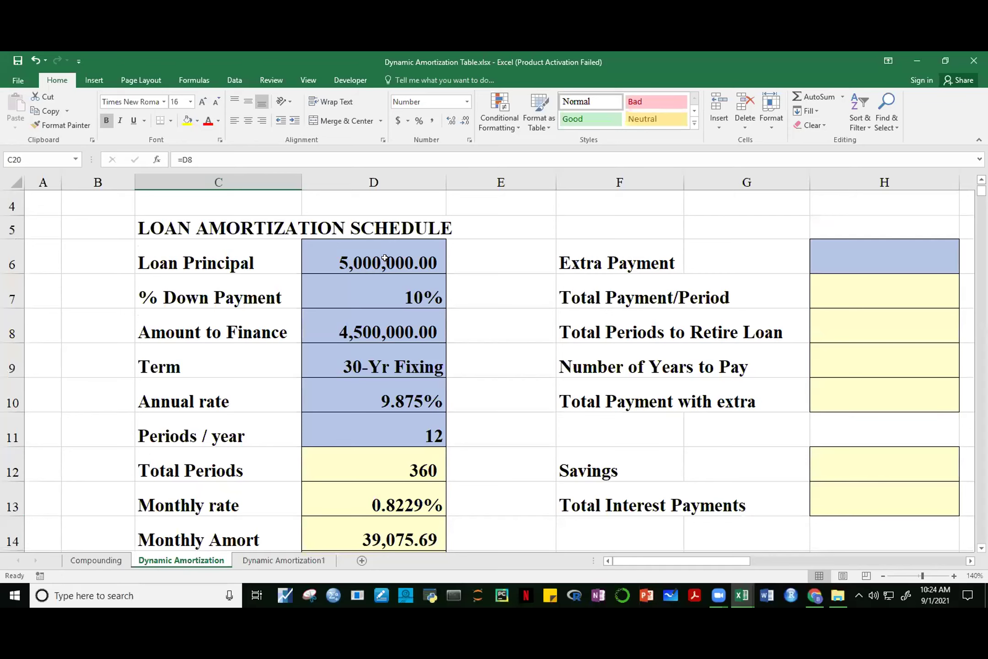
{"action": "left_click", "coordinate": [982, 547]}
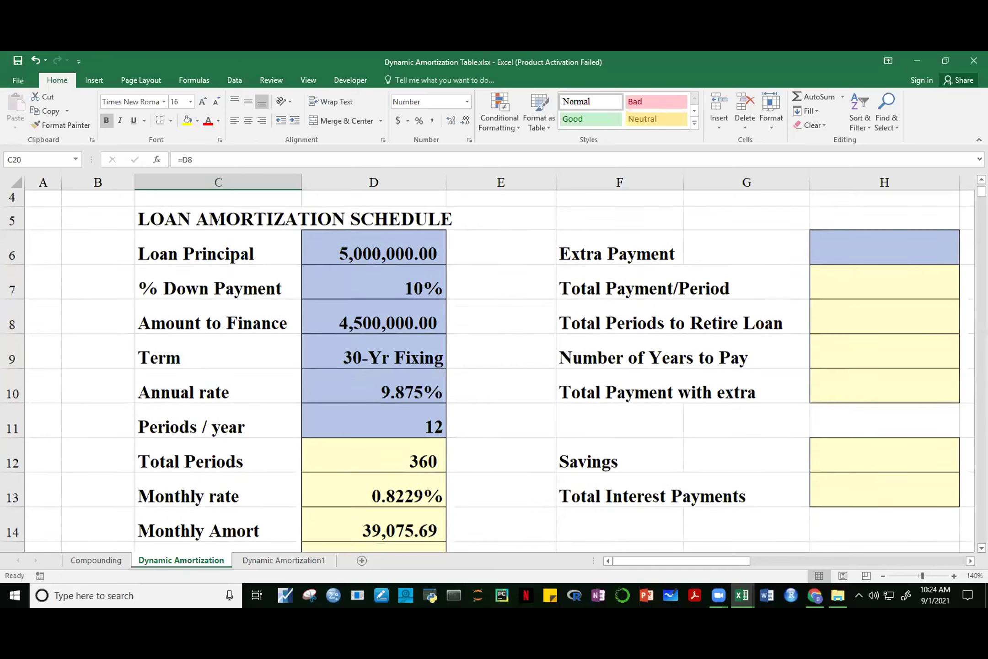
Review the loan inputs and calculated values in D6:D15, including the Term in D9, against the first-month schedule row
{"action": "scroll", "coordinate": [981, 548], "scroll_direction": "down", "scroll_amount": 3}
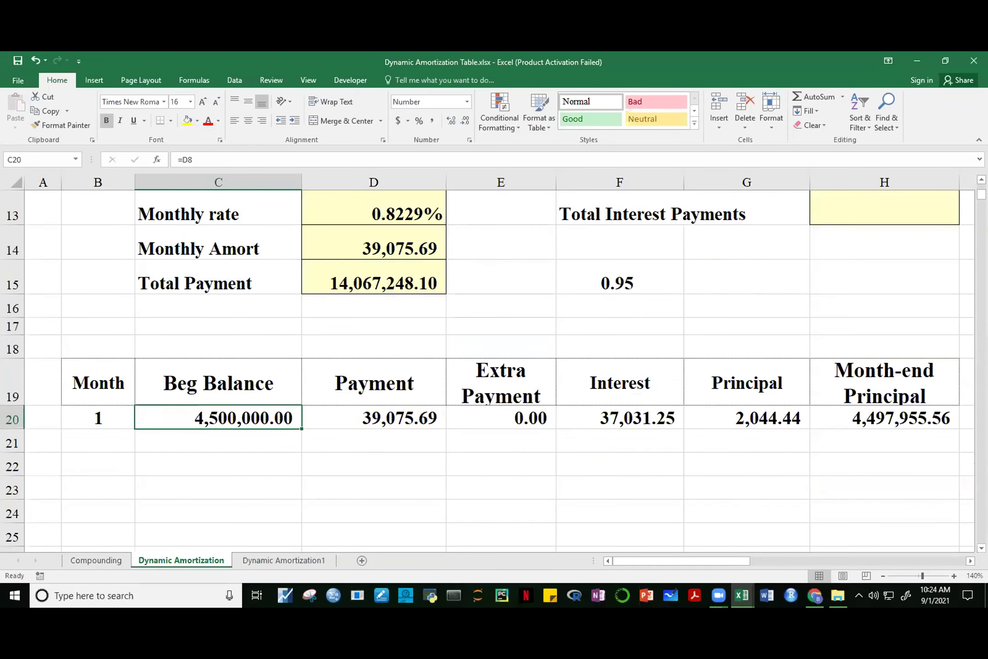
{"action": "left_click", "coordinate": [981, 179]}
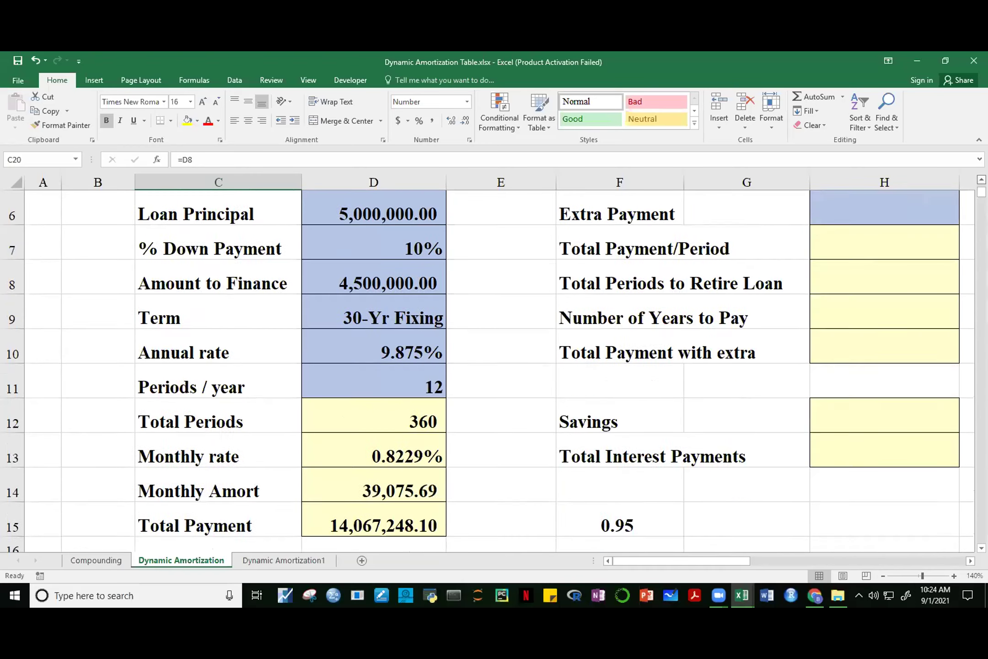
{"action": "left_click", "coordinate": [384, 334]}
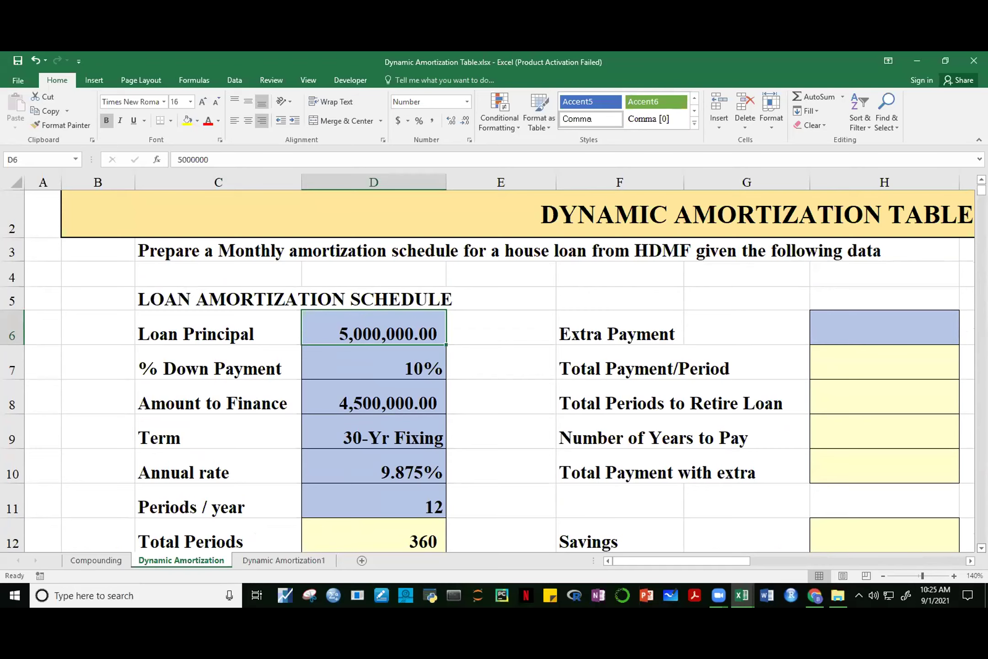
{"action": "scroll", "coordinate": [413, 348], "scroll_direction": "down", "scroll_amount": 1}
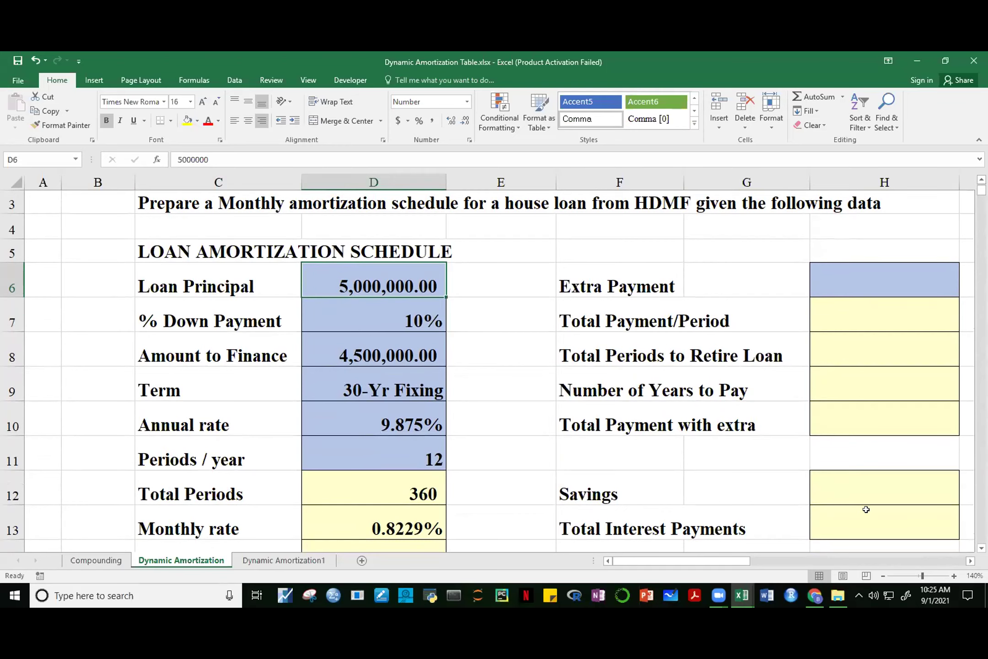
{"action": "scroll", "coordinate": [981, 548], "scroll_direction": "down", "scroll_amount": 9}
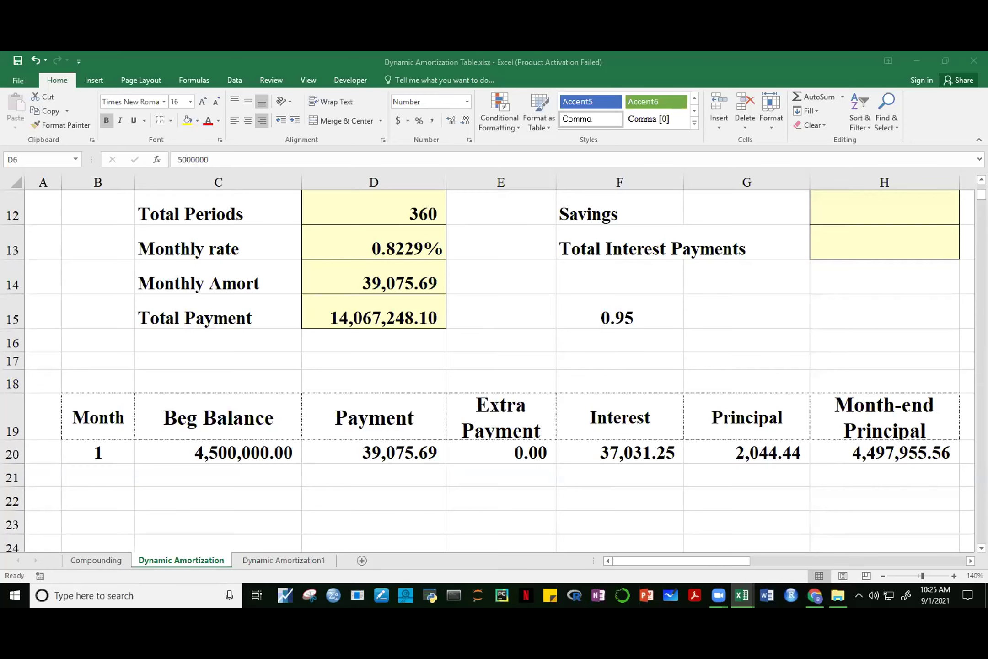
{"action": "scroll", "coordinate": [521, 291], "scroll_direction": "up", "scroll_amount": 2}
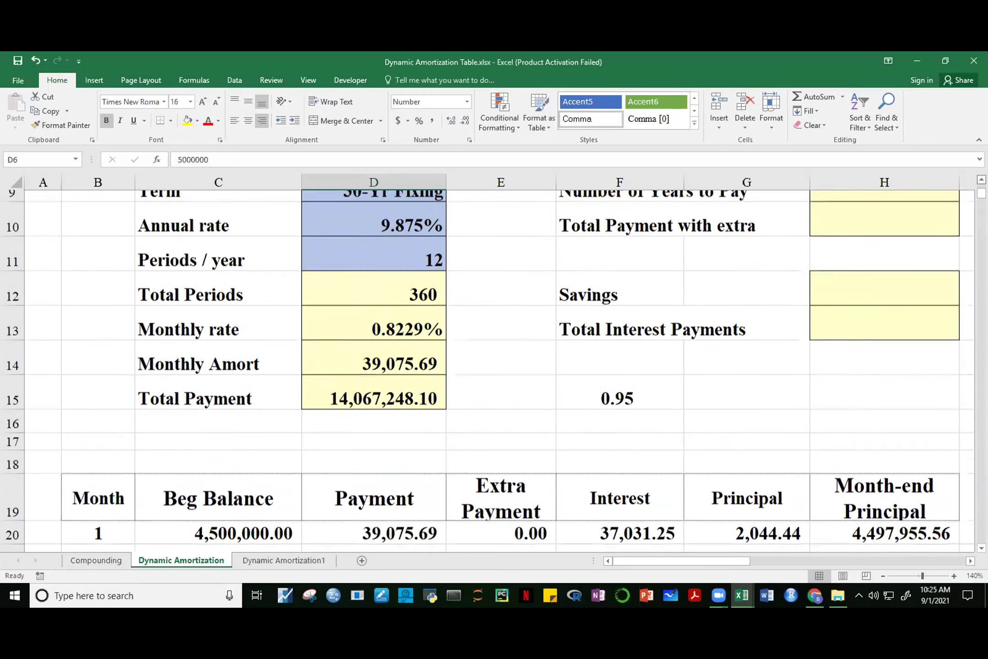
{"action": "left_click", "coordinate": [380, 284]}
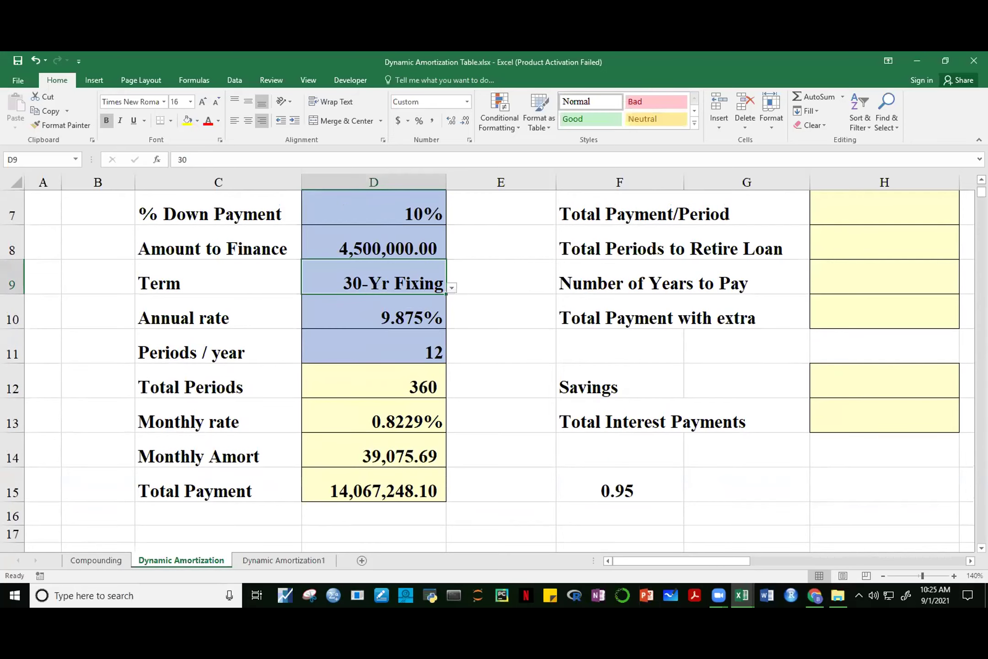
{"action": "scroll", "coordinate": [487, 370], "scroll_direction": "up", "scroll_amount": 2}
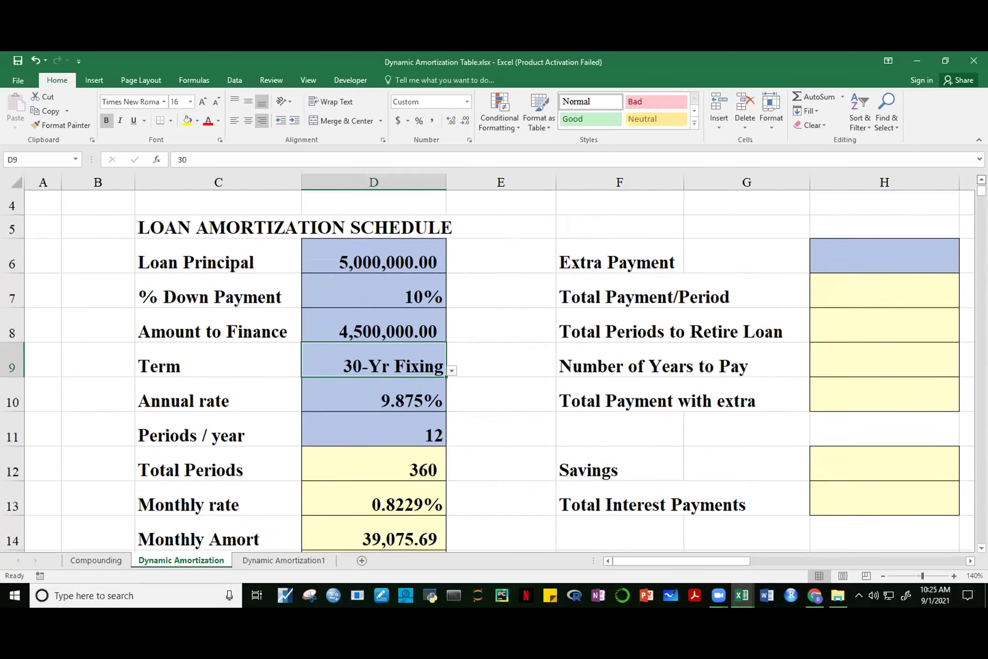
{"action": "scroll", "coordinate": [454, 406], "scroll_direction": "up", "scroll_amount": 1}
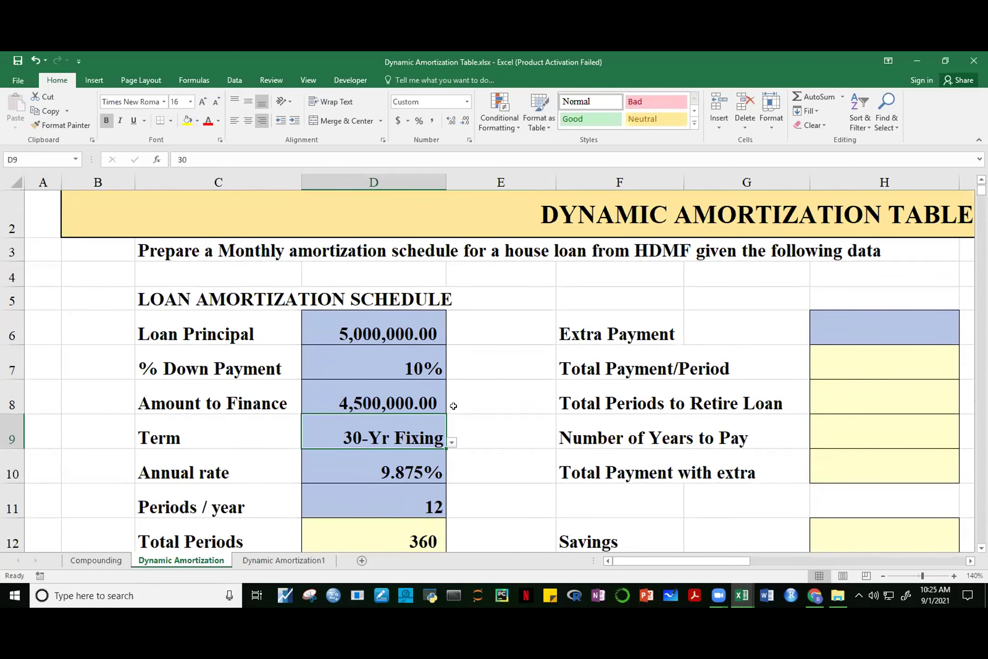
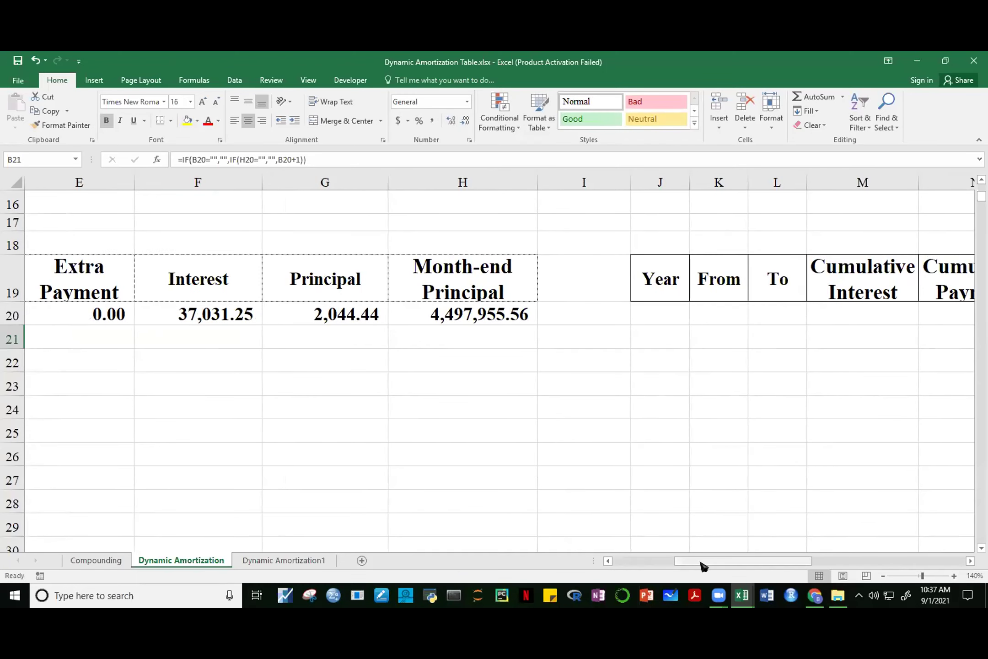
Fill the Month formula from B21 down through B23
{"action": "left_click_drag", "start_coordinate": [714, 562], "coordinate": [504, 565]}
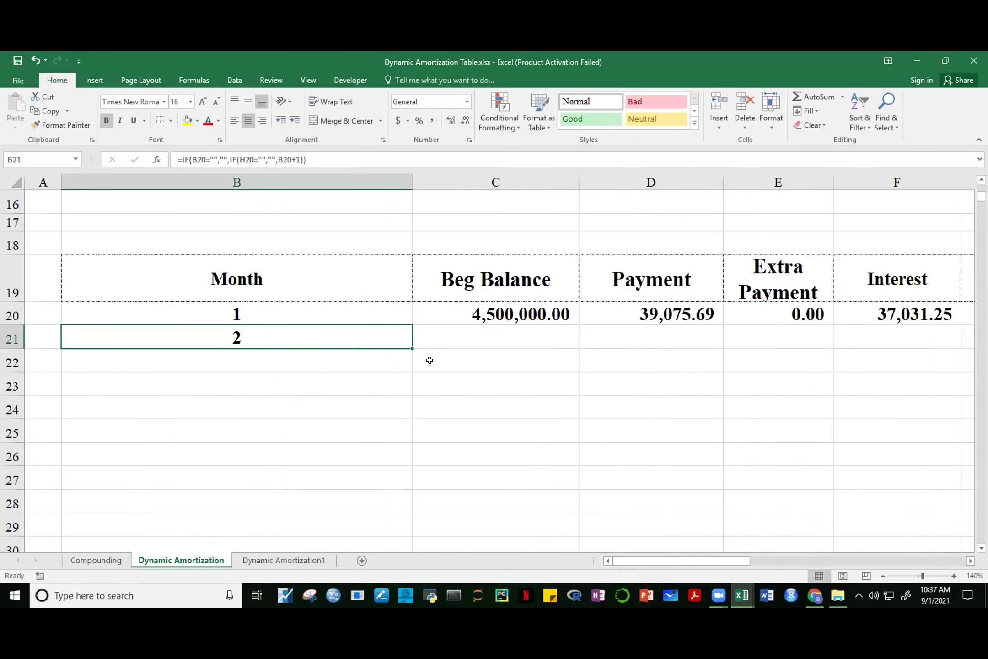
{"action": "left_click_drag", "start_coordinate": [410, 347], "coordinate": [410, 393]}
{"action": "left_click", "coordinate": [550, 471]}
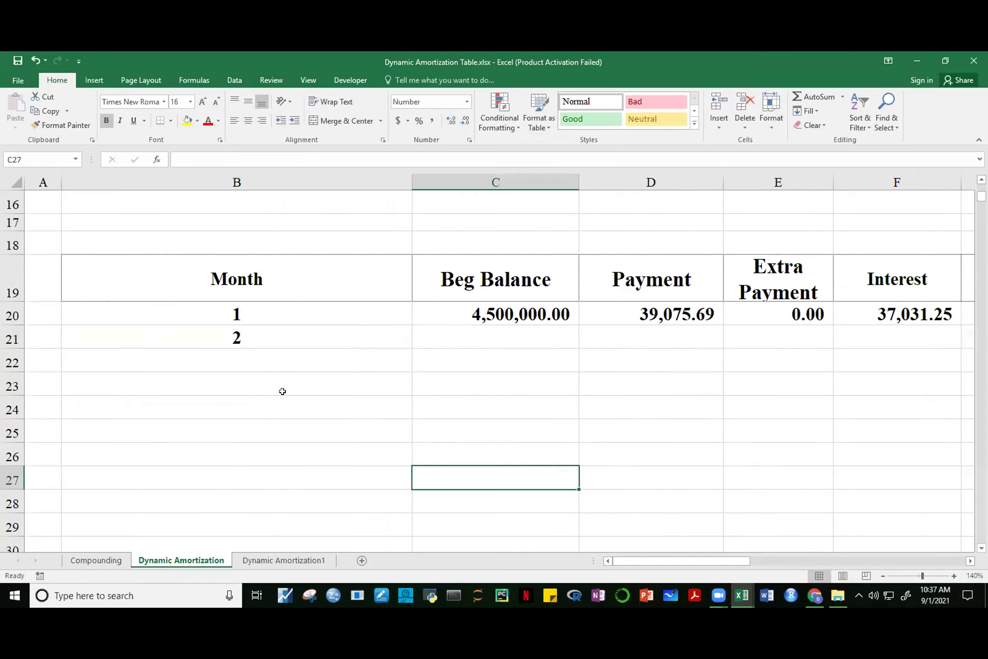
Inspect the Month formula in B22 and trace its reference to the Month-end Principal cell H21
{"action": "left_click", "coordinate": [289, 362]}
{"action": "key", "text": "F2"}
{"action": "left_click_drag", "start_coordinate": [734, 563], "coordinate": [768, 567]}
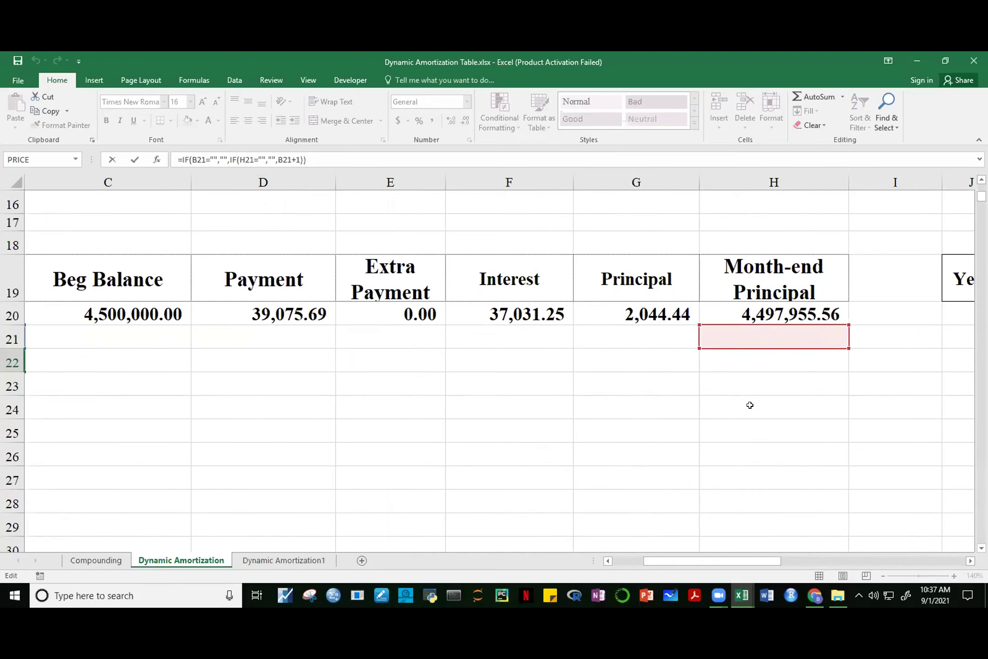
{"action": "left_click_drag", "start_coordinate": [728, 565], "coordinate": [653, 562]}
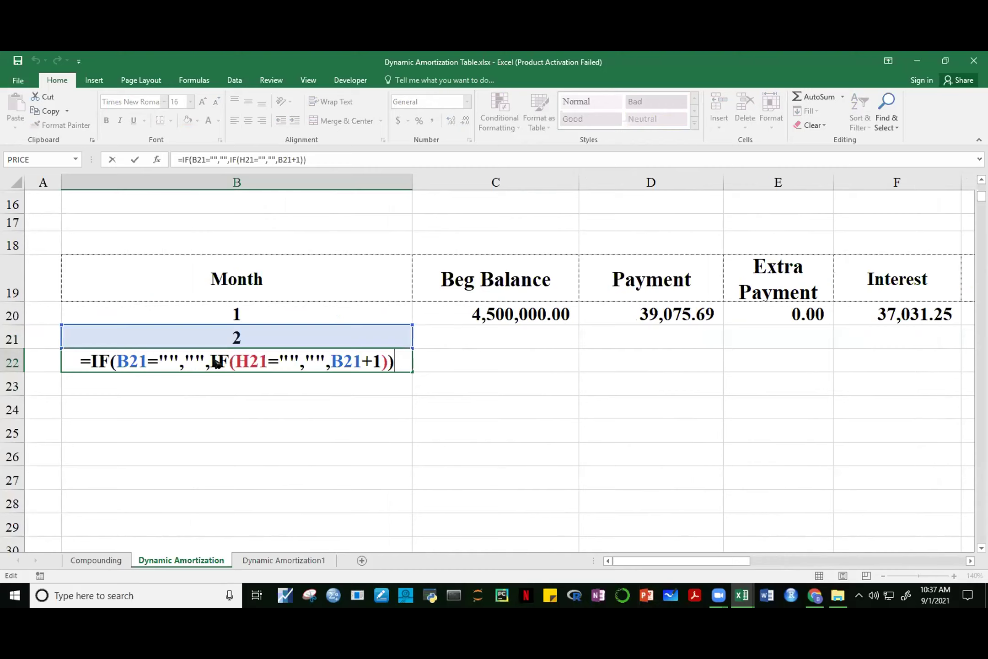
{"action": "key", "text": "Return"}
{"action": "left_click", "coordinate": [243, 361]}
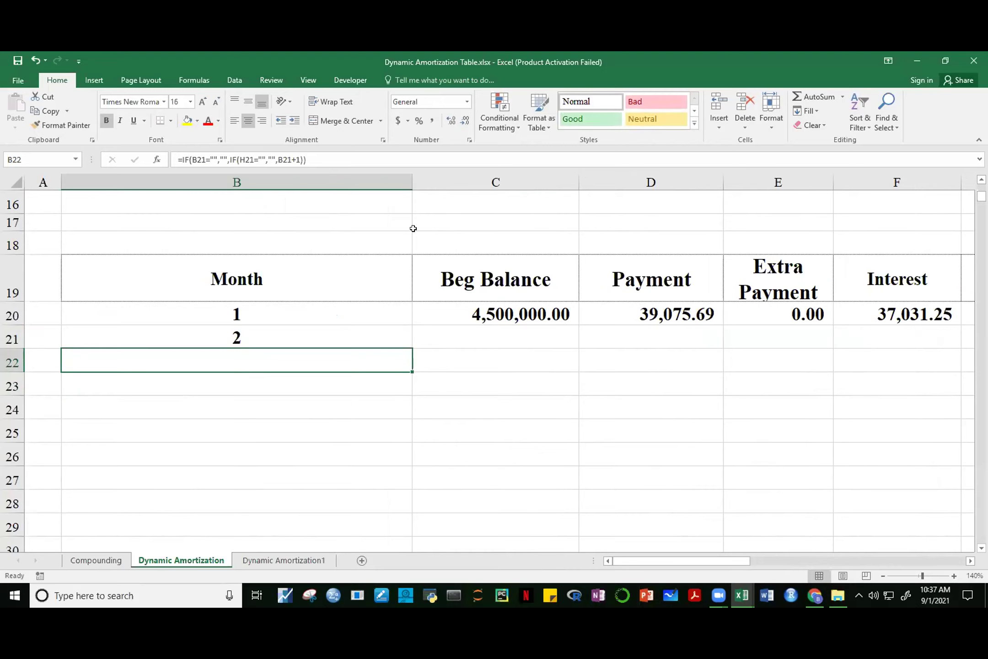
Narrow the Month column slightly and reduce the sheet zoom to 100%
{"action": "left_click_drag", "start_coordinate": [411, 181], "coordinate": [364, 175]}
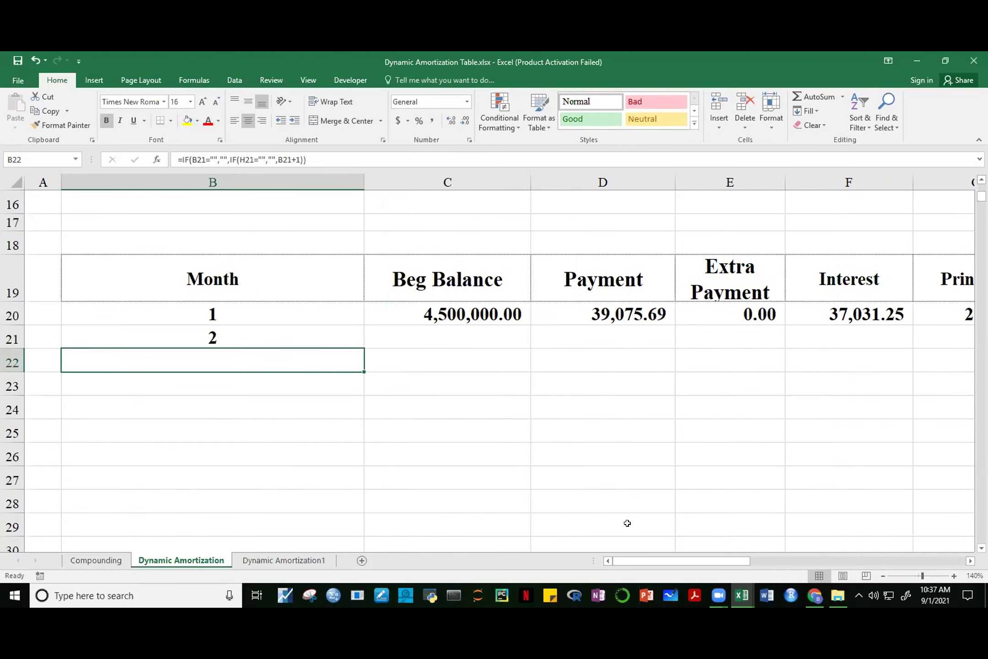
{"action": "left_click_drag", "start_coordinate": [675, 560], "coordinate": [554, 565]}
{"action": "left_click", "coordinate": [883, 576]}
{"action": "left_click", "coordinate": [883, 576]}
{"action": "left_click", "coordinate": [884, 576]}
{"action": "left_click", "coordinate": [883, 576]}
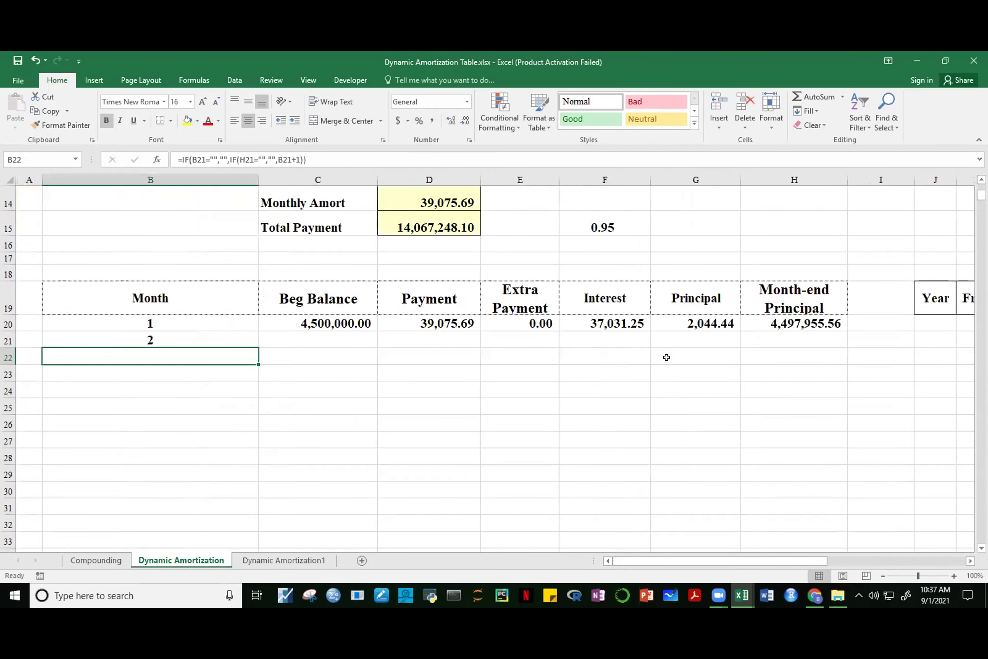
Enter 1 as a trial Month-end Principal in H21 and check the Month formula in B22
{"action": "left_click", "coordinate": [805, 341]}
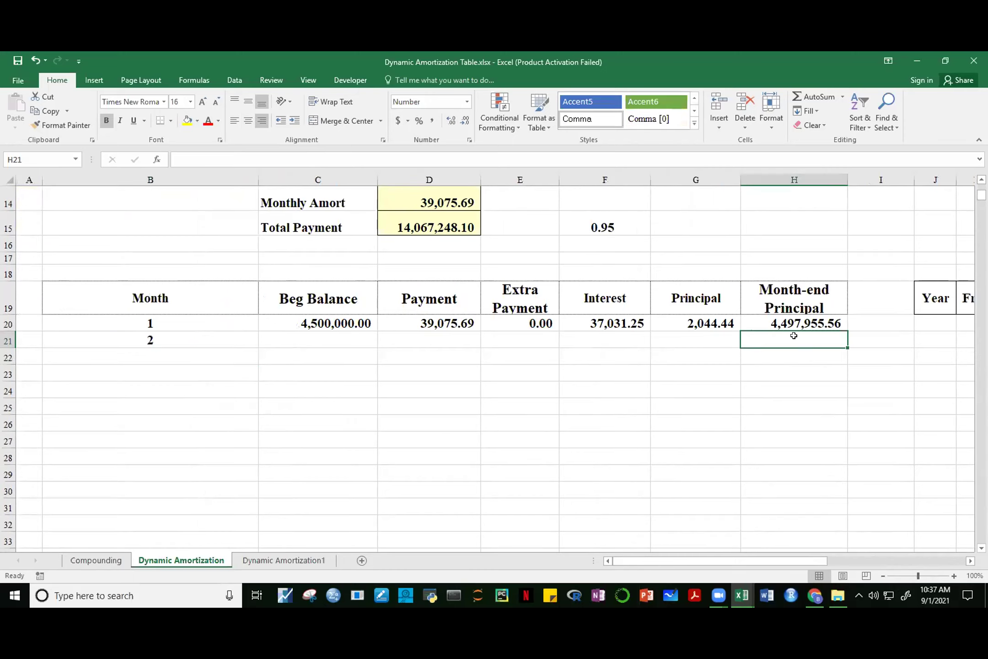
{"action": "left_click", "coordinate": [185, 353]}
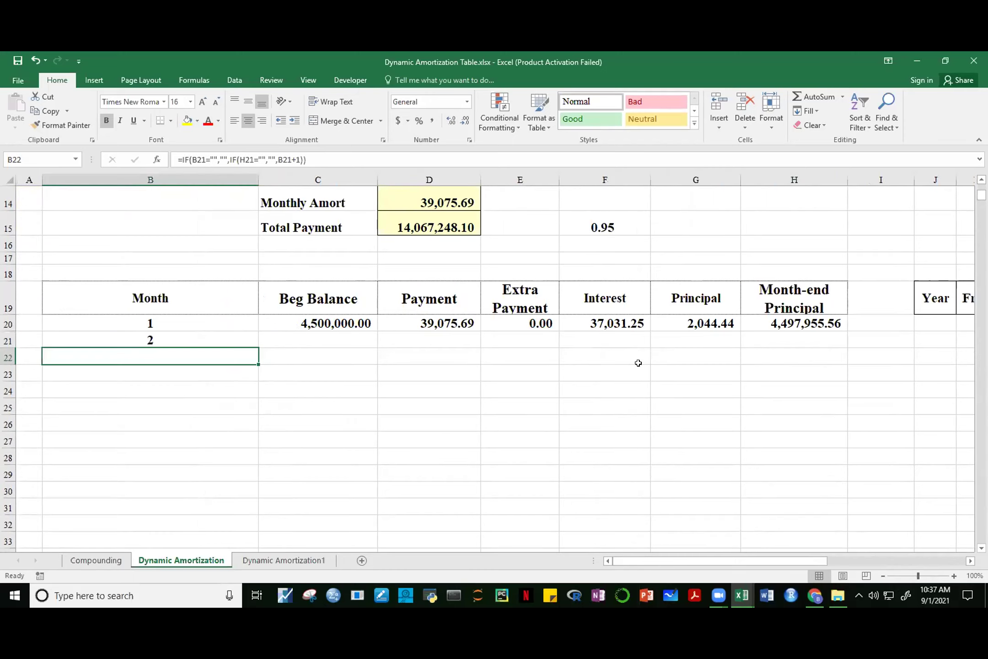
{"action": "left_click", "coordinate": [770, 338]}
{"action": "type", "text": "1"}
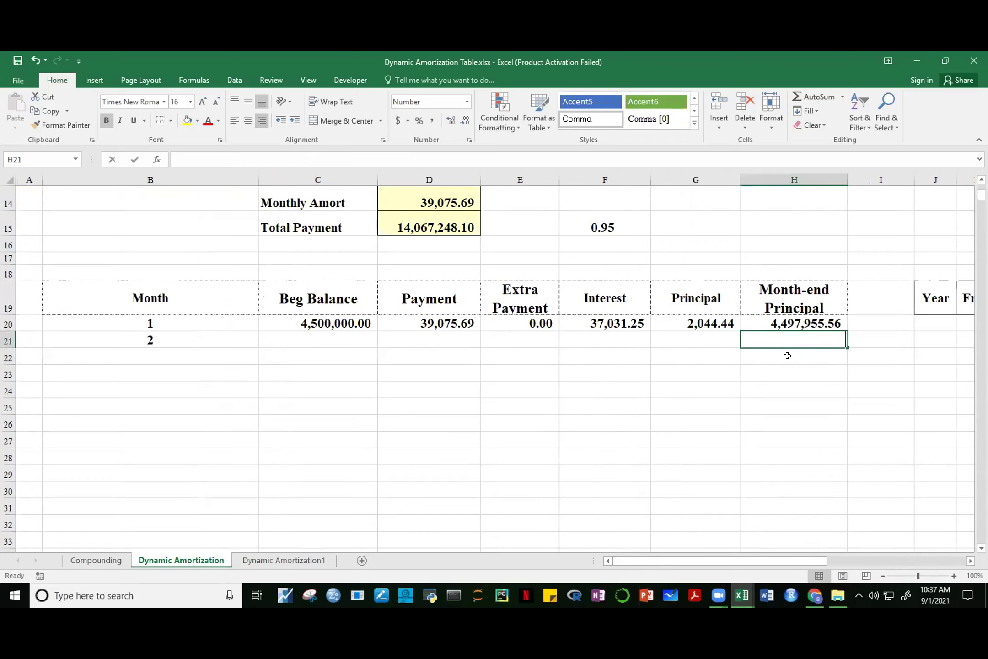
{"action": "key", "text": "Return"}
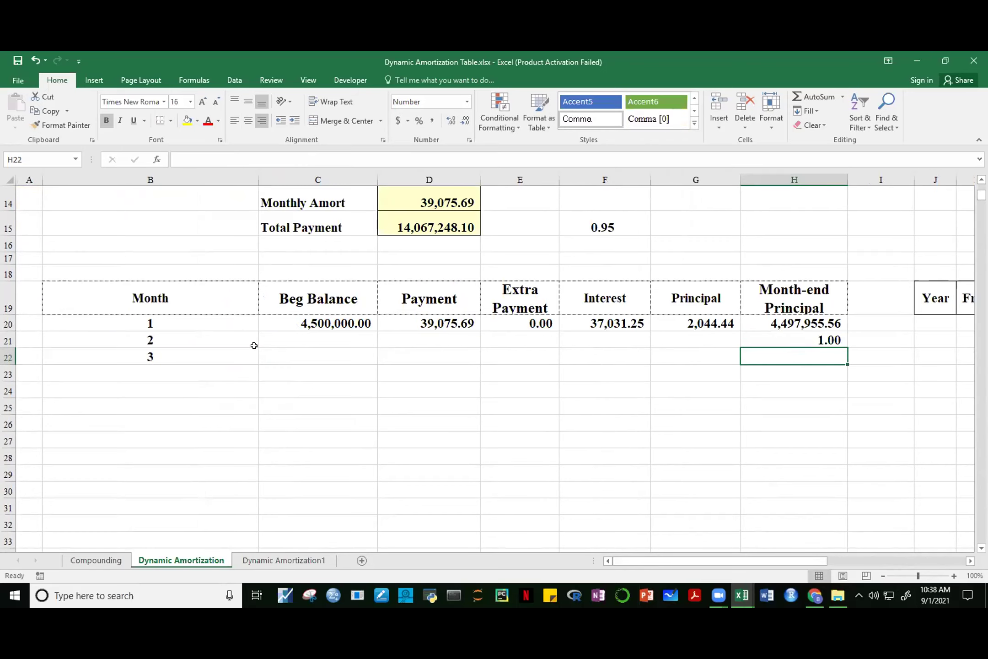
{"action": "left_click", "coordinate": [172, 356]}
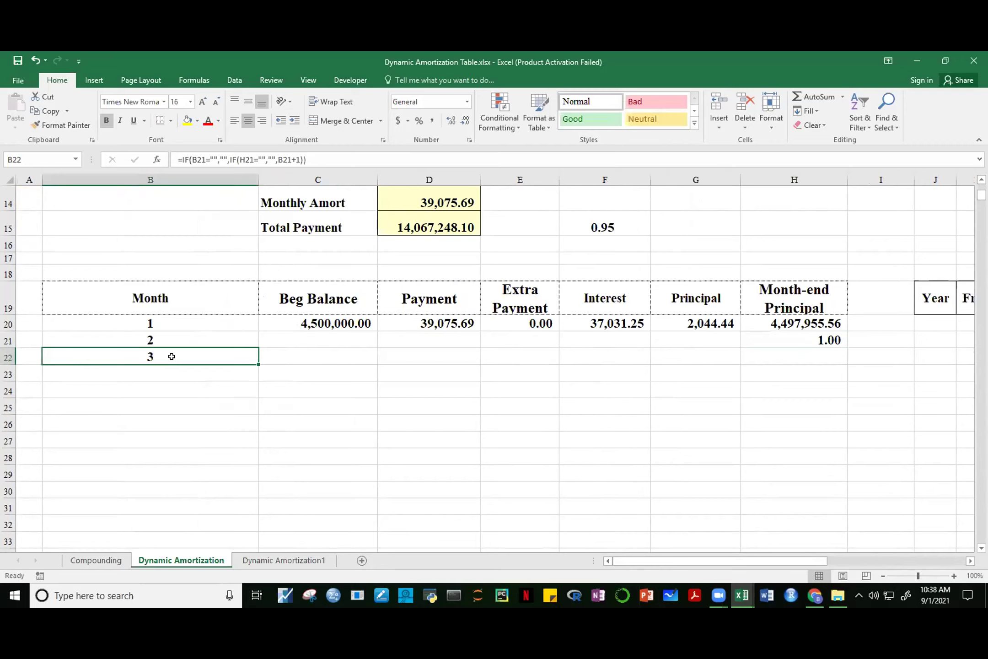
Examine which cells the Month formula in B23 references, and close it without changes
{"action": "left_click", "coordinate": [807, 341]}
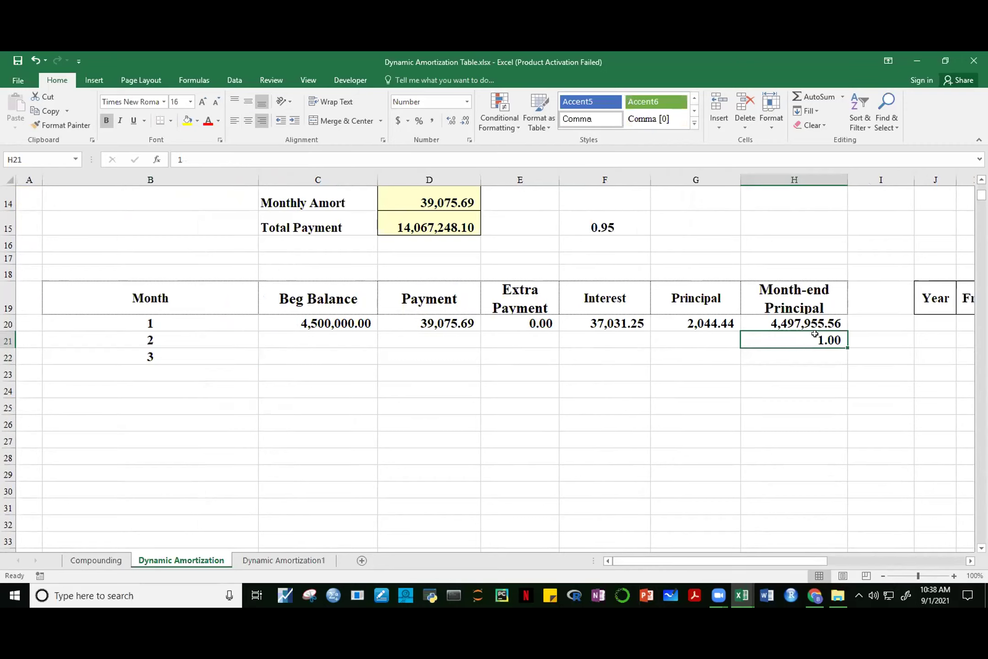
{"action": "left_click", "coordinate": [160, 373]}
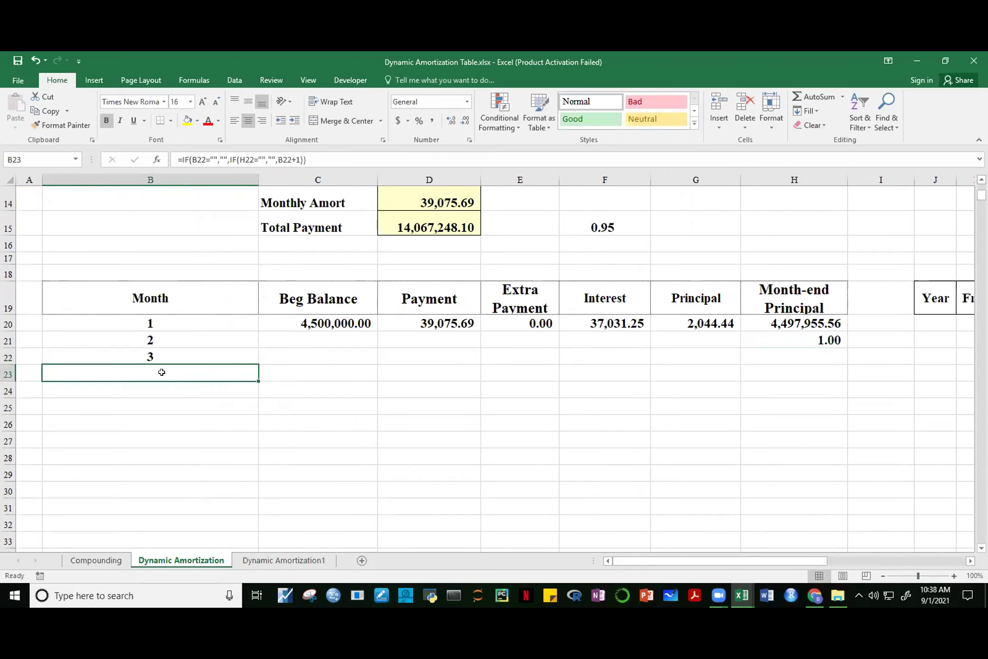
{"action": "key", "text": "F2"}
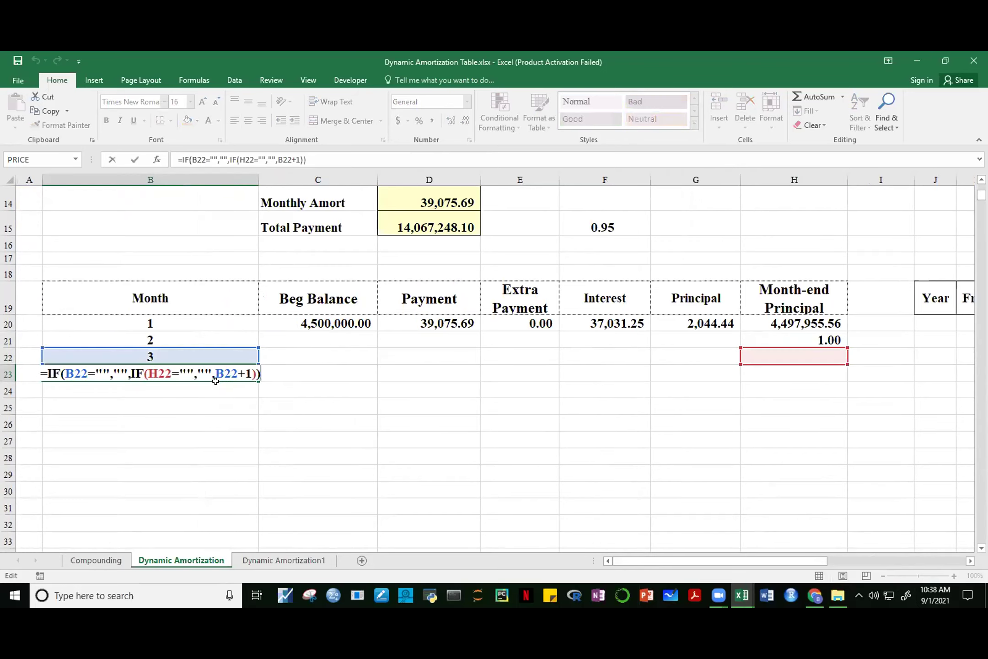
{"action": "key", "text": "Escape"}
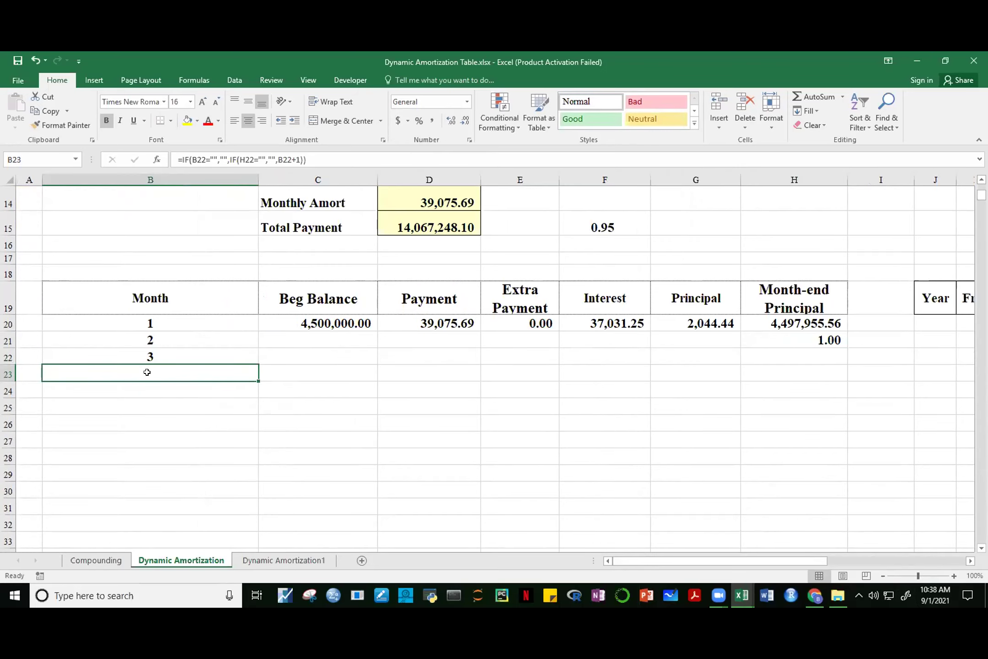
Enter 1 as a trial Month-end Principal in H22 and check the Month formula in B23
{"action": "left_click", "coordinate": [196, 357]}
{"action": "left_click", "coordinate": [193, 372]}
{"action": "left_click", "coordinate": [807, 355]}
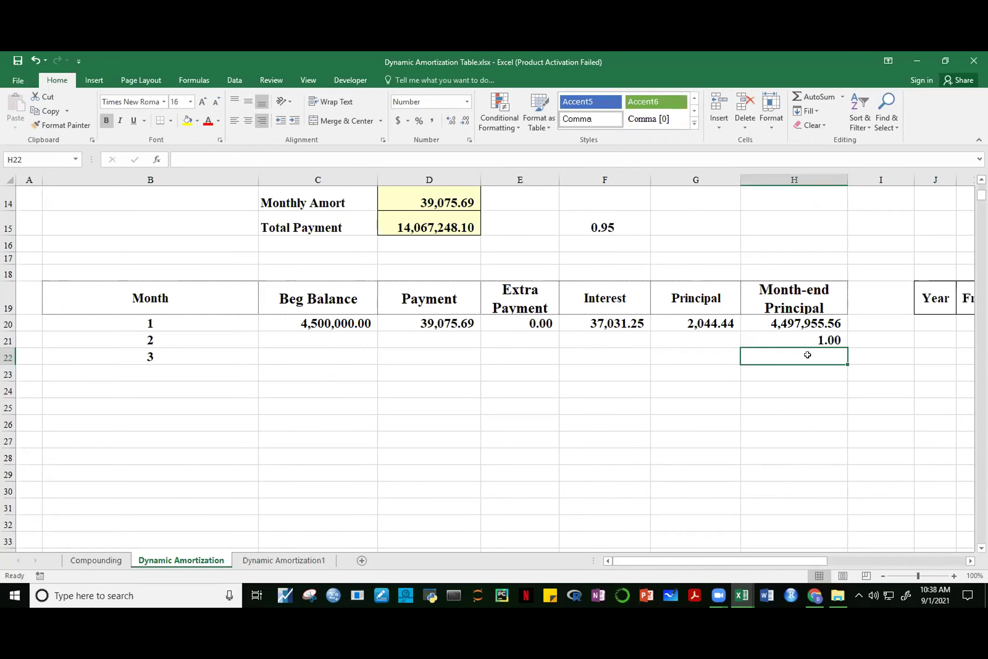
{"action": "type", "text": "1"}
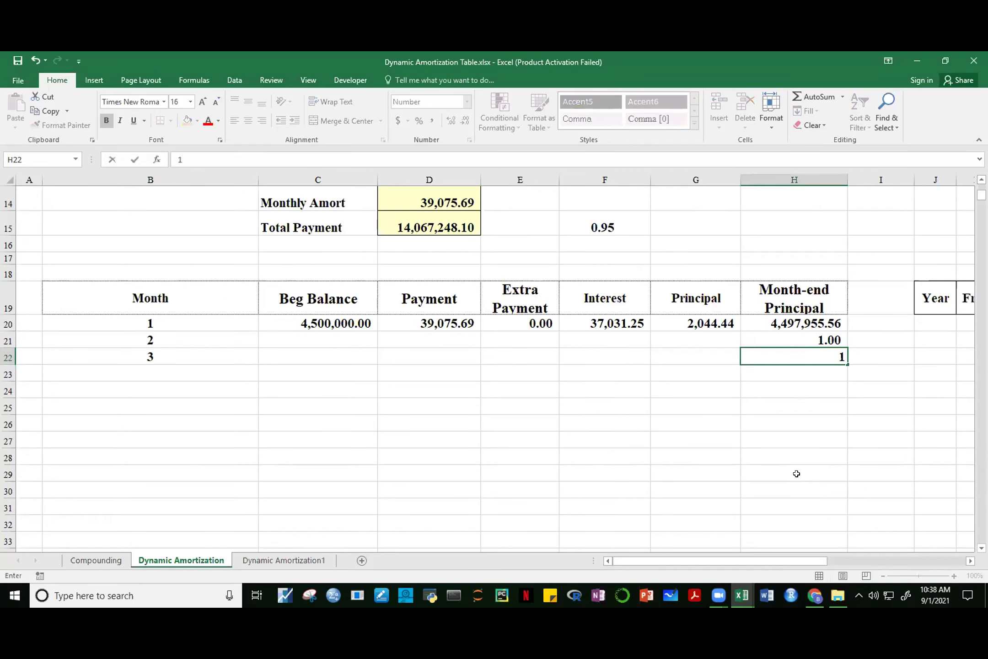
{"action": "key", "text": "Return"}
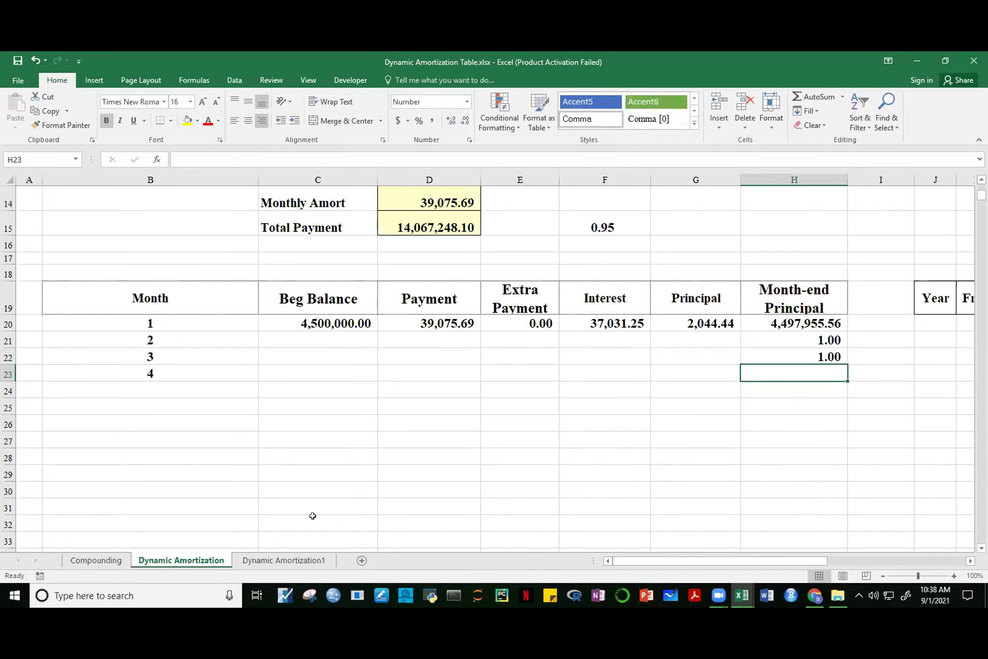
{"action": "left_click", "coordinate": [147, 372]}
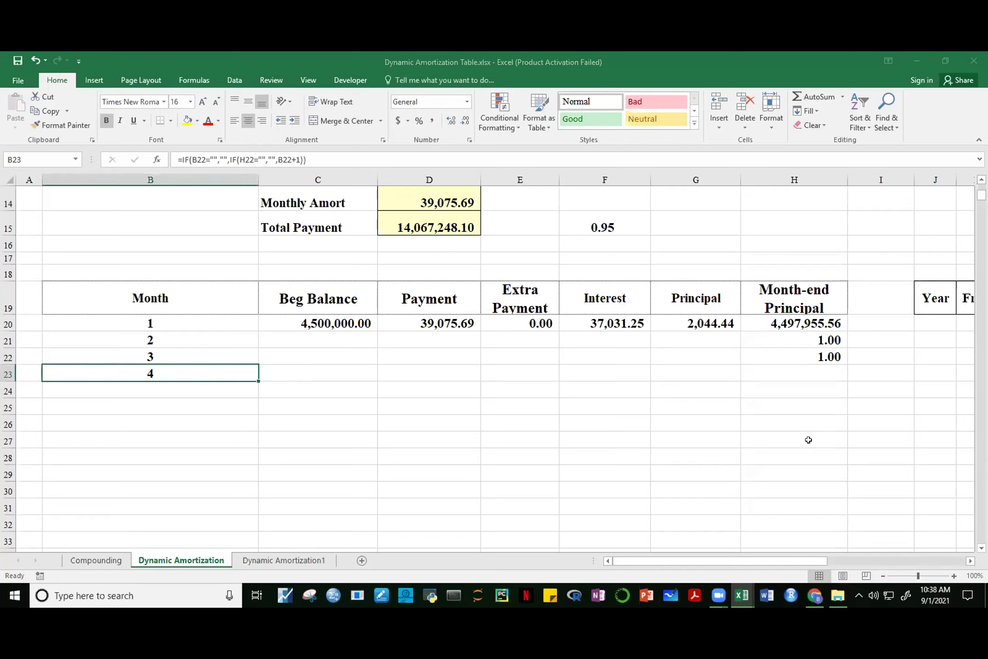
Enter the second month's Beg Balance formula in C21 as =IF(B21="","",H20) and compare it with the first month's Month-end Principal
{"action": "left_click", "coordinate": [212, 343]}
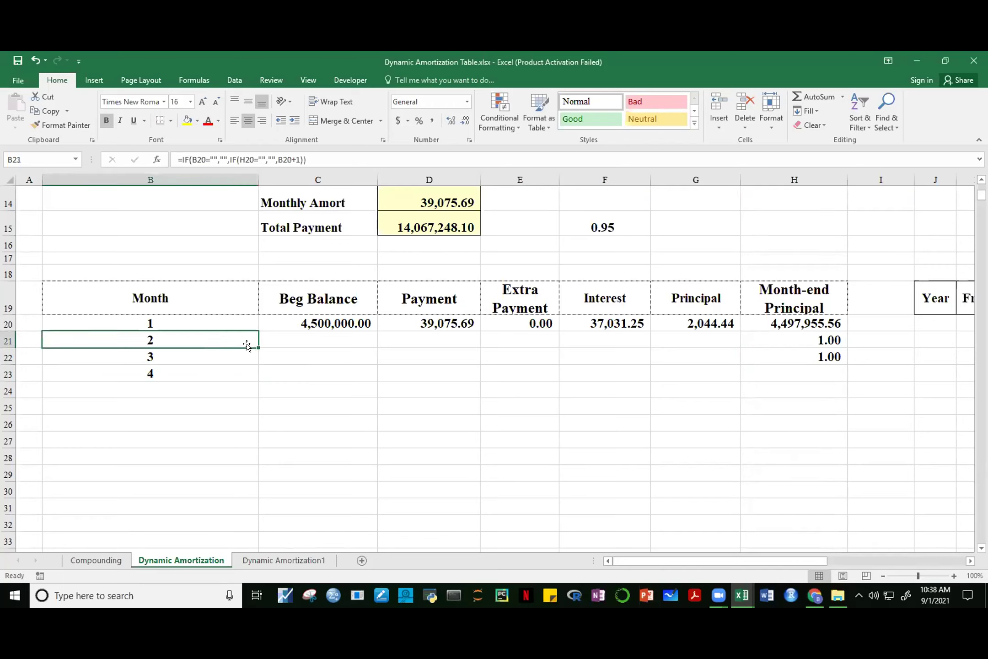
{"action": "left_click", "coordinate": [323, 337]}
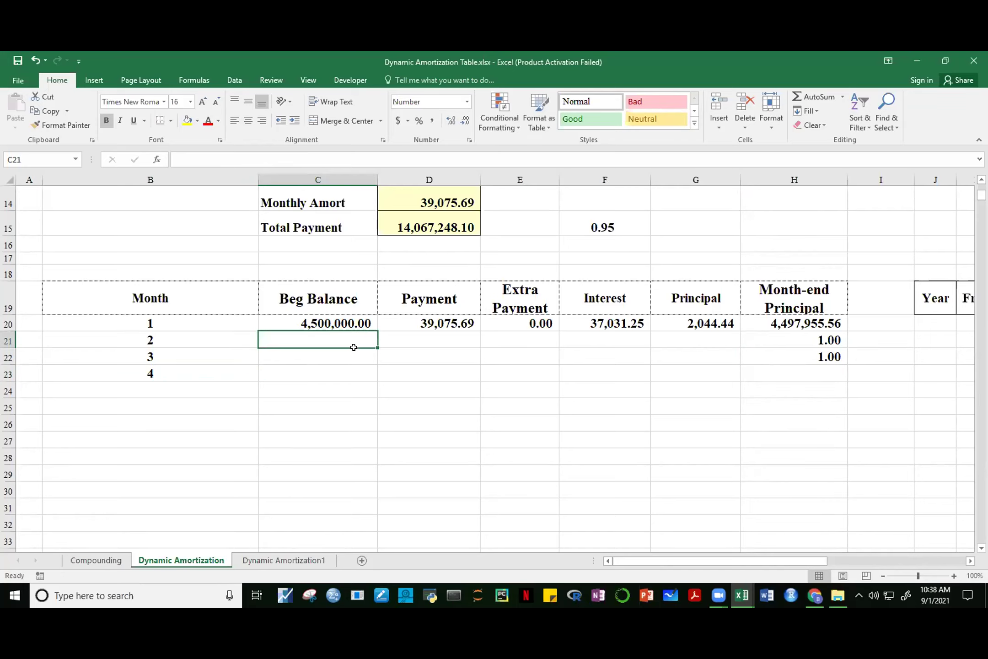
{"action": "type", "text": "=IF)"}
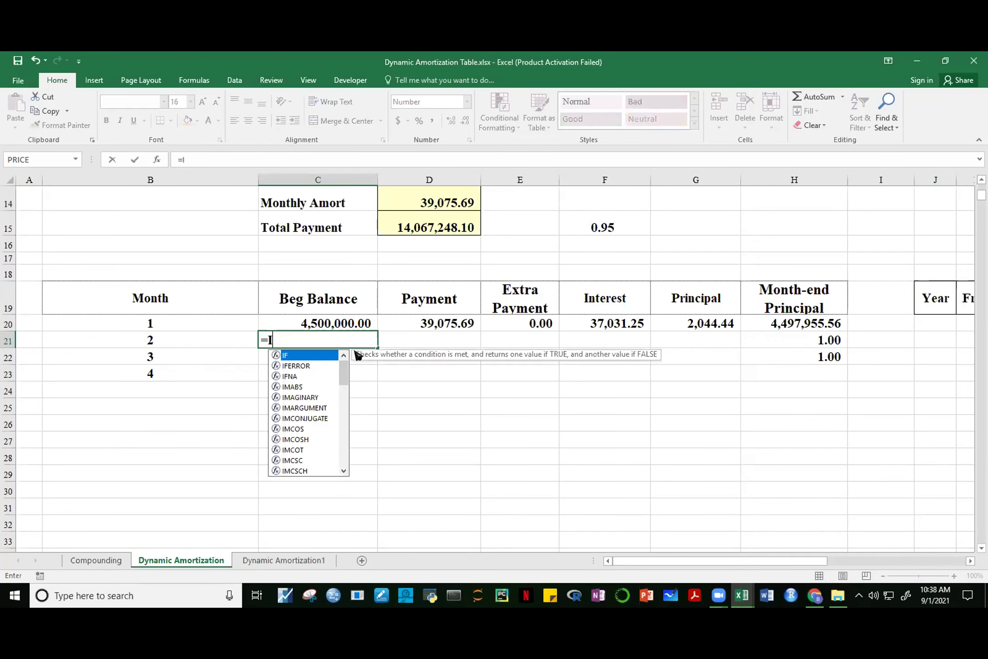
{"action": "key", "text": "BackSpace"}
{"action": "type", "text": "("}
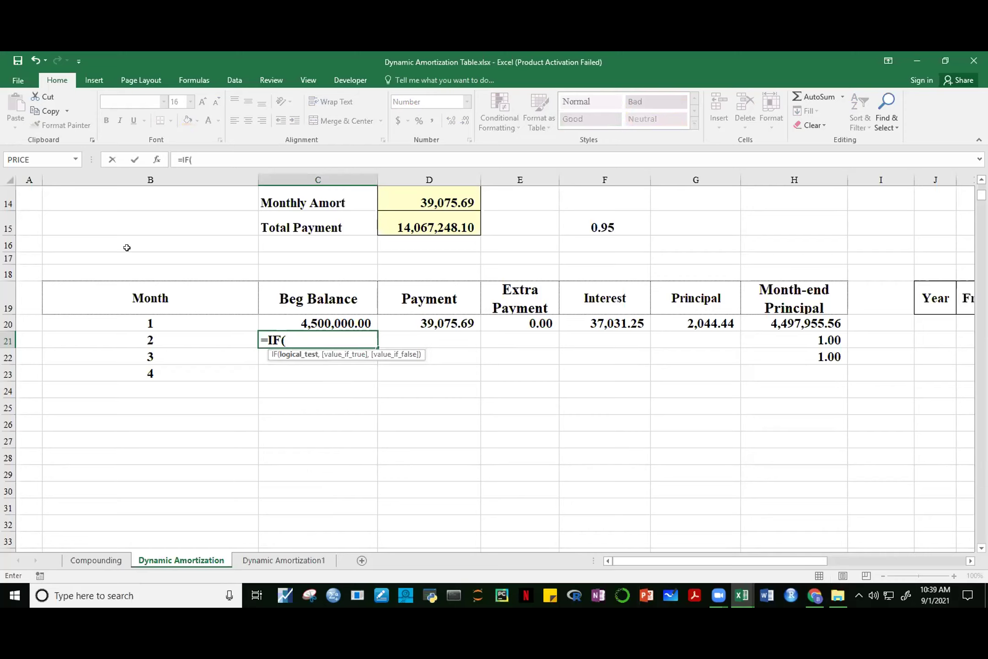
{"action": "left_click", "coordinate": [150, 340]}
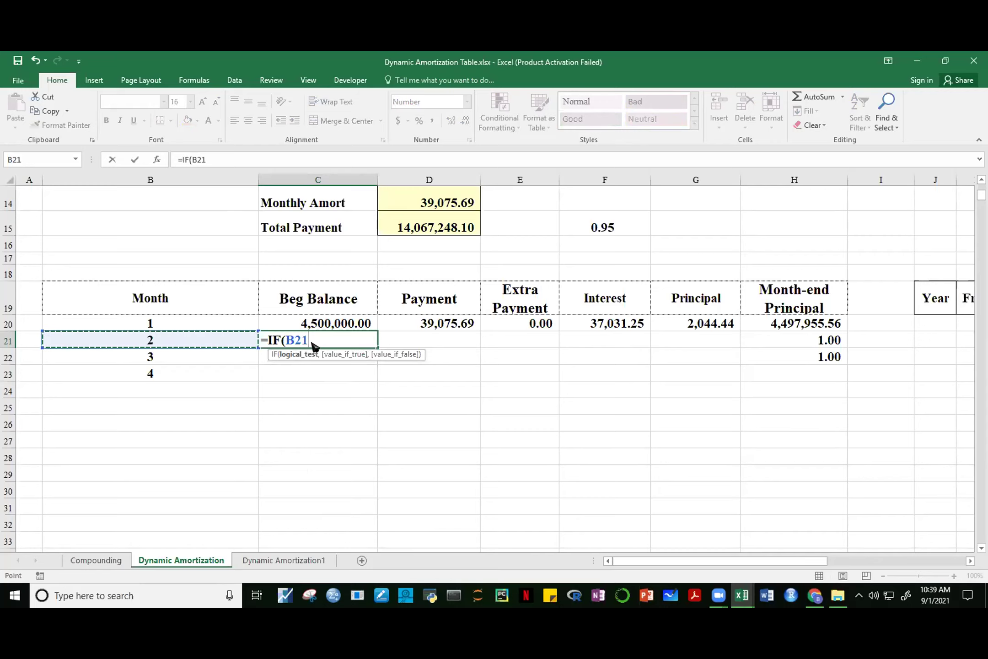
{"action": "type", "text": "="}
{"action": "type", "text": "\"\","}
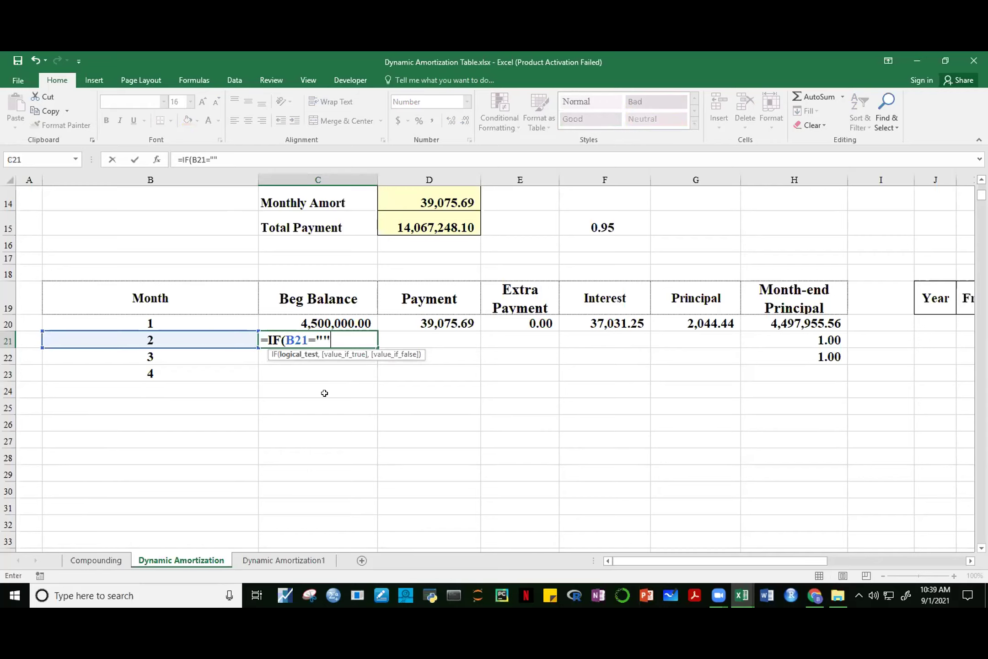
{"action": "type", "text": "\"\""}
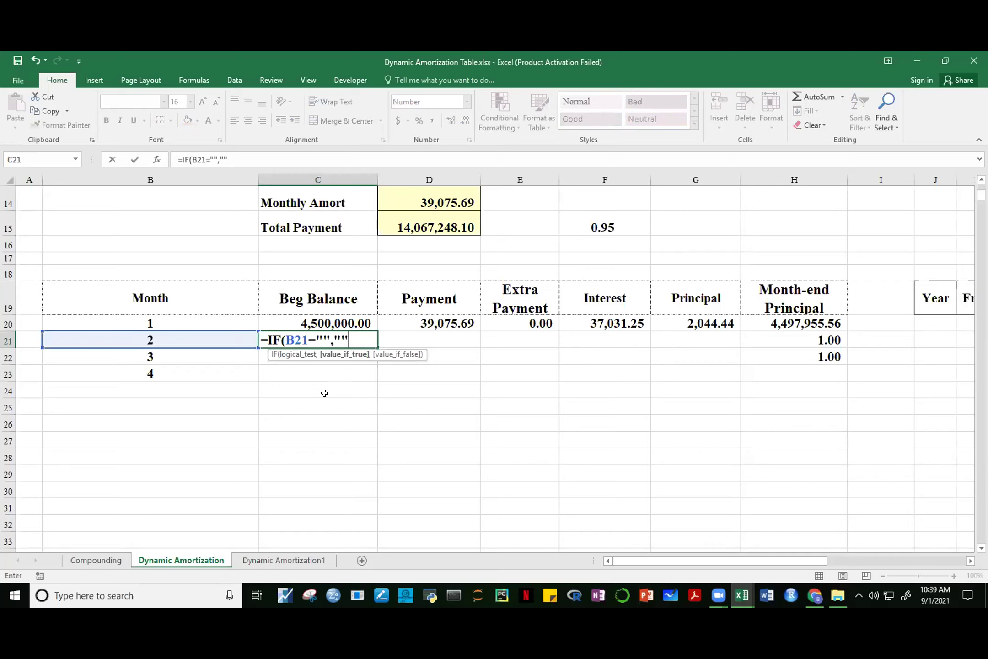
{"action": "type", "text": ","}
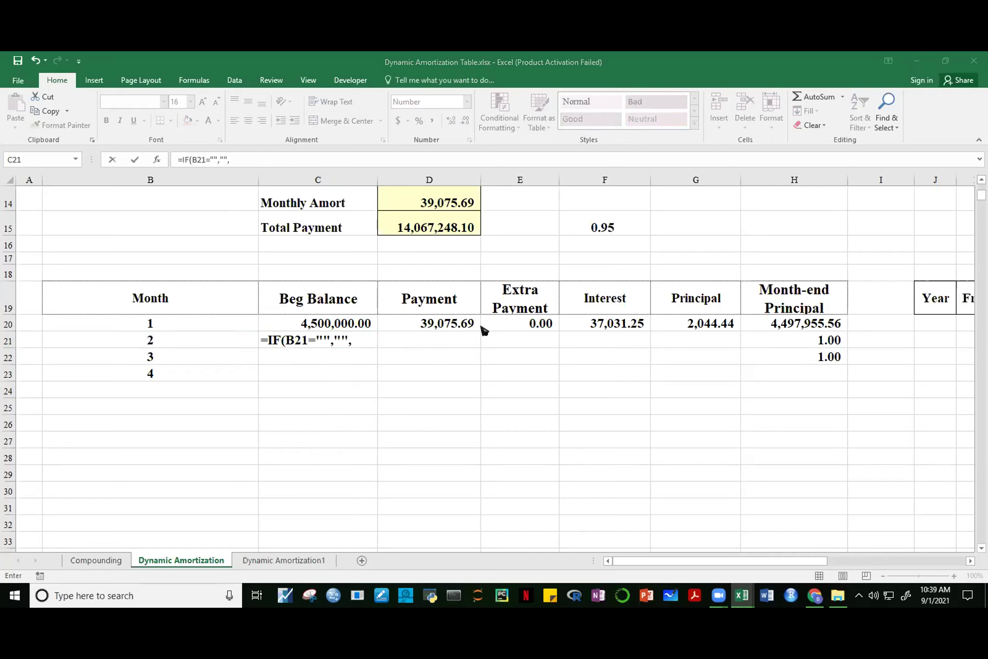
{"action": "left_click", "coordinate": [356, 344]}
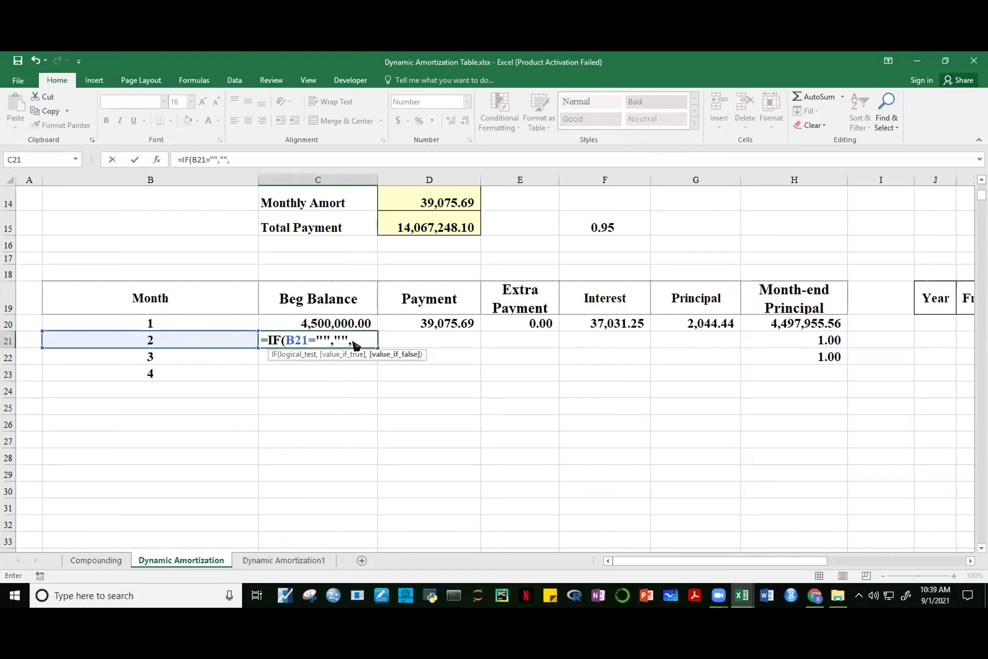
{"action": "left_click", "coordinate": [804, 319]}
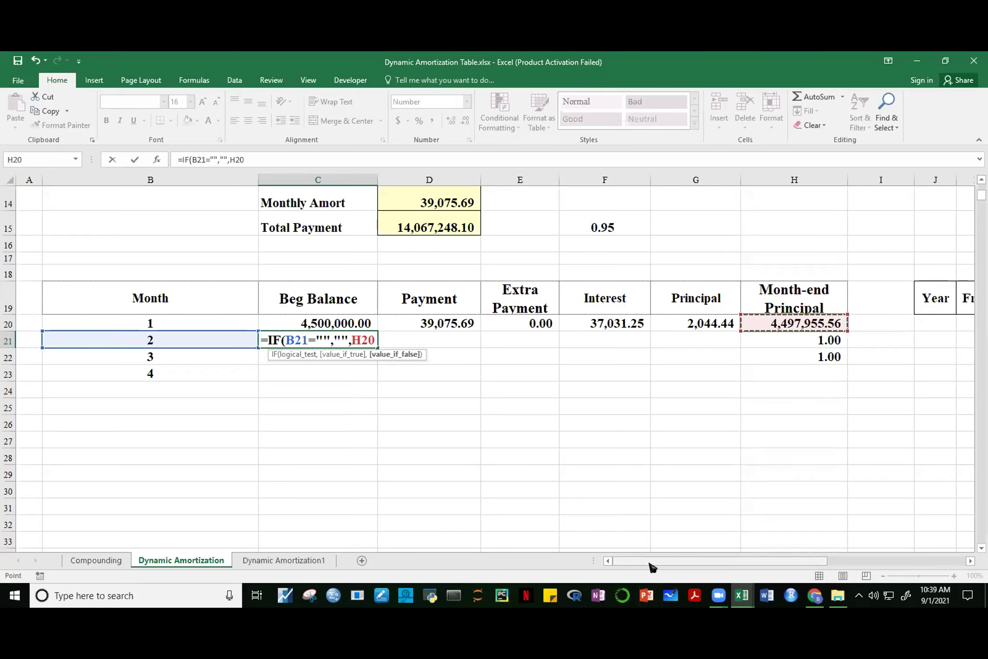
{"action": "type", "text": ")"}
{"action": "key", "text": "ctrl+Return"}
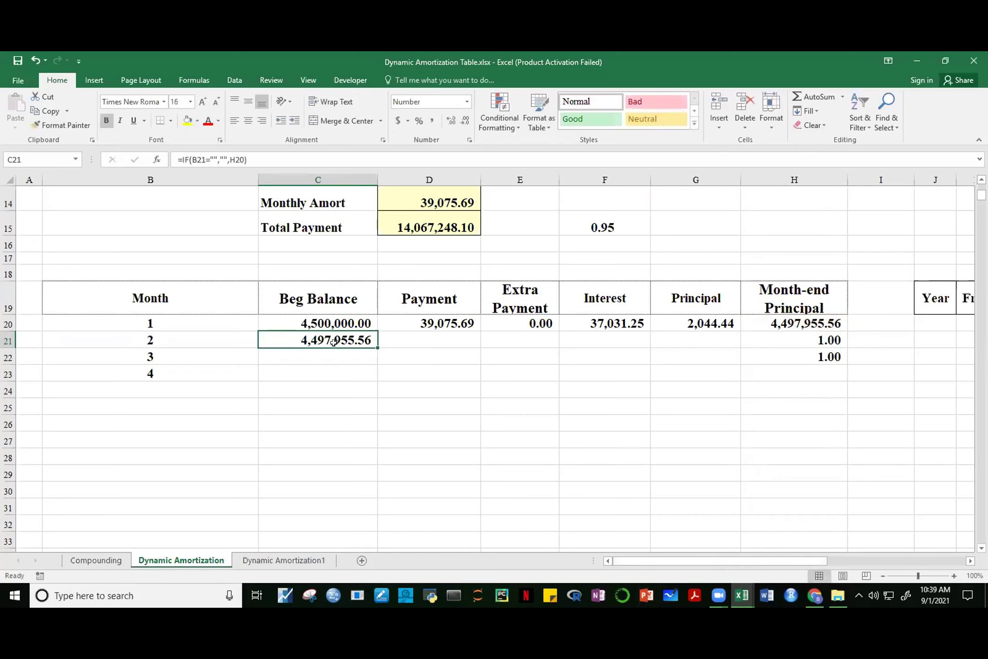
{"action": "left_click", "coordinate": [817, 316]}
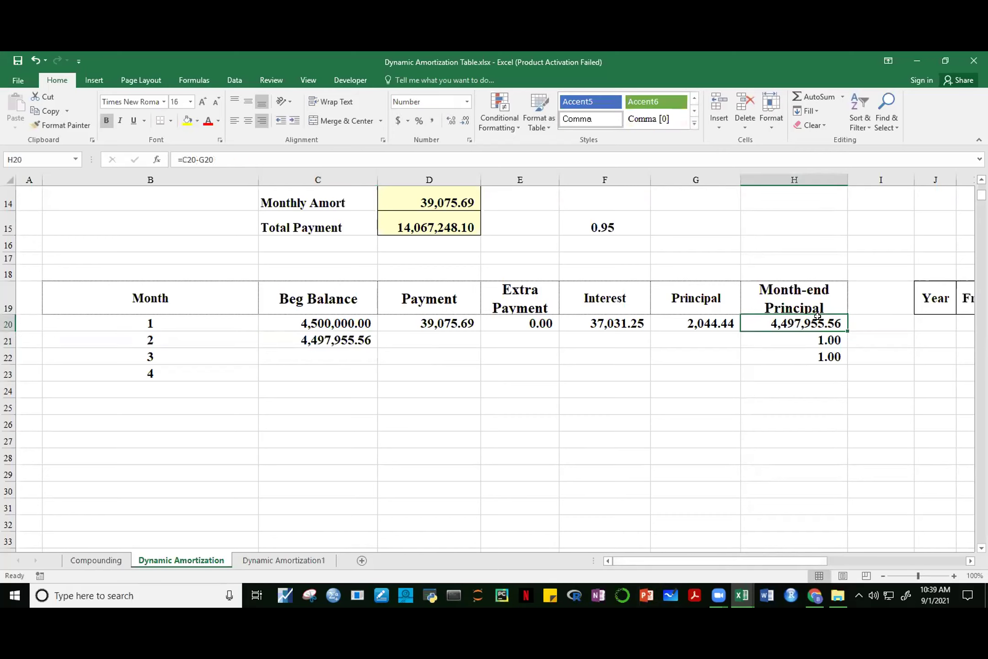
{"action": "left_click", "coordinate": [334, 341]}
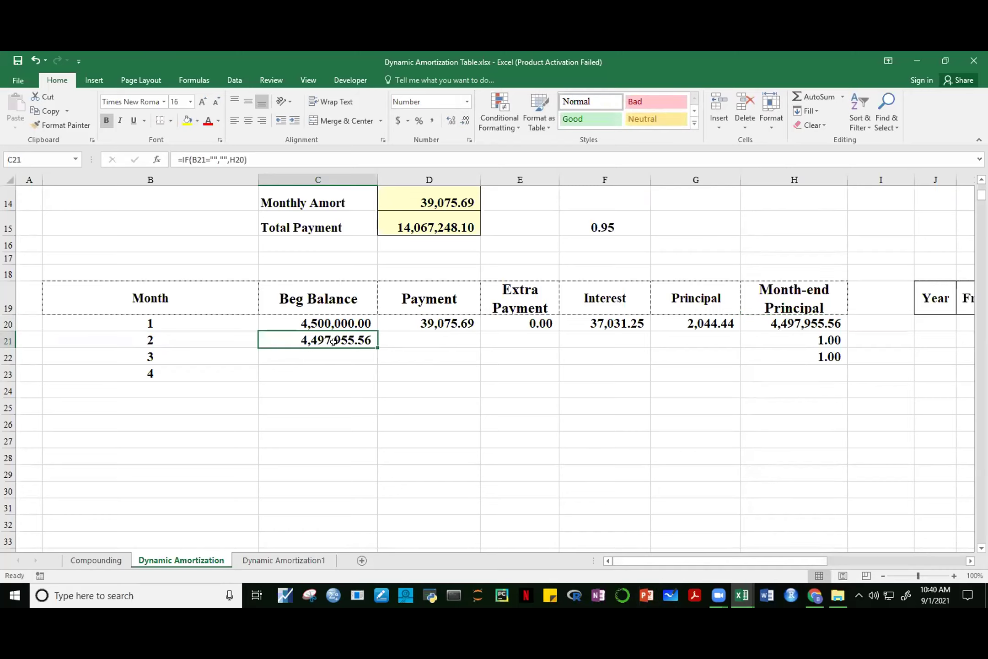
Enter the second month's Payment formula in D21 as =IF(B21="","",D$14), locking the row of the Monthly Amort reference
{"action": "left_click", "coordinate": [431, 338]}
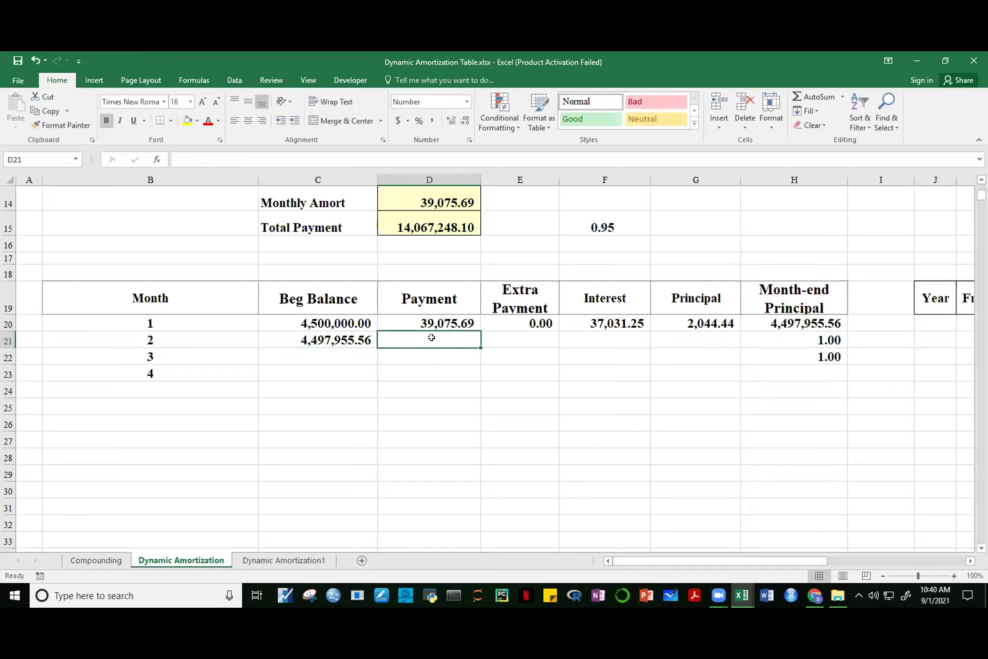
{"action": "type", "text": "=IF("}
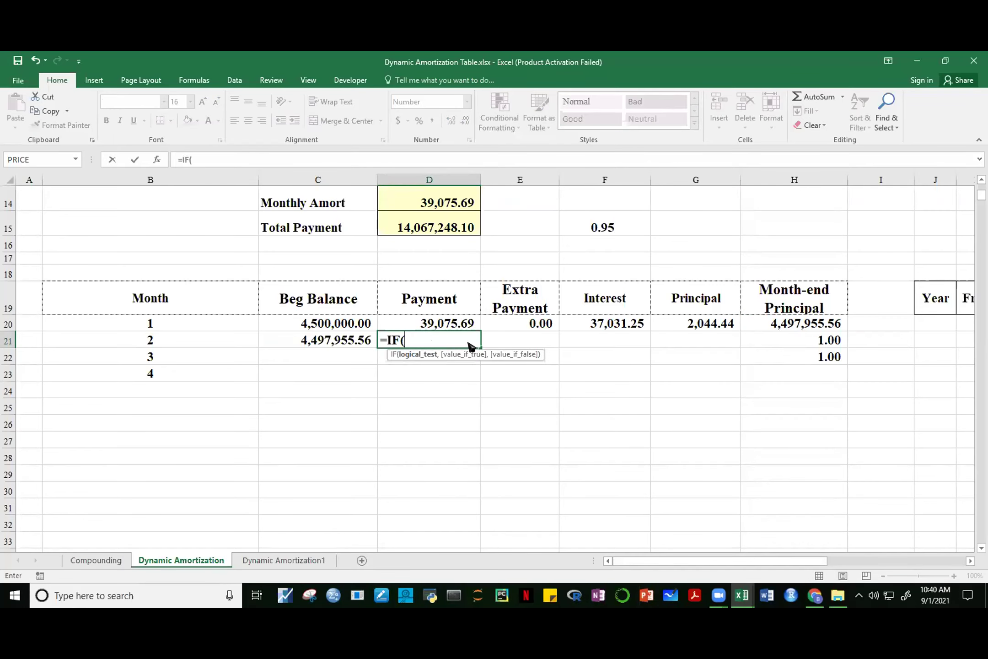
{"action": "left_click", "coordinate": [170, 332]}
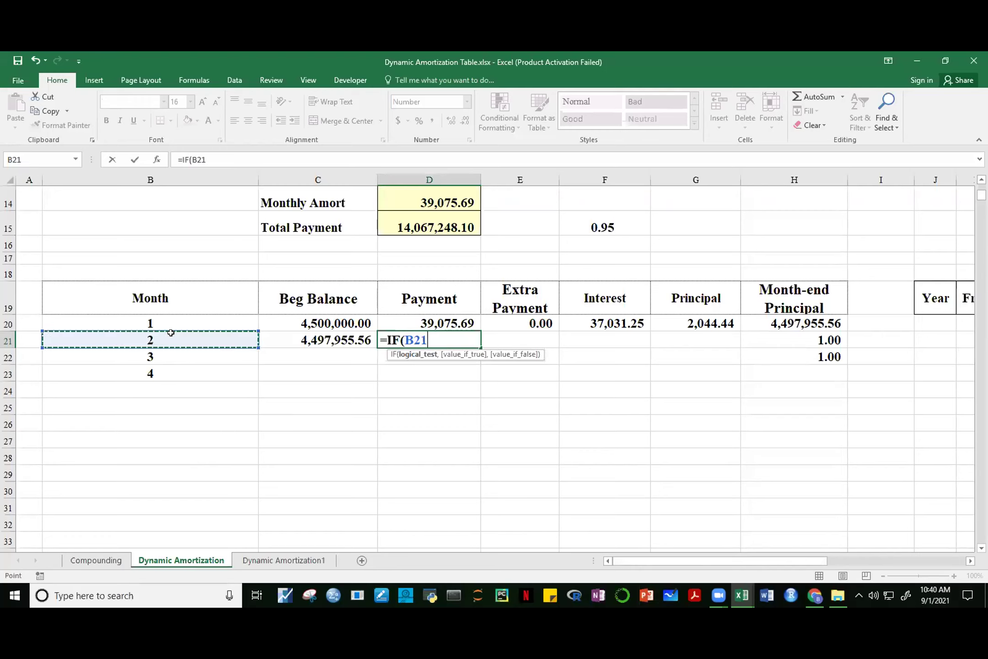
{"action": "type", "text": "=\"\",\"\""}
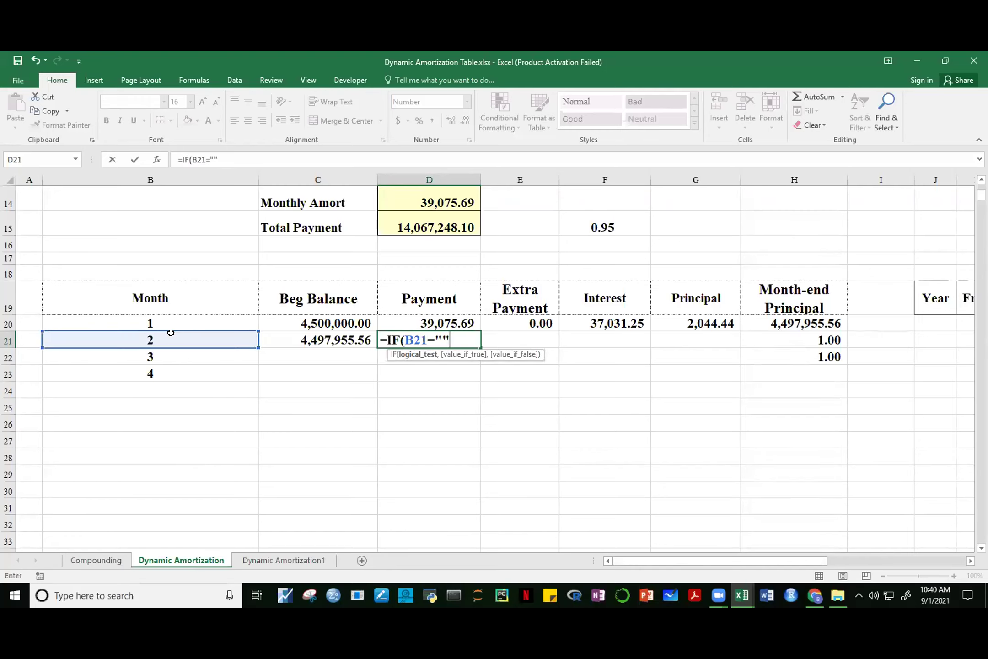
{"action": "type", "text": ","}
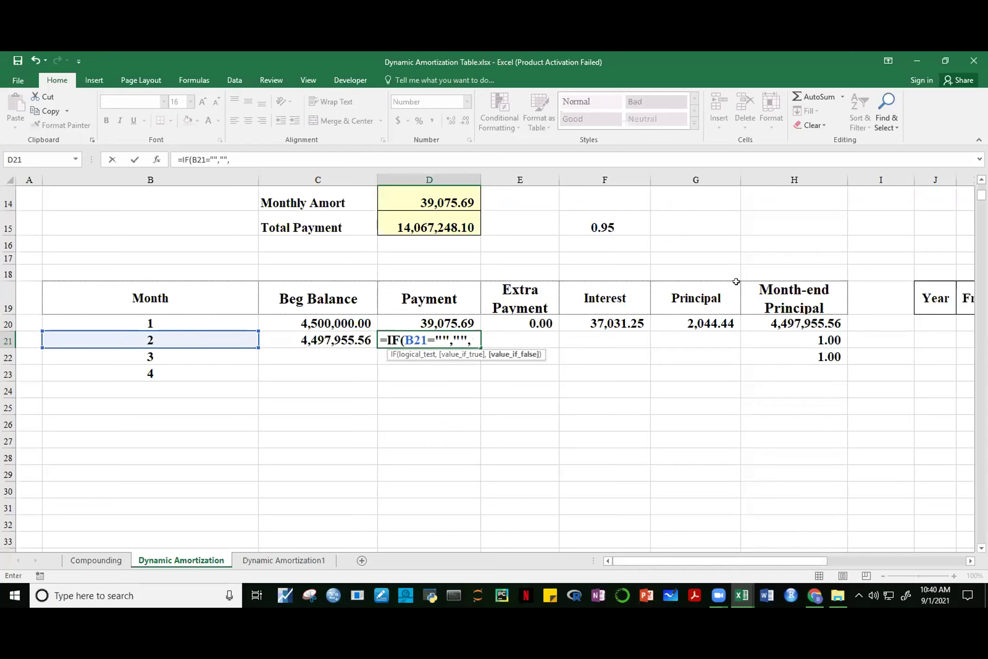
{"action": "left_click", "coordinate": [448, 200]}
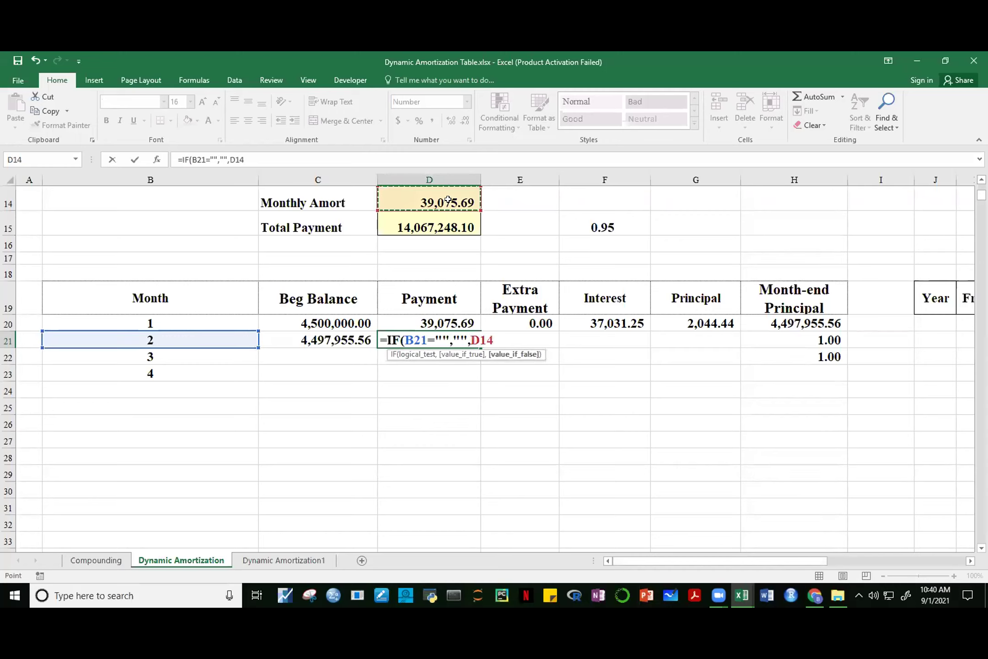
{"action": "key", "text": "F4"}
{"action": "key", "text": "F4"}
{"action": "type", "text": ")"}
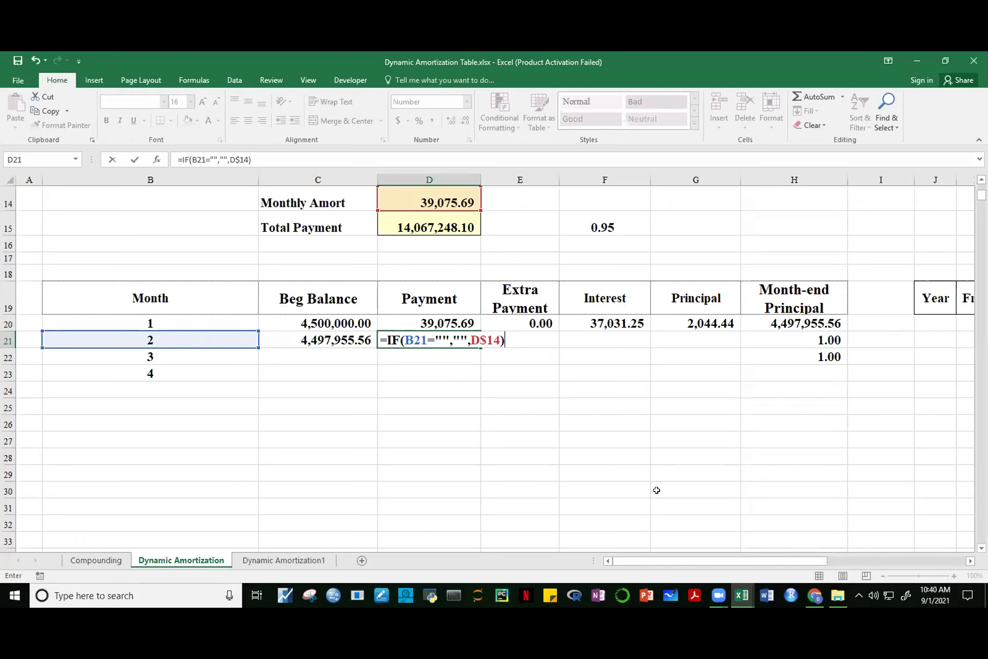
{"action": "key", "text": "ctrl+Return"}
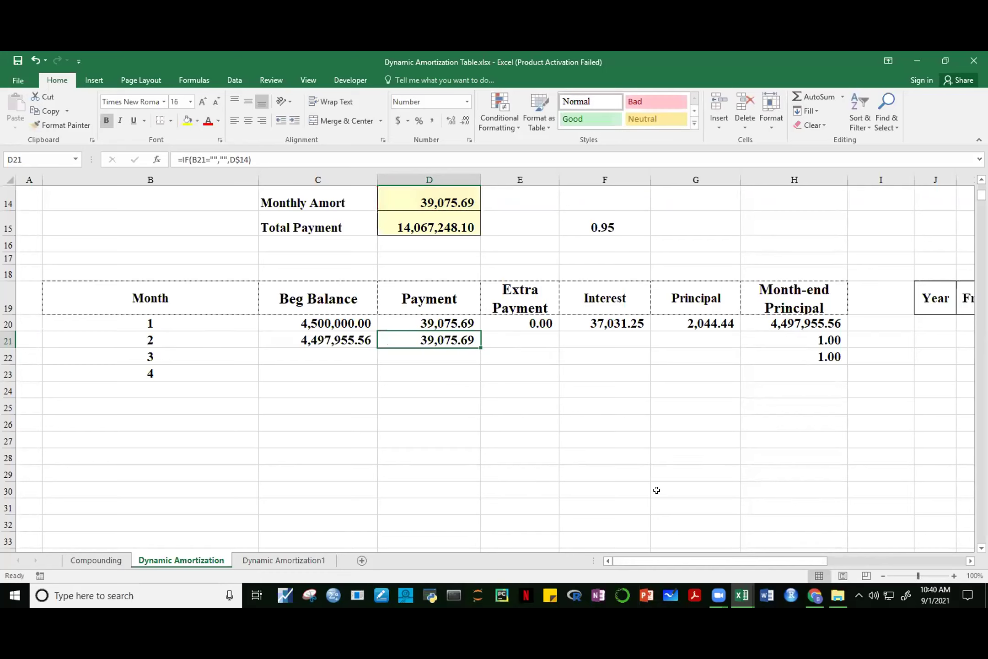
Enter the second month's Extra Payment formula in E21 as =IF(B21="","",H$6), locking the row of the Extra Payment input reference
{"action": "left_click", "coordinate": [508, 337]}
{"action": "type", "text": "=IF("}
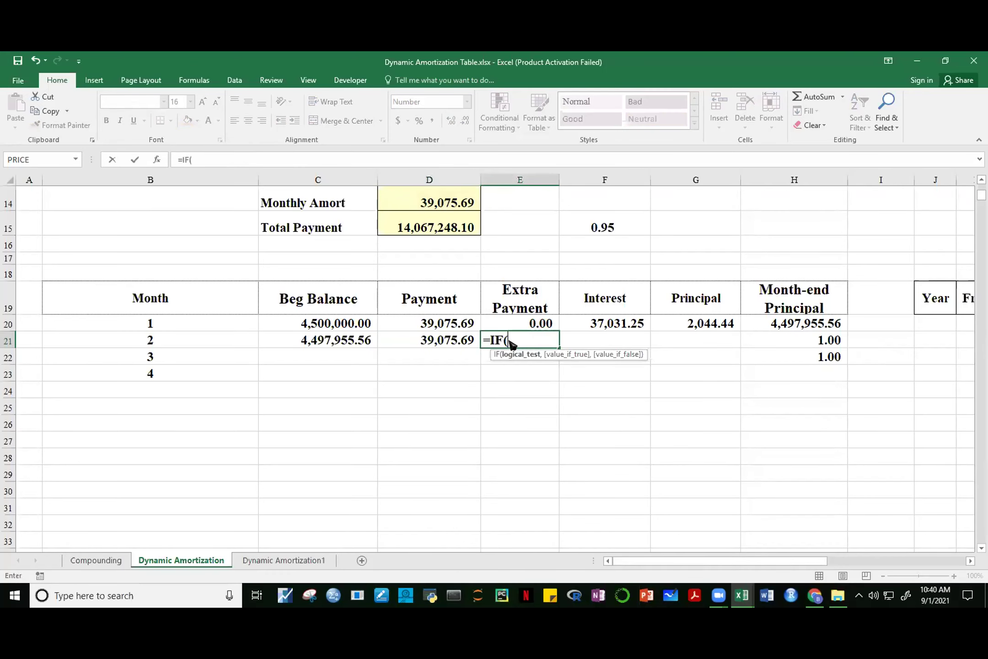
{"action": "left_click", "coordinate": [156, 336]}
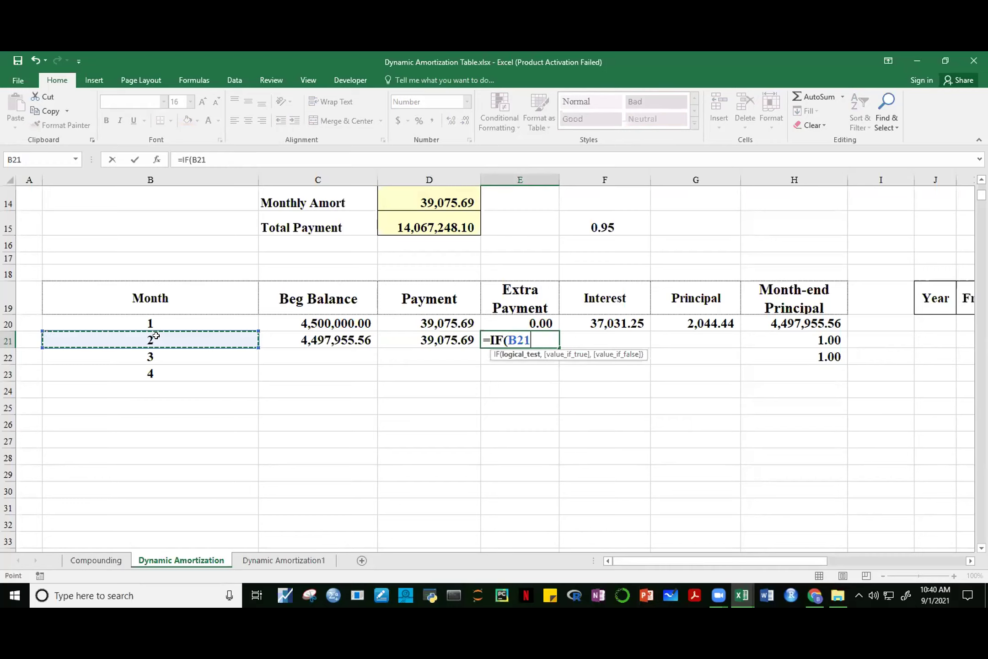
{"action": "type", "text": "=\"\","}
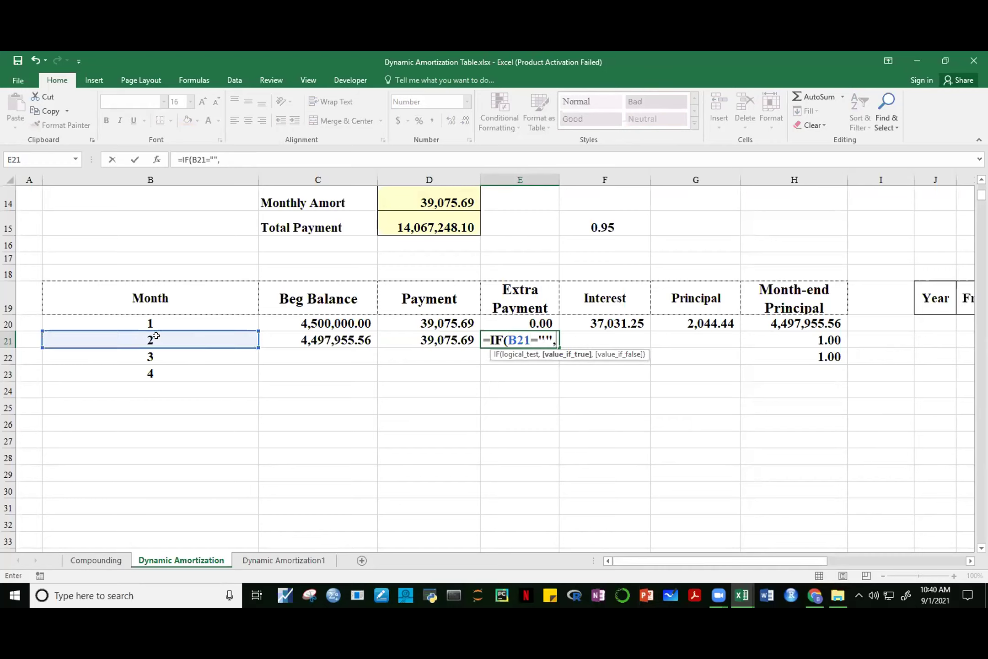
{"action": "type", "text": "\"\","}
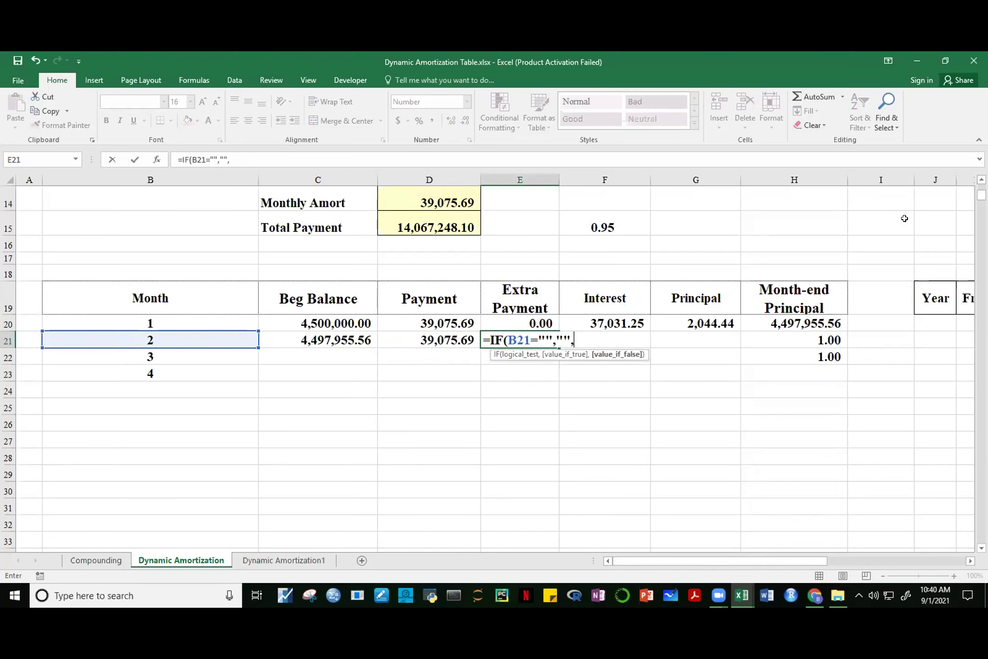
{"action": "left_click", "coordinate": [981, 179]}
{"action": "left_click", "coordinate": [982, 179]}
{"action": "scroll", "coordinate": [815, 227], "scroll_direction": "up", "scroll_amount": 3}
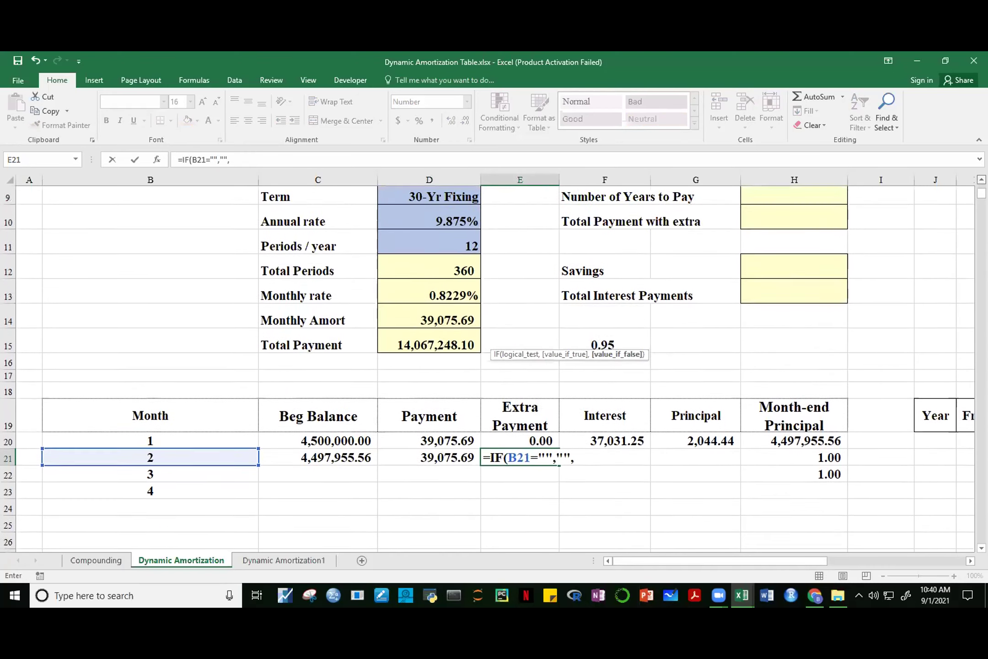
{"action": "left_click", "coordinate": [816, 226]}
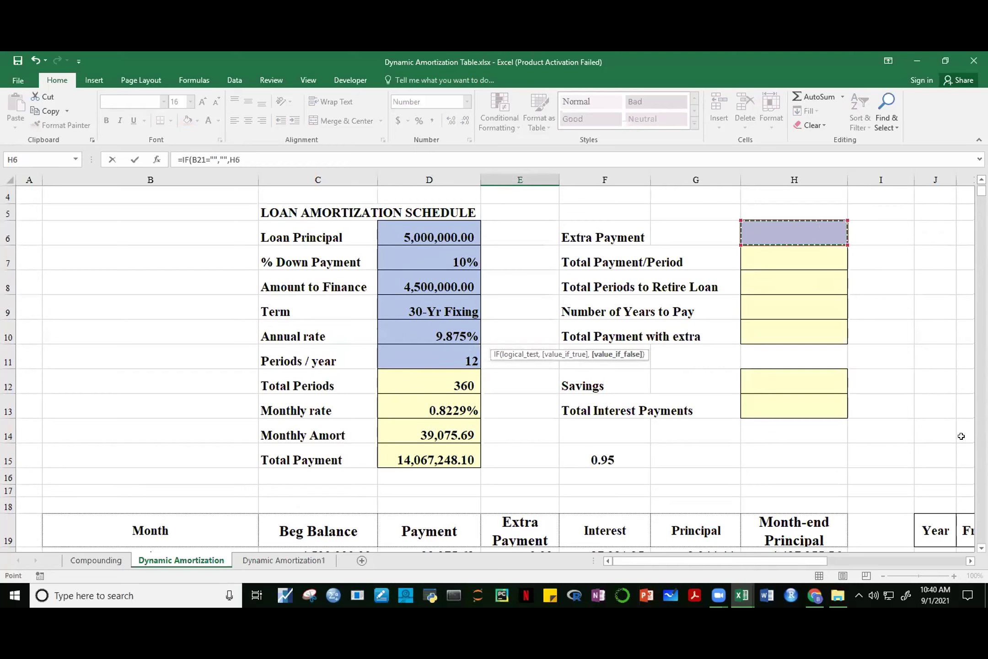
{"action": "scroll", "coordinate": [770, 276], "scroll_direction": "down", "scroll_amount": 1}
{"action": "scroll", "coordinate": [615, 524], "scroll_direction": "down", "scroll_amount": 2}
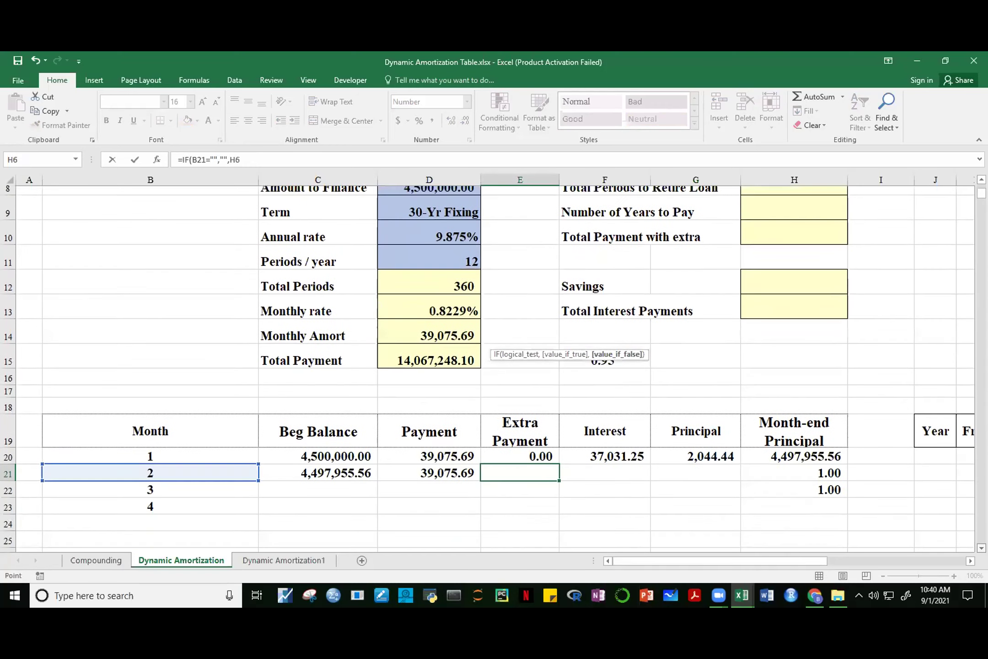
{"action": "key", "text": "F4"}
{"action": "key", "text": "F4"}
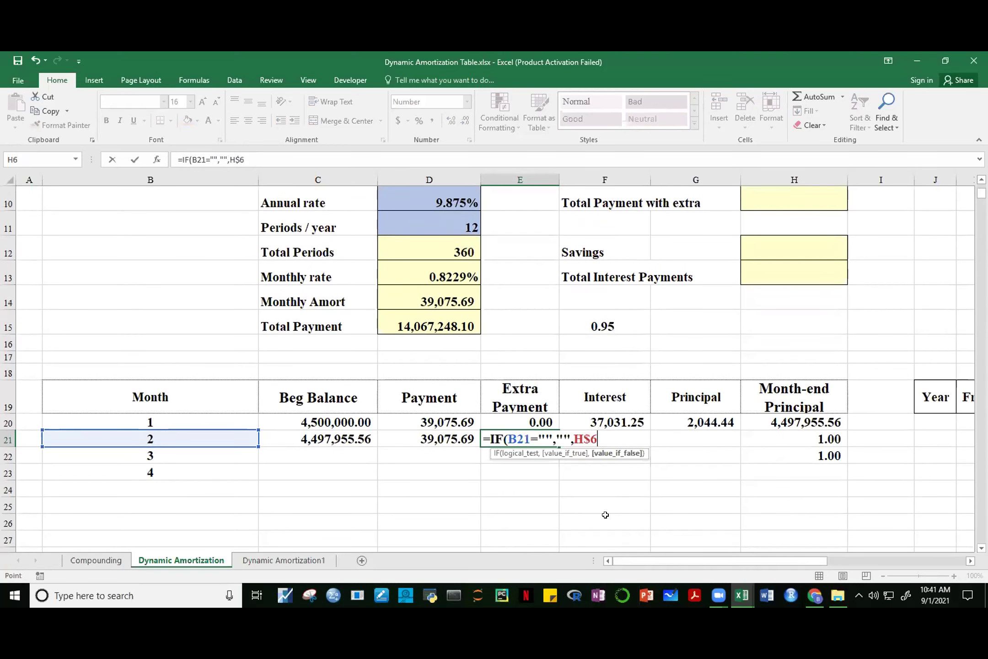
{"action": "type", "text": ")"}
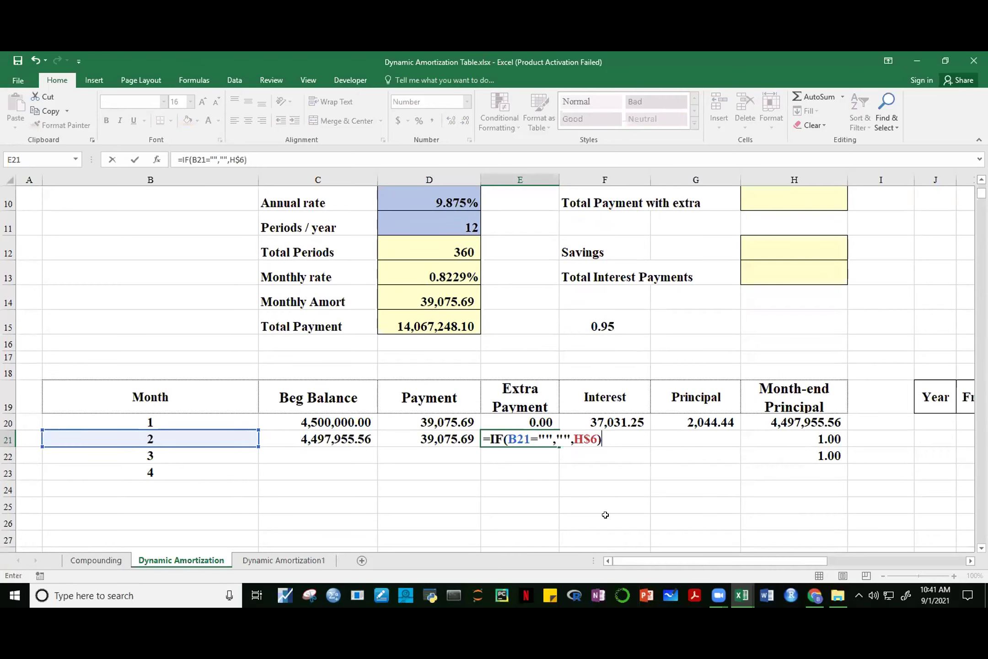
{"action": "scroll", "coordinate": [639, 530], "scroll_direction": "down", "scroll_amount": 1}
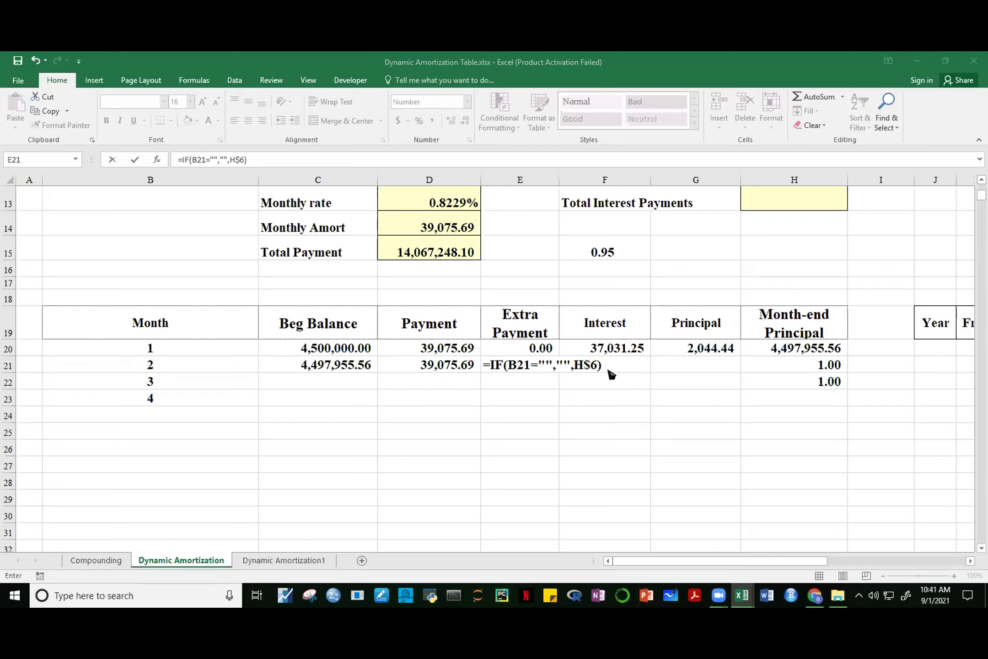
{"action": "key", "text": "ctrl+Return"}
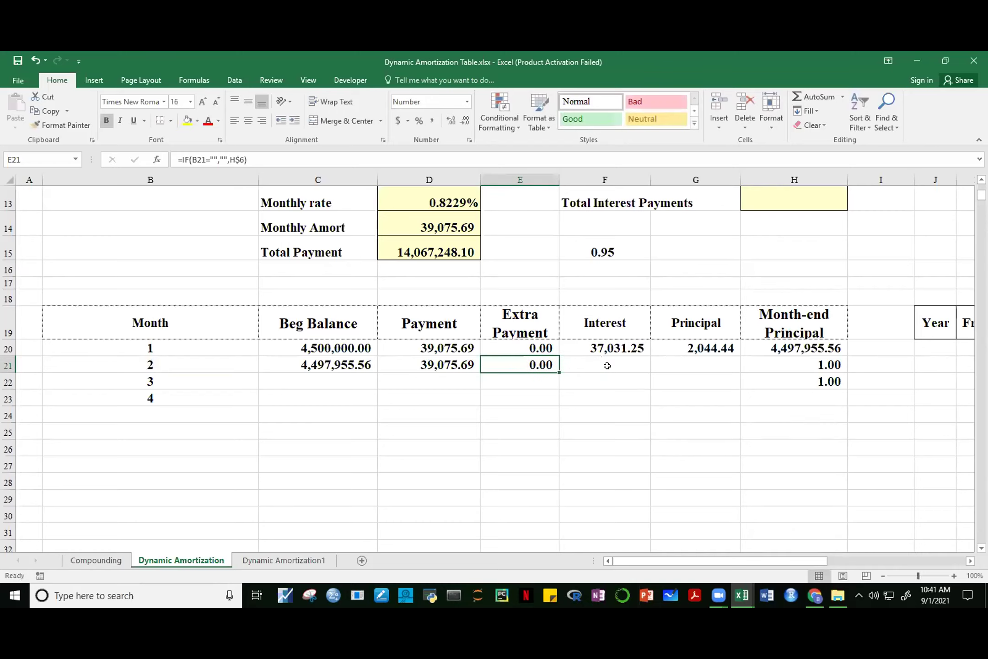
Enter the second month's Interest formula in F21 as =IF(B21="","",C21*D$13), locking the row of the Monthly rate reference
{"action": "left_click", "coordinate": [607, 366]}
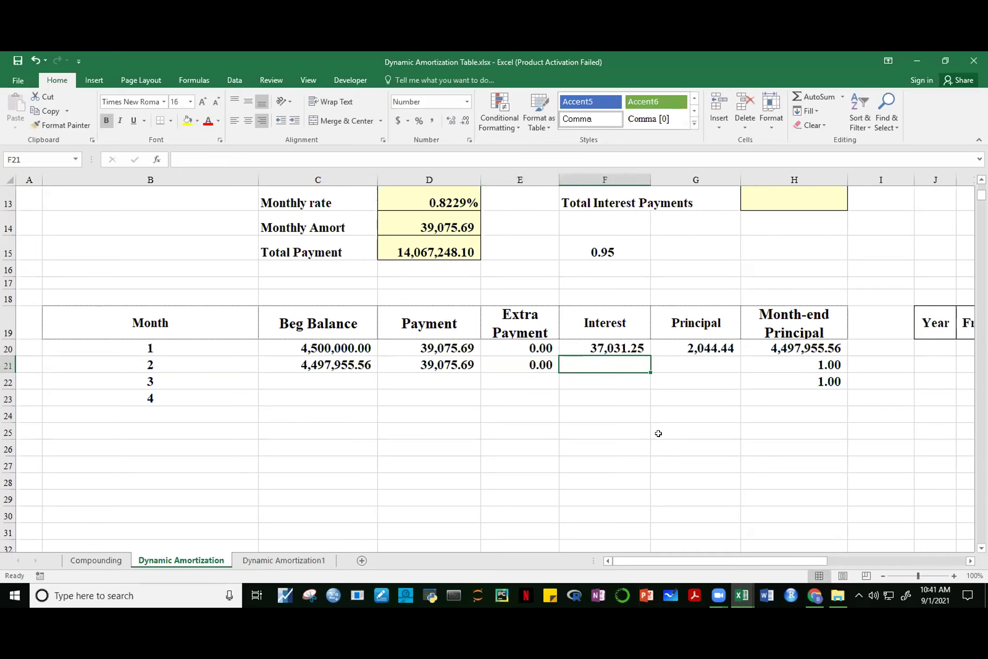
{"action": "type", "text": "=IF("}
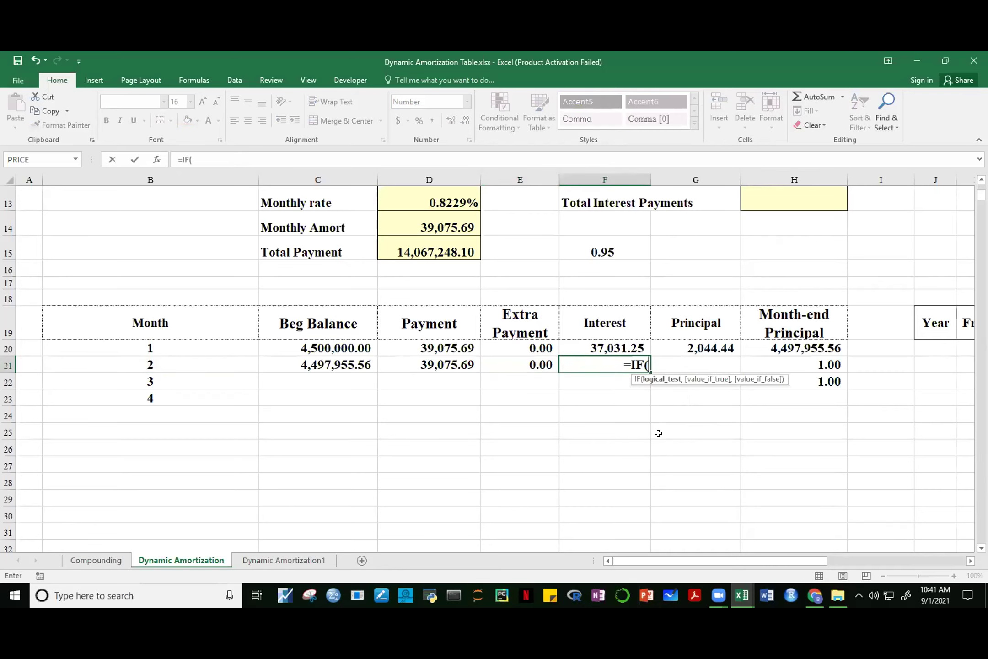
{"action": "left_click", "coordinate": [167, 361]}
{"action": "type", "text": "=\"\""}
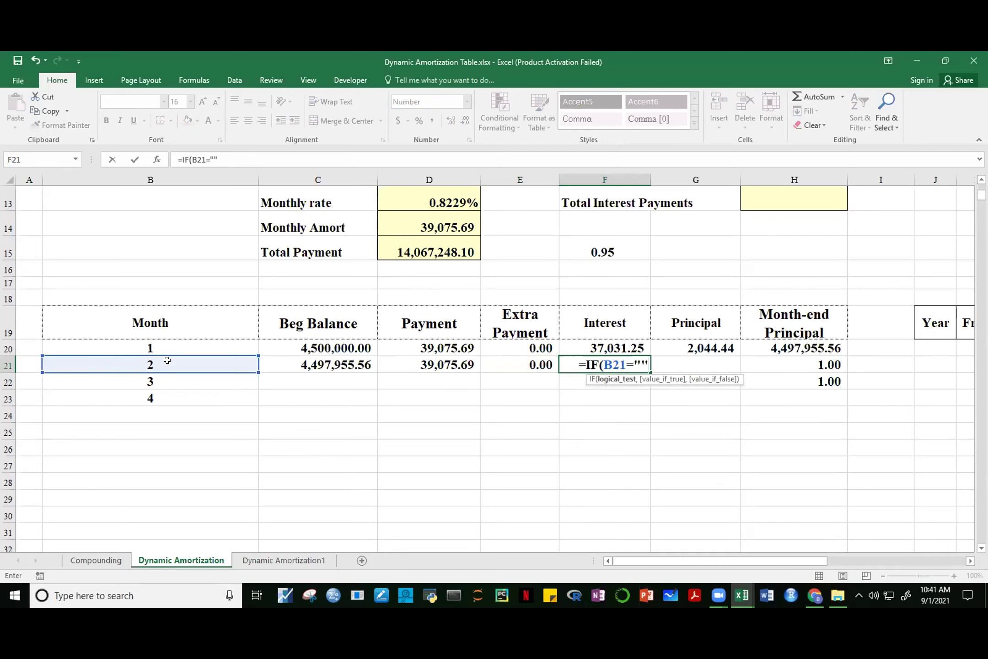
{"action": "type", "text": ",\"\""}
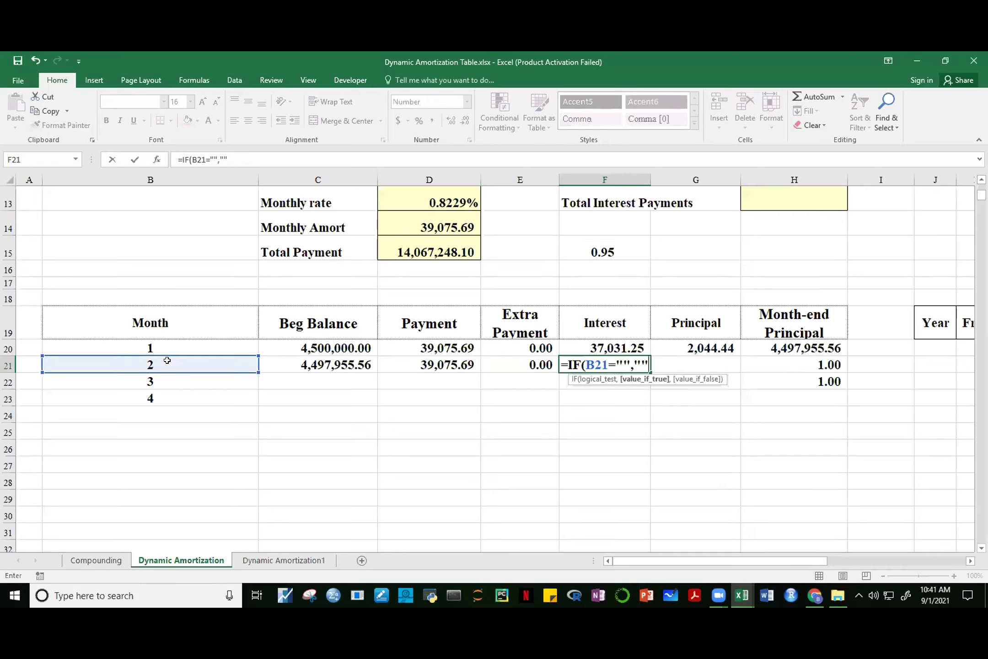
{"action": "type", "text": ","}
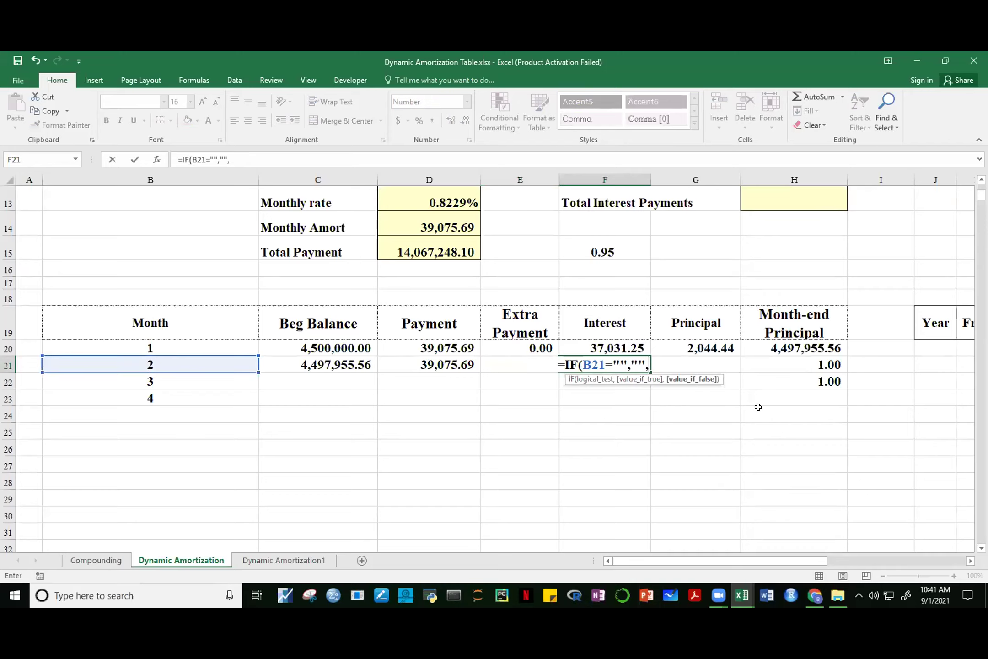
{"action": "left_click", "coordinate": [349, 360]}
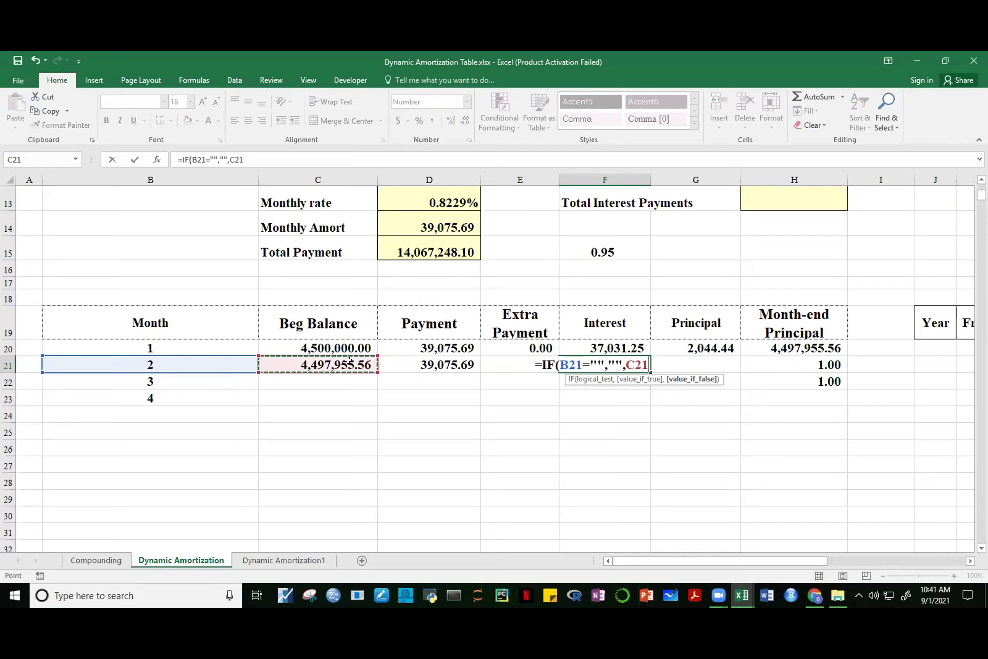
{"action": "type", "text": "*"}
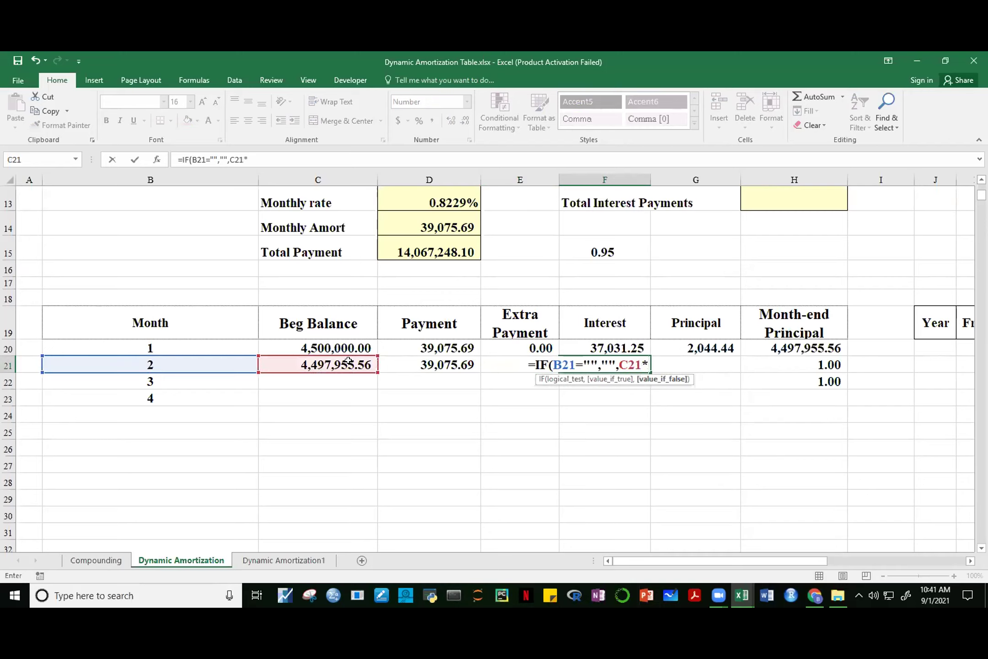
{"action": "left_click", "coordinate": [434, 204]}
{"action": "key", "text": "F4"}
{"action": "key", "text": "F4"}
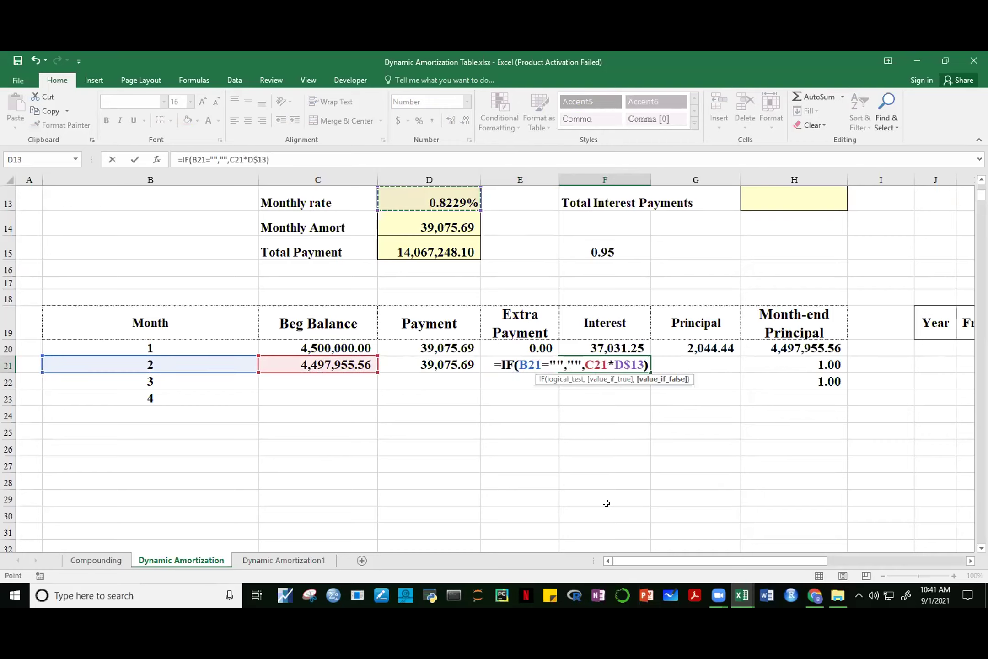
{"action": "type", "text": ")"}
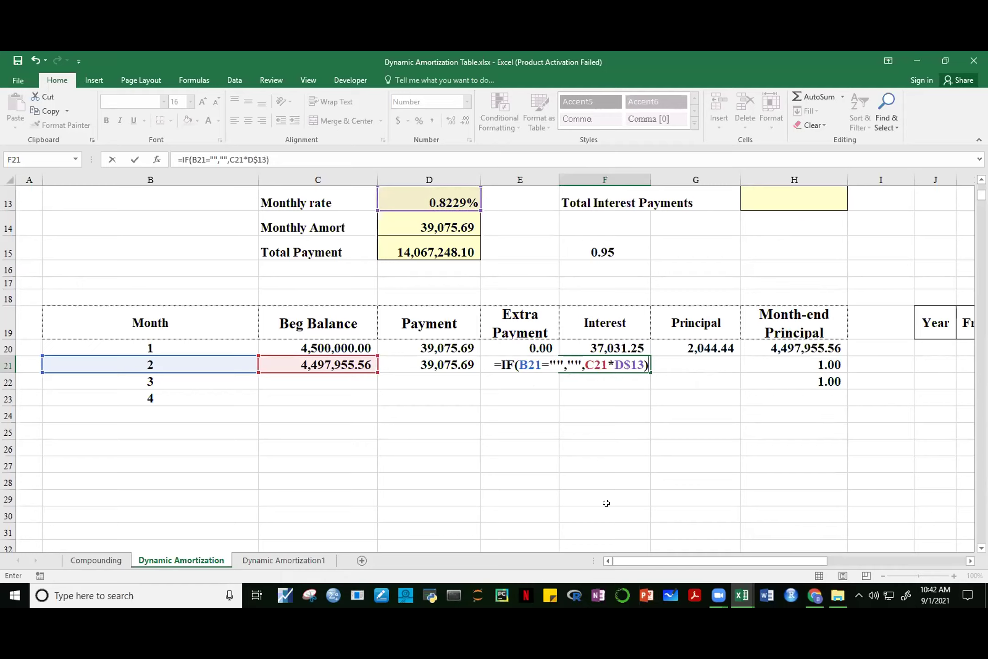
{"action": "key", "text": "ctrl+Return"}
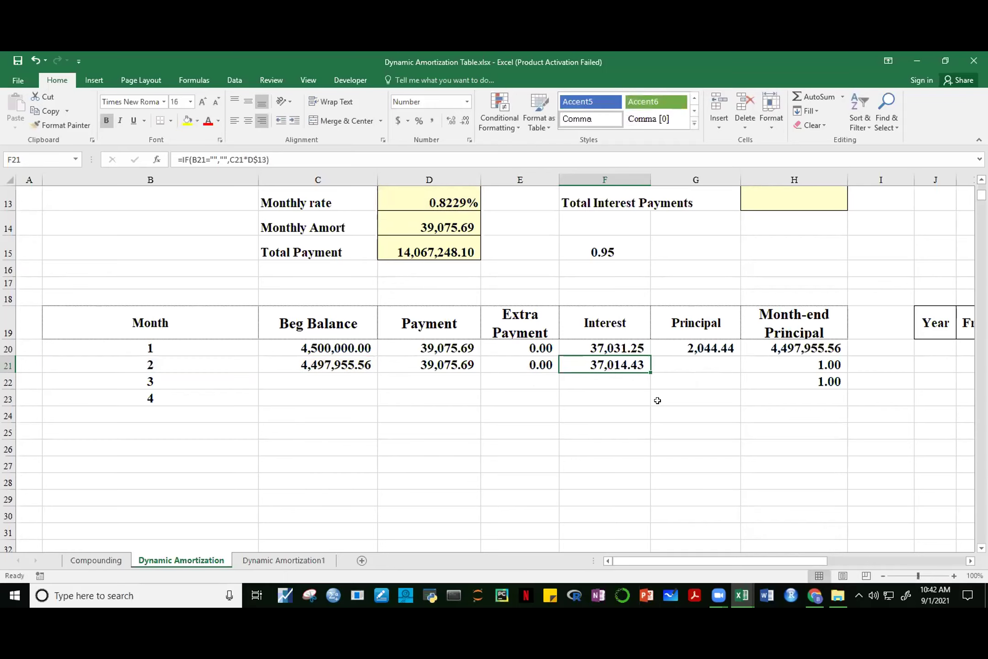
Enter the second month's Principal formula in G21 as =IF(B21="","",SUM(D21:E21)-F21)
{"action": "left_click", "coordinate": [695, 363]}
{"action": "type", "text": "=IF("}
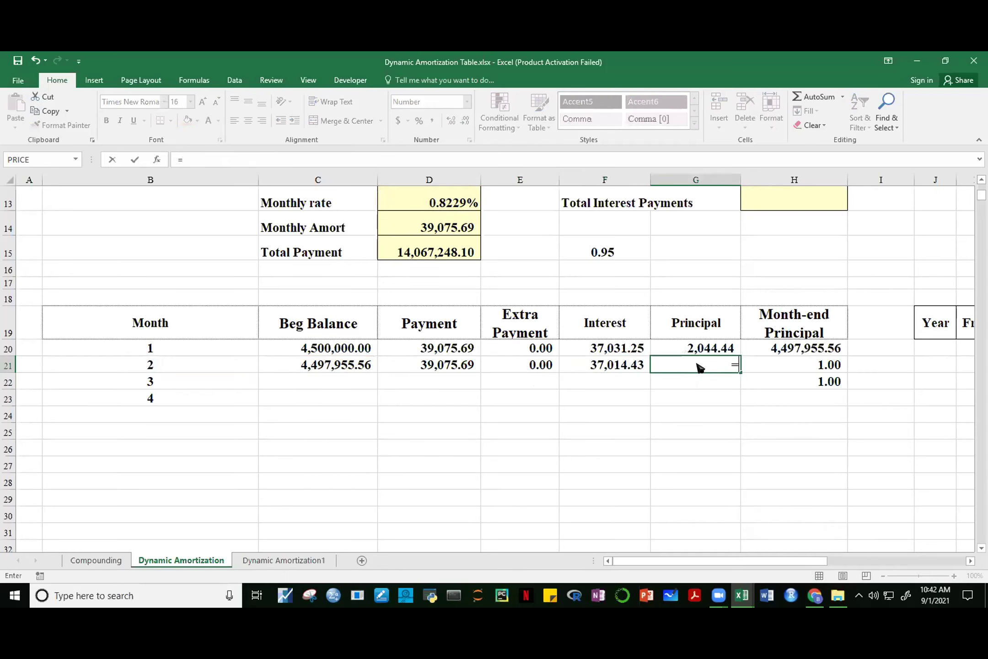
{"action": "left_click", "coordinate": [154, 359]}
{"action": "type", "text": "="}
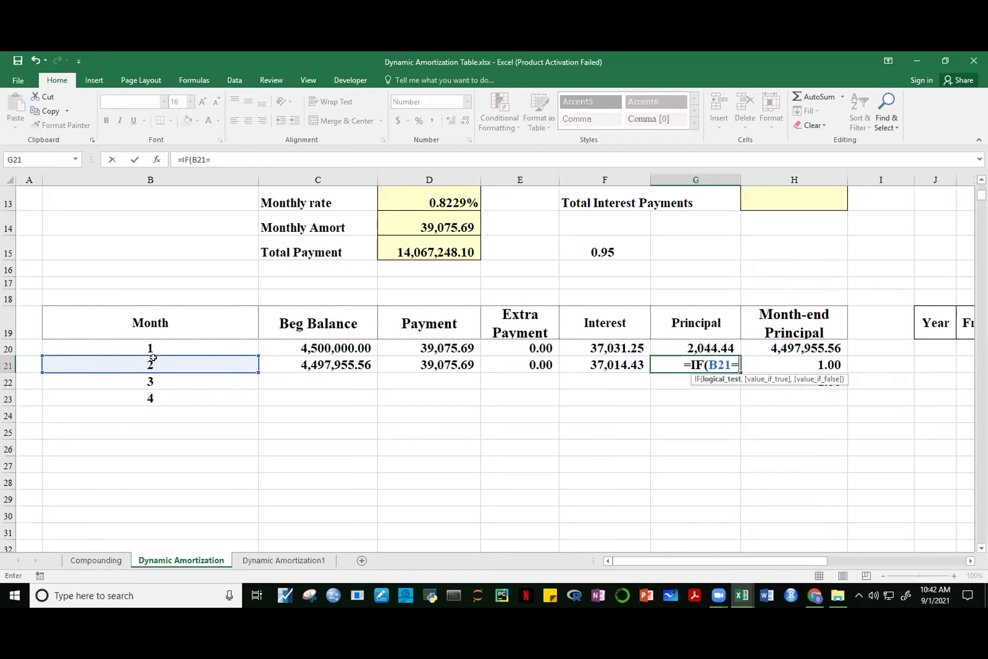
{"action": "type", "text": "\"\",\"\""}
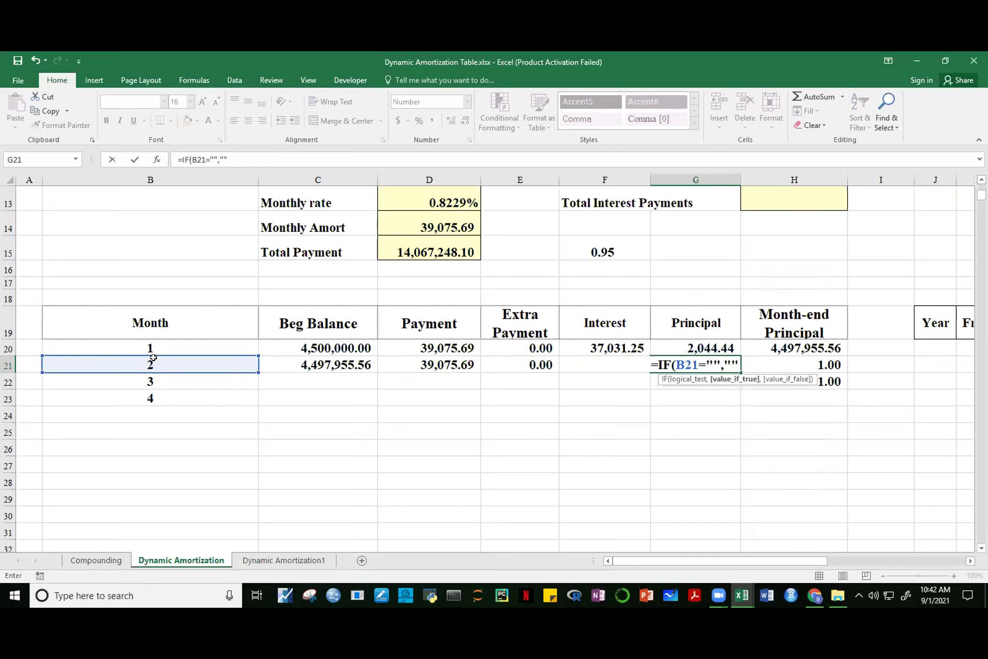
{"action": "type", "text": ","}
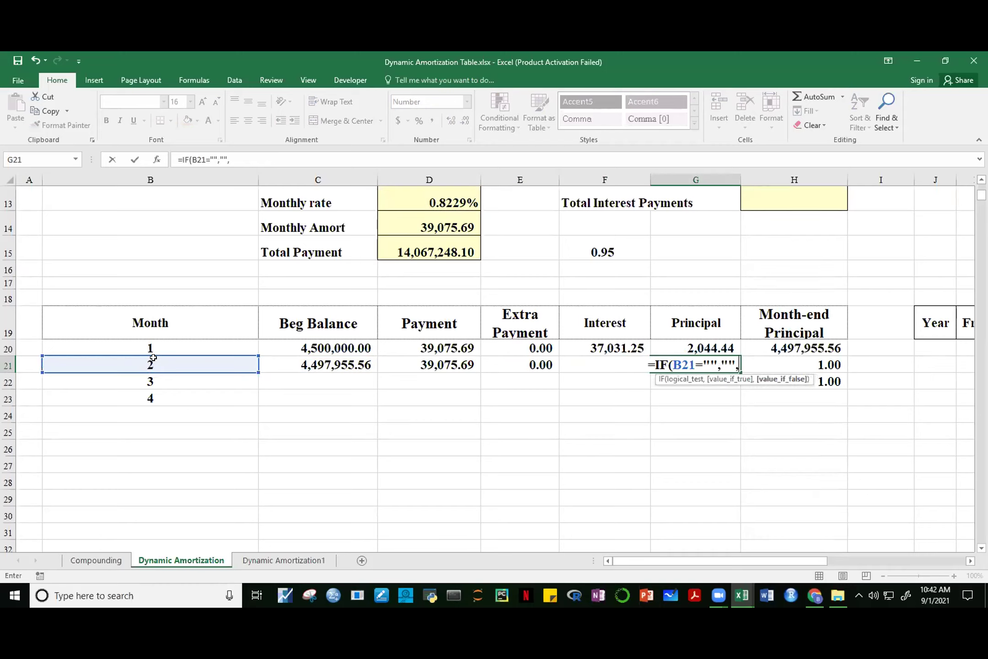
{"action": "type", "text": "SUM("}
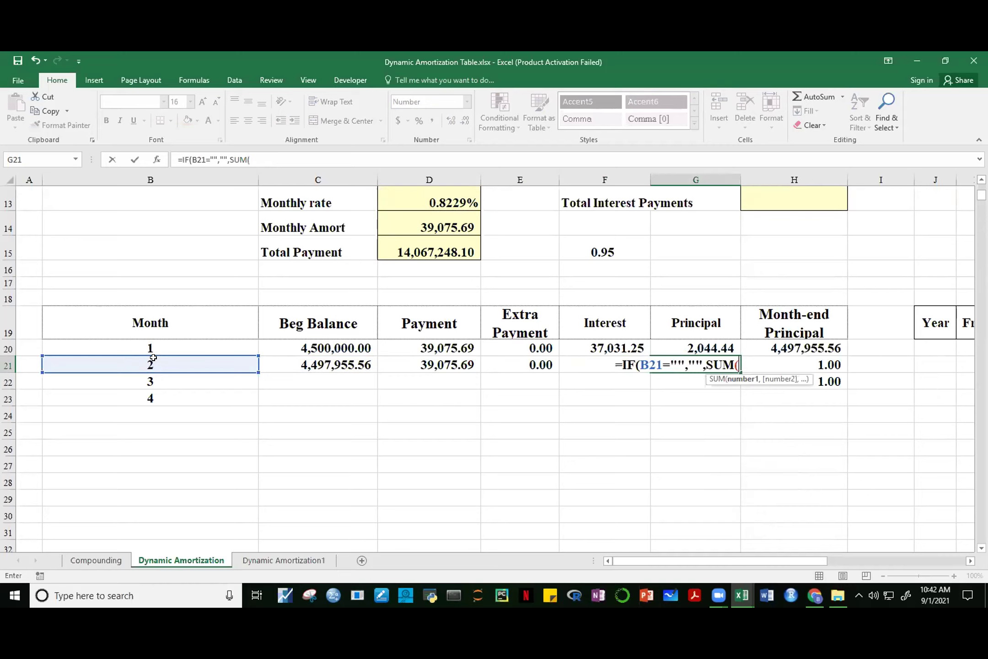
{"action": "left_click_drag", "start_coordinate": [469, 362], "coordinate": [501, 362]}
{"action": "type", "text": ")-"}
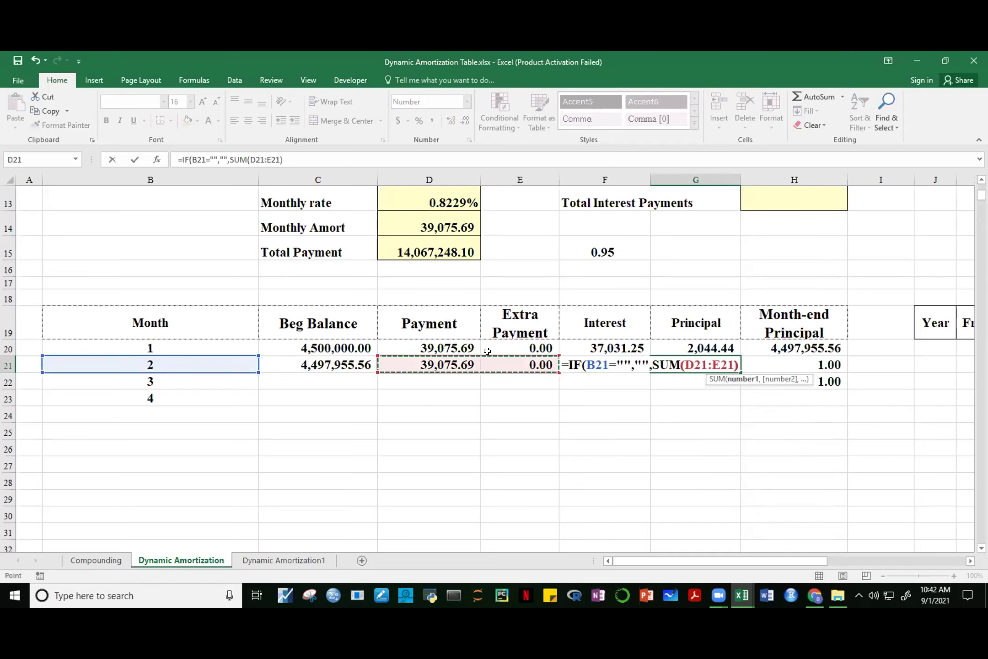
{"action": "left_click", "coordinate": [548, 383]}
{"action": "key", "text": "Right"}
{"action": "key", "text": "Up"}
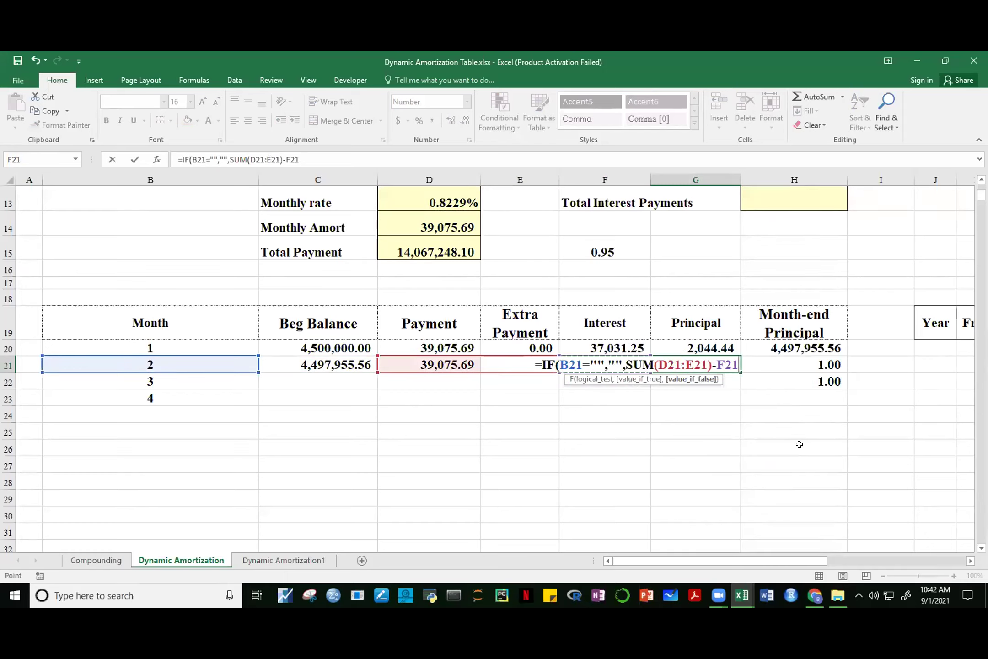
{"action": "type", "text": ")"}
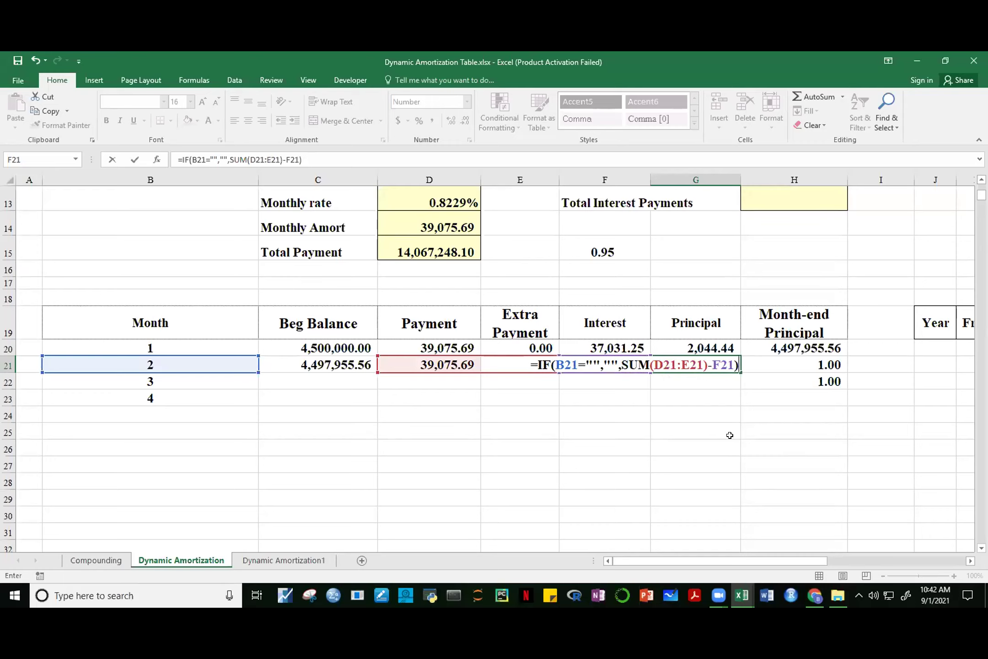
{"action": "key", "text": "ctrl+Return"}
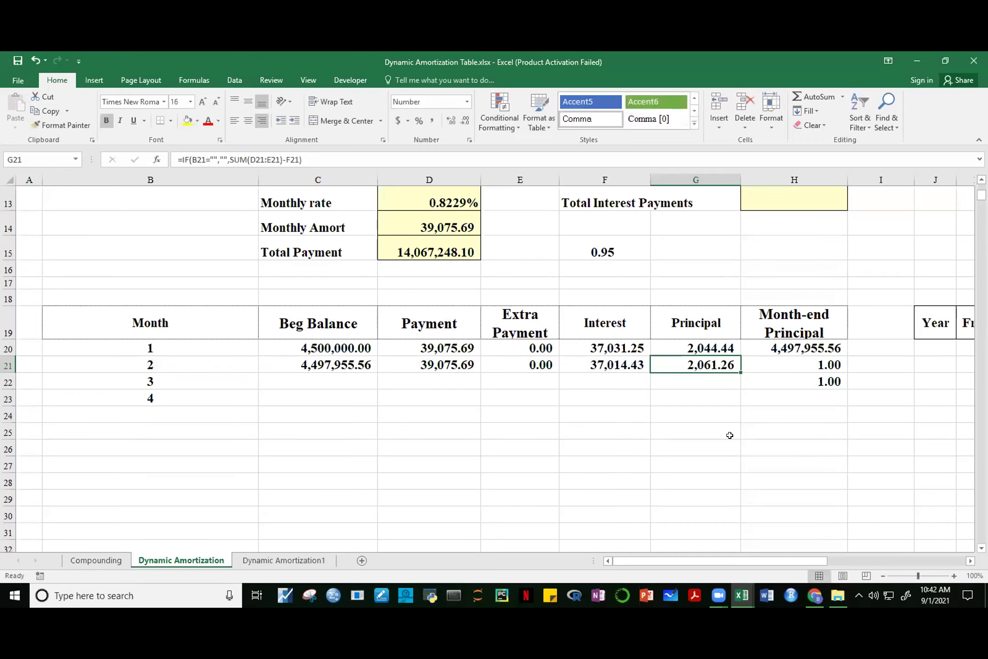
Replace the trial Month-end Principal in H21 with the start of a blank-month check, =IF(B21="",""
{"action": "left_click", "coordinate": [809, 364]}
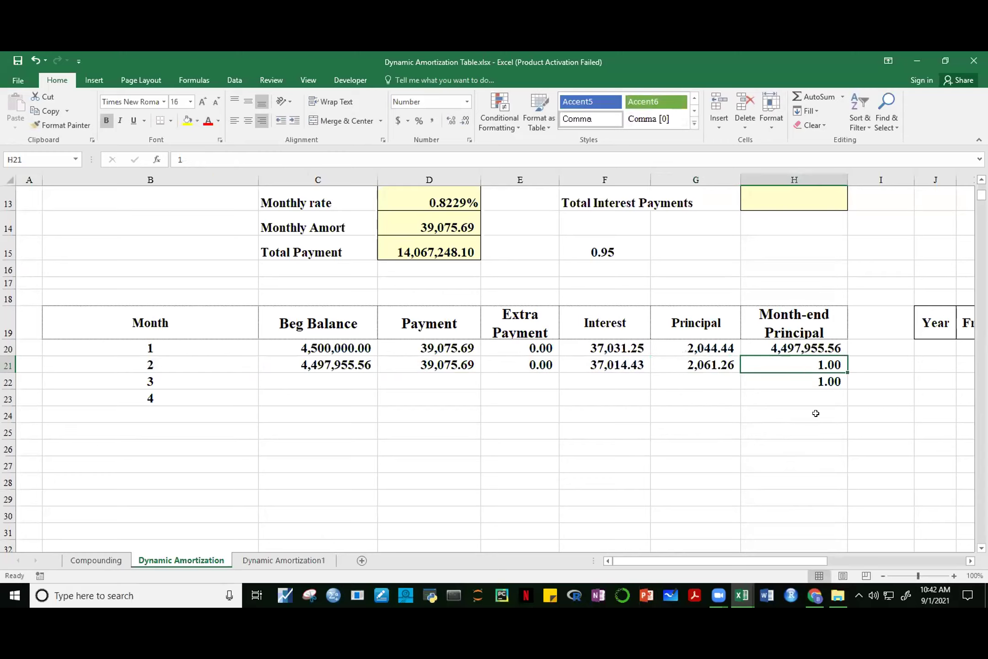
{"action": "type", "text": "=IF("}
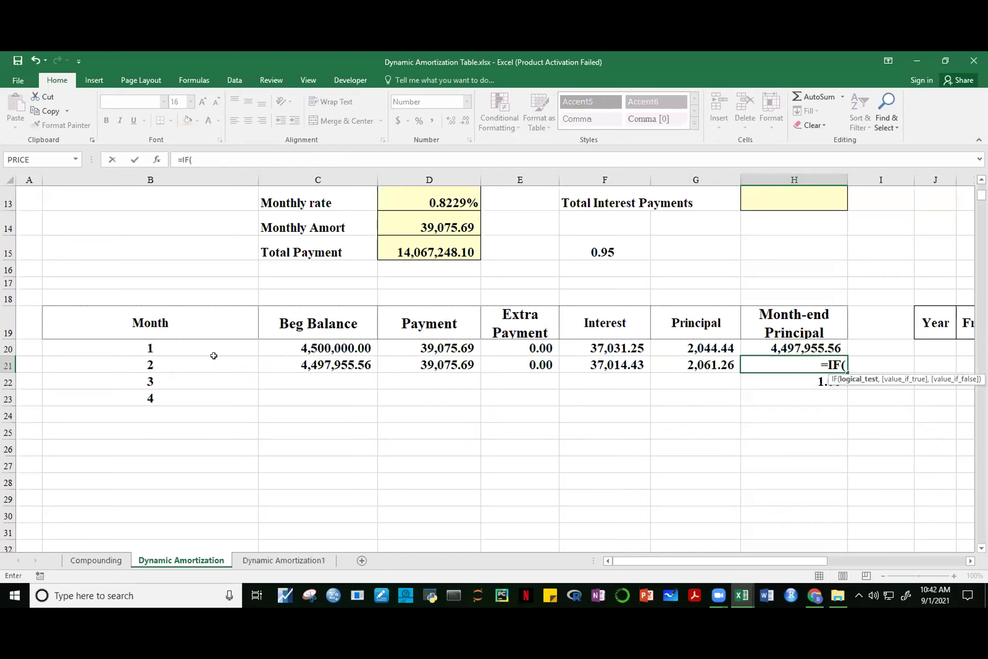
{"action": "left_click", "coordinate": [214, 356]}
{"action": "type", "text": "="}
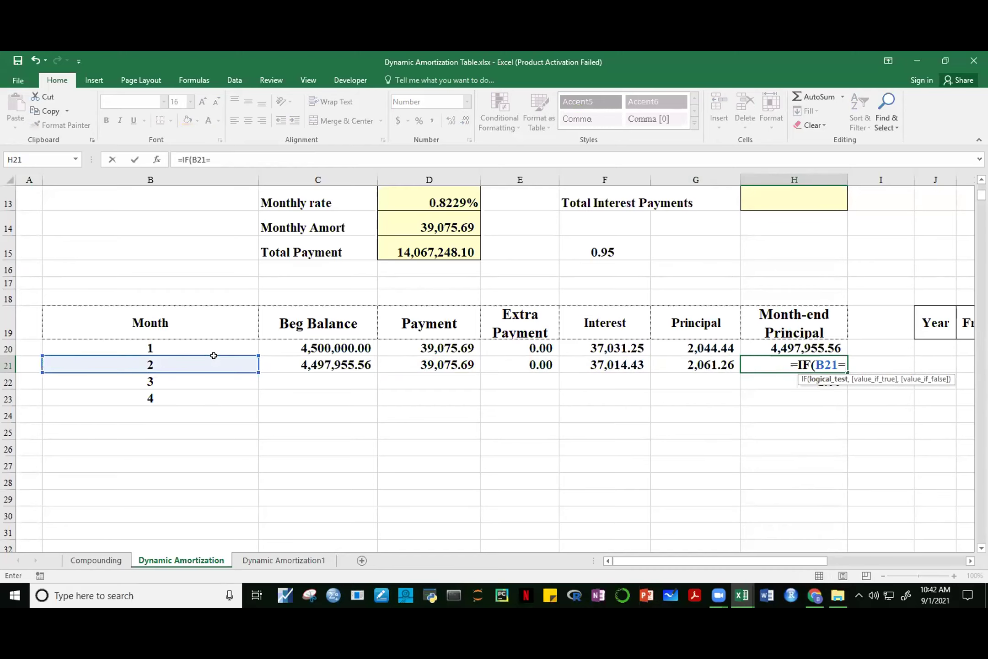
{"action": "type", "text": "\"\""}
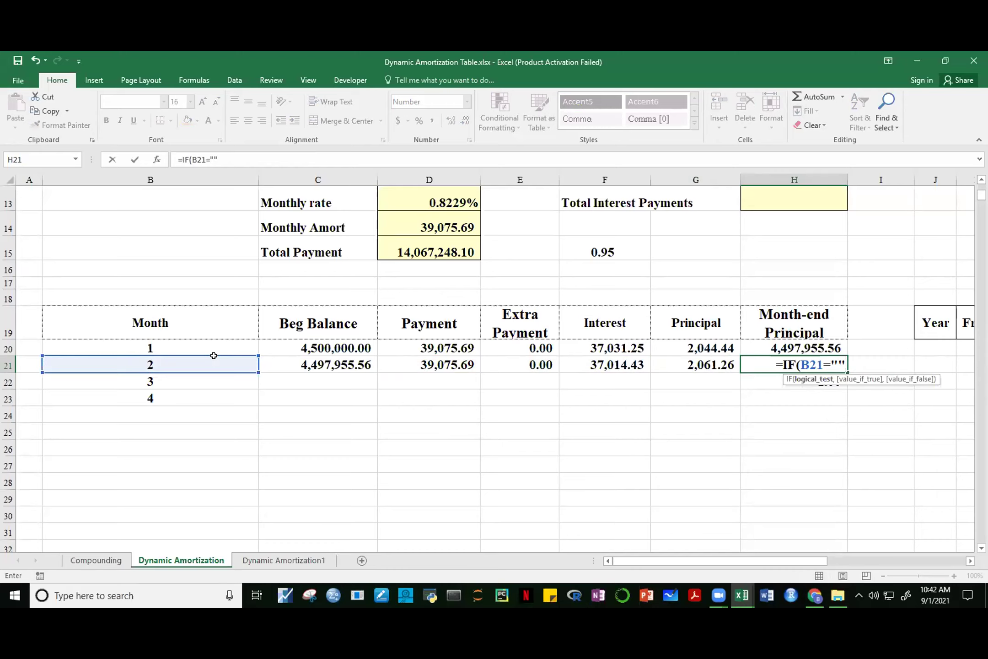
{"action": "type", "text": ","}
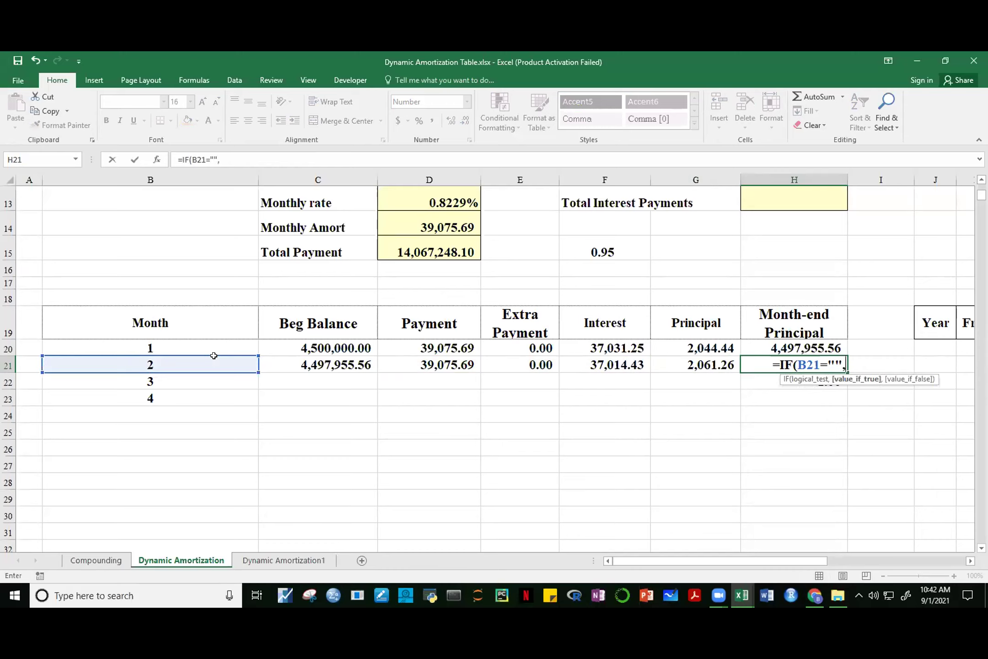
{"action": "type", "text": "\"\""}
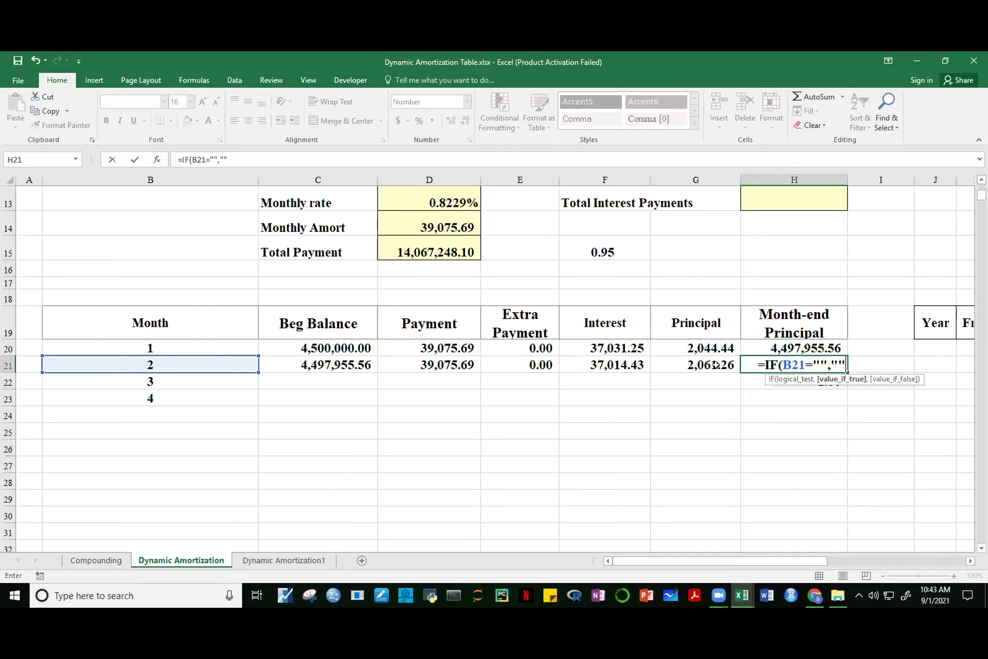
Add a nested IF to the H21 formula that tests whether C21-G21>=0
{"action": "type", "text": ",IF("}
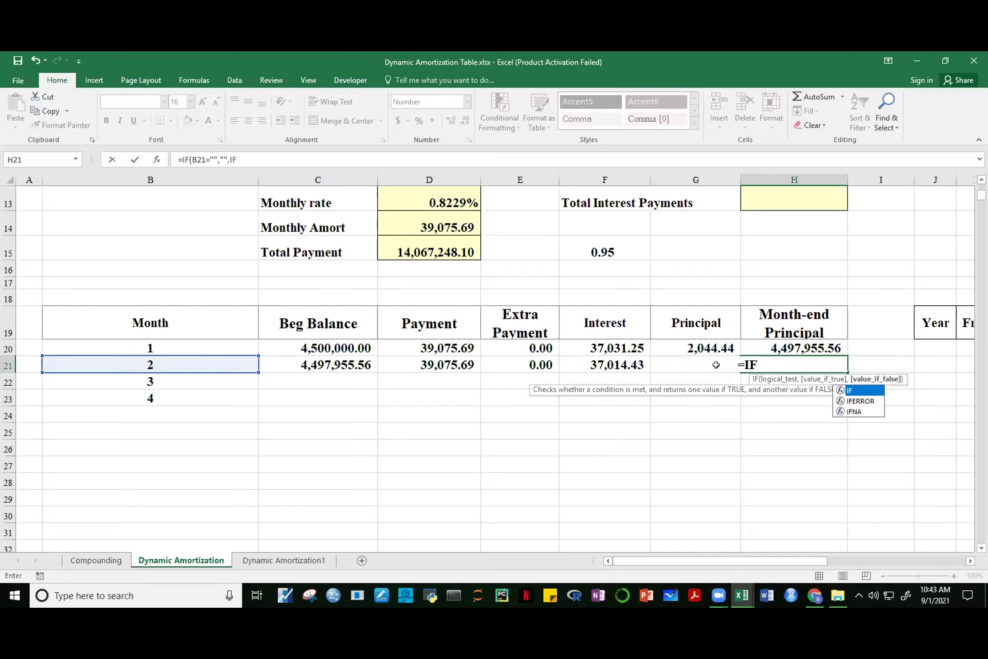
{"action": "left_click", "coordinate": [343, 365]}
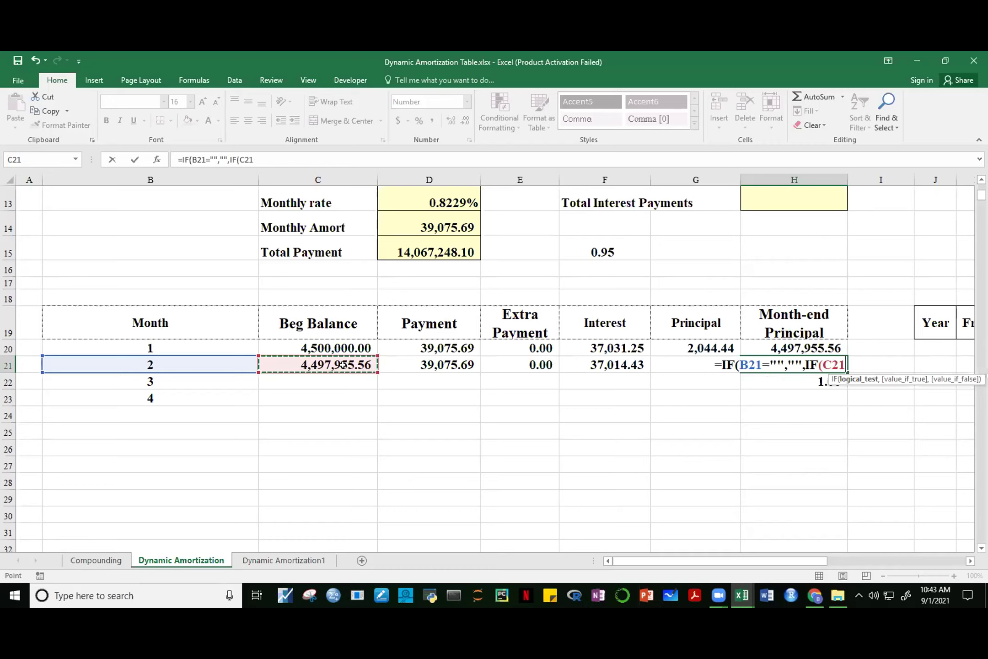
{"action": "type", "text": "-"}
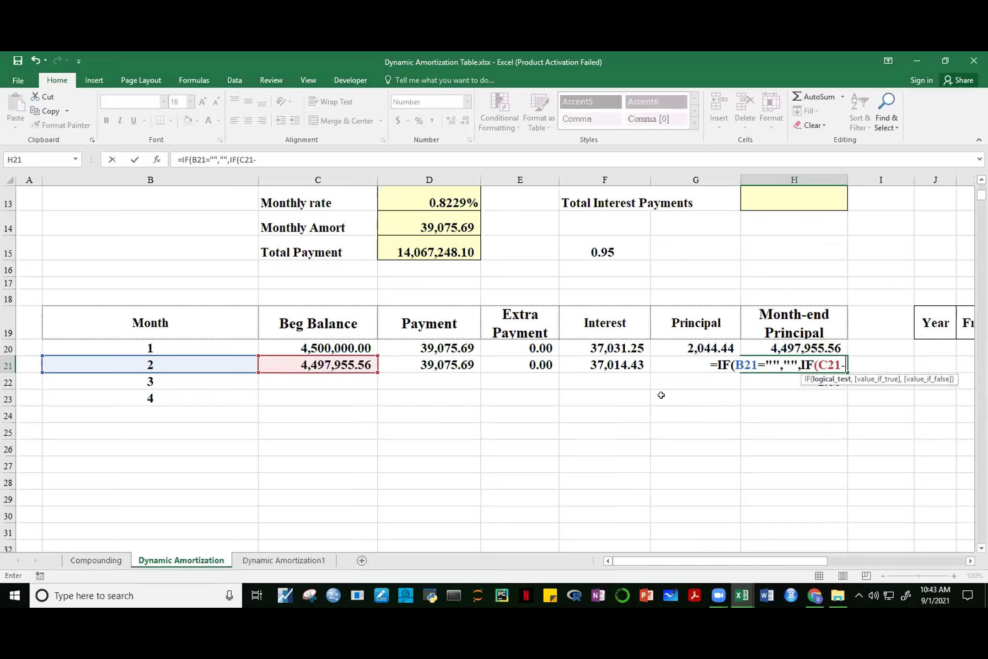
{"action": "left_click", "coordinate": [689, 381]}
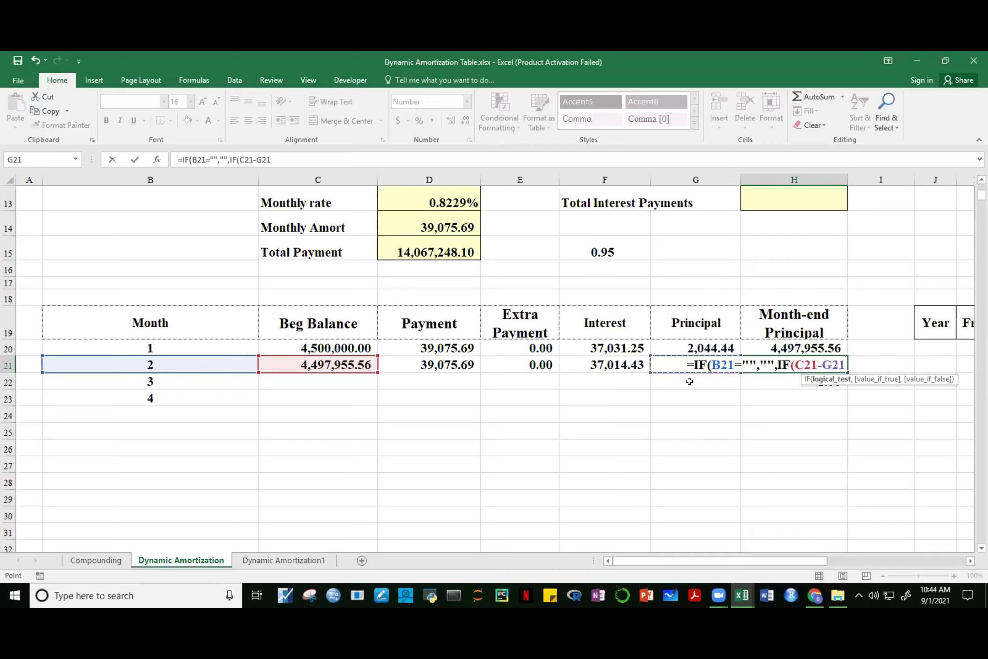
{"action": "type", "text": ">="}
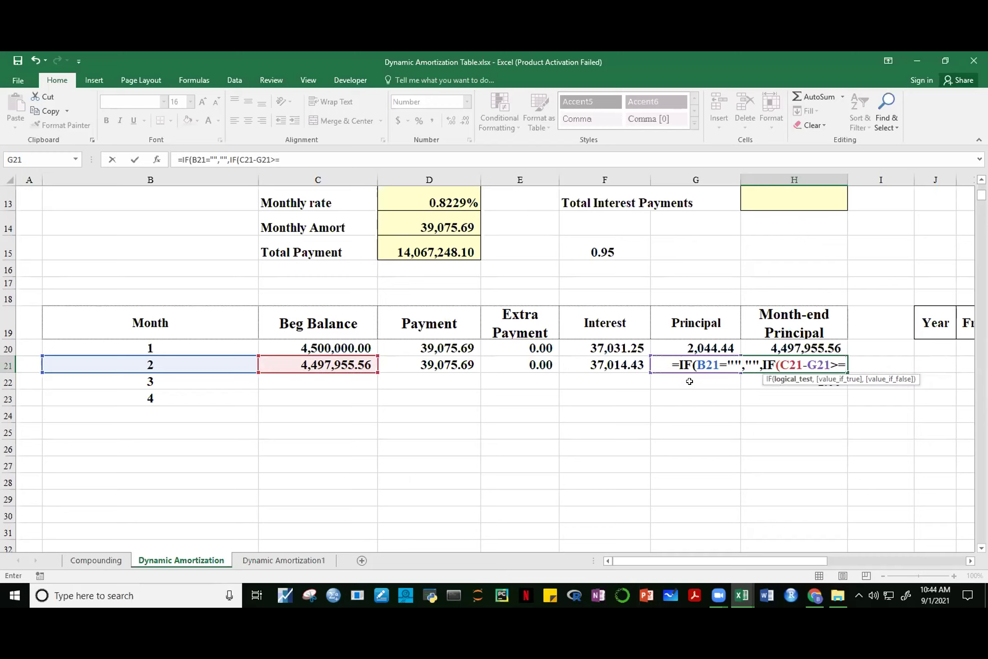
{"action": "type", "text": "0"}
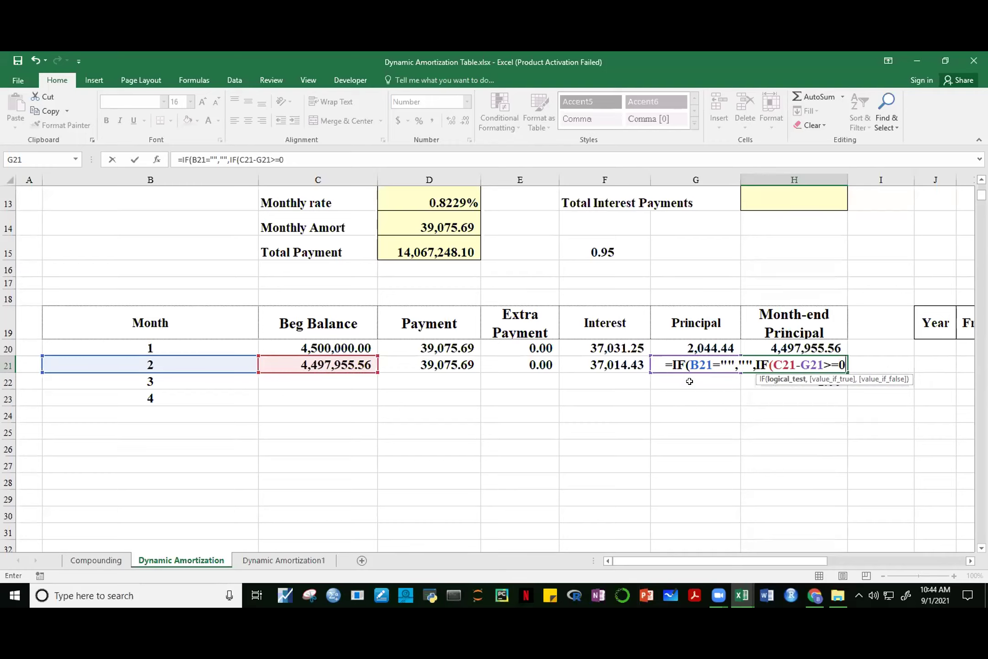
{"action": "type", "text": ","}
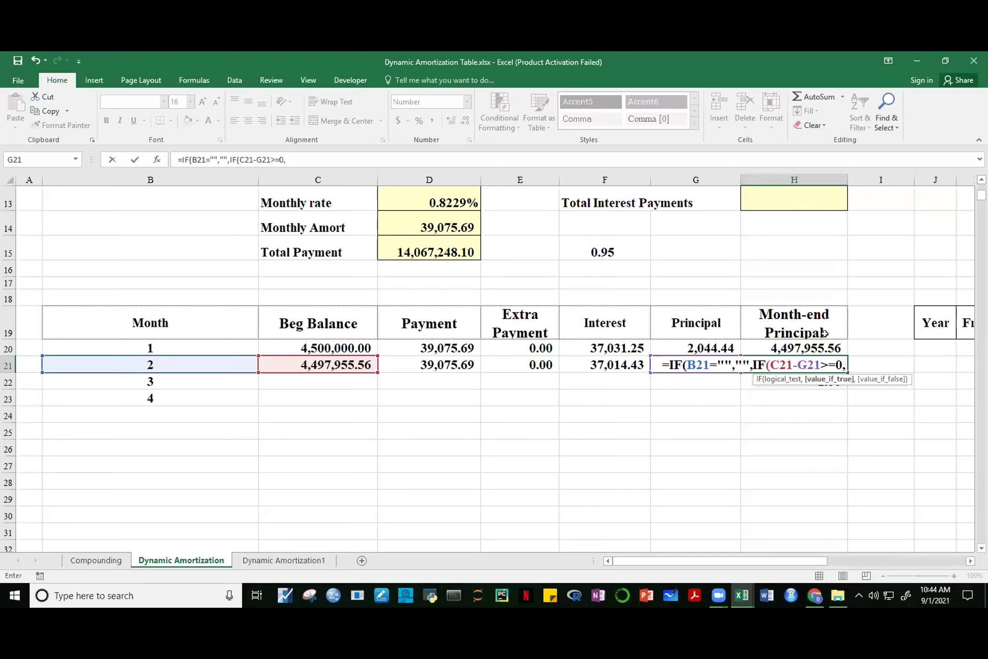
Use C21-G21 as the nested IF's true result in H21 and change its test to C21-G21>0
{"action": "left_click_drag", "start_coordinate": [819, 364], "coordinate": [770, 353]}
{"action": "key", "text": "ctrl+c"}
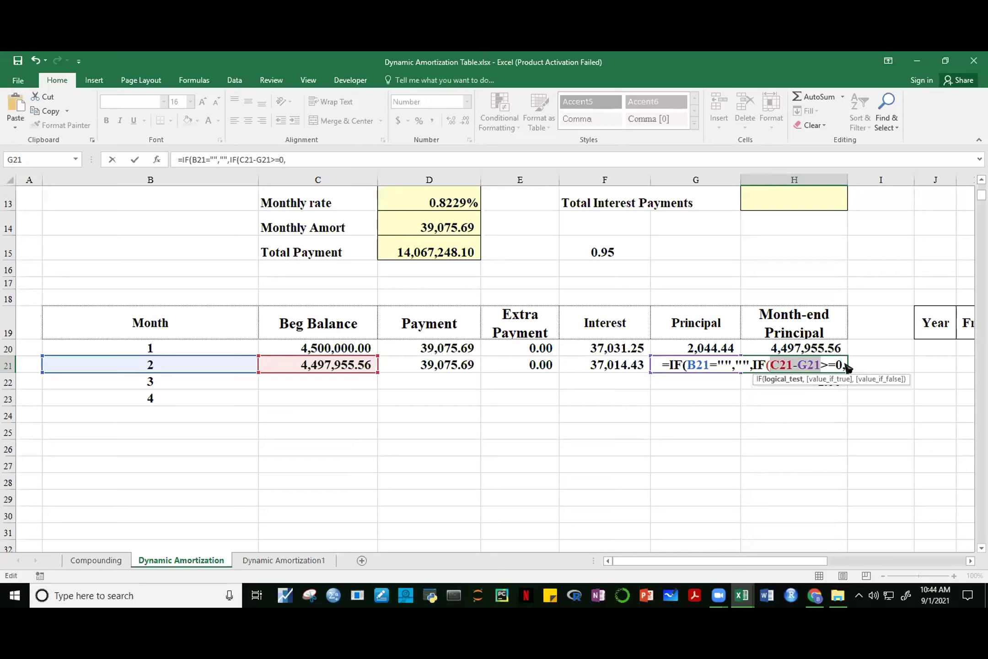
{"action": "left_click", "coordinate": [846, 366]}
{"action": "key", "text": "ctrl+v"}
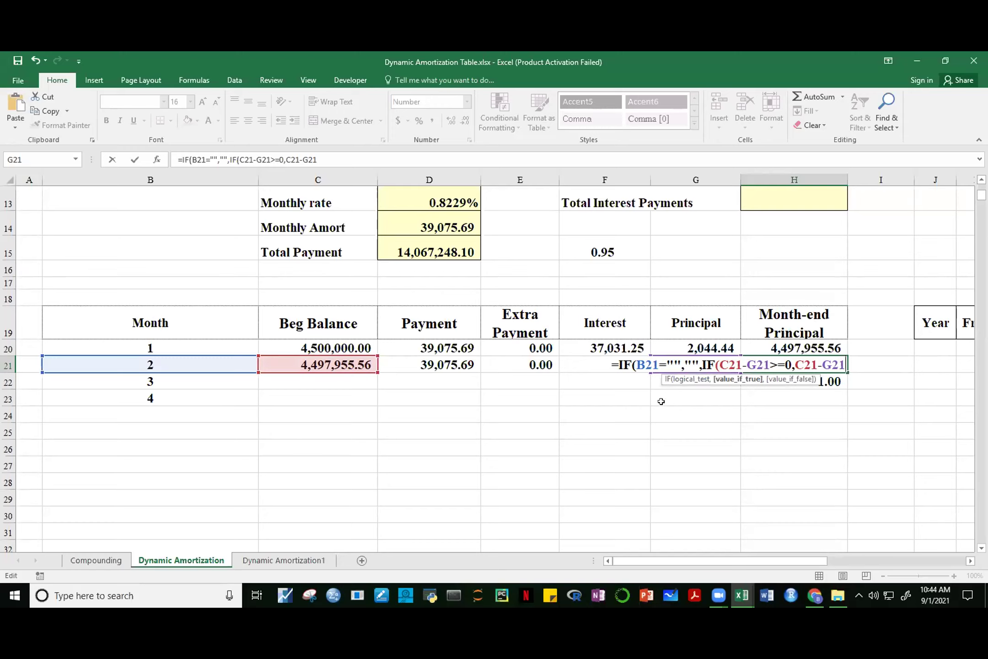
{"action": "left_click", "coordinate": [784, 368]}
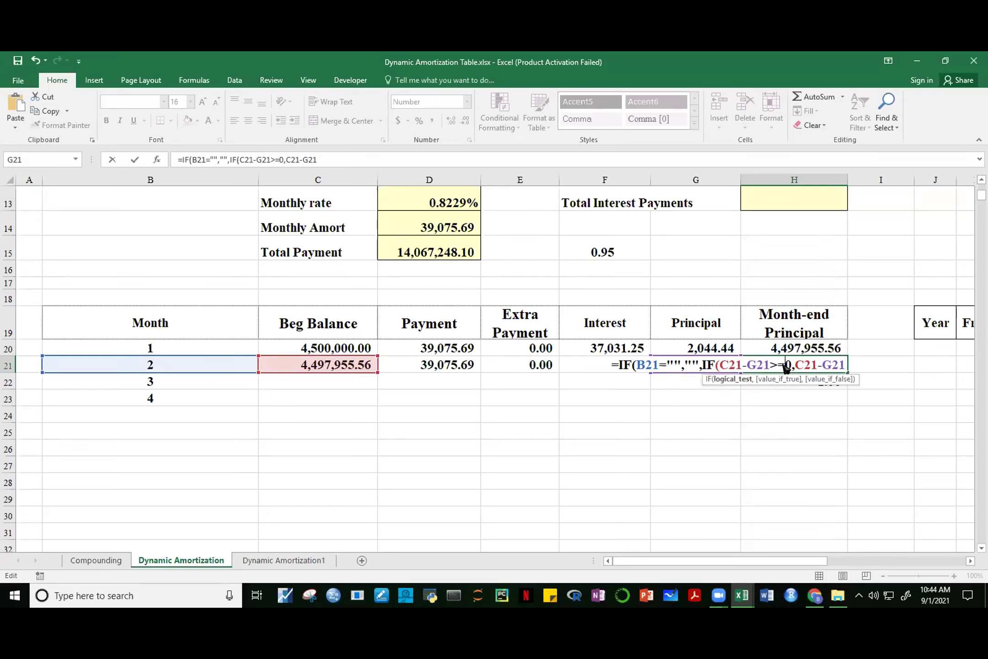
{"action": "key", "text": "BackSpace"}
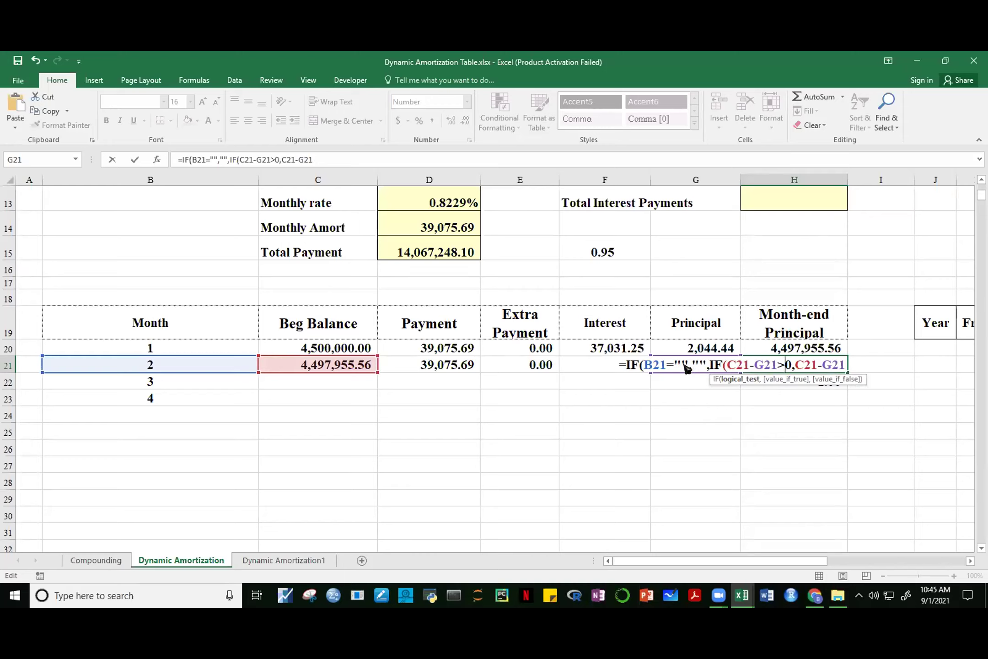
Complete the Month-end Principal formula in H21 as =IF(B21="","",IF(C21-G21>0,C21-G21,""))
{"action": "left_click", "coordinate": [845, 366]}
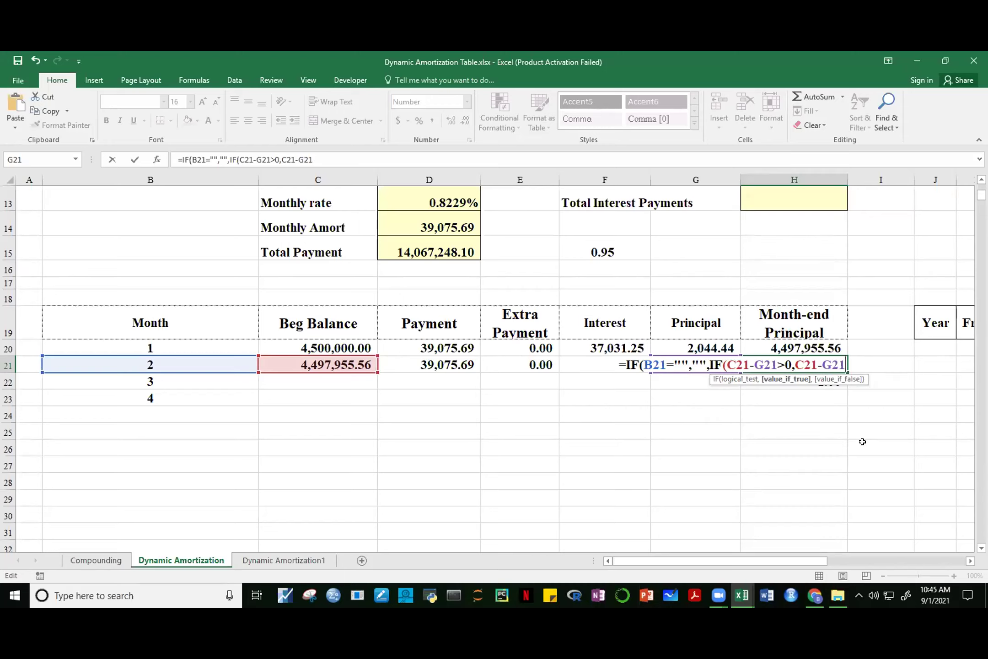
{"action": "type", "text": ","}
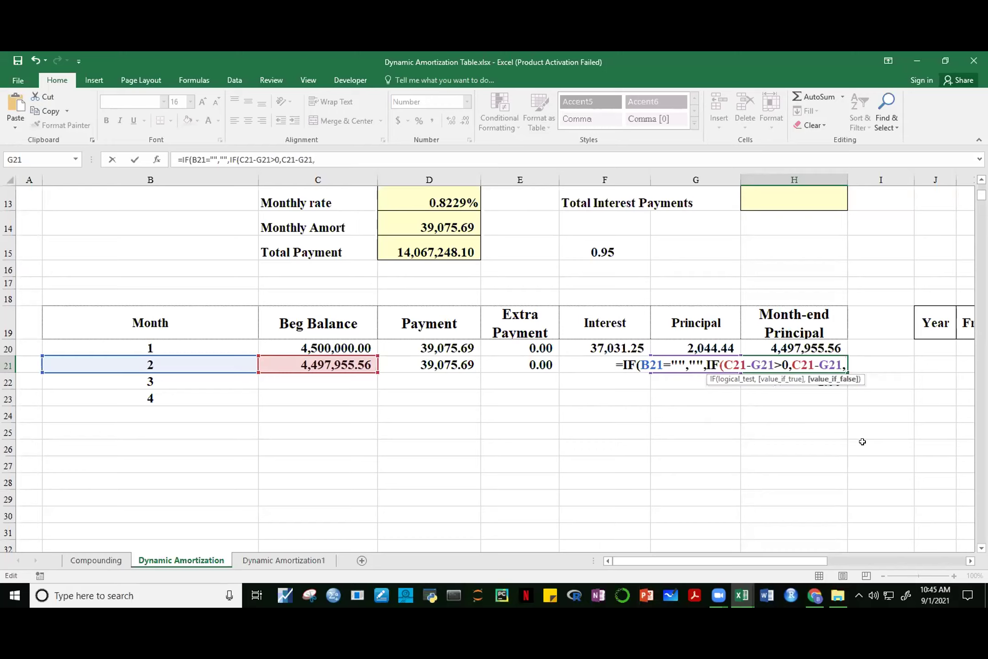
{"action": "type", "text": "\"\")"}
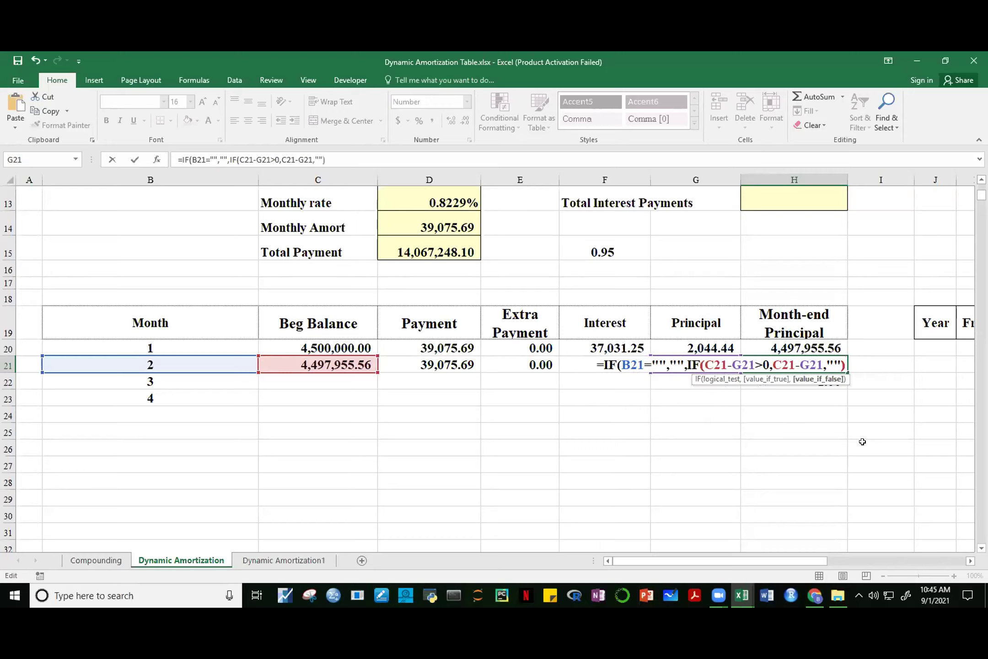
{"action": "type", "text": ")"}
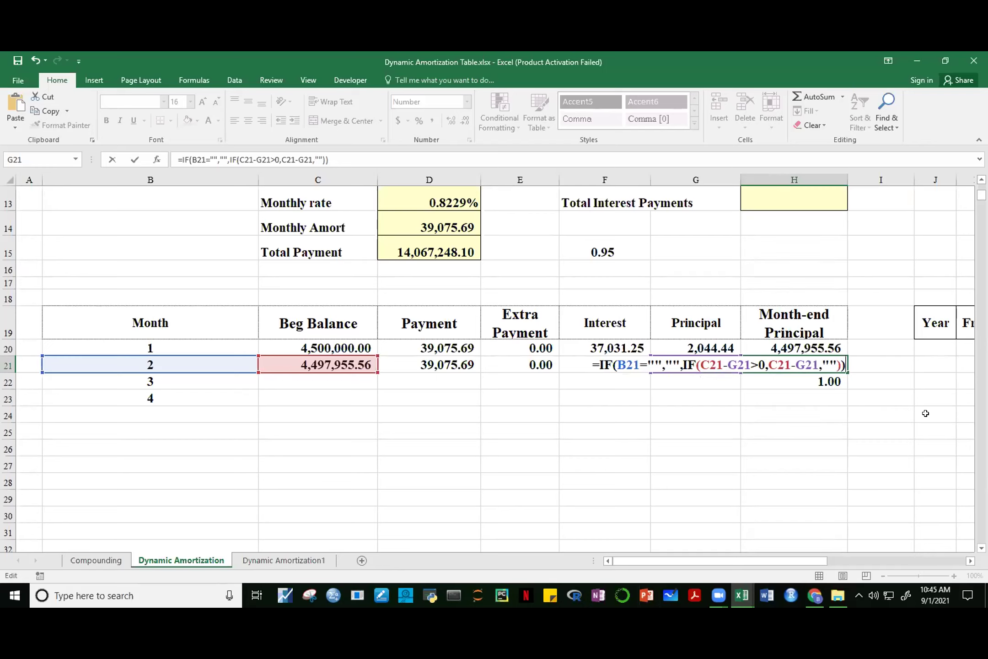
{"action": "key", "text": "ctrl+Return"}
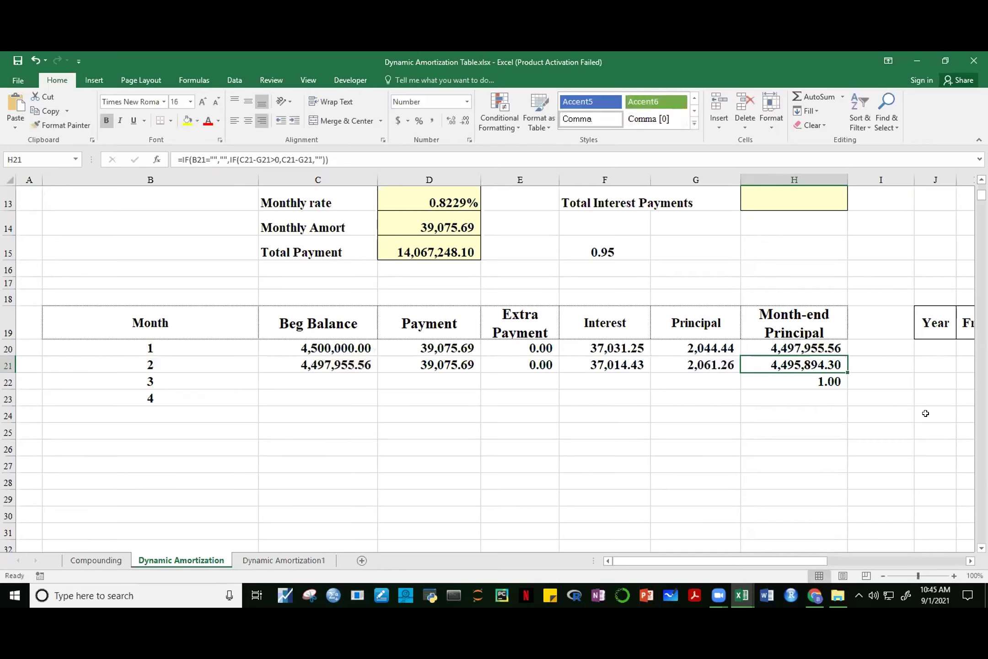
{"action": "left_click", "coordinate": [879, 432]}
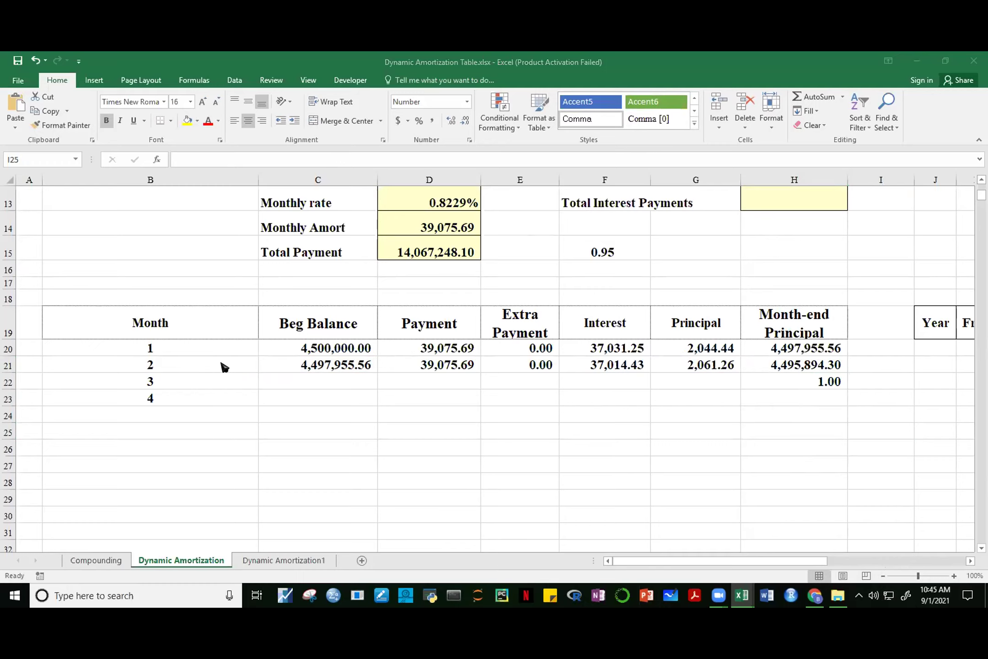
Narrow the Month column and fill the second month's formulas in B21:H21 down the schedule past row 380
{"action": "left_click_drag", "start_coordinate": [258, 181], "coordinate": [175, 187]}
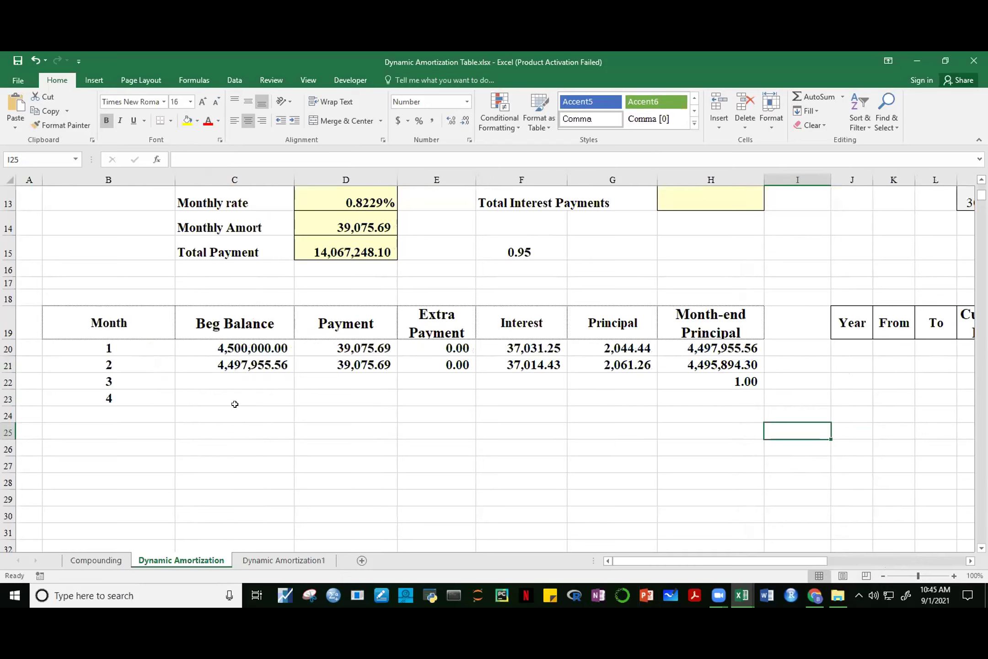
{"action": "left_click_drag", "start_coordinate": [108, 364], "coordinate": [759, 370]}
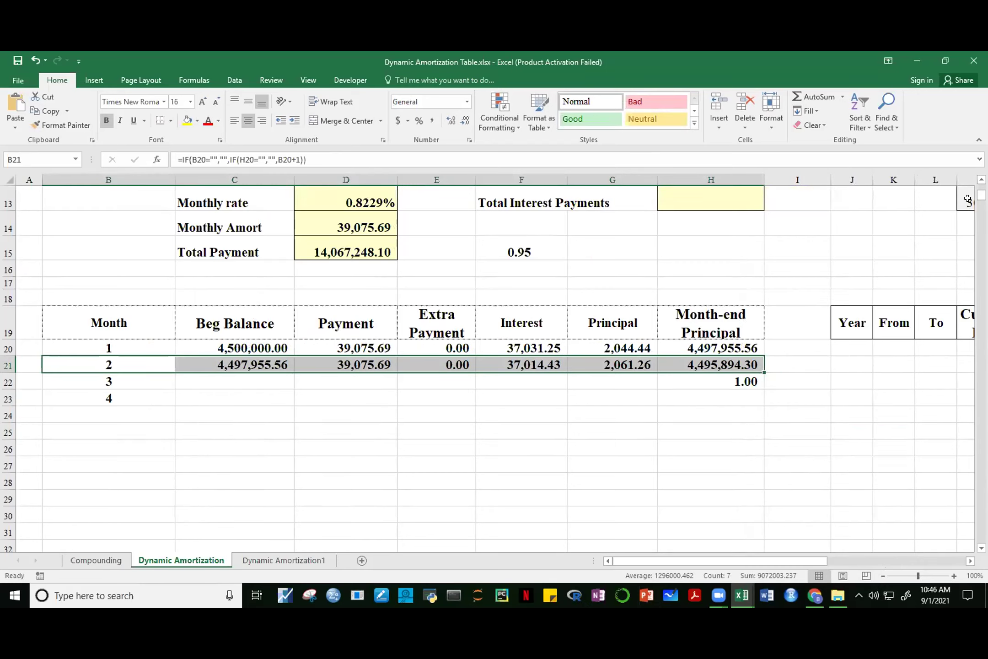
{"action": "scroll", "coordinate": [360, 287], "scroll_direction": "up", "scroll_amount": 3}
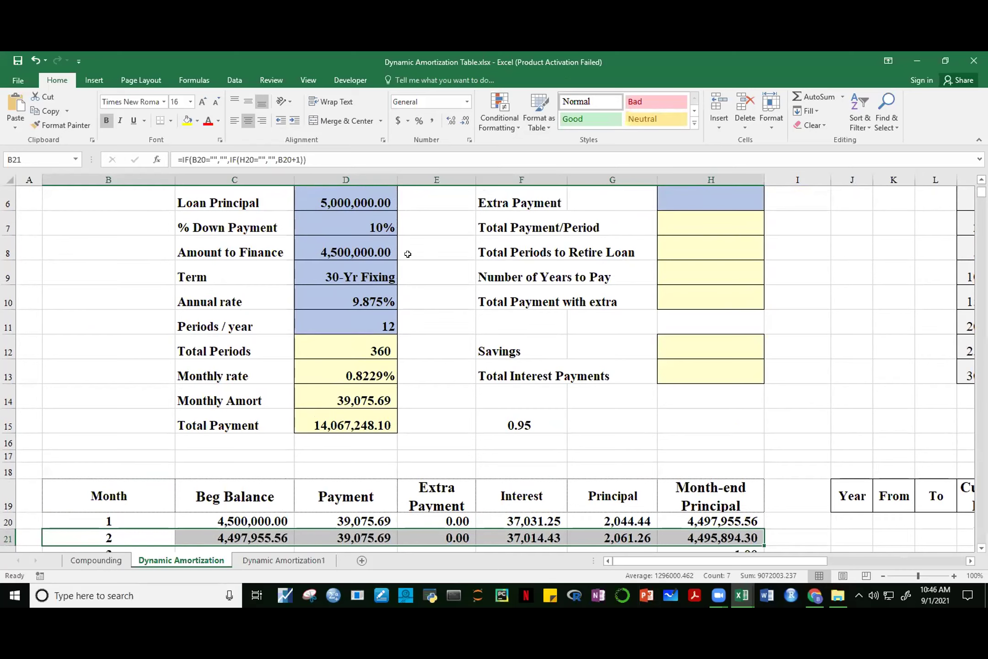
{"action": "left_click_drag", "start_coordinate": [982, 191], "coordinate": [982, 195]}
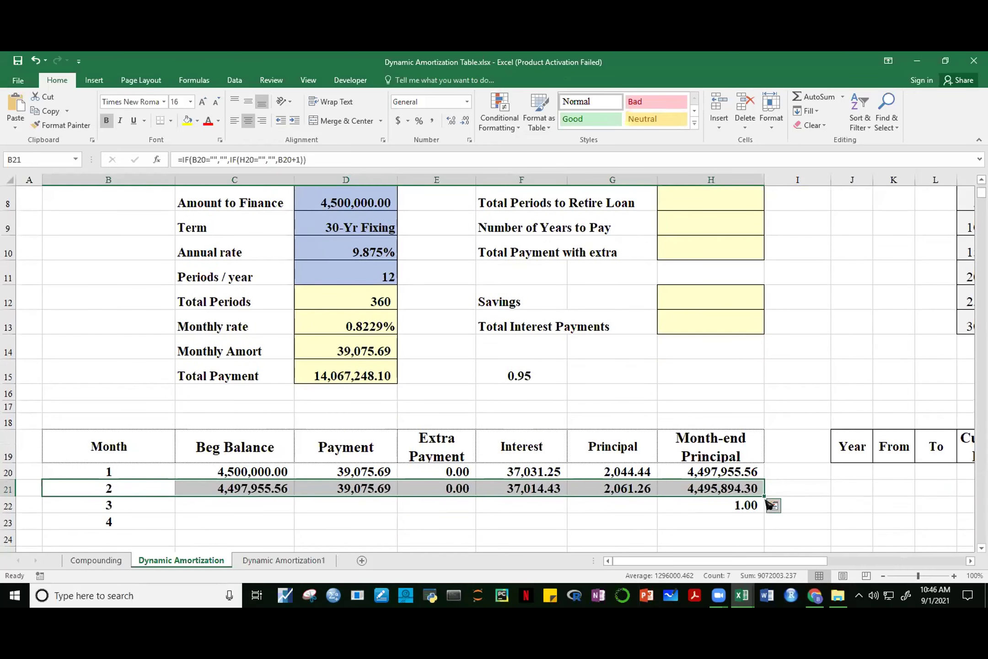
{"action": "mouse_move", "coordinate": [760, 495]}
{"action": "left_mouse_down"}
{"action": "mouse_move", "coordinate": [729, 604]}
{"action": "mouse_move", "coordinate": [728, 174]}
{"action": "mouse_move", "coordinate": [724, 187]}
{"action": "mouse_move", "coordinate": [718, 178]}
{"action": "mouse_move", "coordinate": [716, 232]}
{"action": "left_mouse_up"}
{"action": "left_click_drag", "start_coordinate": [982, 495], "coordinate": [981, 348]}
{"action": "left_click", "coordinate": [848, 406]}
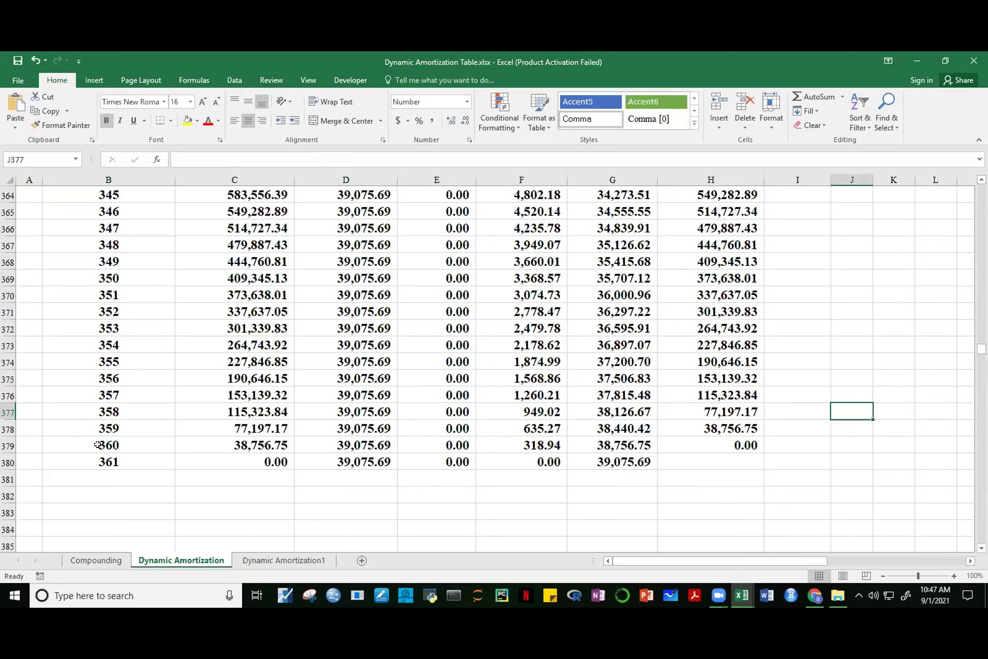
Examine the Month formula in B380 below month 360, widening column B to read it
{"action": "left_click", "coordinate": [123, 459]}
{"action": "key", "text": "F2"}
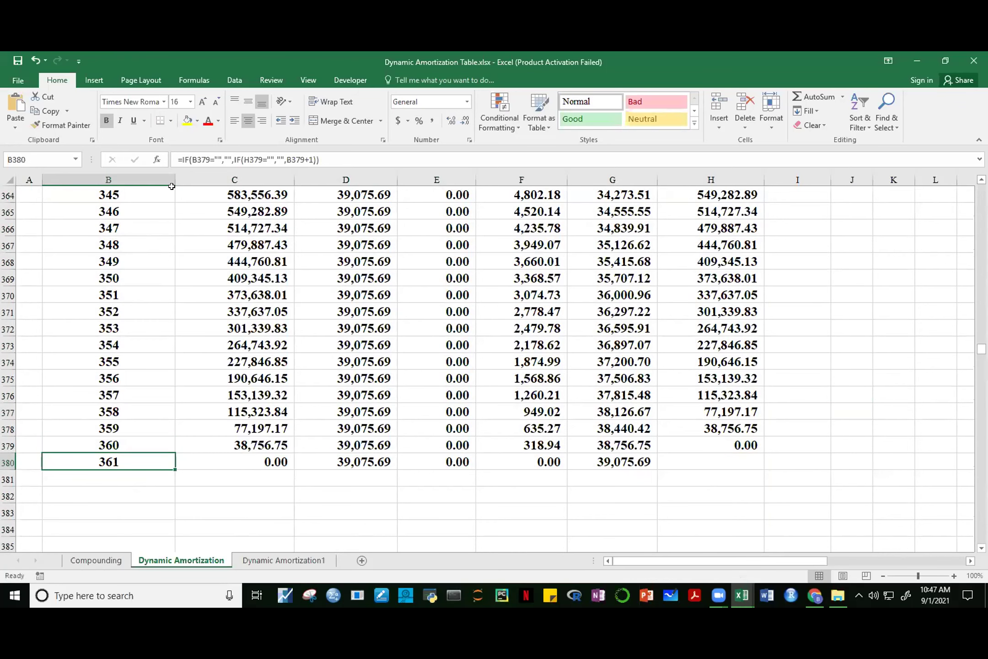
{"action": "left_click_drag", "start_coordinate": [175, 180], "coordinate": [257, 180]}
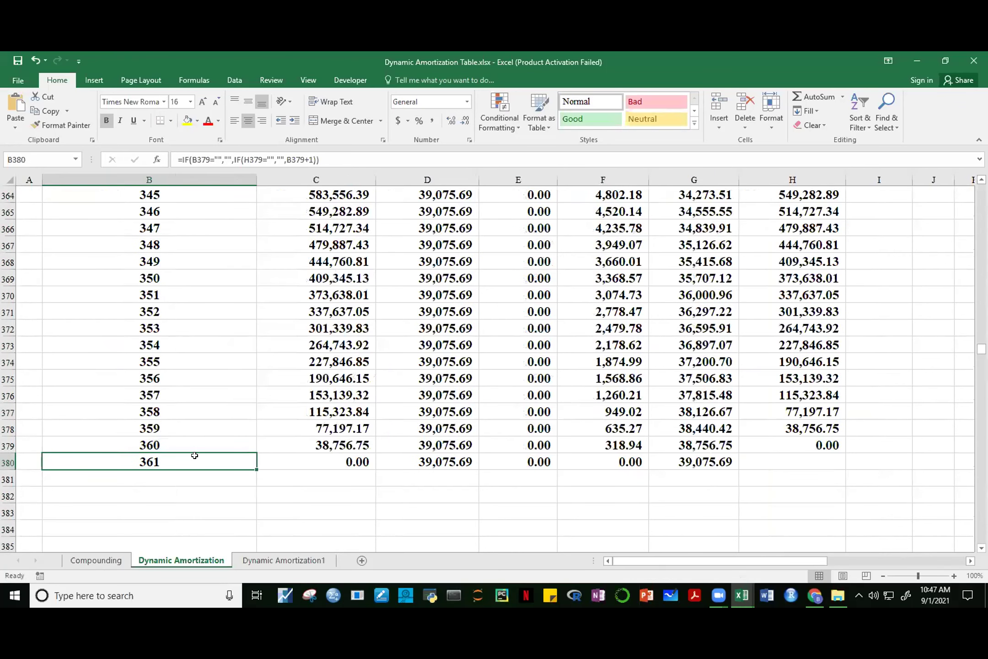
{"action": "double_click", "coordinate": [247, 463]}
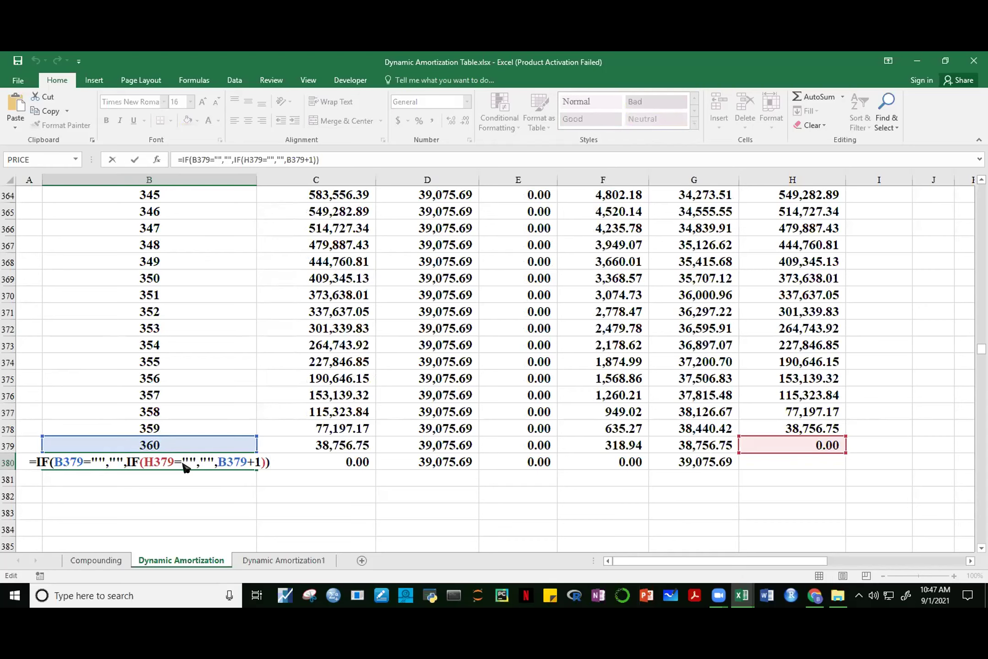
{"action": "left_click", "coordinate": [839, 496]}
Display the month 360 Month-end Principal in H379 with twelve decimal places and recheck the B380 formula against it
{"action": "left_click", "coordinate": [810, 444]}
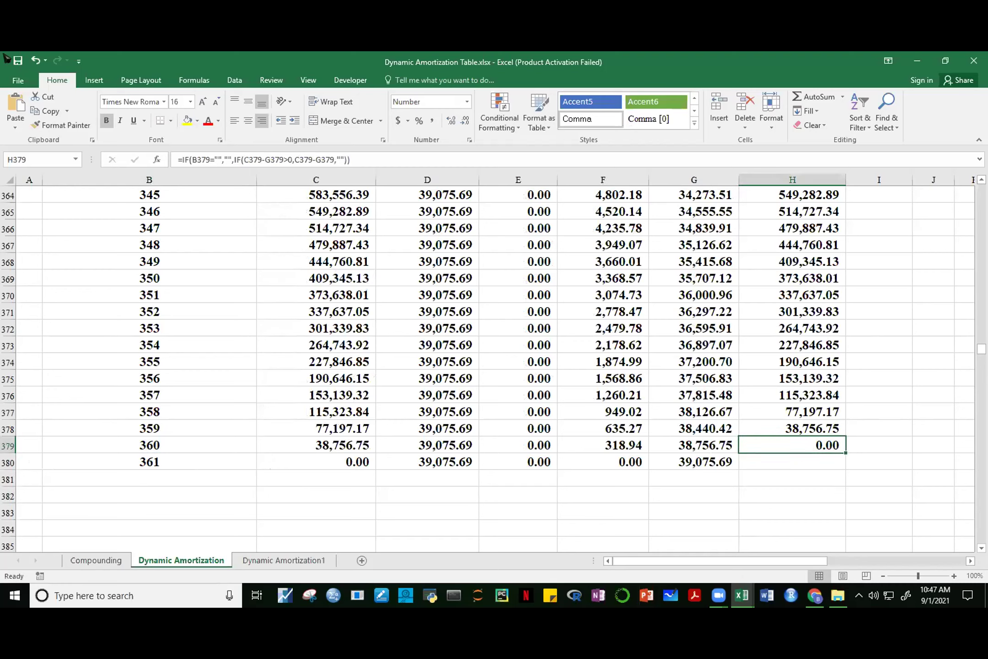
{"action": "left_click", "coordinate": [457, 129]}
{"action": "left_click", "coordinate": [458, 129]}
{"action": "left_click", "coordinate": [457, 129]}
{"action": "left_click", "coordinate": [457, 129]}
{"action": "left_click", "coordinate": [458, 129]}
{"action": "left_click", "coordinate": [457, 129]}
{"action": "left_click", "coordinate": [457, 129]}
{"action": "left_click", "coordinate": [457, 129]}
{"action": "left_click", "coordinate": [457, 129]}
{"action": "left_click", "coordinate": [457, 129]}
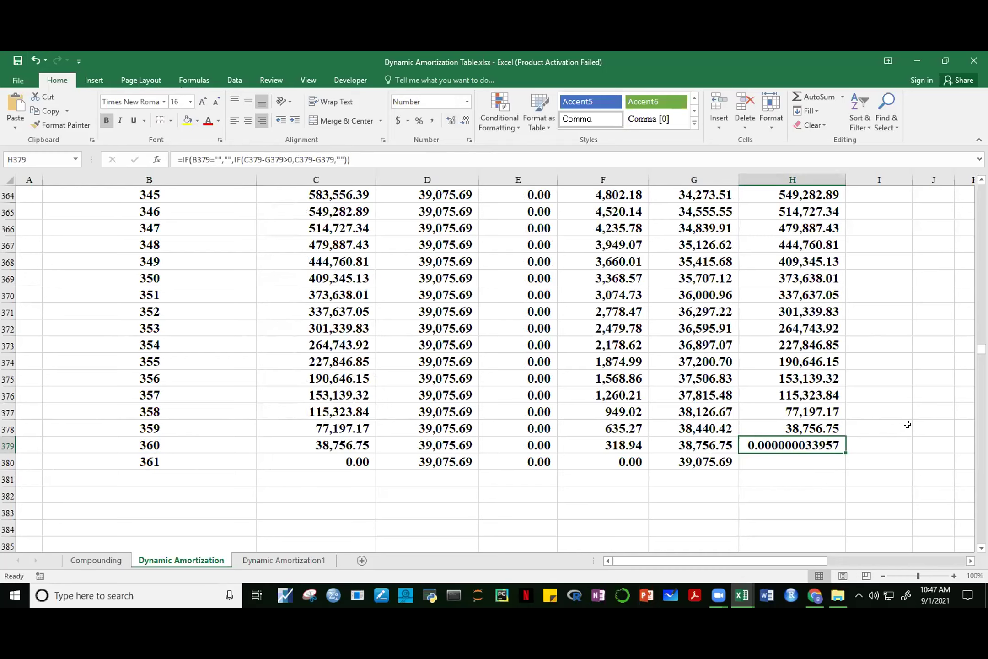
{"action": "left_click", "coordinate": [181, 461]}
{"action": "key", "text": "F2"}
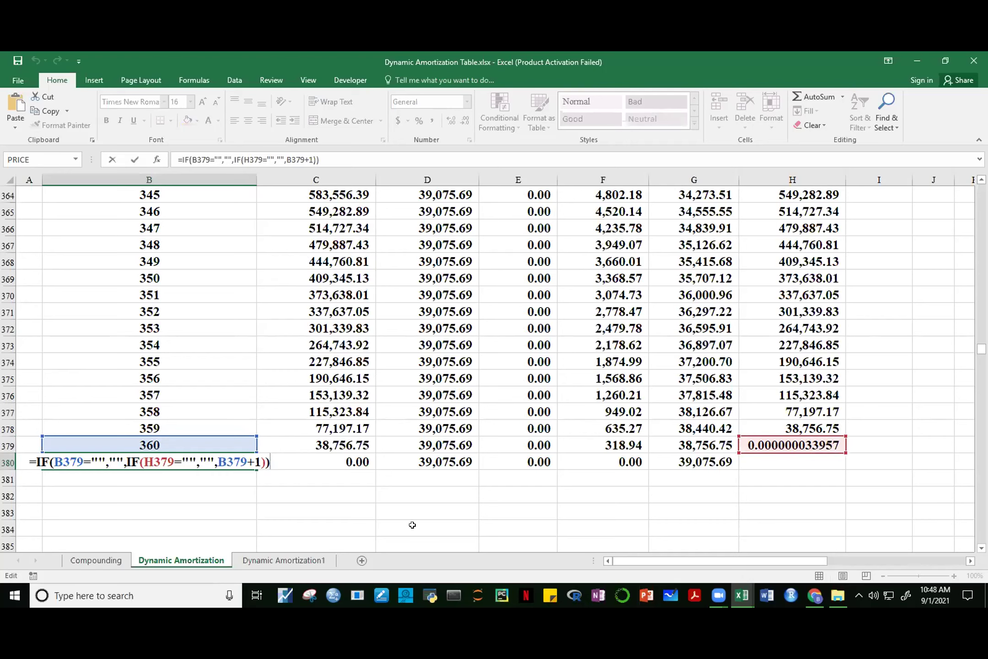
{"action": "key", "text": "Escape"}
Change the Month formula in B21 to =IF(B20="","",IF(H20<.01,"",B20+1))
{"action": "left_click_drag", "start_coordinate": [981, 349], "coordinate": [981, 195]}
{"action": "left_click", "coordinate": [148, 390]}
{"action": "double_click", "coordinate": [148, 390]}
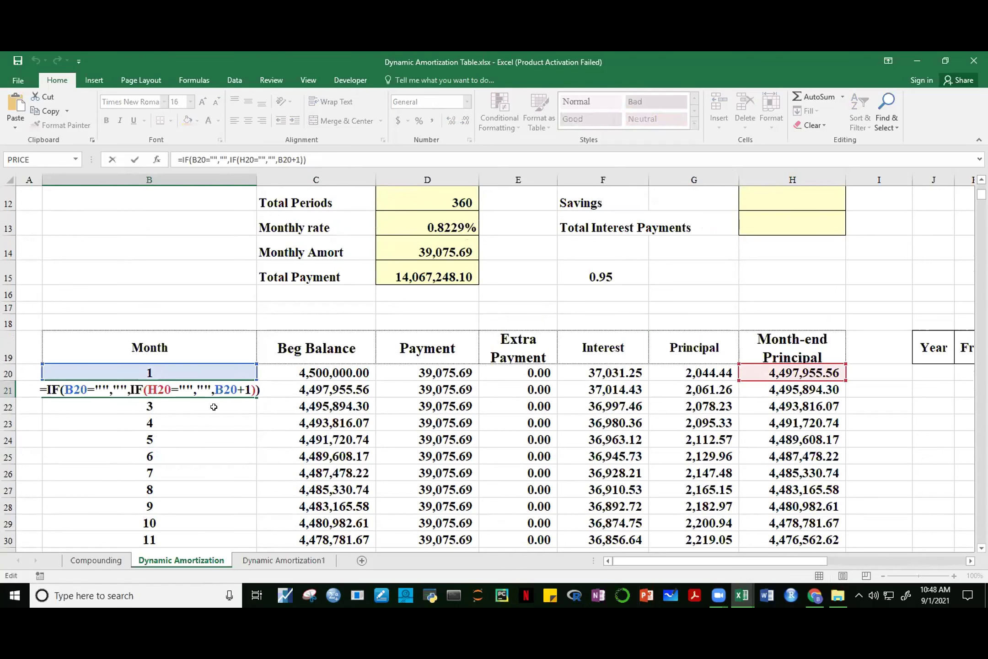
{"action": "left_click", "coordinate": [191, 390]}
{"action": "key", "text": "BackSpace"}
{"action": "key", "text": "BackSpace"}
{"action": "key", "text": "BackSpace"}
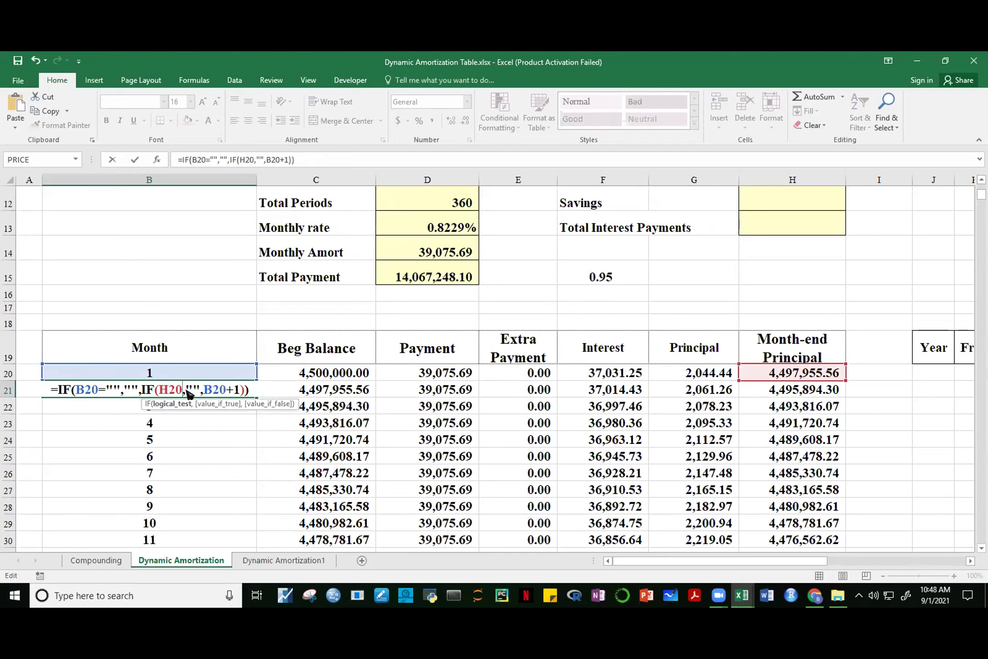
{"action": "type", "text": "<"}
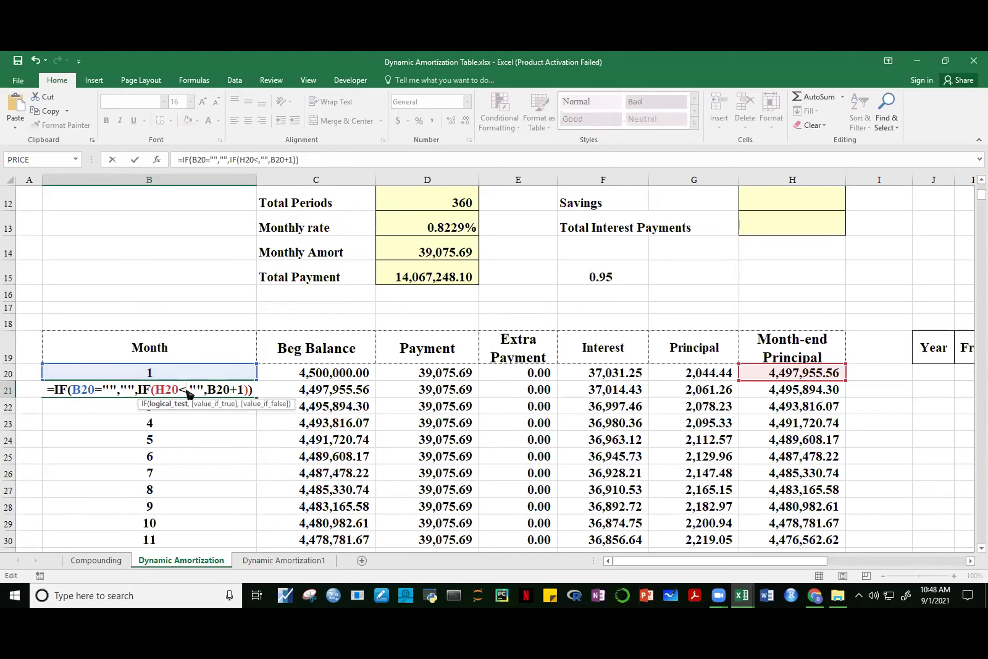
{"action": "type", "text": ".01"}
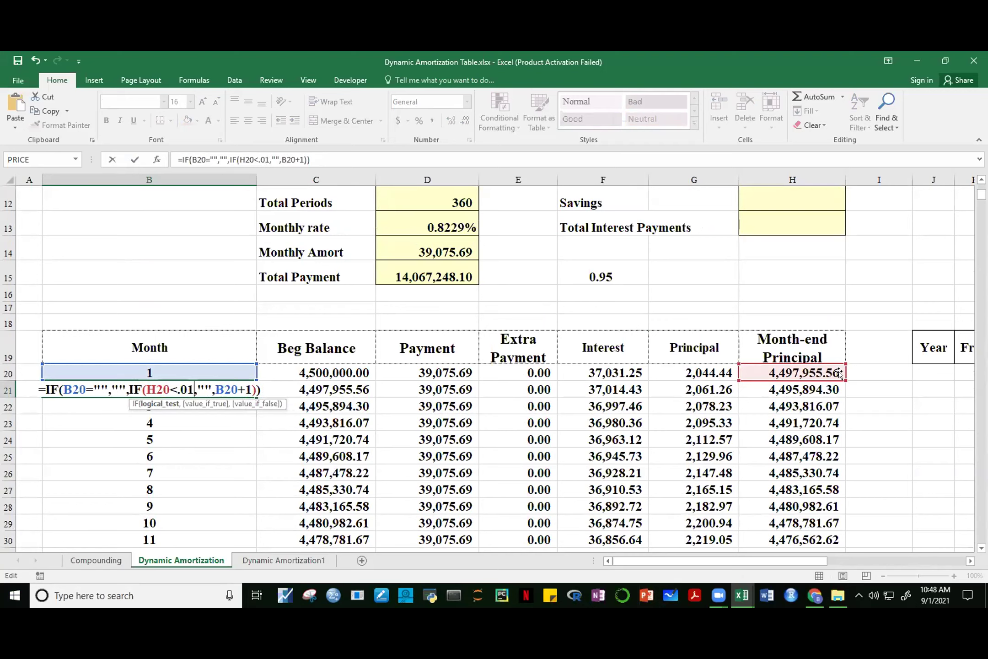
{"action": "left_click", "coordinate": [208, 389]}
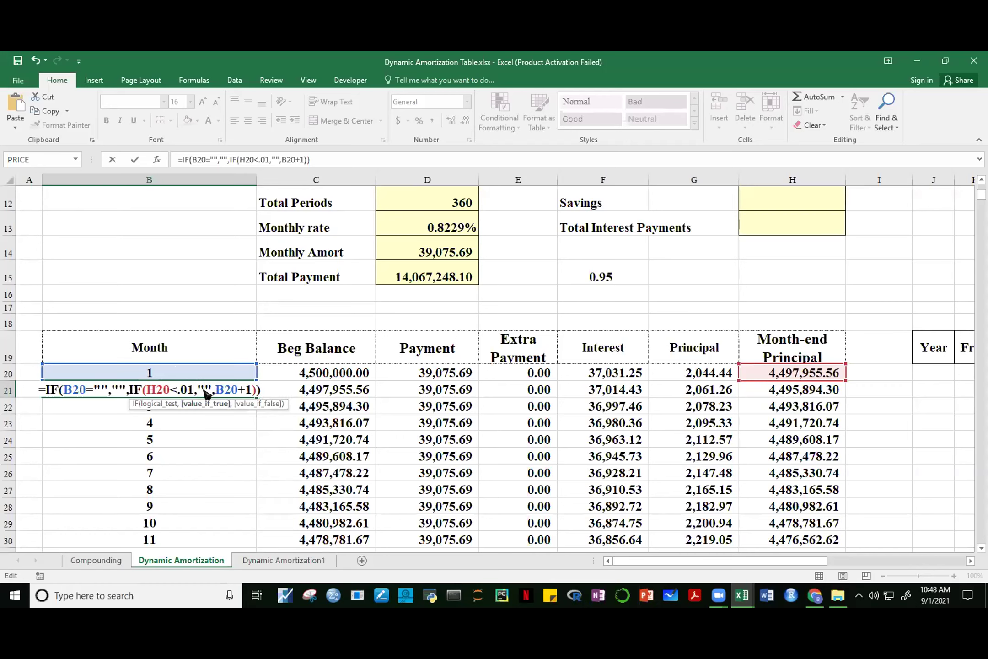
{"action": "key", "text": "Left"}
{"action": "key", "text": "End"}
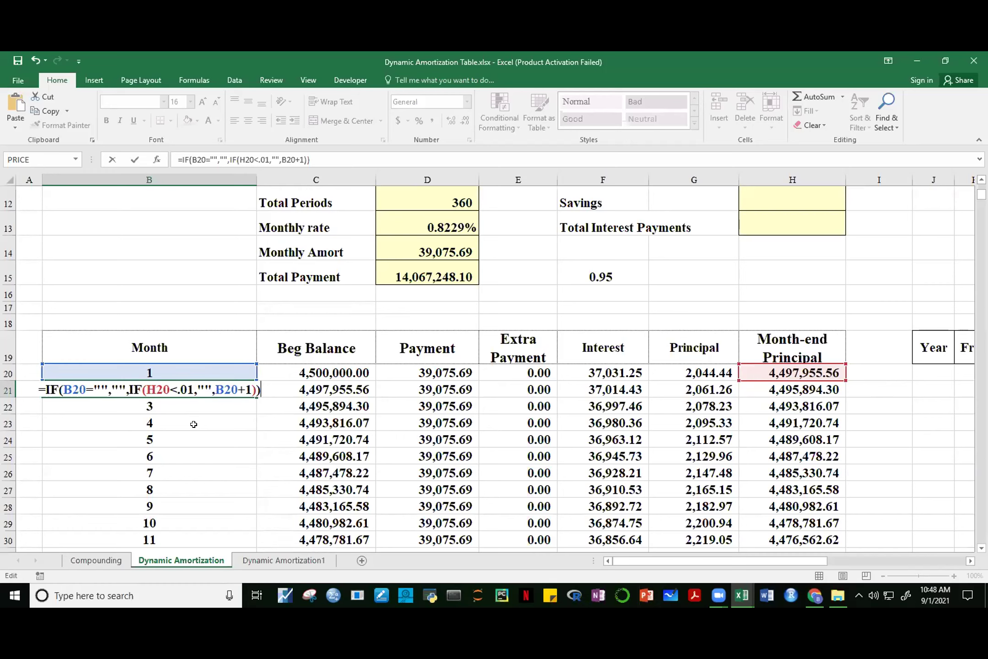
{"action": "key", "text": "ctrl+Return"}
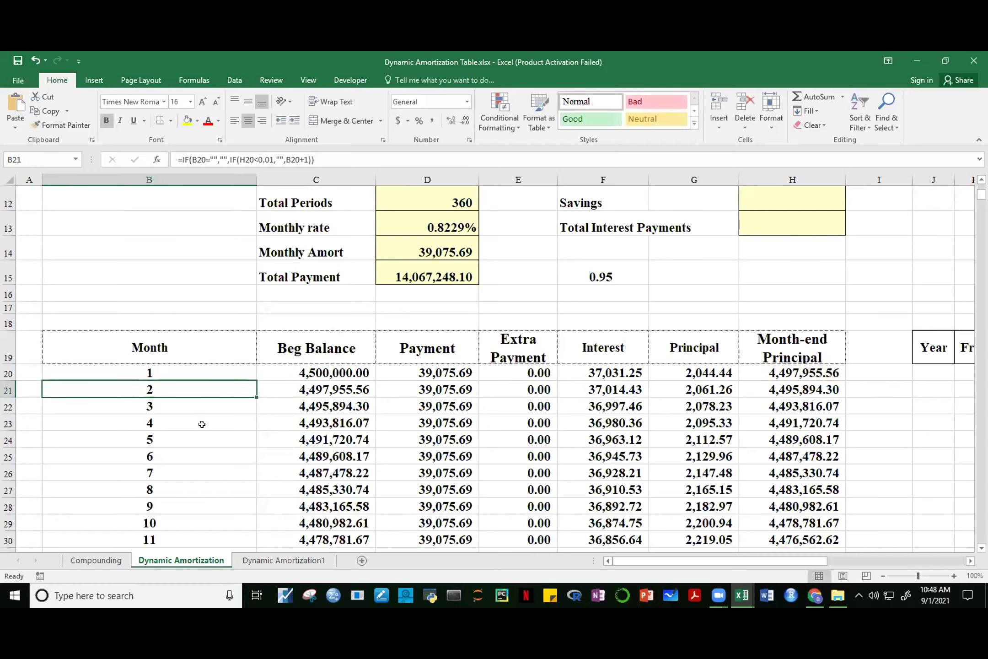
Refill the formulas in B21:H21 down through row 700, check the schedule's last month, and narrow the Month column
{"action": "left_click_drag", "start_coordinate": [201, 383], "coordinate": [785, 511]}
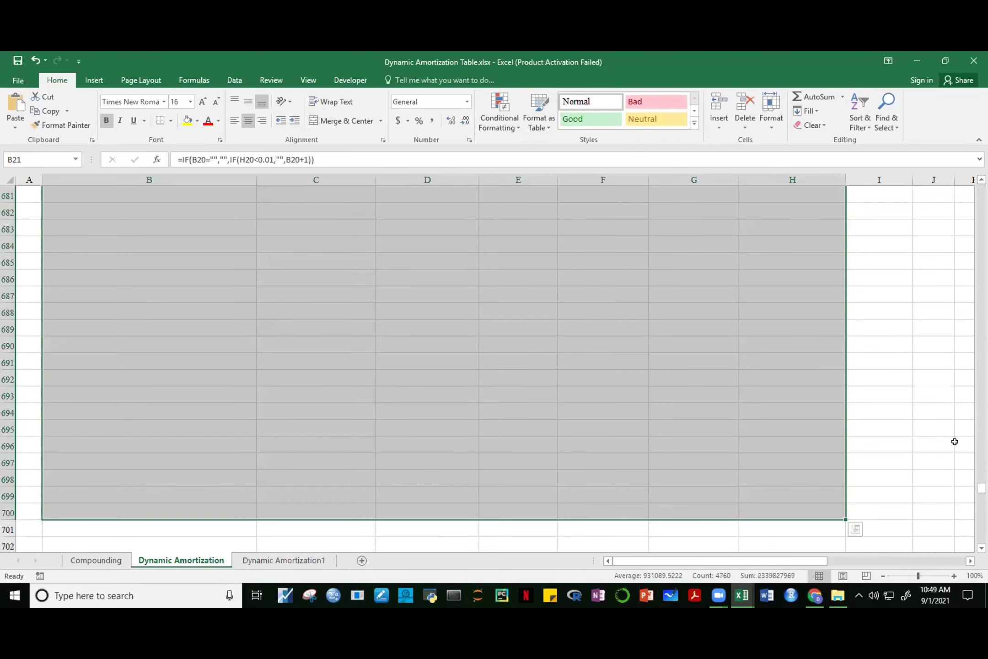
{"action": "left_click_drag", "start_coordinate": [981, 489], "coordinate": [981, 349]}
{"action": "left_click", "coordinate": [161, 443]}
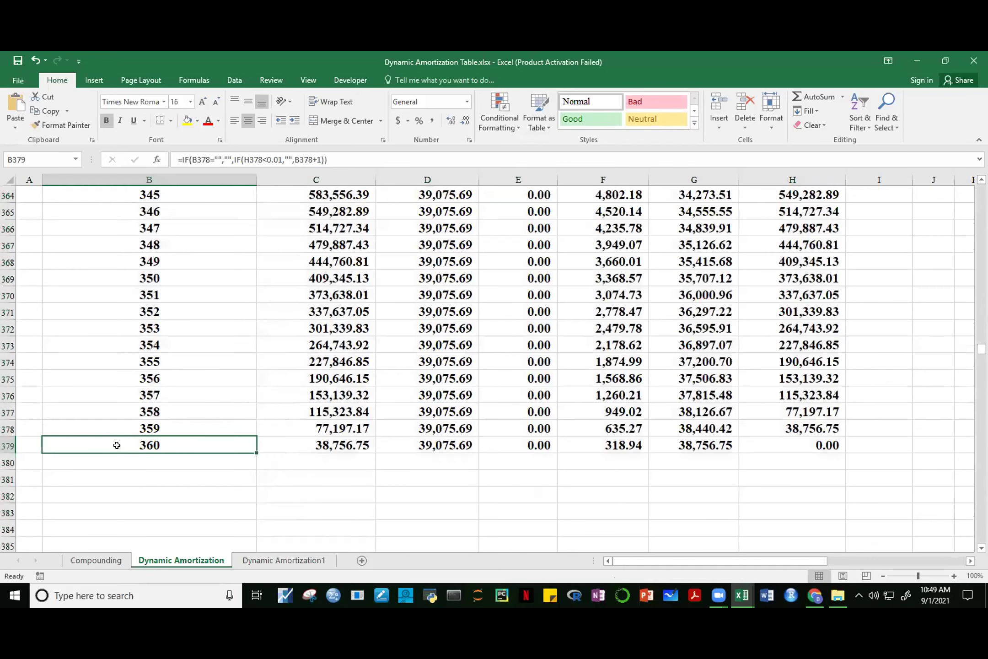
{"action": "left_click", "coordinate": [151, 457]}
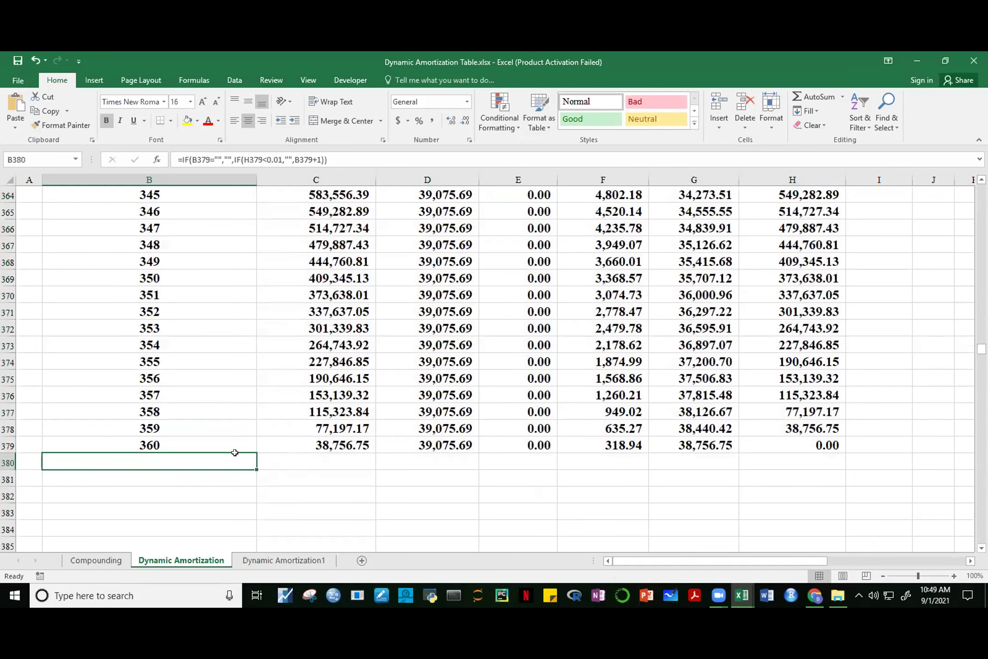
{"action": "left_click_drag", "start_coordinate": [254, 177], "coordinate": [153, 178]}
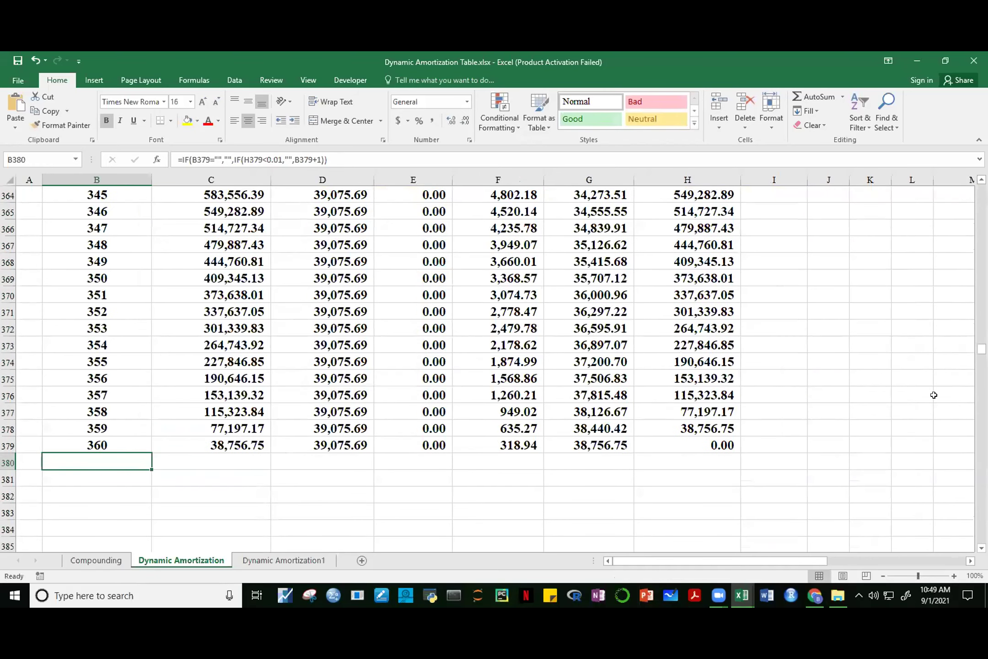
Set the loan Term to 20-Yr Fixing and check where the amortization schedule ends
{"action": "left_click_drag", "start_coordinate": [982, 349], "coordinate": [981, 188]}
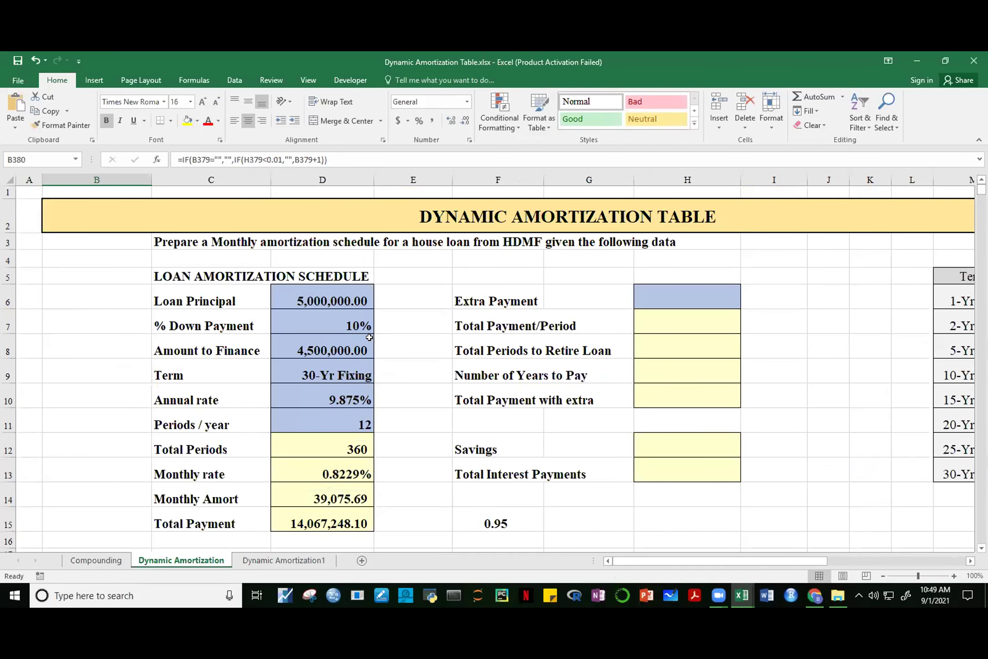
{"action": "left_click", "coordinate": [352, 366]}
{"action": "left_click", "coordinate": [379, 376]}
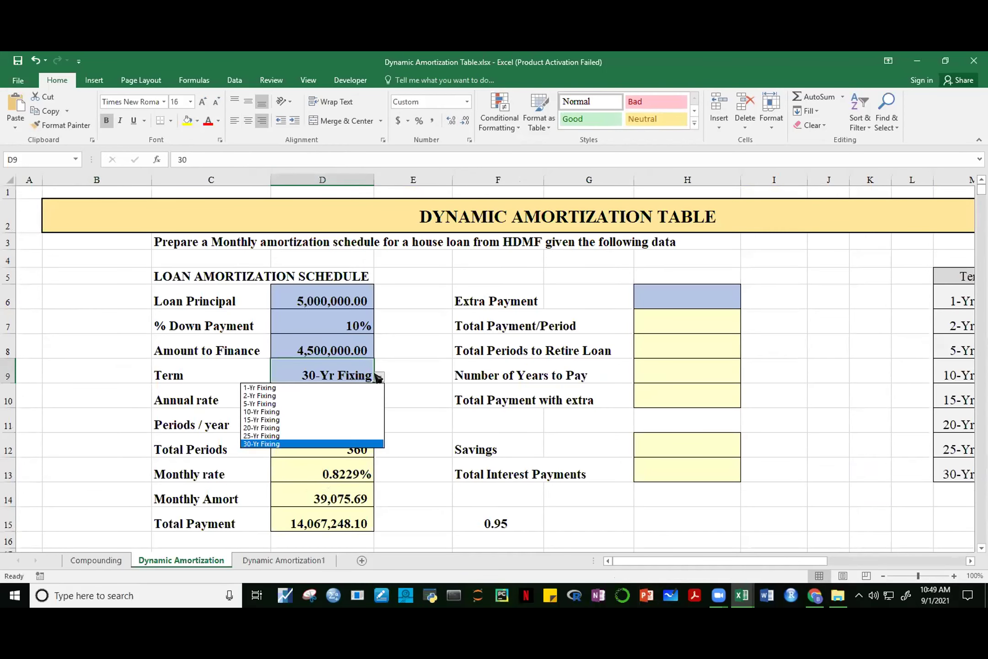
{"action": "left_click", "coordinate": [275, 428]}
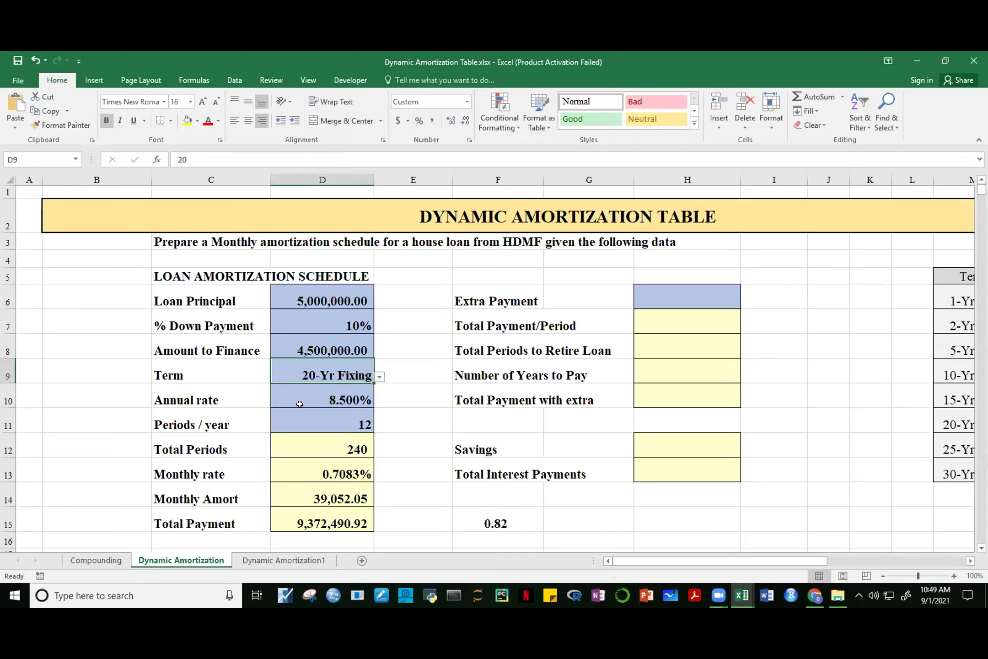
{"action": "left_click_drag", "start_coordinate": [981, 190], "coordinate": [981, 296]}
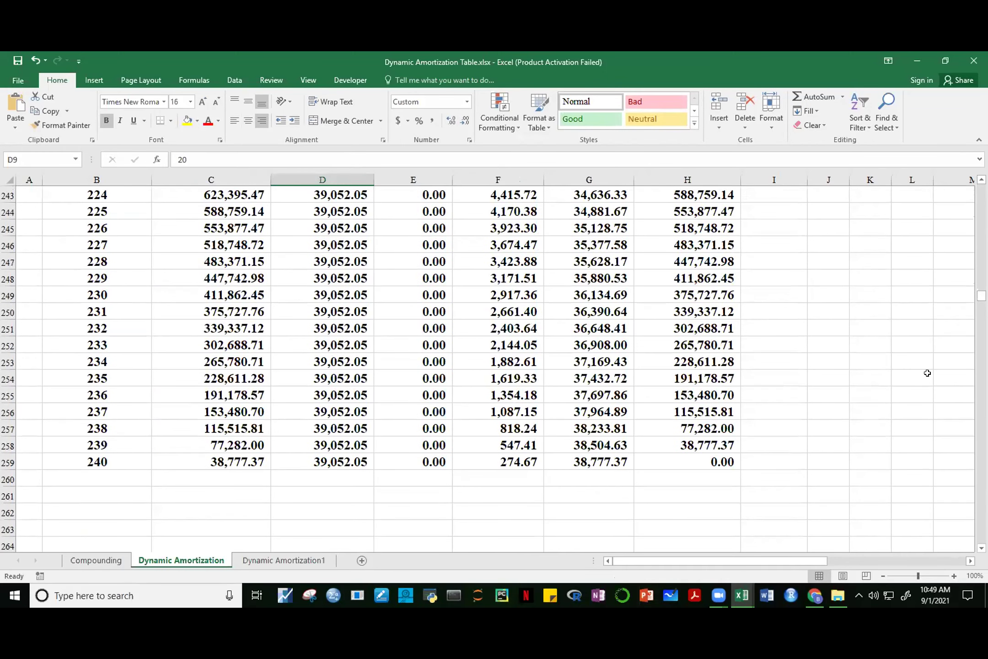
{"action": "left_click_drag", "start_coordinate": [982, 296], "coordinate": [982, 189]}
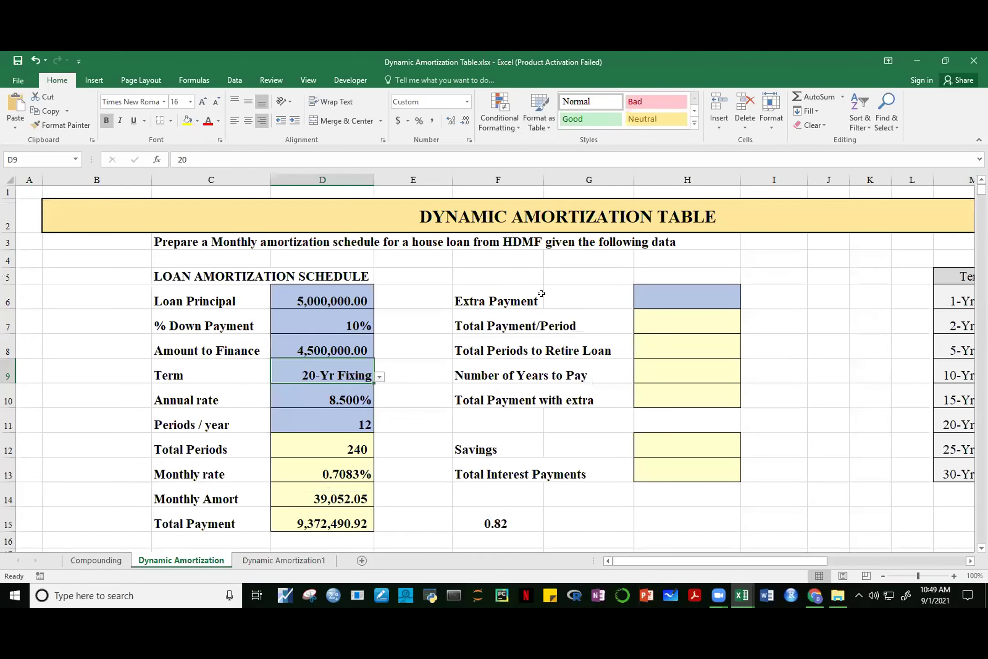